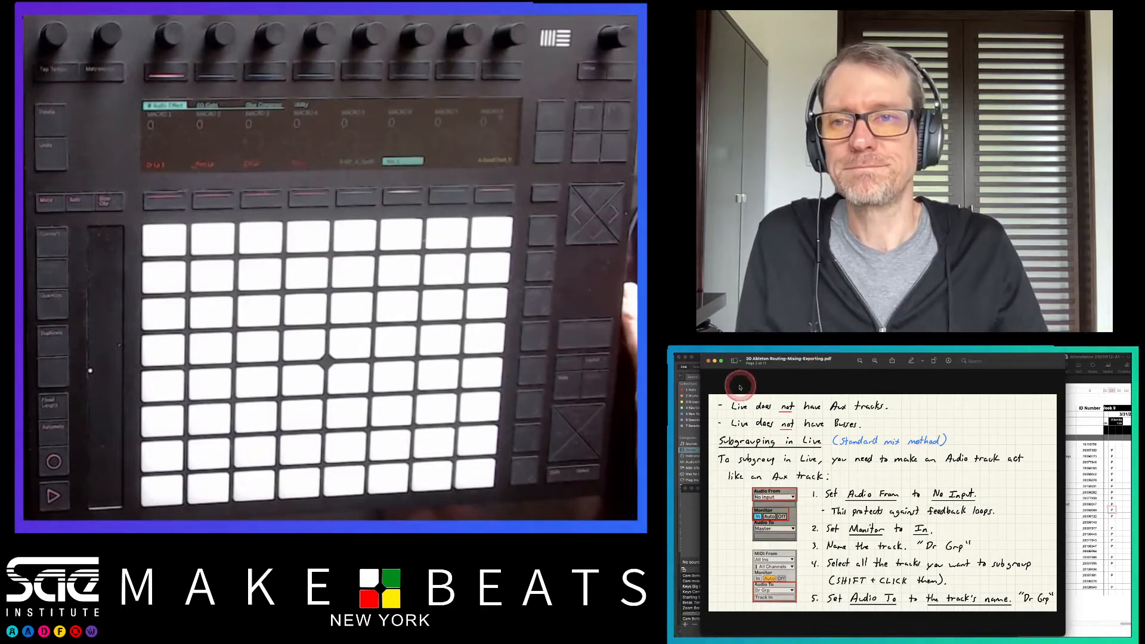
- Switch to Ableton Live, show the Session View, and solo the Dr Lp 1, Perc Lp and CH Lp tracks
left_click(699, 366)
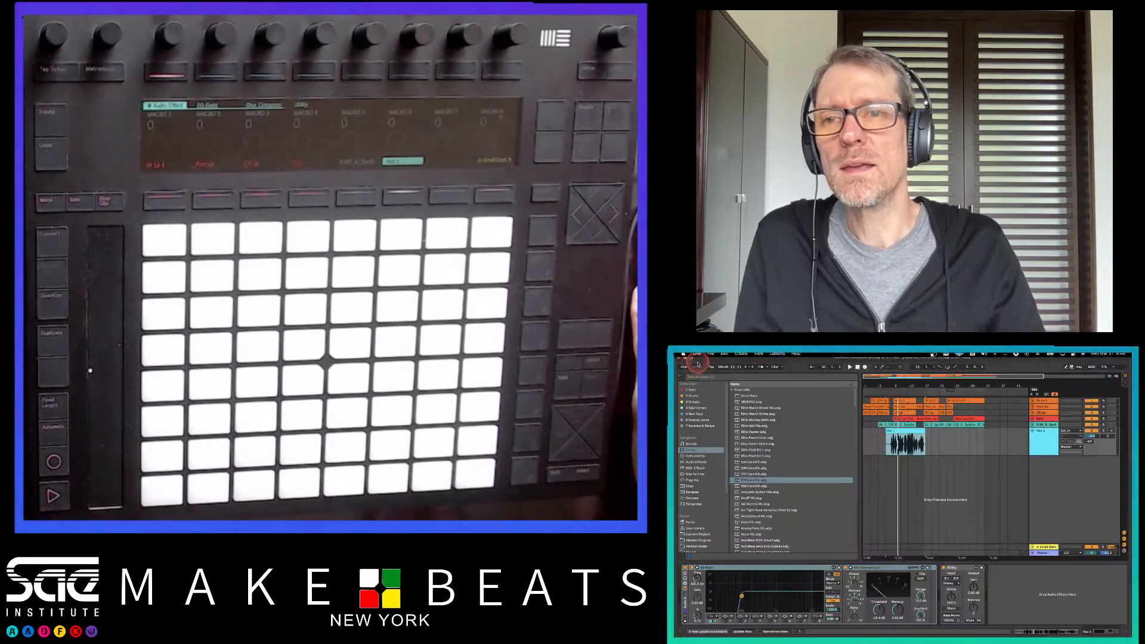
key("Tab")
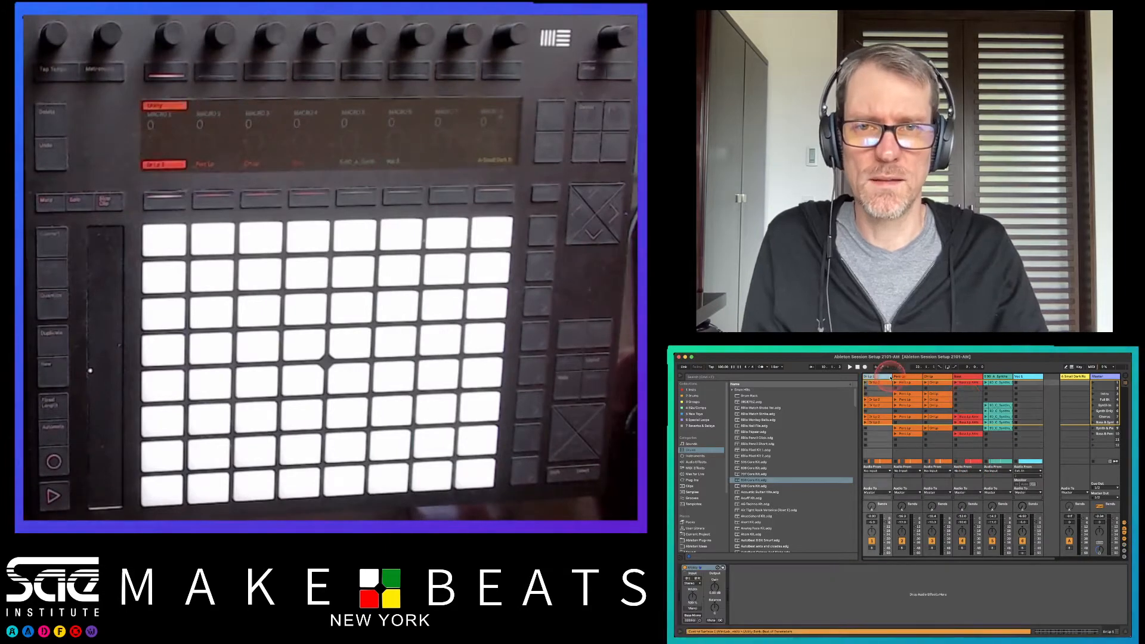
left_click(930, 547)
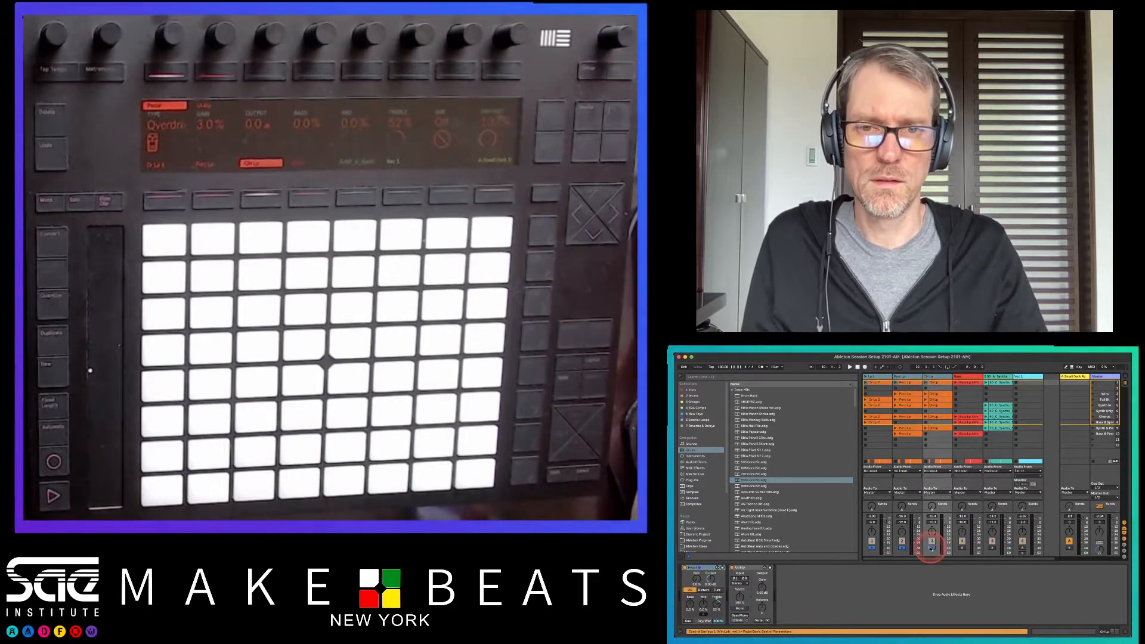
- Play the soloed drum loops from a point in the Arrangement View and return to the Session View
key("Tab")
left_click_drag(906, 393, 888, 398)
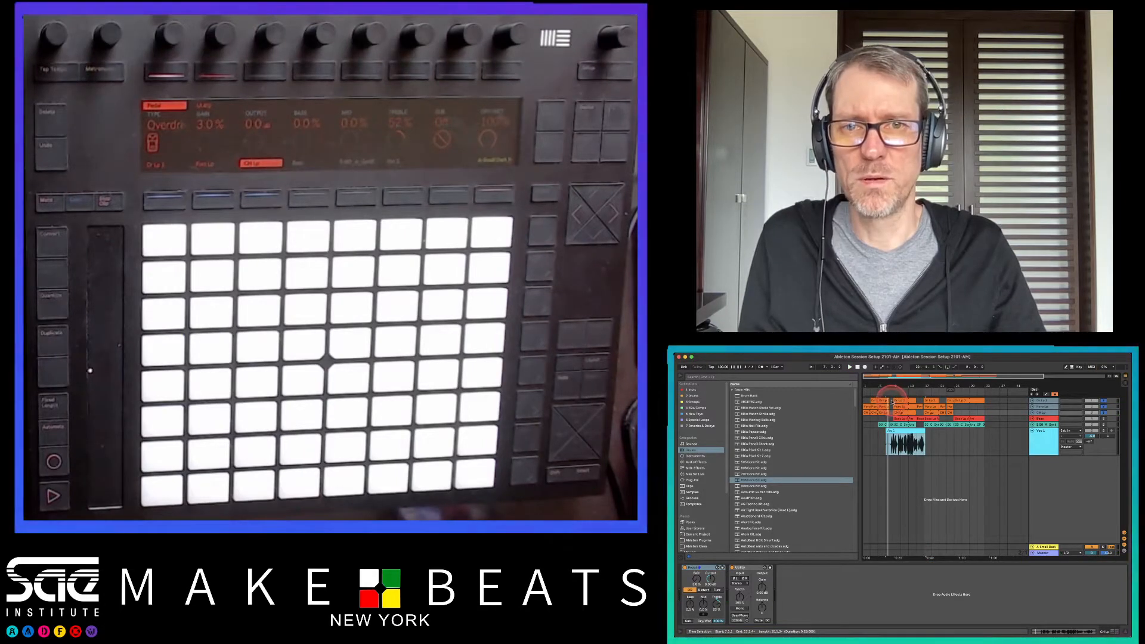
left_click(908, 401)
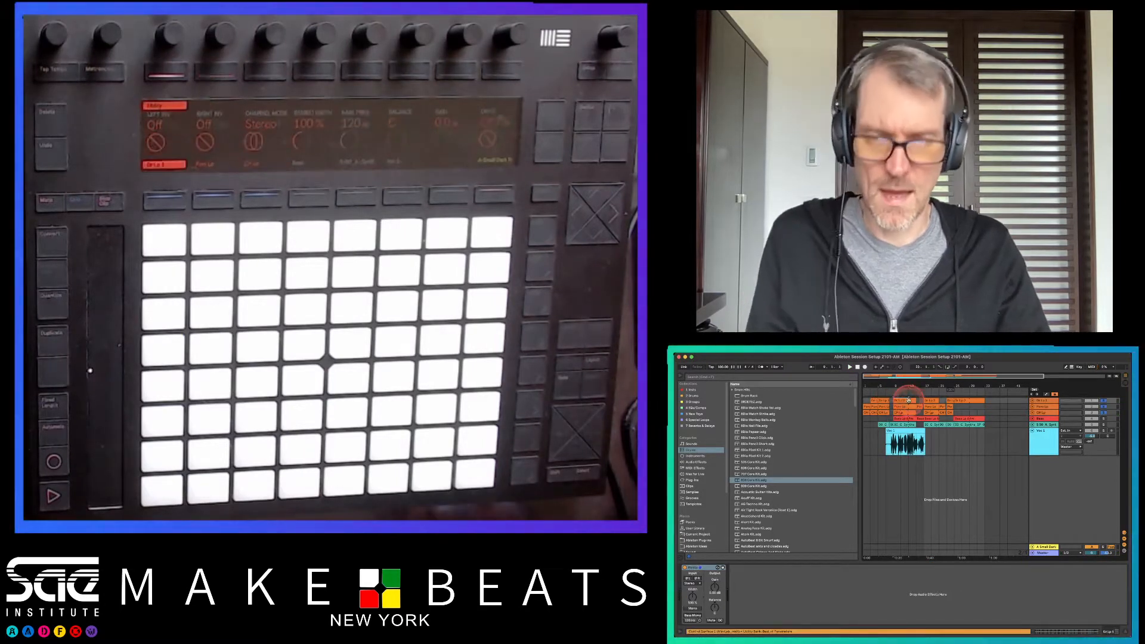
key("Tab")
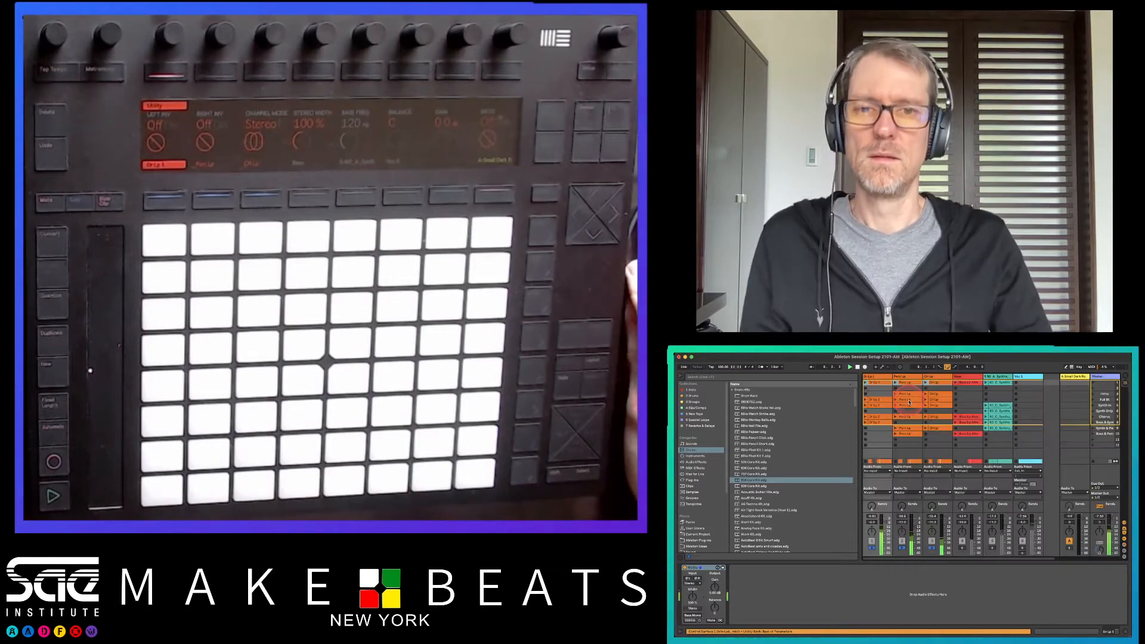
- Check OBS briefly, return to Ableton Live, and hide the browser to widen the Session View
key("super+Tab")
key("super+Tab")
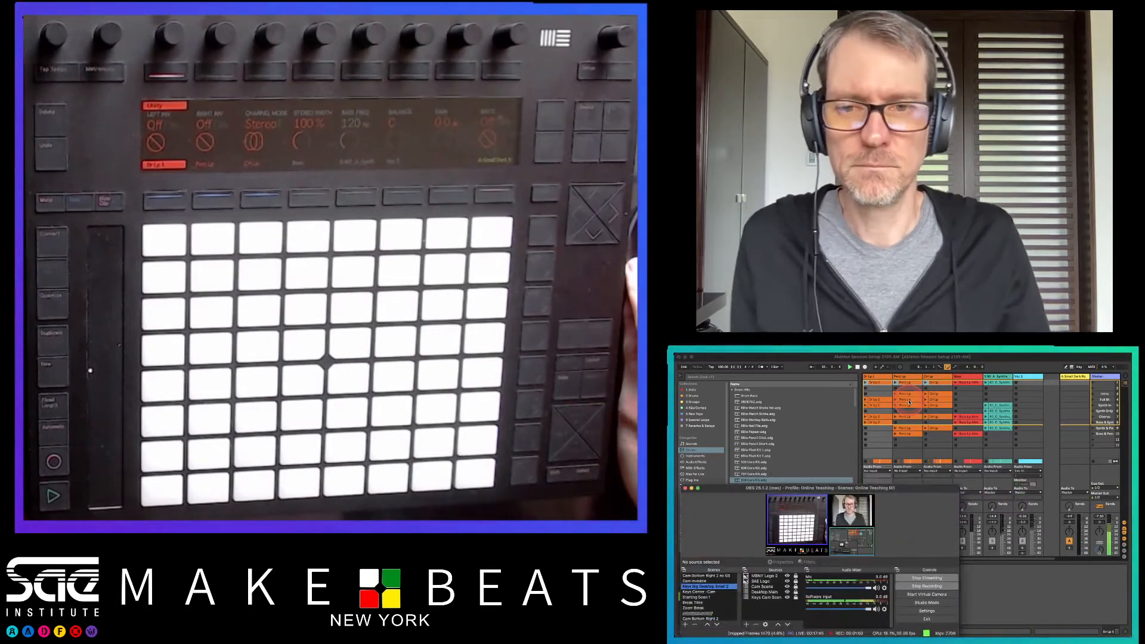
left_click(908, 402)
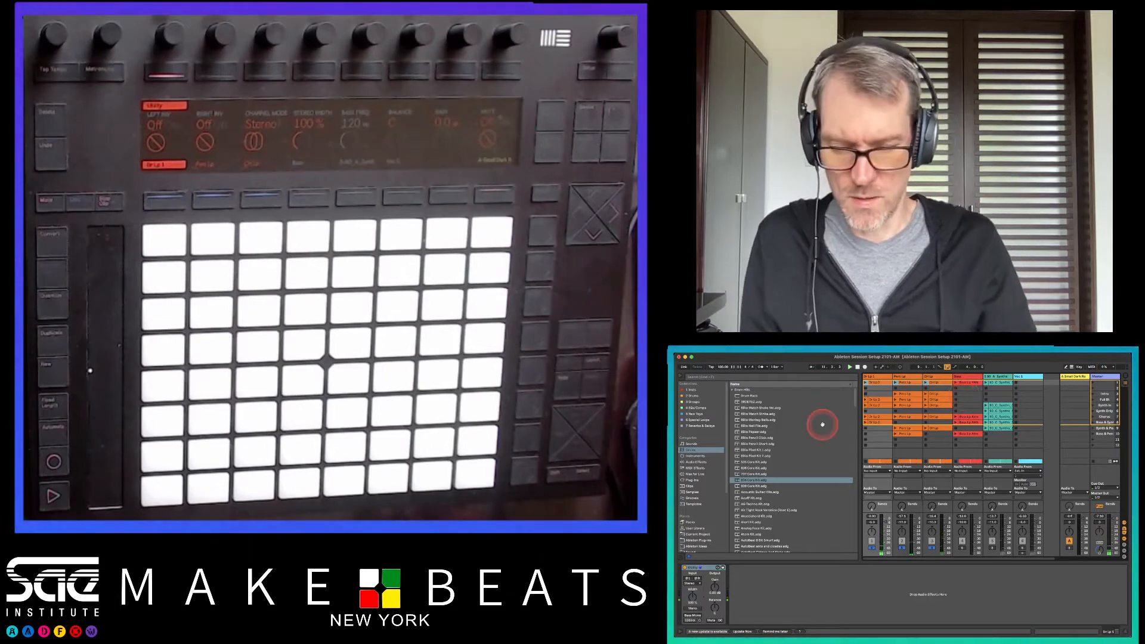
key("super+alt+b")
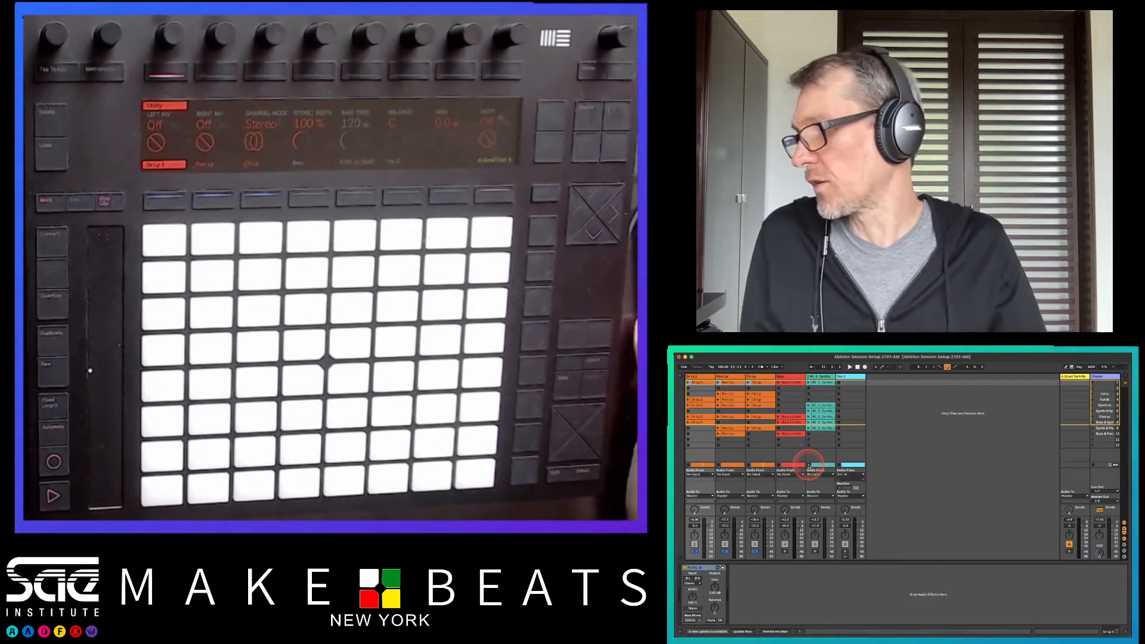
- Insert an audio track after CH Lp, name it Dr Grp, and colour it orange
left_click(765, 379)
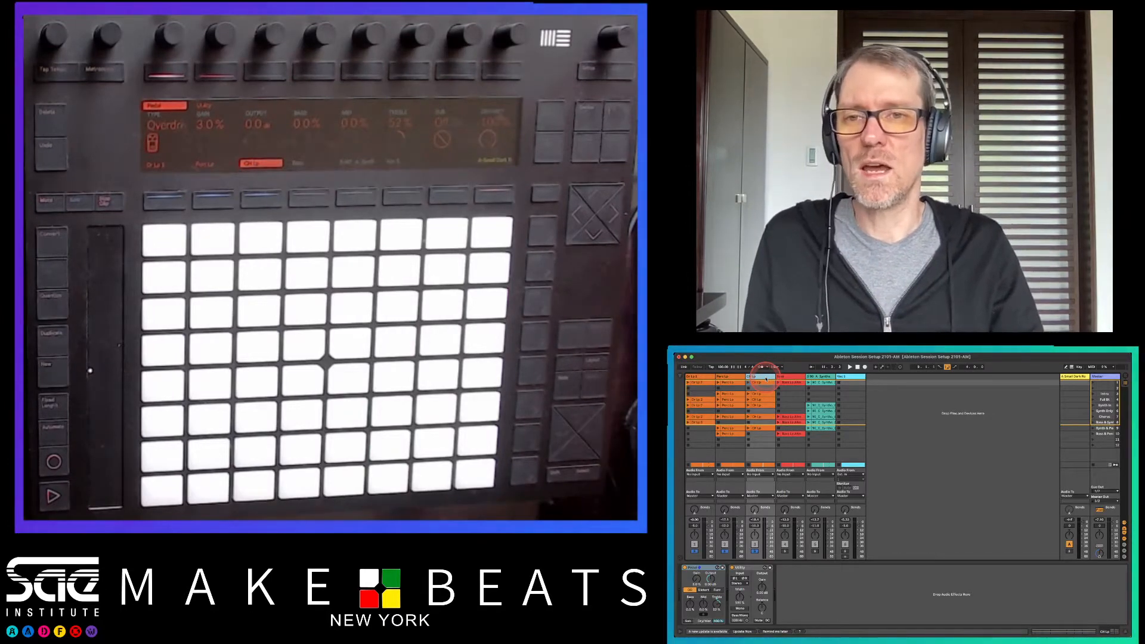
key("super+t")
right_click(793, 379)
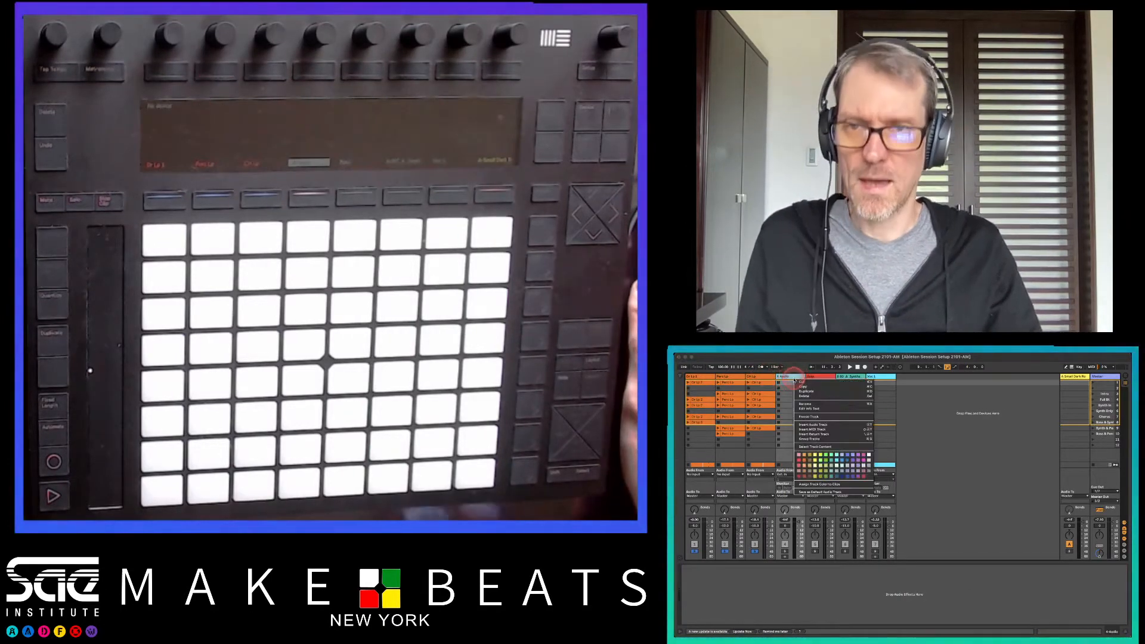
left_click(803, 461)
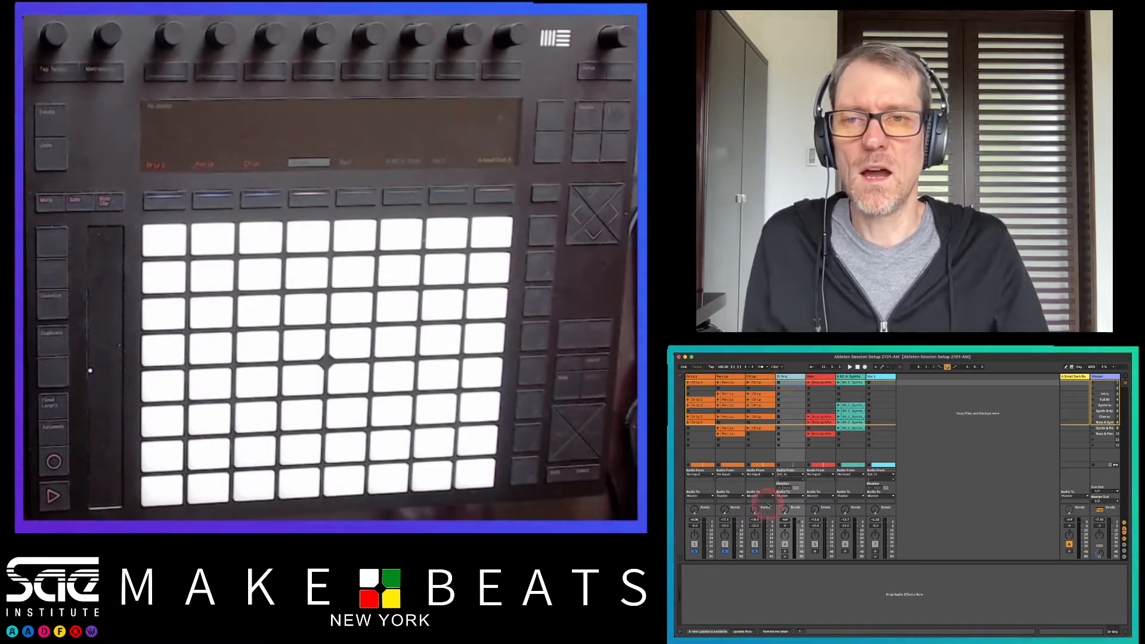
- Set the Dr Grp track's Audio From to No Input
left_click(792, 471)
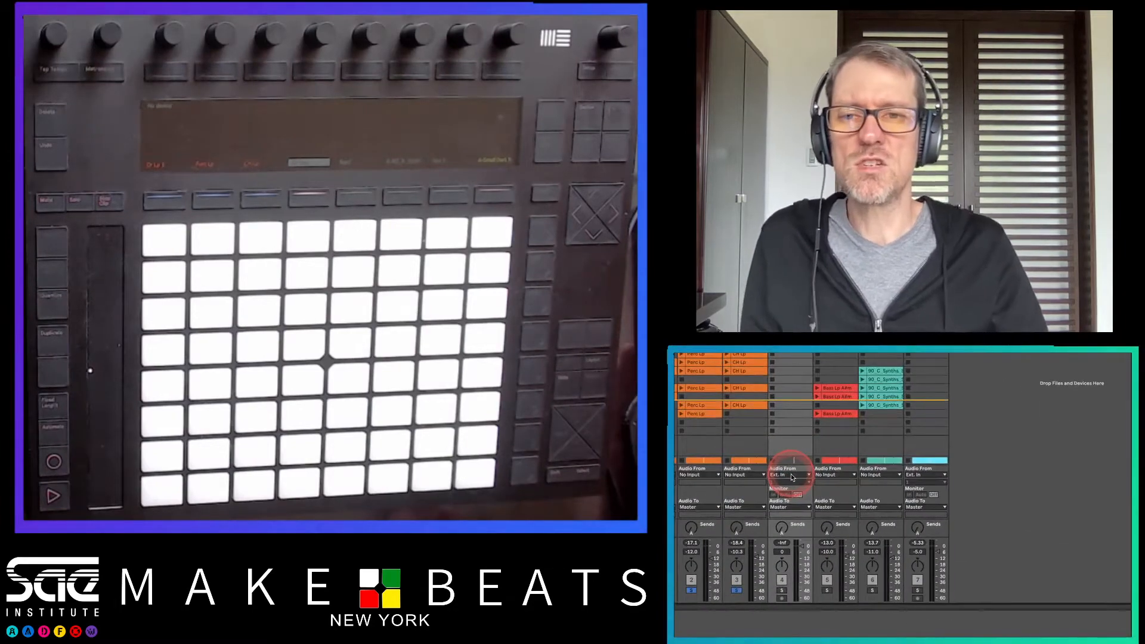
left_click(791, 476)
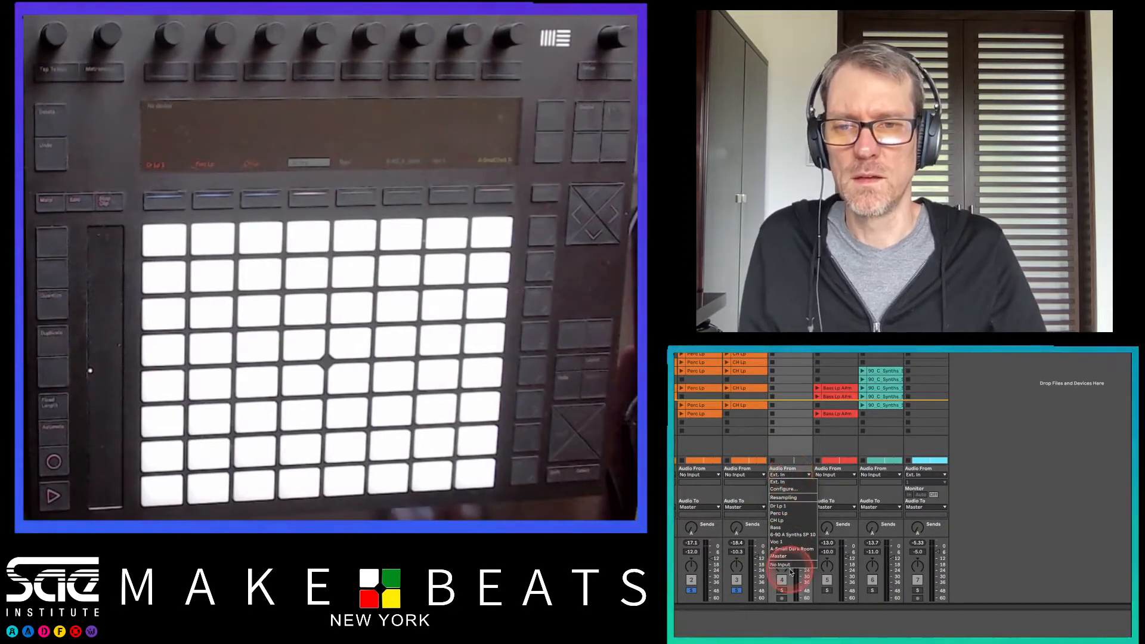
left_click(789, 566)
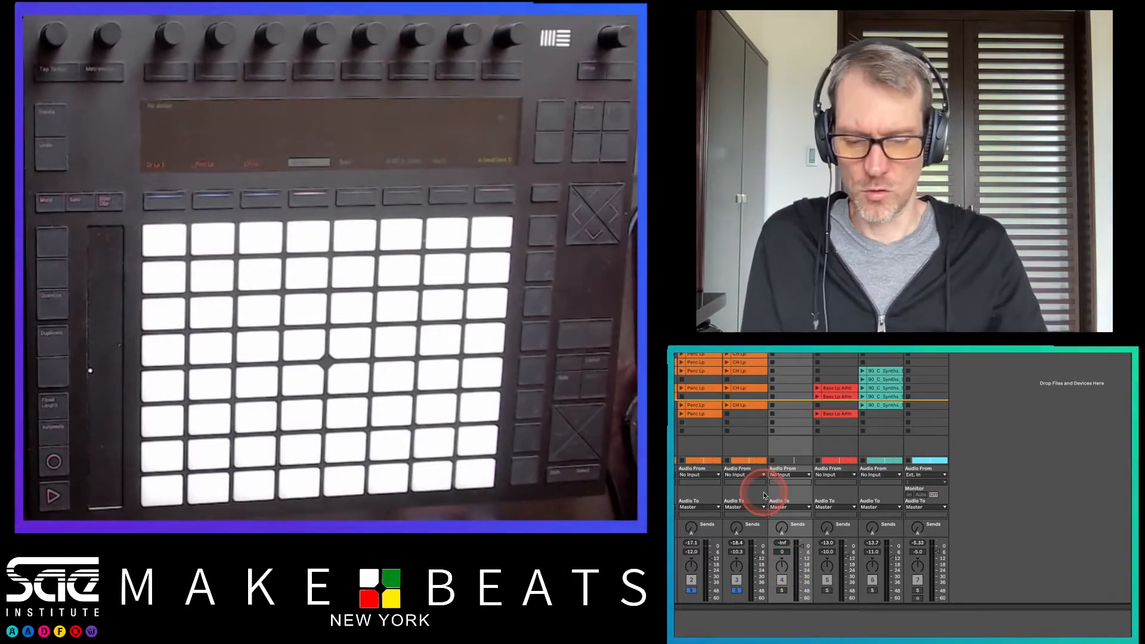
- Select the Dr Lp 1, Perc Lp and CH Lp tracks together and set their Audio To to Dr Grp
scroll(702, 489, "left", 3)
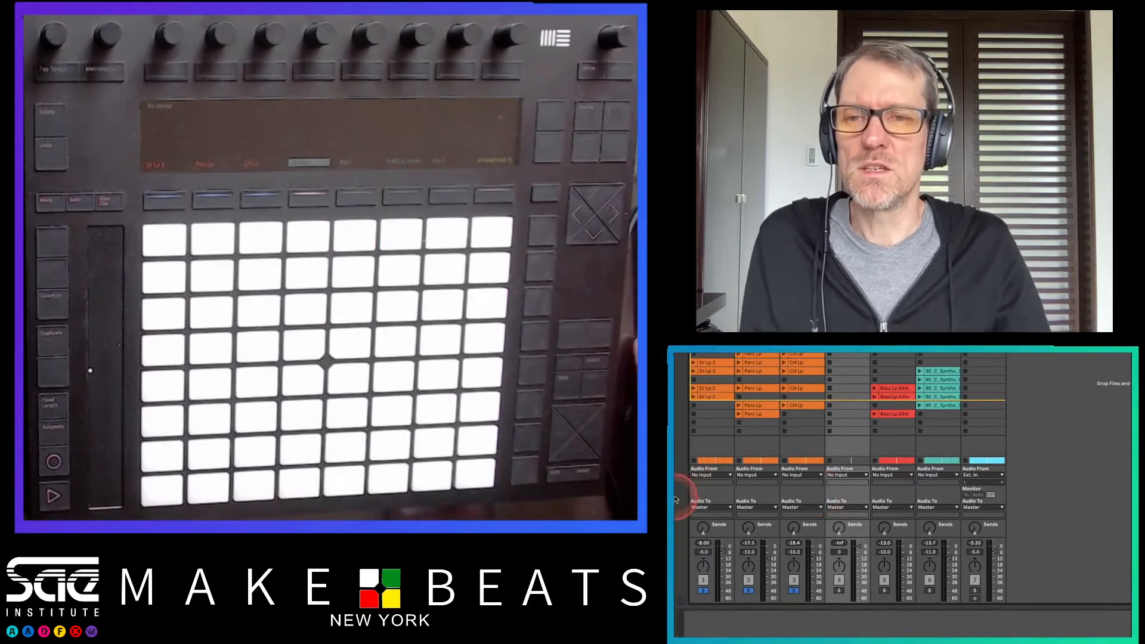
left_click(708, 453)
left_click(736, 444)
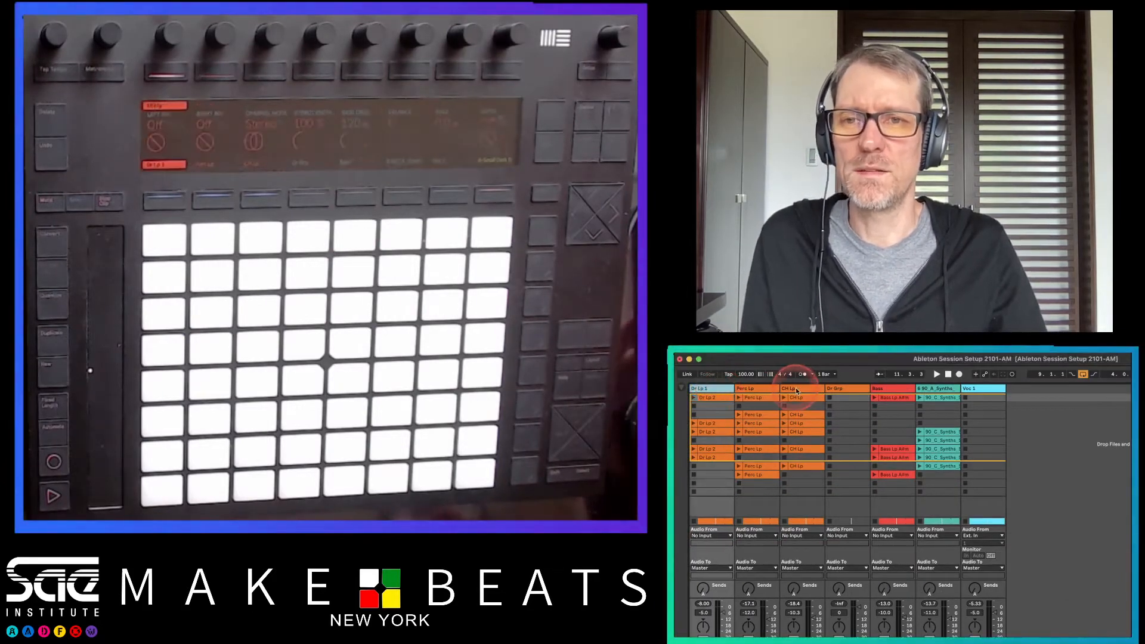
left_click(800, 391)
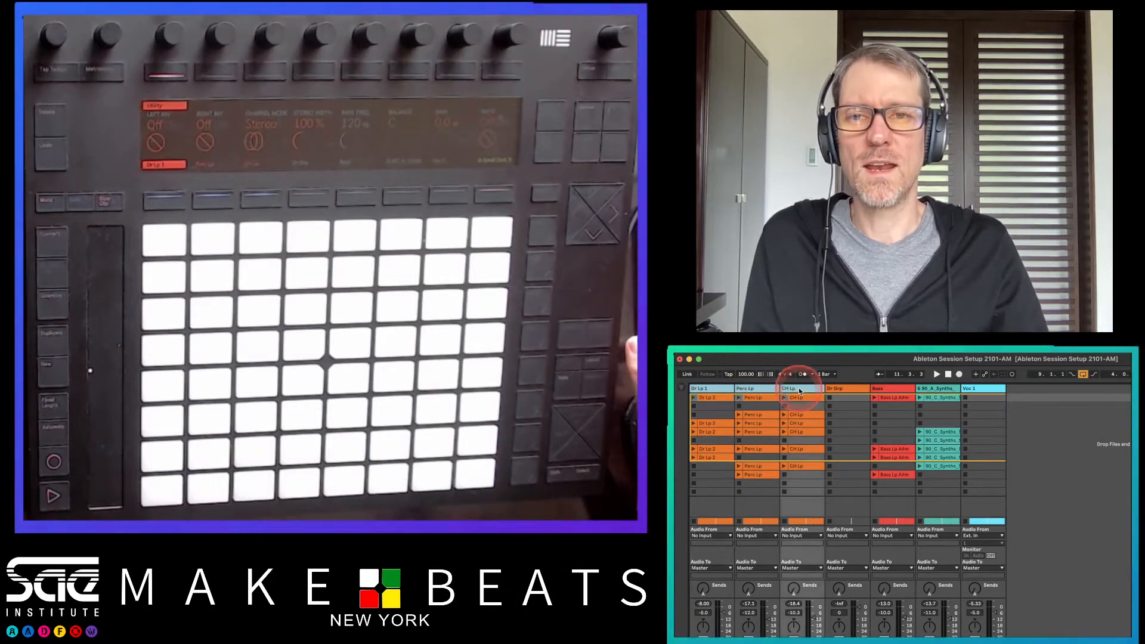
left_click(768, 388)
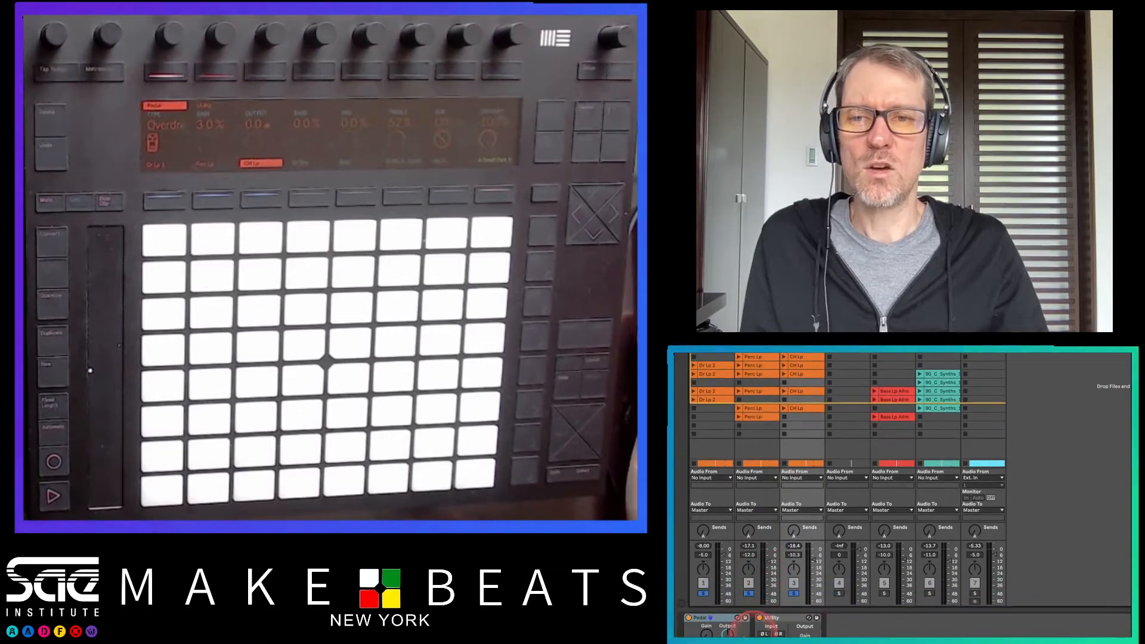
left_click(711, 511)
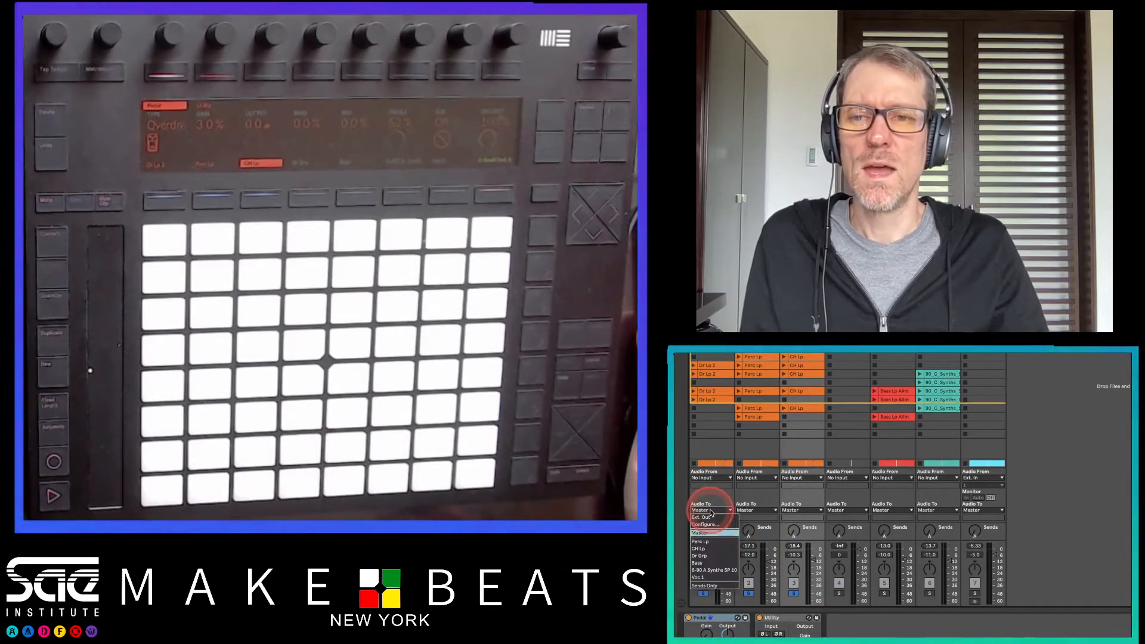
left_click(709, 556)
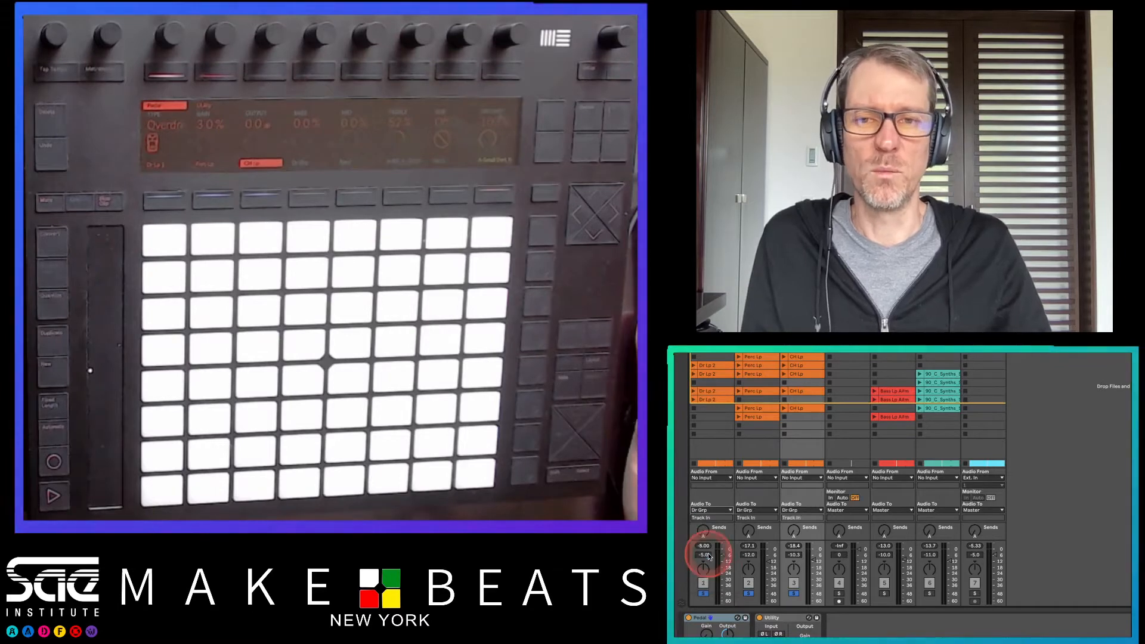
- Set the Dr Grp track's Monitor to In and play the drum loops through it
left_click(793, 561)
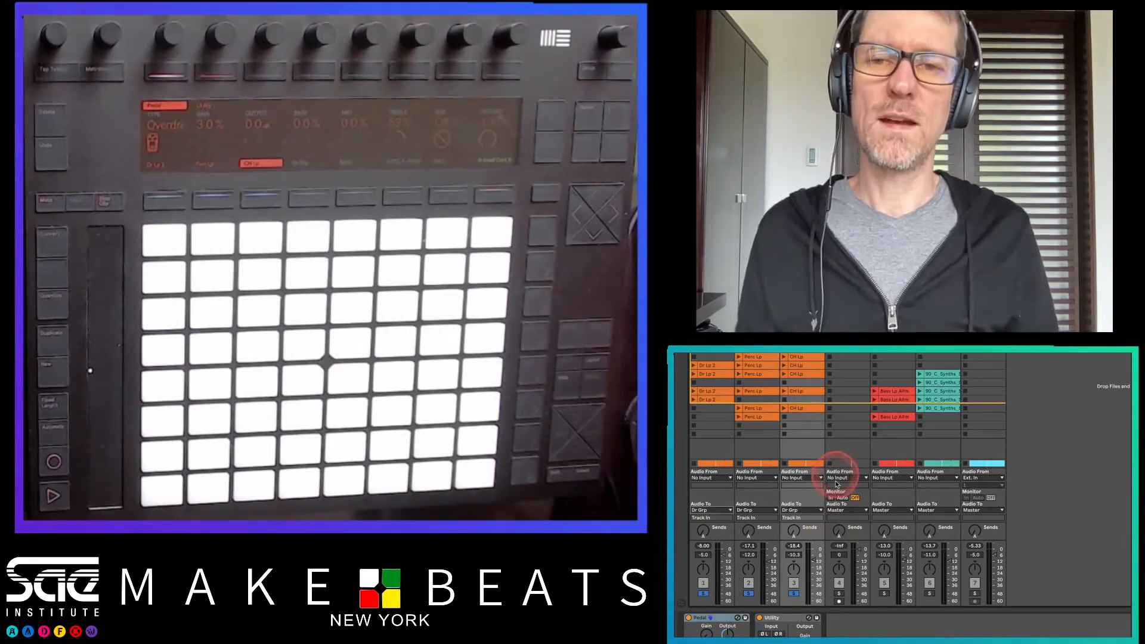
left_click(831, 498)
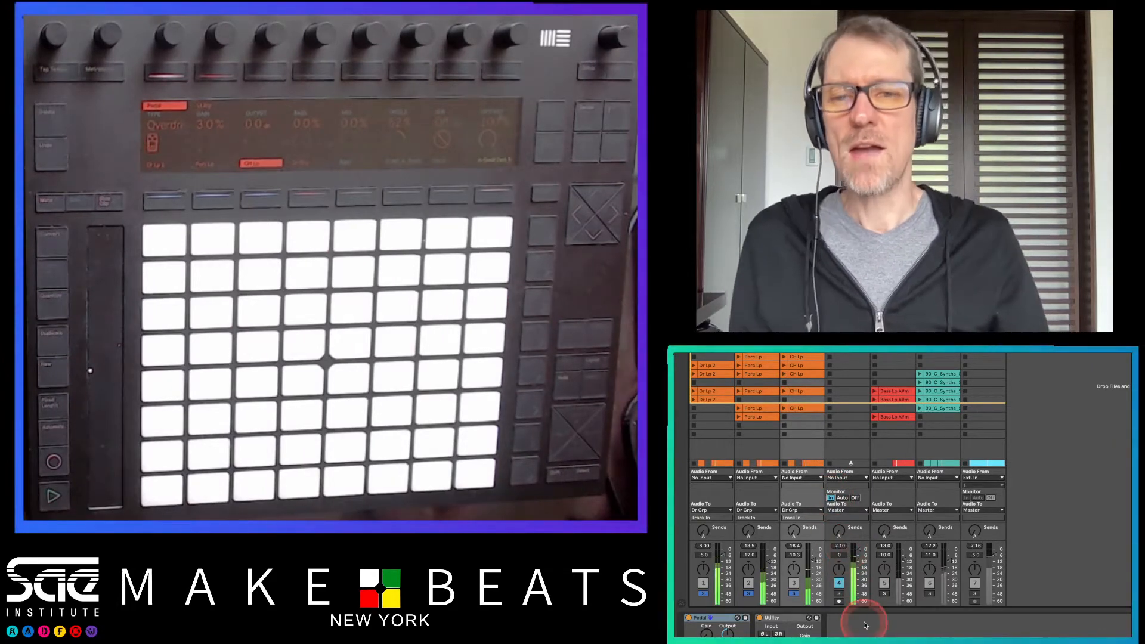
left_click_drag(855, 610, 868, 567)
left_click_drag(857, 510, 860, 546)
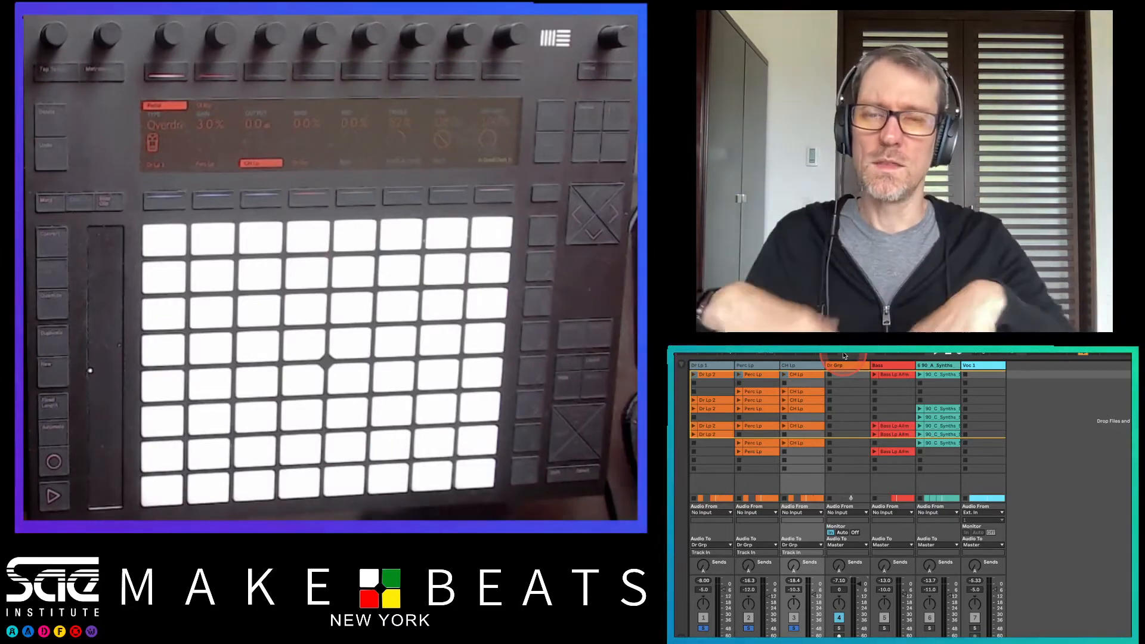
- Switch to the routing and mixing PDF and review the standard and Ableton Live subgrouping methods
key("super+Tab")
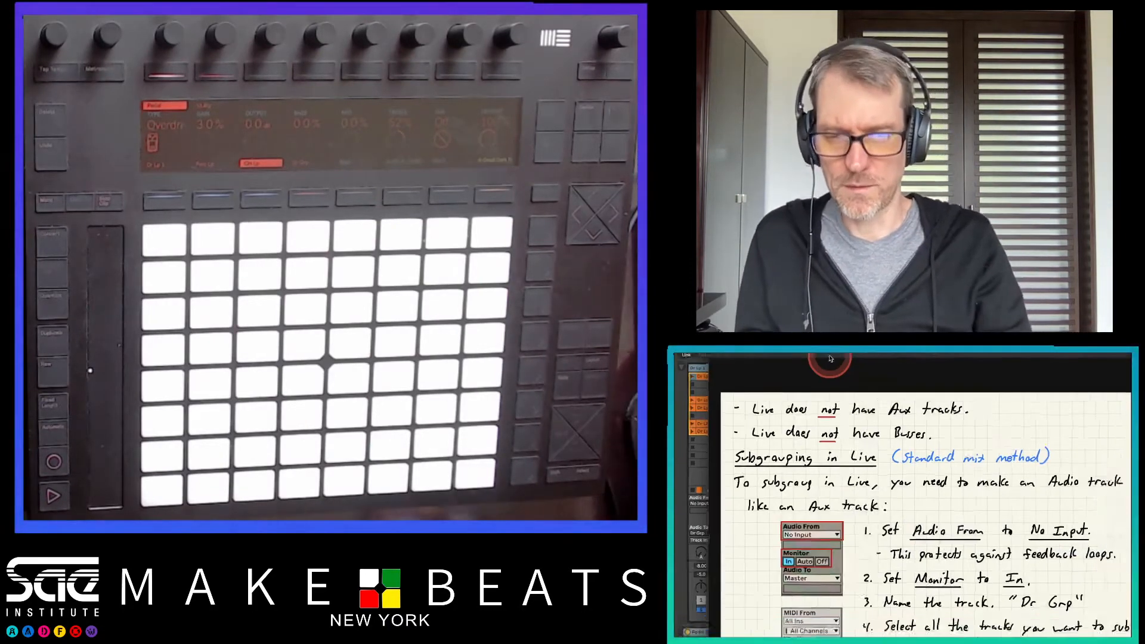
scroll(844, 356, "down", 3)
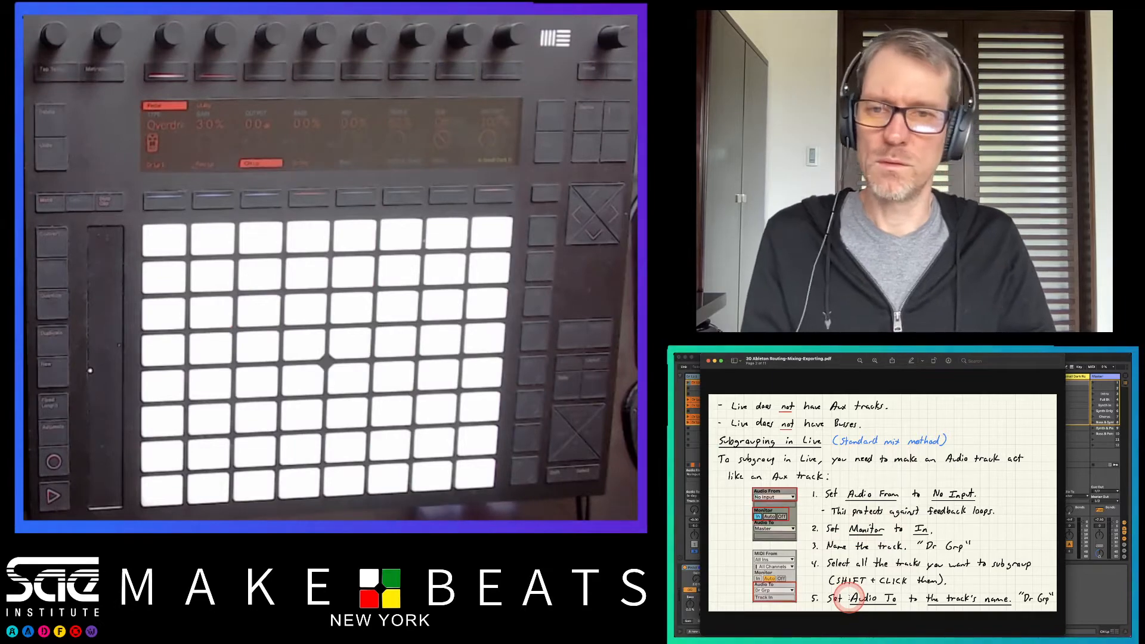
key("Page_Down")
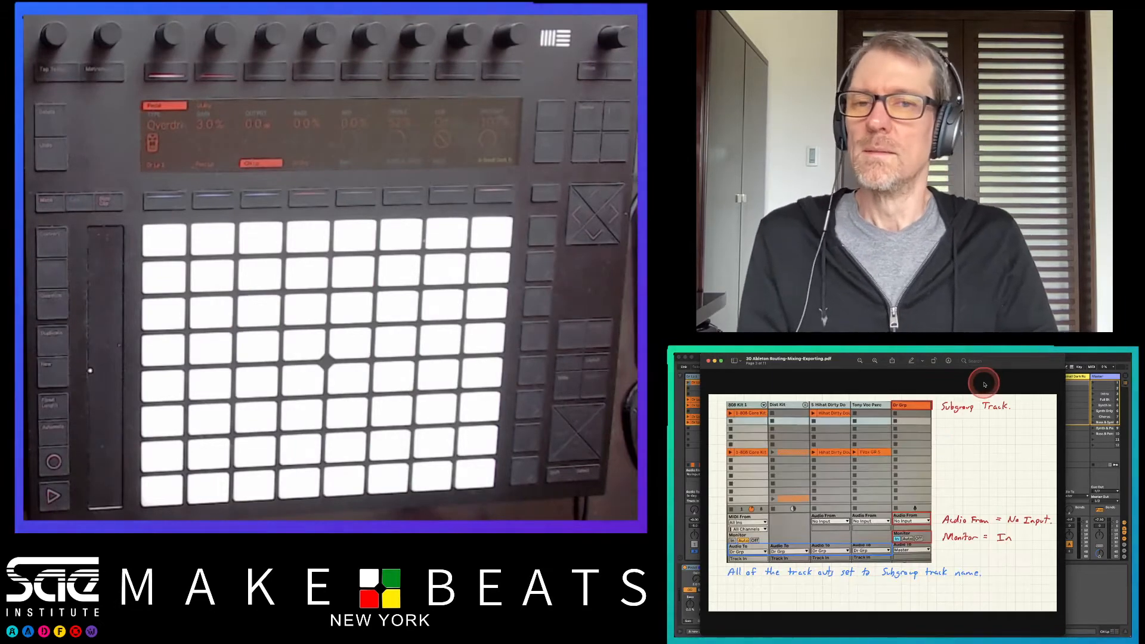
key("Page_Up")
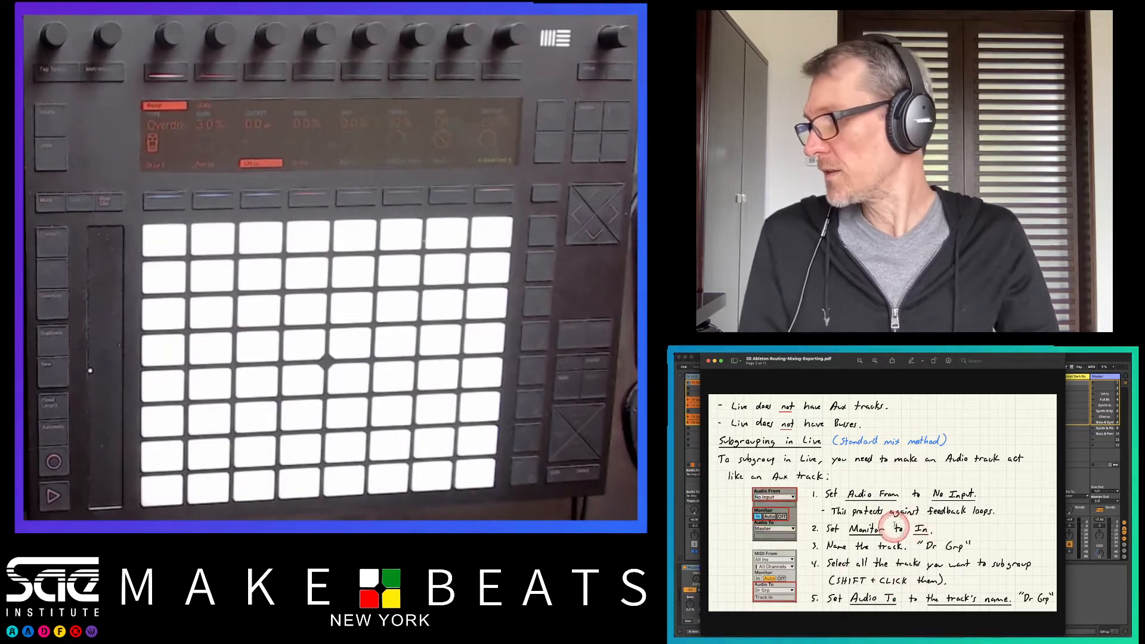
key("Right")
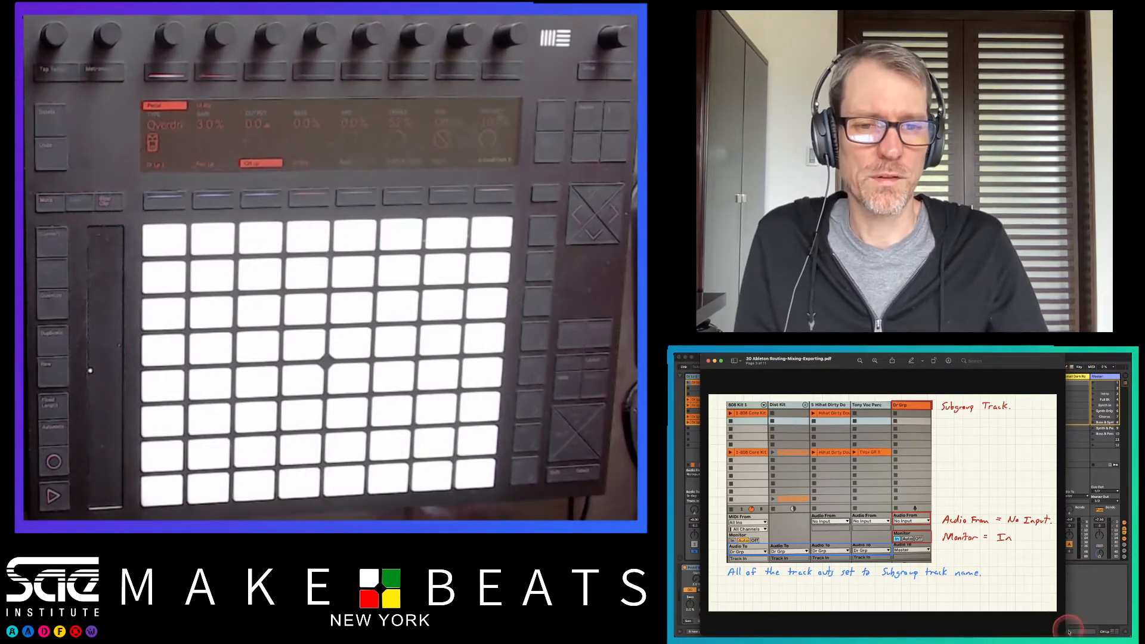
left_click_drag(1063, 633, 1080, 605)
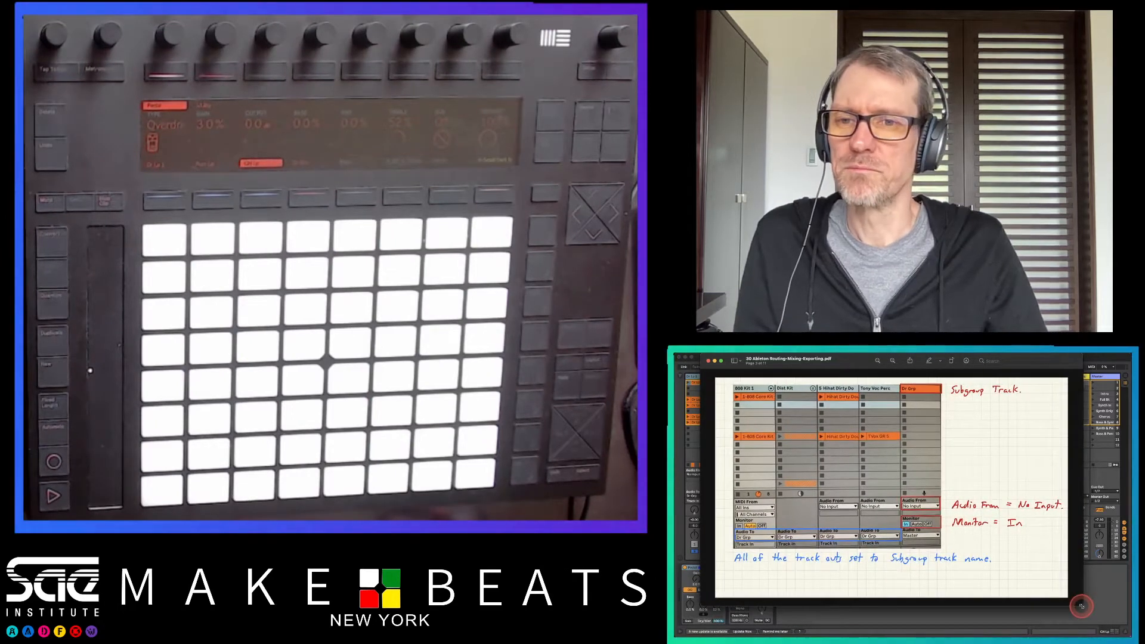
key("Right")
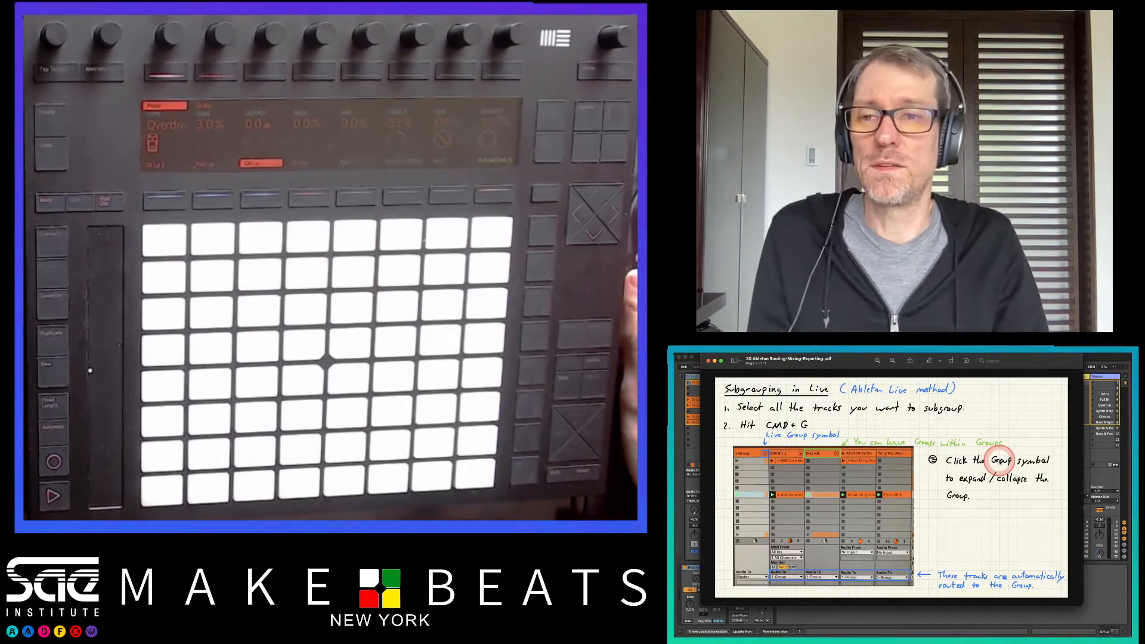
- Return to Ableton Live, group the Perc Lp and CH Lp tracks, and name the group Perc Grp
key("super+Tab")
left_click(762, 428)
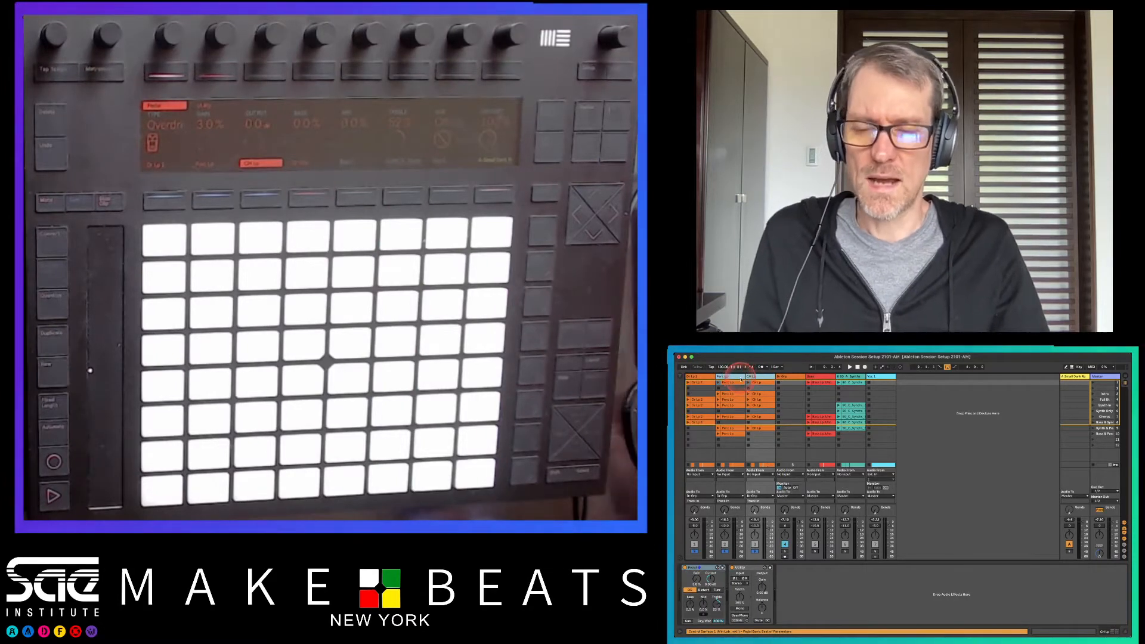
left_click(741, 379)
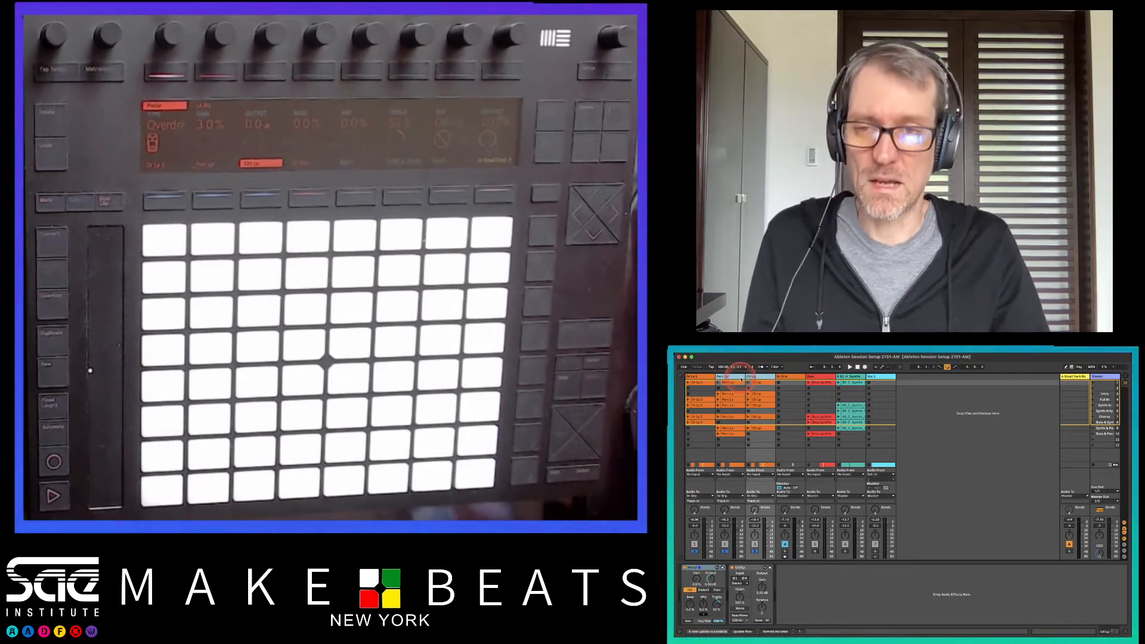
key("super+g")
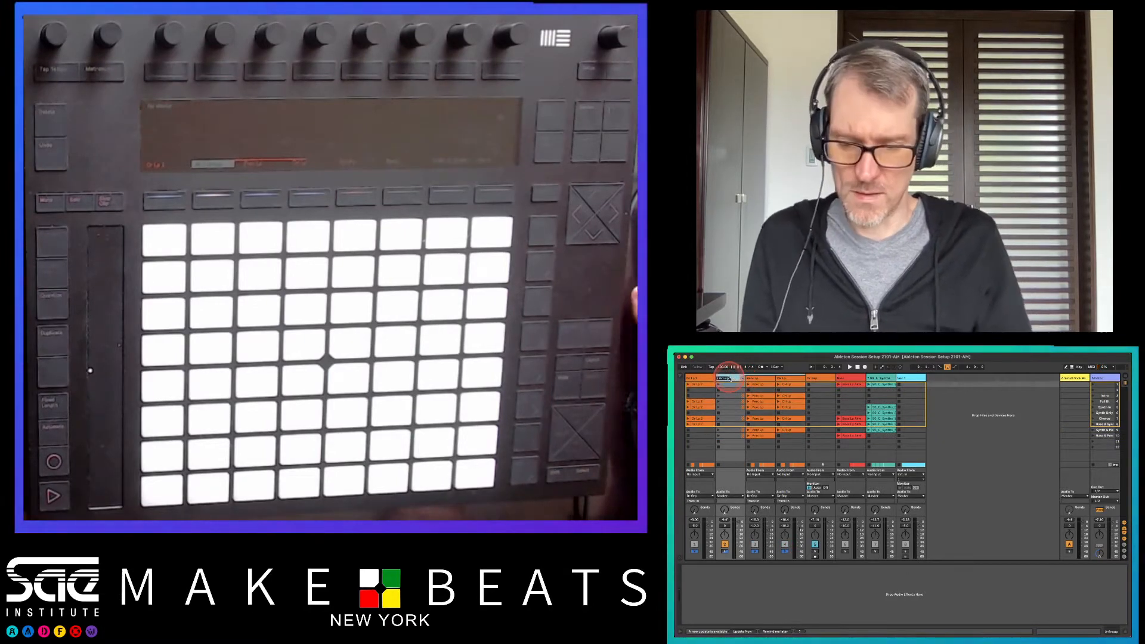
type("Perc Grp")
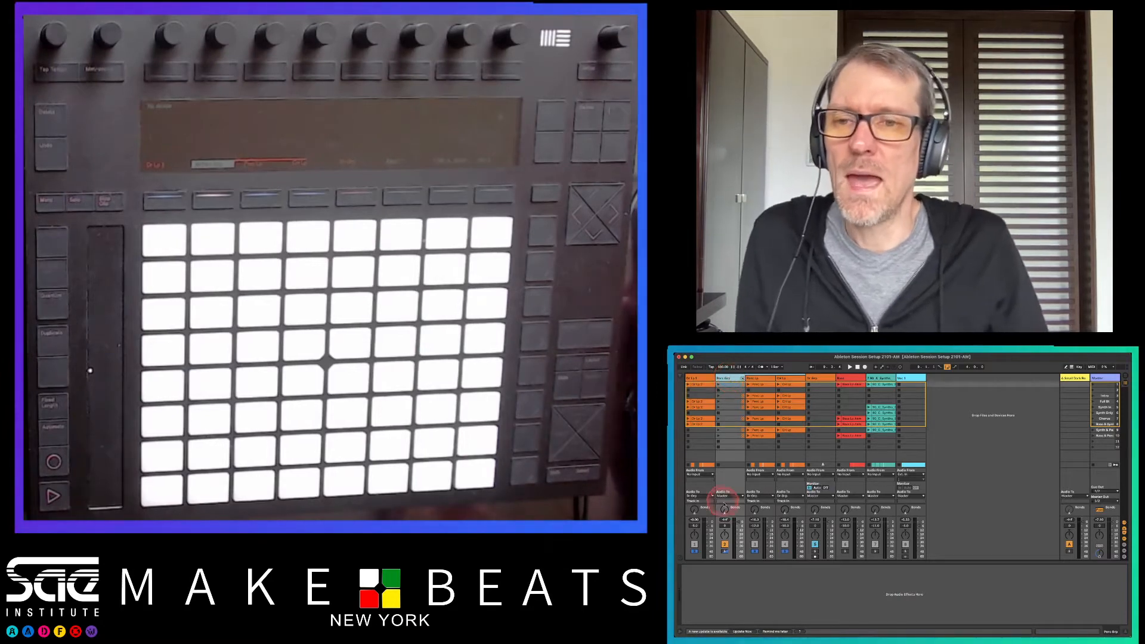
- Route the Perc Lp and CH Lp tracks inside the group to Perc Grp
left_click(728, 497)
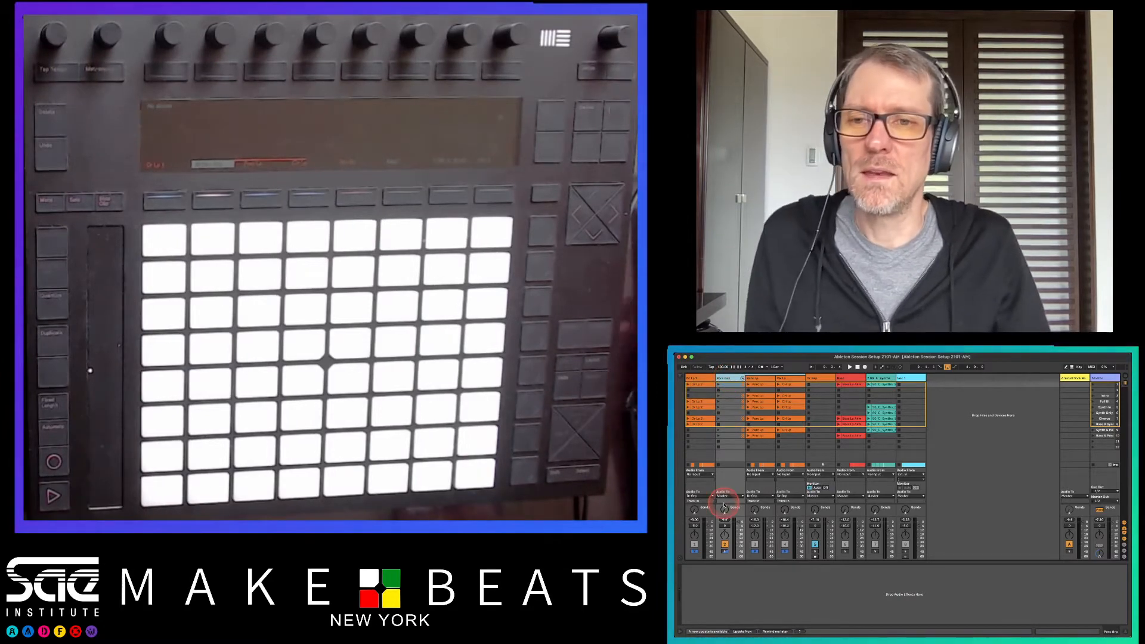
left_click(764, 379)
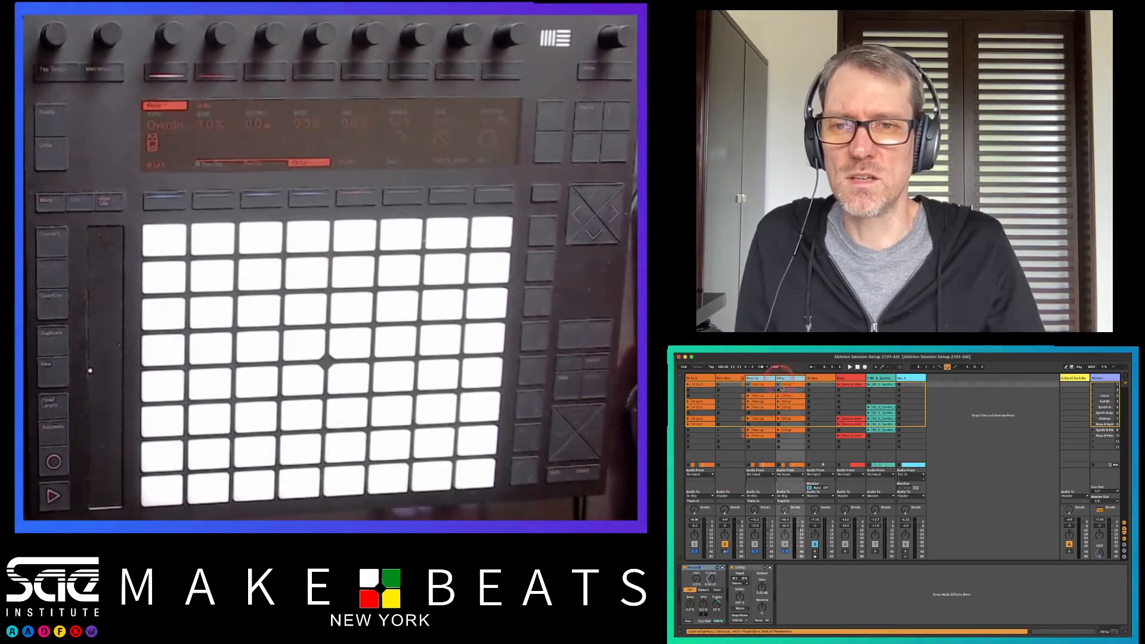
left_click(763, 501)
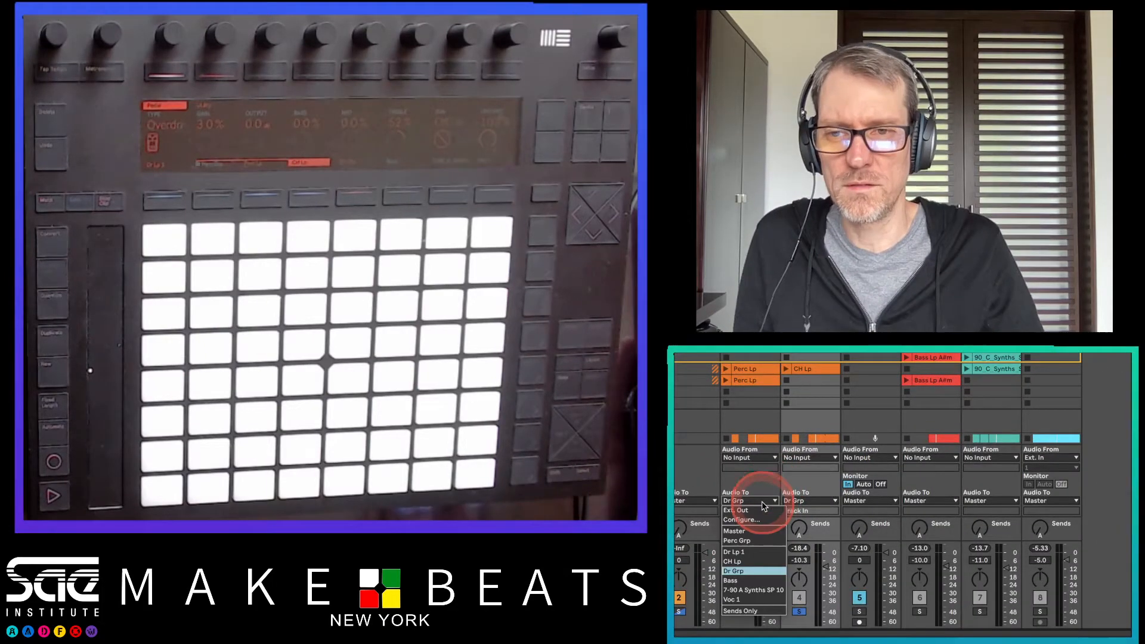
left_click(757, 541)
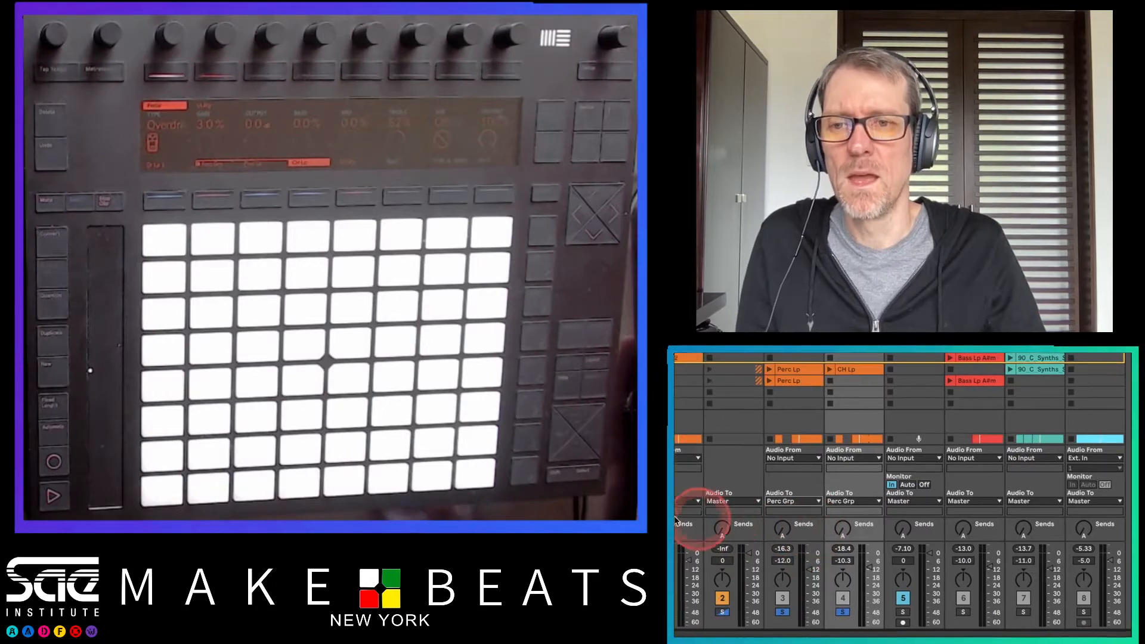
- Set the Perc Grp track's Audio To to Dr Grp
left_click(701, 524)
left_click(745, 501)
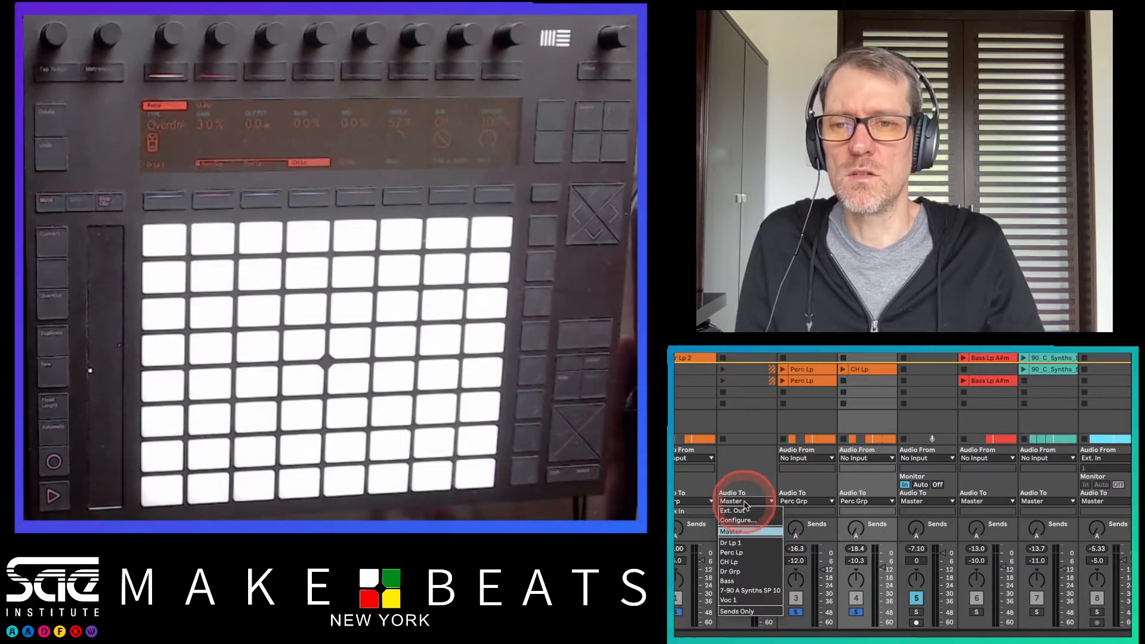
left_click(739, 570)
left_click(747, 433)
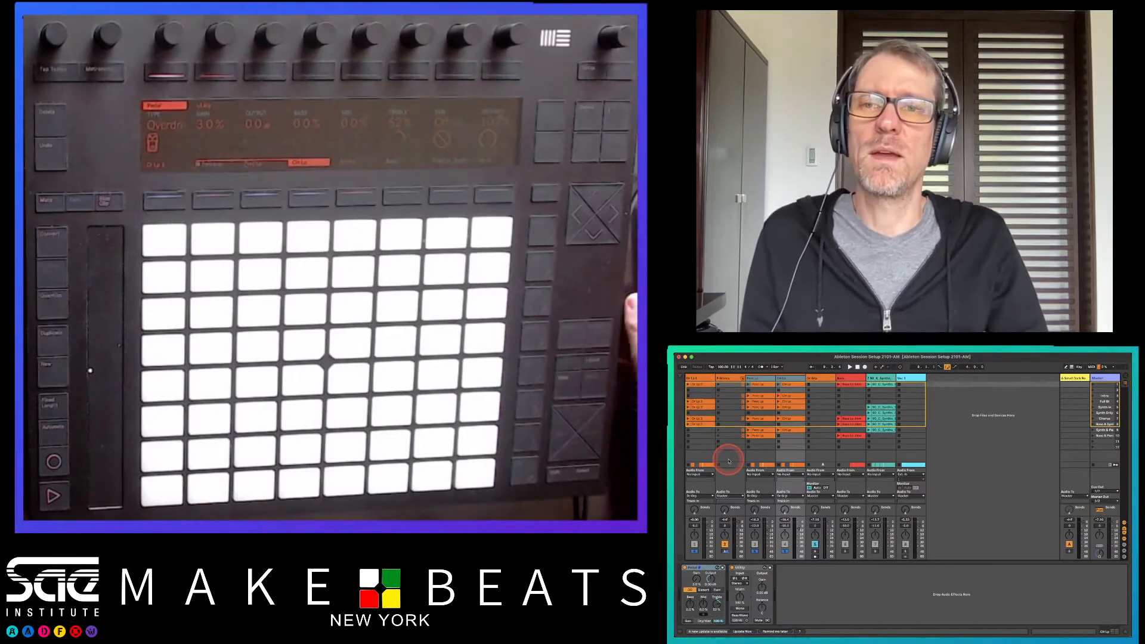
- Ungroup the Perc Grp tracks and delete the Dr Grp audio track
key("super+shift+g")
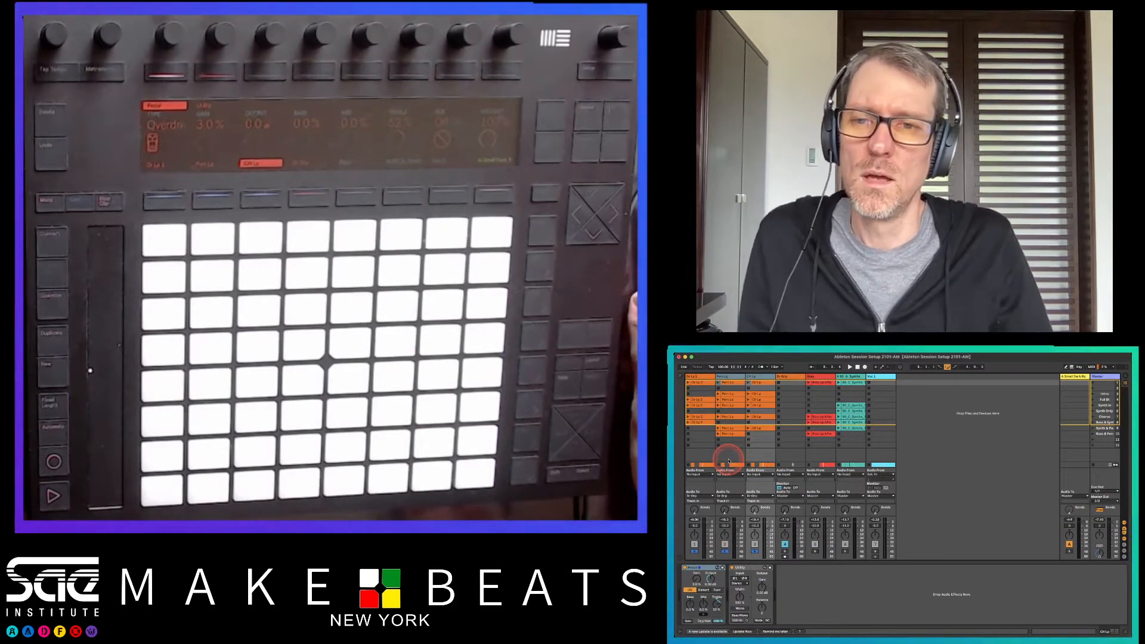
left_click(797, 390)
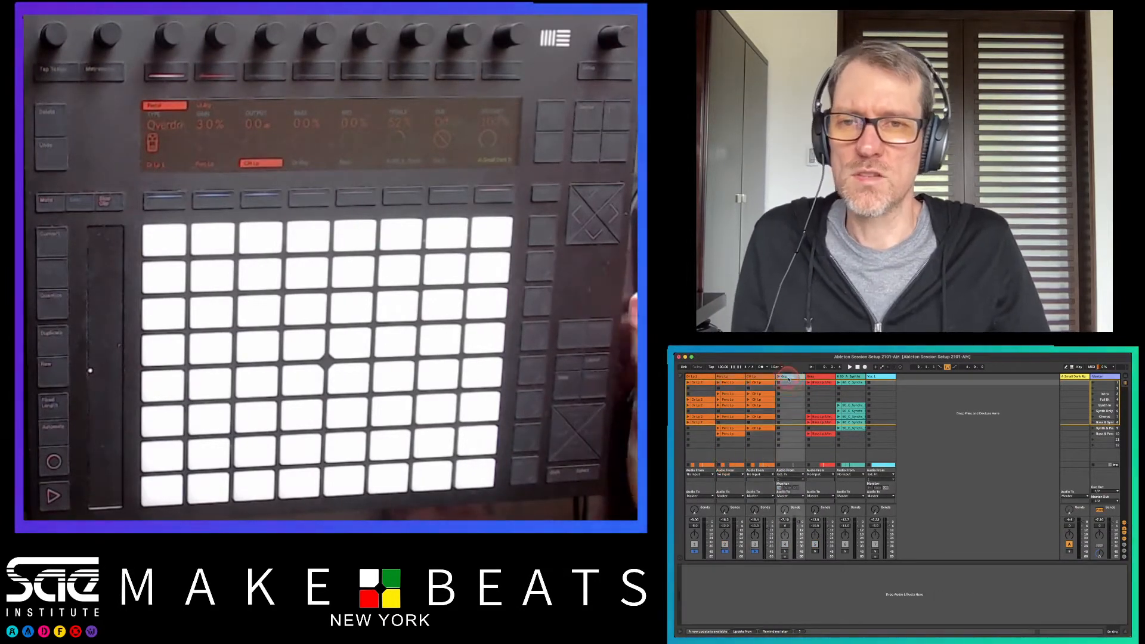
key("super+shift+g")
- Group the Perc Lp and CH Lp tracks again and rename the new group track Perc Grp
left_click(736, 376)
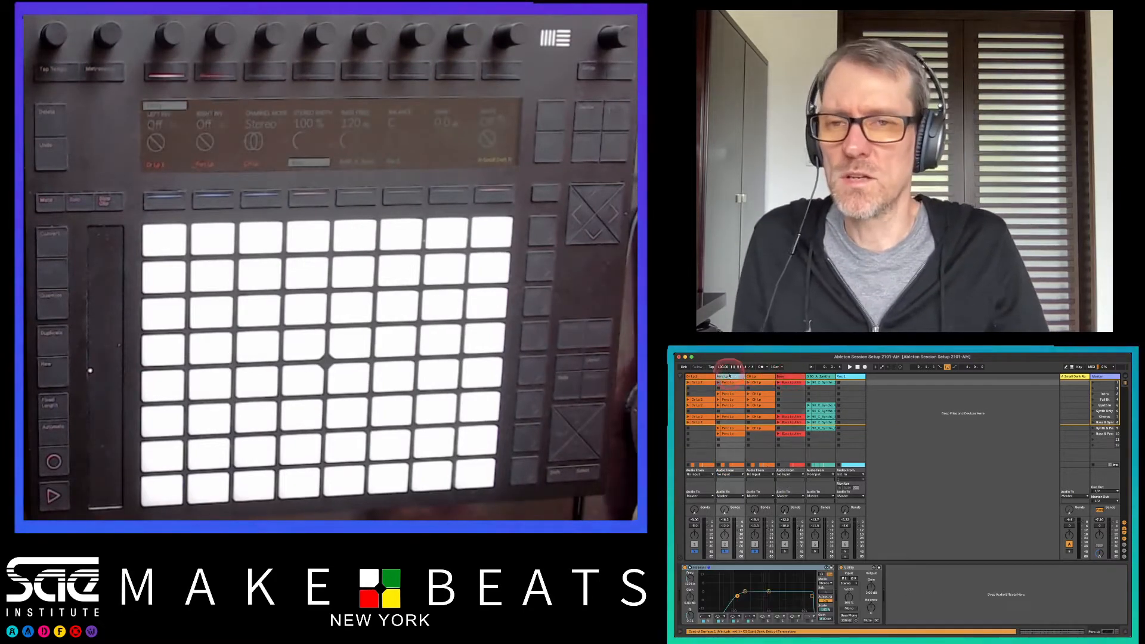
left_click(745, 376)
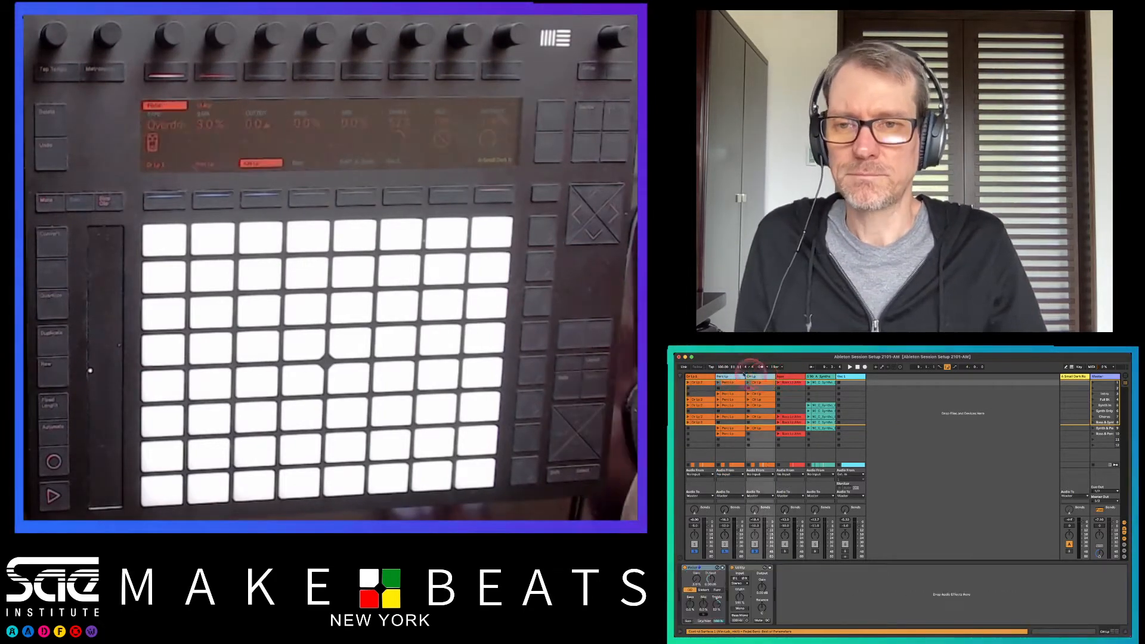
left_click(710, 367)
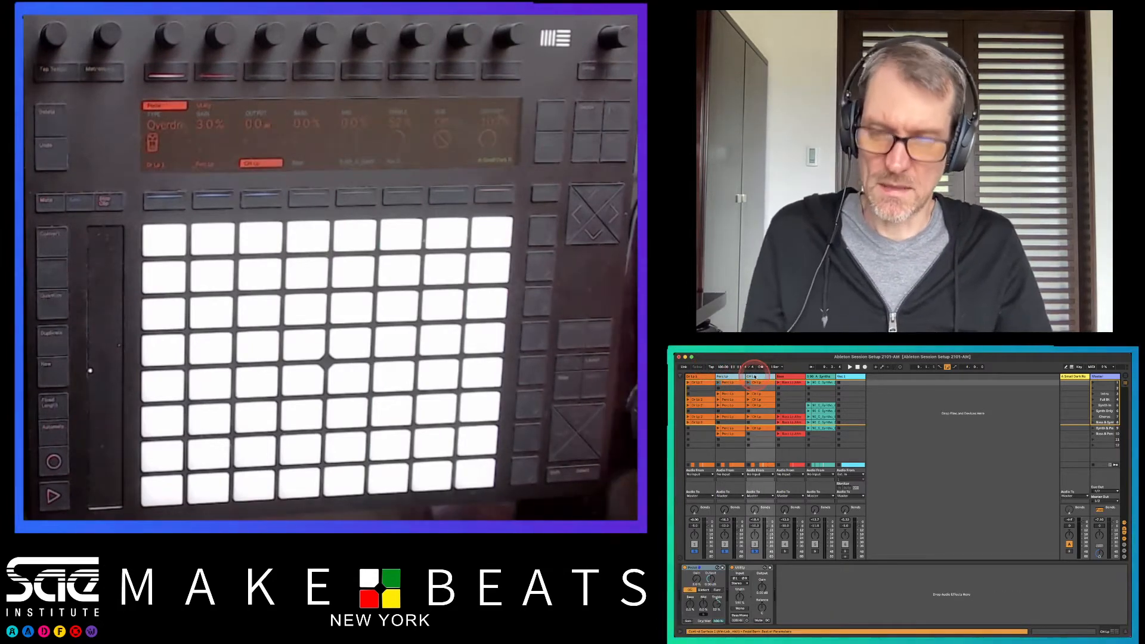
key("super+g")
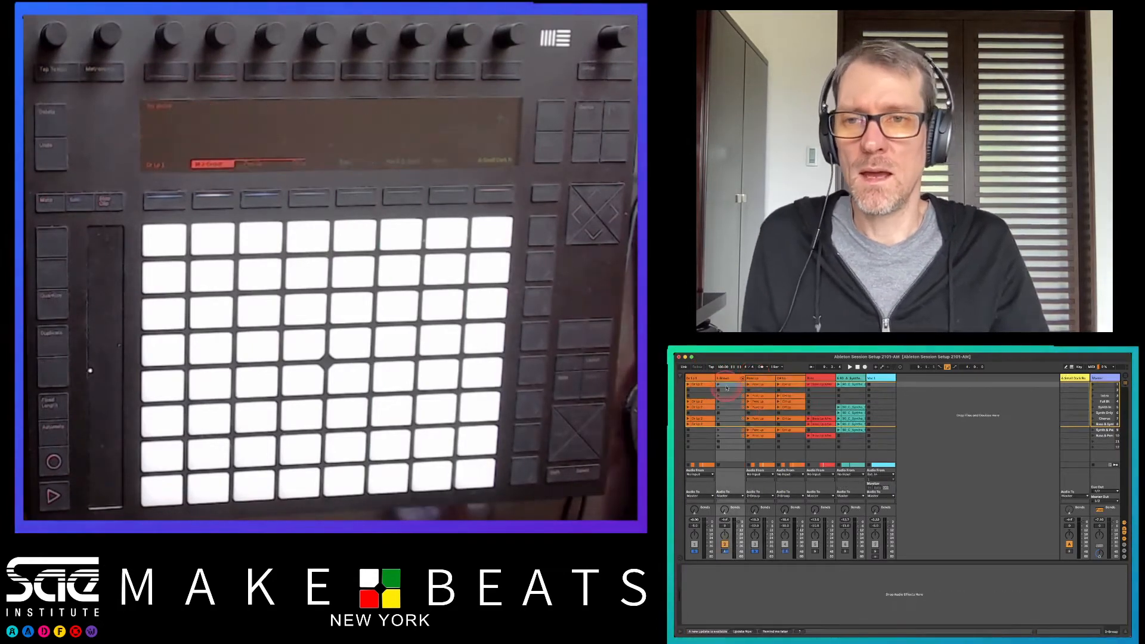
left_click(727, 384)
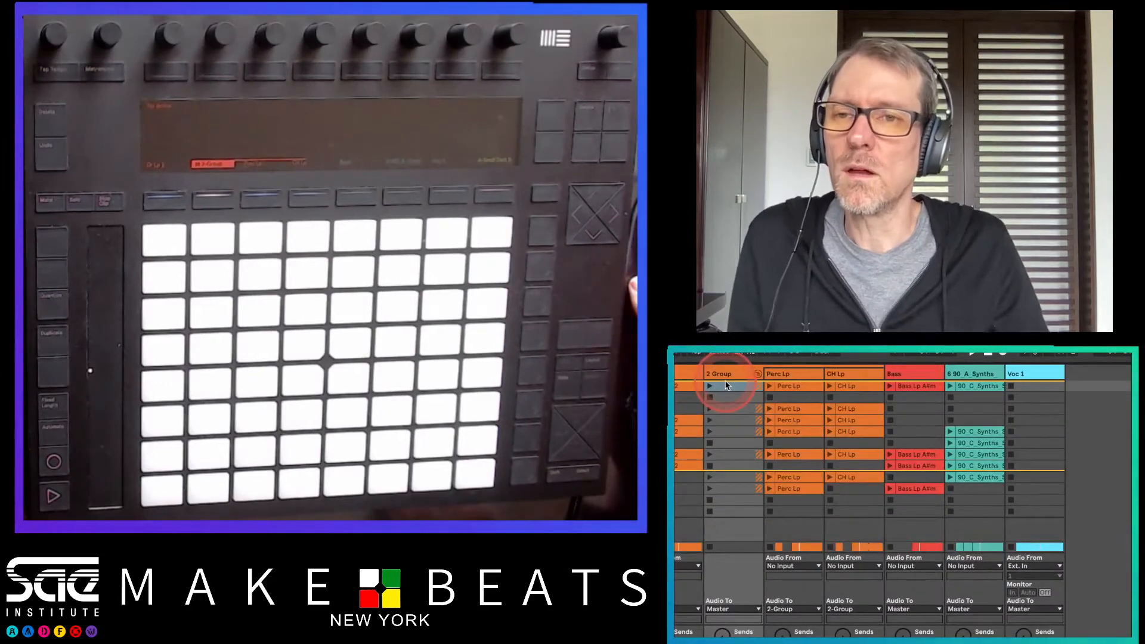
left_click(725, 375)
key("super+r")
type("Perc Grp")
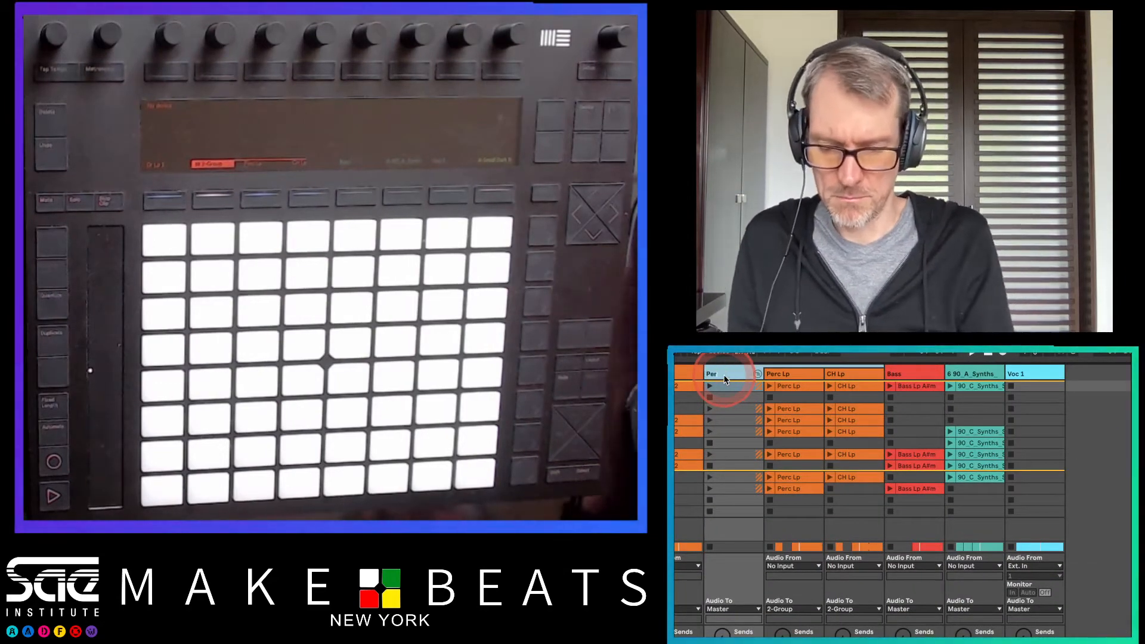
key("Return")
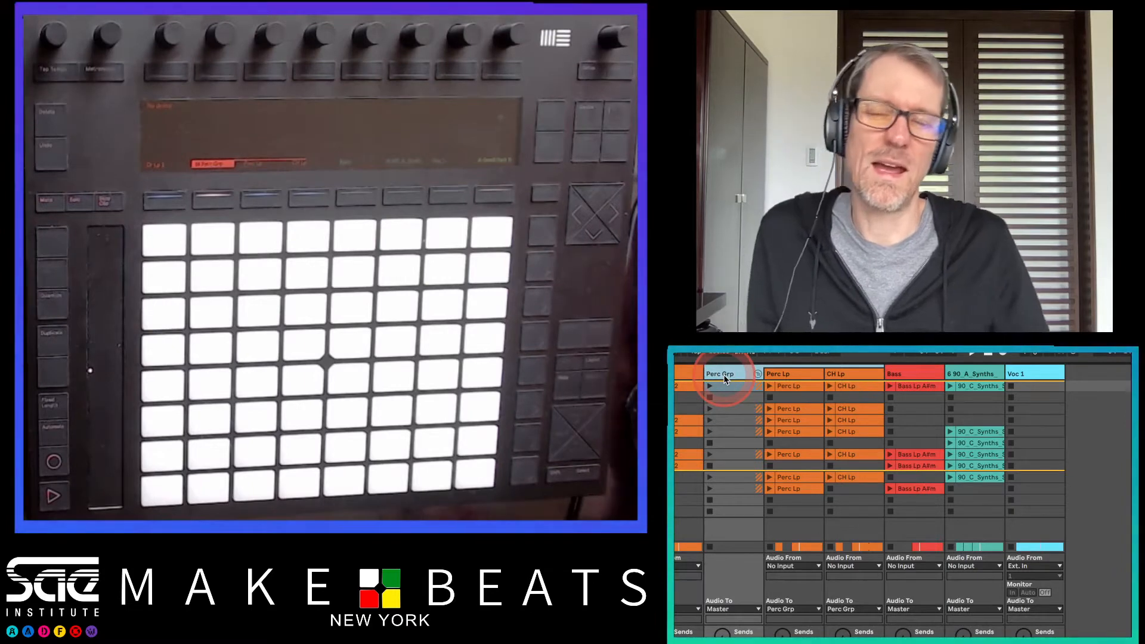
- Select the grouped Perc Lp and CH Lp tracks and inspect their Audio To routing options
left_click(727, 386)
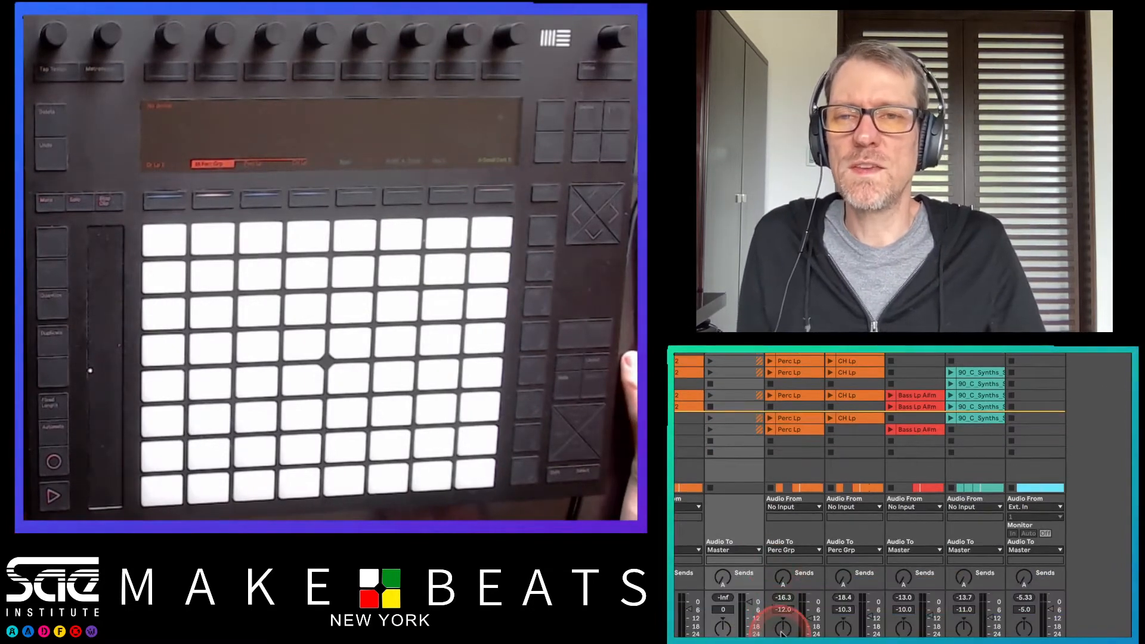
left_click(830, 362)
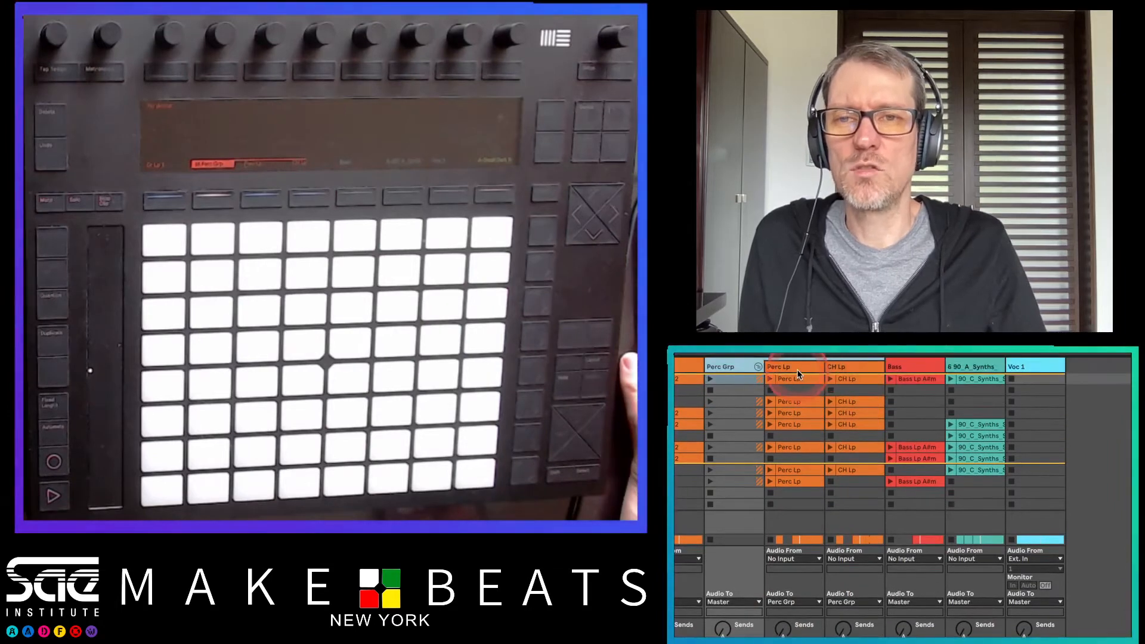
left_click(798, 368)
left_click(843, 367, "shift")
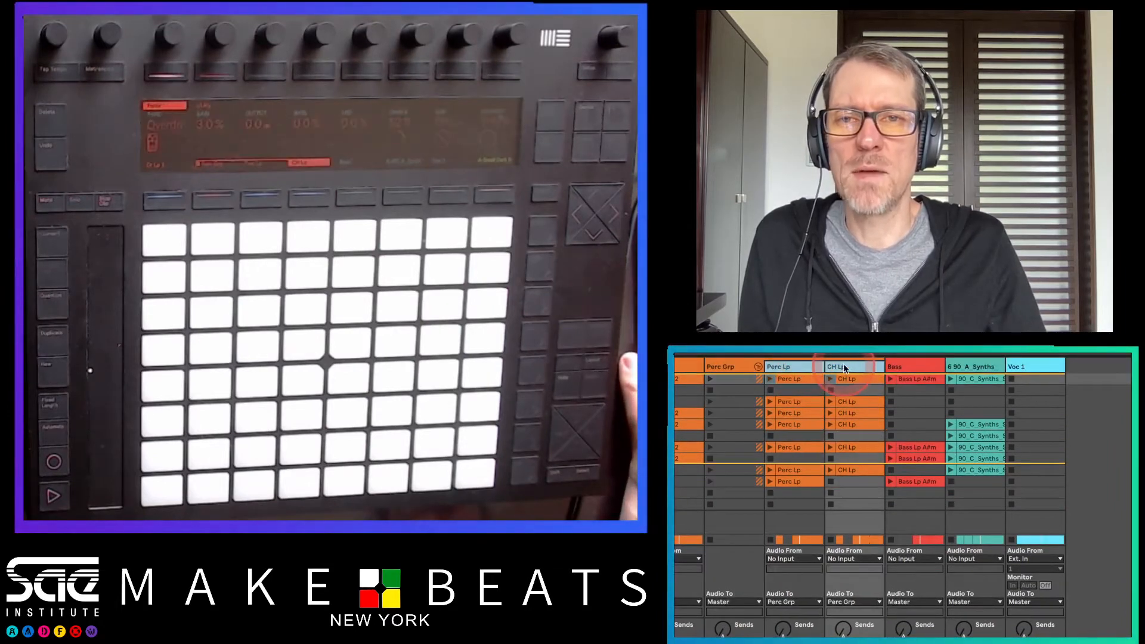
left_click(786, 601)
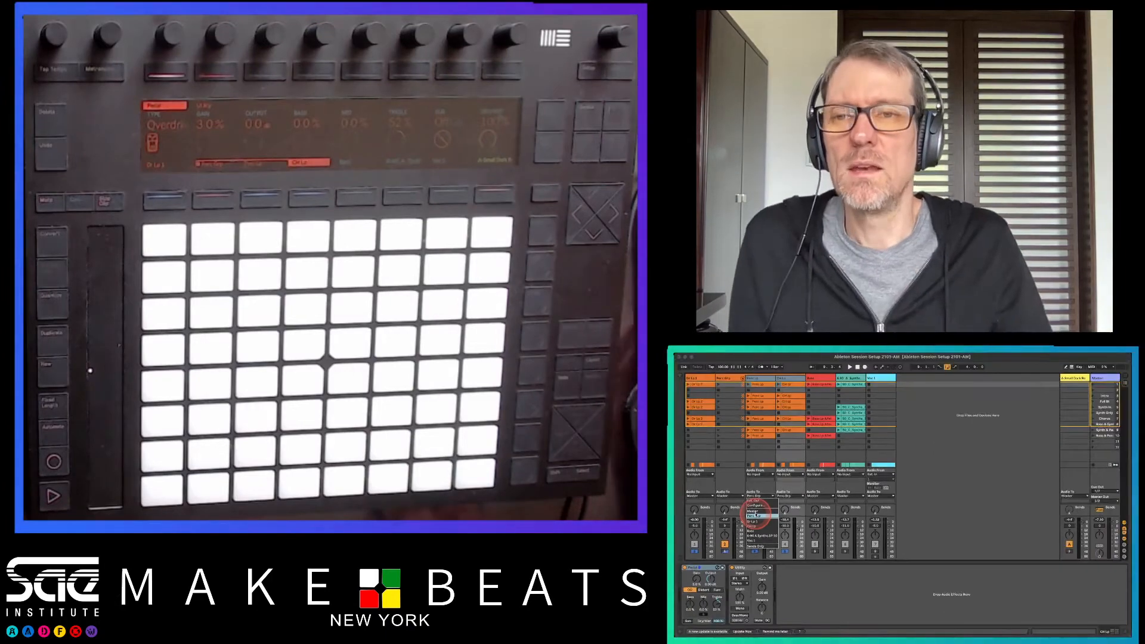
left_click(744, 382)
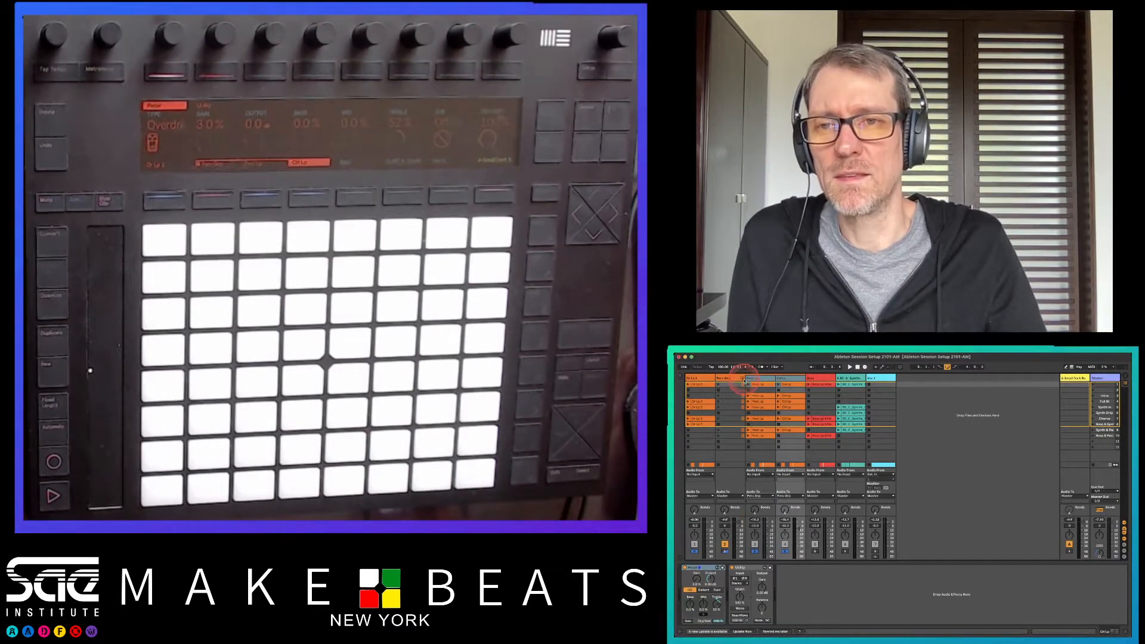
- Fold the Perc Grp track and play its clips along with a Dr Lp 1 clip
left_click(743, 378)
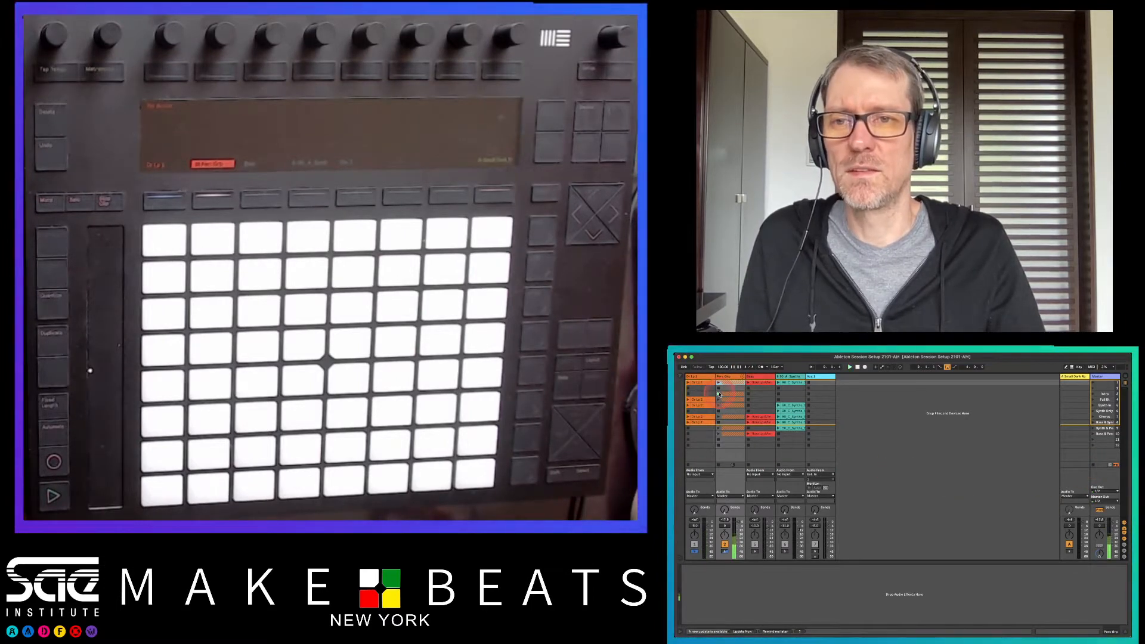
left_click(742, 377)
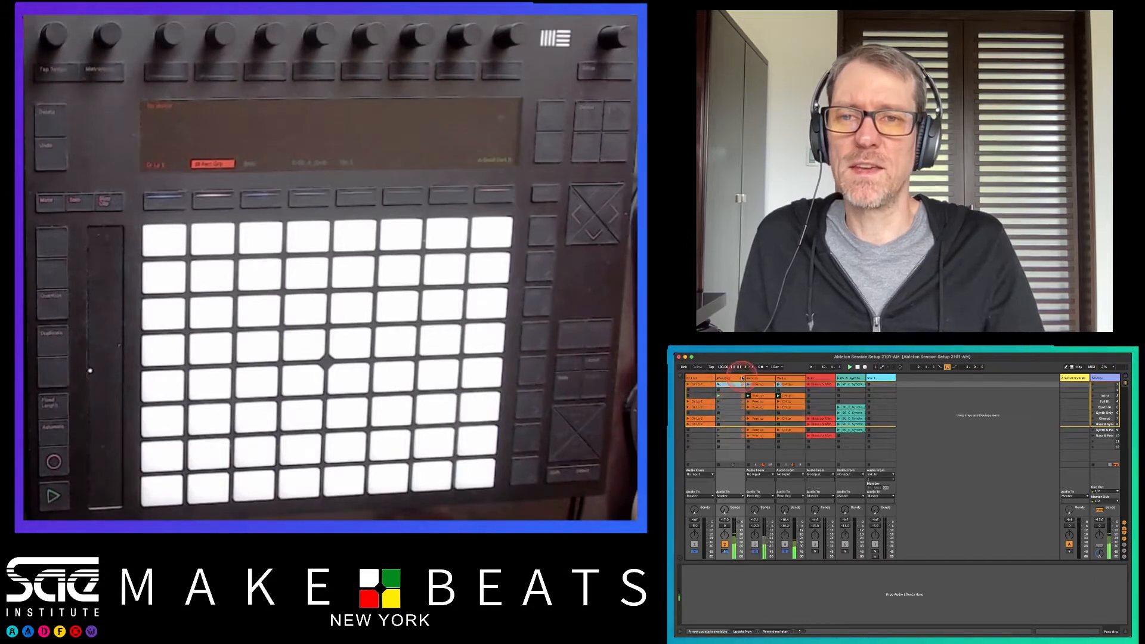
left_click(742, 379)
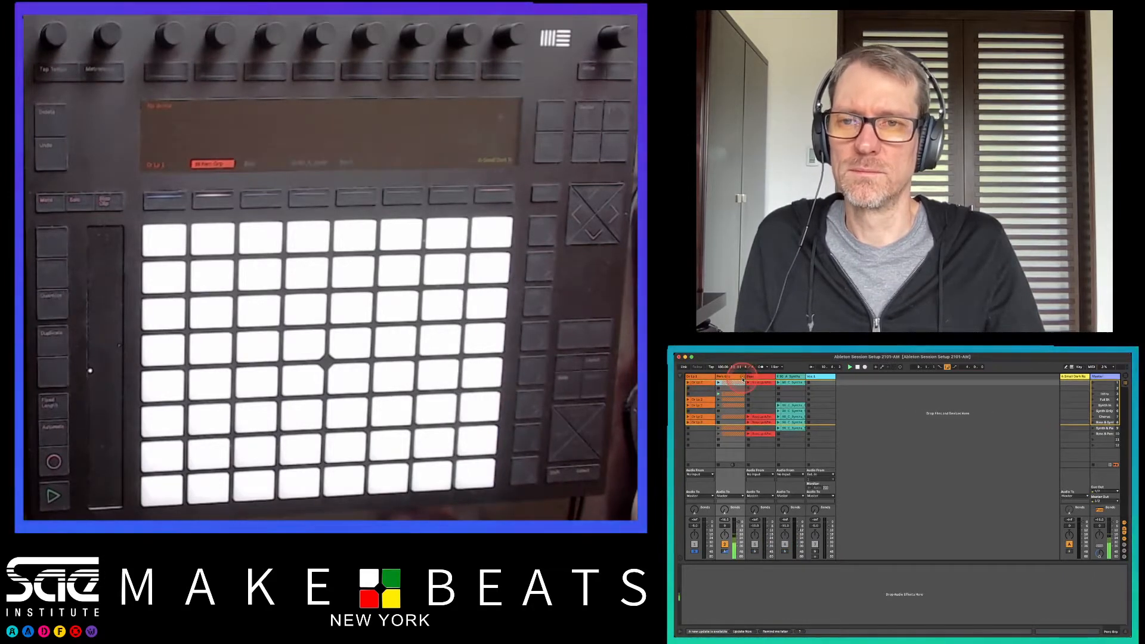
left_click(688, 400)
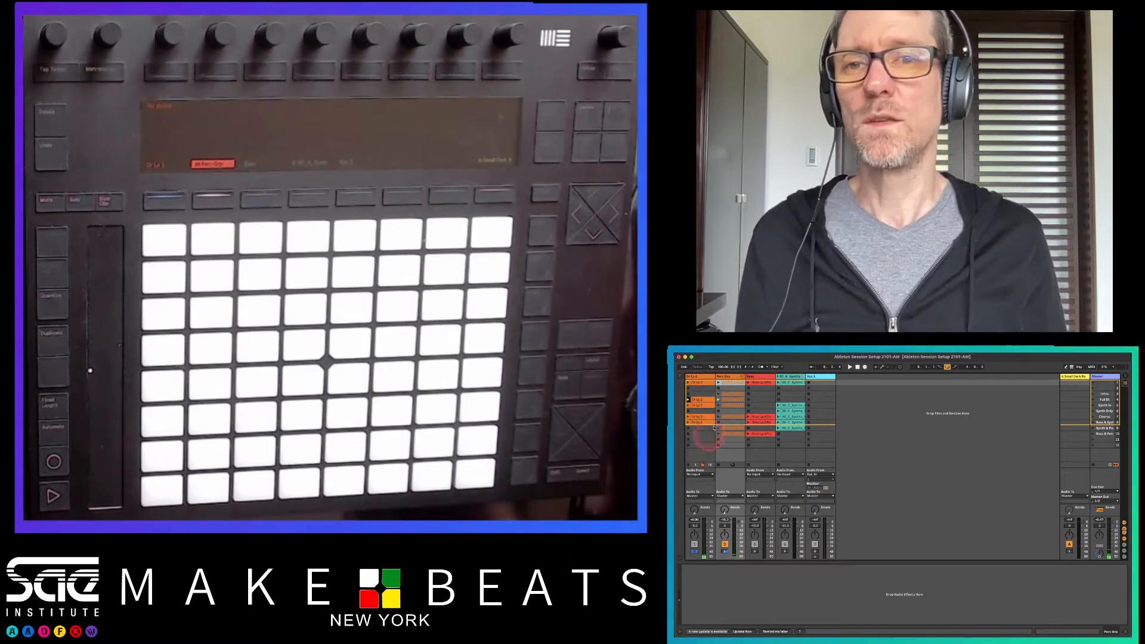
left_click(713, 427)
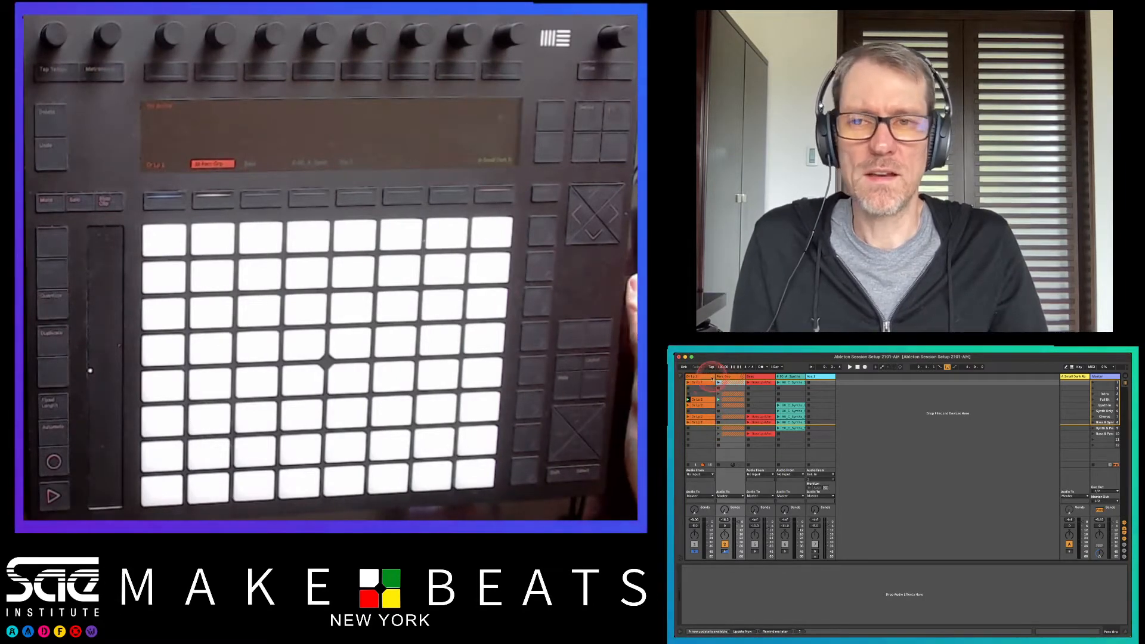
- Insert an audio track after Perc Grp, rename it Dr Grp and color it orange
left_click(735, 378)
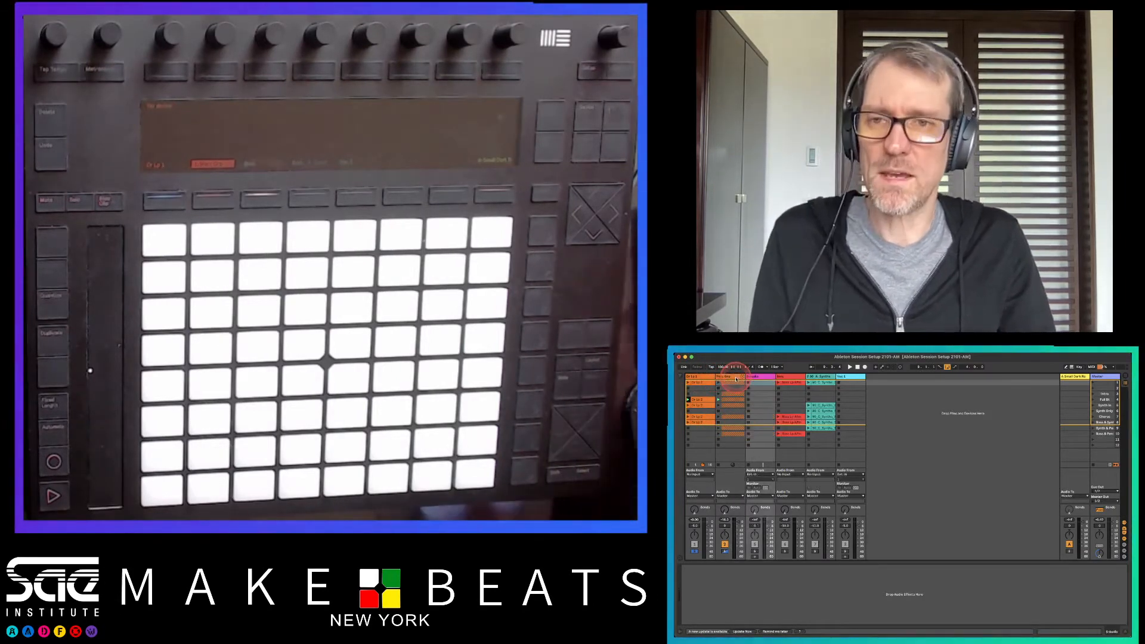
key("super+t")
left_click(757, 378)
key("super+r")
type("Dr")
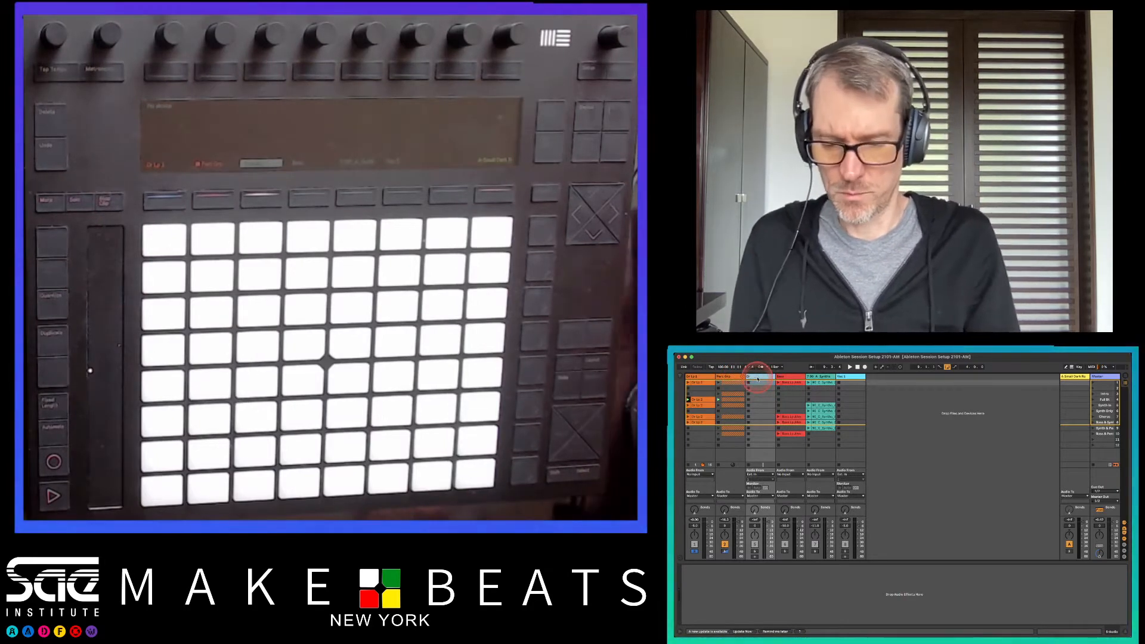
type(" Grp")
key("Return")
right_click(759, 378)
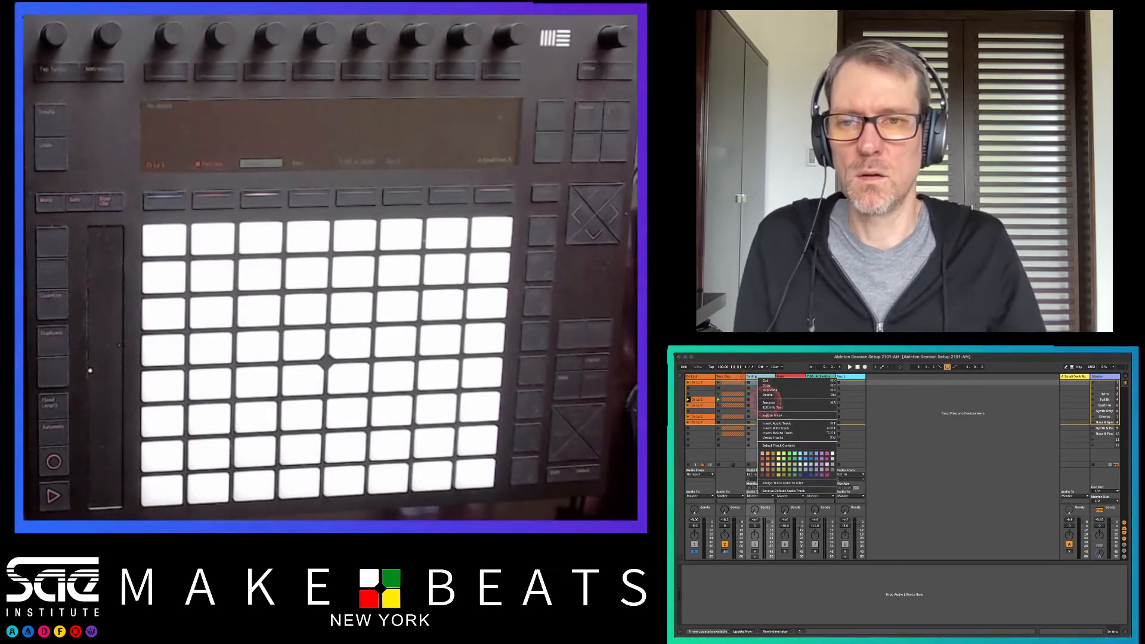
left_click(770, 461)
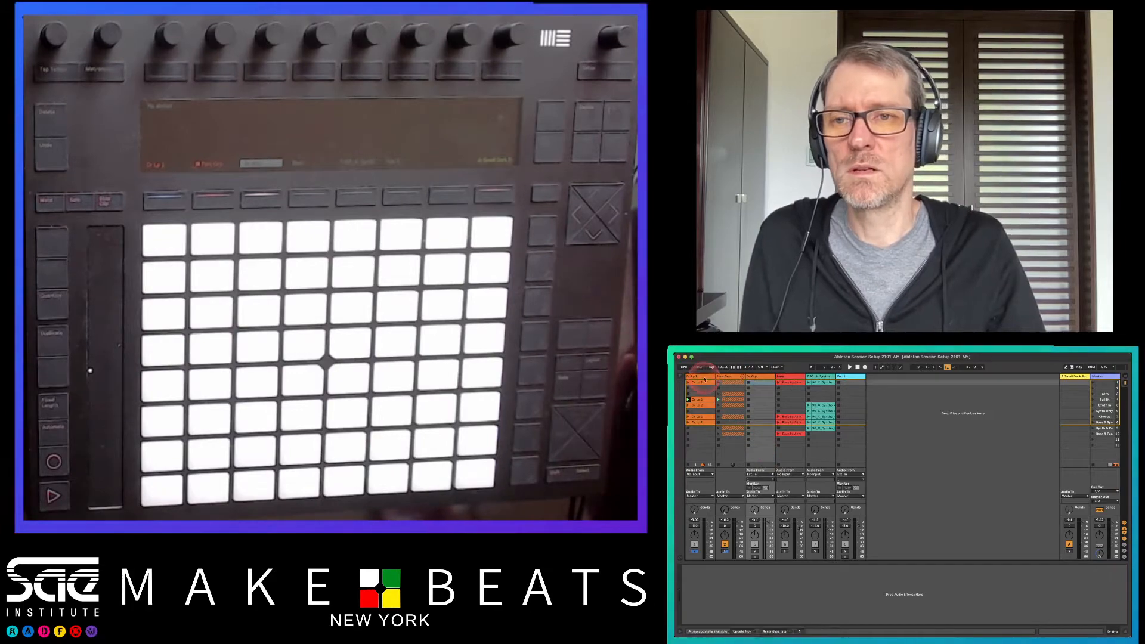
- Select the Dr Lp 1 and Perc Grp tracks together and set their Audio To to Dr Grp
left_click(734, 377)
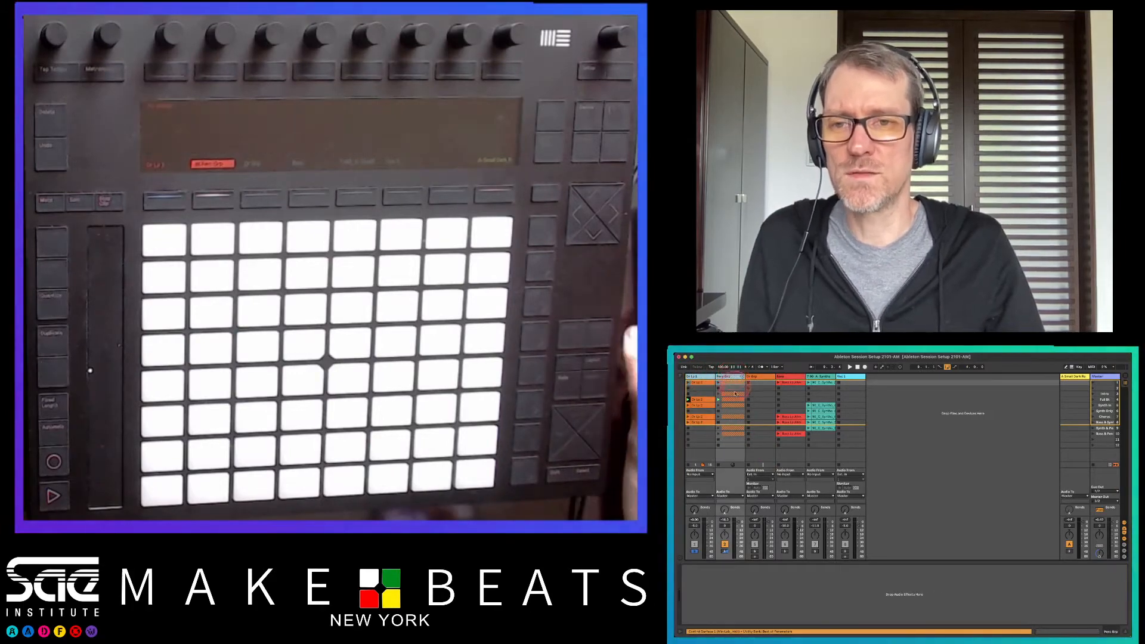
left_click(719, 508)
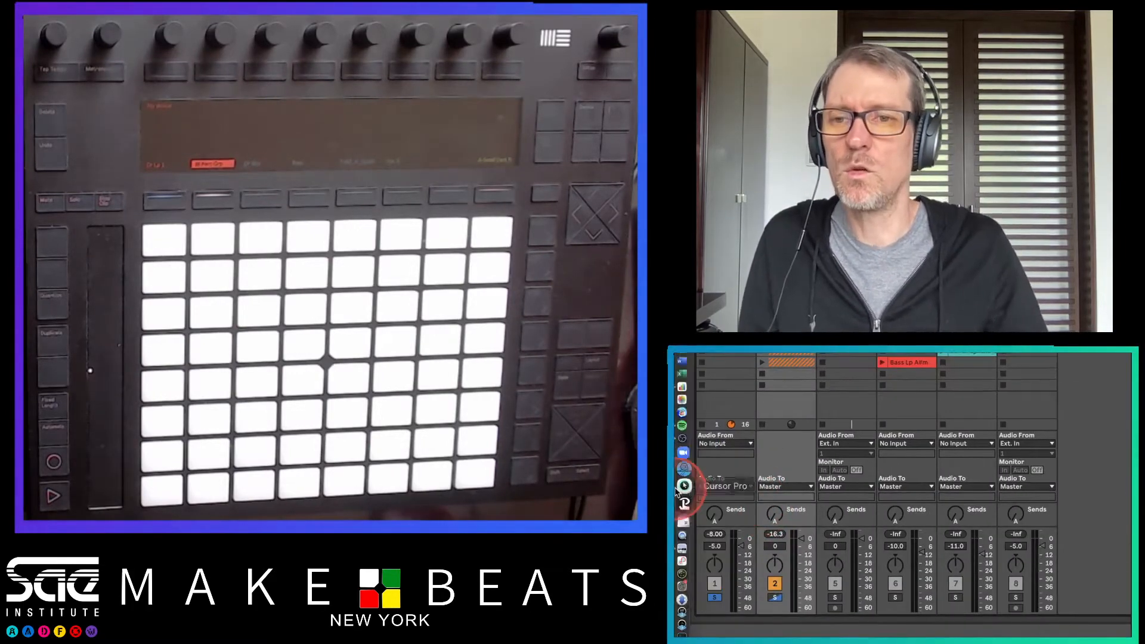
left_click(703, 496)
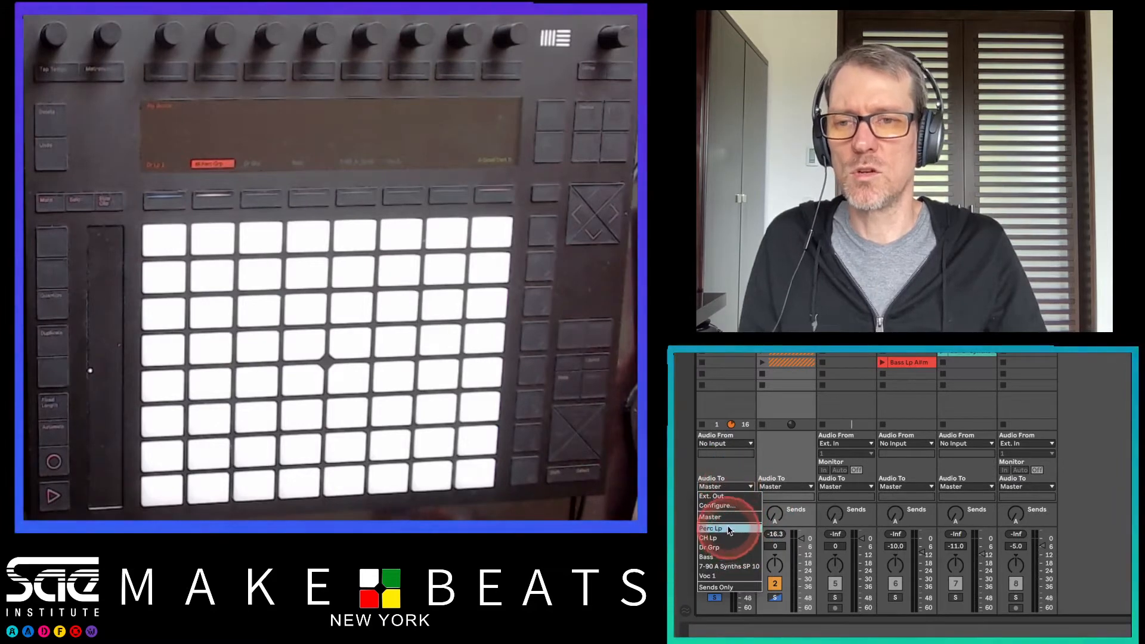
left_click(730, 547)
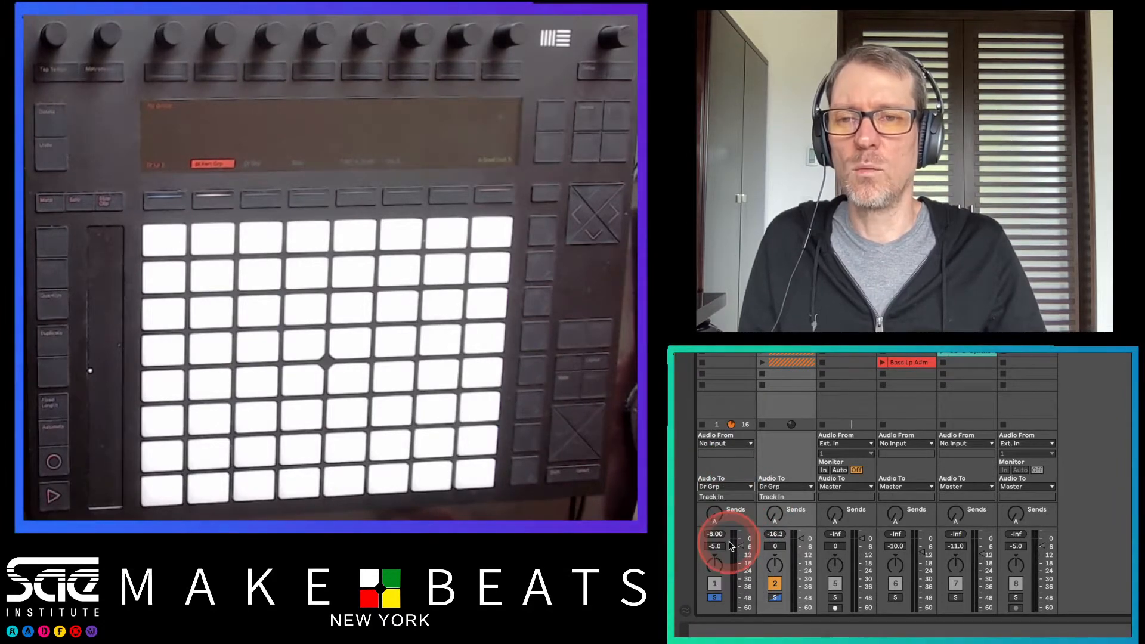
left_click(784, 486)
left_click(785, 518)
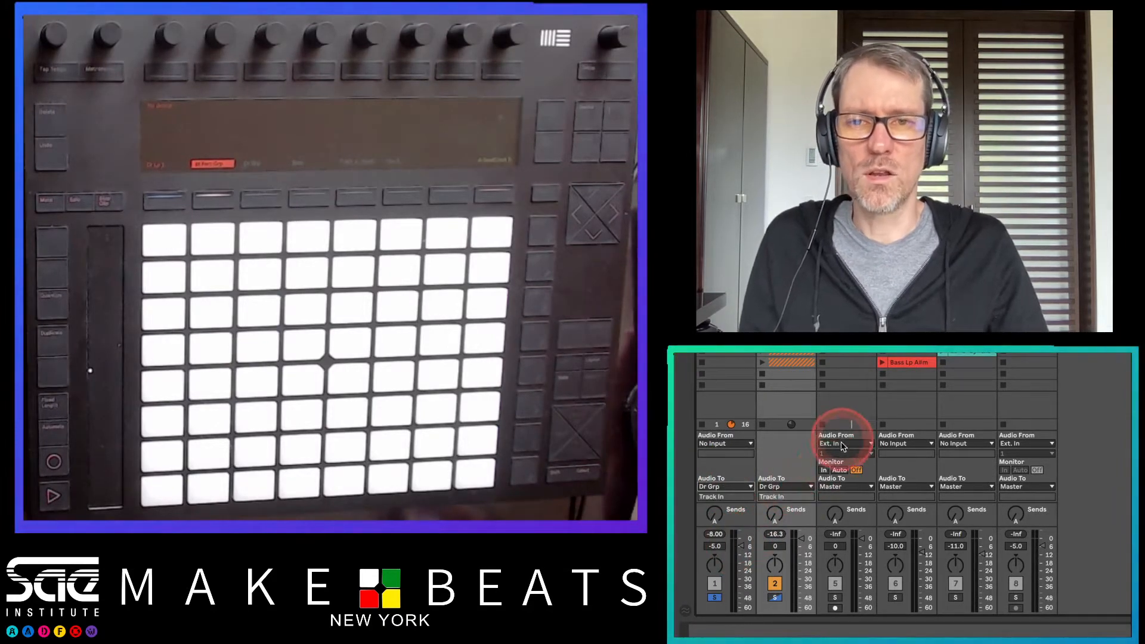
- Set the Dr Grp track's Audio From to No Input
left_click(846, 443)
left_click(832, 572)
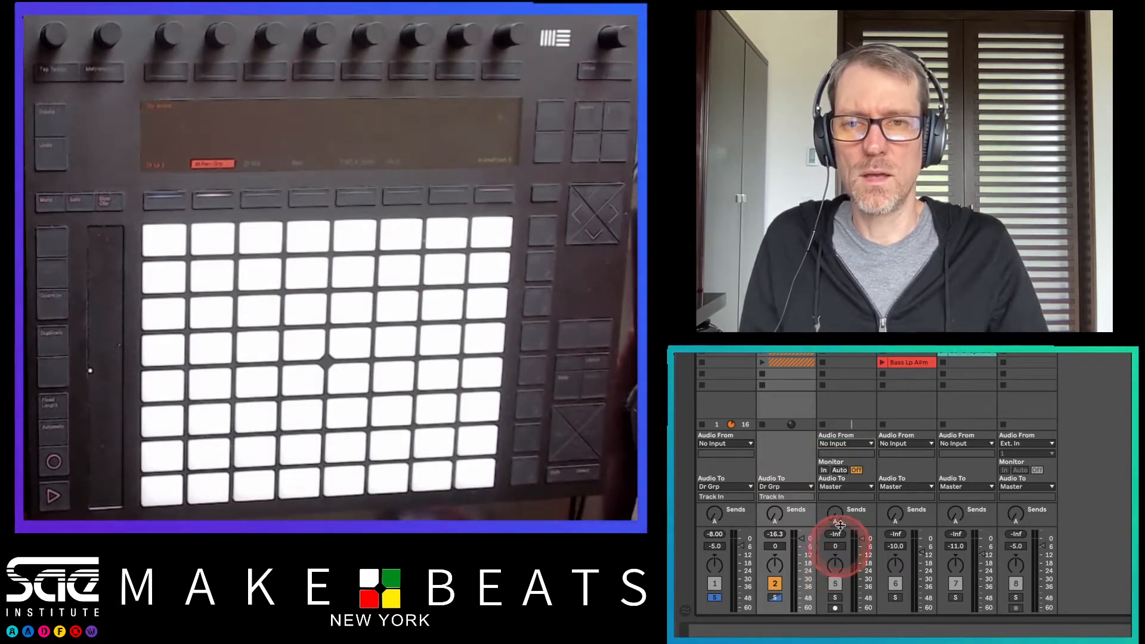
- Set the Dr Grp track's monitoring to In and play the drum clips through it, stopping playback after listening
left_click(824, 471)
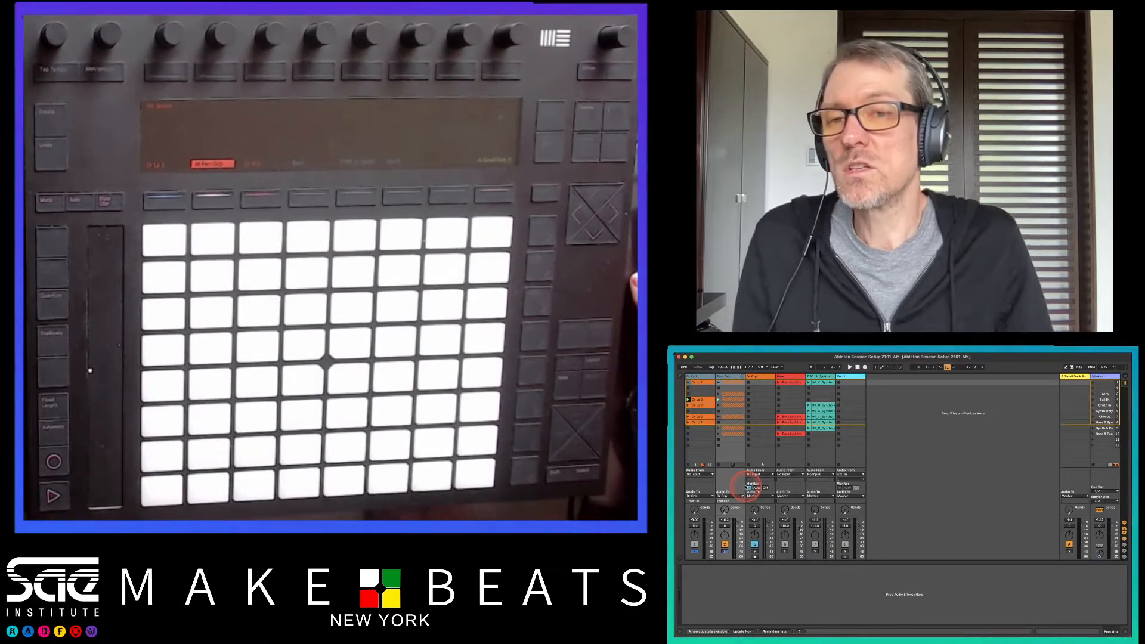
left_click(698, 403)
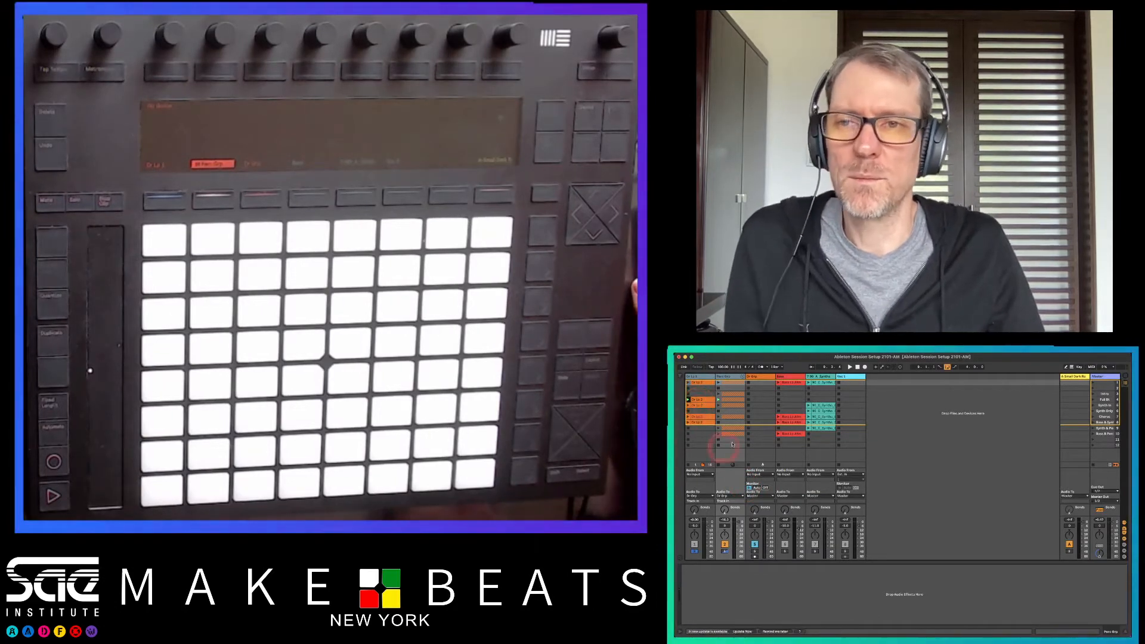
left_click(727, 377)
left_click(729, 377)
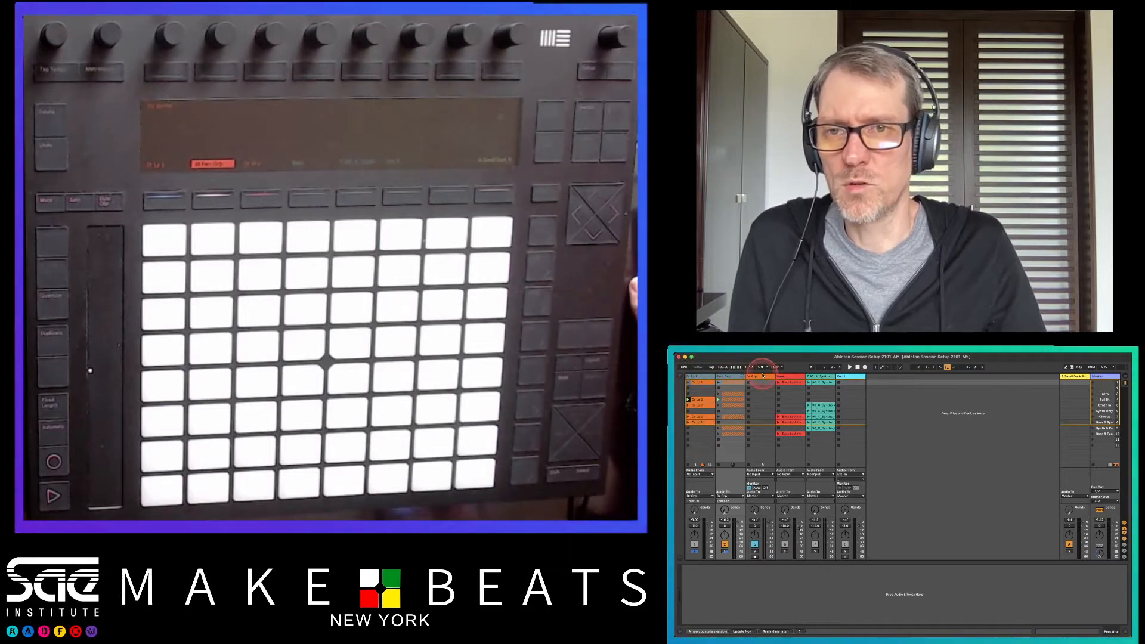
left_click(762, 375)
left_click(784, 526)
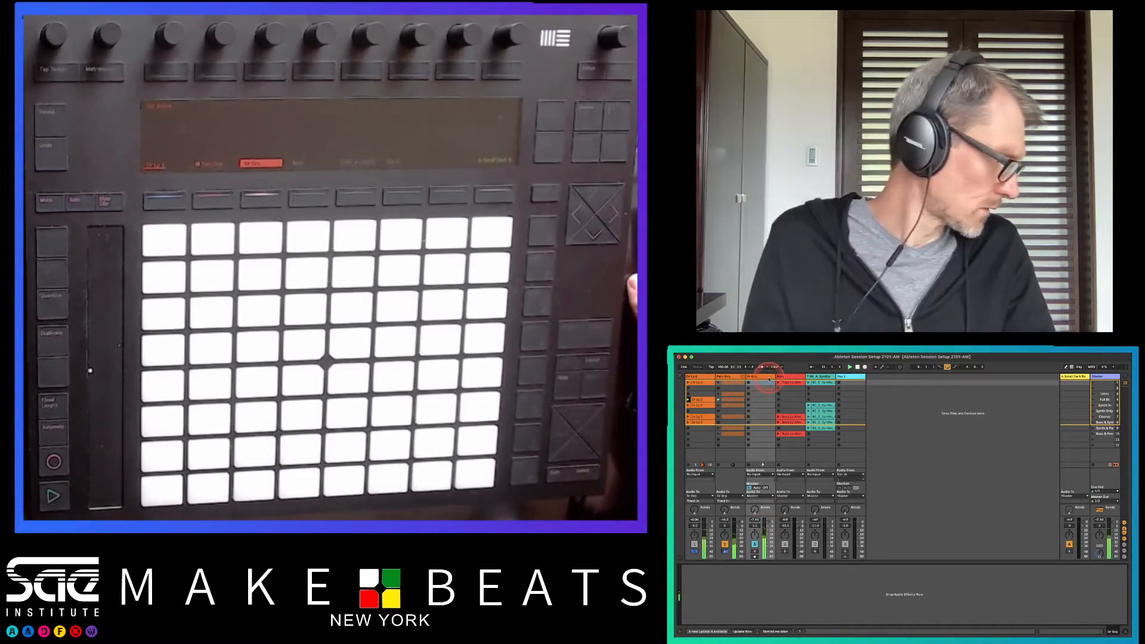
left_click_drag(767, 520, 766, 523)
key("space")
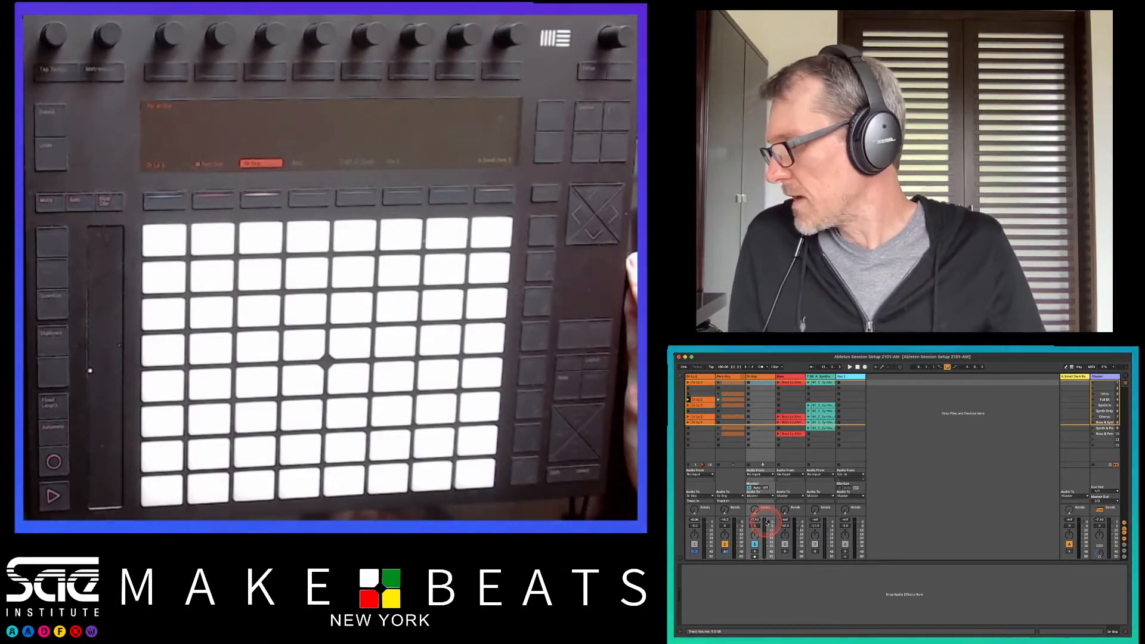
- Switch to OBS, activate the Cam Bottom Right 2 no GS scene and return to Ableton Live
key("super+Tab")
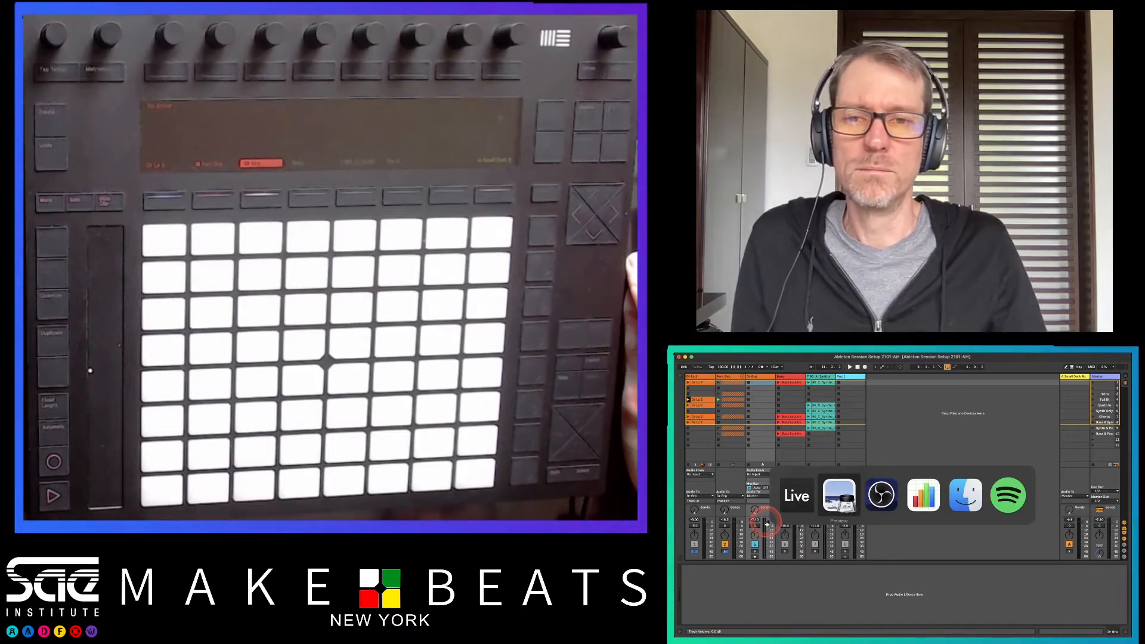
key("super+Tab")
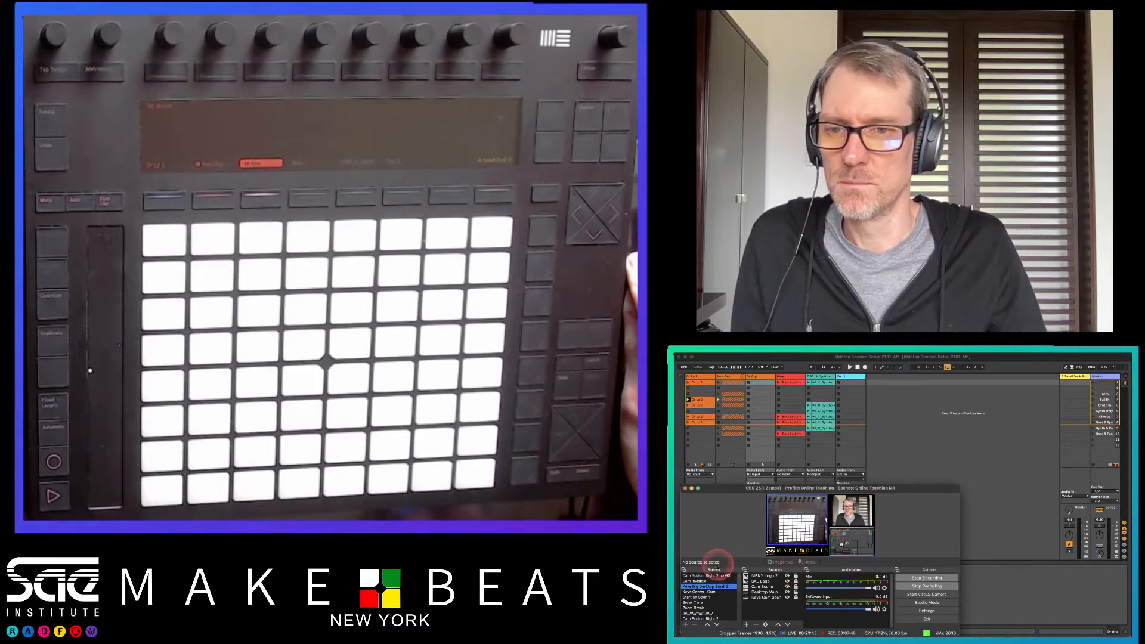
left_click(707, 576)
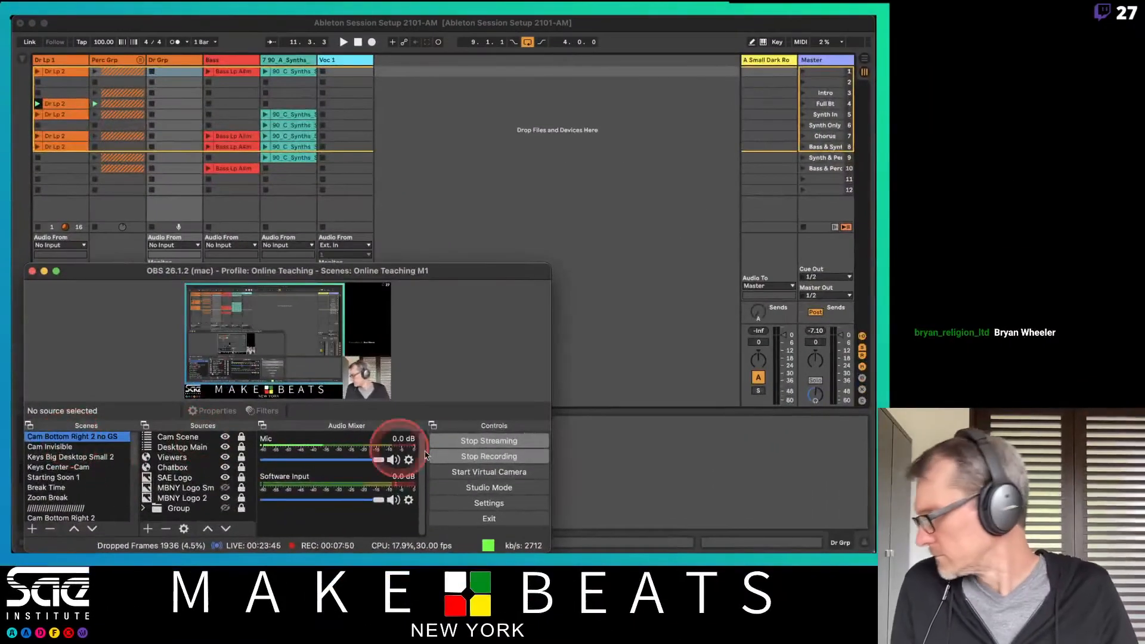
left_click(603, 226)
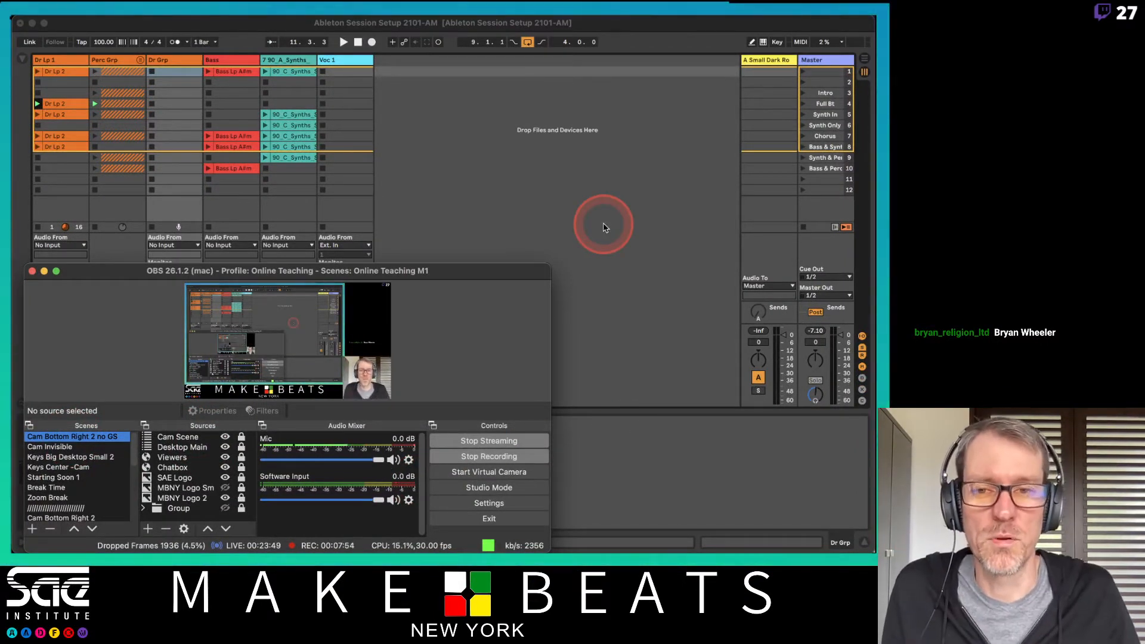
key("super+Tab")
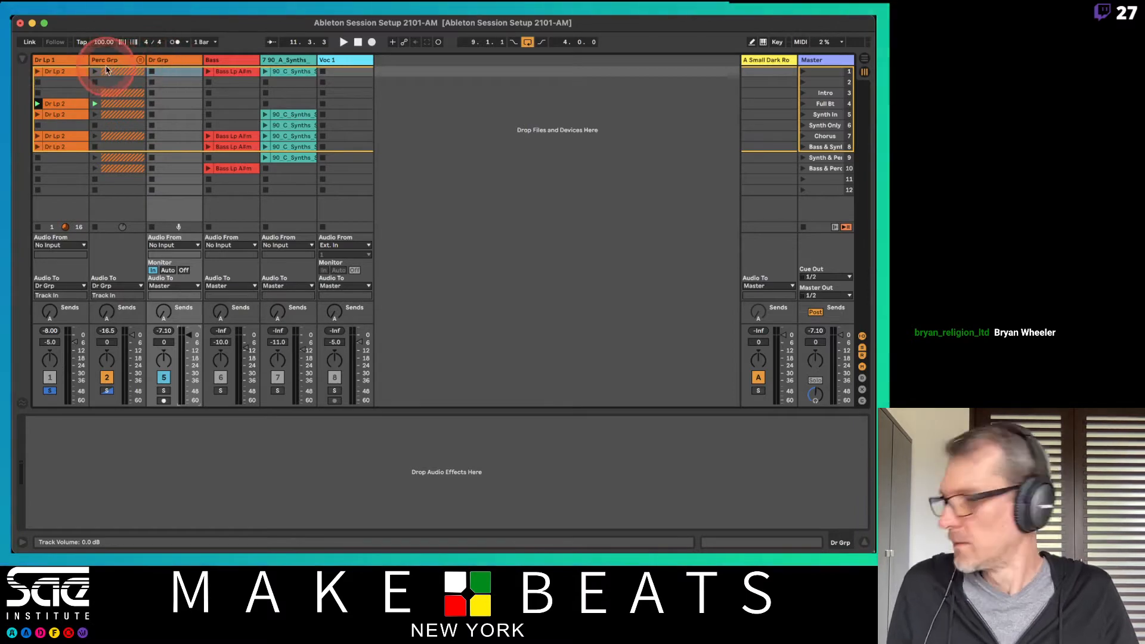
- Switch to the Attendance 2101W12-A1 sheet in Numbers and mark the student in row 29 with P for Week 9
key("super+Tab")
key("super+Tab")
key("super+Tab")
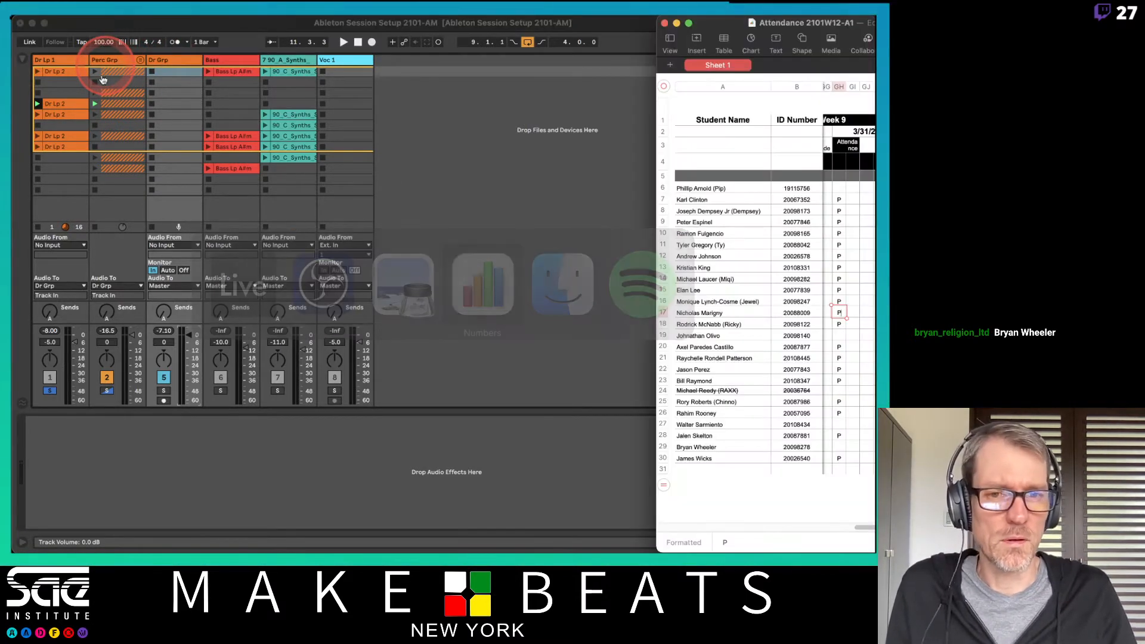
left_click(845, 451)
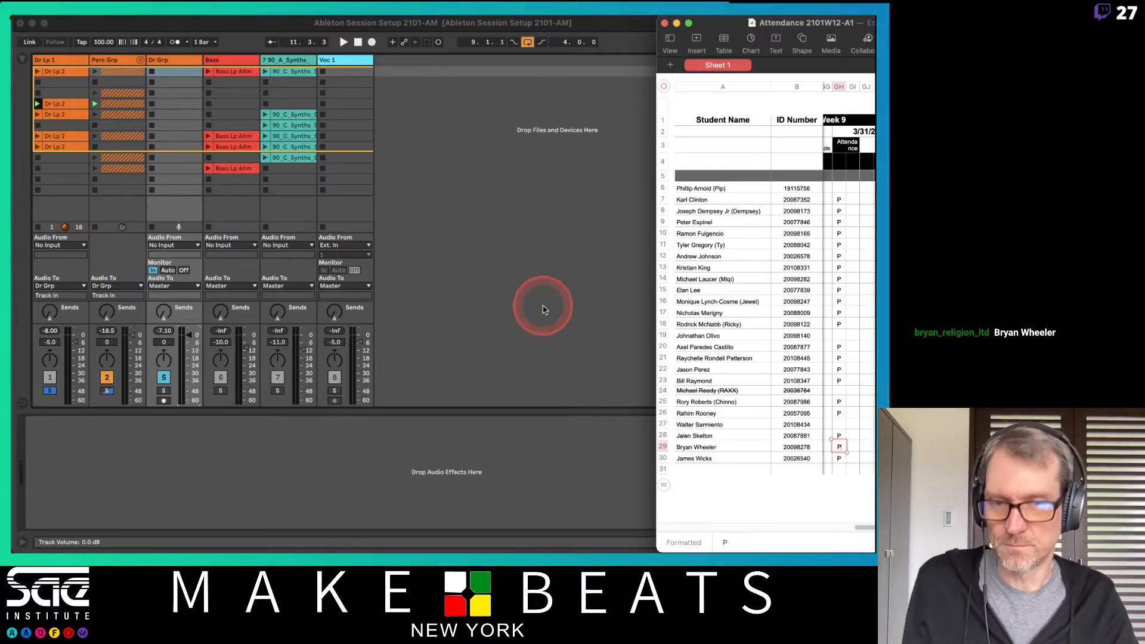
- Switch to OBS, mute the Mic source and activate the Cam Invisible scene
key("super+Tab")
key("super+Tab")
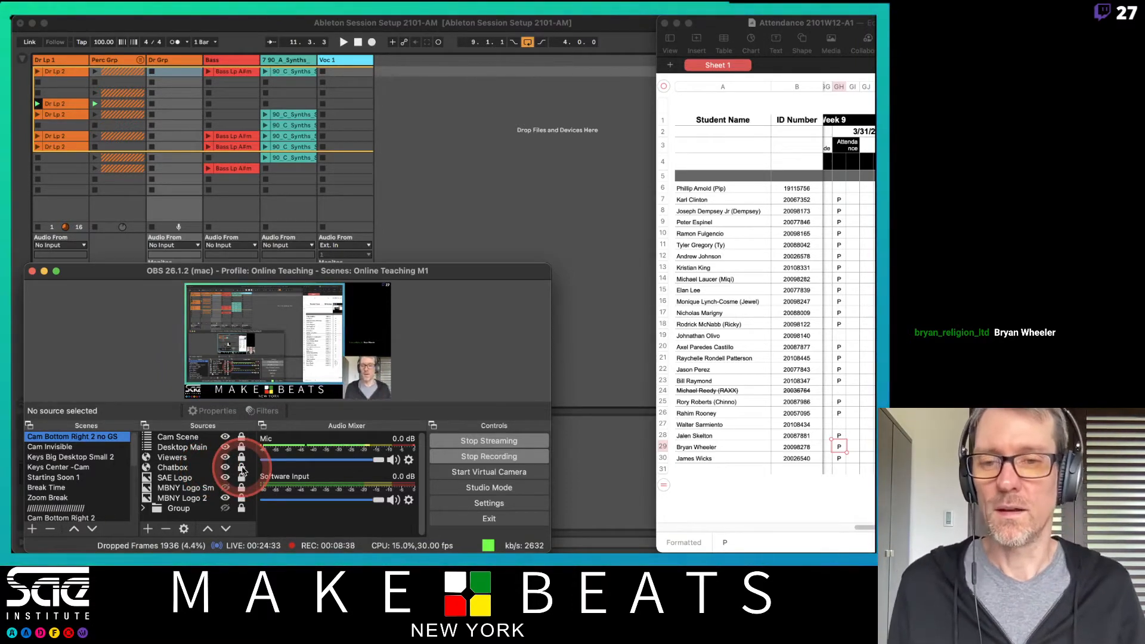
left_click(393, 460)
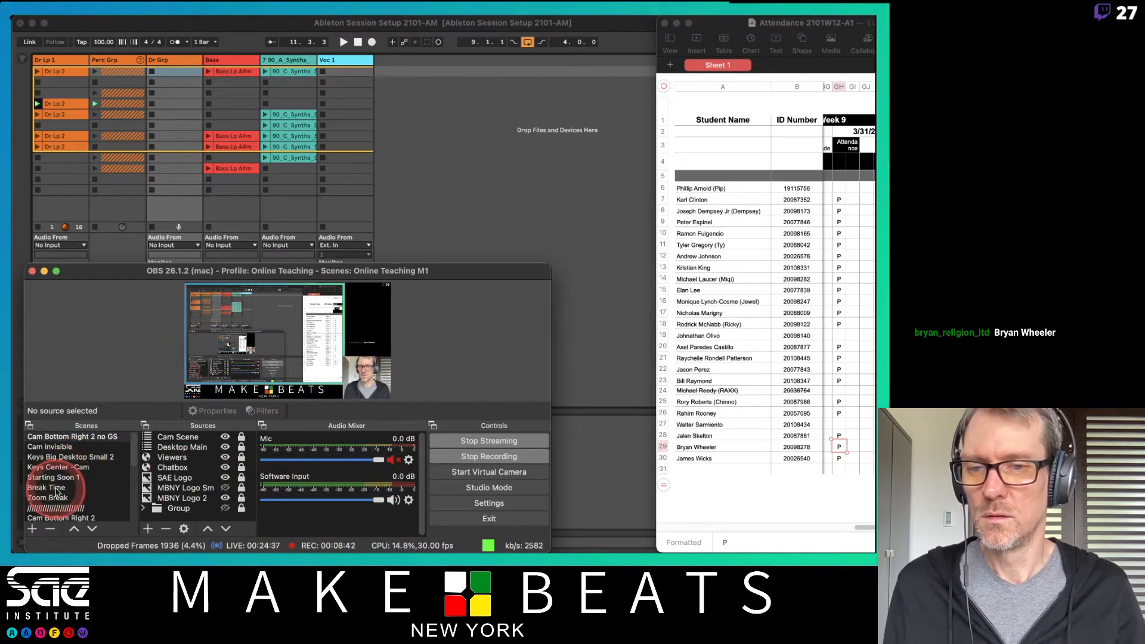
left_click(68, 448)
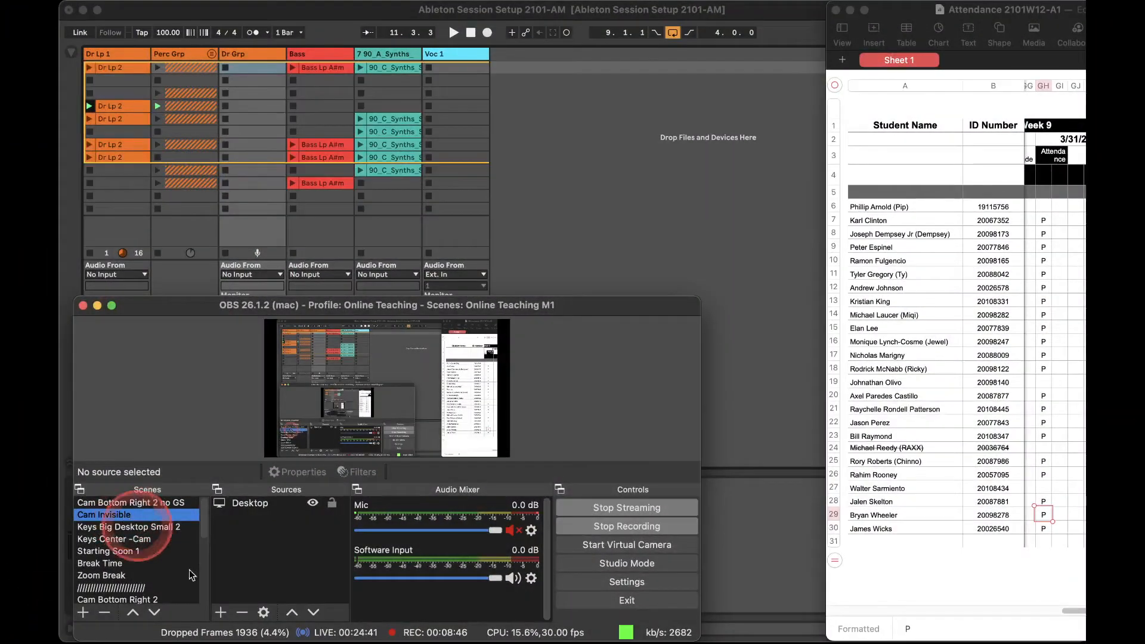
- Unmute the Mic source, reactivate the Cam Bottom Right 2 no GS scene and return to Ableton Live
left_click(513, 531)
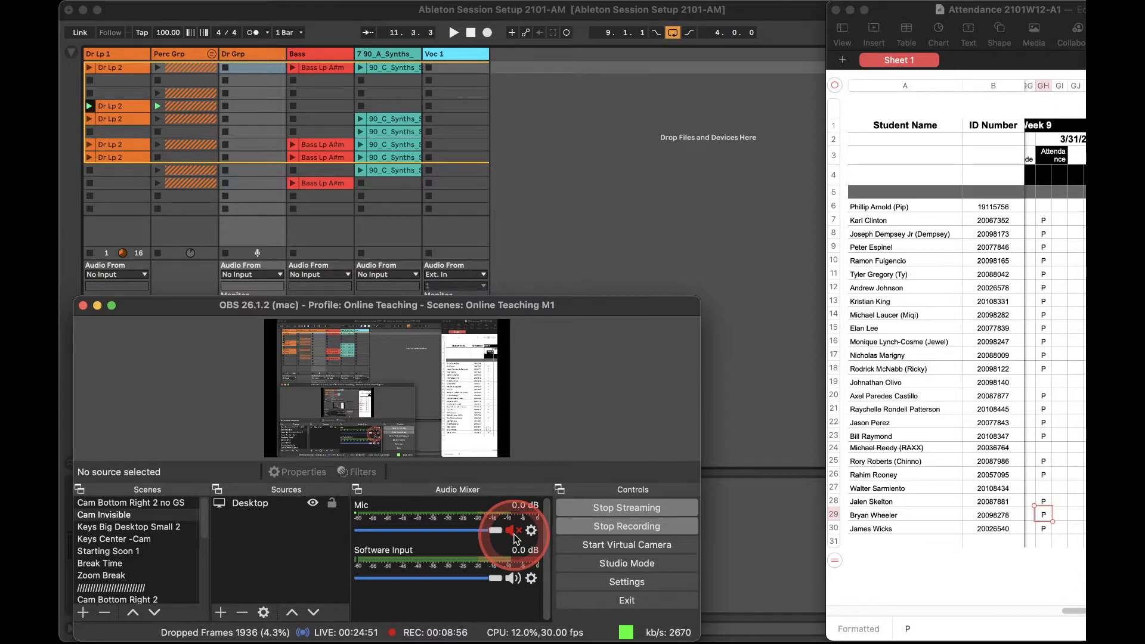
left_click(513, 530)
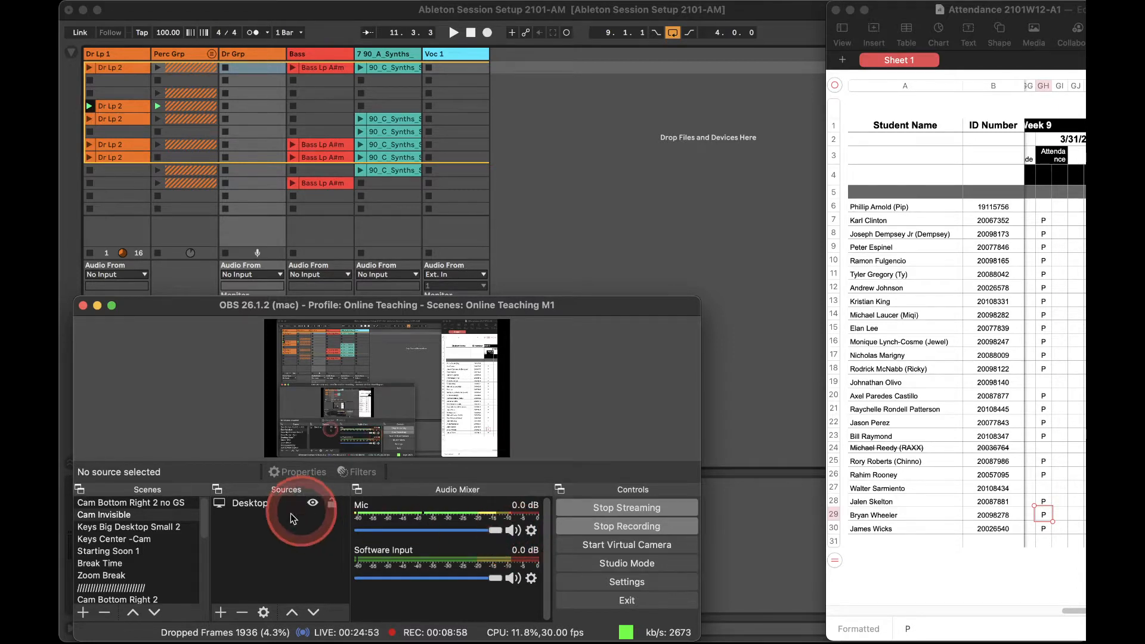
left_click(169, 498)
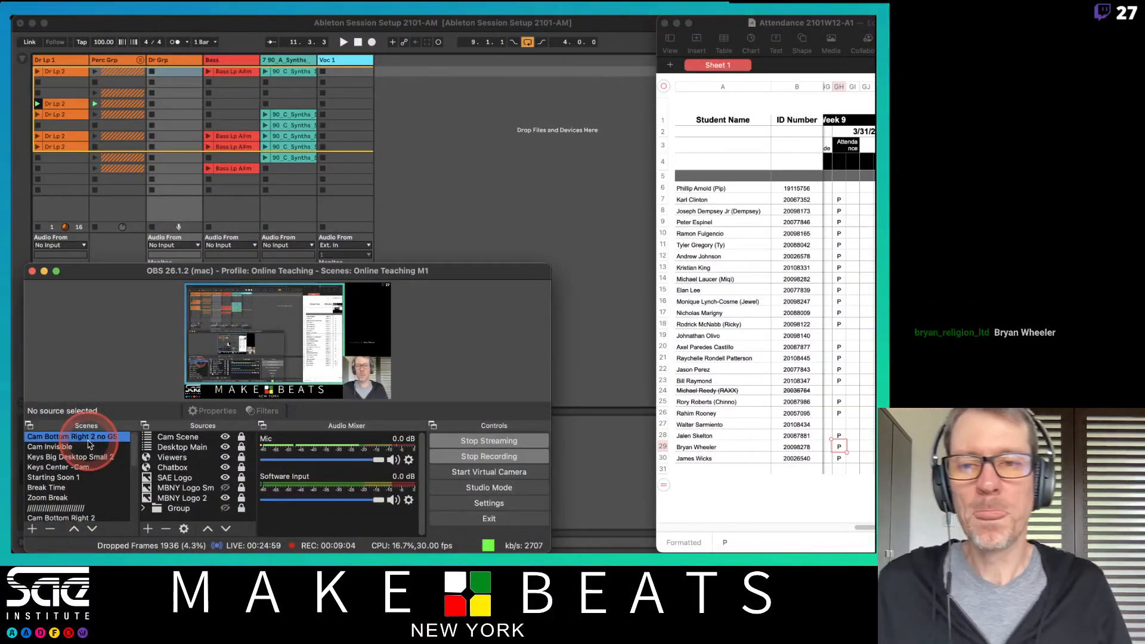
left_click(303, 207)
left_click(395, 197)
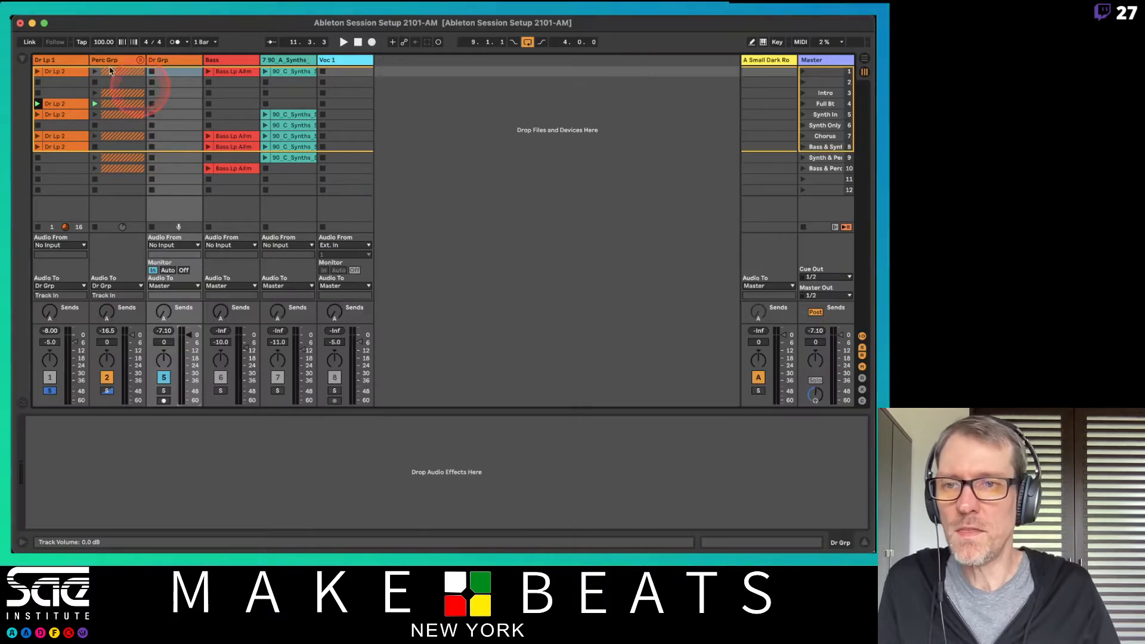
- Switch to the routing and mixing PDF in Preview and page from Subgrouping in Live to the Send Effects in Live notes
left_click(86, 71)
key("super+Tab")
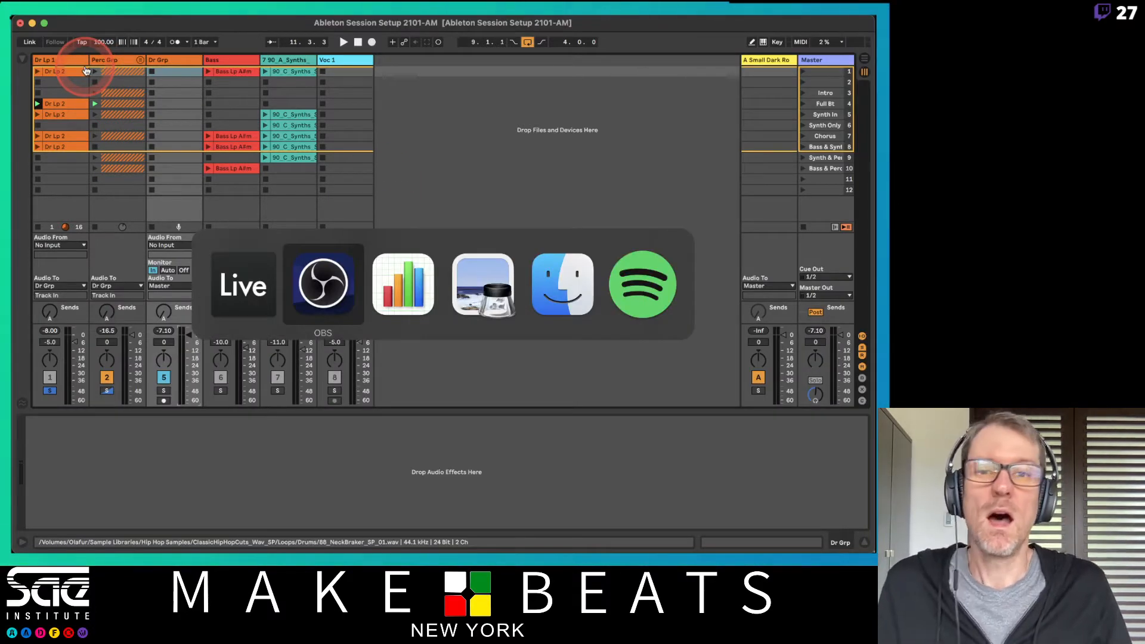
key("super+Tab")
key("super+Tab")
left_click(84, 43)
left_click(131, 174)
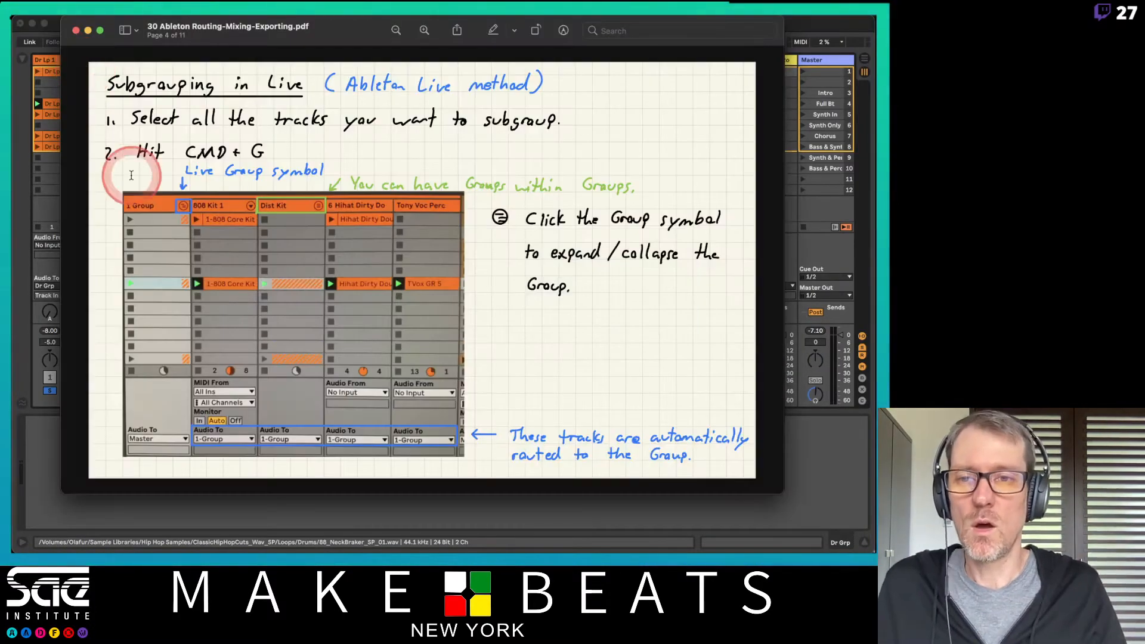
left_click(603, 289)
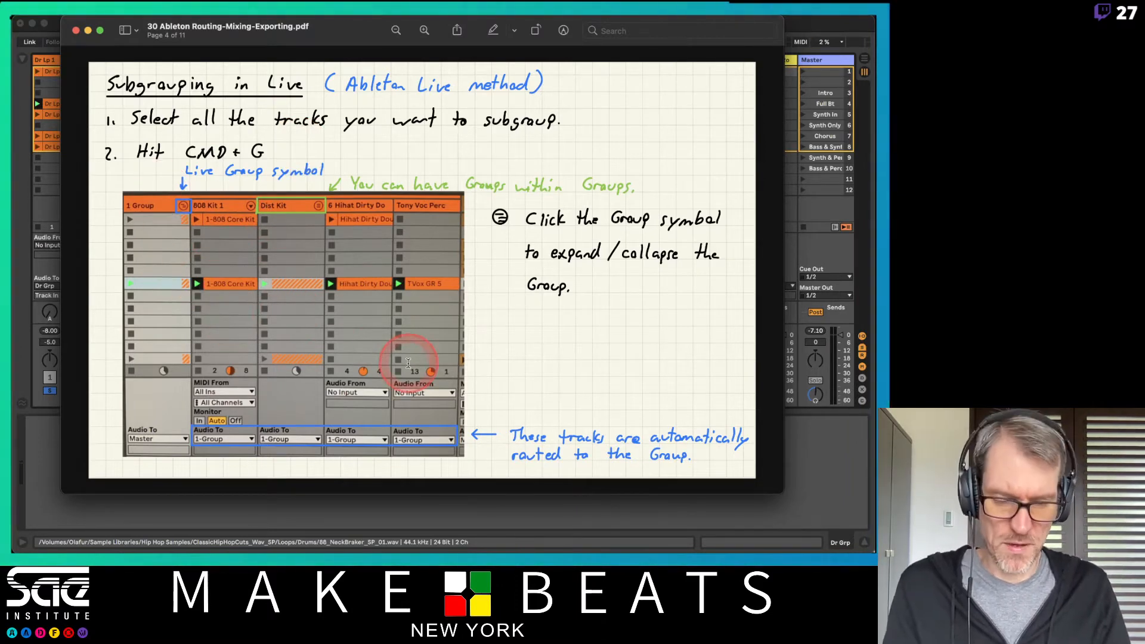
key("Down")
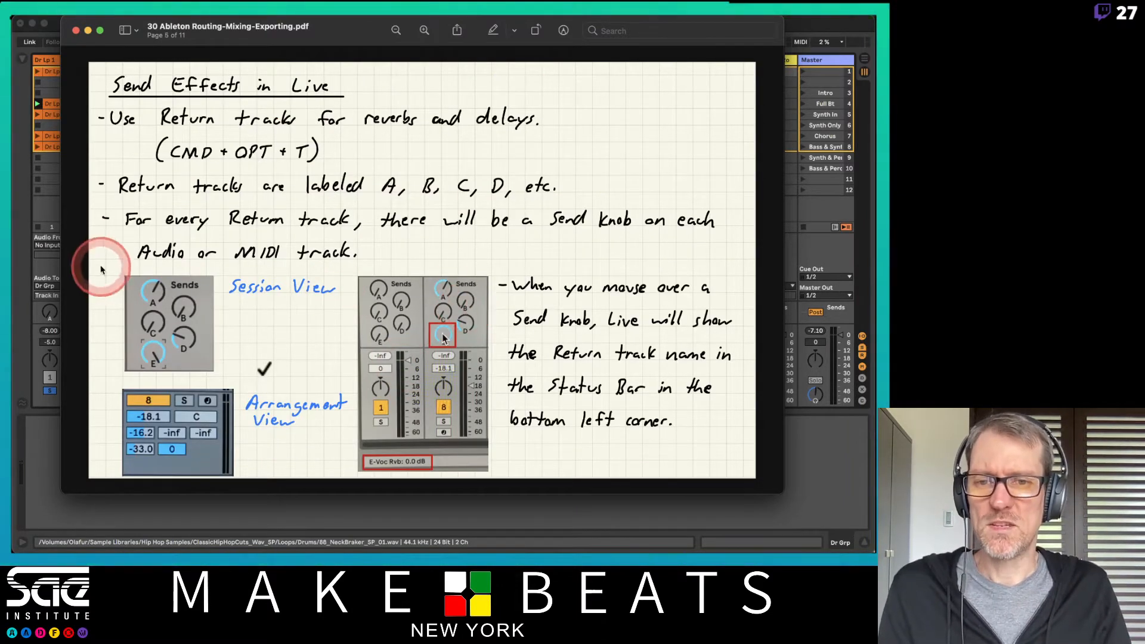
key("Down")
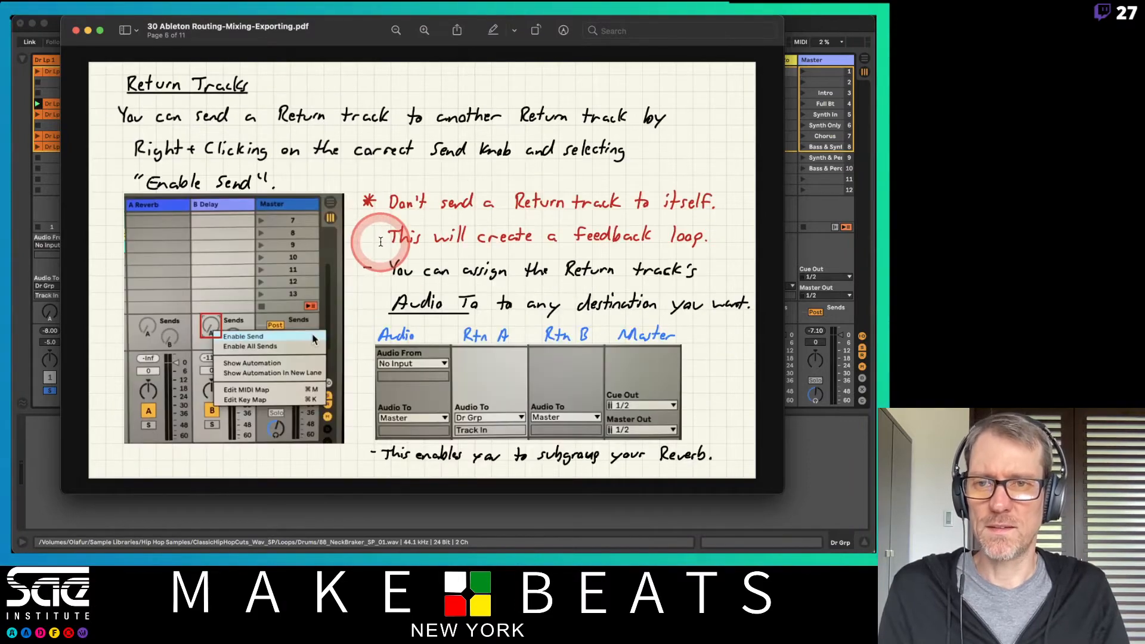
key("Down")
key("Up")
key("Up")
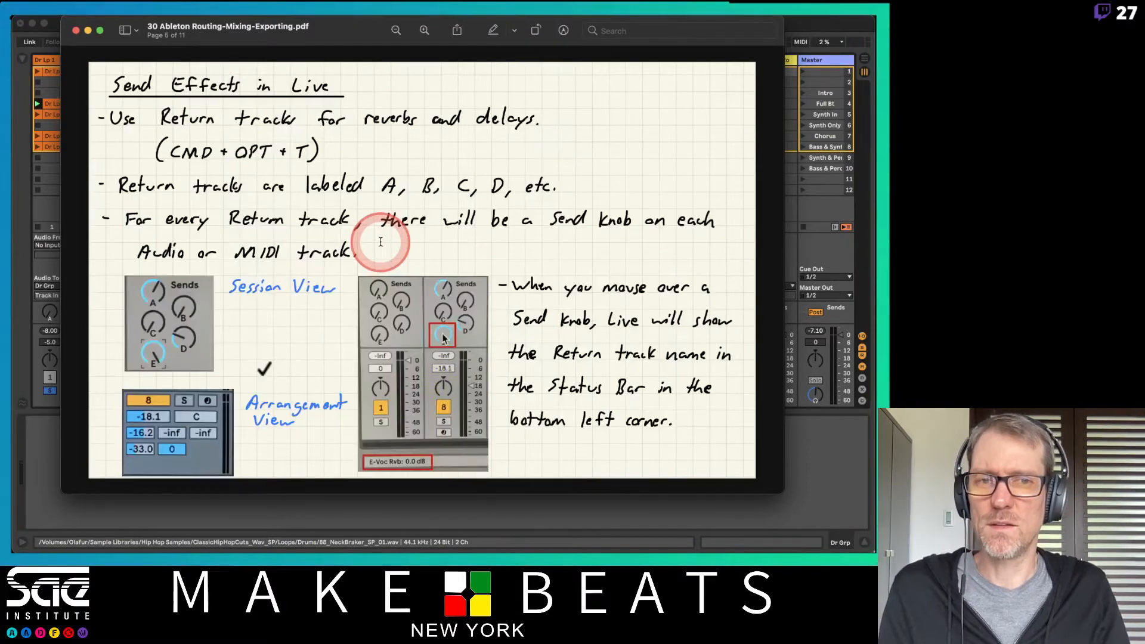
- Return to Ableton Live, launch the synth clip in scene 9 and unsolo the Dr Lp 1 and Perc Grp tracks
left_click(839, 33)
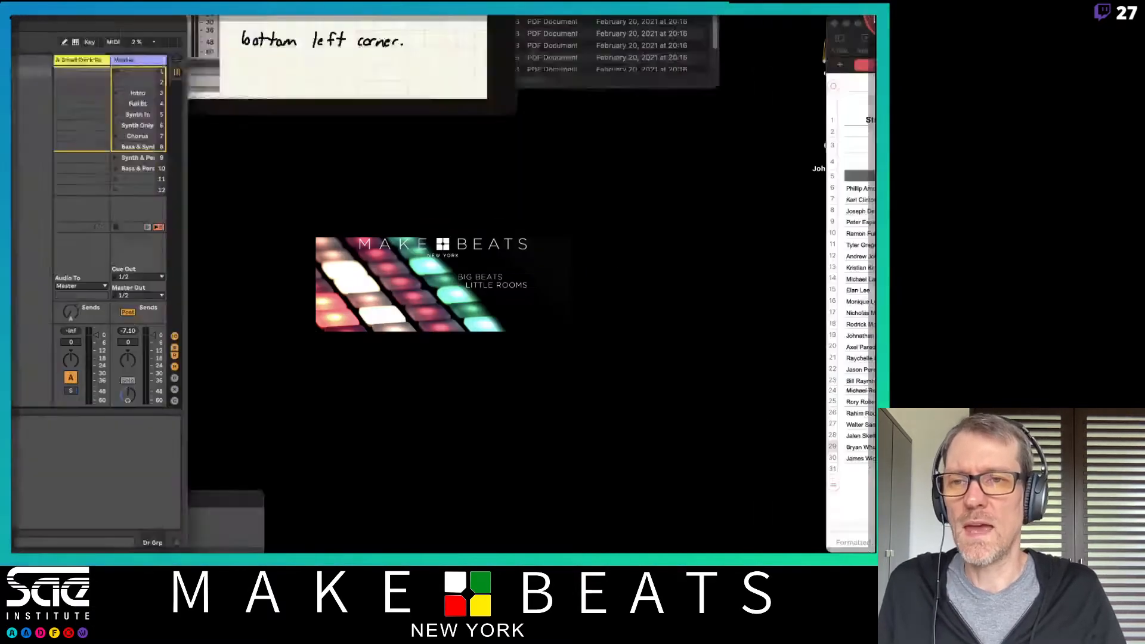
left_click(672, 140)
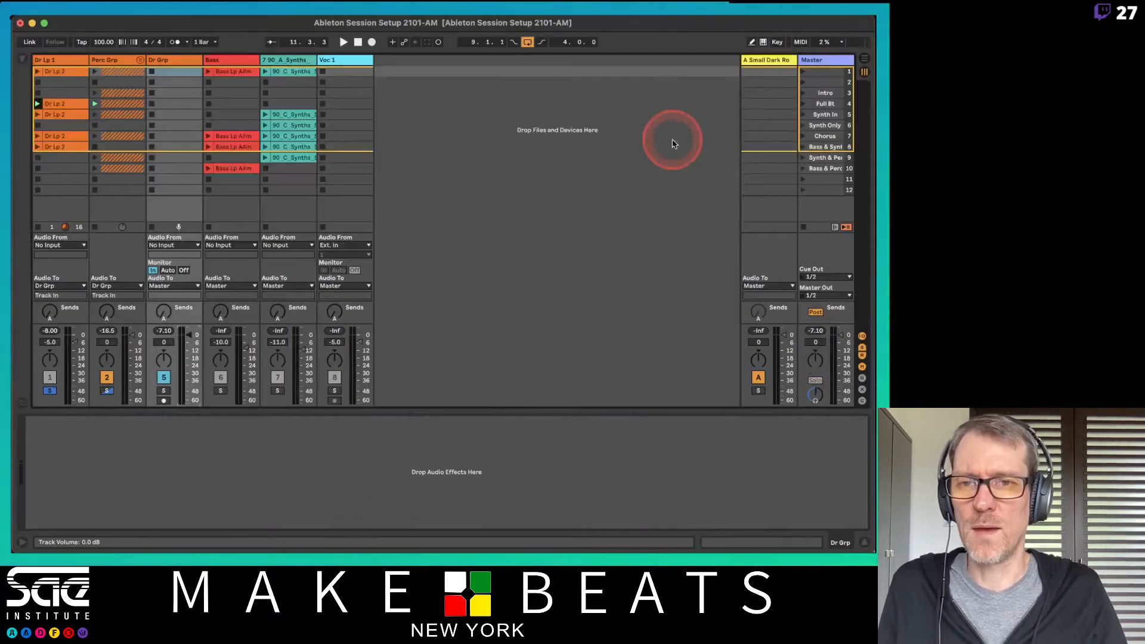
left_click(273, 116)
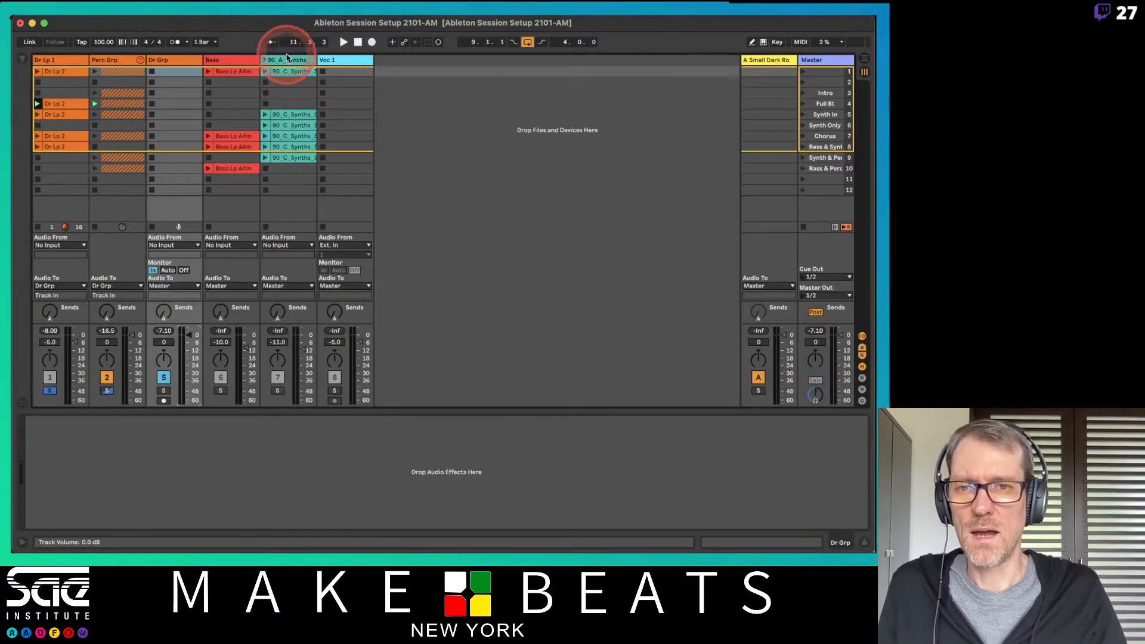
left_click(263, 158)
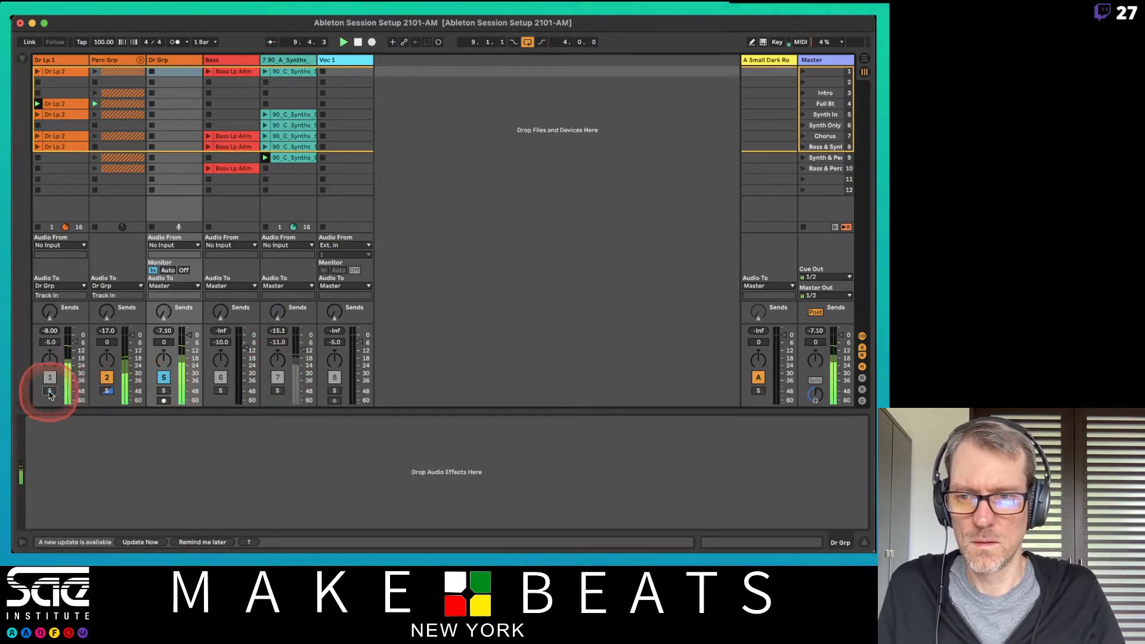
left_click(107, 391)
left_click(107, 391)
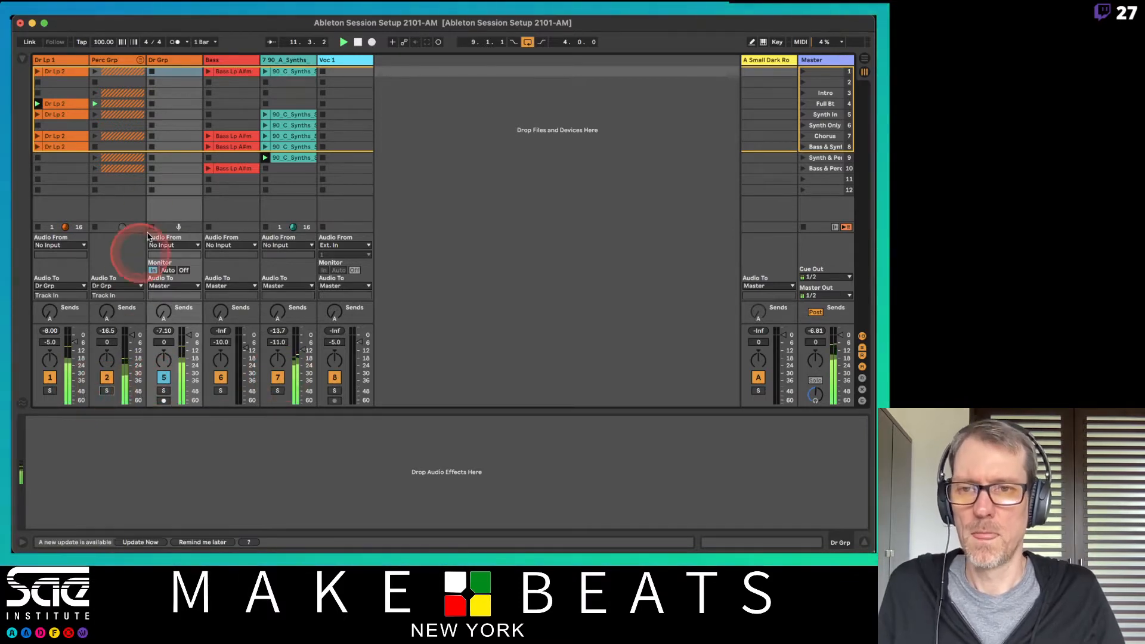
- Stop the clips on Dr Lp 1 and Perc Grp and select the 90_A_Synths track
left_click(38, 190)
left_click(94, 189)
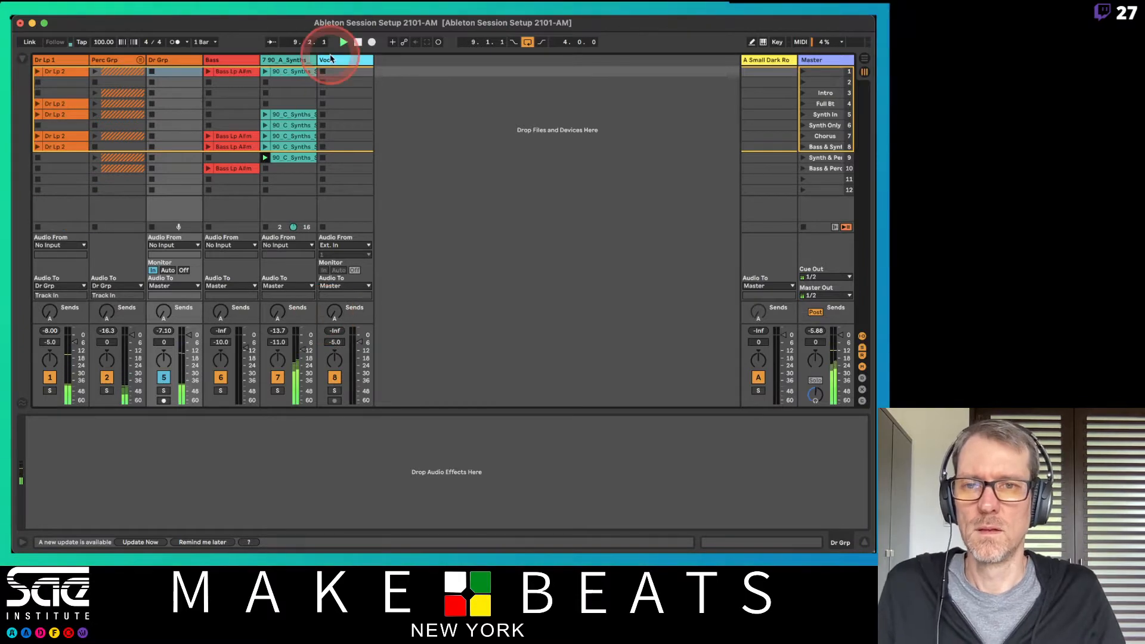
left_click(285, 60)
left_click(442, 143)
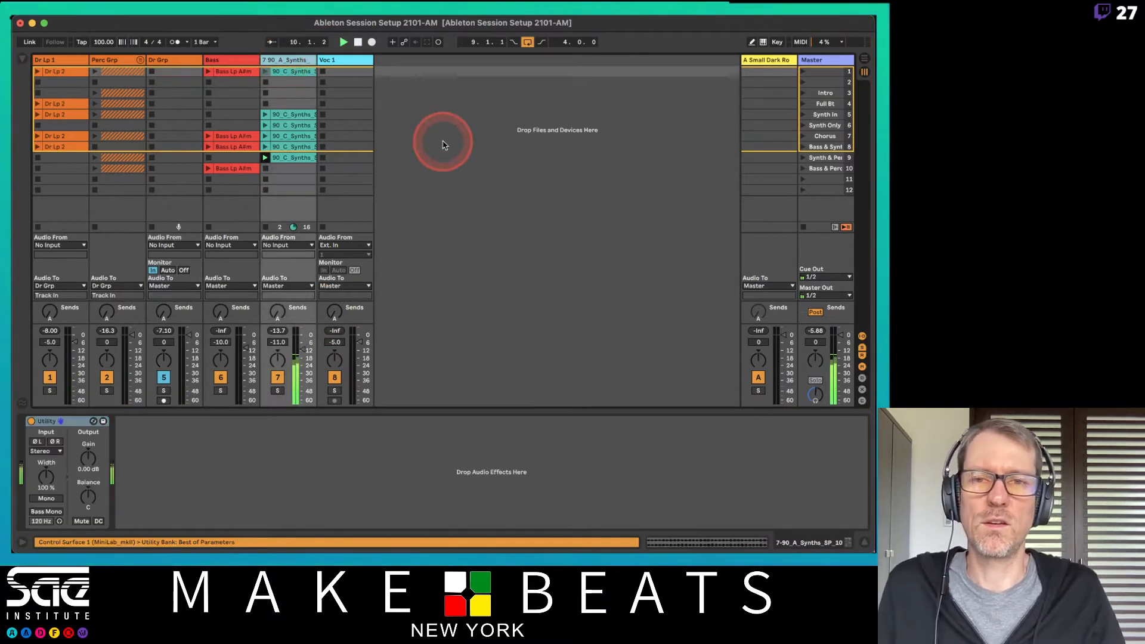
- Replace return track A's Small Dark Room preset with Vocal Plate Hall from the Hybrid Reverb Hall presets
left_click(771, 60)
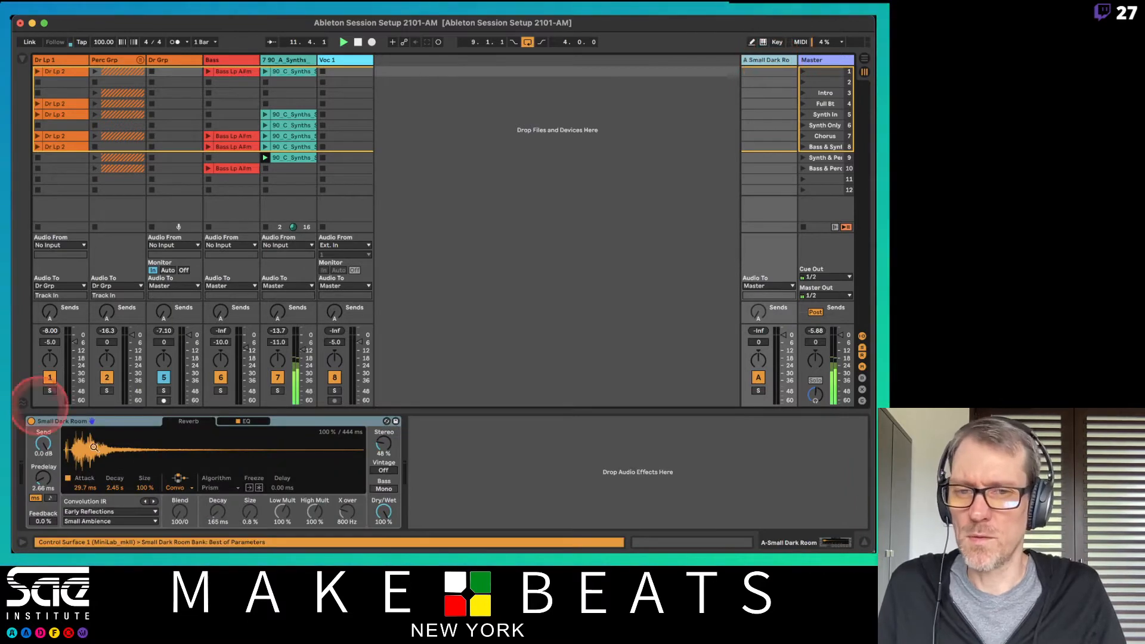
left_click(386, 422)
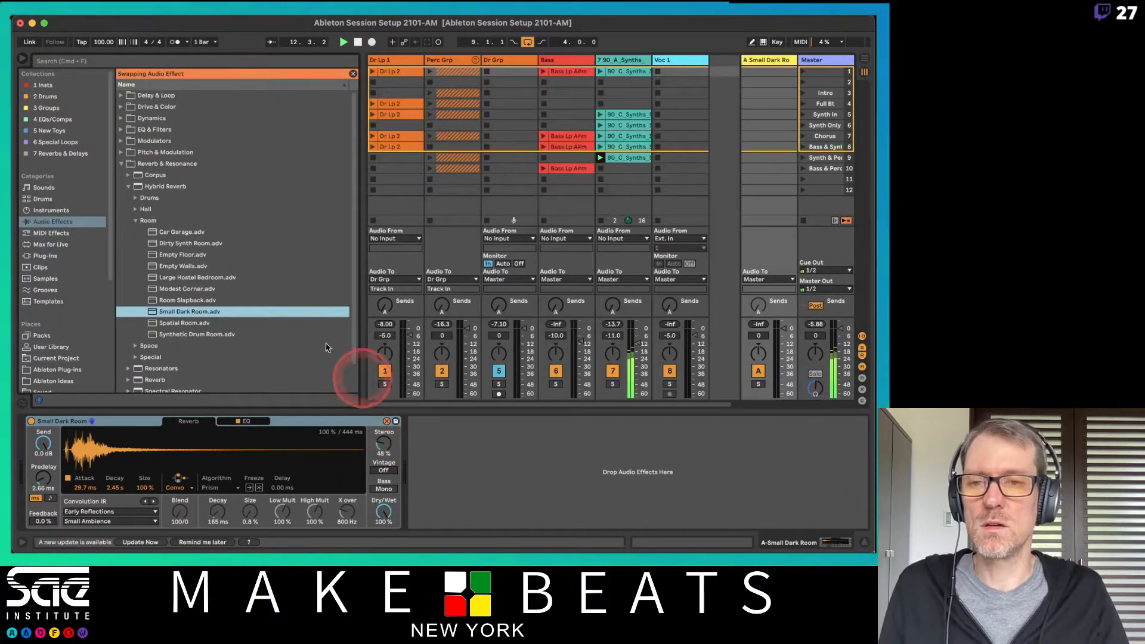
left_click(139, 222)
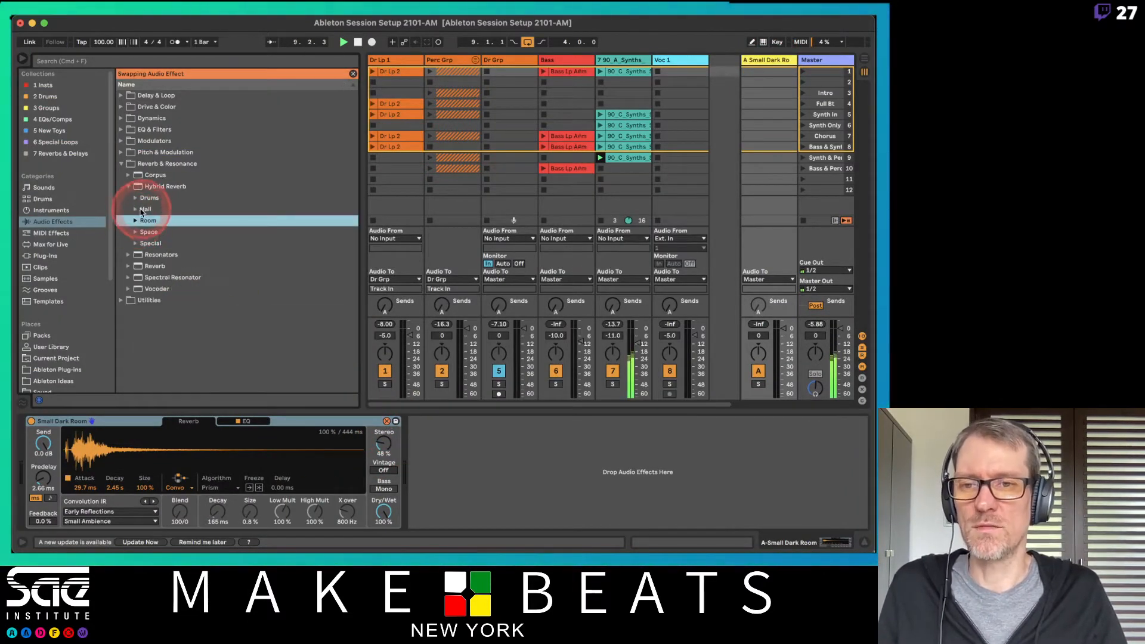
left_click(136, 209)
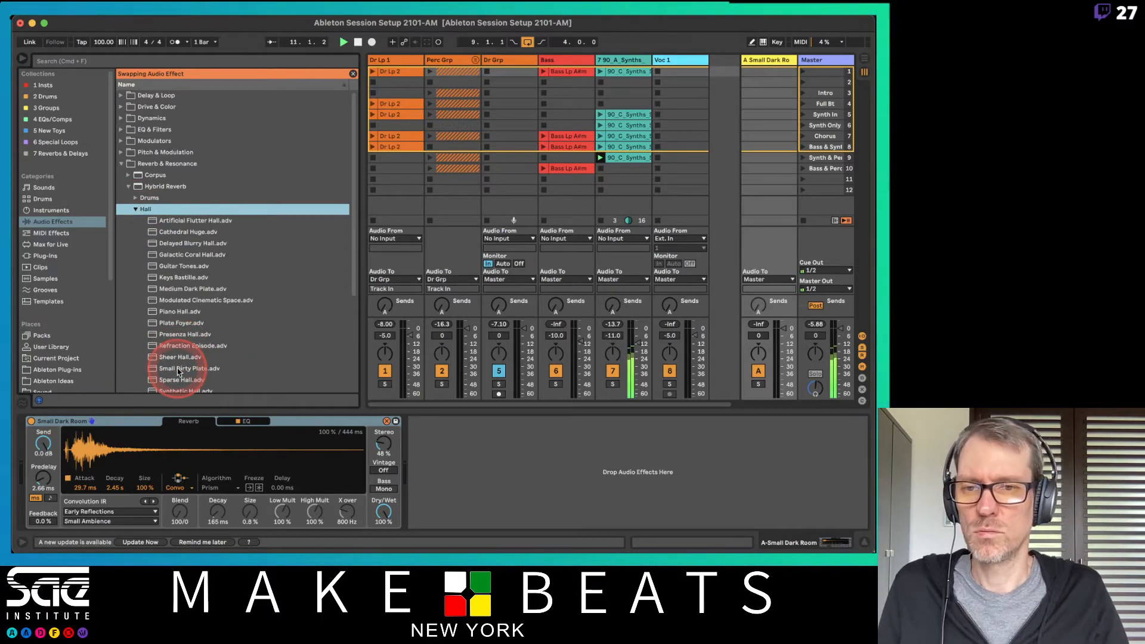
scroll(178, 372, "down", 4)
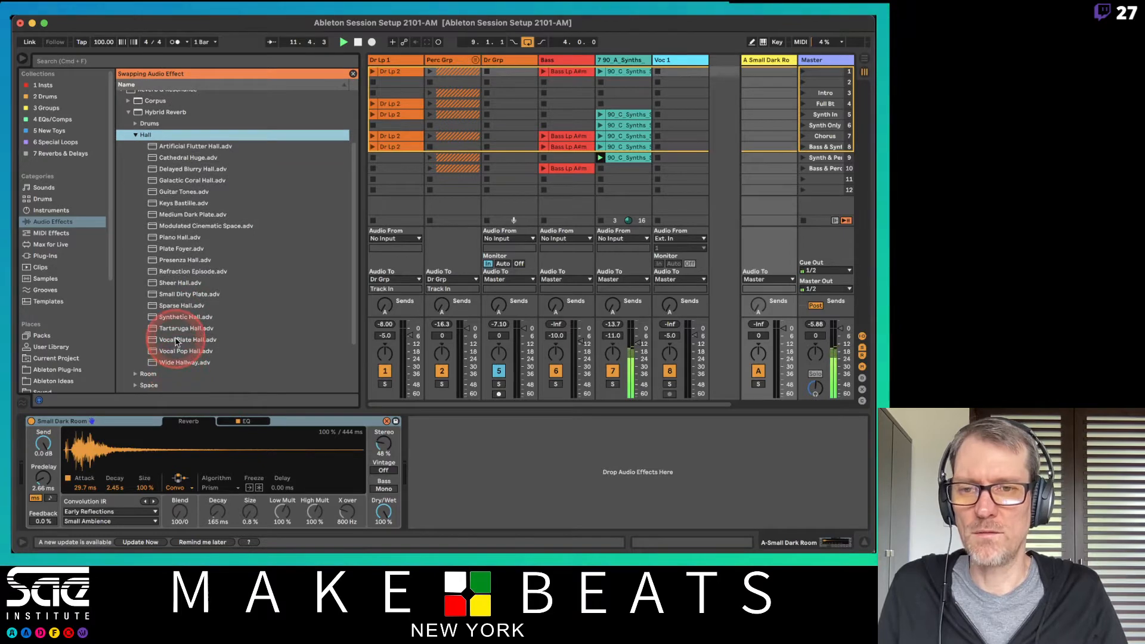
double_click(177, 341)
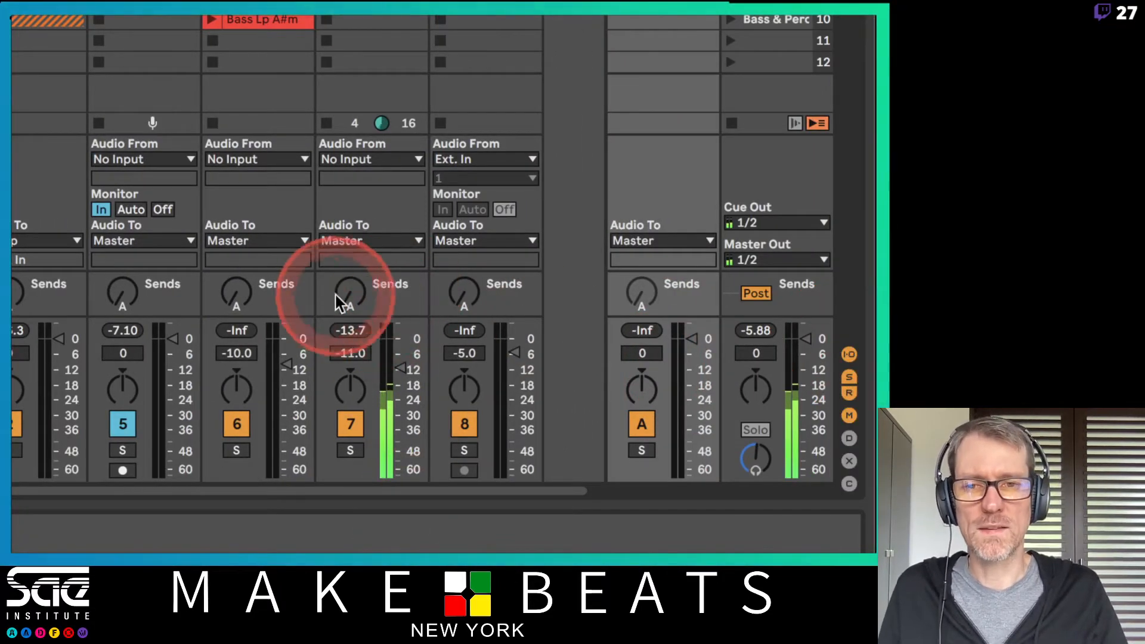
- Raise send A on the 90_A_Synths track to feed the plate reverb, and narrow the browser
left_click_drag(350, 290, 350, 257)
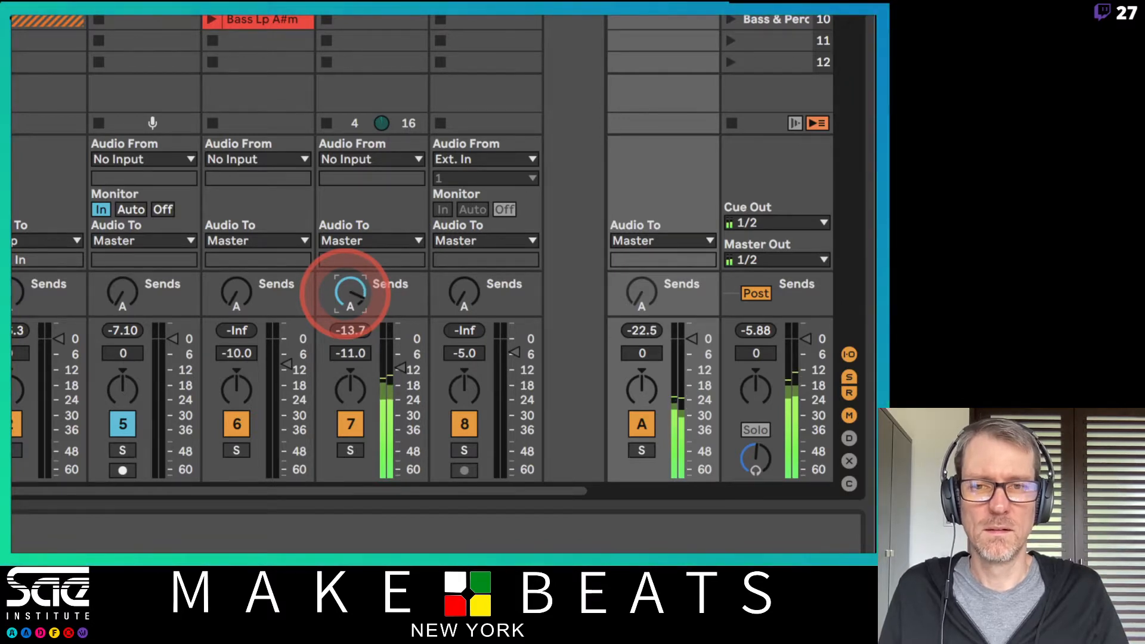
left_click_drag(350, 257, 350, 256)
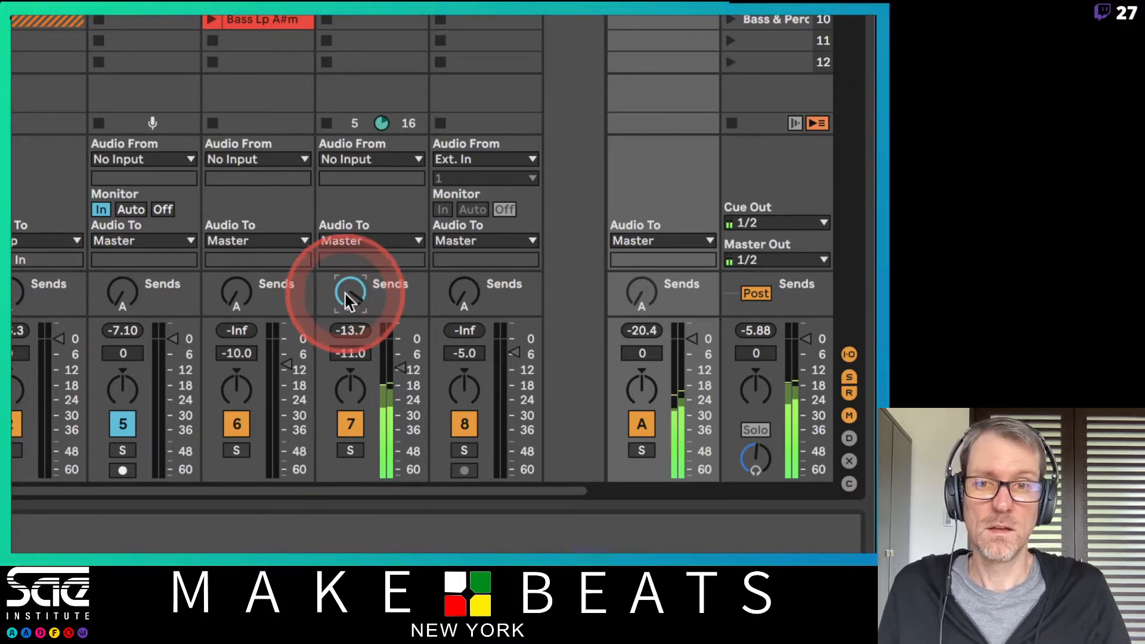
left_click_drag(347, 298, 346, 290)
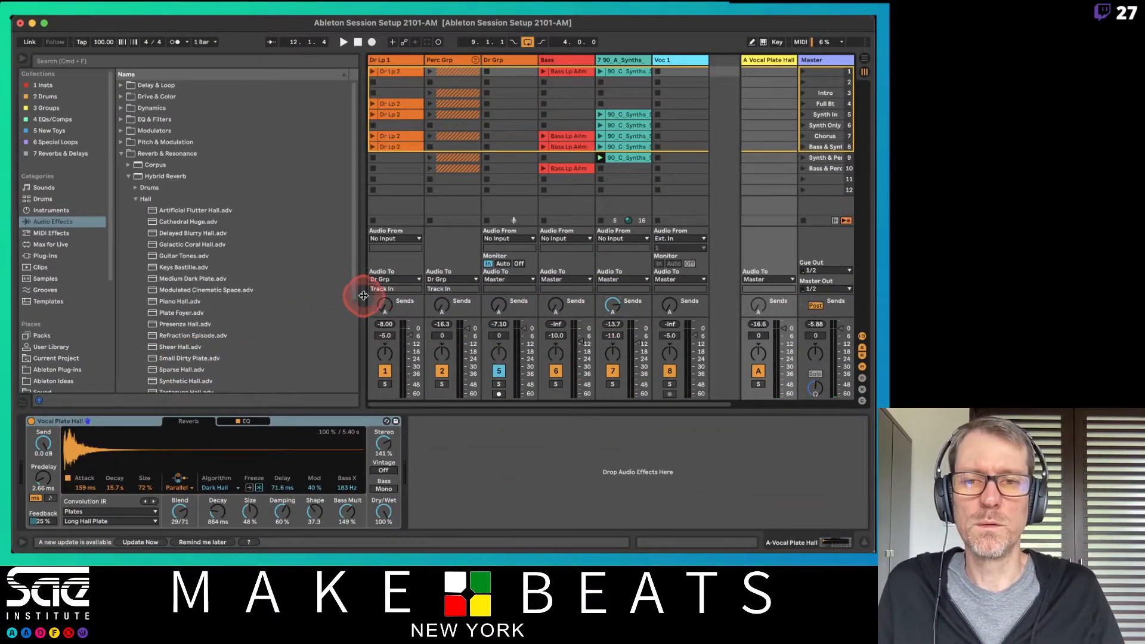
left_click_drag(363, 295, 260, 297)
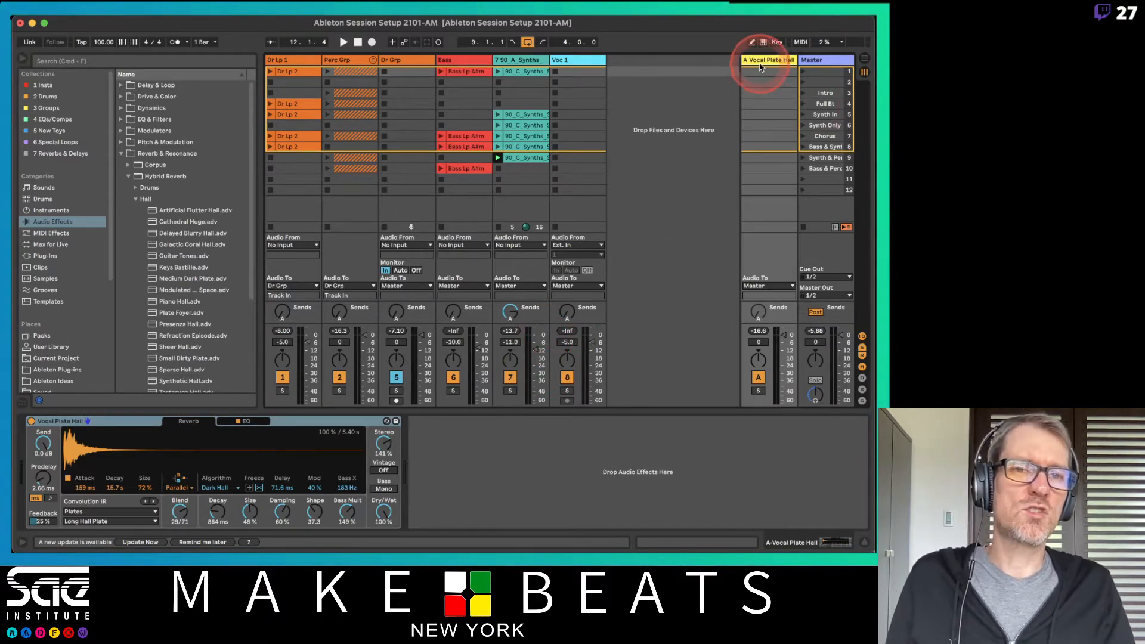
- Insert a second return track and load the Echo effect from Delay & Loop onto it
left_click_drag(761, 66, 773, 67)
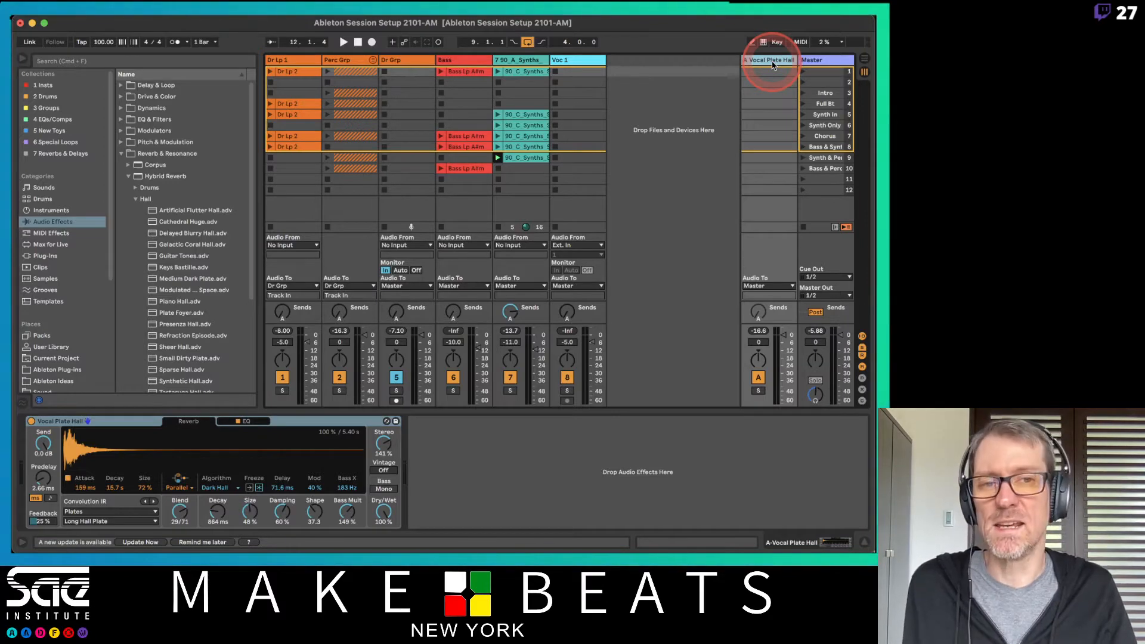
key("super+alt+t")
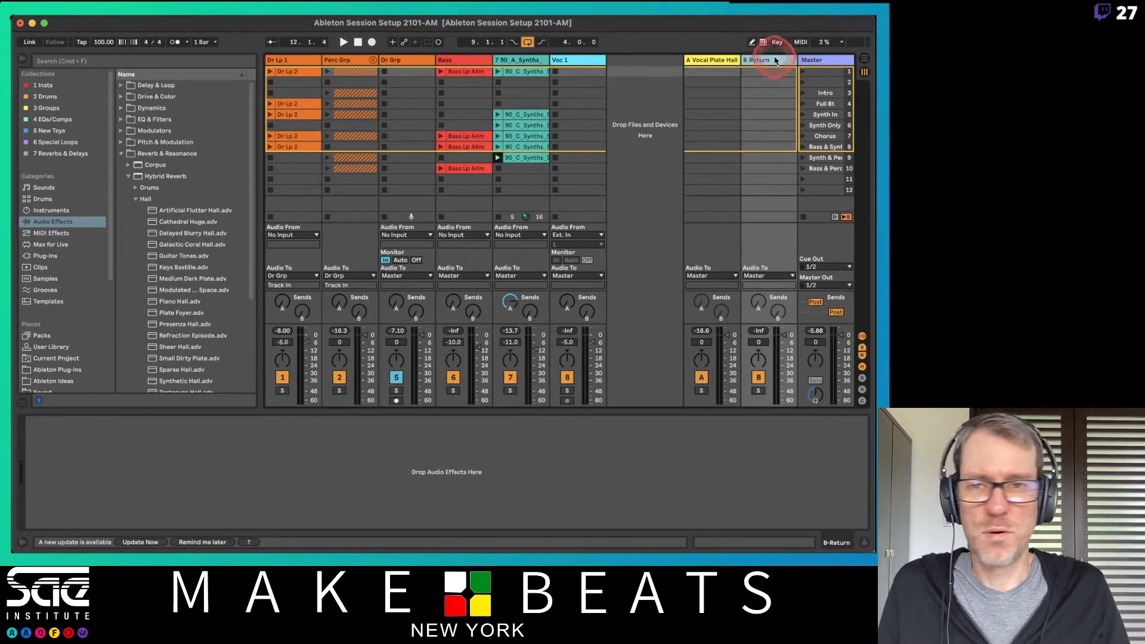
left_click(122, 154)
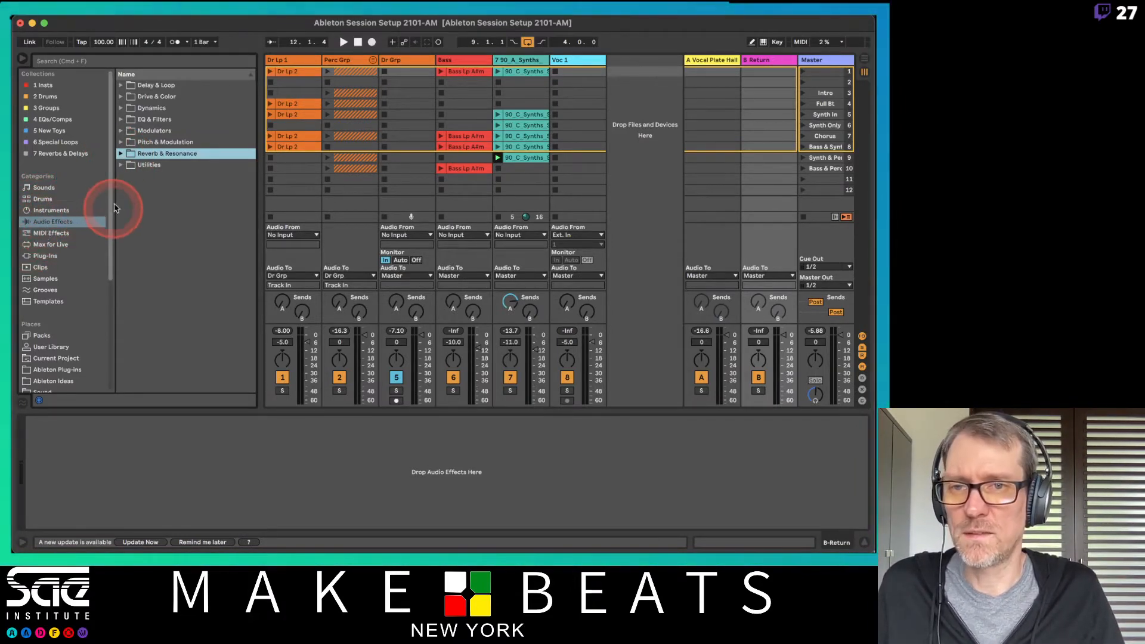
left_click(122, 86)
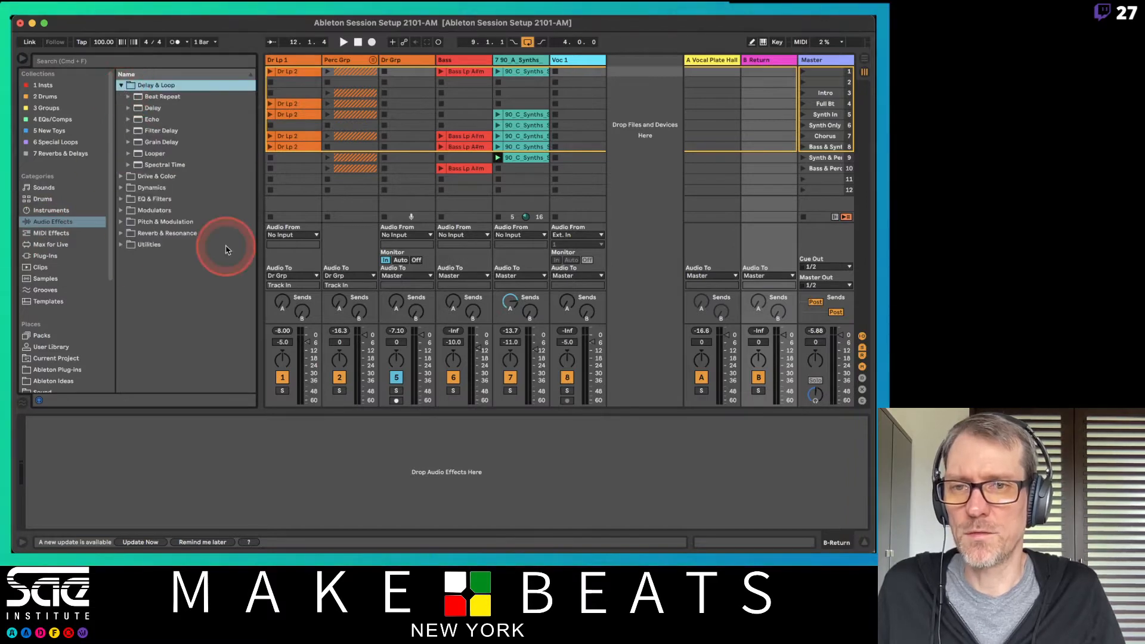
left_click(138, 120)
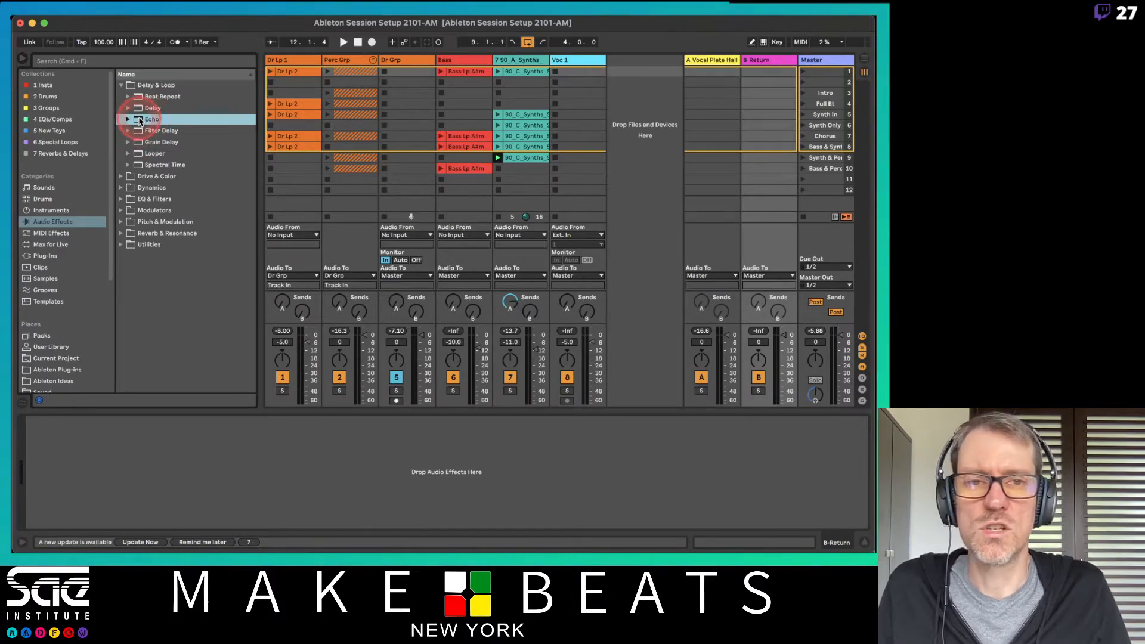
left_click_drag(760, 84, 760, 86)
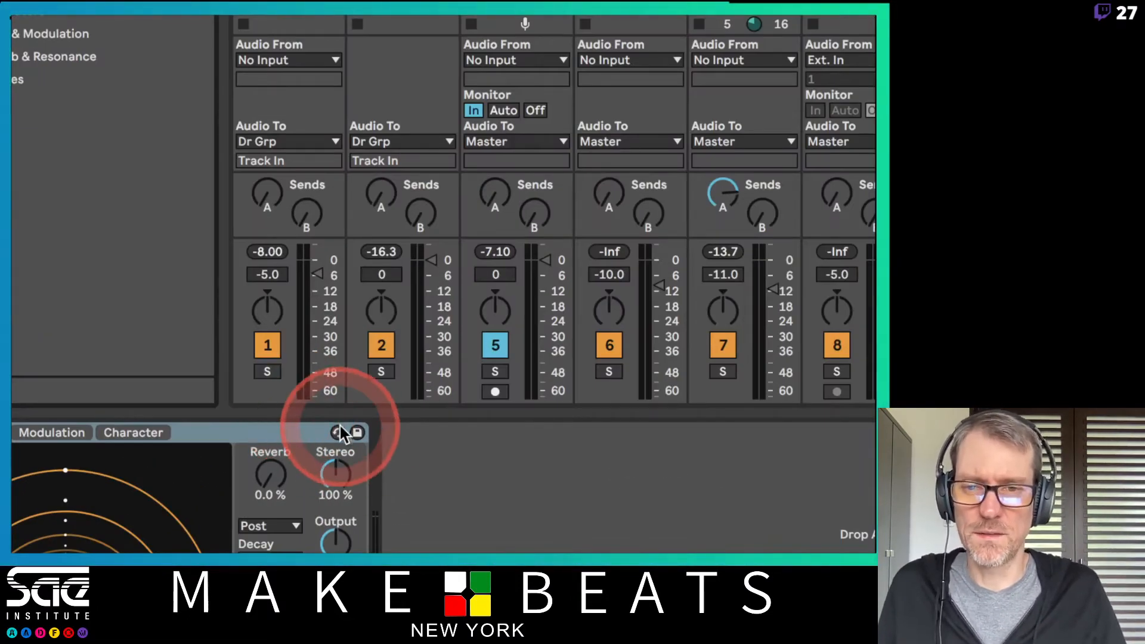
- Swap return track B's Echo to the Nostalgia preset from Ambient Spaces
left_click(339, 431)
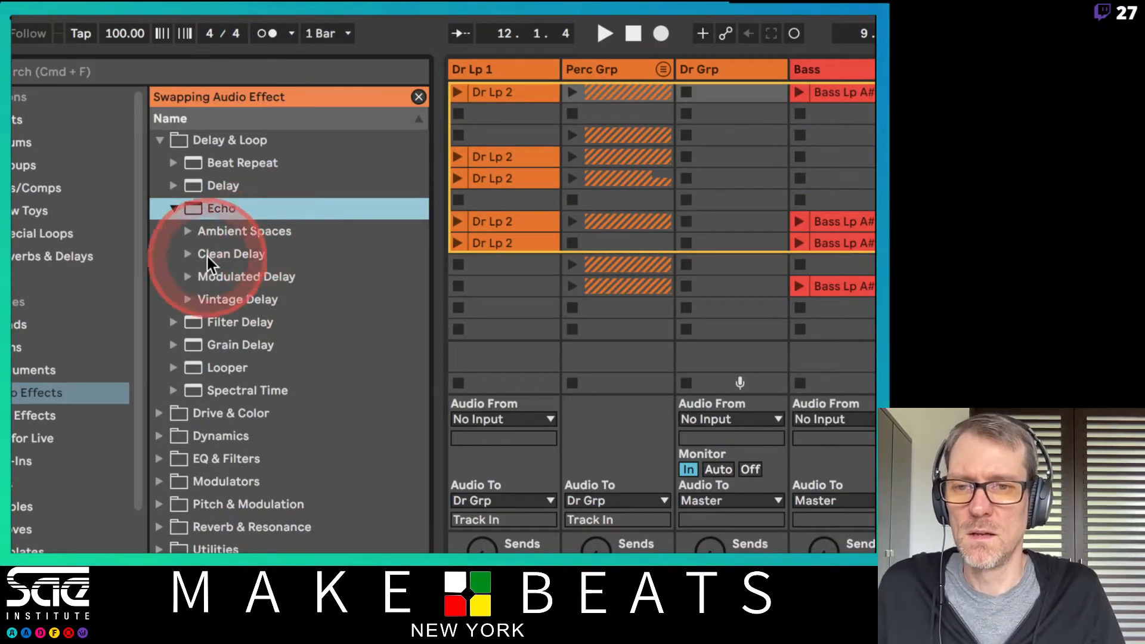
left_click(185, 277)
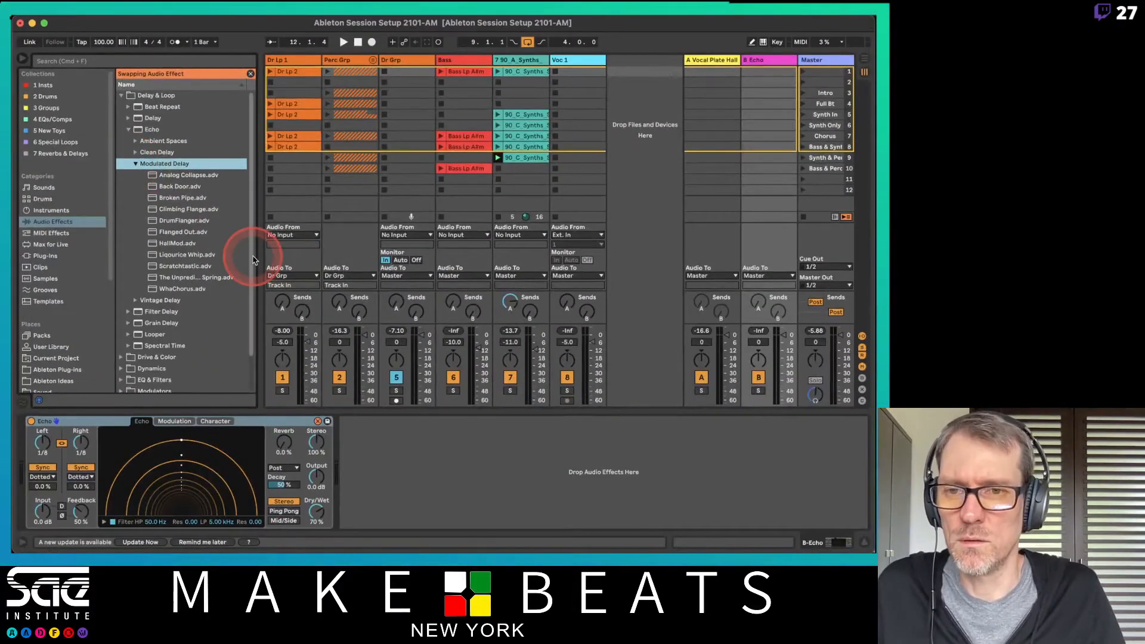
left_click(135, 165)
left_click(135, 140)
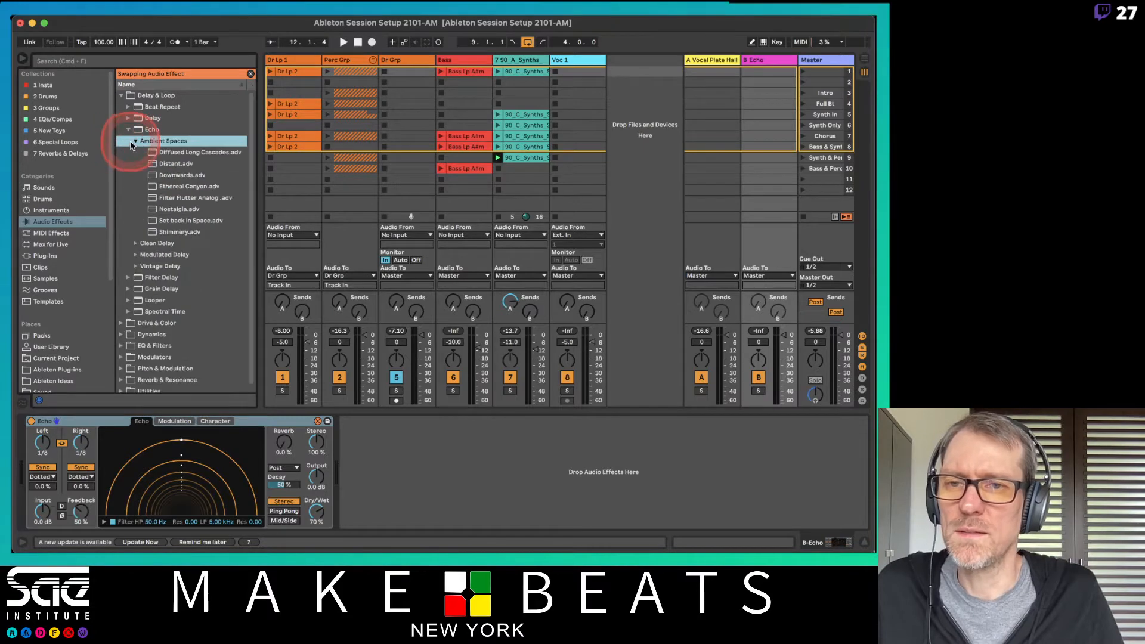
double_click(163, 210)
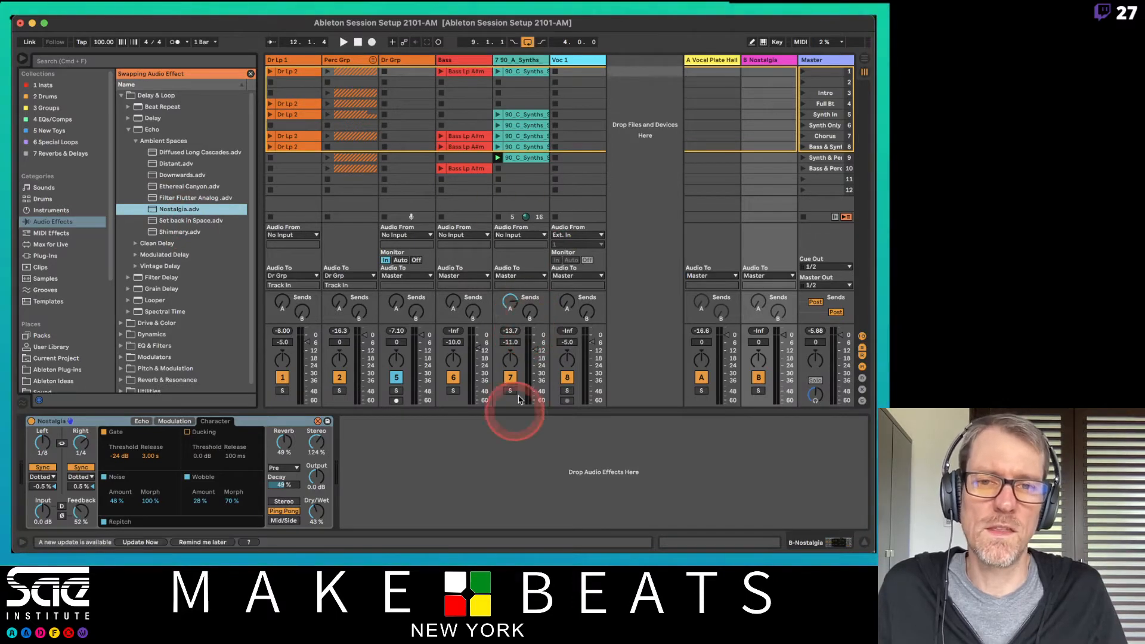
- Start playback and raise send B on the 90_A_Synths track to about -1.0 dB
left_click(803, 125)
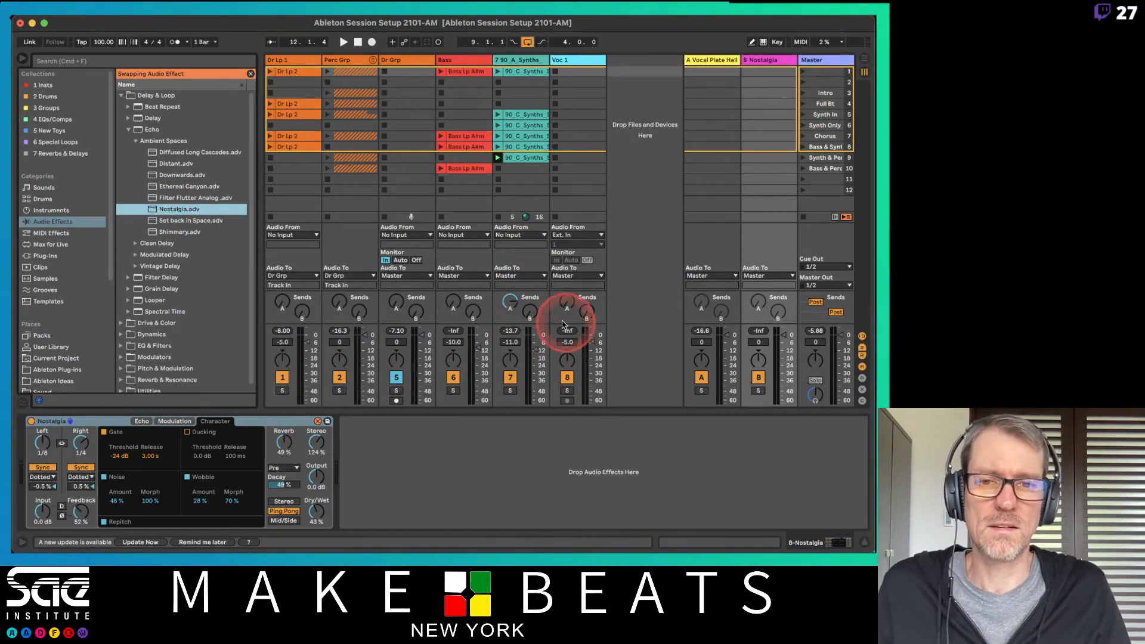
mouse_move(529, 311)
left_mouse_down()
mouse_move(504, 311)
mouse_move(532, 315)
left_mouse_up()
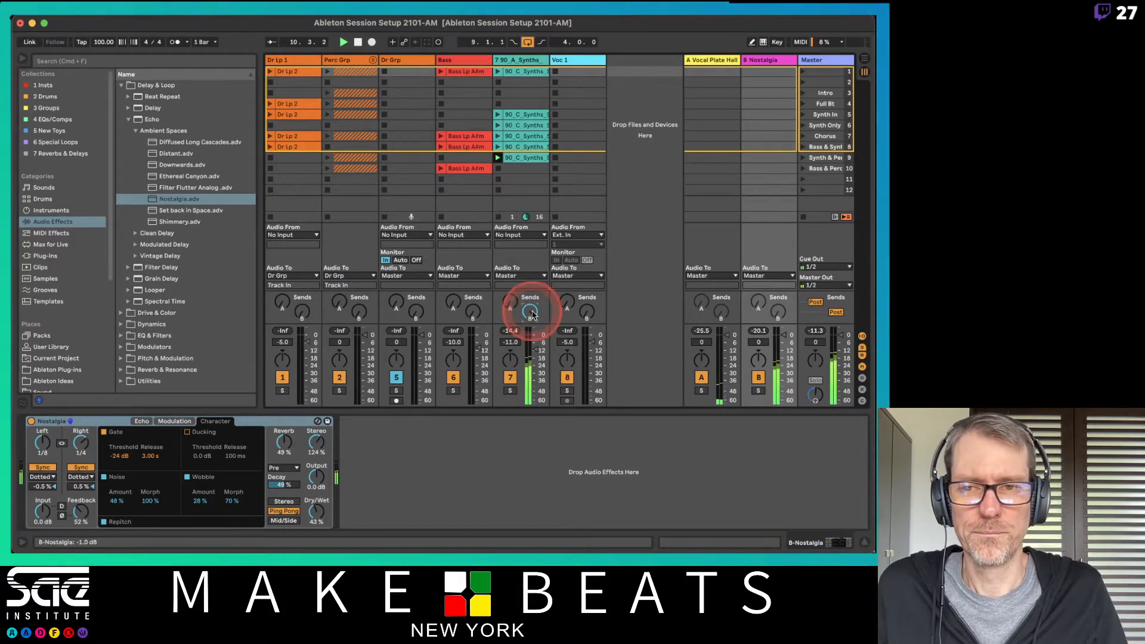
- Audition the Vintage Delay presets Gated Splash and Analog Triplet Dub on return B, settling on Clipped Slap Analog
left_click(134, 255)
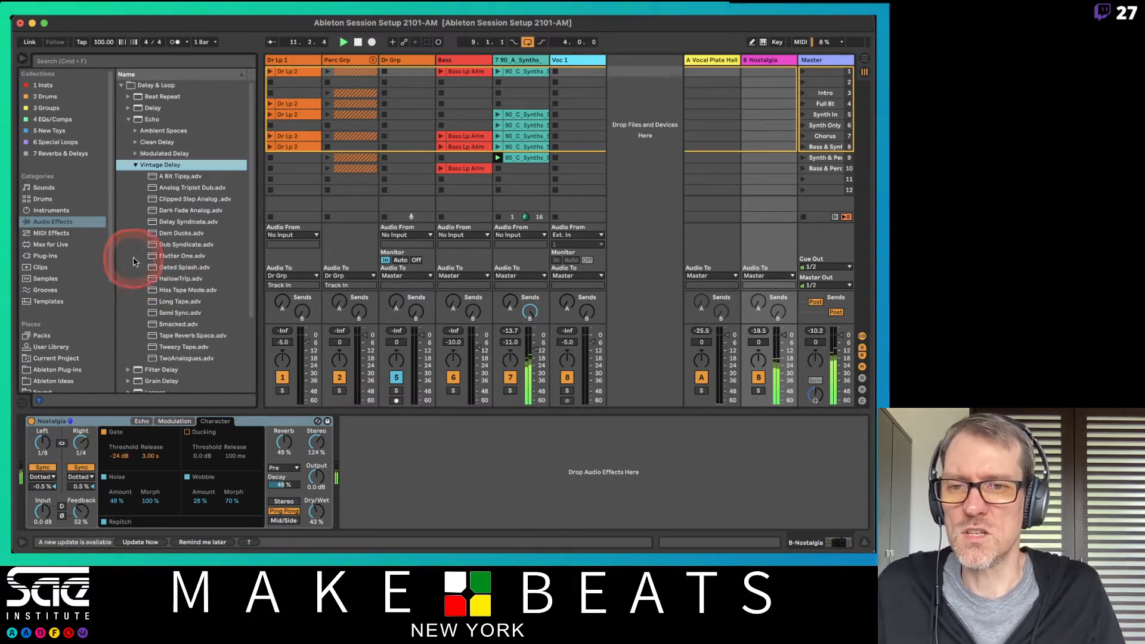
left_click(317, 421)
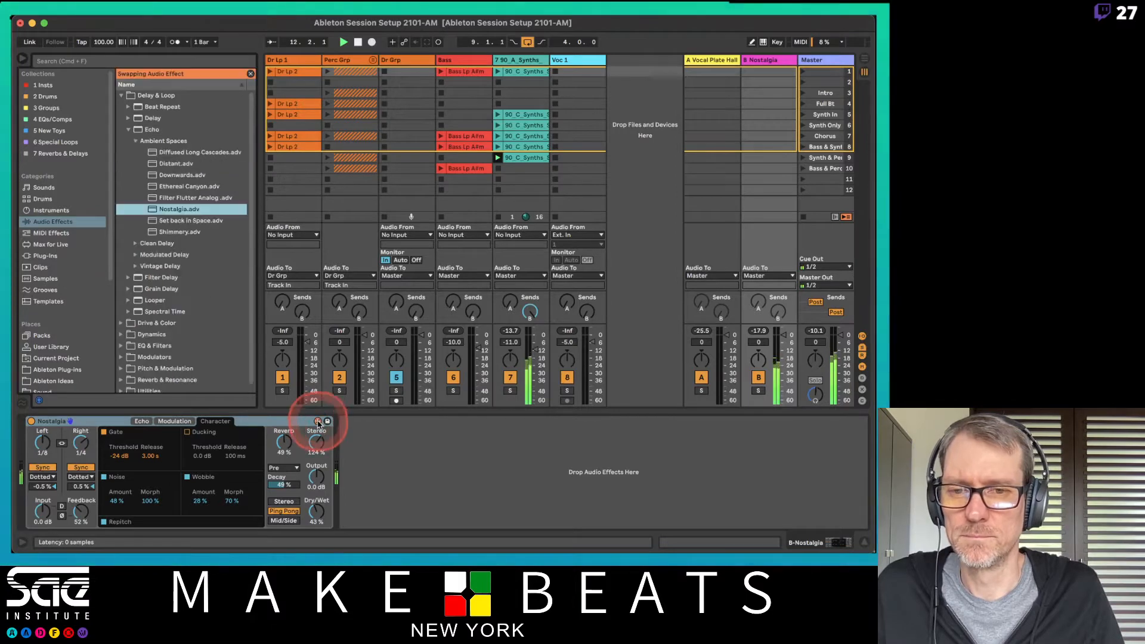
left_click(143, 266)
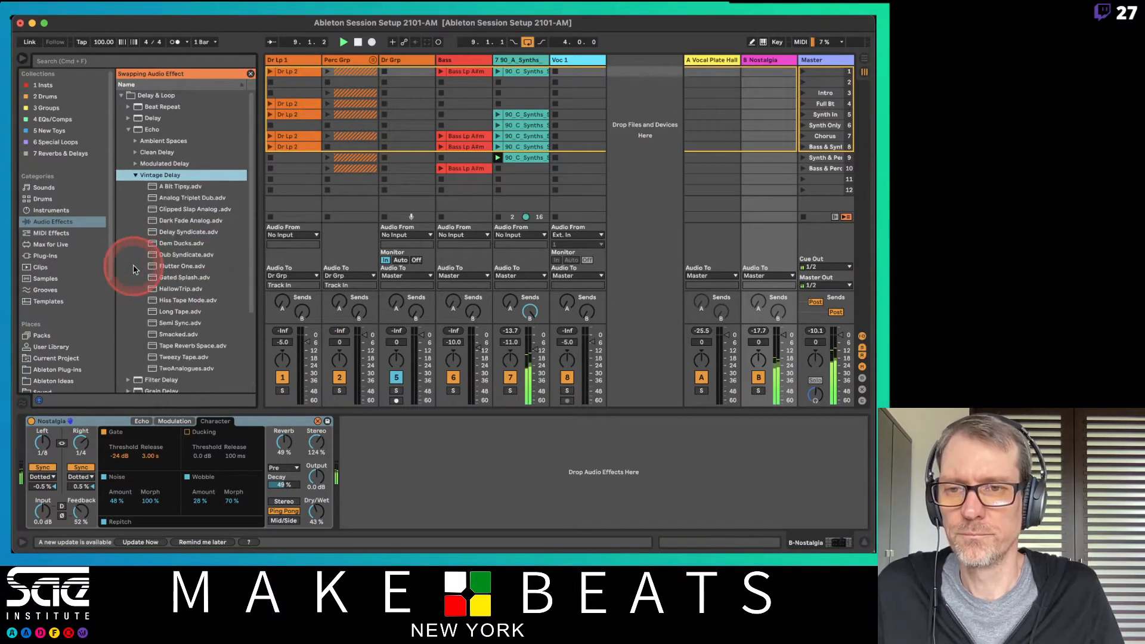
double_click(171, 278)
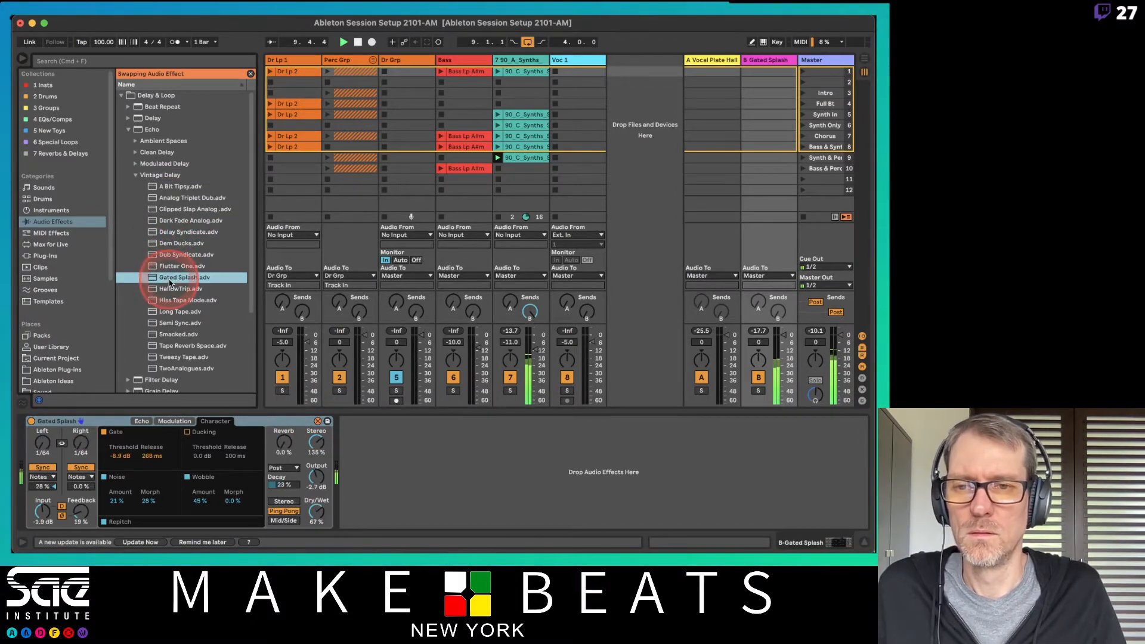
double_click(173, 198)
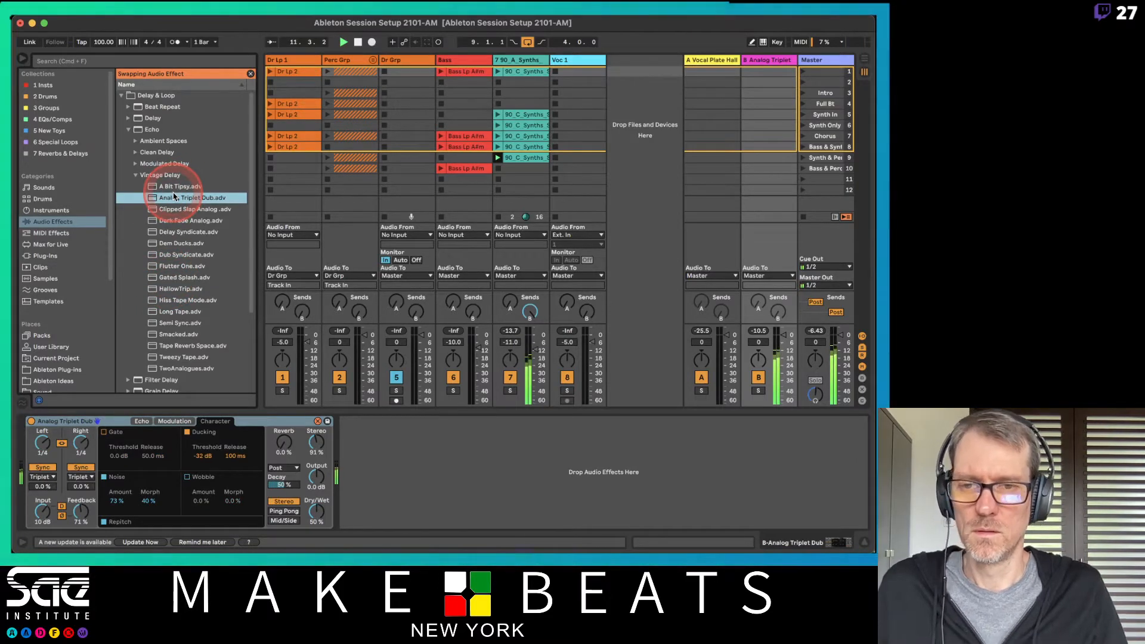
double_click(177, 209)
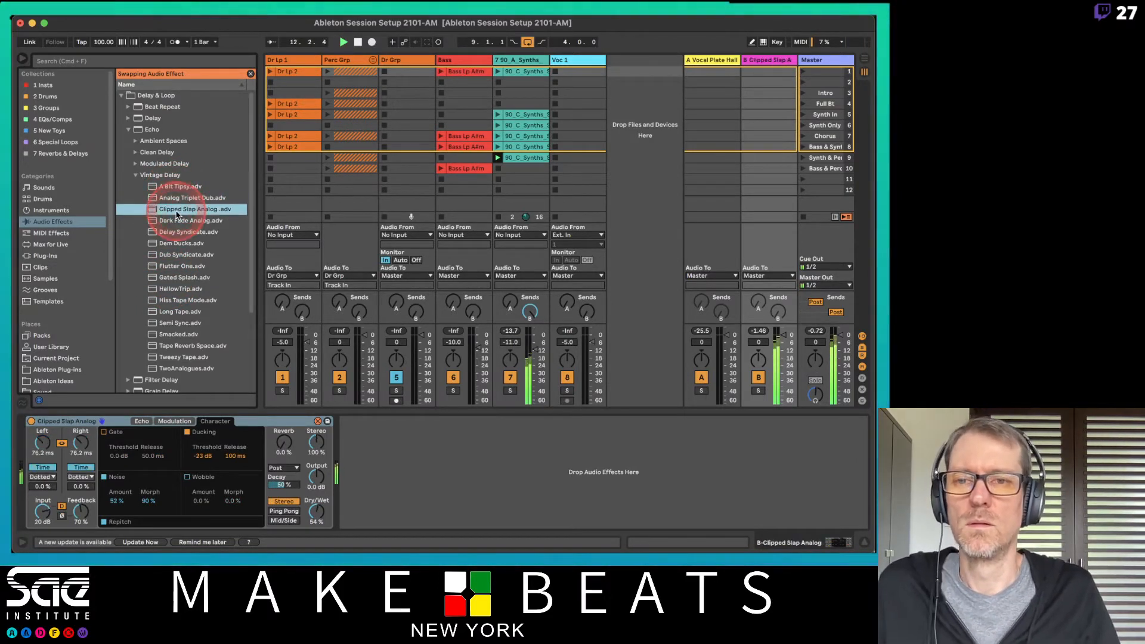
- Launch the Dr Lp 2 clip in scene 8 and rebalance the synth track's reverb and delay sends against the drums
left_click(528, 311)
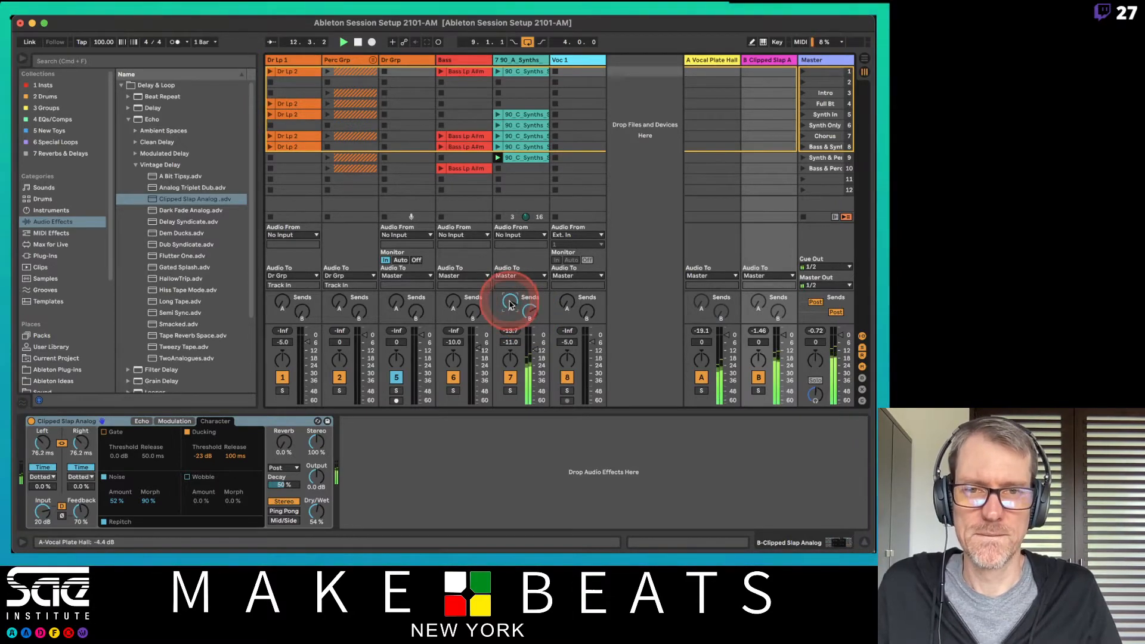
left_click(269, 147)
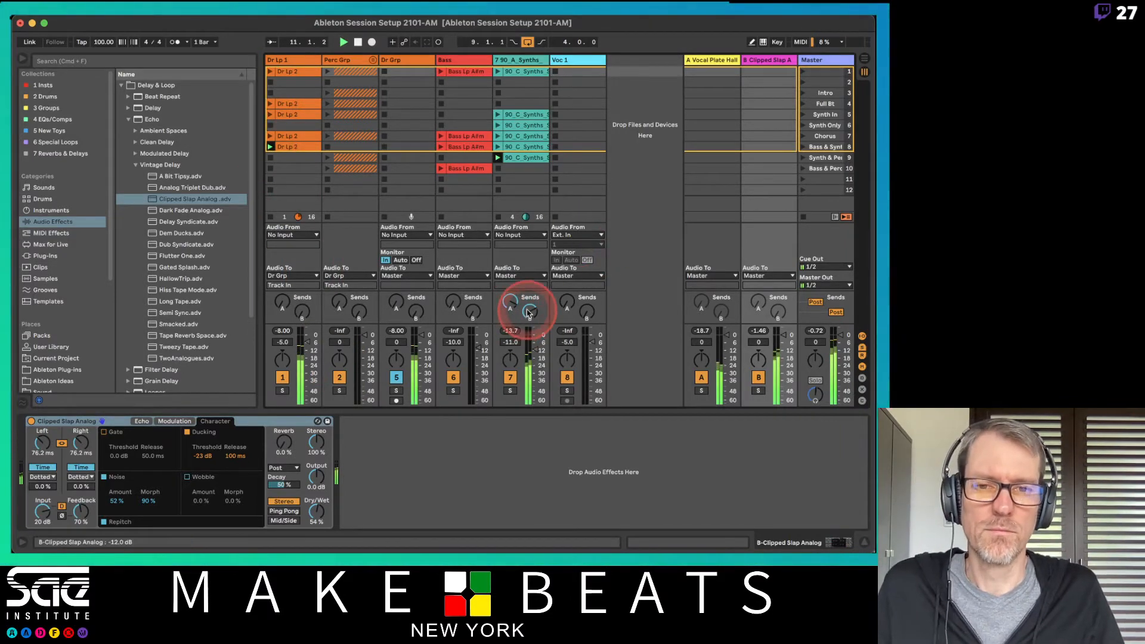
left_click_drag(529, 314, 529, 319)
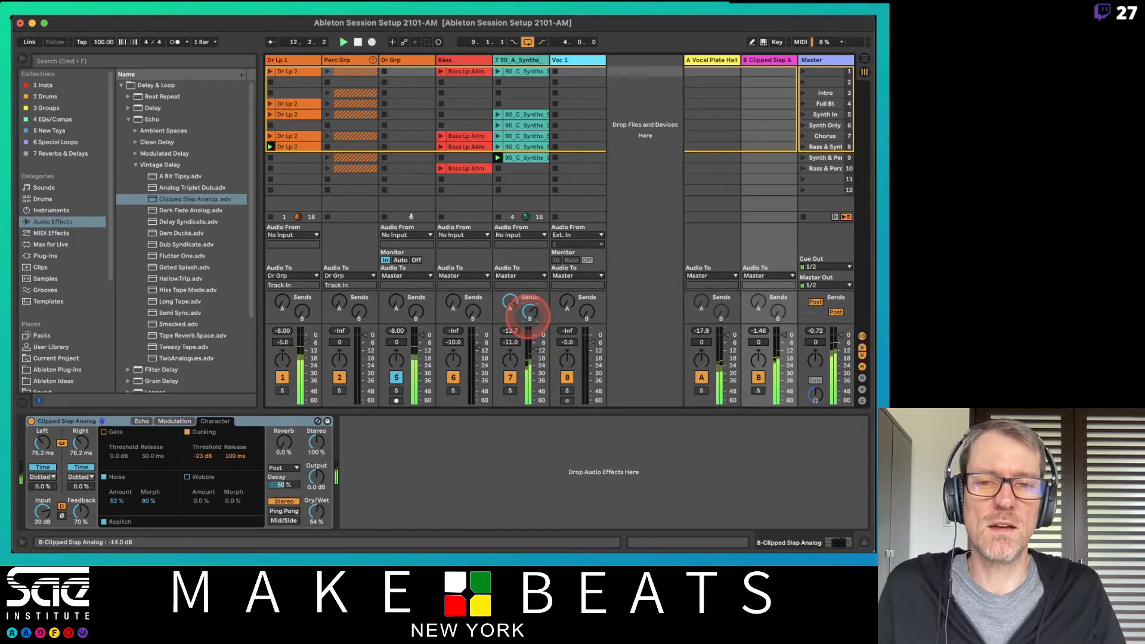
left_click(509, 301)
left_click_drag(529, 311, 530, 309)
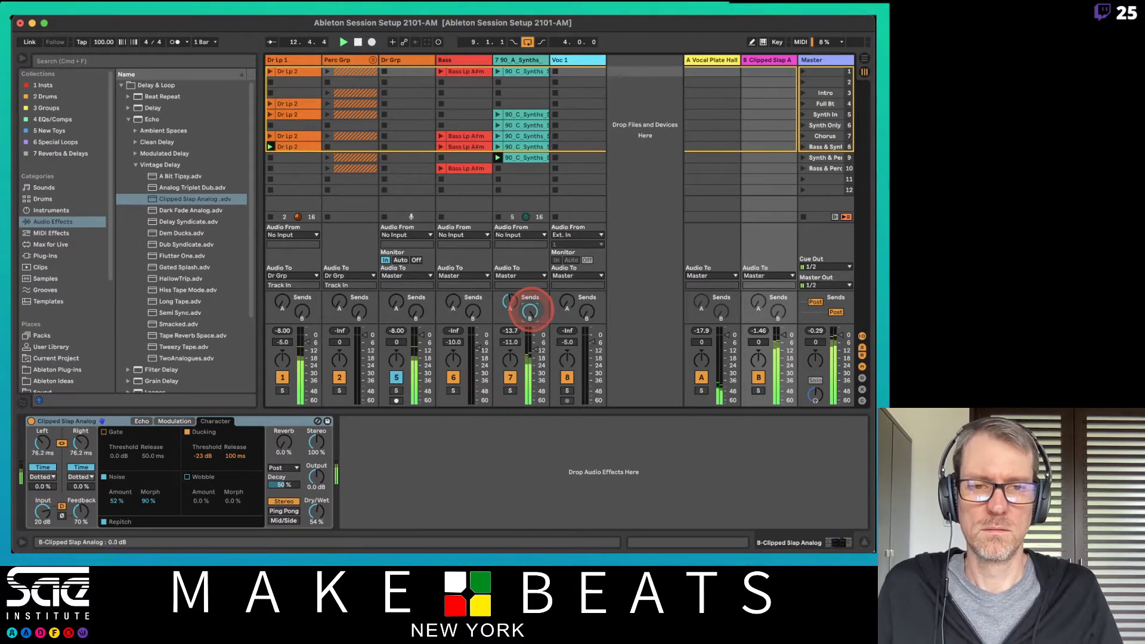
left_click_drag(530, 311, 533, 313)
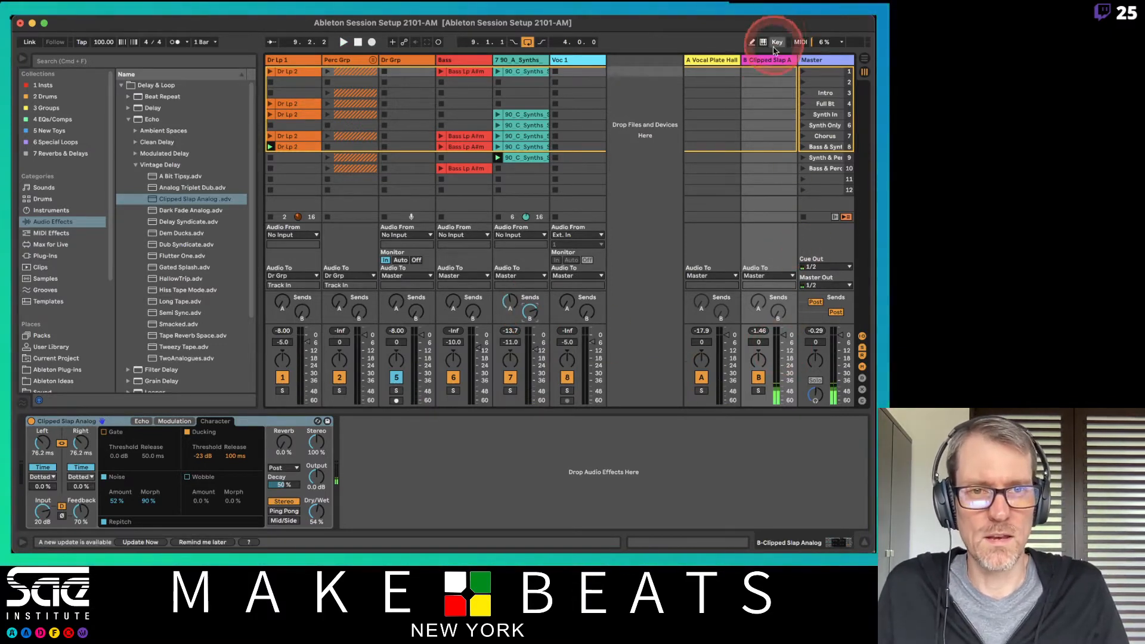
- Switch return track B off and back on
left_click(758, 377)
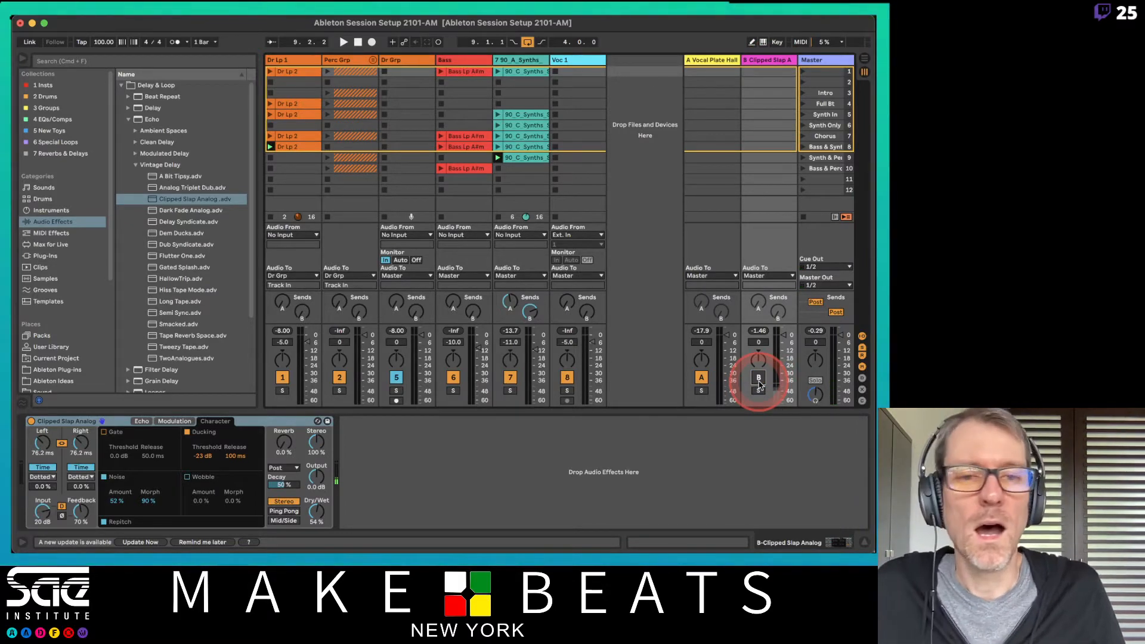
left_click(759, 377)
left_click(306, 459)
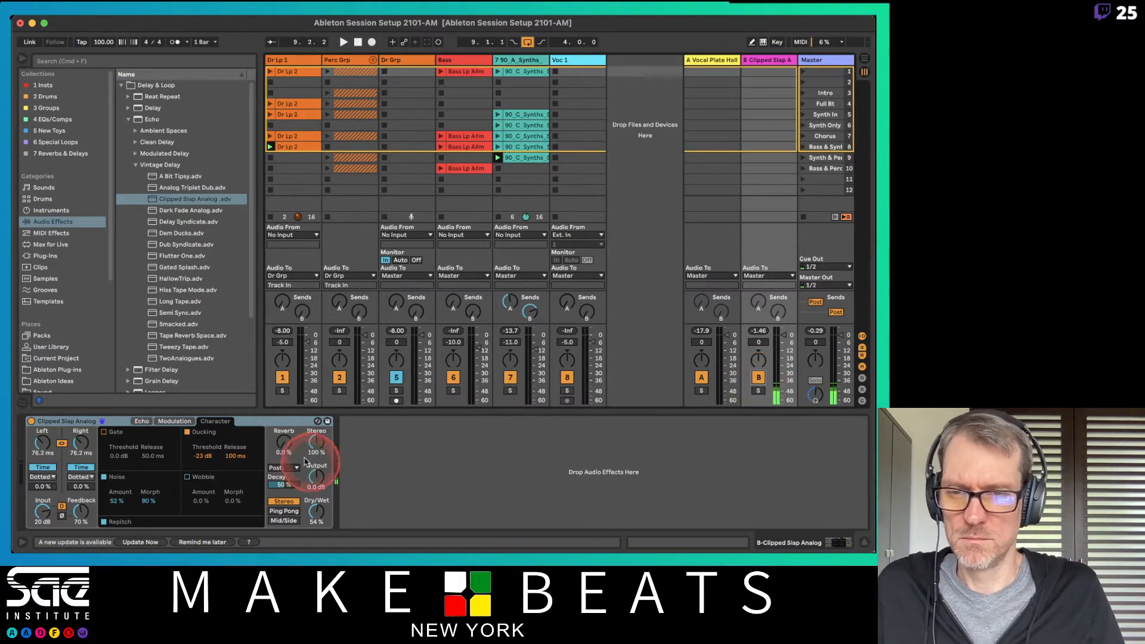
- Turn on the Gate in the return B Echo and lower its threshold to -55 dB while listening to playback
left_click(317, 422)
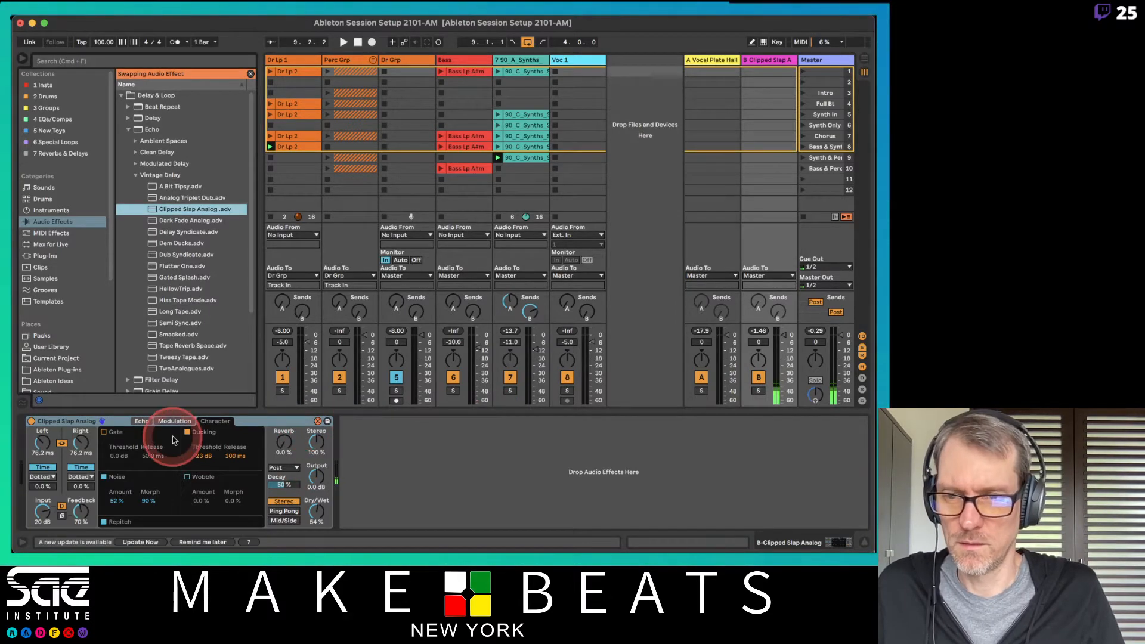
left_click(103, 432)
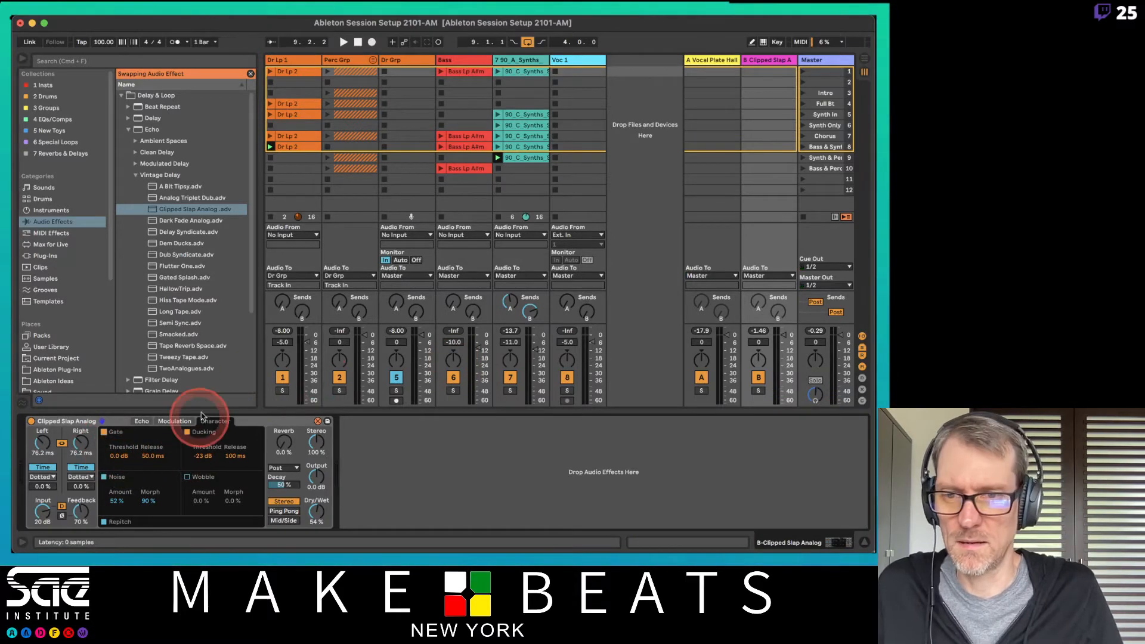
left_click(317, 421)
key("space")
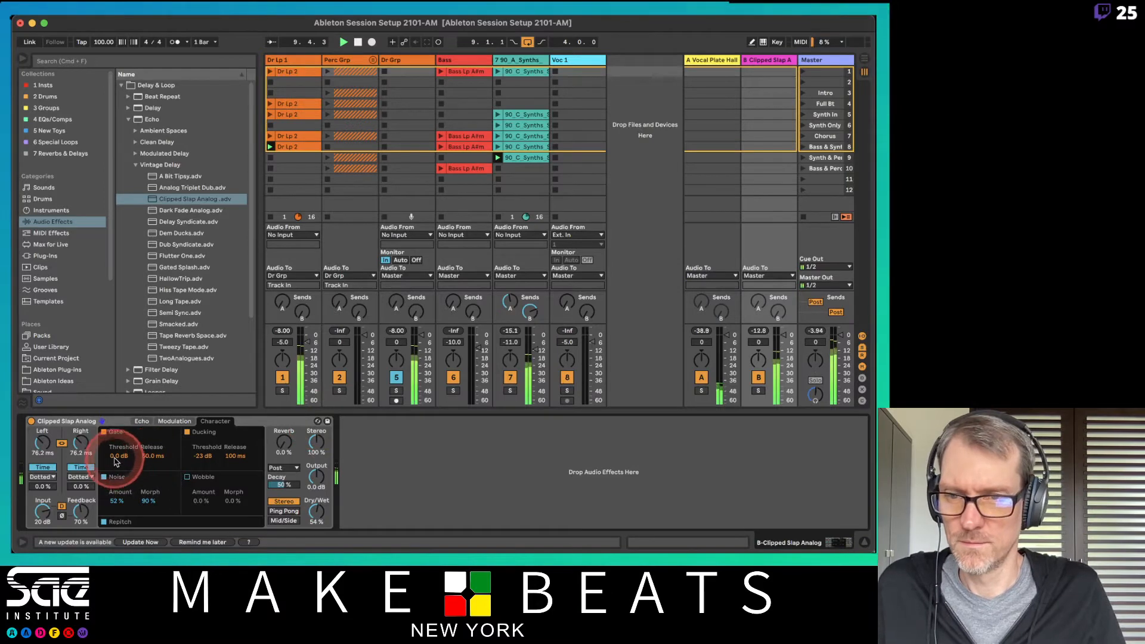
left_click_drag(113, 455, 116, 455)
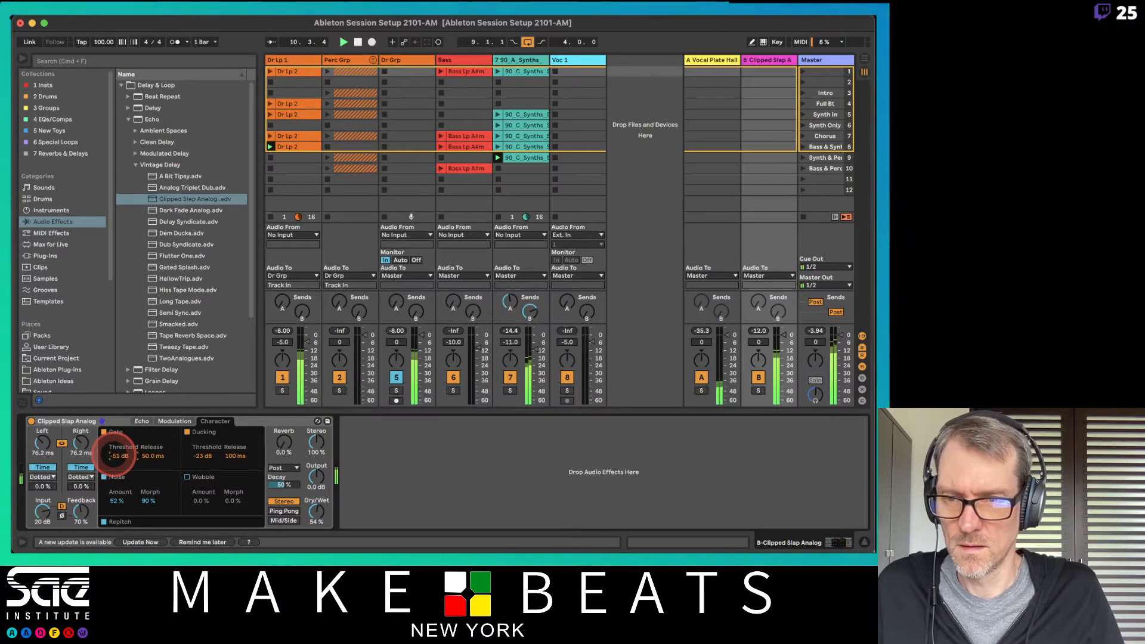
left_click_drag(117, 455, 117, 460)
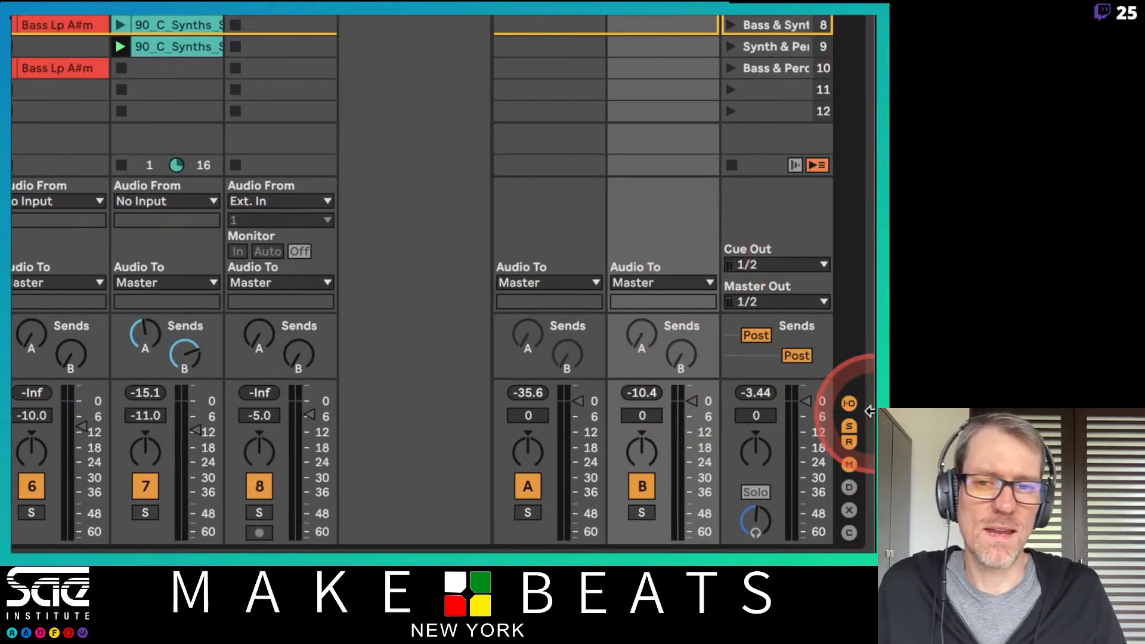
- Enable send A on return track B and set it to about -17.0 dB to feed the delay into the Vocal Plate Hall reverb
left_click_drag(641, 339, 642, 325)
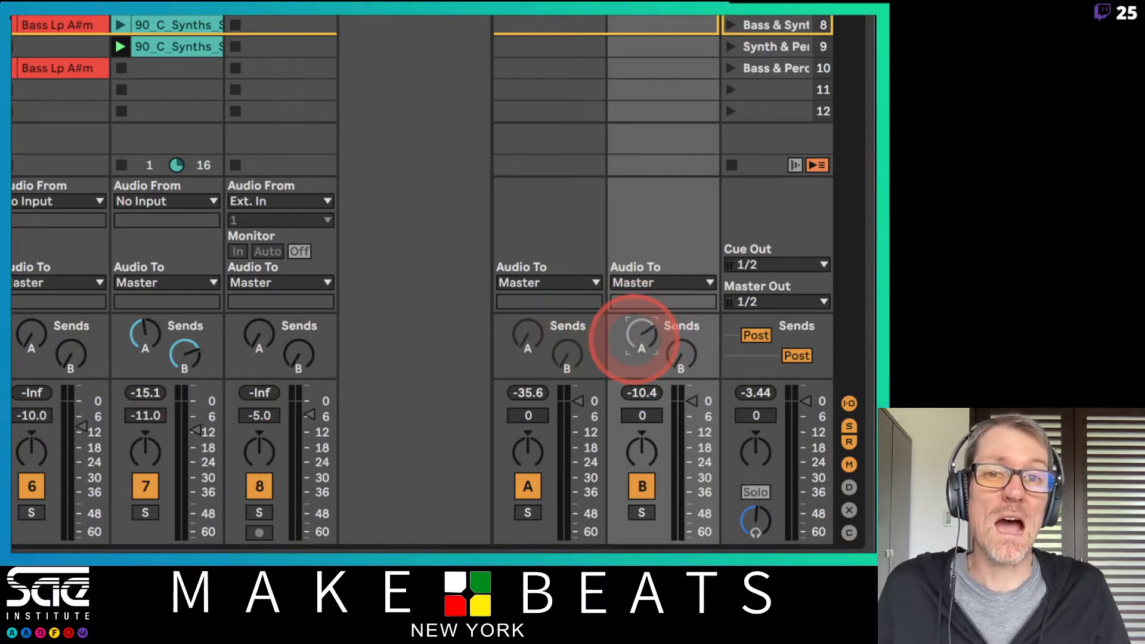
right_click(640, 336)
left_click(672, 342)
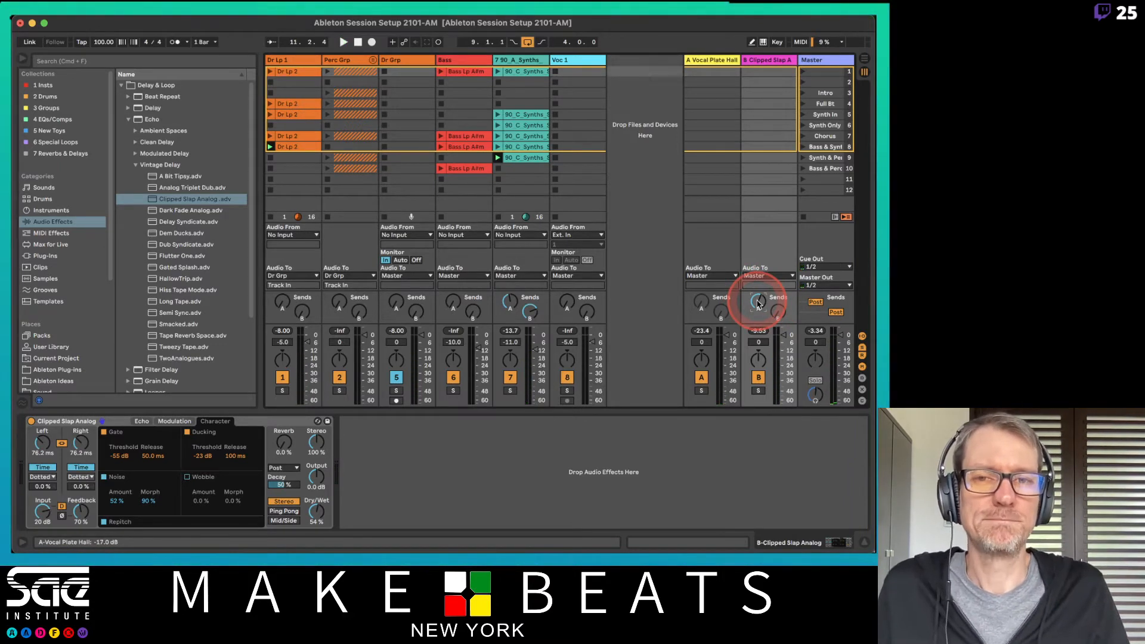
left_click(623, 152)
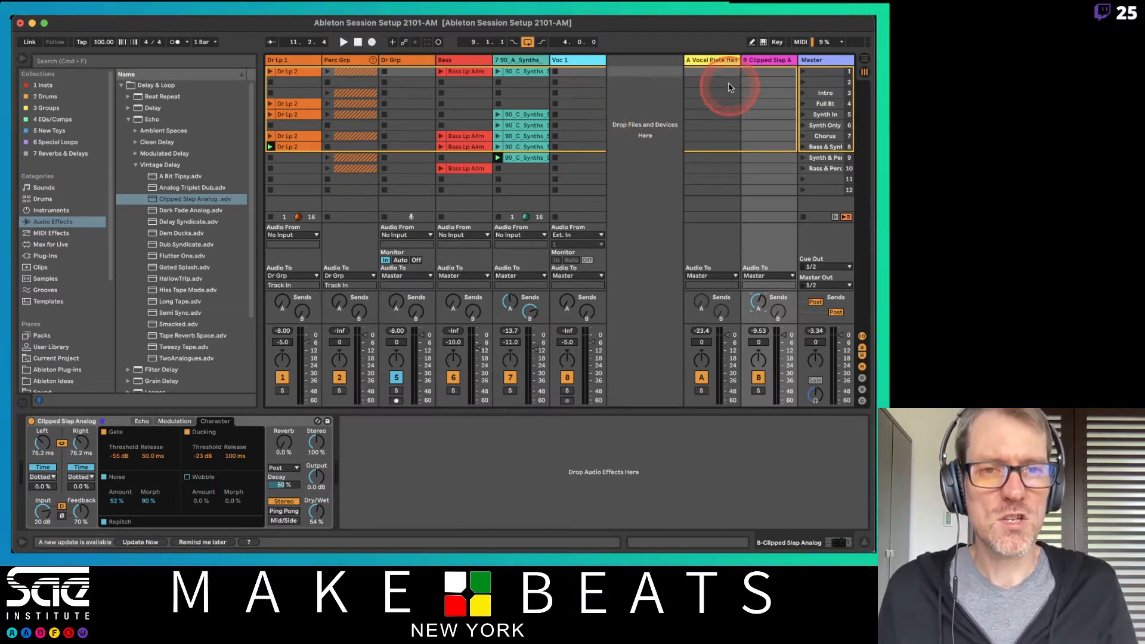
- Insert a third return track after Clipped Slap Analog
left_click(722, 60)
left_click(762, 60)
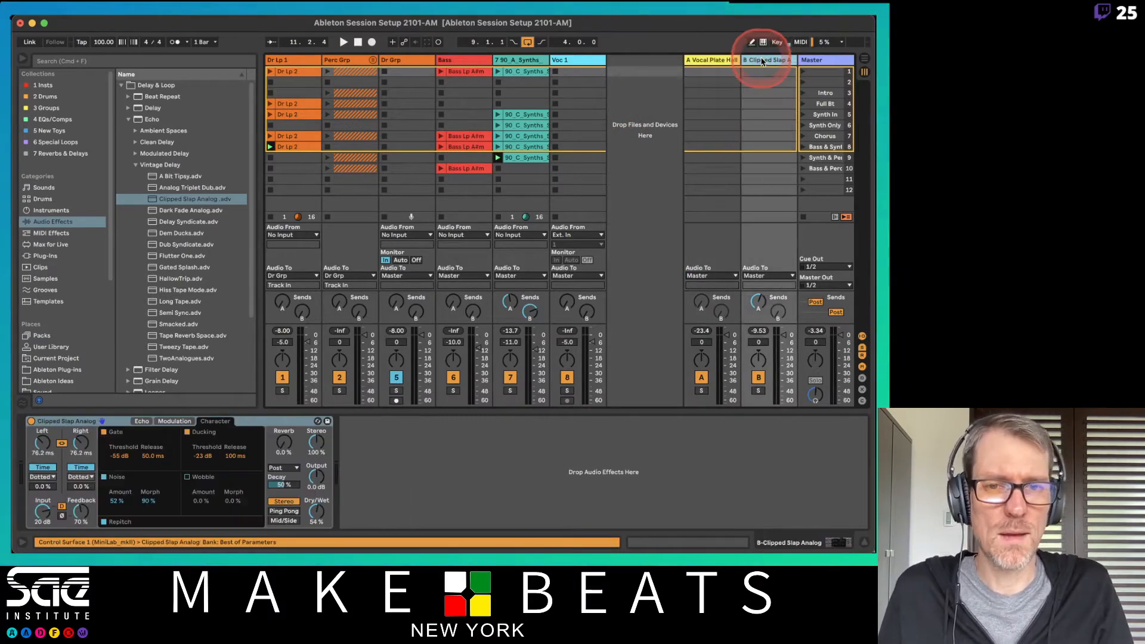
key("super+alt+t")
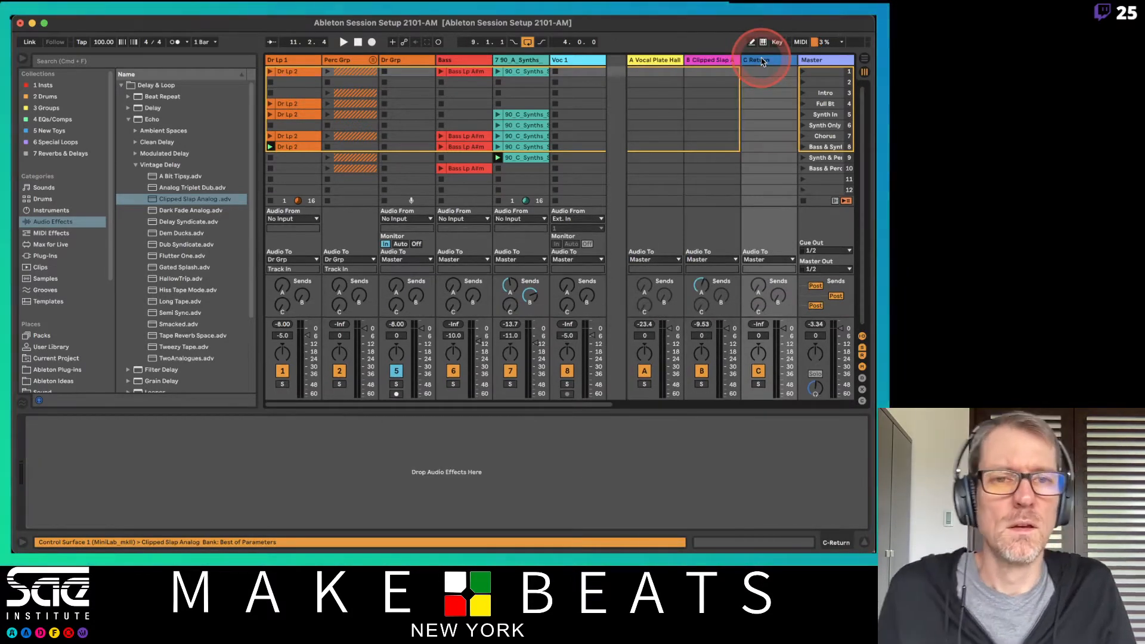
- Color return tracks A and B teal to match the synth track, and return track C orange to match the drum tracks
left_click(655, 60)
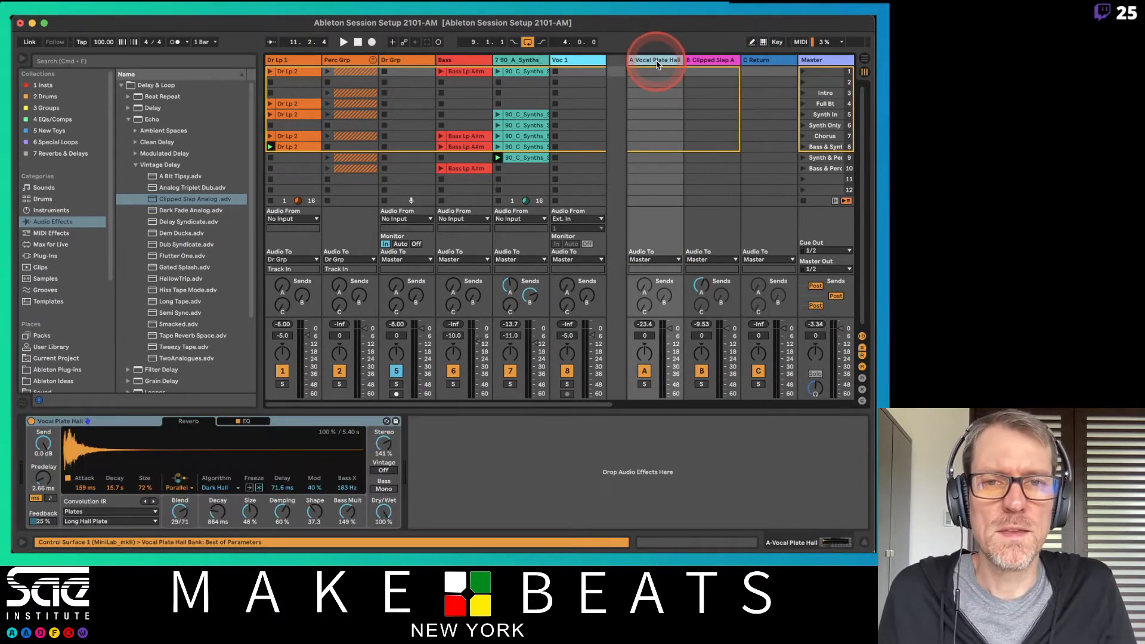
right_click(523, 61)
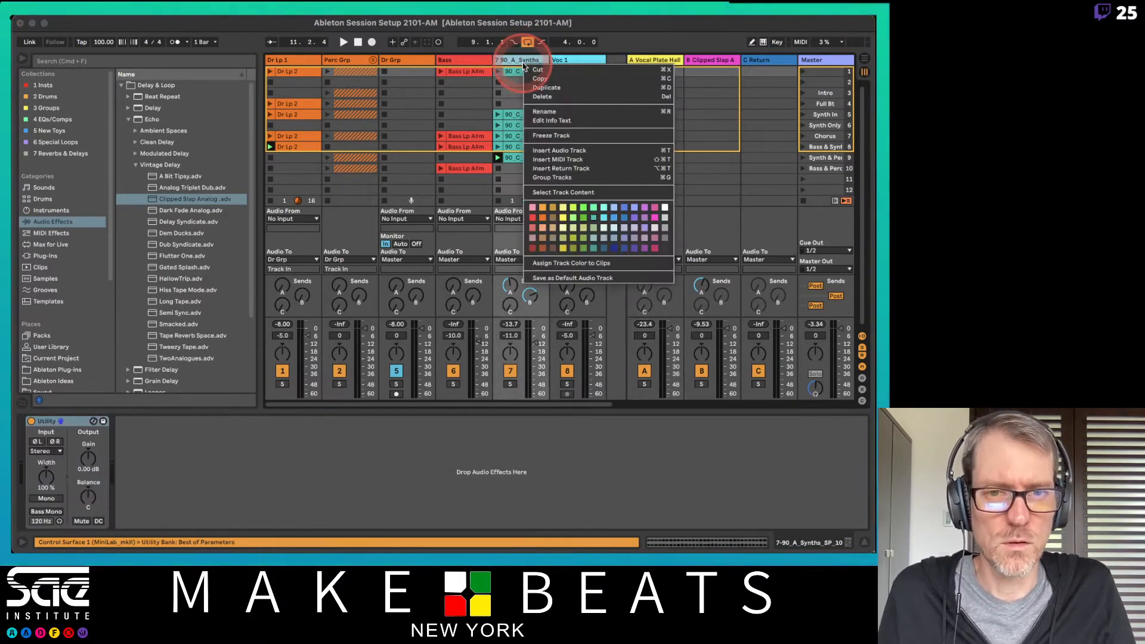
key("Escape")
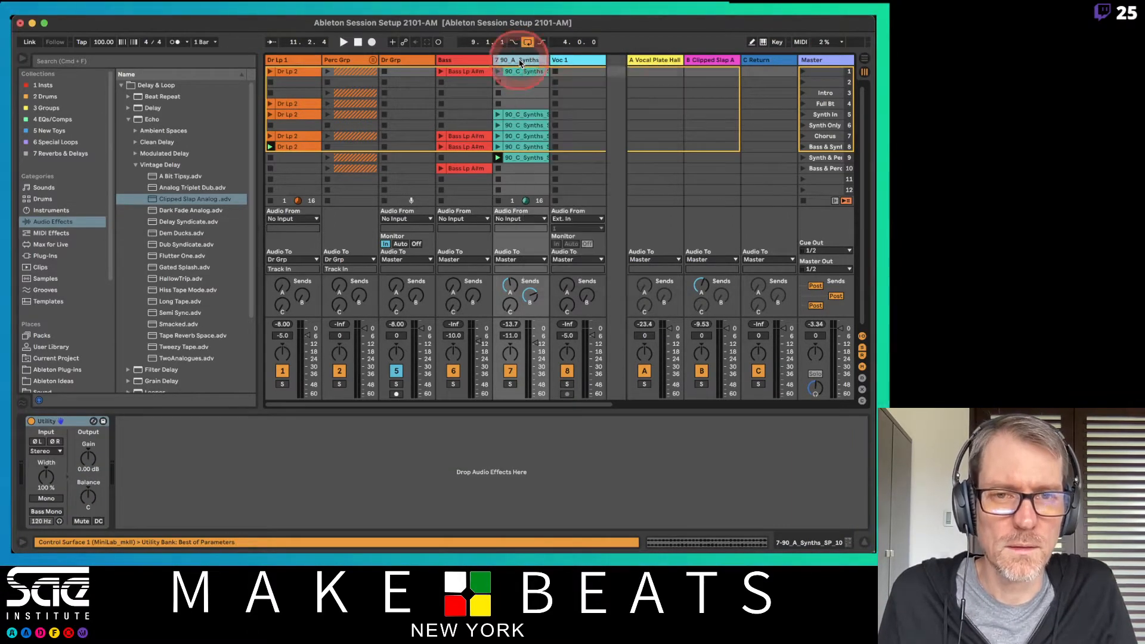
left_click(688, 60)
right_click(706, 62)
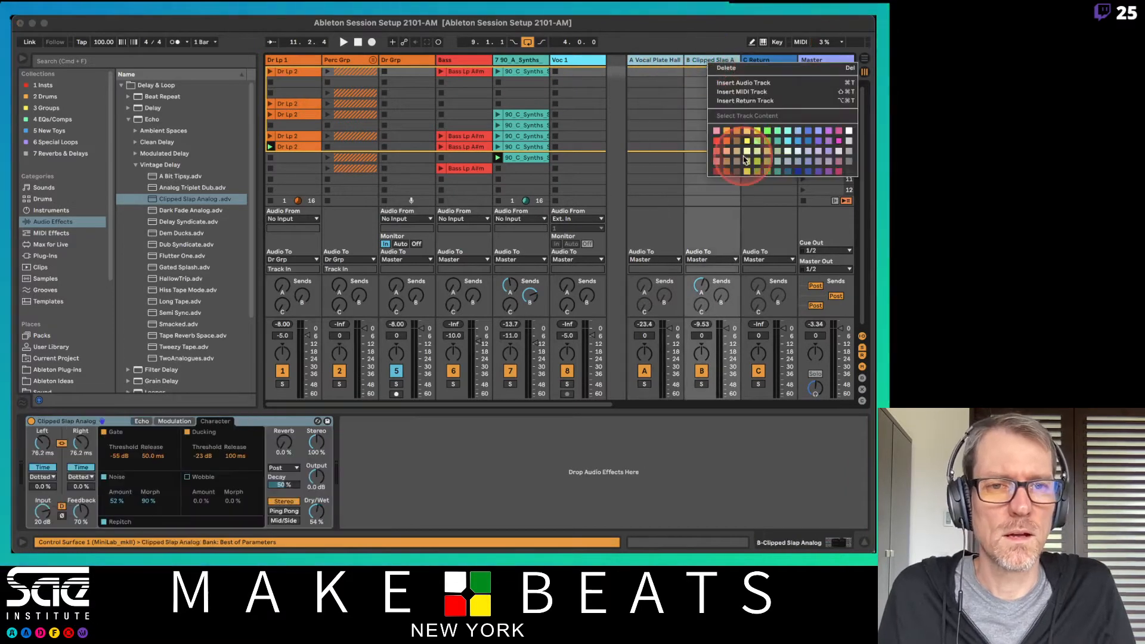
left_click(787, 143)
right_click(708, 63)
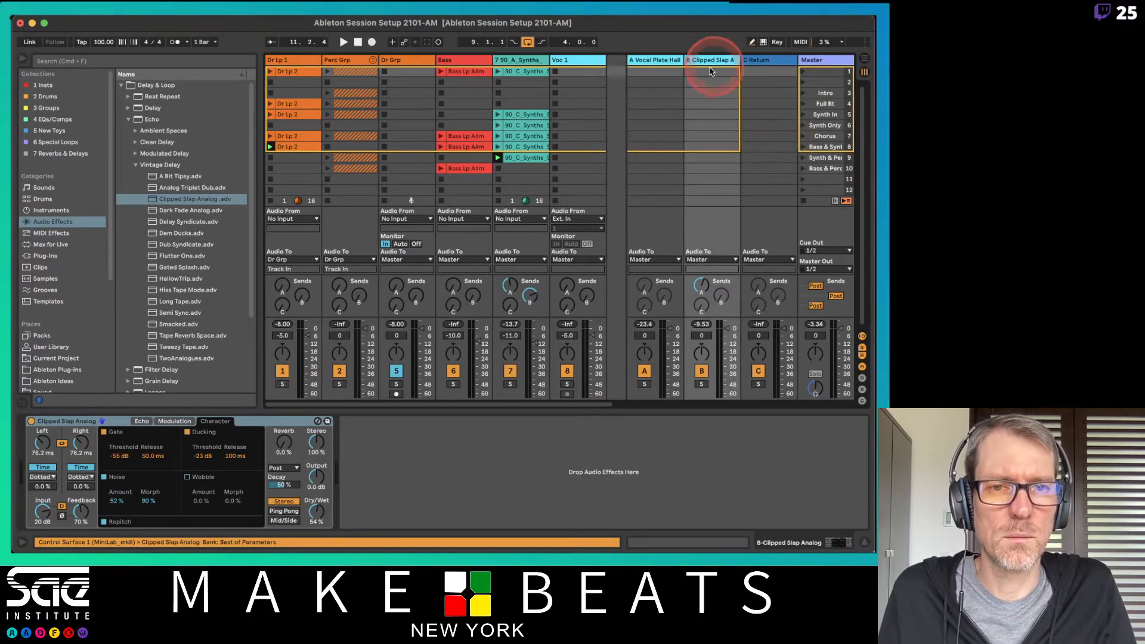
left_click(788, 165)
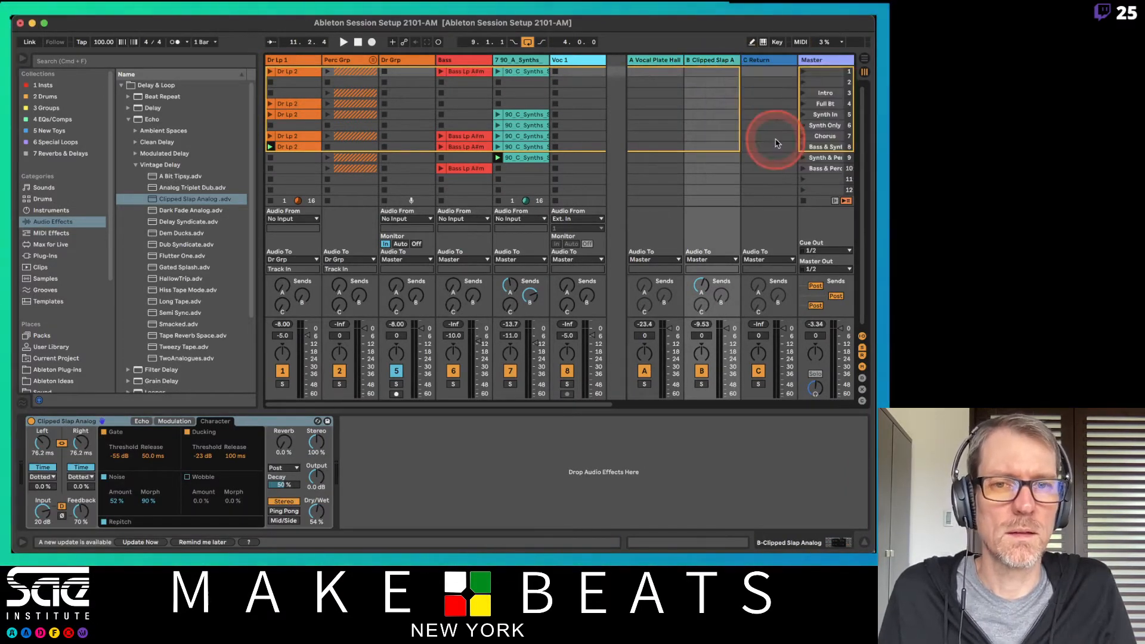
left_click(697, 102)
left_click(709, 381)
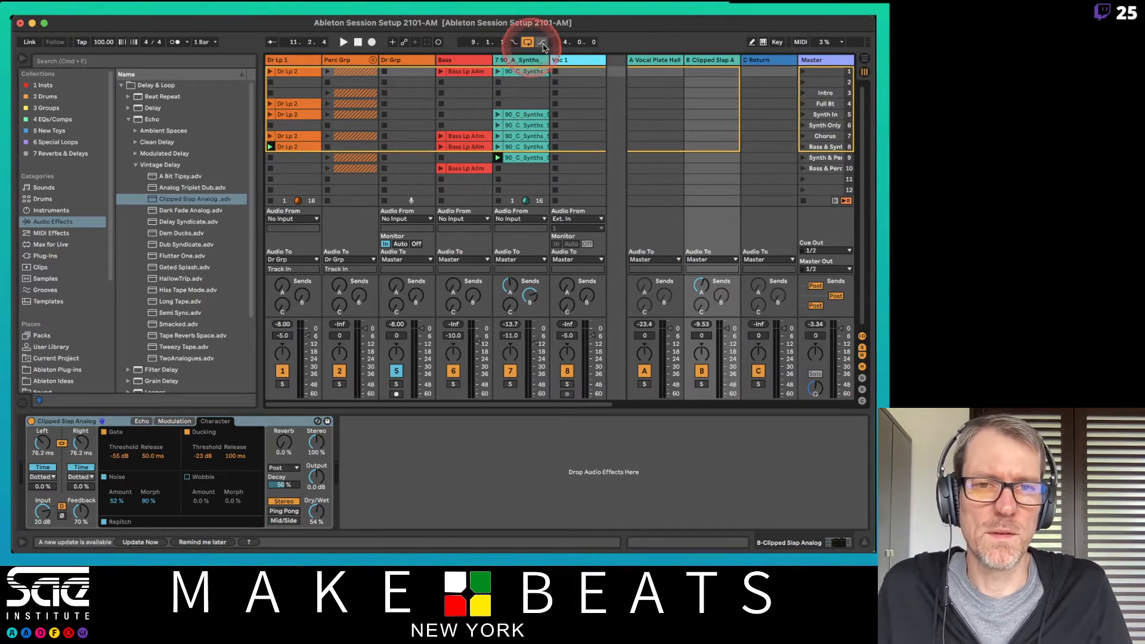
right_click(754, 64)
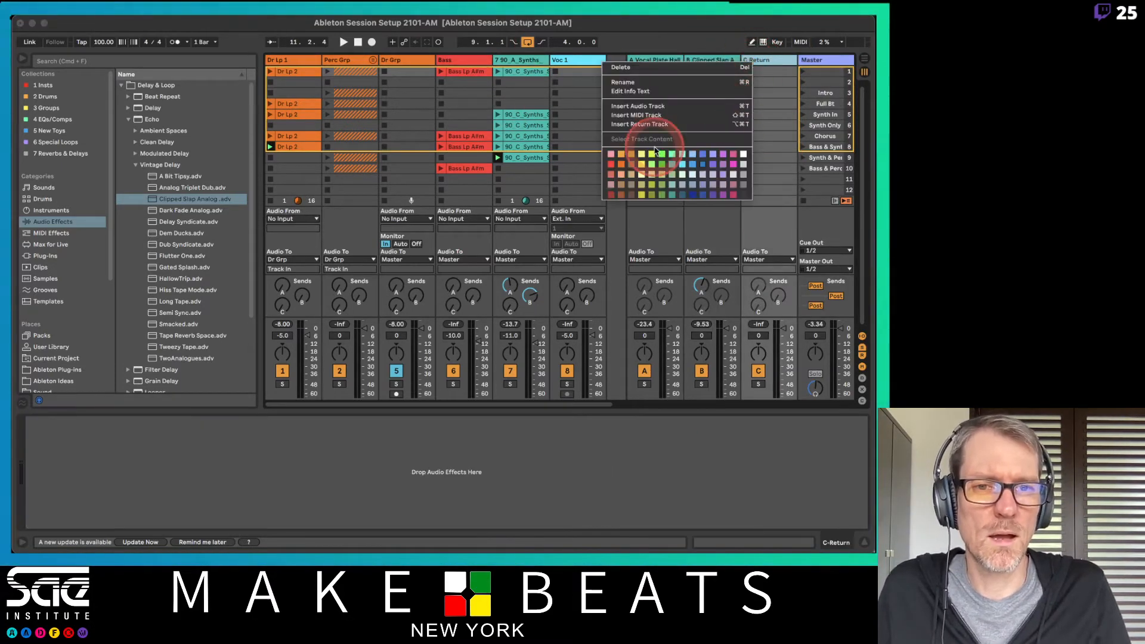
left_click(626, 161)
- Load the Fat Drum Studio preset from the Drums folder of Hybrid Reverb onto return track C
left_click(150, 177)
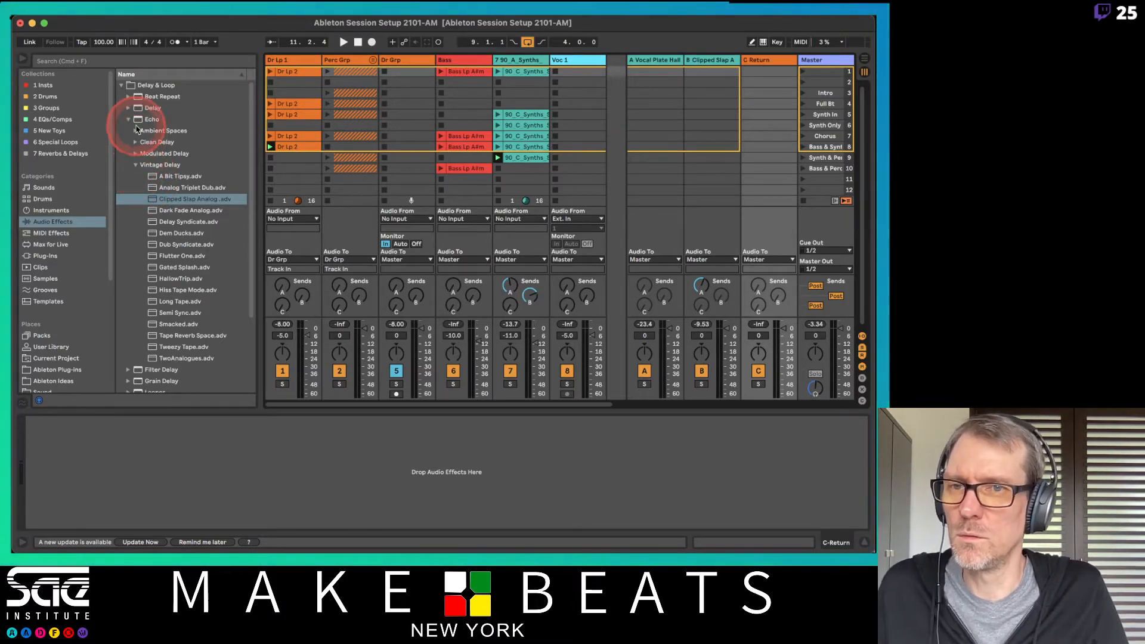
left_click(122, 85)
left_click(123, 154)
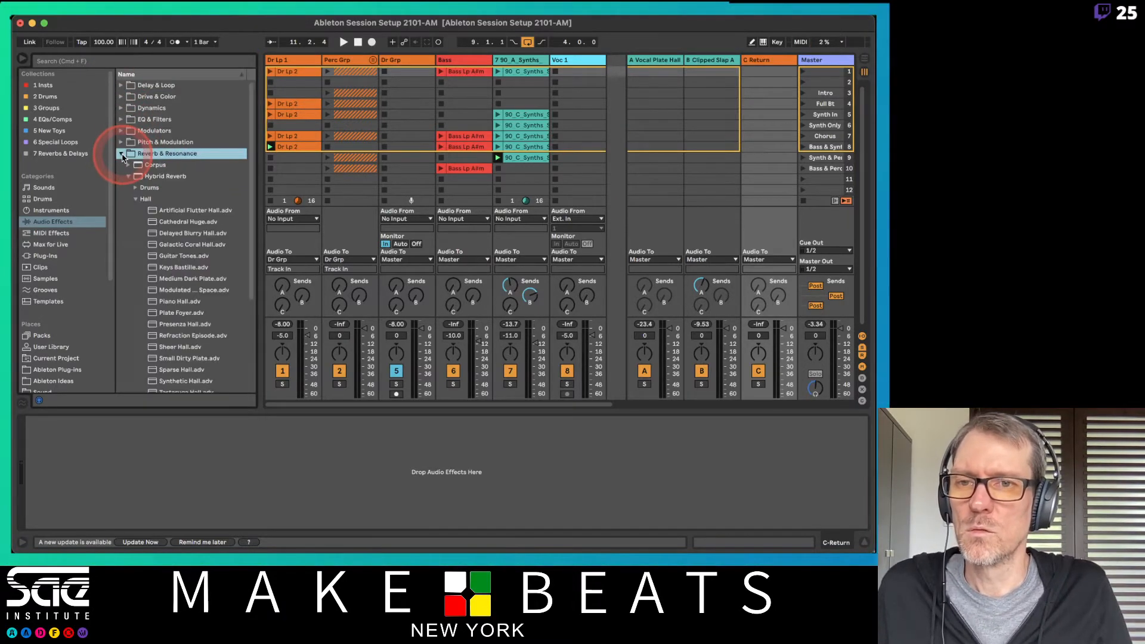
left_click(136, 199)
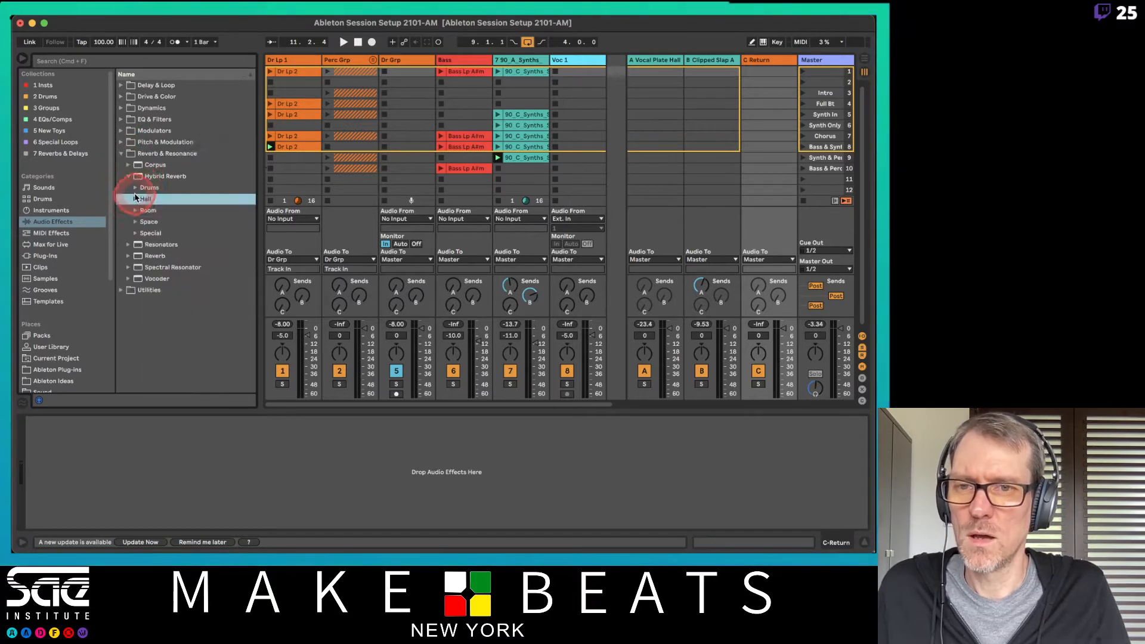
left_click(136, 187)
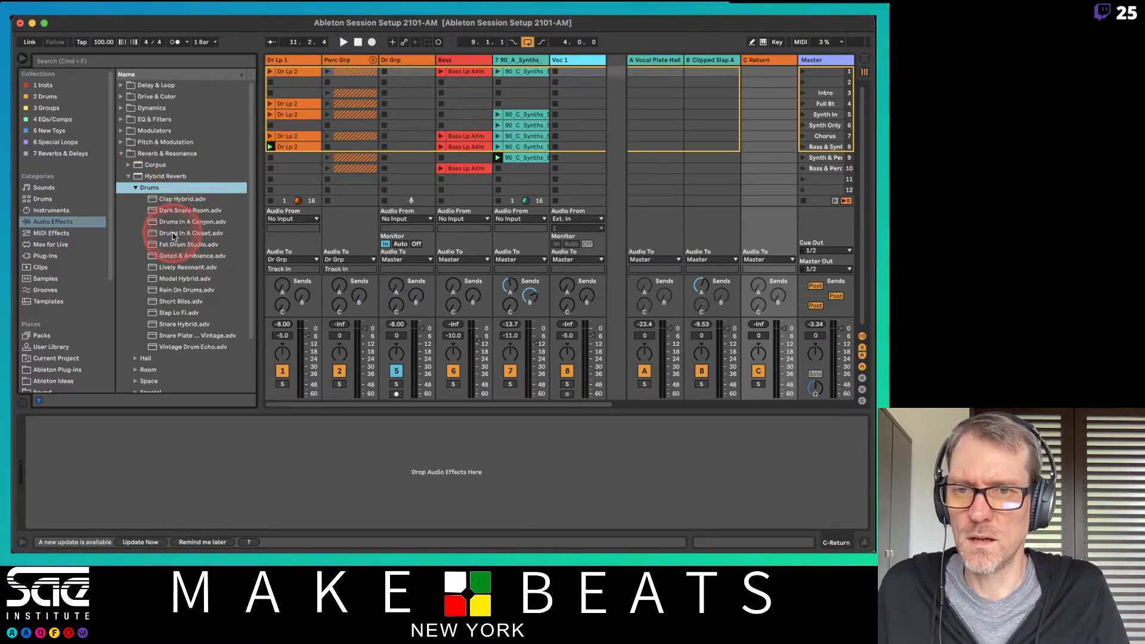
left_click_drag(179, 245, 774, 85)
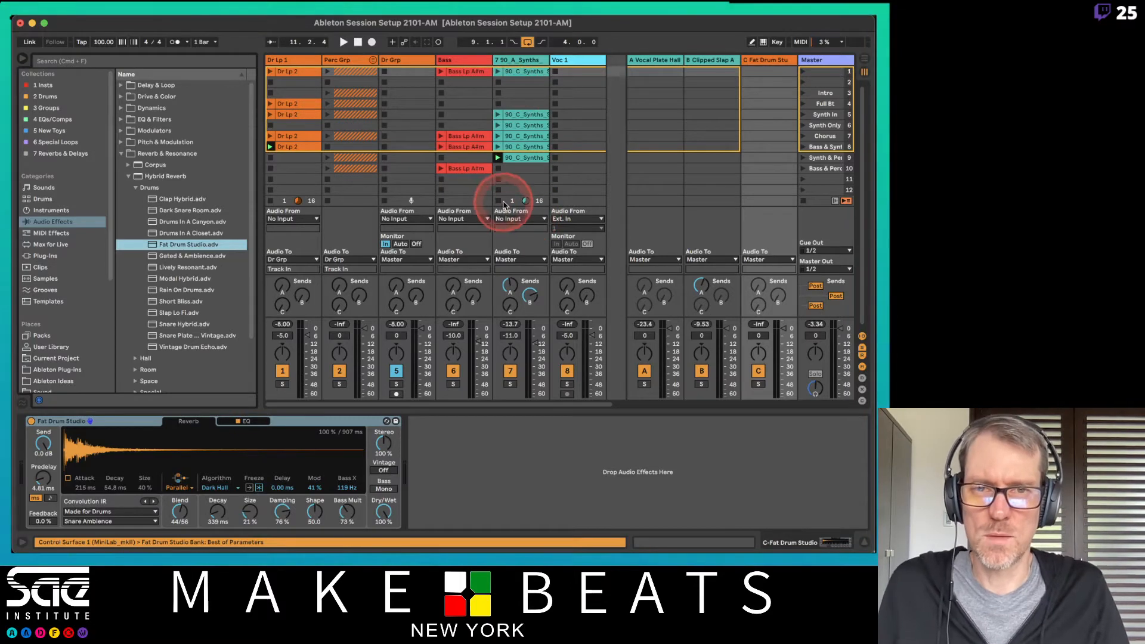
- Start playback and raise send C on the Dr Lp 1 track to about -6.7 dB
key("space")
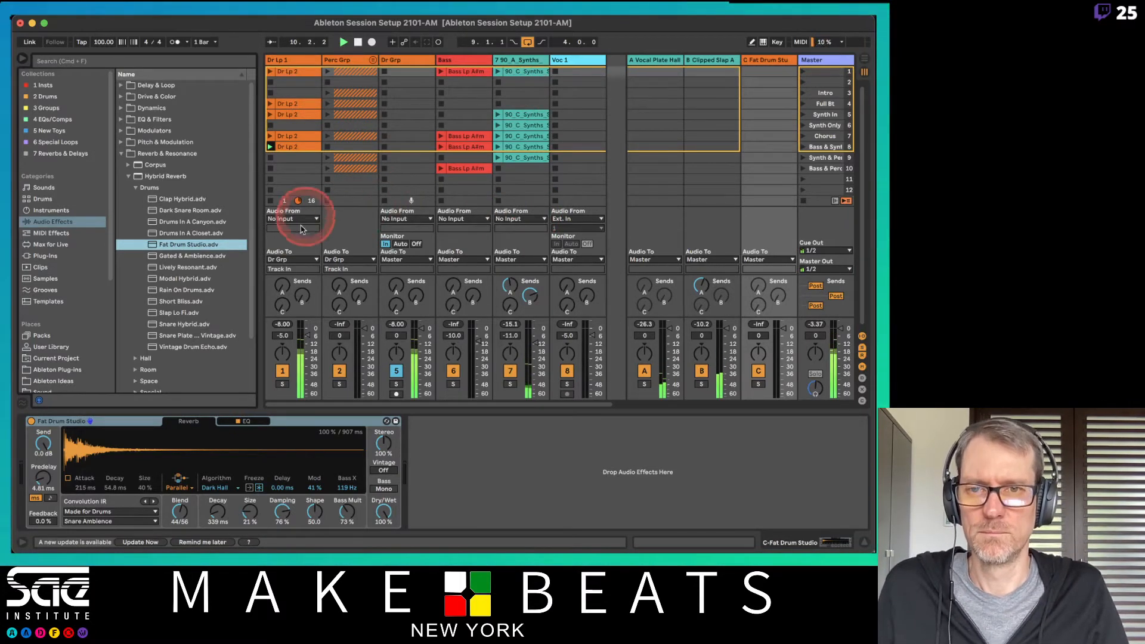
left_click_drag(284, 309, 283, 304)
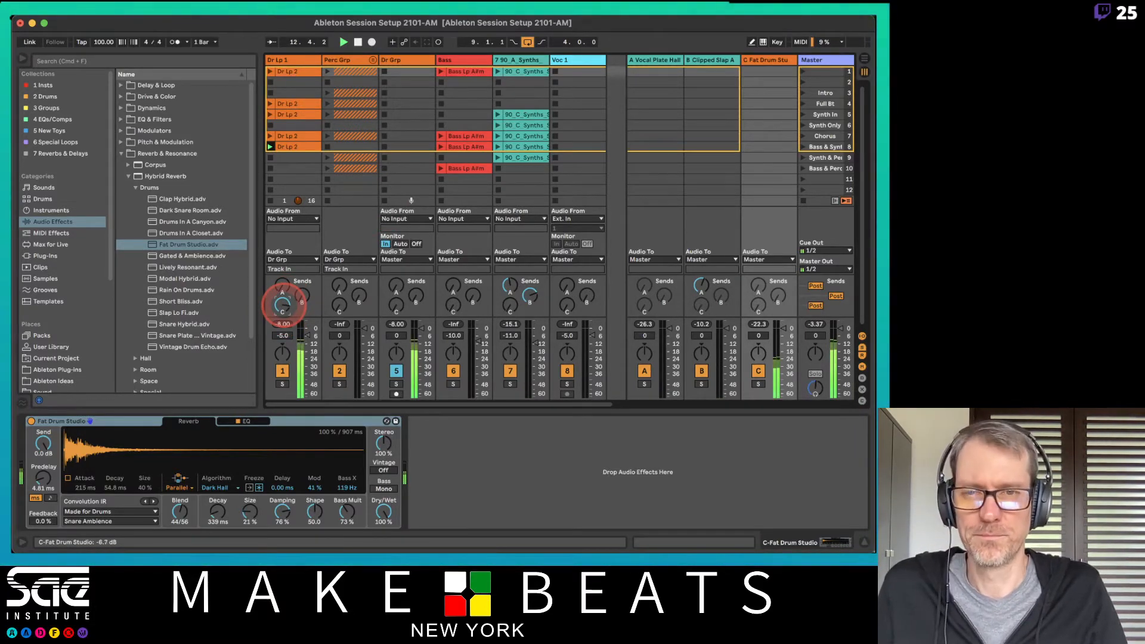
- Unfold Perc Grp and launch its clips in scene 9, raising the group's send C to about -2.0 dB during playback
left_click(373, 61)
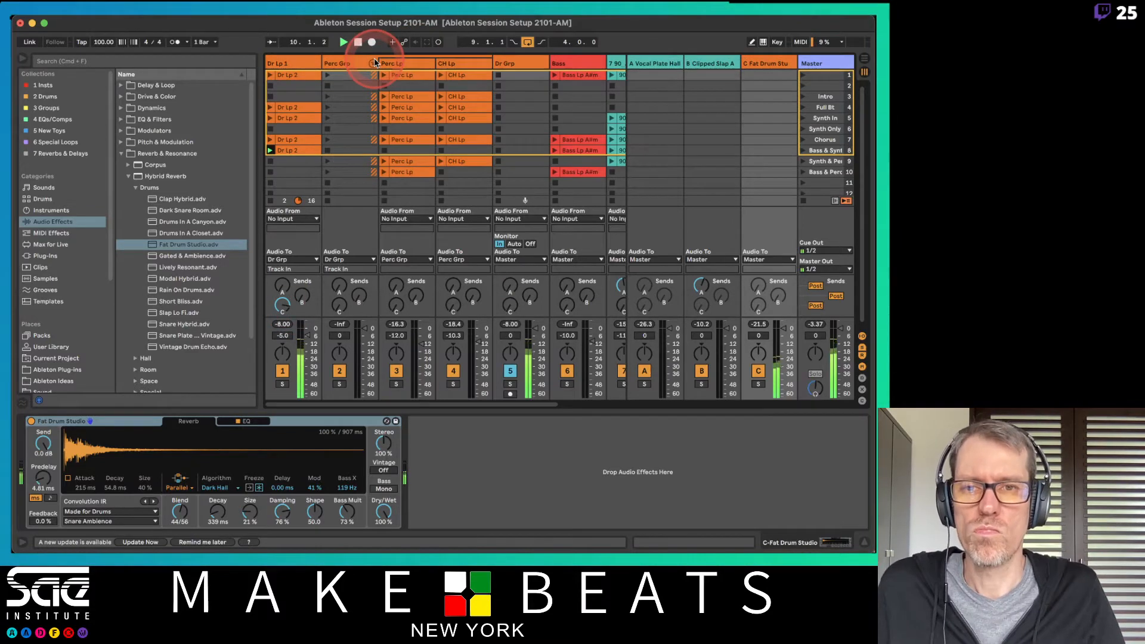
left_click(327, 165)
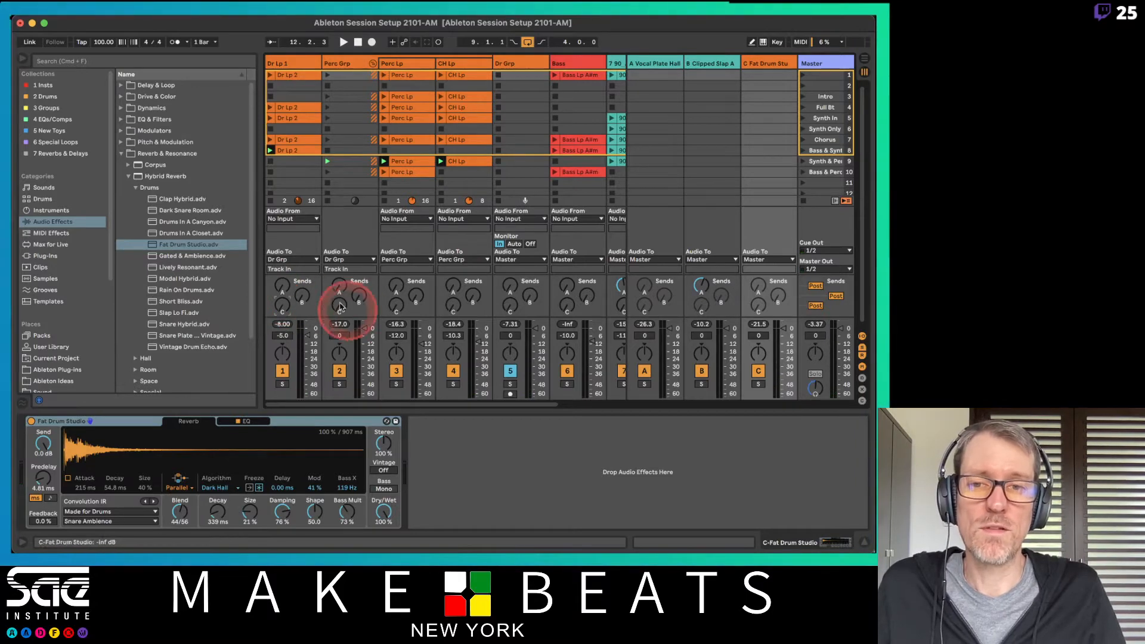
left_click(347, 63)
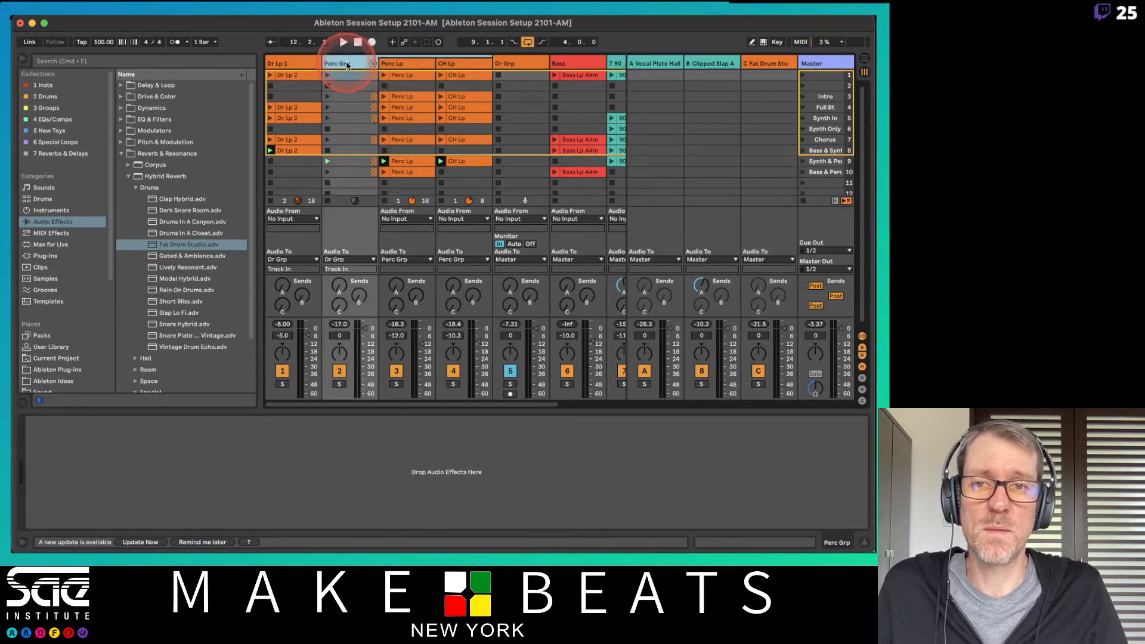
key("space")
left_click_drag(339, 304, 340, 307)
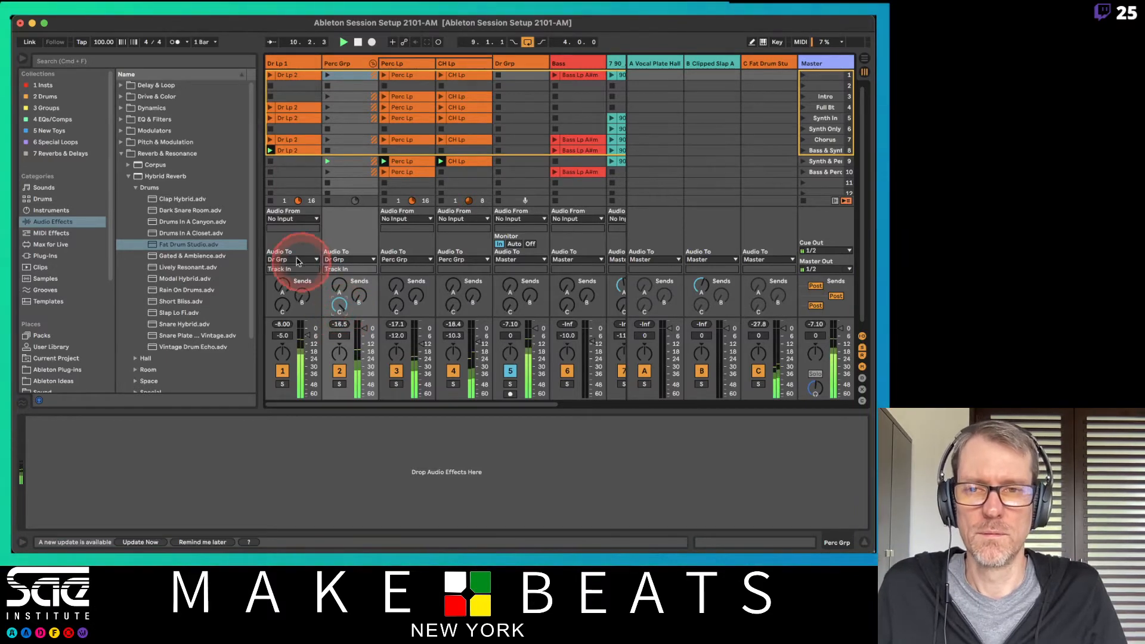
left_click(339, 305)
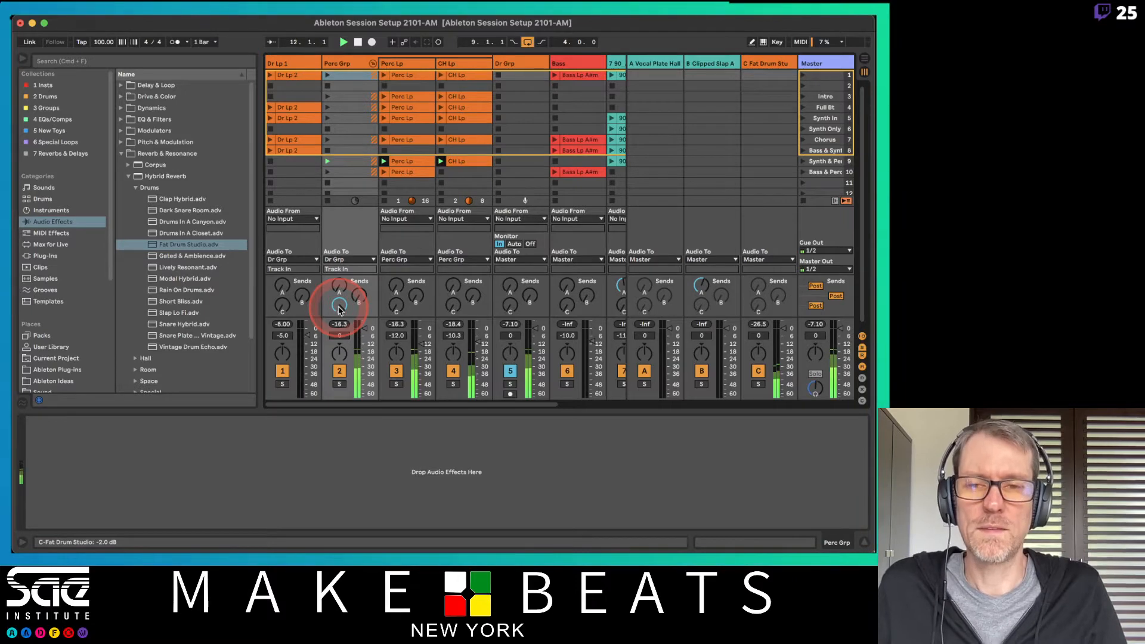
- Try send C on the Perc Lp track and set send C on the CH Lp track to about -16.0 dB
left_click(397, 304)
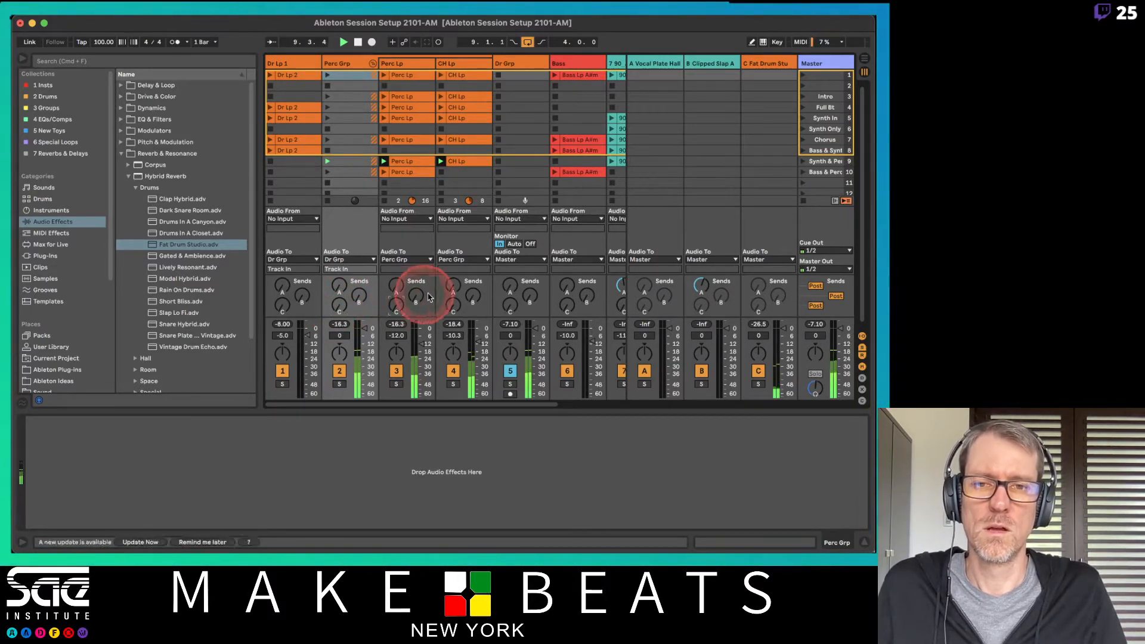
left_click(453, 304)
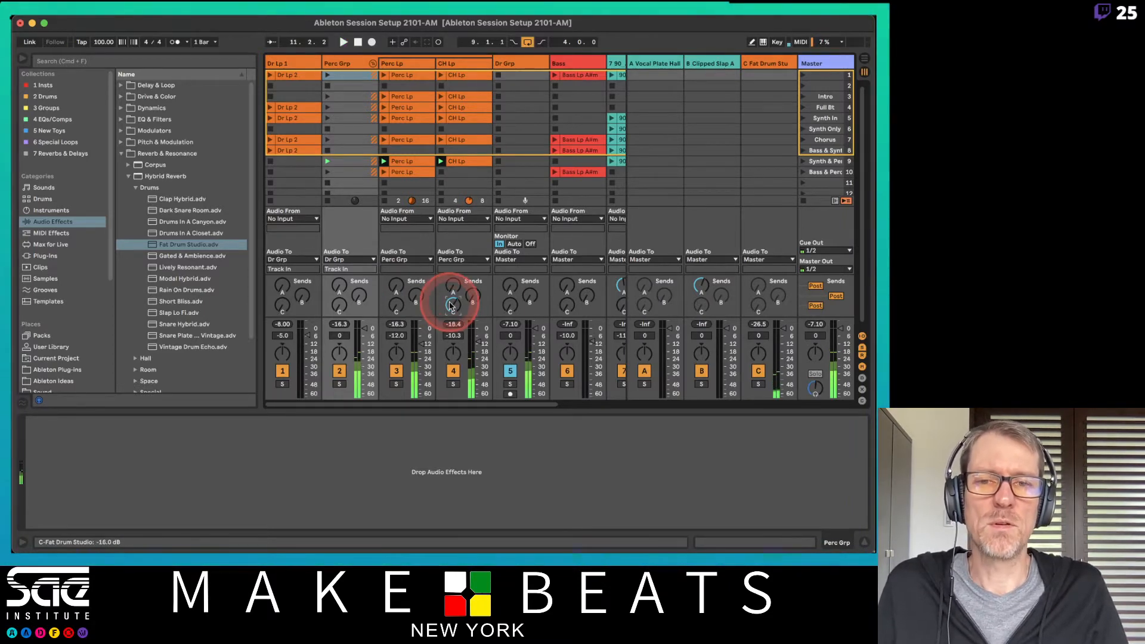
left_click(398, 139)
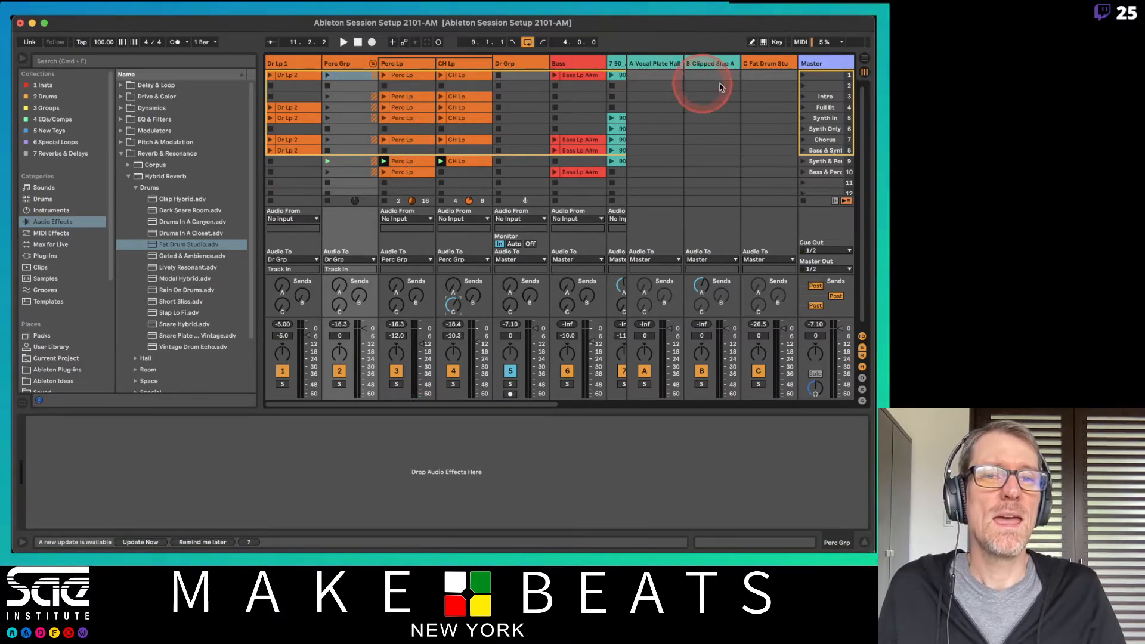
left_click(762, 64)
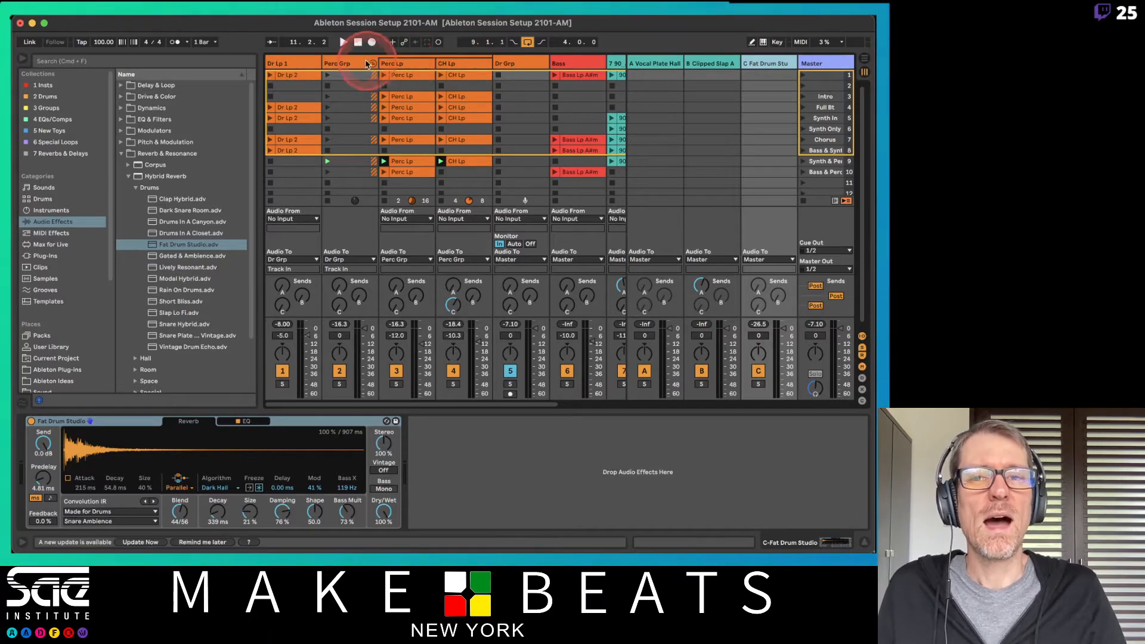
left_click(339, 63)
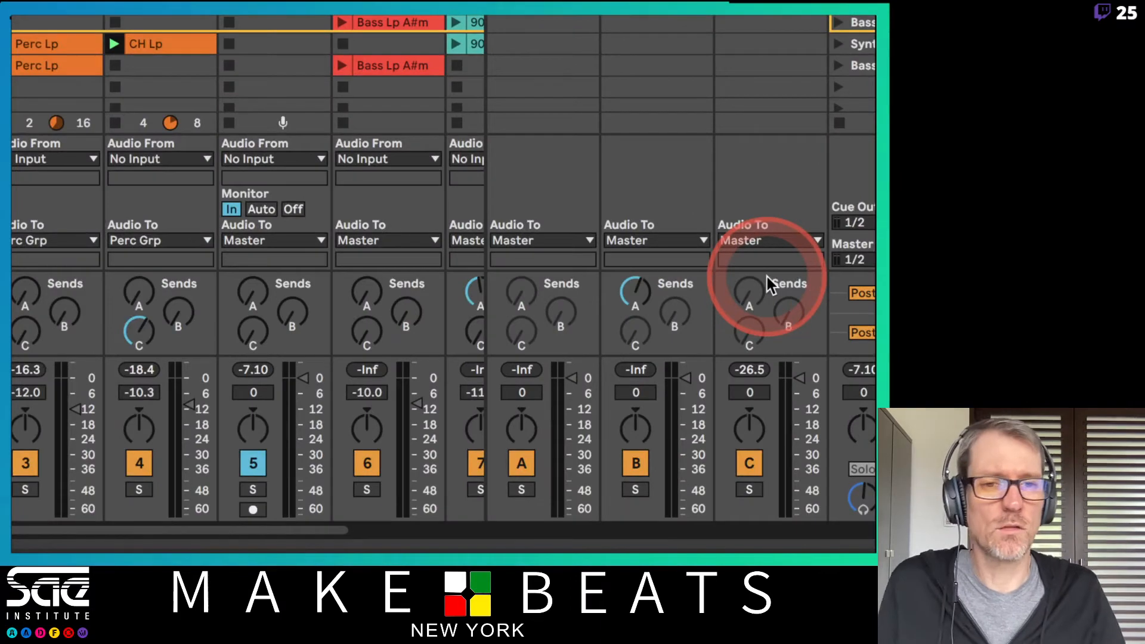
- Check the available output destinations for return track C and keep Master as its output
left_click(764, 241)
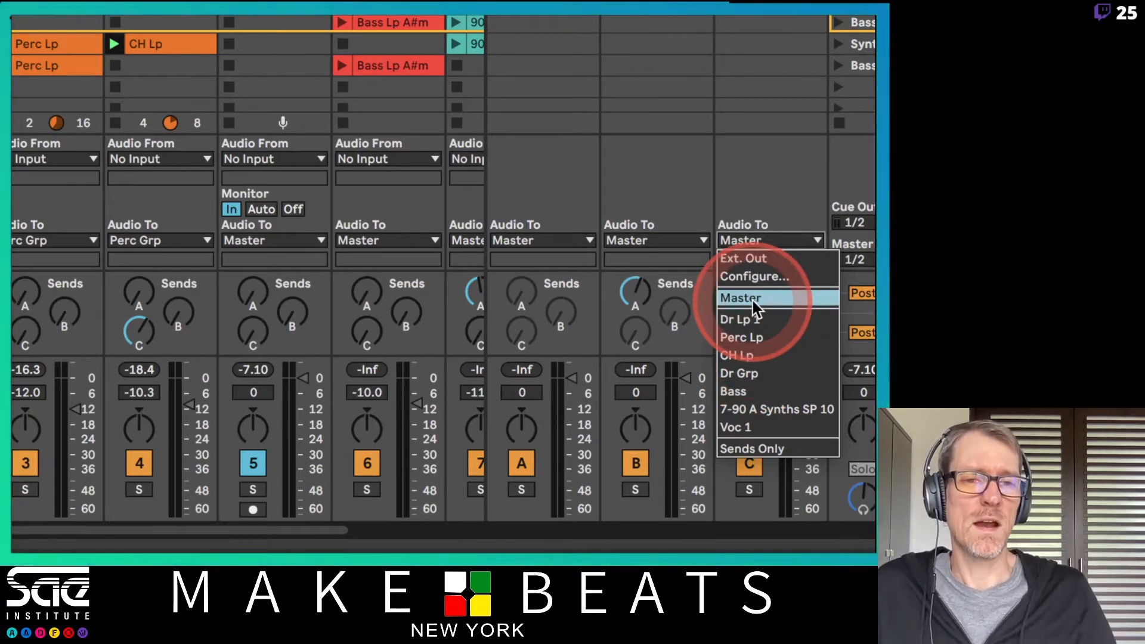
left_click(752, 170)
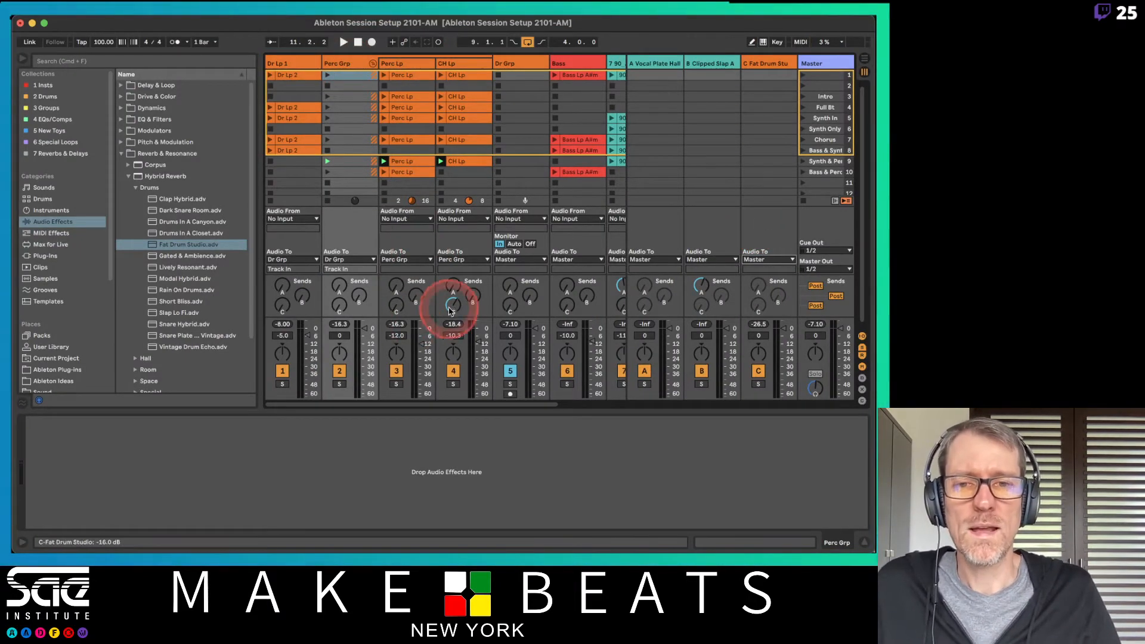
- Raise send C on Dr Lp 1 and play its Dr Lp 2 clip in scene 8 with return track C selected
left_click_drag(282, 303, 283, 304)
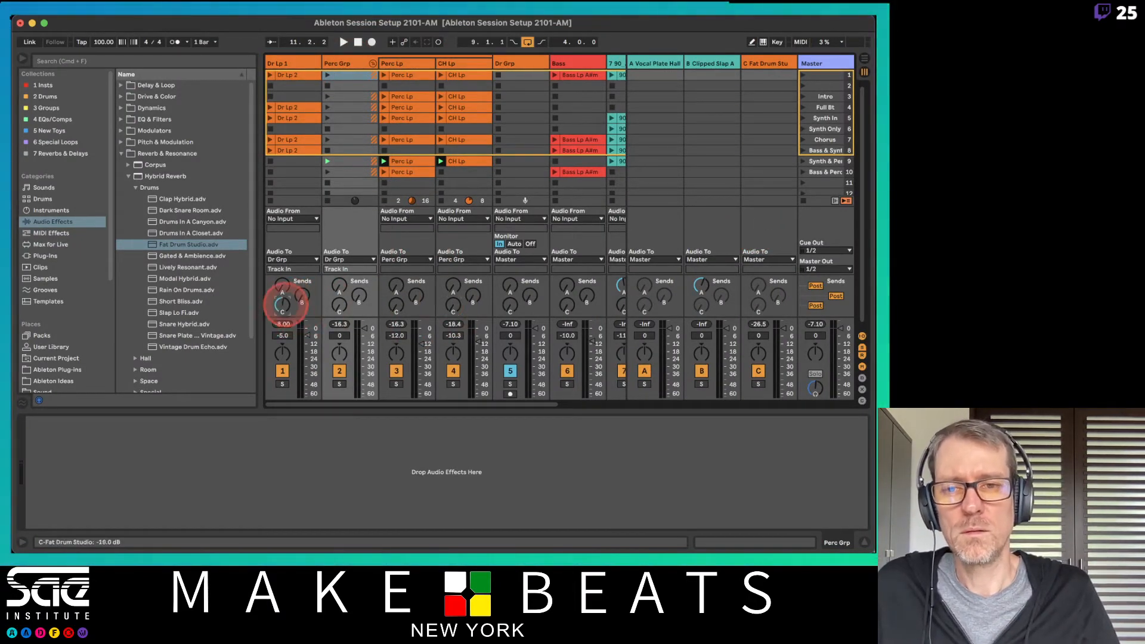
left_click(534, 62)
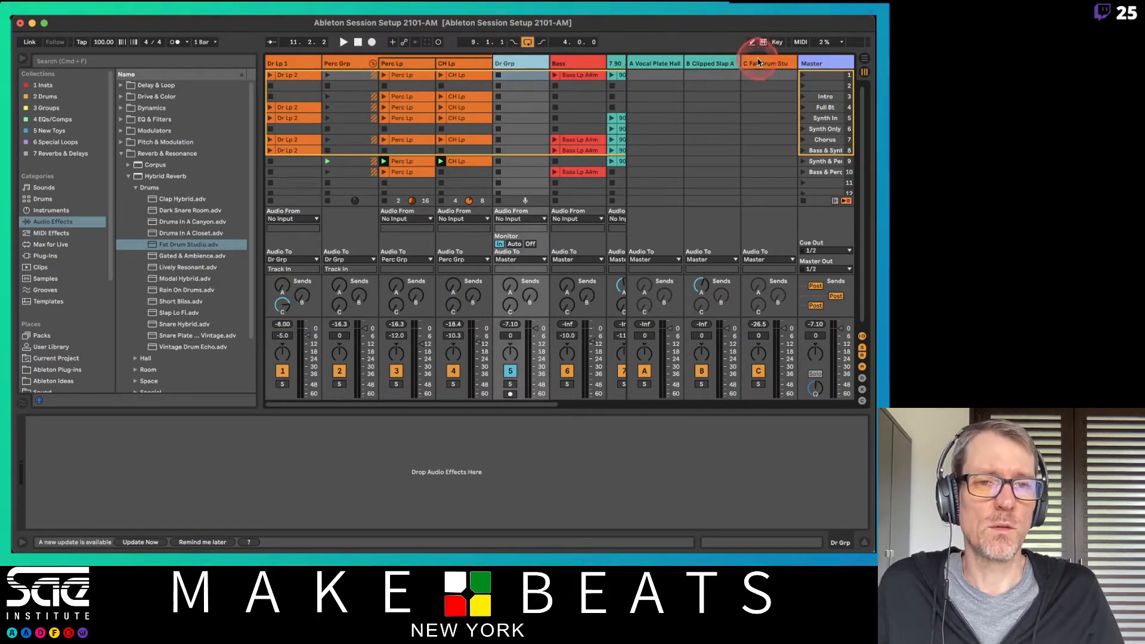
left_click(763, 62)
key("space")
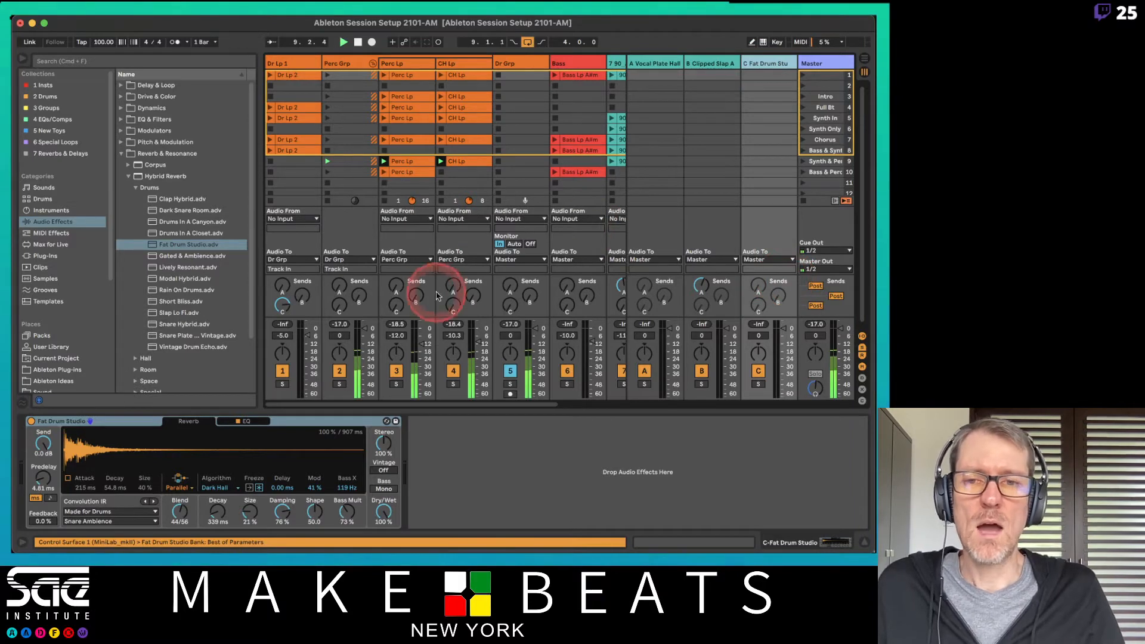
left_click(270, 150)
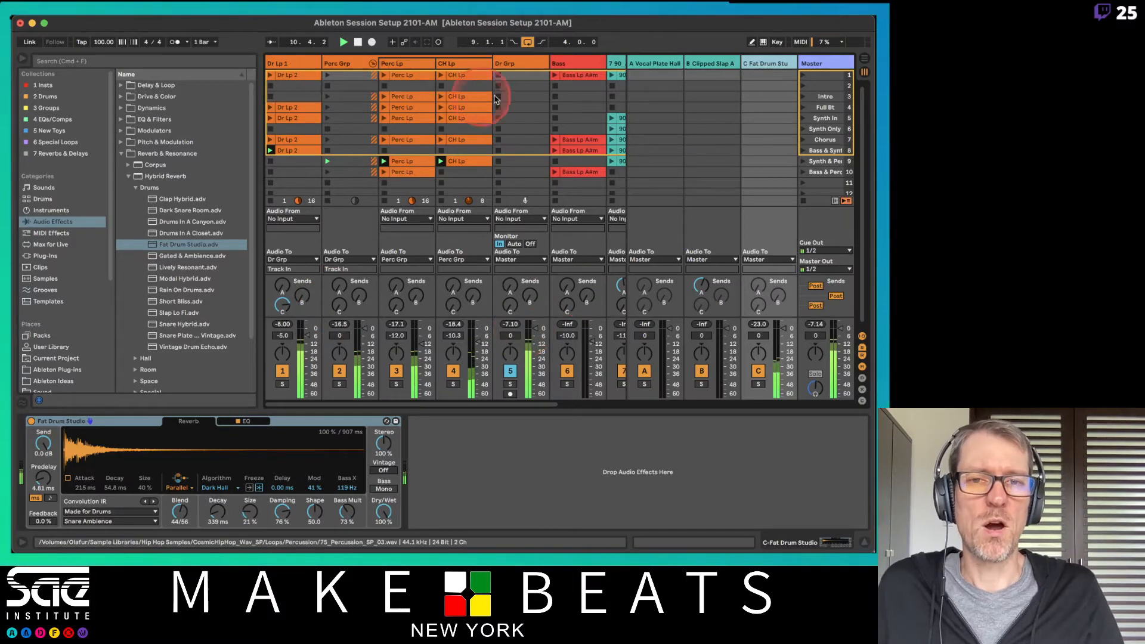
- Fade Dr Grp's volume down during playback to hear return C separately, and restore the volume to 0 dB
left_click_drag(529, 329, 529, 388)
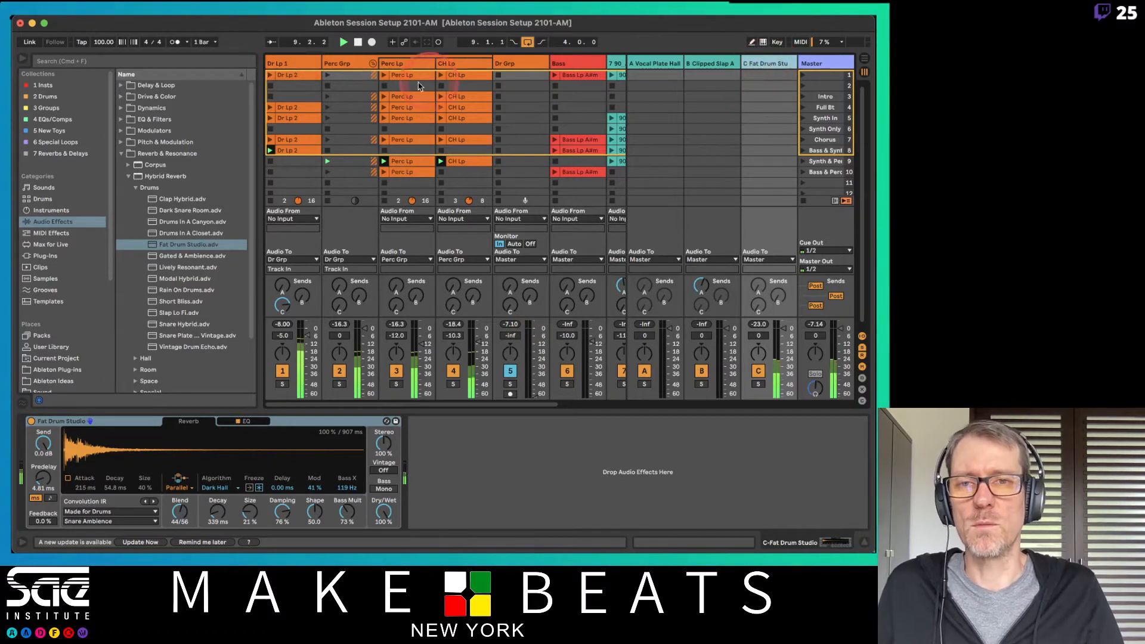
left_click(287, 64)
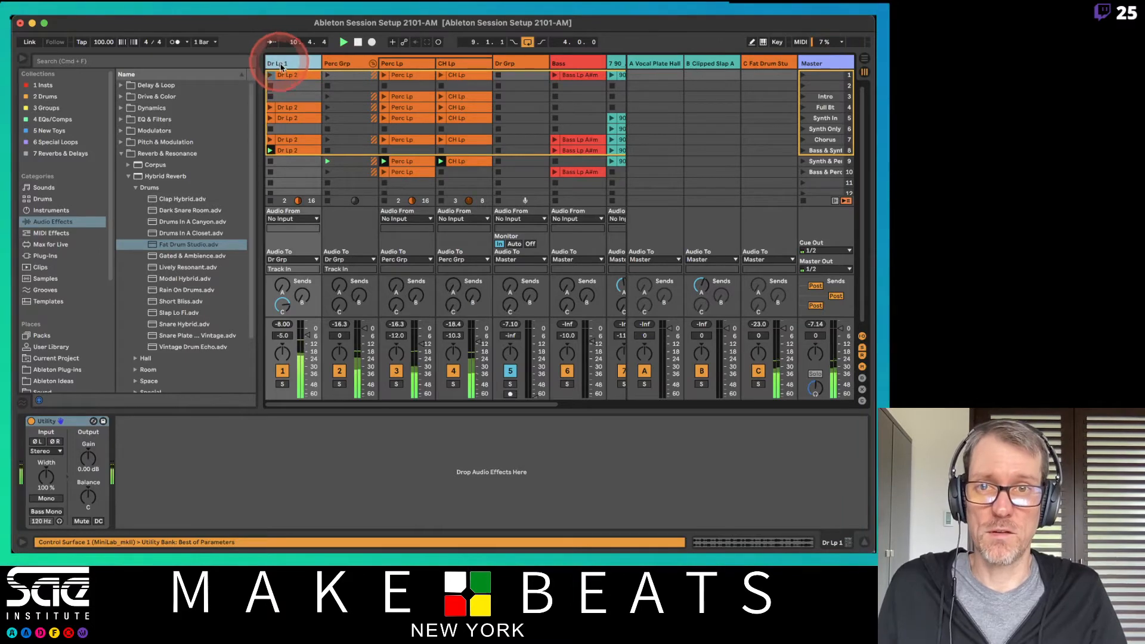
left_click(282, 305)
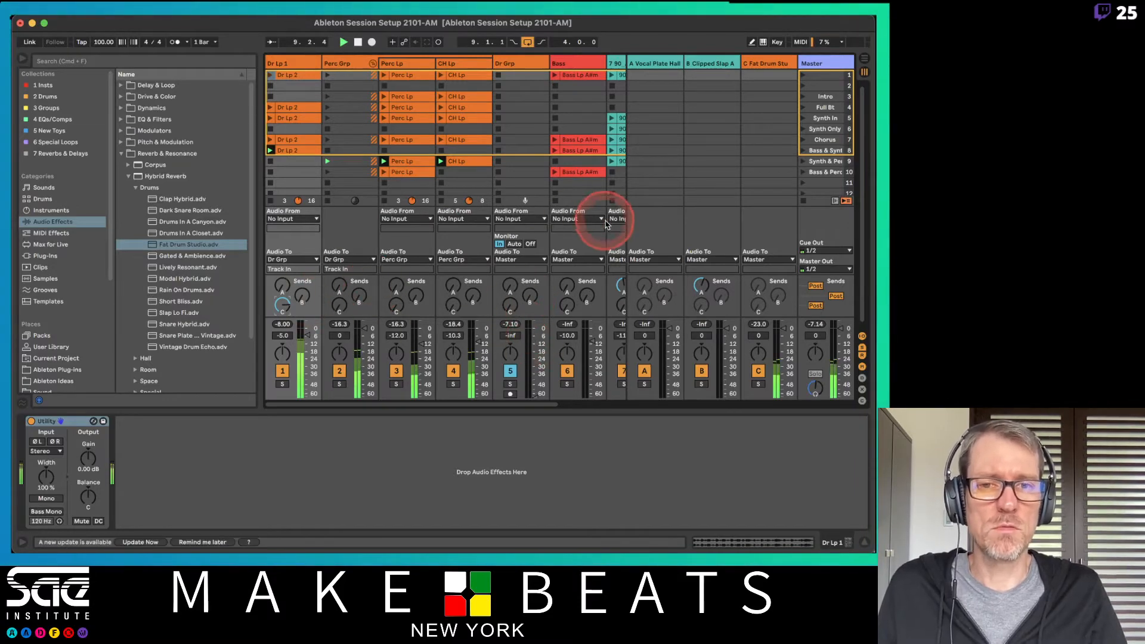
left_click(519, 63)
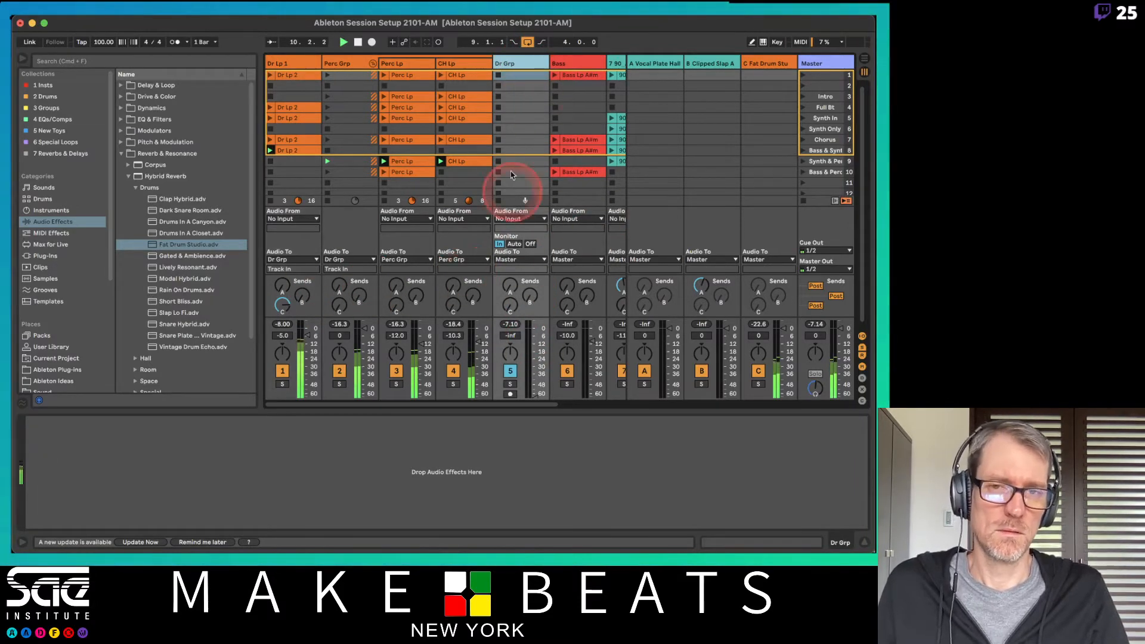
left_click_drag(529, 332, 533, 339)
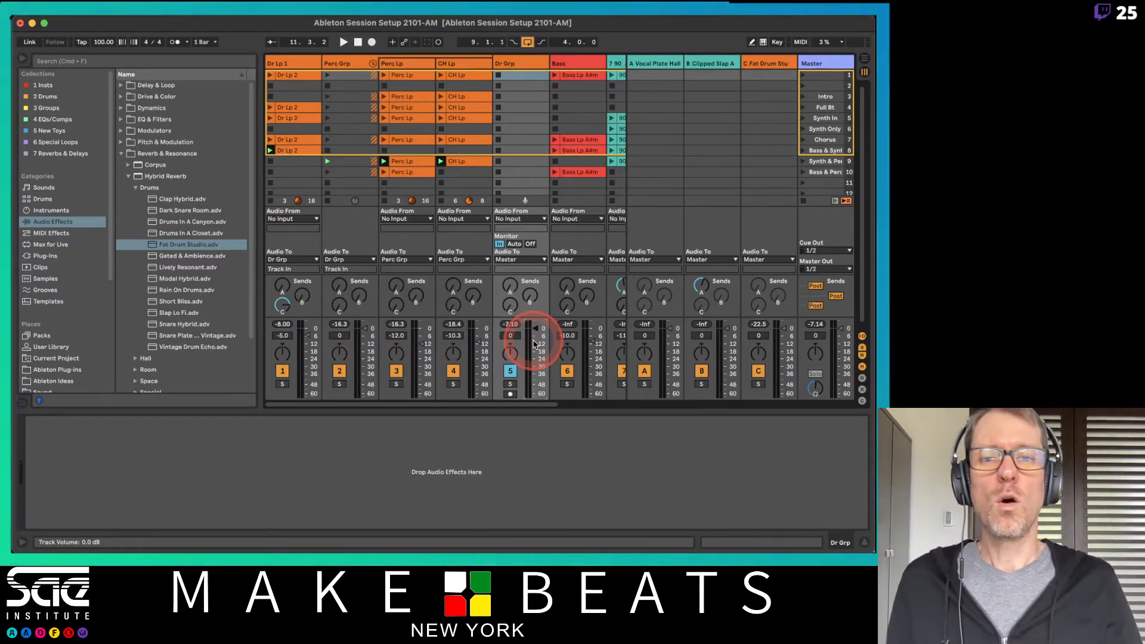
- Route the output of return track C to Dr Grp
left_click(767, 64)
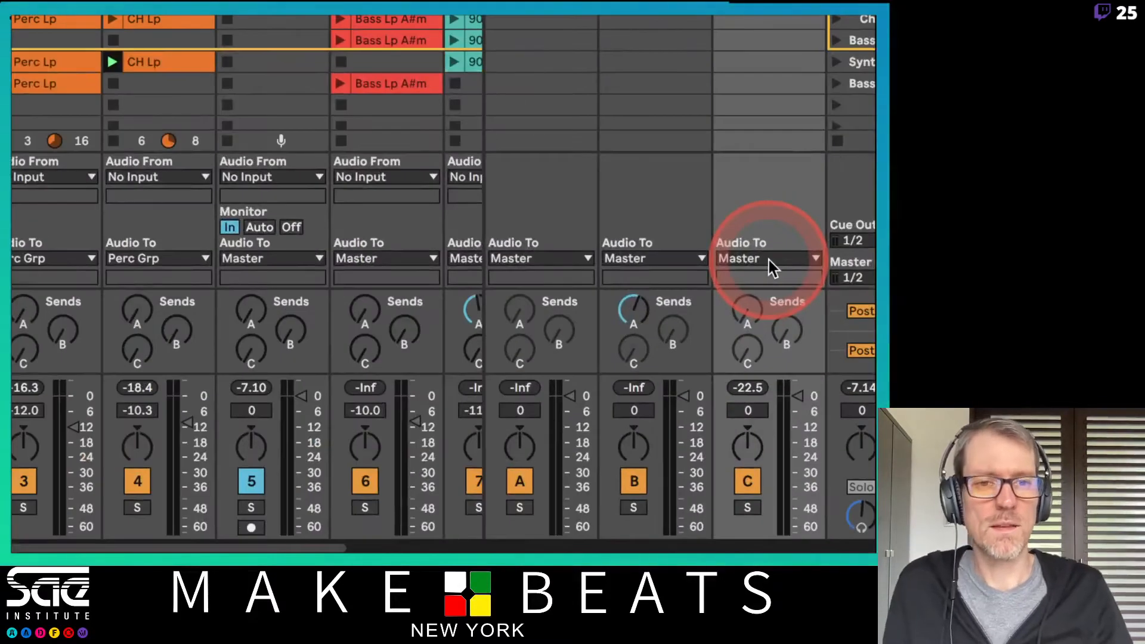
left_click(768, 260)
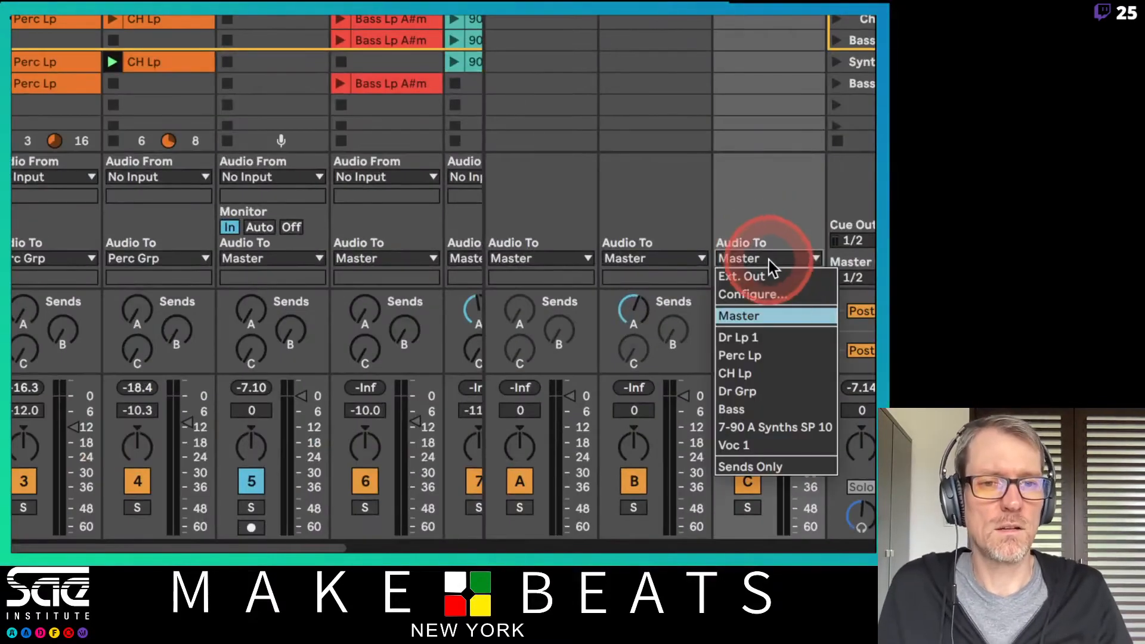
left_click(749, 392)
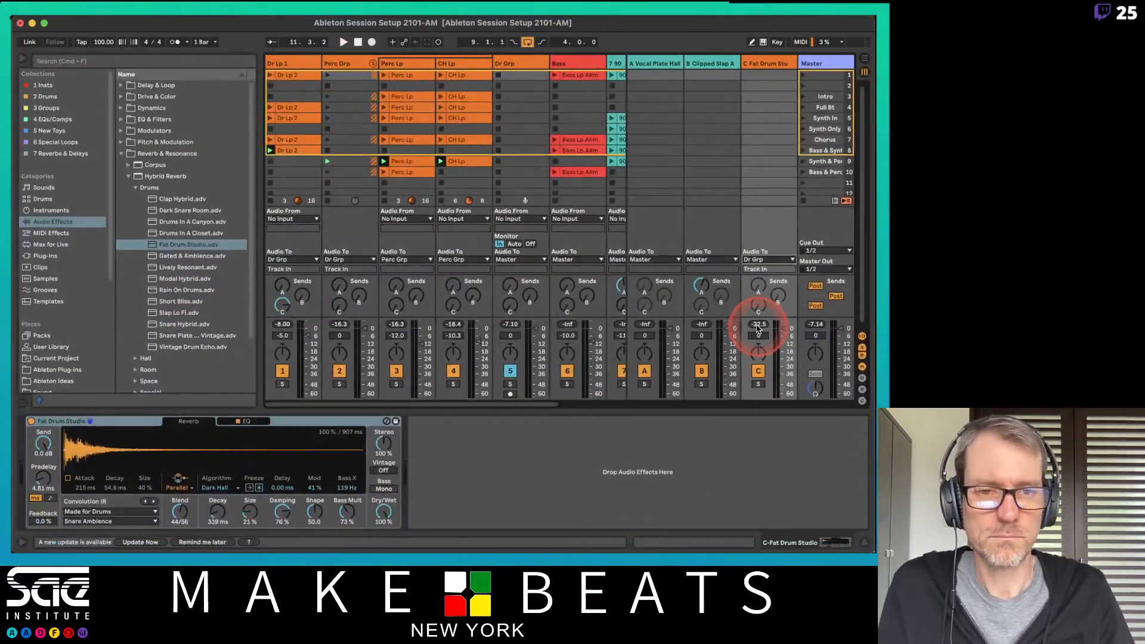
- Raise send C on Dr Lp 1 to 0.0 dB and test fading Dr Grp's volume during playback, resetting it to 0.0 dB
left_click_drag(535, 328, 534, 335)
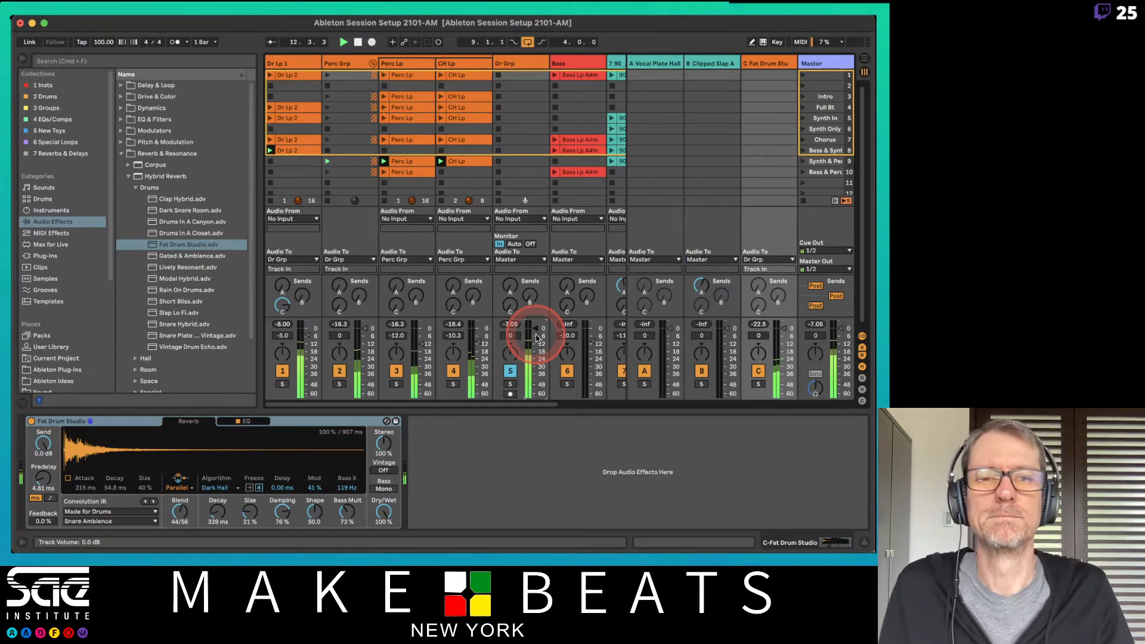
left_click(282, 305)
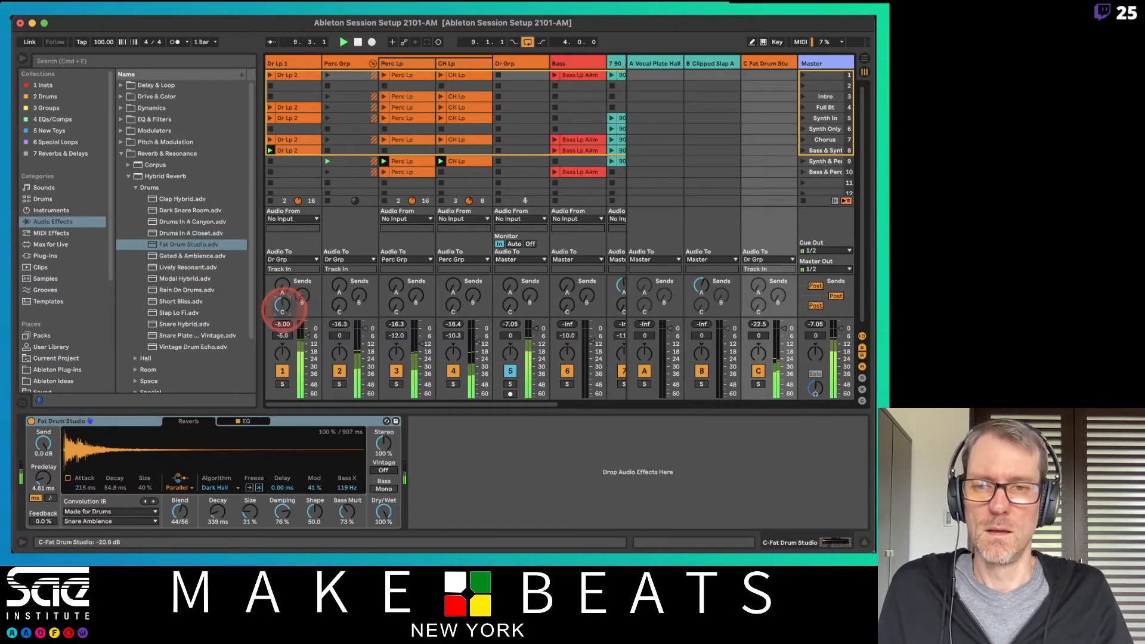
left_click_drag(283, 306, 286, 310)
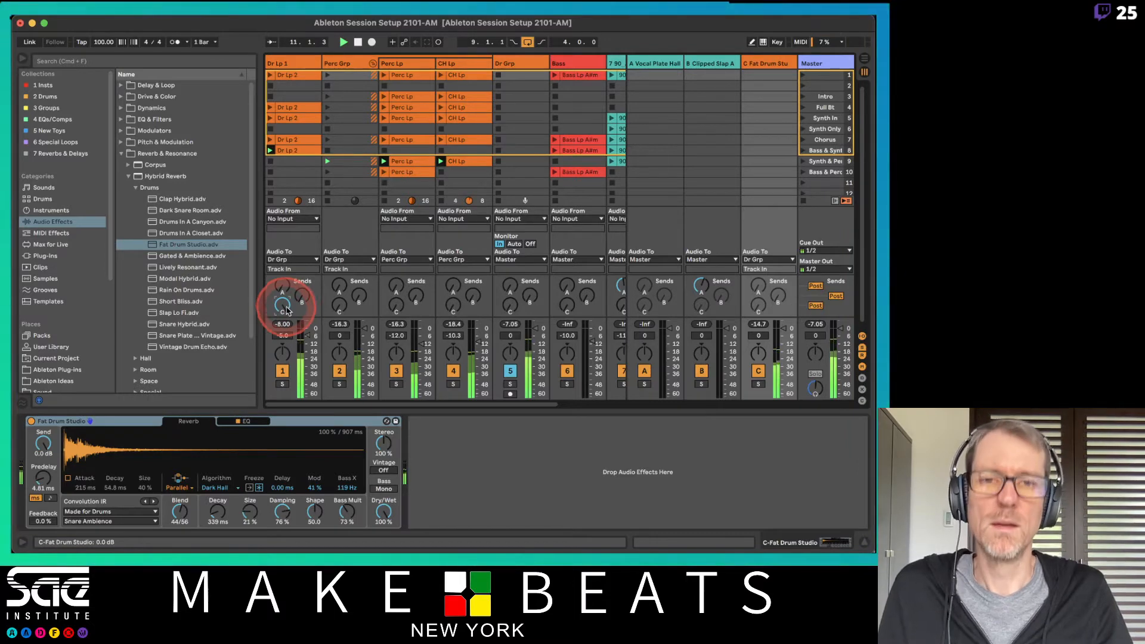
left_click_drag(537, 329, 530, 334)
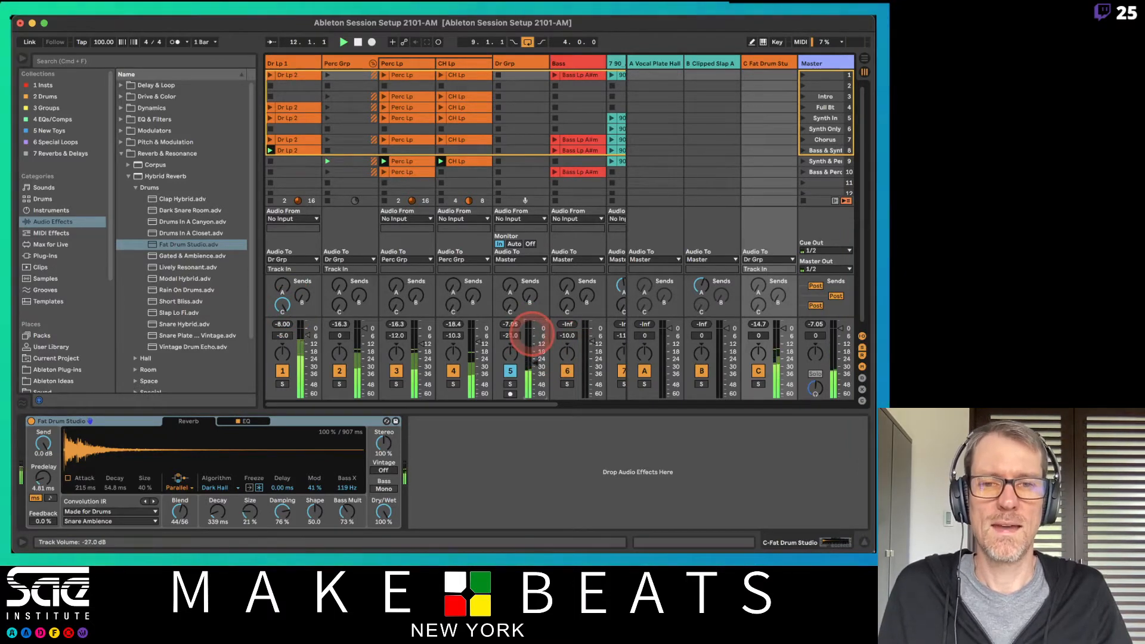
double_click(530, 334)
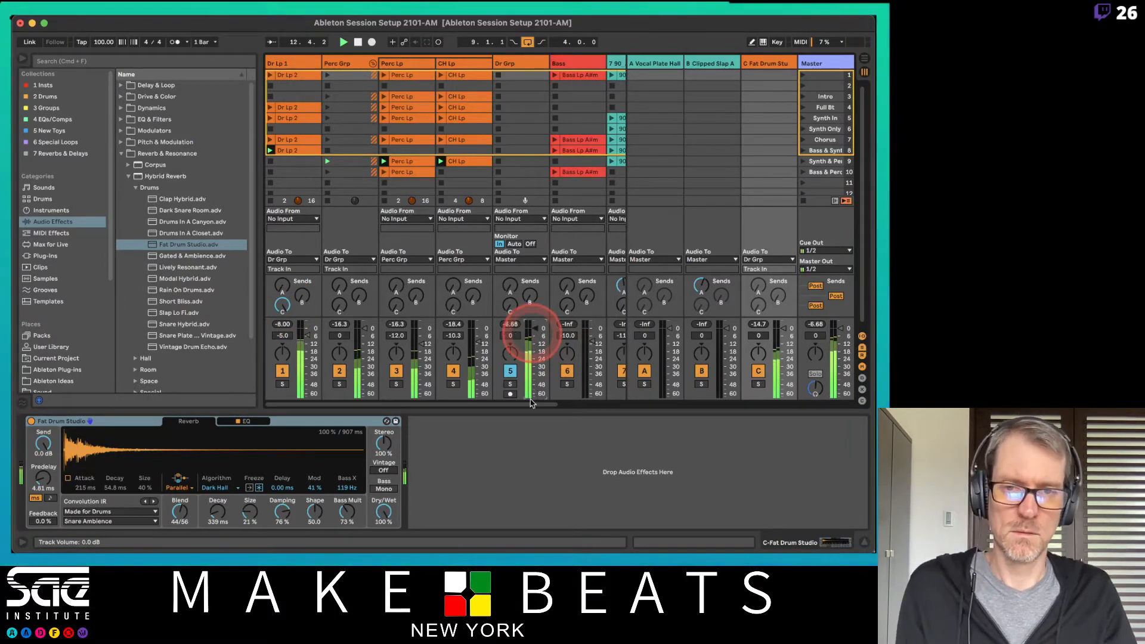
- Reduce send C on Dr Lp 1 and raise send C on Perc Grp to a moderate level during playback
left_click(288, 304)
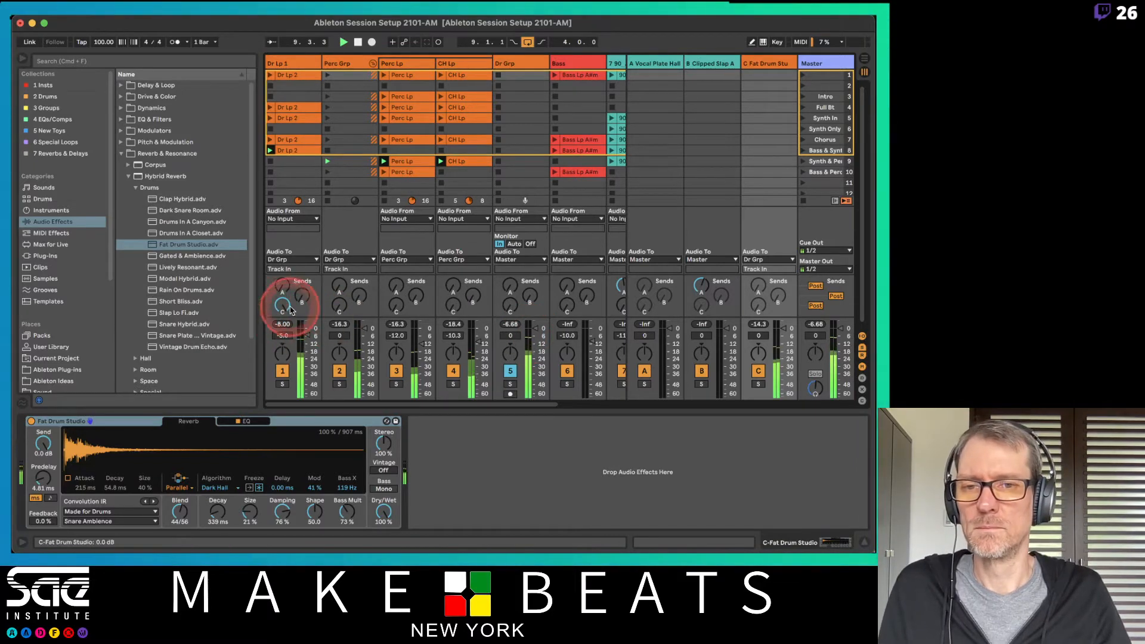
left_click_drag(291, 310, 339, 310)
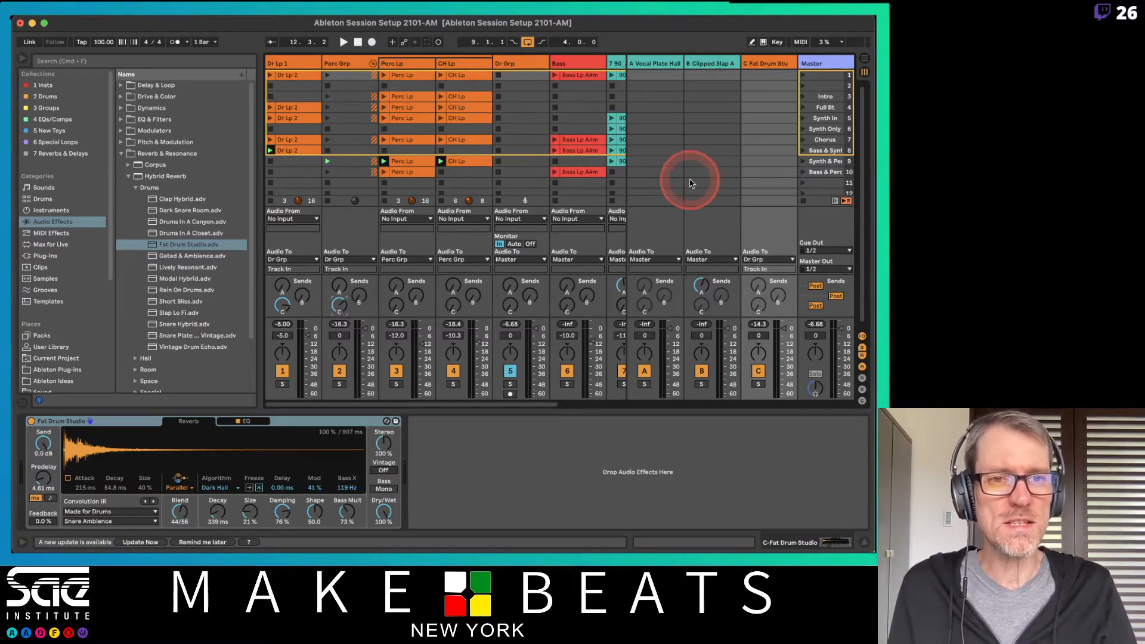
- Rename the 7-90_A_Synths track as Synth Lp
scroll(507, 137, "right", 5)
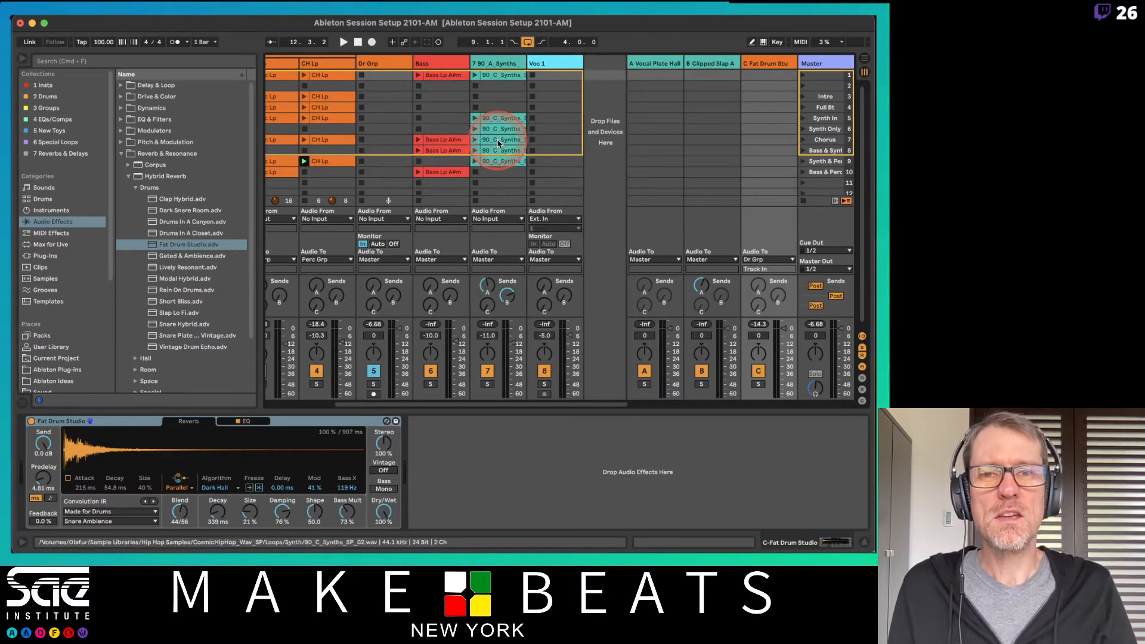
left_click(498, 66)
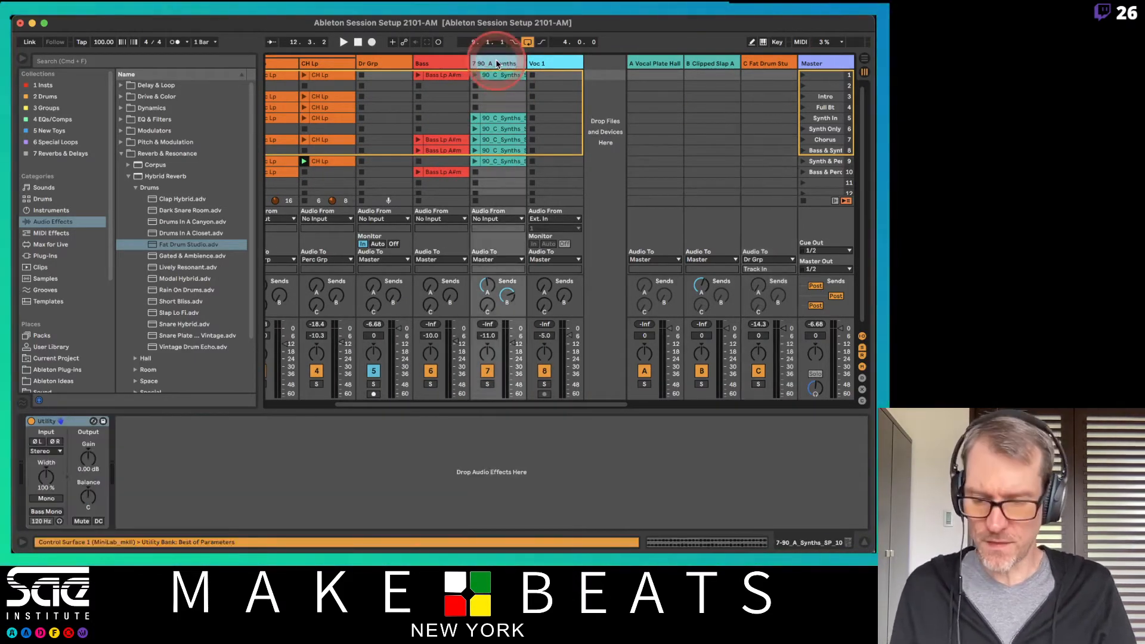
key("super+r")
type("Synt")
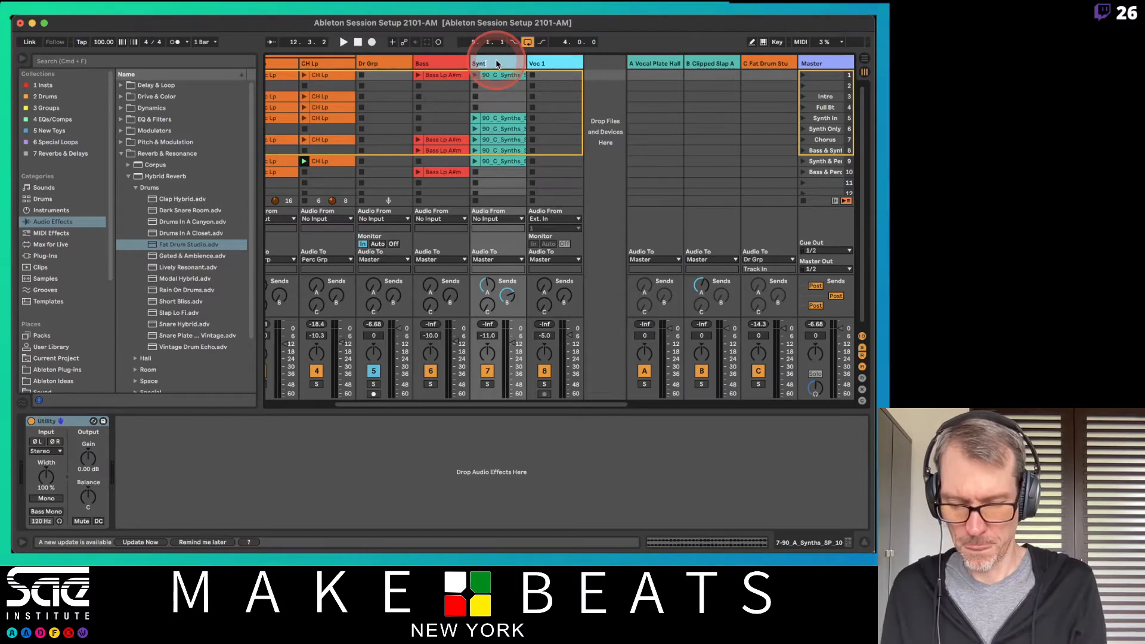
type("h Lp")
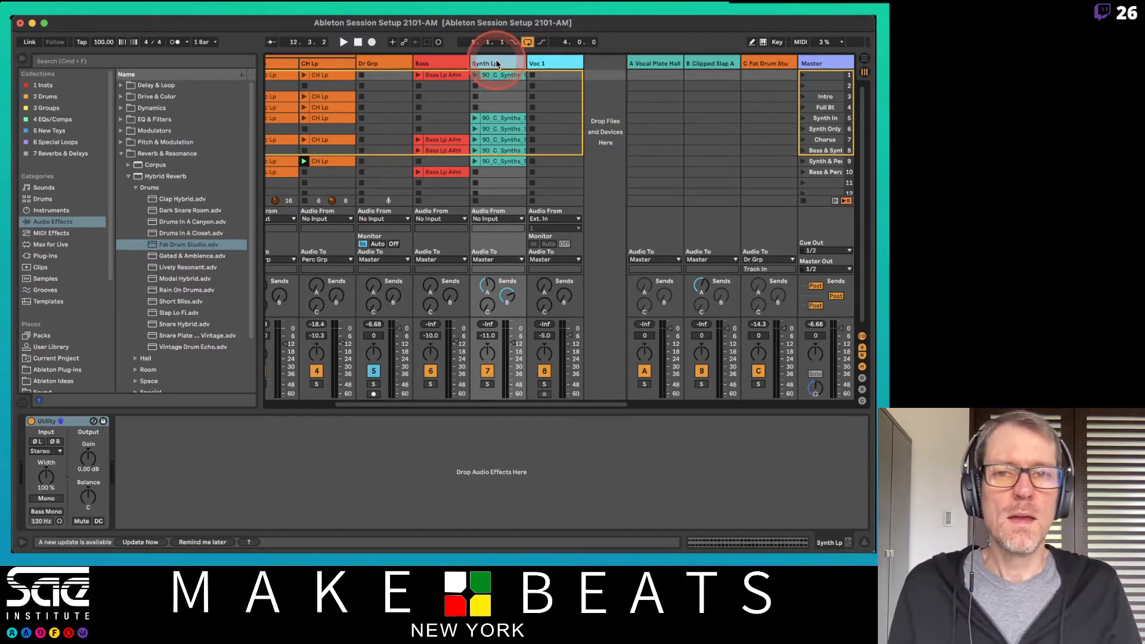
key("Return")
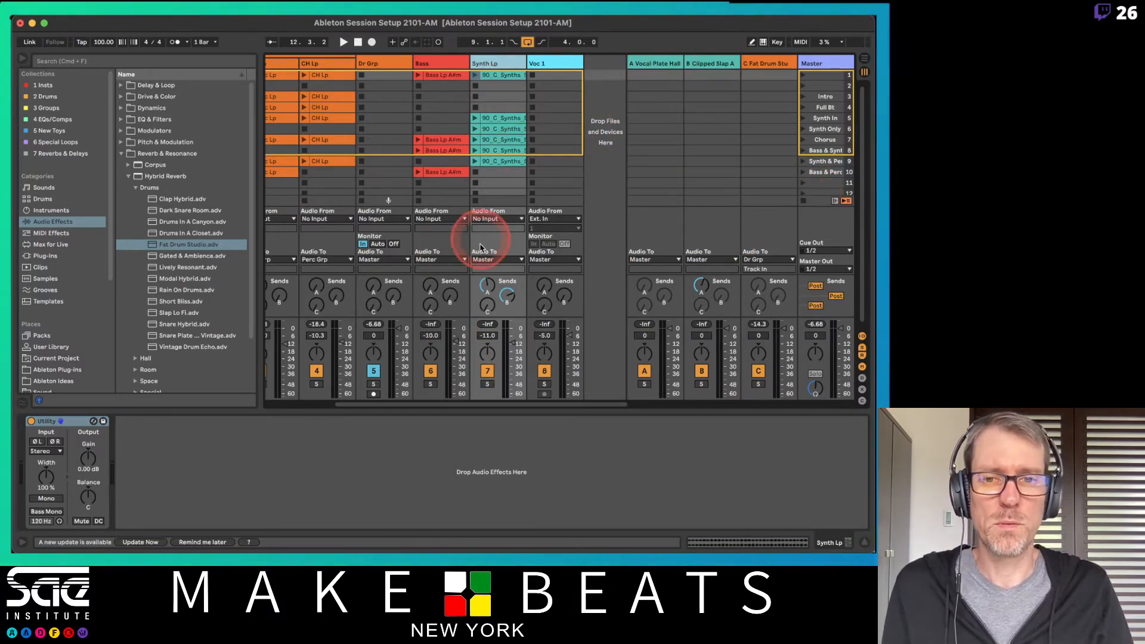
- Play the Synth Lp clip in scene 9, fade the track's volume to -inf dB, and undo the fade
left_click(476, 161)
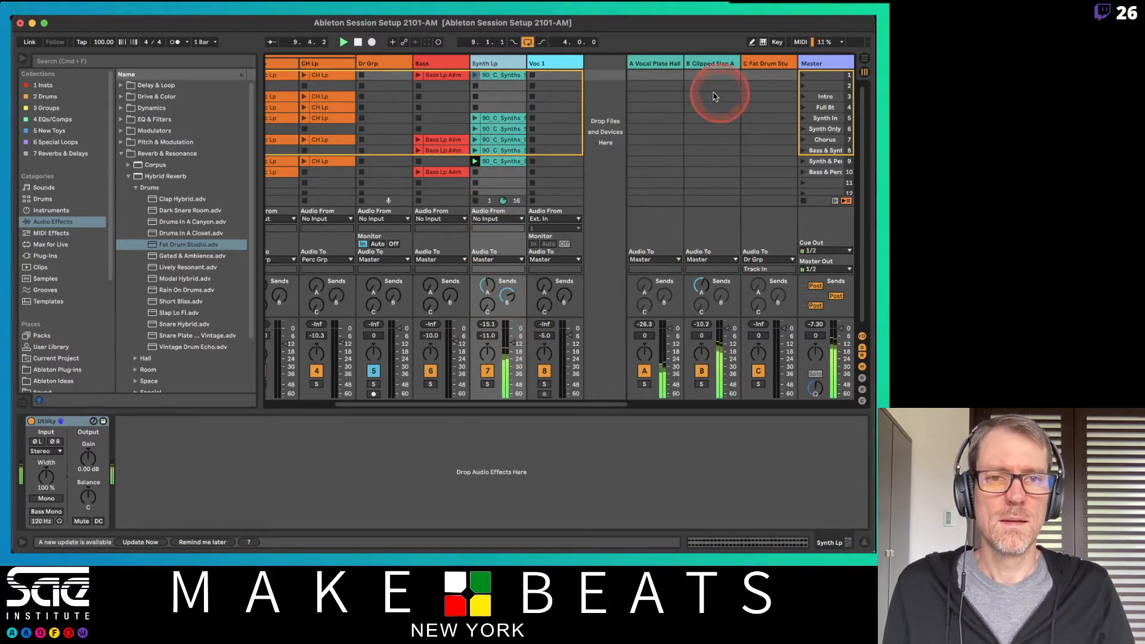
left_click_drag(508, 348, 511, 396)
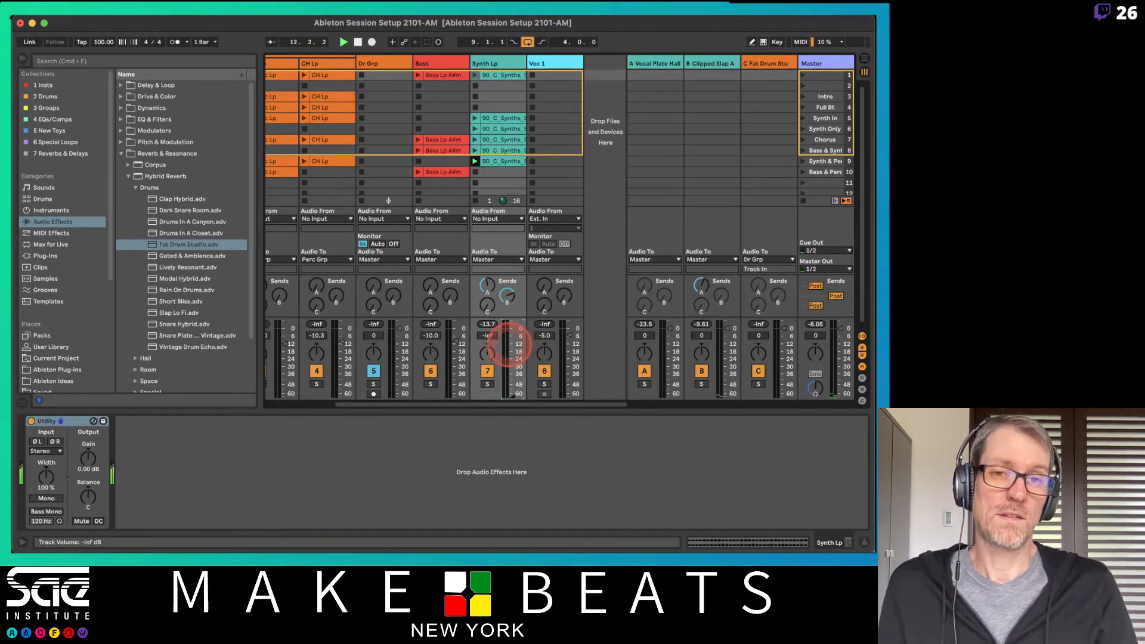
key("super+z")
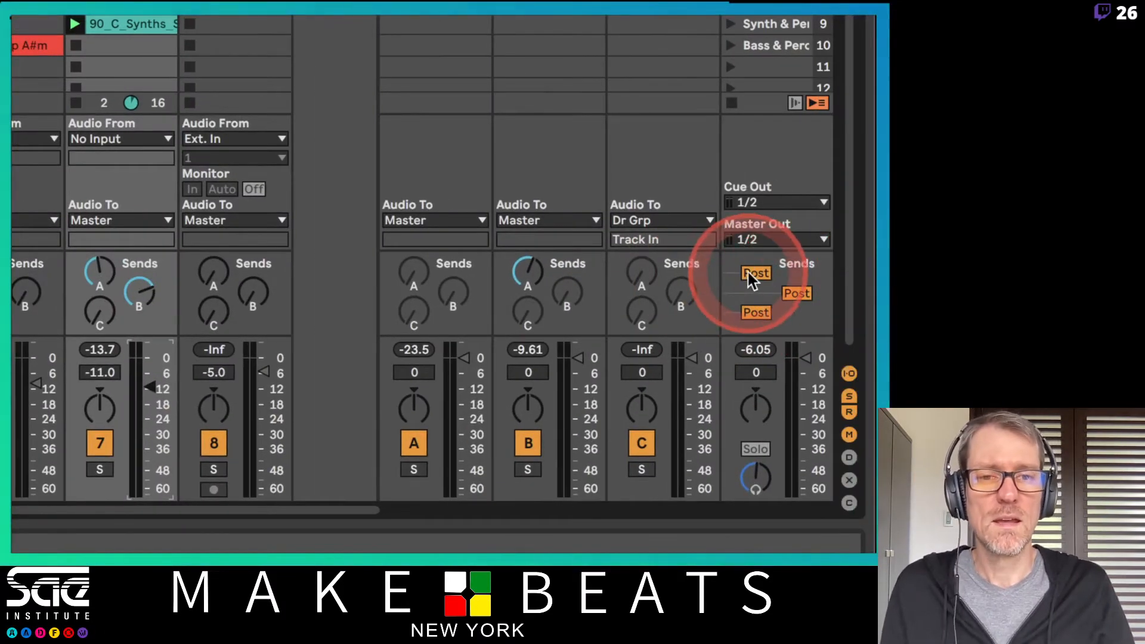
- Try the pre/post toggle for send A and check the options available for send A on Dr Lp 1
left_click(747, 272)
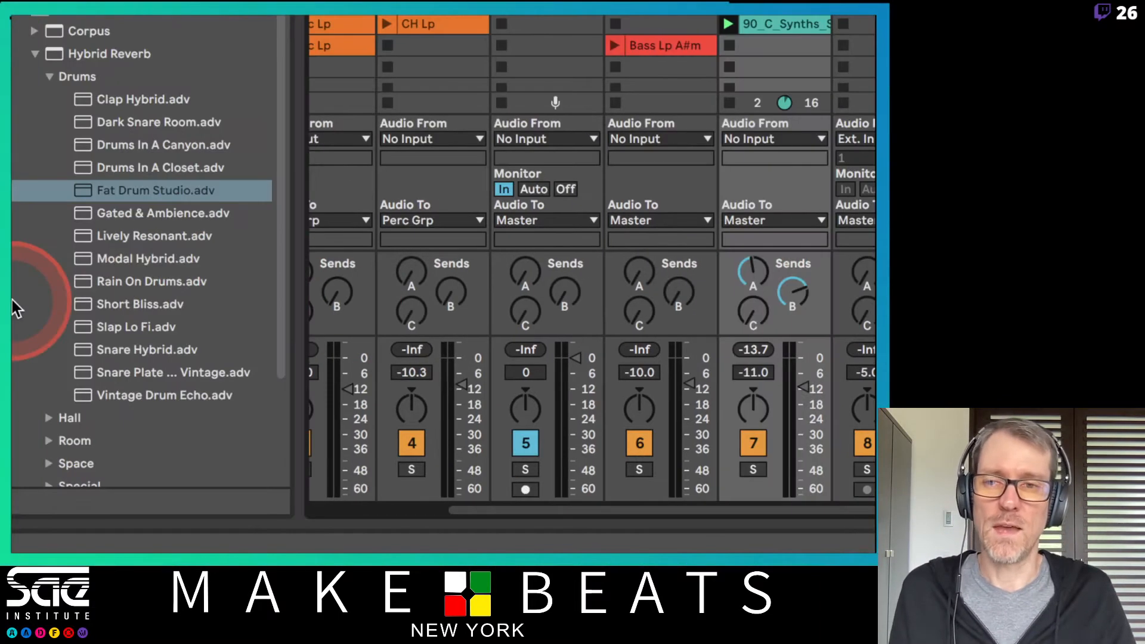
scroll(462, 273, "left", 5)
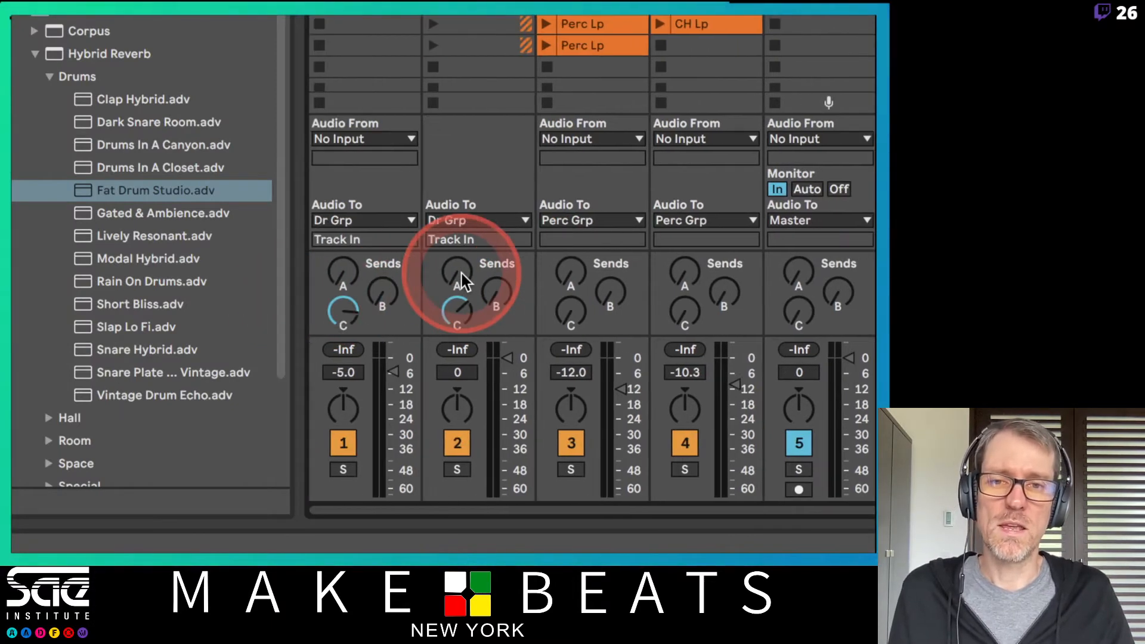
right_click(334, 271)
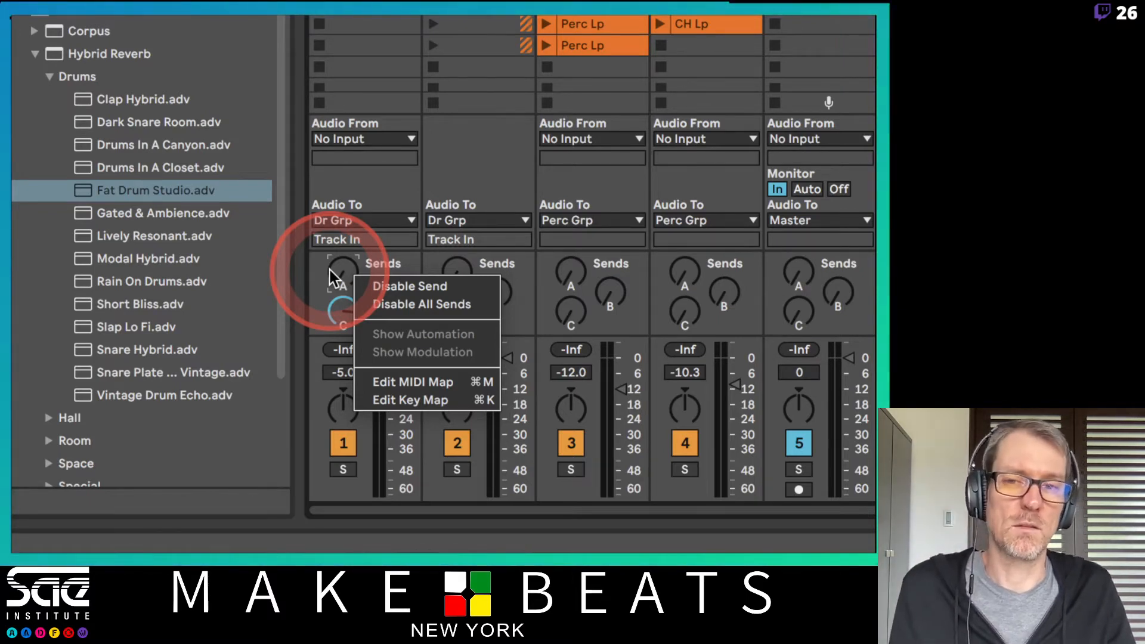
left_click(338, 269)
- Switch send A from post-fader to pre-fader on the Master track
scroll(345, 269, "right", 5)
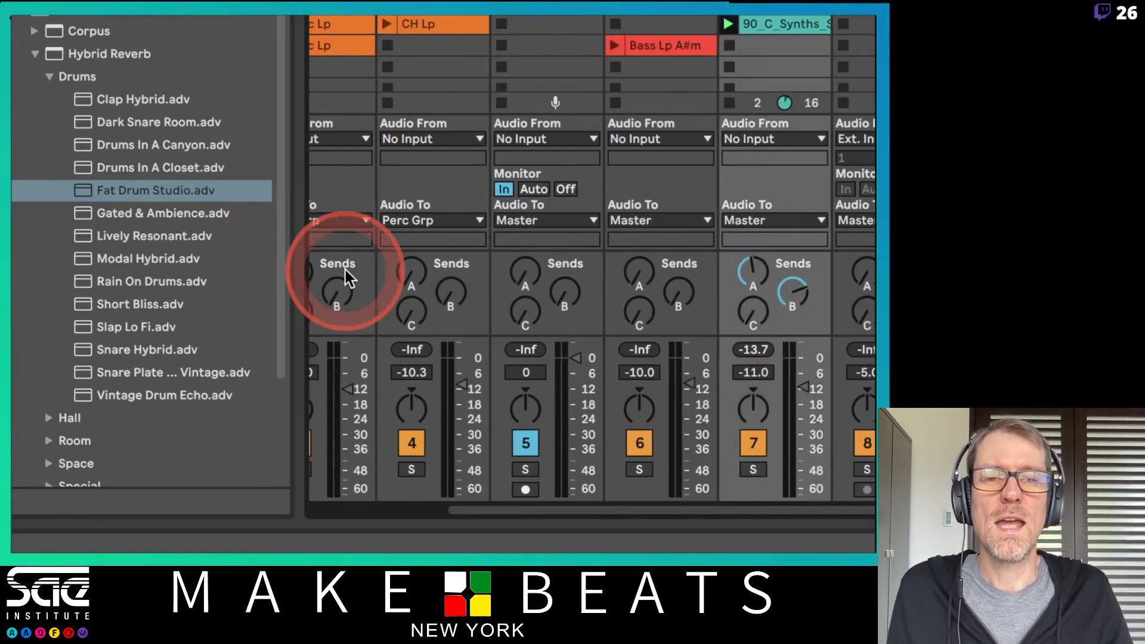
scroll(785, 258, "right", 10)
scroll(873, 247, "right", 3)
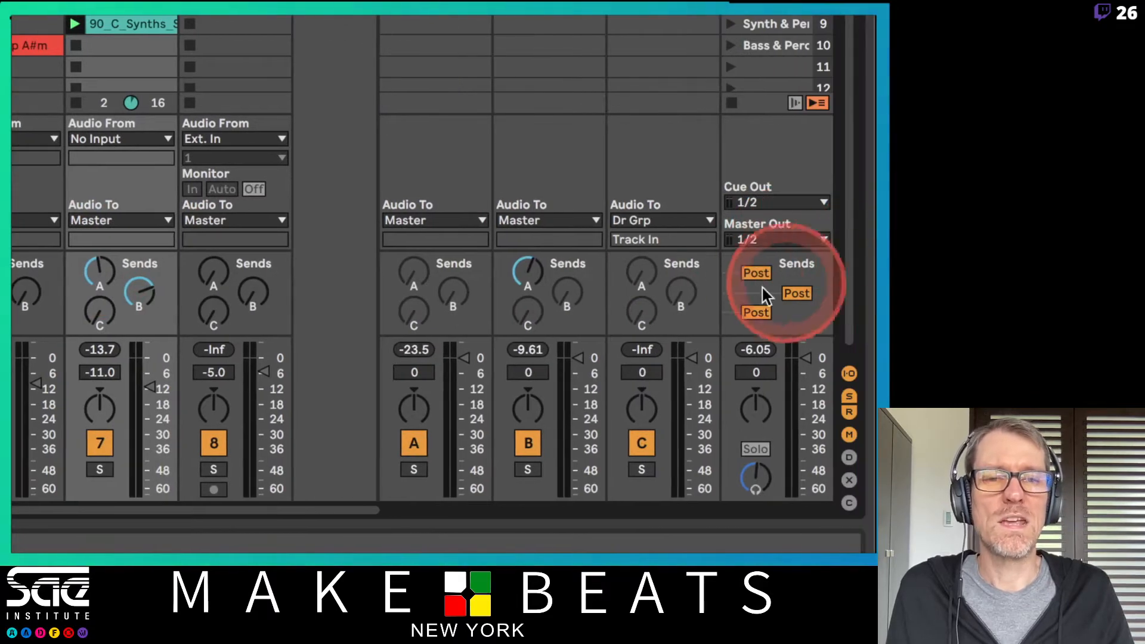
left_click(755, 272)
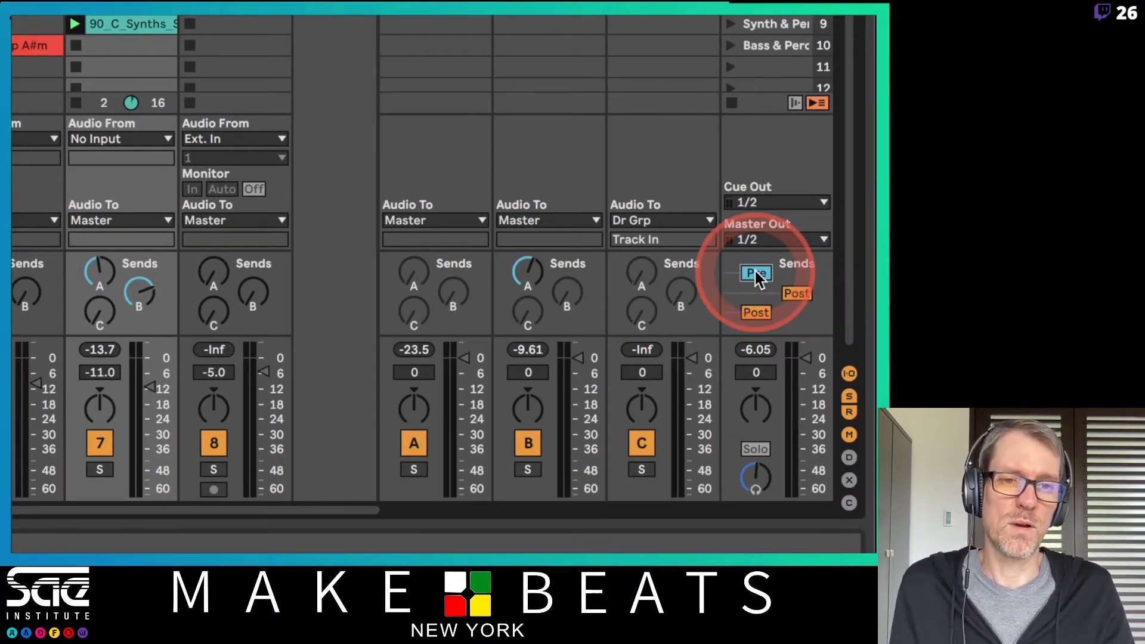
- Set send A back to post-fader on the Master track and hide the device detail view and the browser
left_click(755, 272)
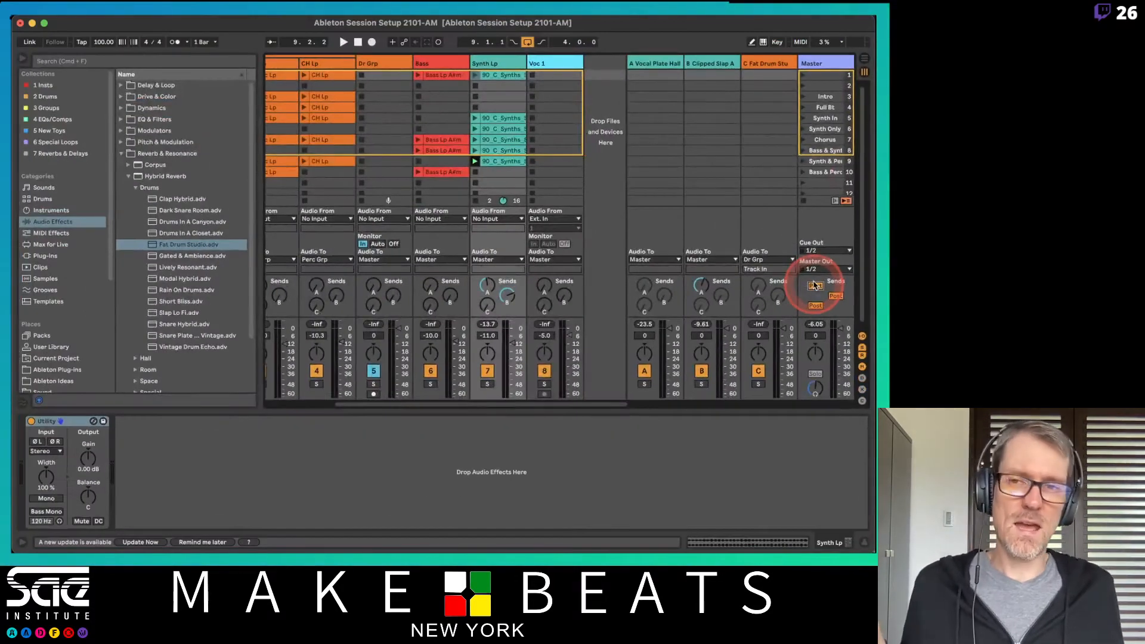
key("super+alt+l")
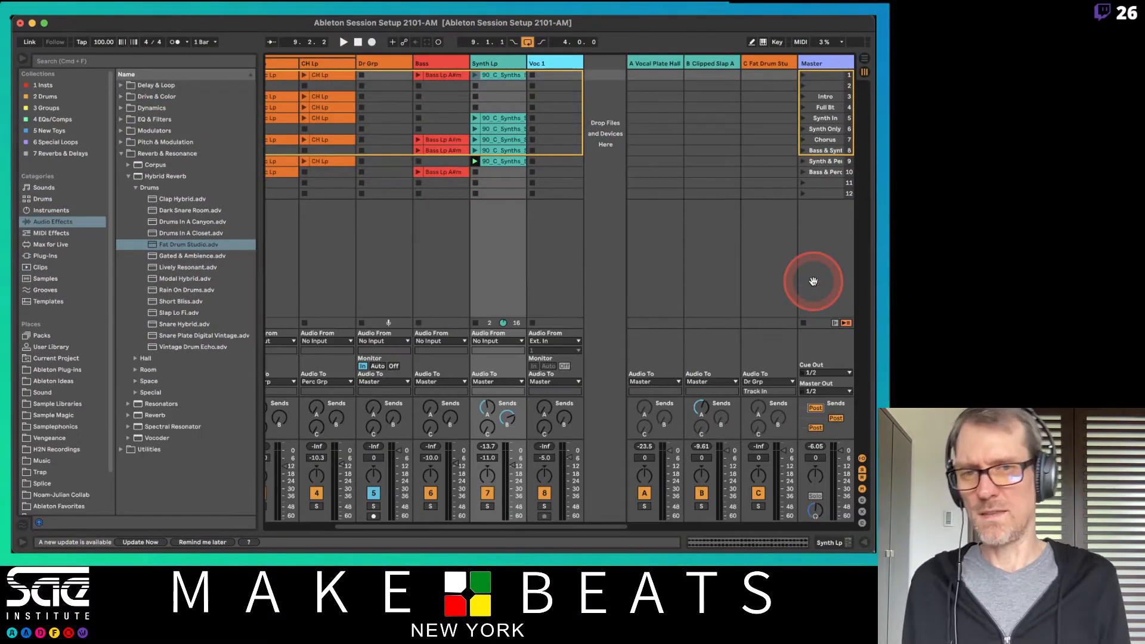
key("super+alt+l")
key("super+alt+l")
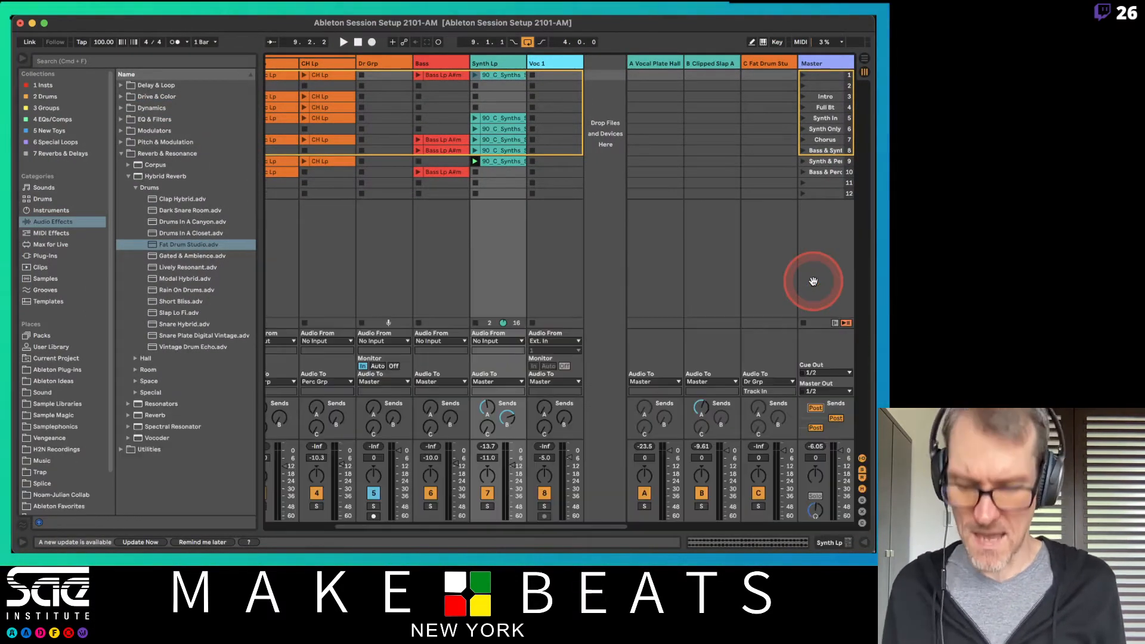
key("super+alt+b")
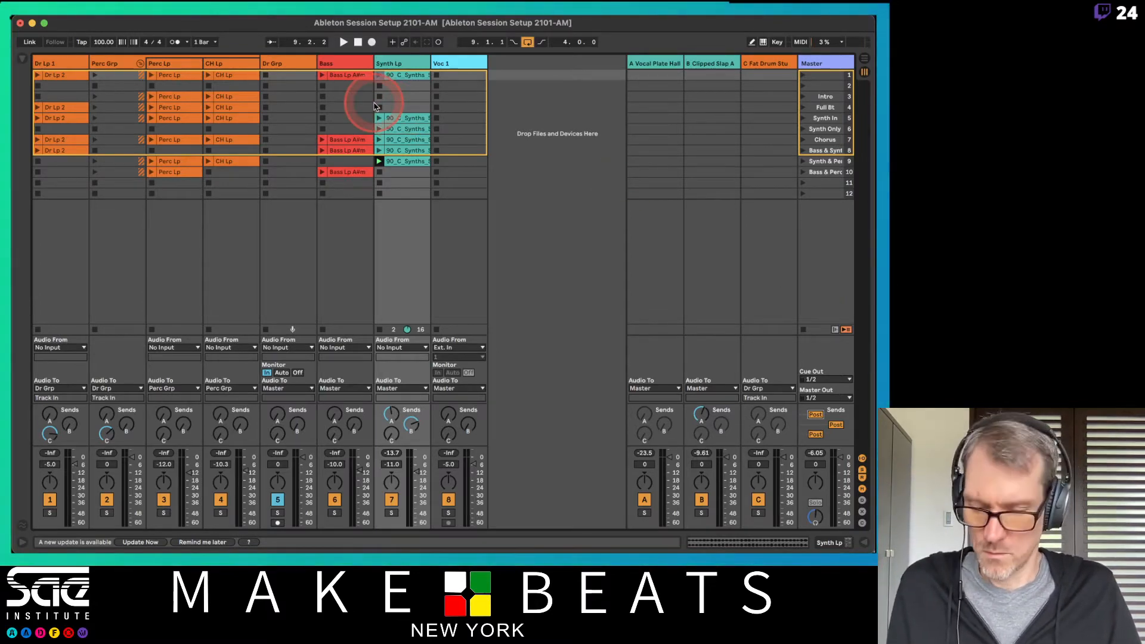
- Switch to the PDF notes and delete the check mark beside the Arrangement View picture on the Send Effects page
key("super+Tab")
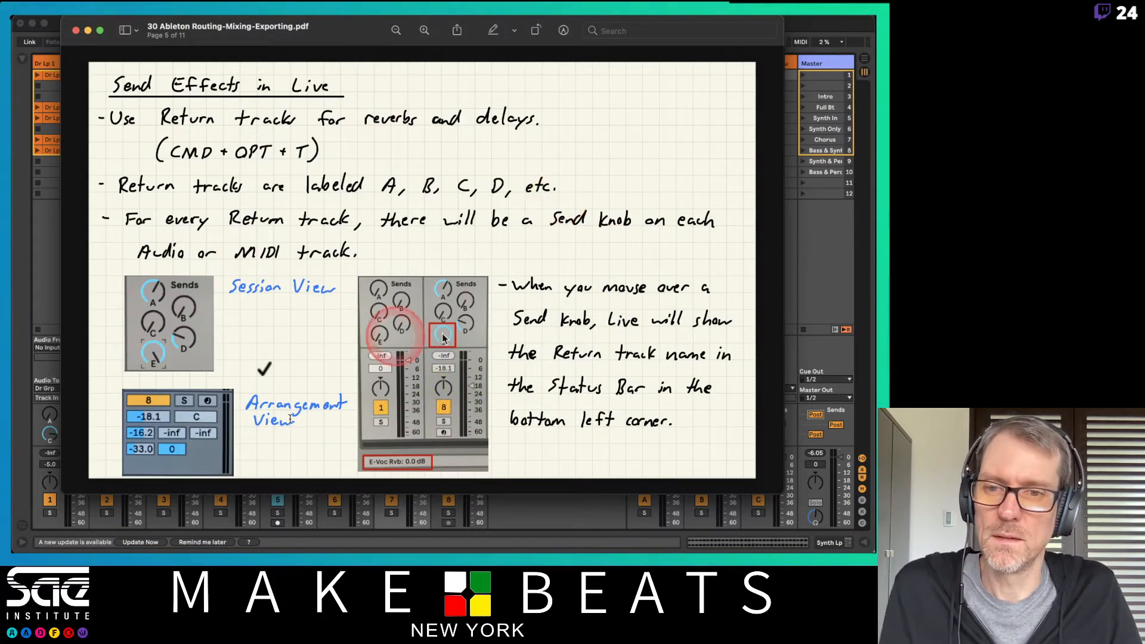
left_click(264, 368)
key("BackSpace")
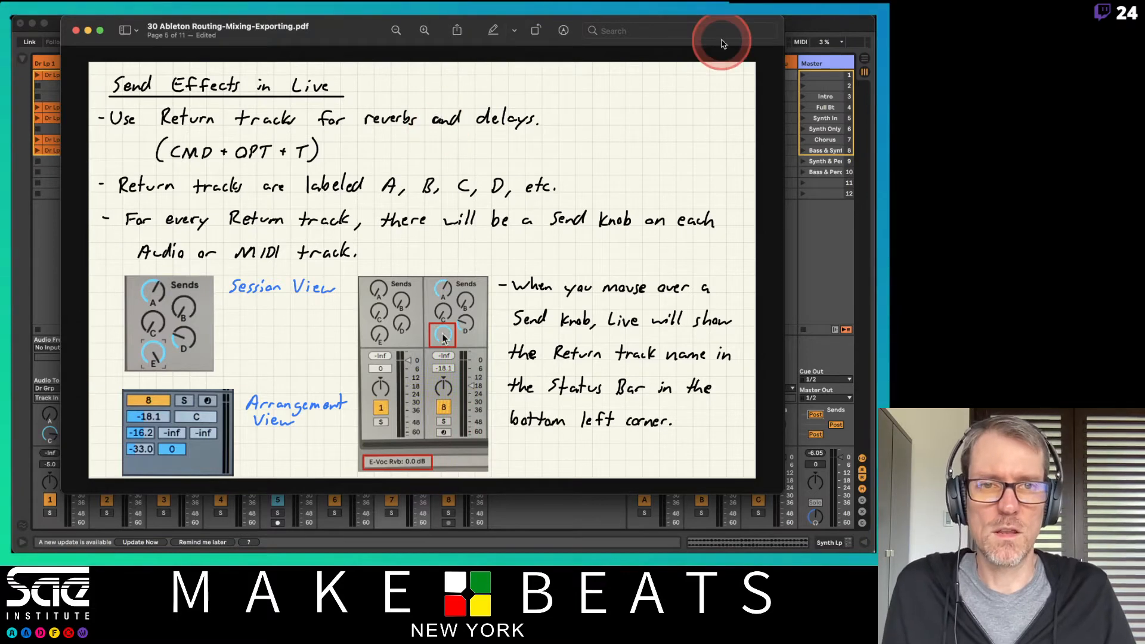
- Switch back to Ableton Live, show the Arrangement View, and reduce the heights of the Perc Grp and Dr Grp tracks
key("super+Tab")
key("Tab")
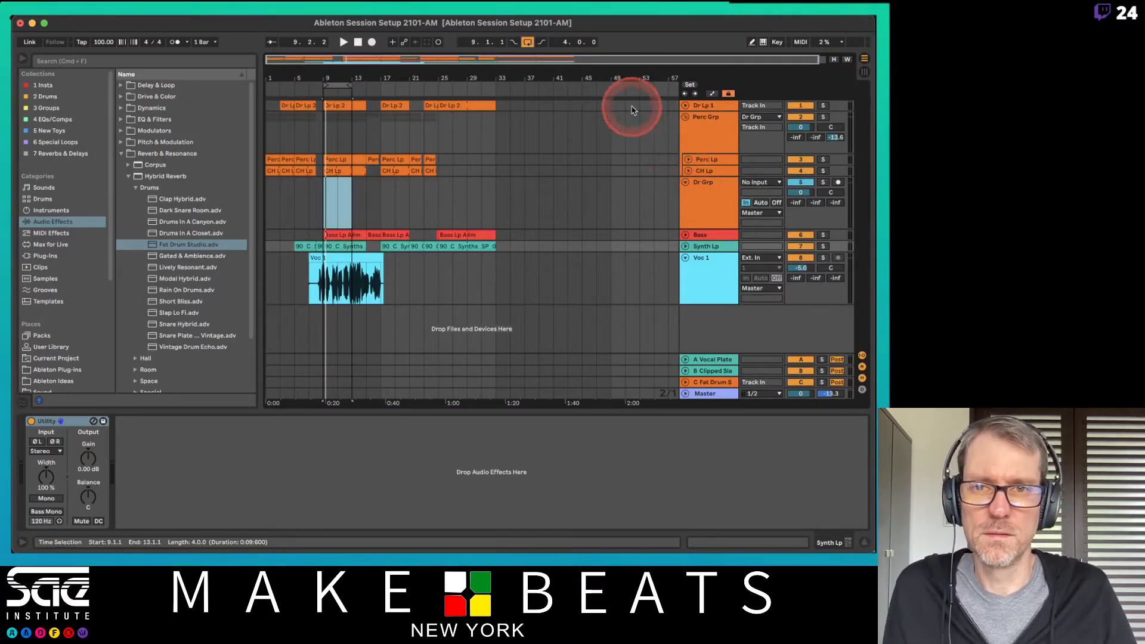
left_click_drag(699, 152, 696, 138)
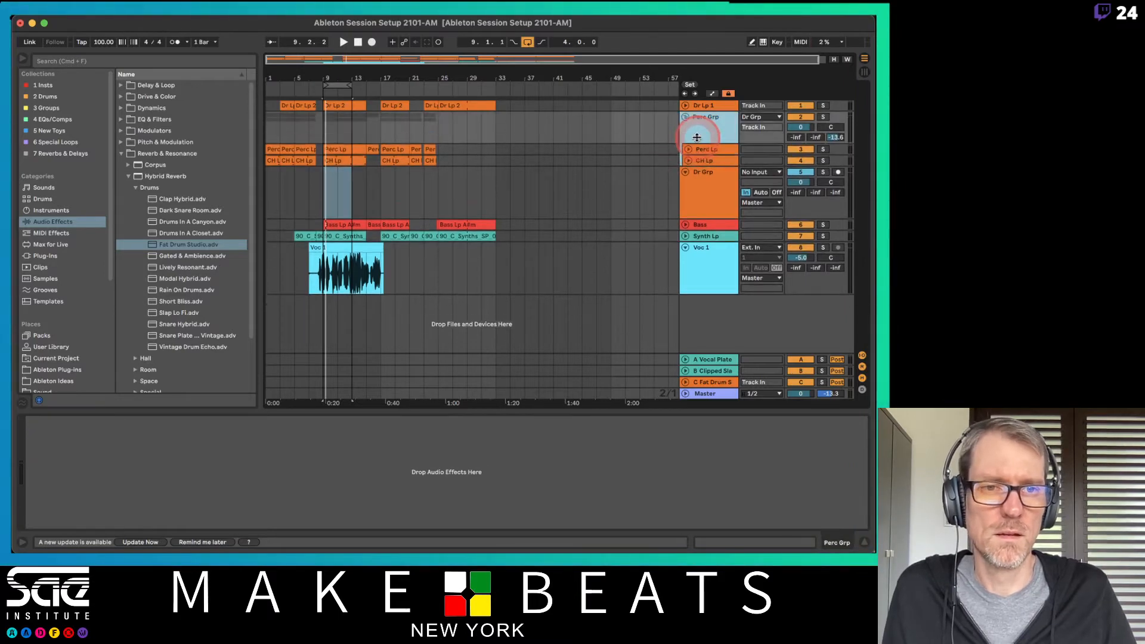
left_click_drag(697, 217, 698, 202)
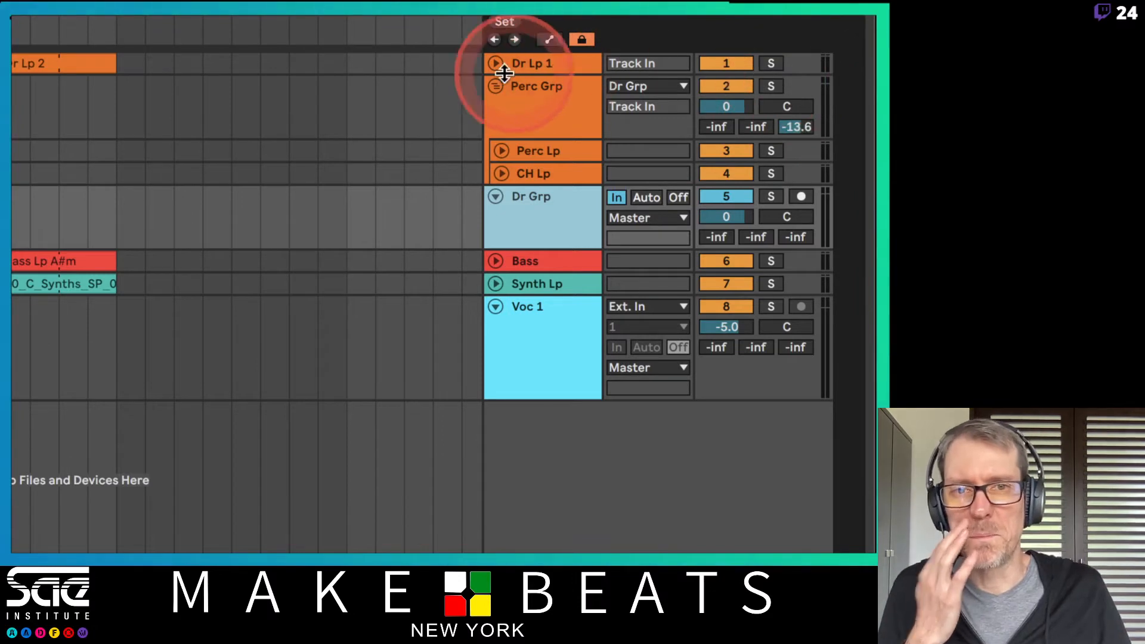
- Unfold the Dr Lp 1 track and lower its send C level to -12.5 dB
left_click(495, 64)
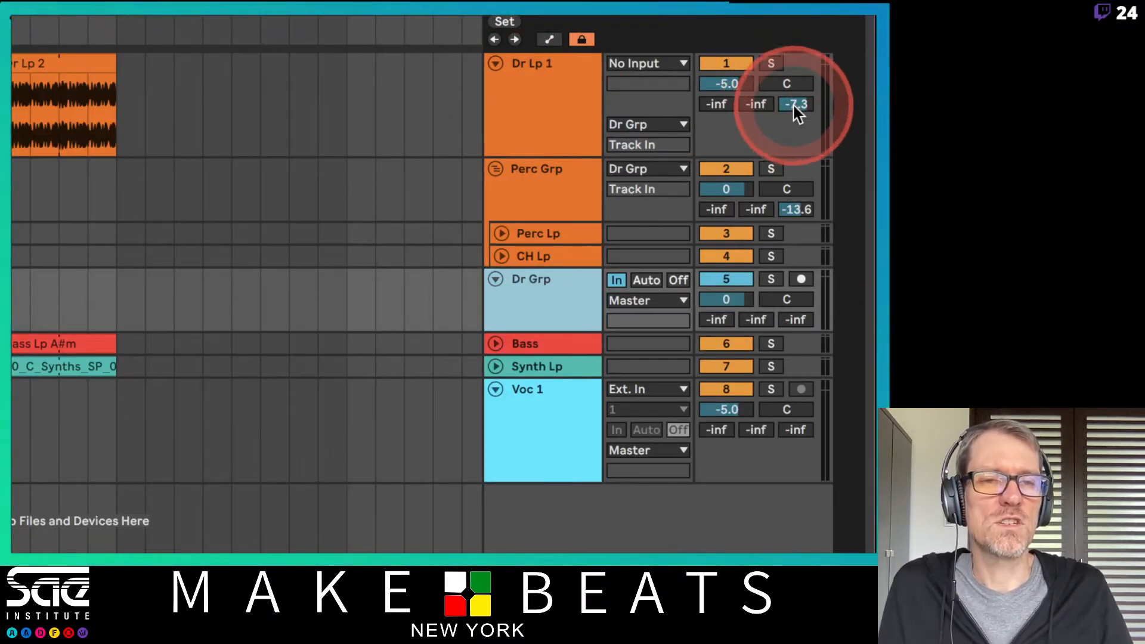
left_click_drag(799, 109, 799, 149)
left_click_drag(793, 105, 793, 116)
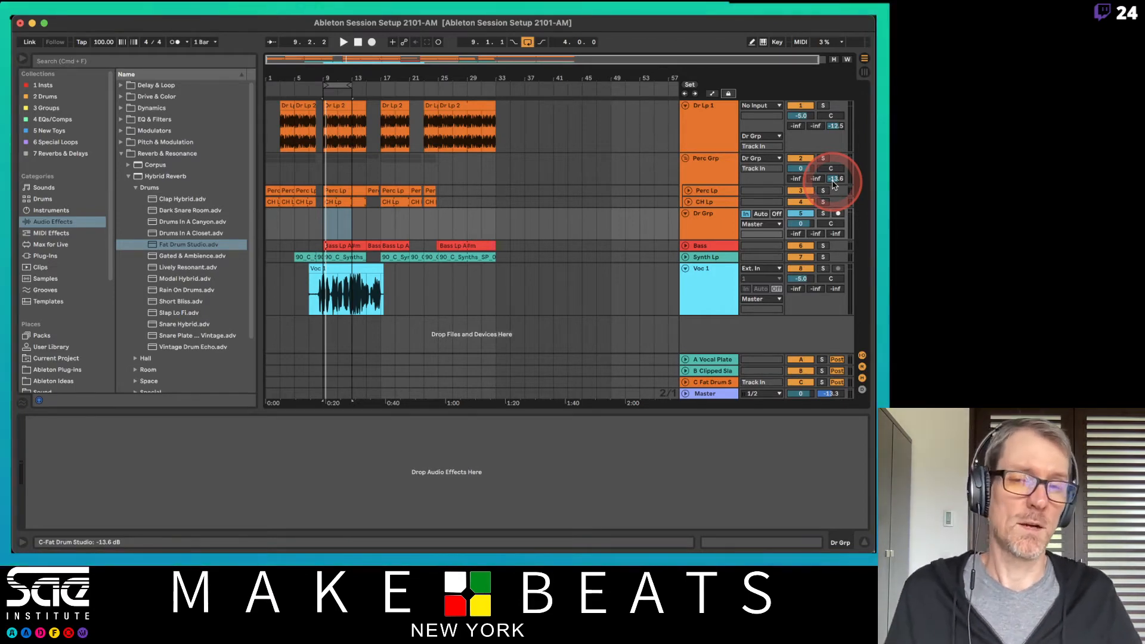
- Consult the Send Effects page in the PDF notes, return to Ableton Live, and postpone the update reminder
key("super+Tab")
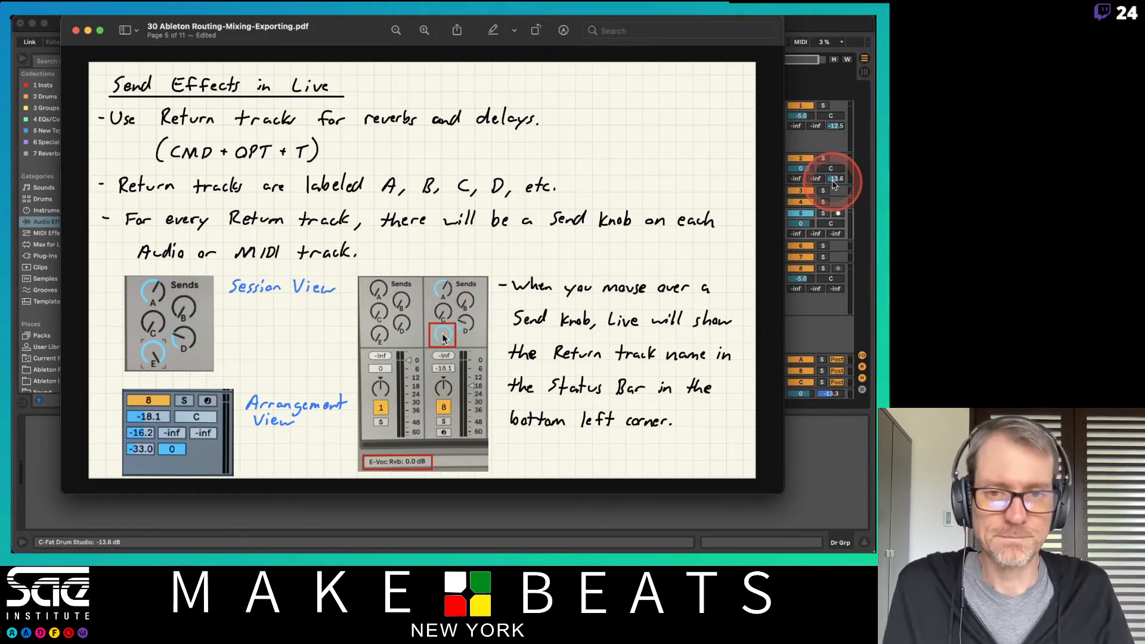
left_click(834, 26)
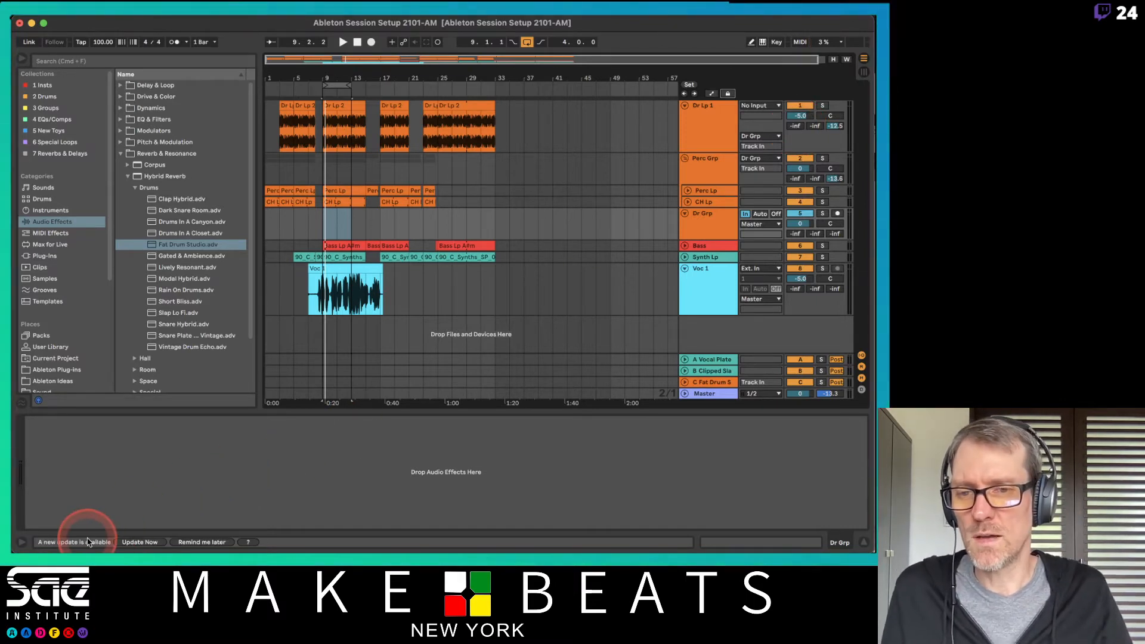
left_click(201, 542)
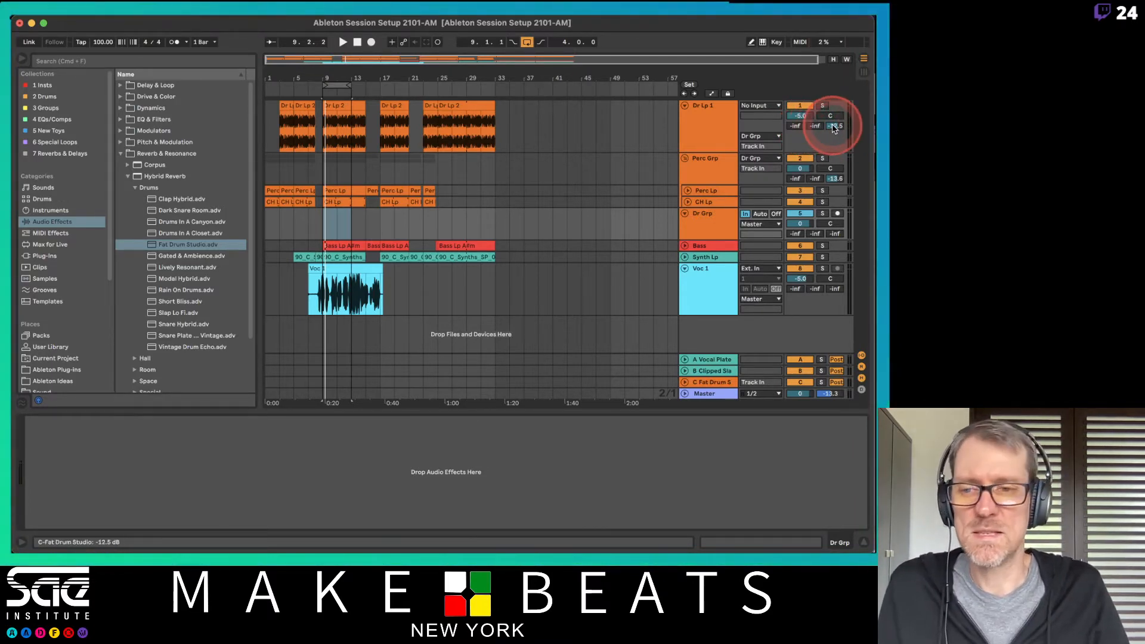
- Rename return track A as Synth Hall and return track B as Synth Dub Dly
left_click(715, 360)
key("super+r")
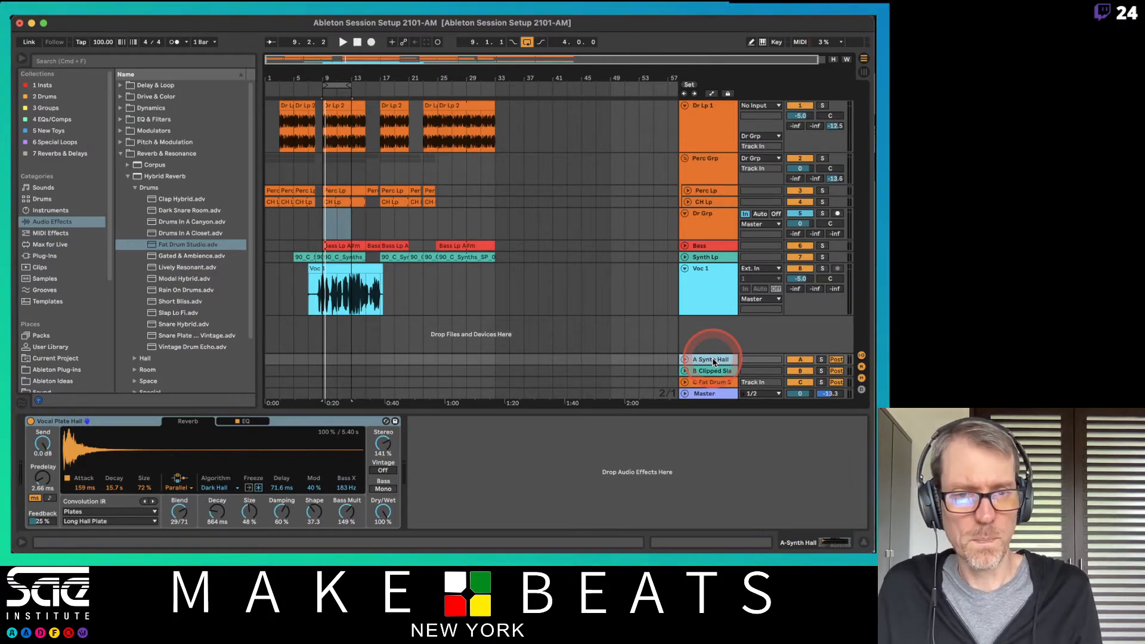
left_click(714, 372)
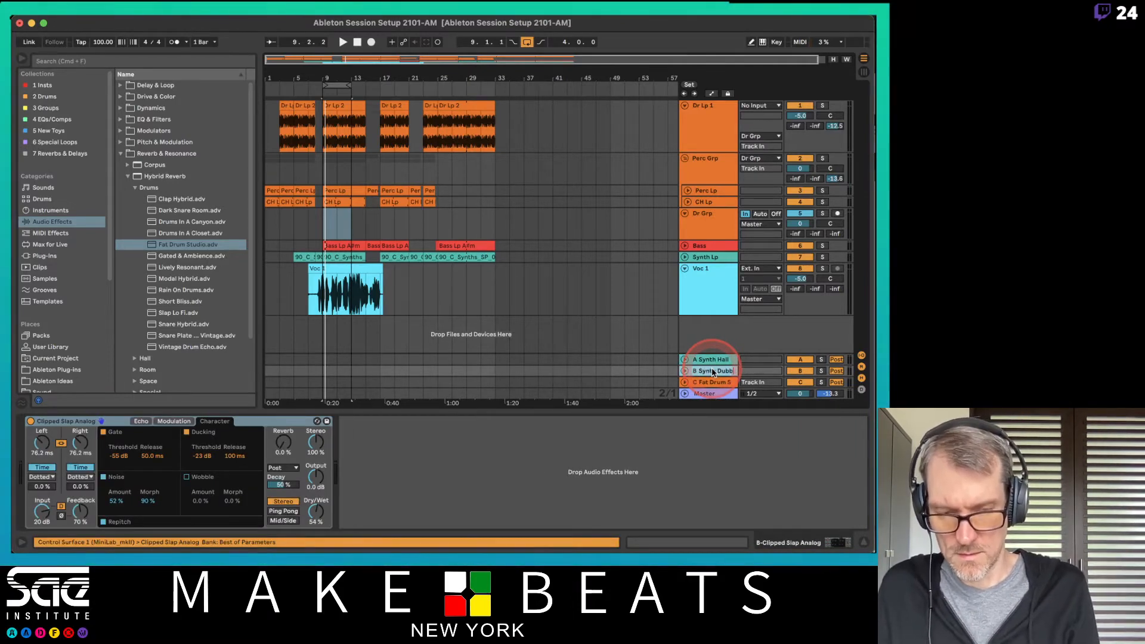
key("BackSpace")
type("Dly")
key("Return")
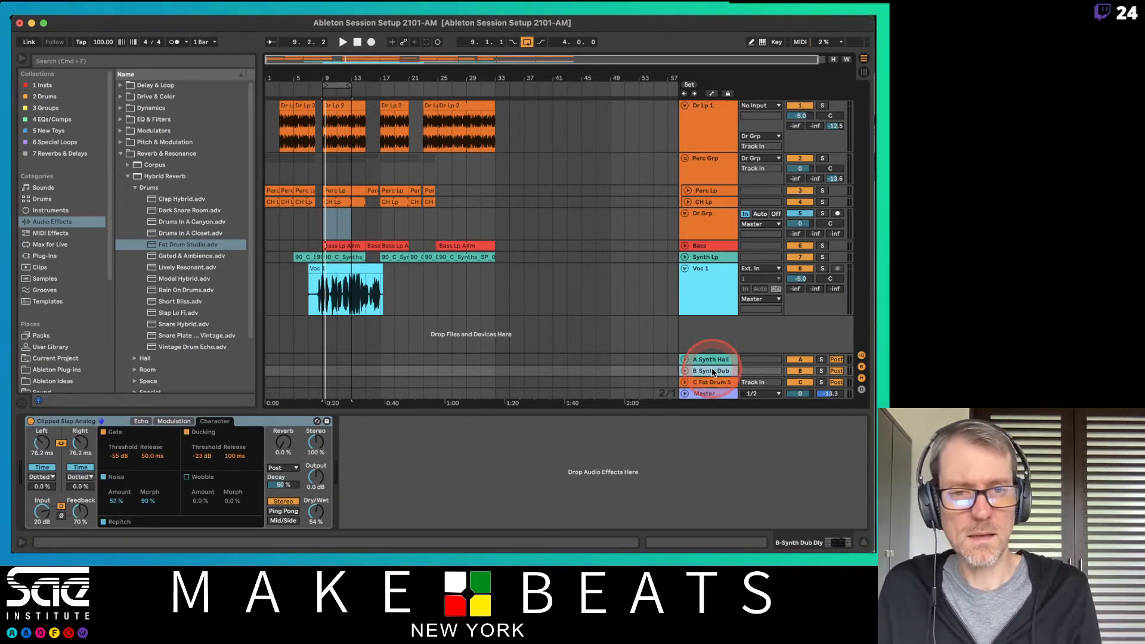
- Rename return track C as Dr Plate
left_click(715, 382)
key("ctrl+r")
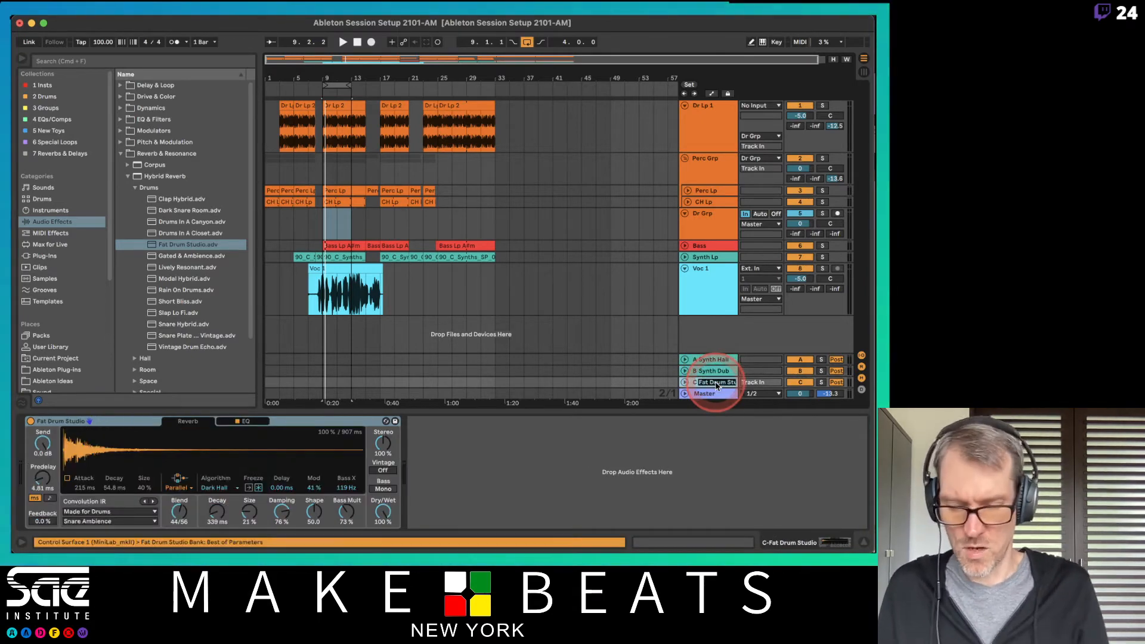
type("Dr Plate")
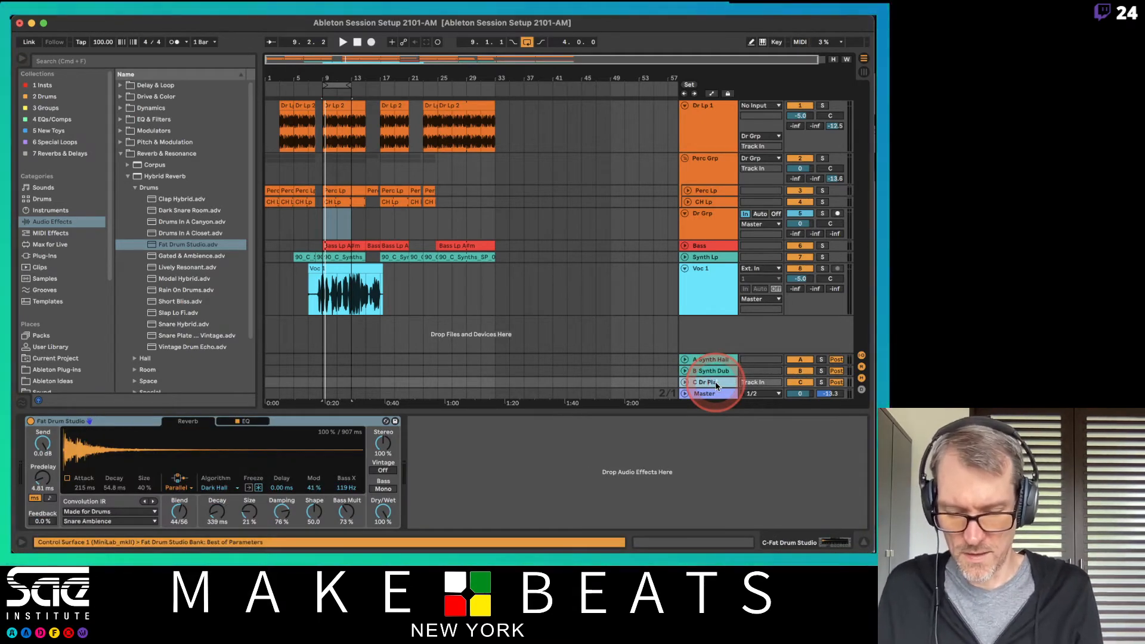
key("Return")
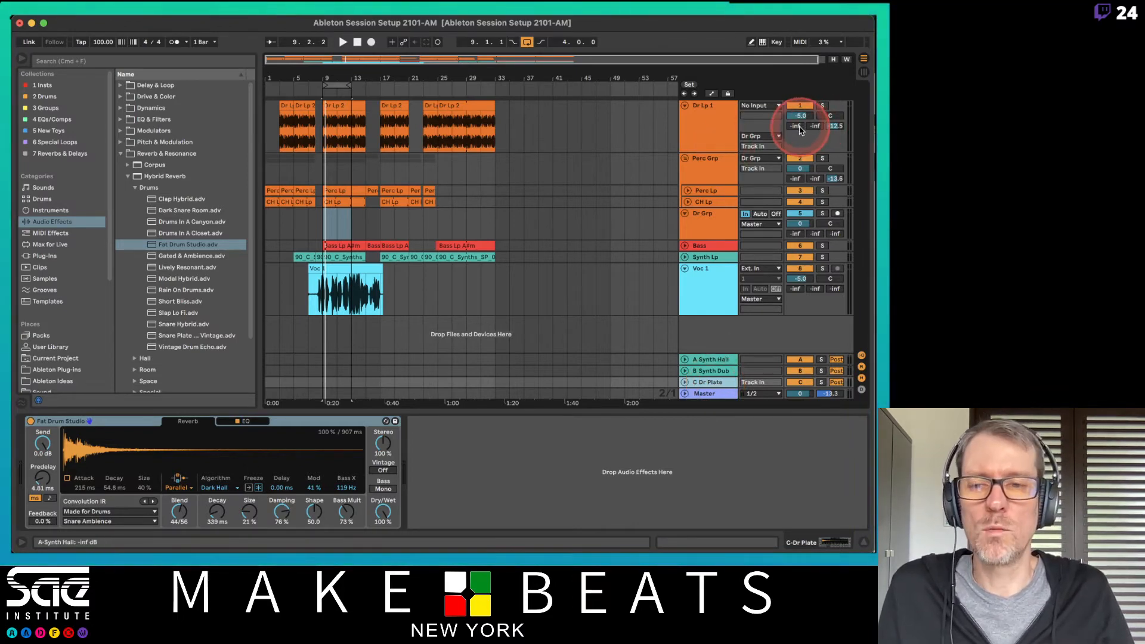
- Check send C on Dr Lp 1 and look through the effect devices on the three return tracks
left_click_drag(830, 127, 837, 128)
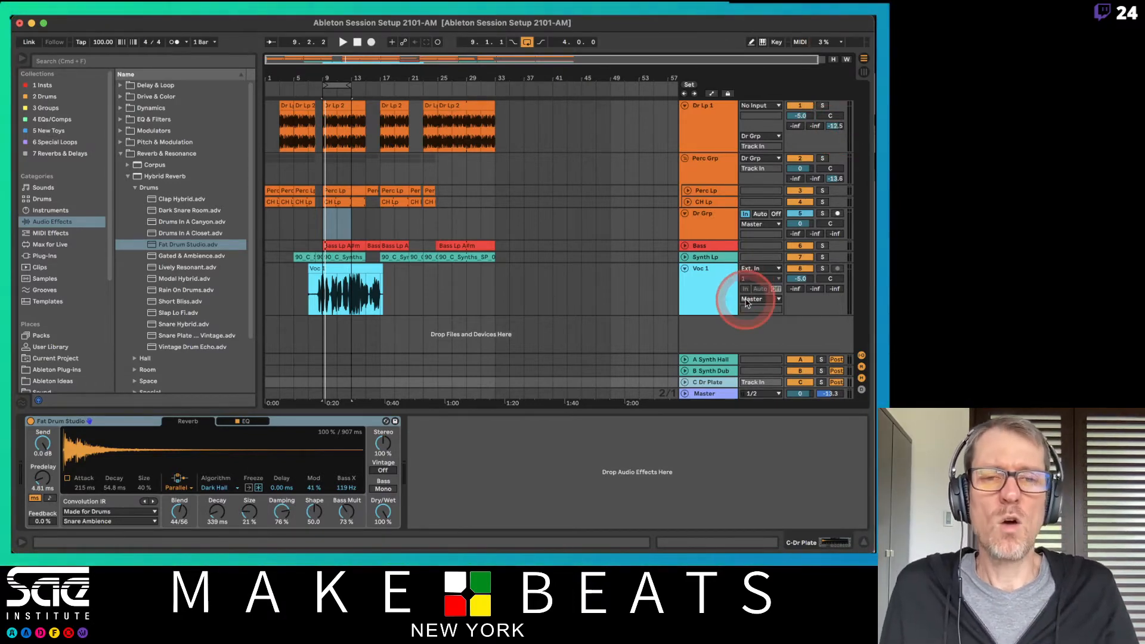
left_click(720, 360)
left_click(709, 382)
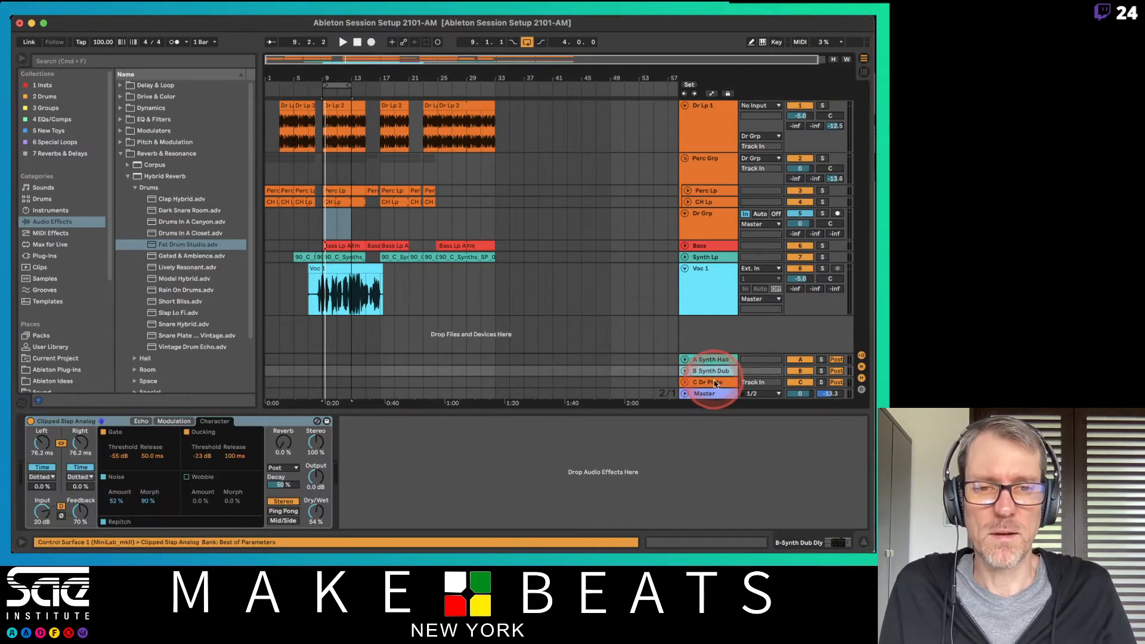
left_click(703, 361)
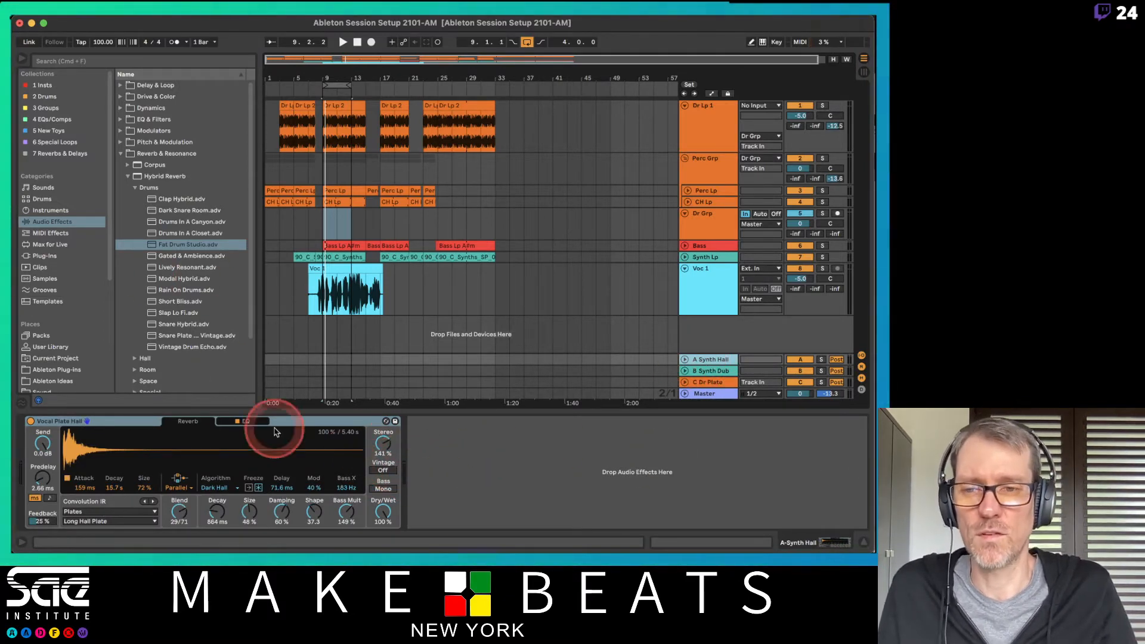
- Add an EQ Eight after the reverb on the Synth Hall return track
left_click(121, 153)
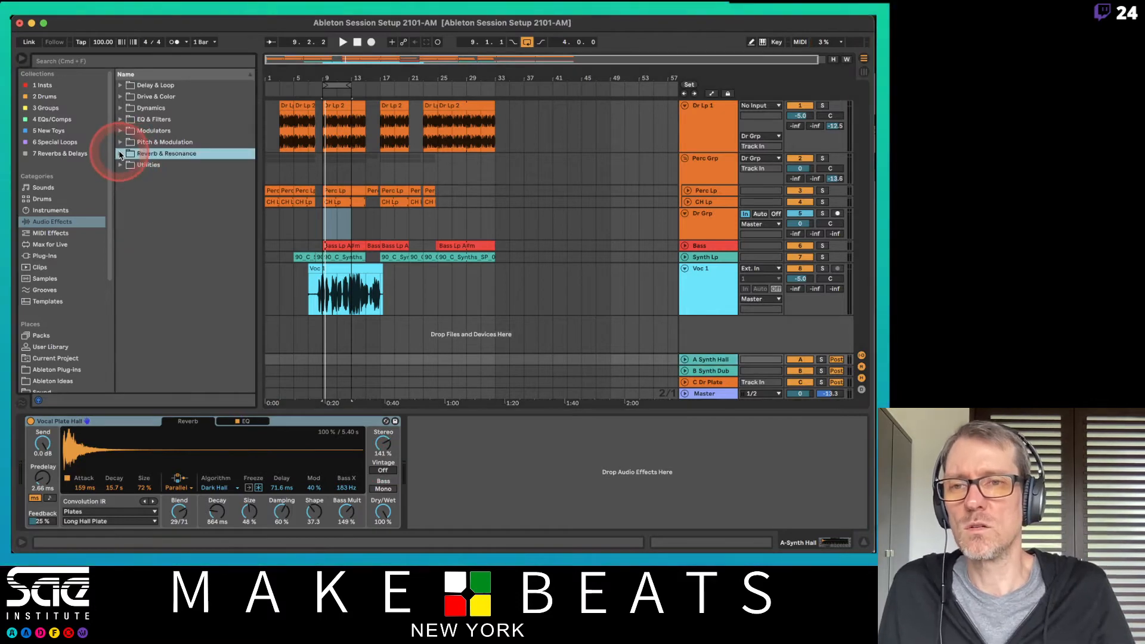
left_click(120, 119)
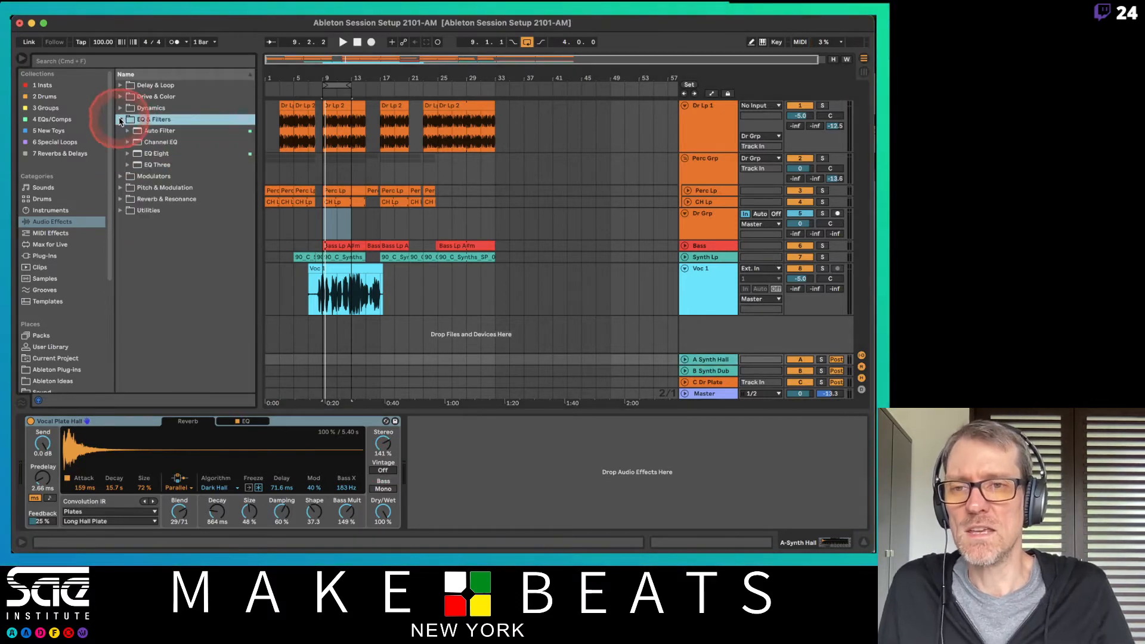
left_click(144, 154)
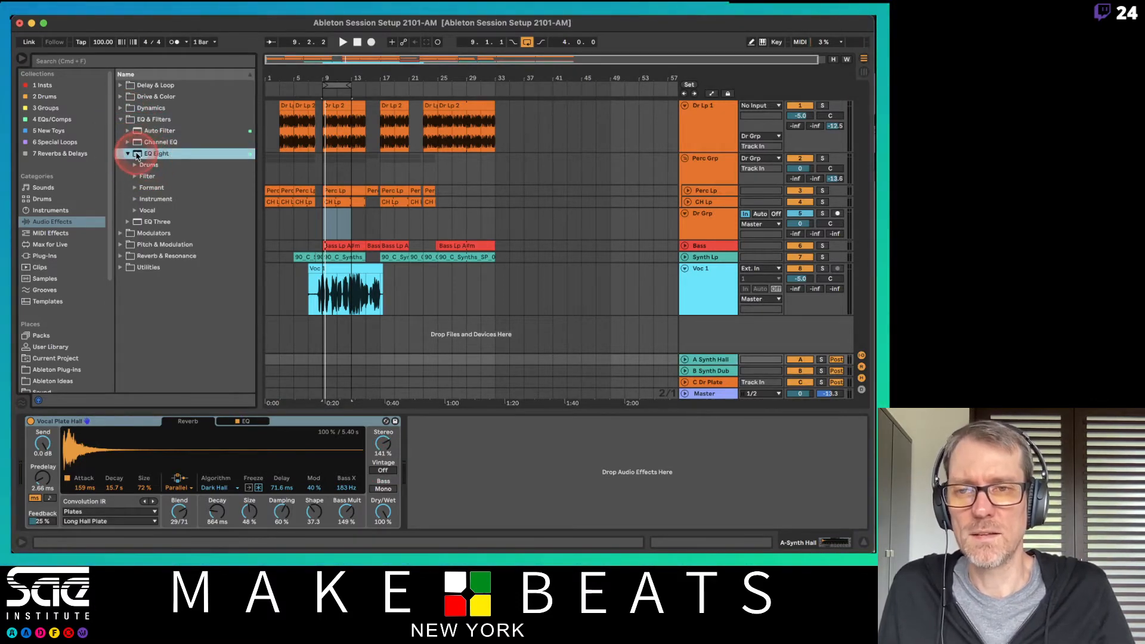
left_click_drag(146, 158, 449, 470)
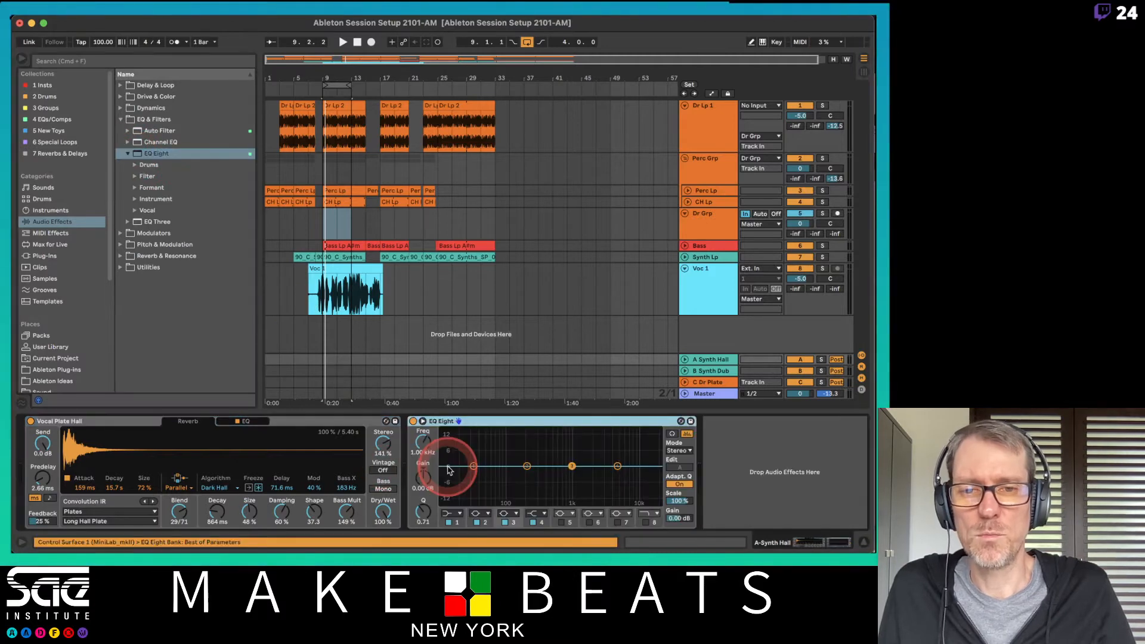
- Make band 1 of the Synth Hall EQ Eight a low cut and set its frequency to about 288 Hz
left_click(457, 514)
left_click(448, 451)
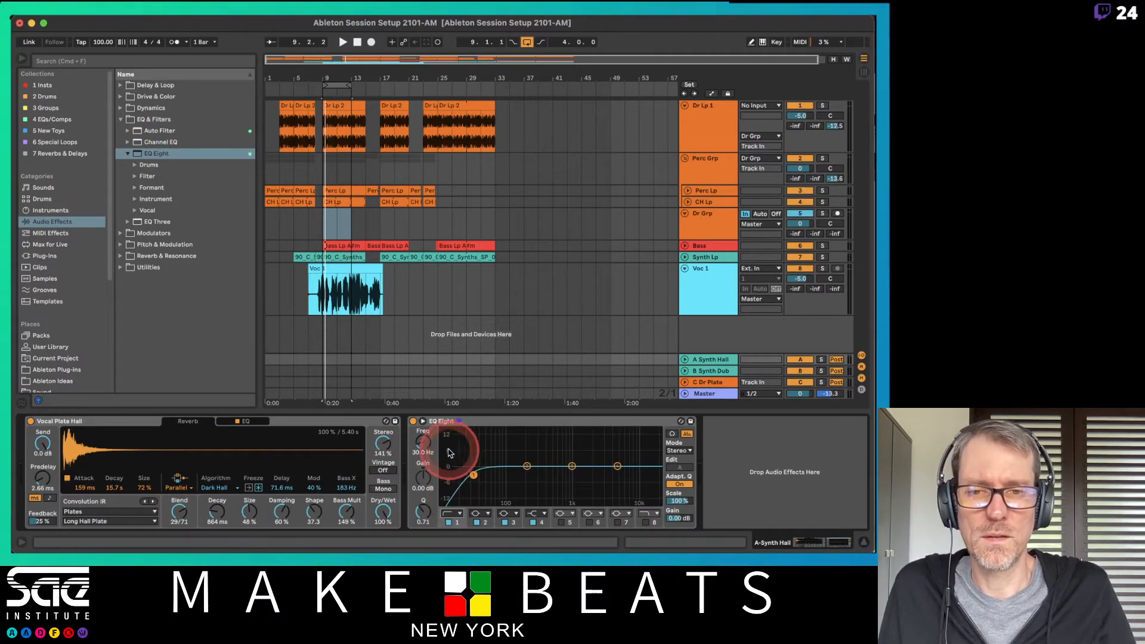
left_click_drag(422, 454, 423, 434)
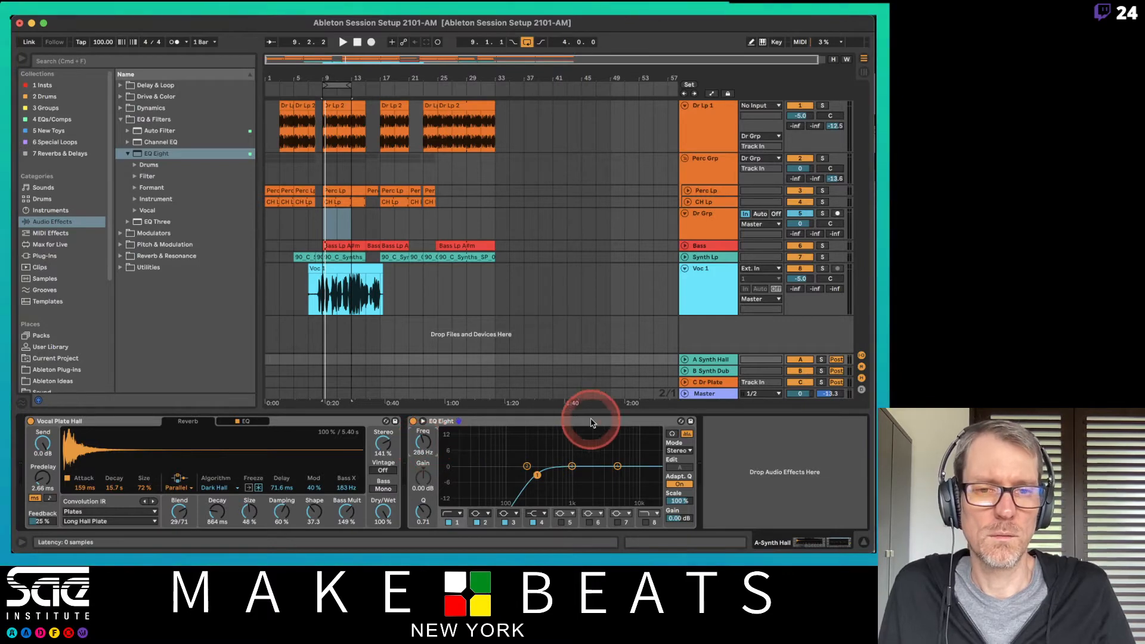
- Copy the EQ Eight from the Synth Hall return track to the Dr Plate return track
left_click(481, 421)
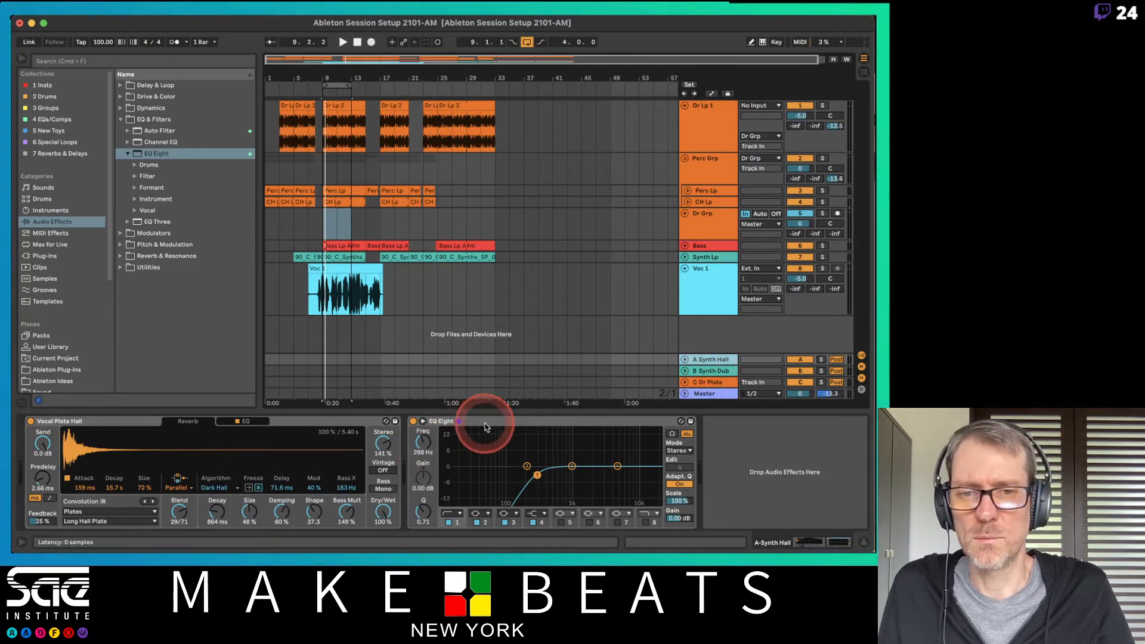
left_click(677, 381)
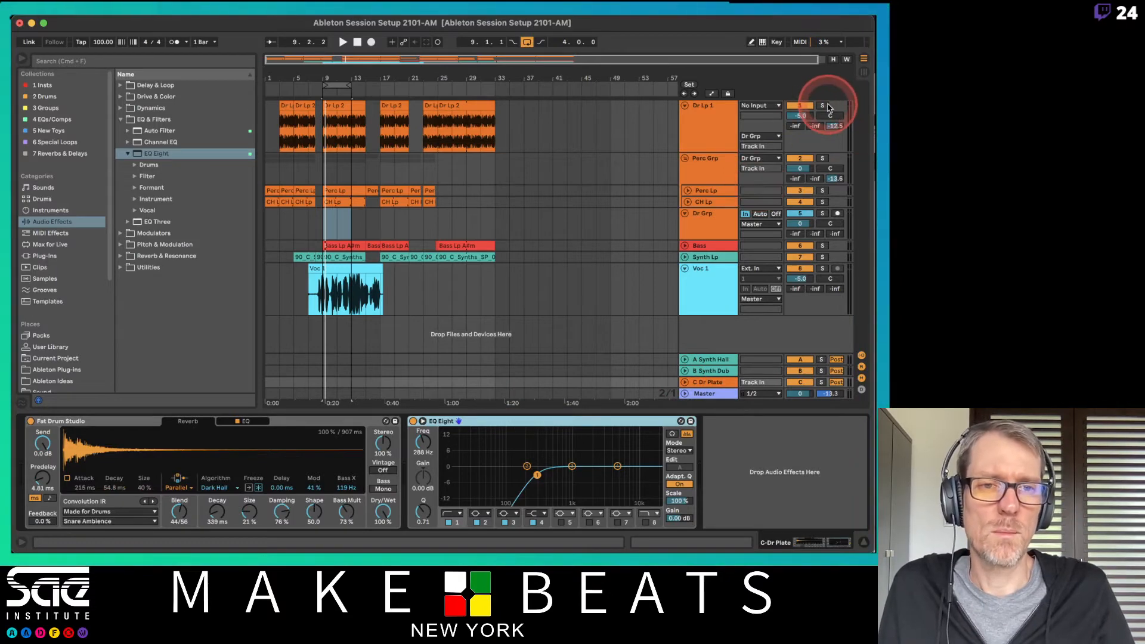
- Solo Dr Grp and, during playback, set Dr Plate's EQ Eight low cut to about 107 Hz and boost about 11.3 dB at 1.19 kHz
left_click(823, 213)
key("space")
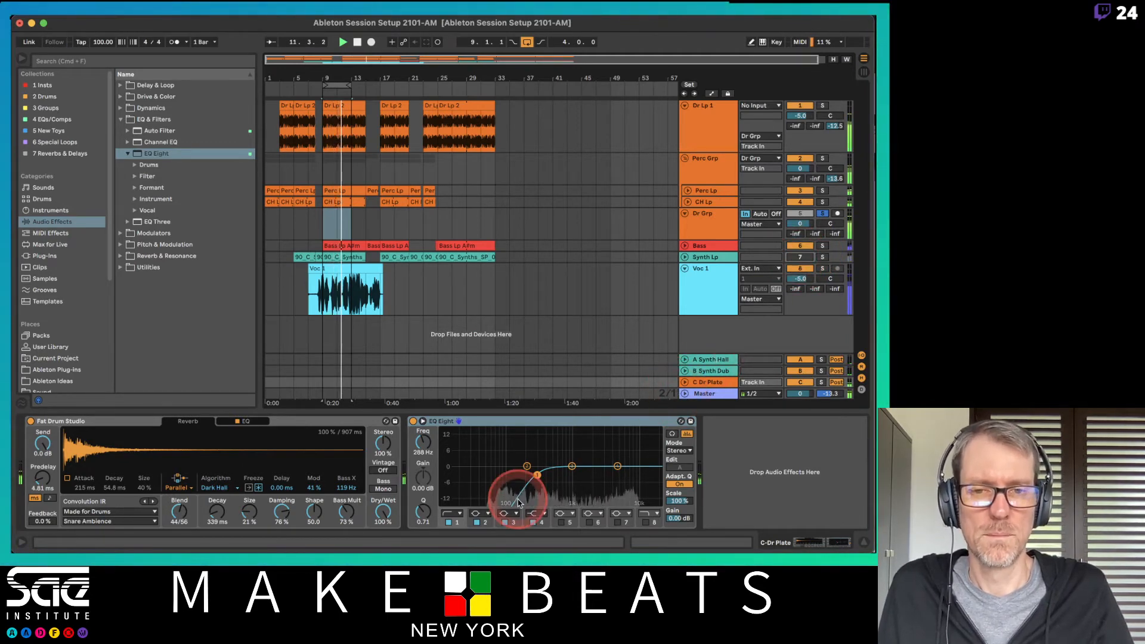
left_click_drag(537, 475, 503, 473)
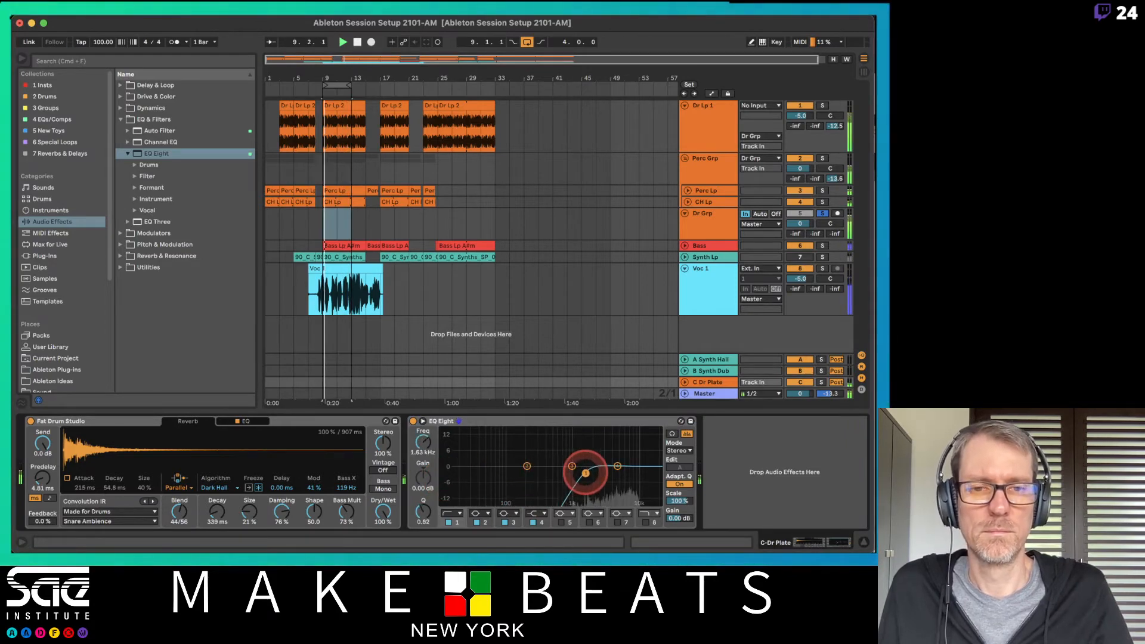
left_click_drag(605, 469, 520, 439)
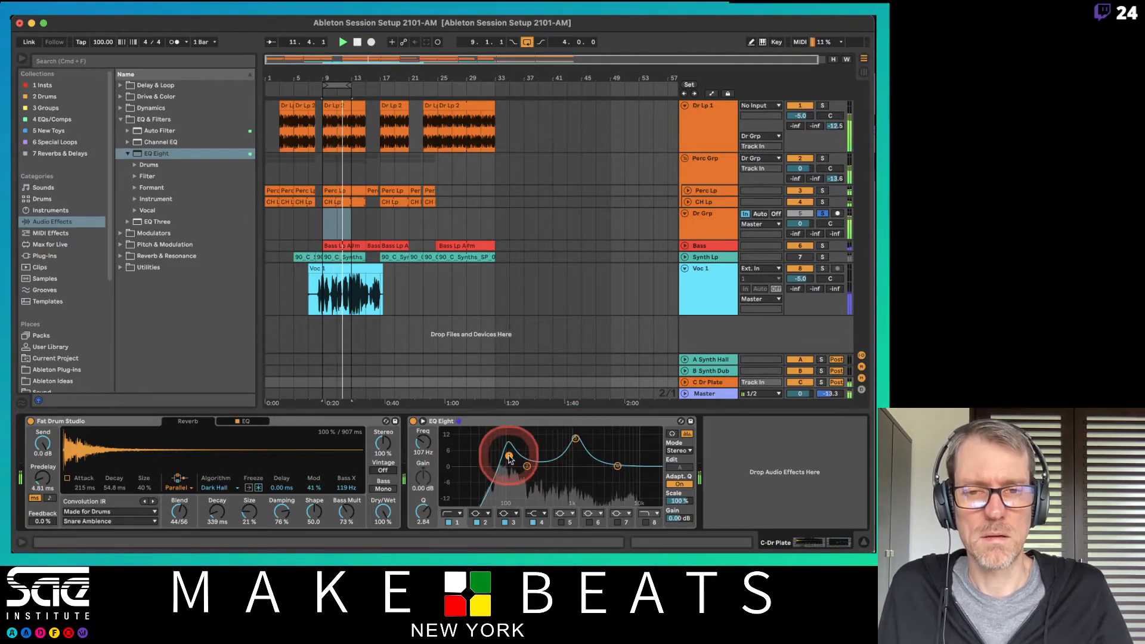
left_click(574, 439)
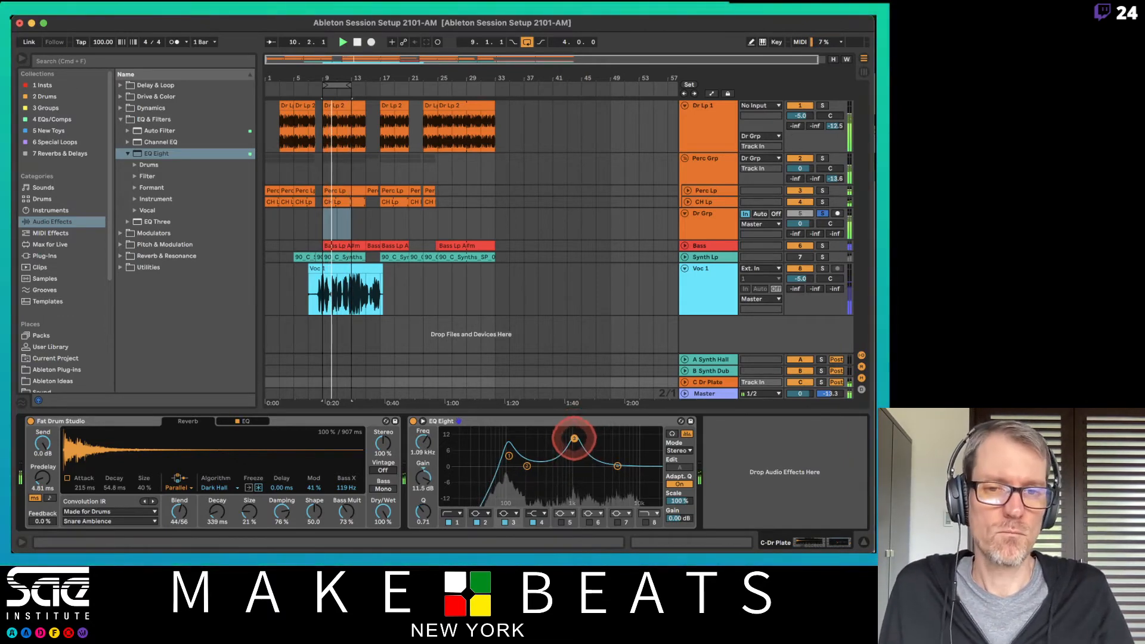
mouse_move(574, 439)
left_mouse_down()
mouse_move(595, 433)
mouse_move(553, 446)
left_mouse_up()
left_click(535, 422)
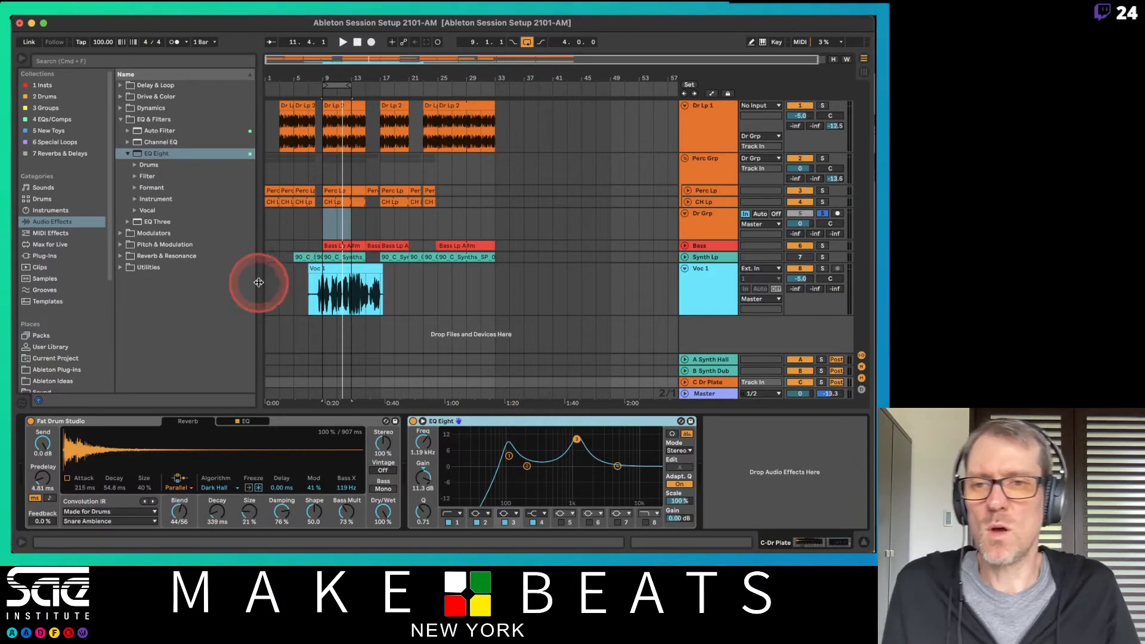
- Try a Redux after the EQ Eight on the Dr Plate return, with Rate at 1.74 kHz and Bits at 8, during playback
left_click(120, 119)
left_click(120, 96)
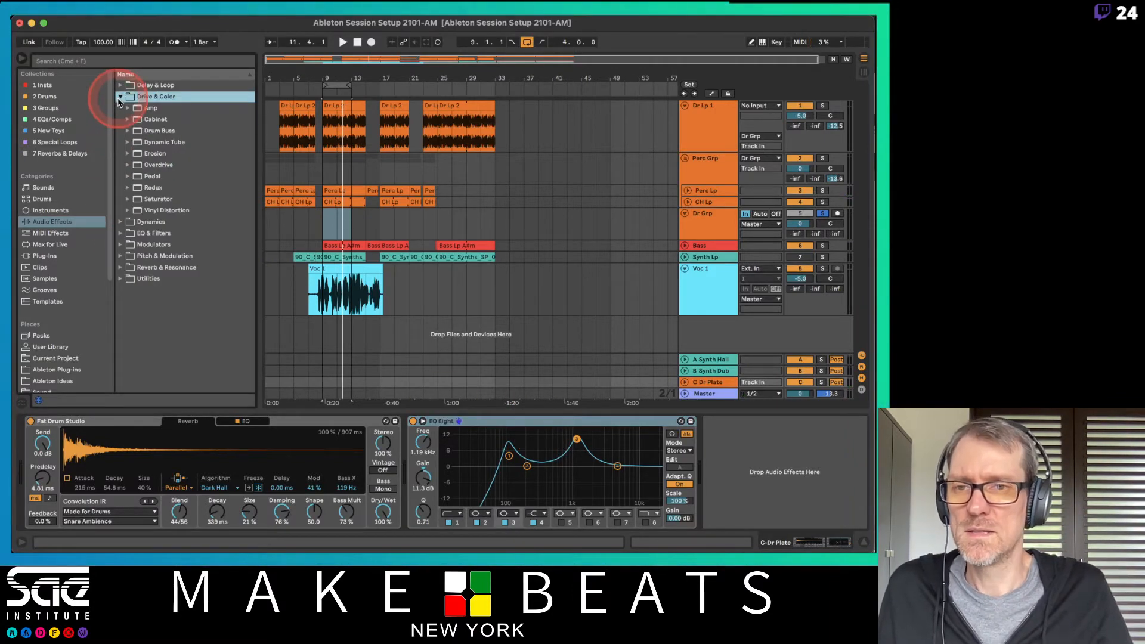
left_click_drag(149, 188, 733, 497)
key("space")
left_click(769, 459)
left_click_drag(769, 461, 769, 483)
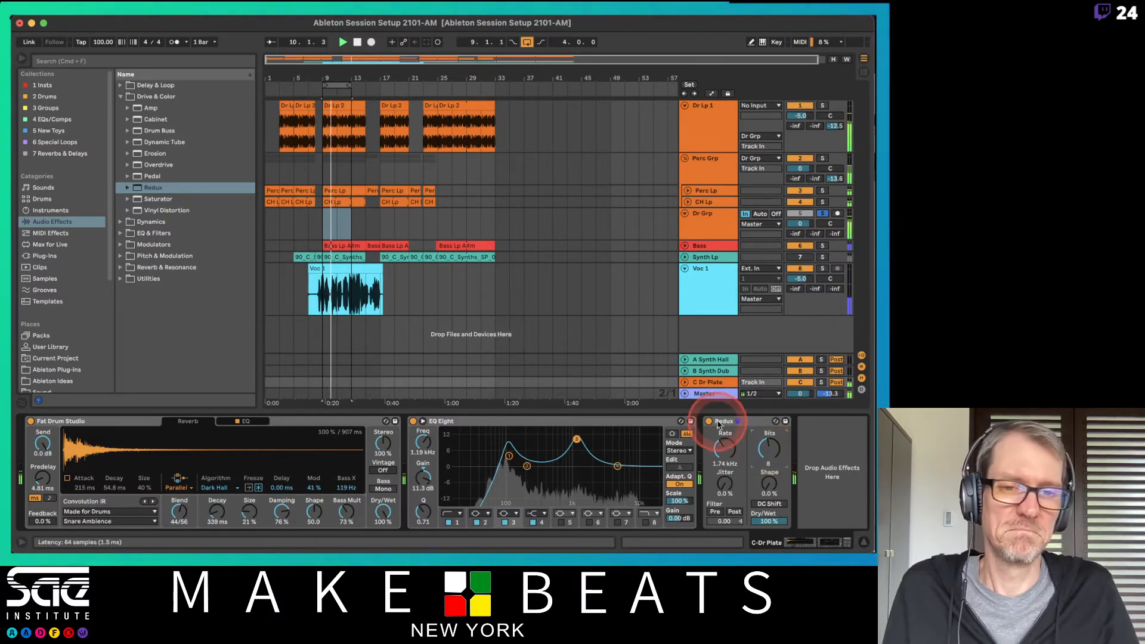
- Delete the Redux and the EQ Eight from the Dr Plate return track
left_click(758, 425)
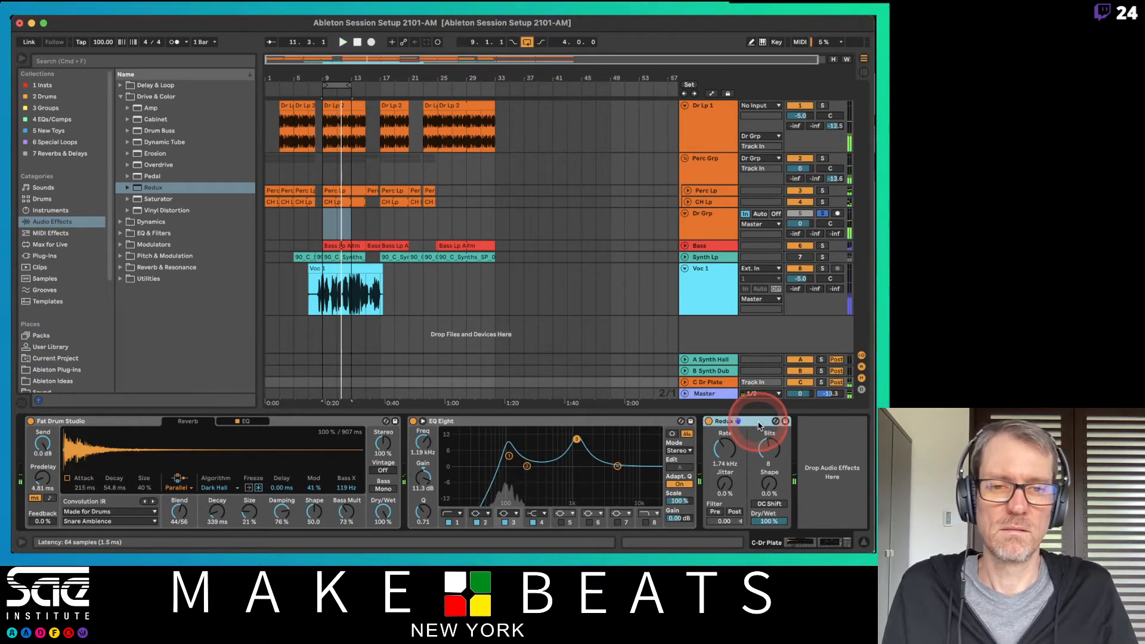
key("Delete")
left_click(626, 420)
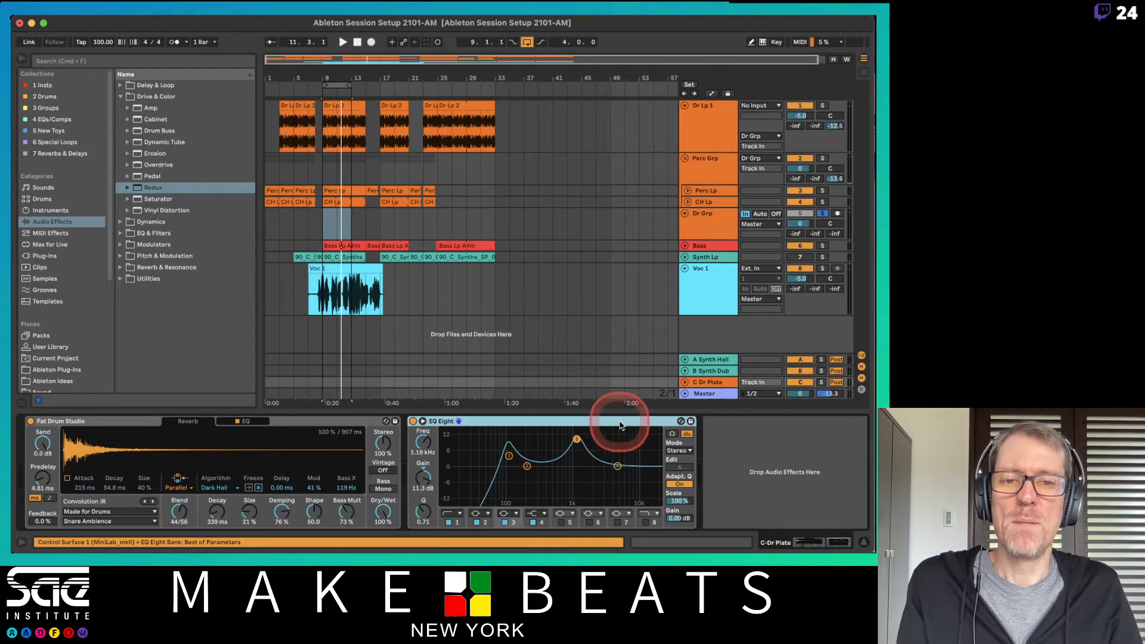
key("Delete")
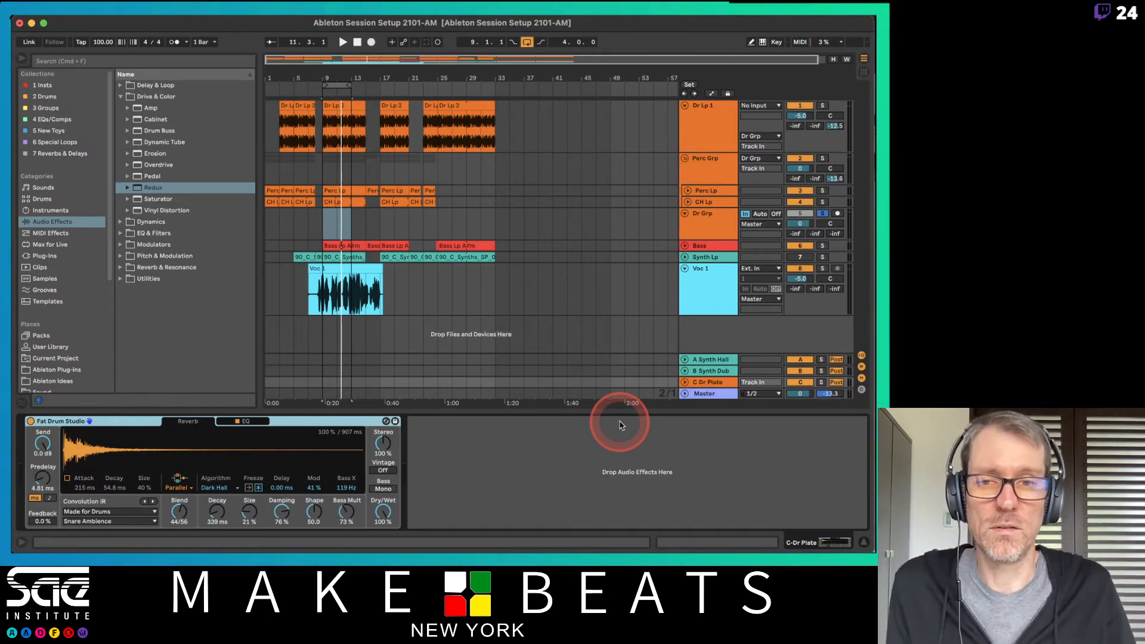
- Reduce the height of the Dr Lp 1 track in the Arrangement View
left_click(706, 190)
left_click(687, 106)
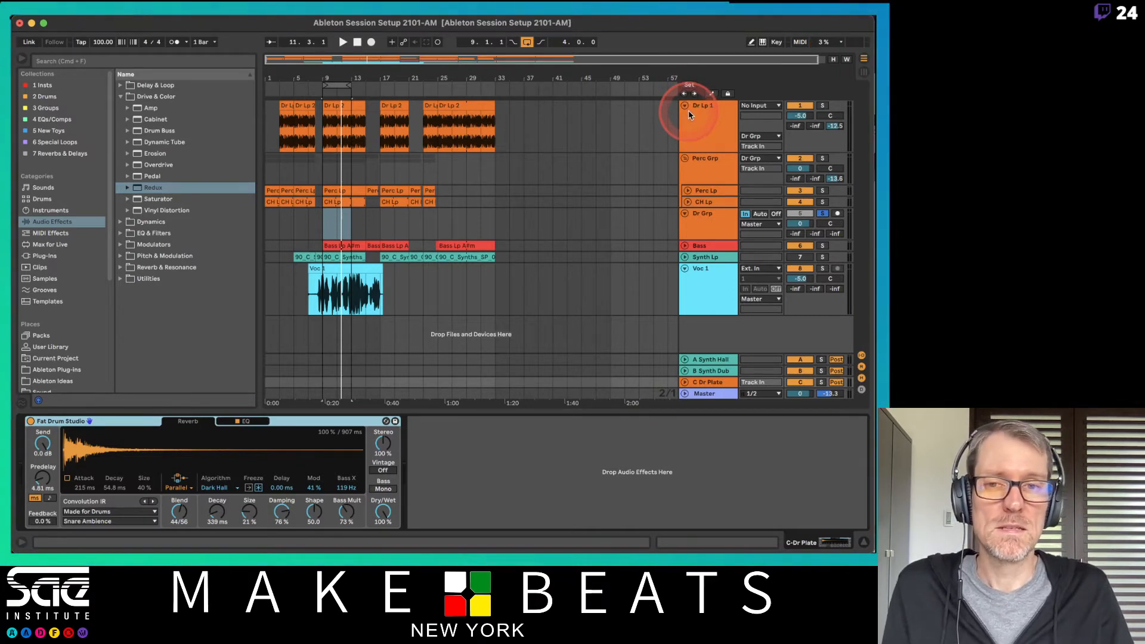
left_click(694, 112)
left_click(714, 150)
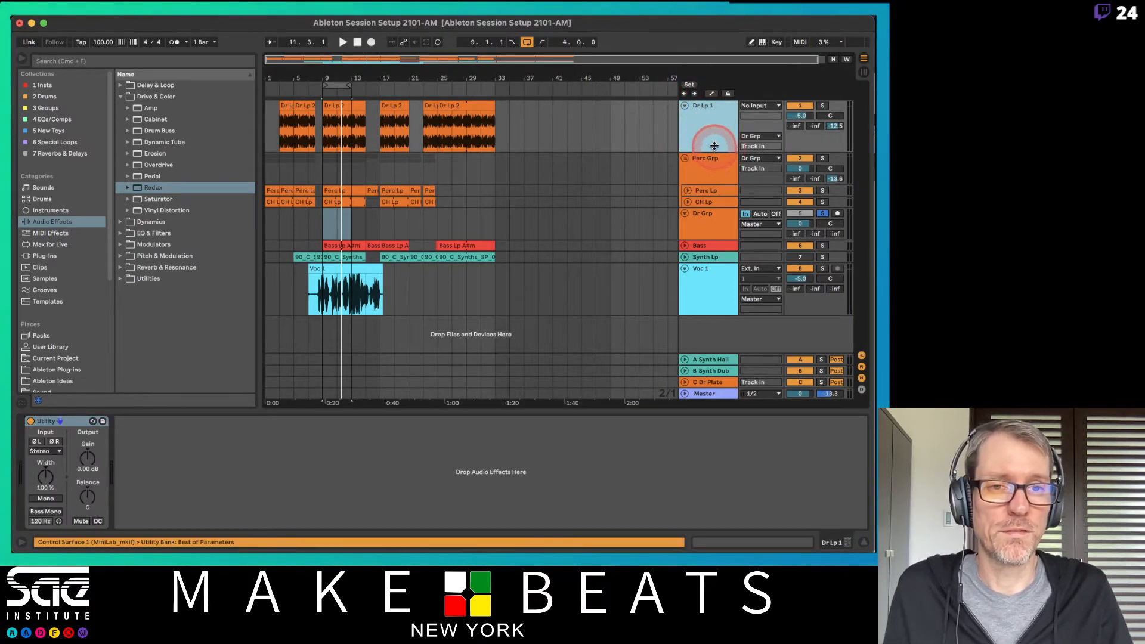
mouse_move(714, 149)
left_mouse_down()
mouse_move(716, 124)
mouse_move(716, 134)
left_mouse_up()
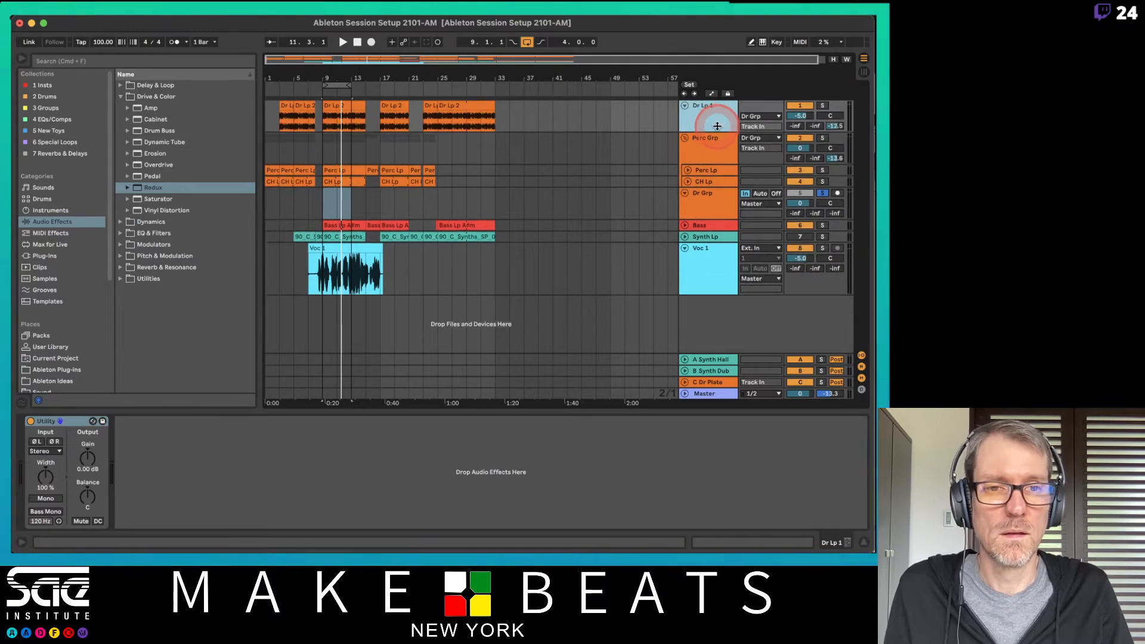
- Unfold the Perc Lp, CH Lp, Bass and Synth Lp tracks so their waveforms and mixer controls show
left_click(717, 171)
left_click_drag(718, 175, 710, 198)
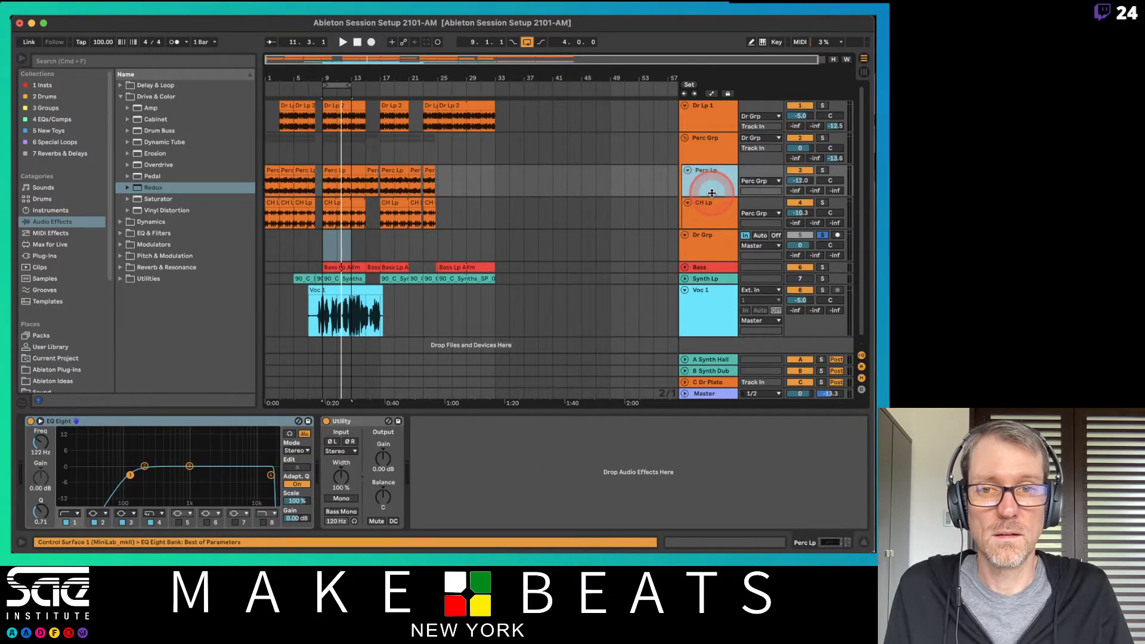
left_click(695, 281)
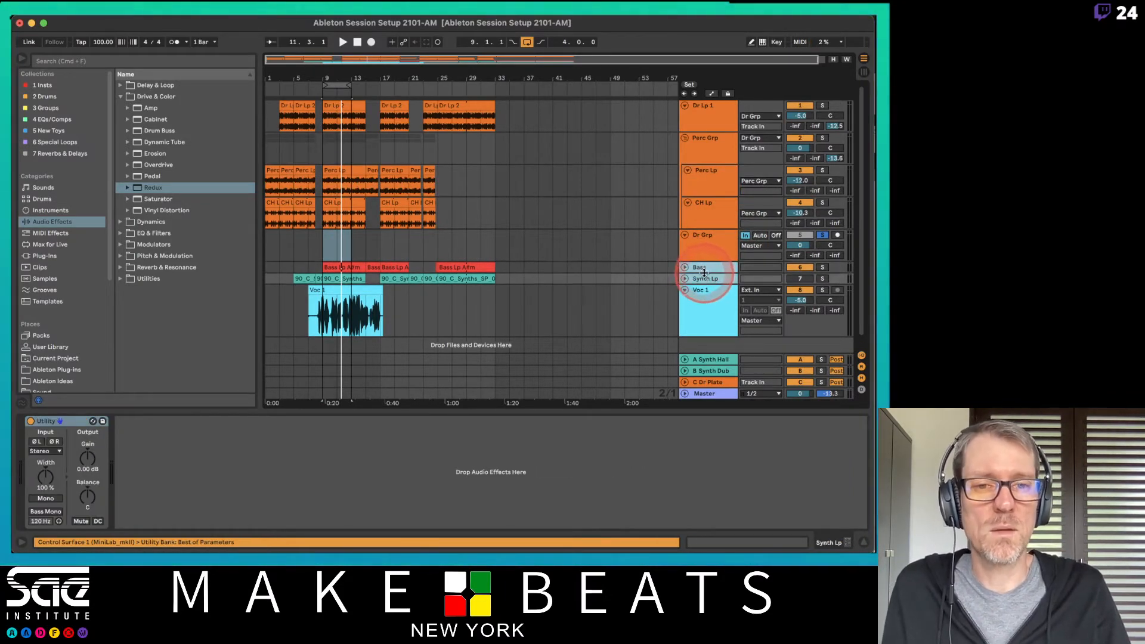
left_click(705, 276, "shift")
key("u")
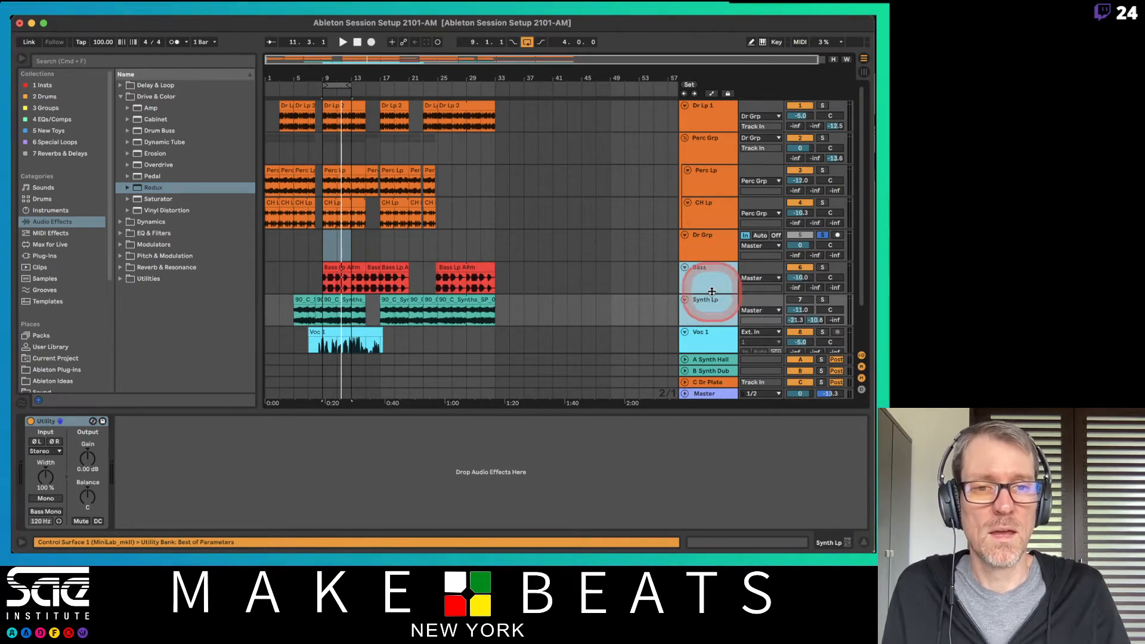
- Reduce the height of the Voc 1 track to match the other tracks
left_click(691, 316)
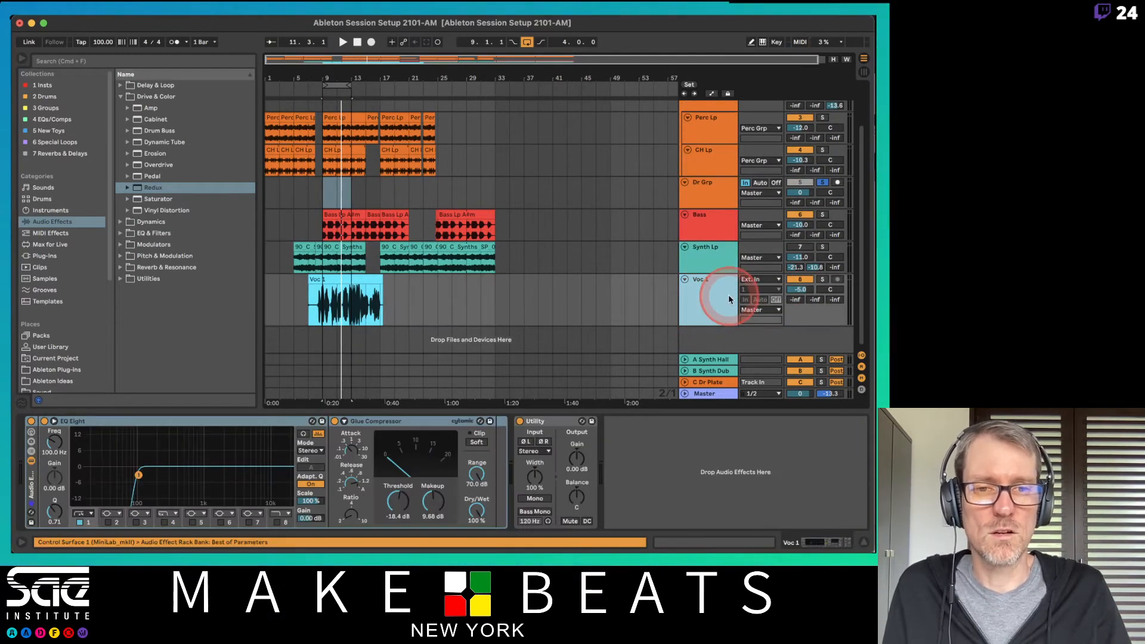
left_click_drag(712, 325, 710, 304)
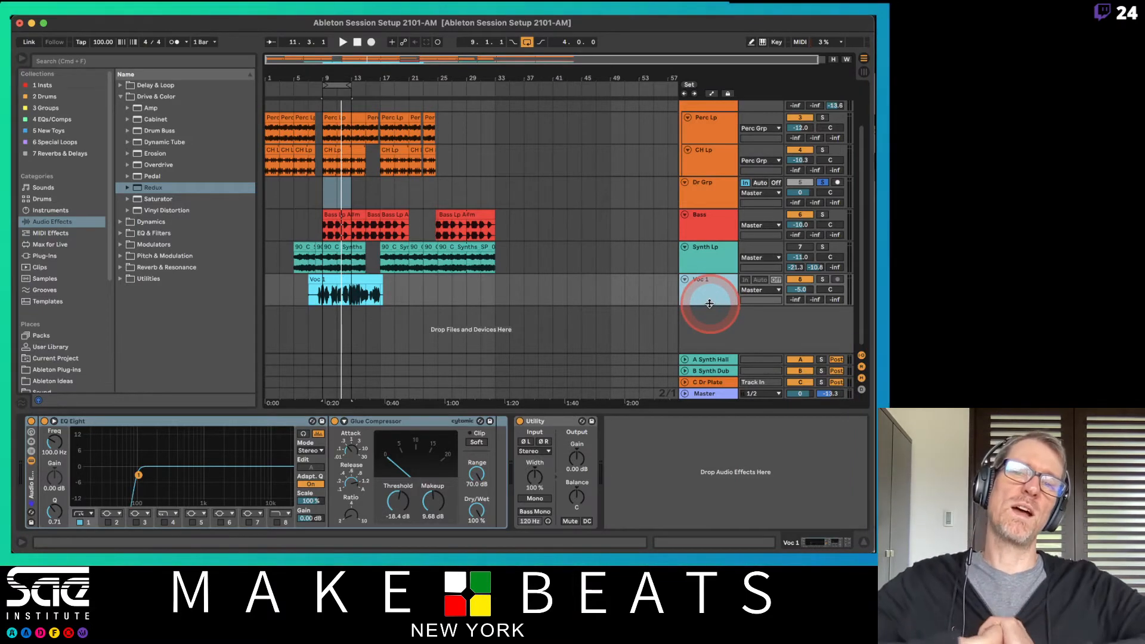
left_click_drag(709, 303, 710, 305)
- Fold all arrangement tracks at once and unfold them all again
left_click(685, 184)
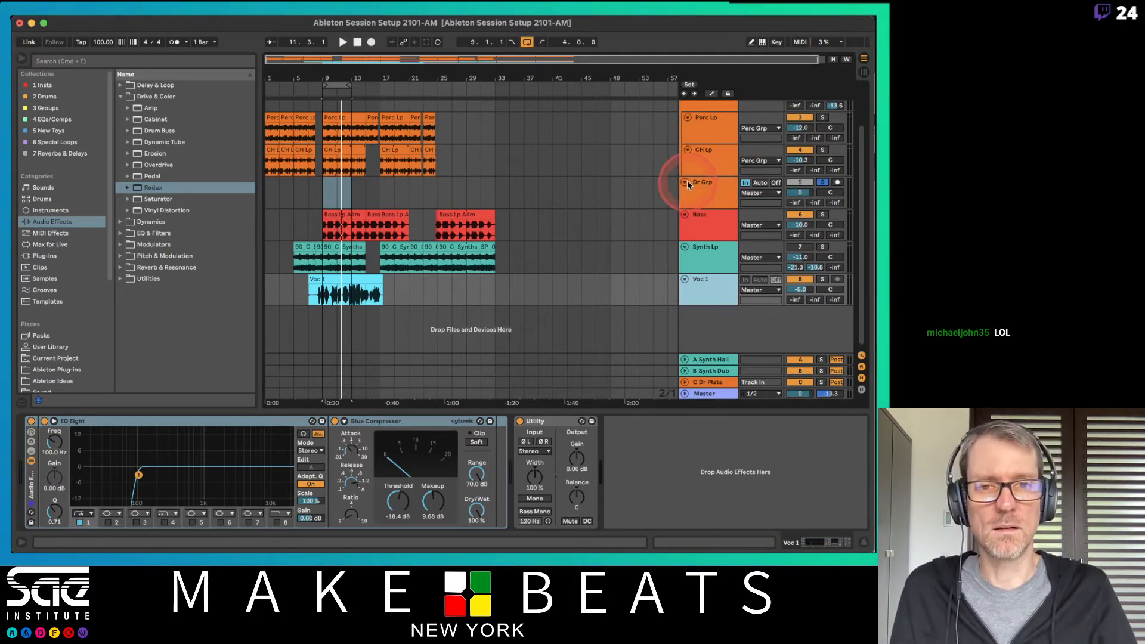
left_click(684, 185, "alt")
left_click(685, 166)
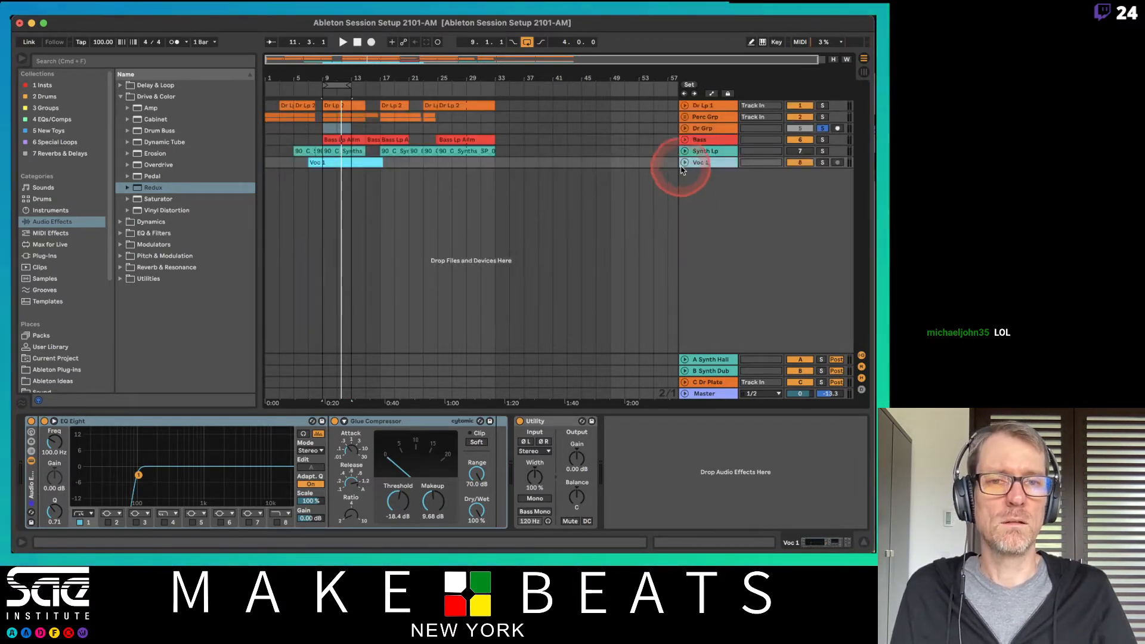
left_click(719, 159, "alt")
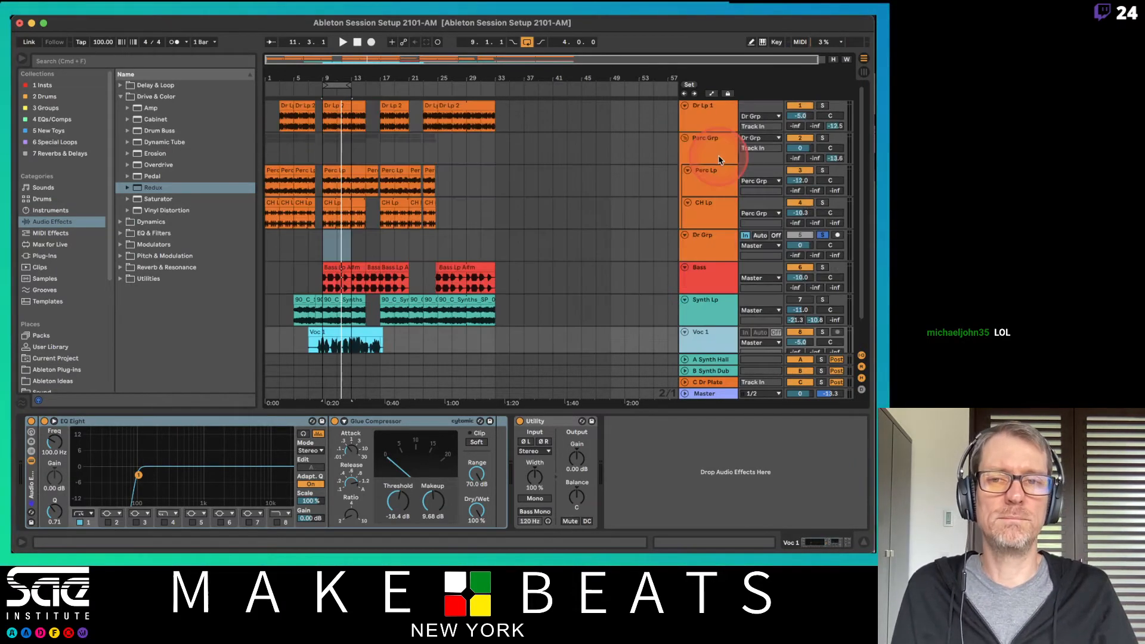
left_click(335, 213)
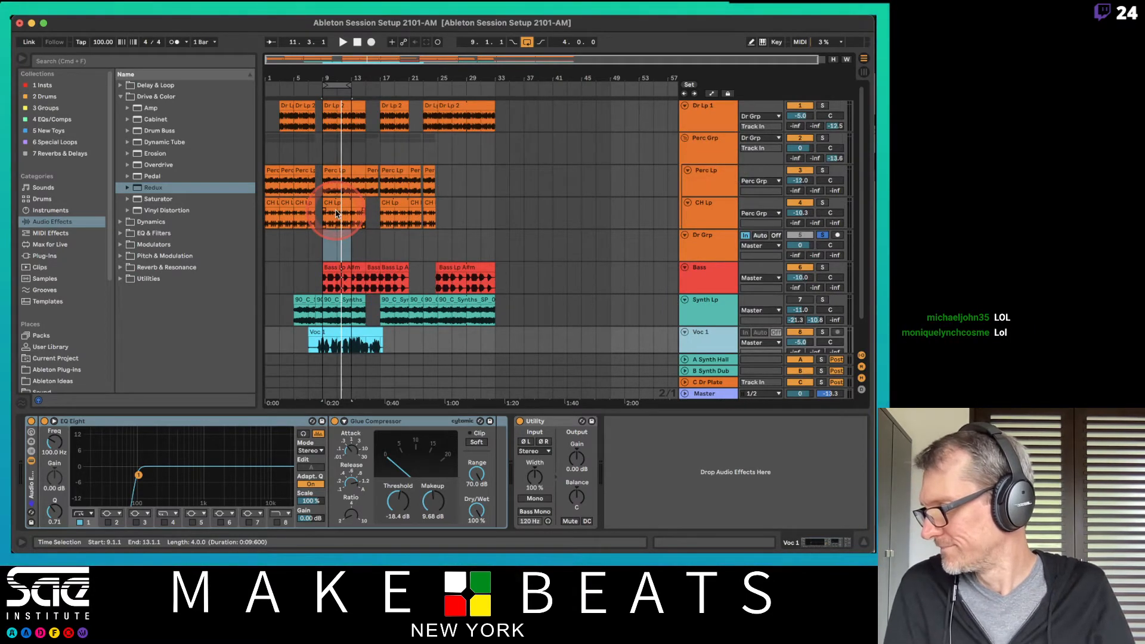
- Switch to 30 Ableton Routing-Mixing-Exporting.pdf and read the notes on send effects, return tracks and general mix tips
key("super+Tab")
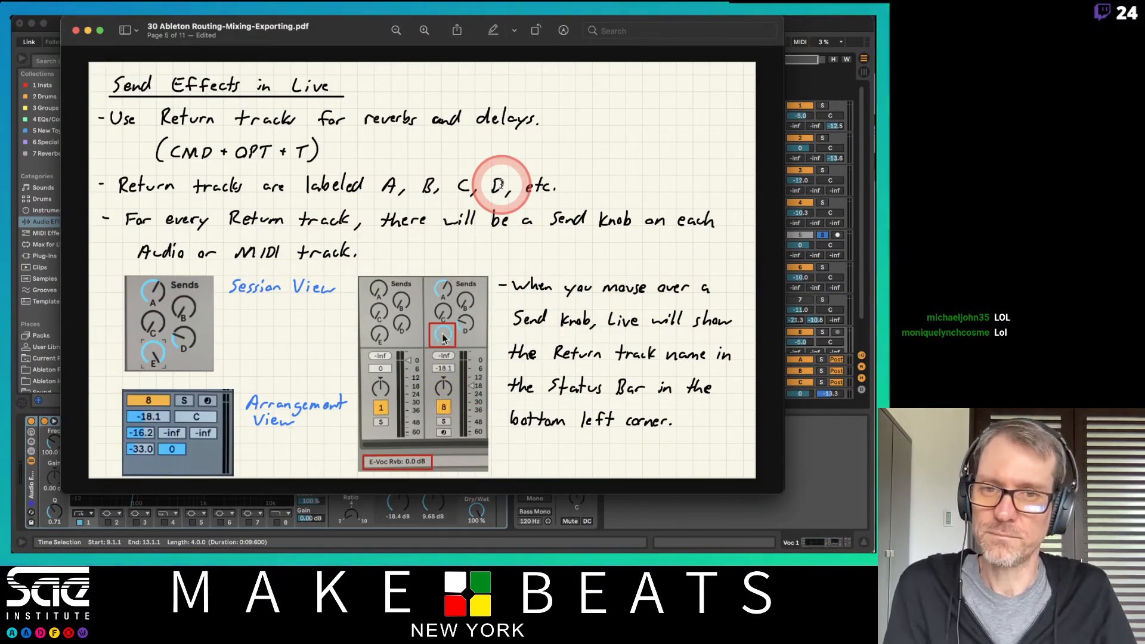
key("Down")
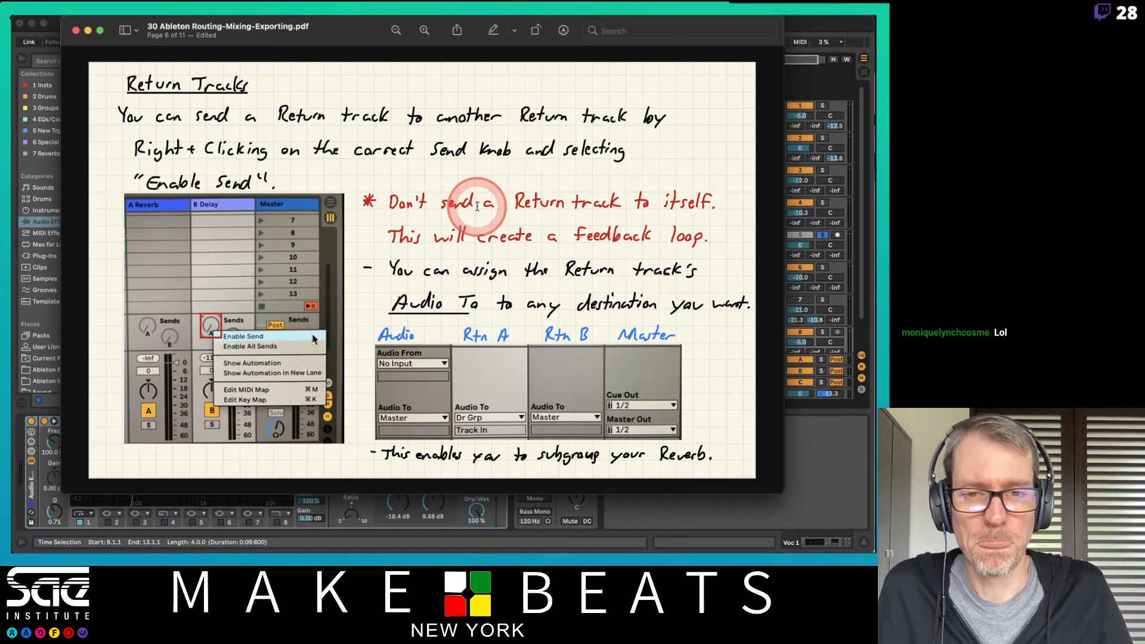
key("Down")
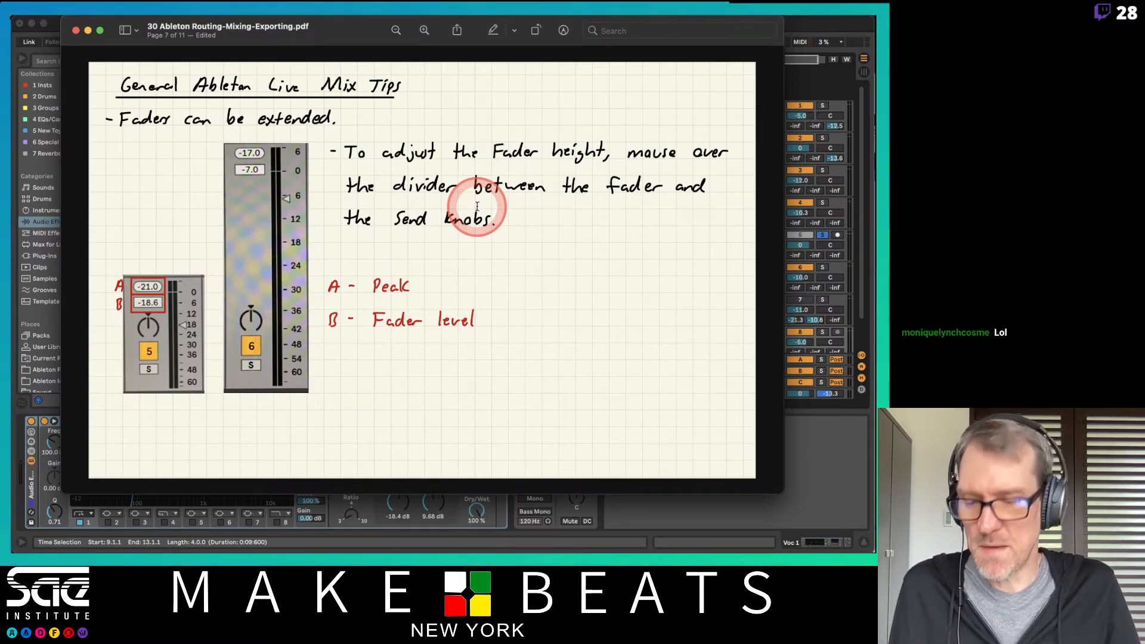
- Switch back to Ableton Live and display the Session View
key("super+Tab")
key("Tab")
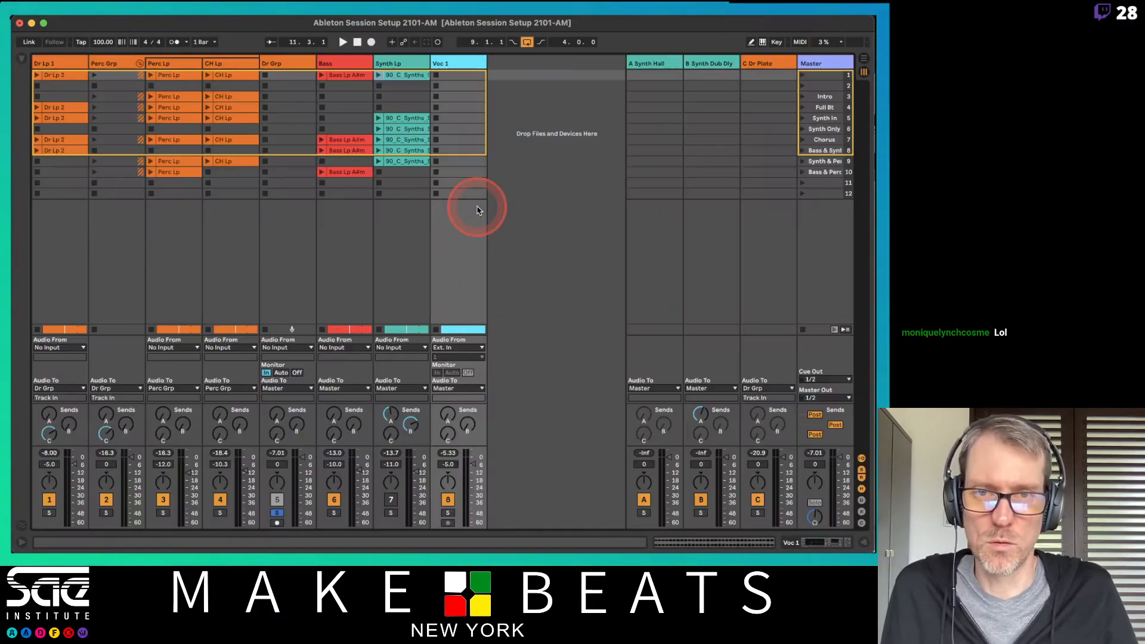
- Extend the height of the mixer faders and meters, and restore them to their compact size
left_click_drag(355, 440, 334, 368)
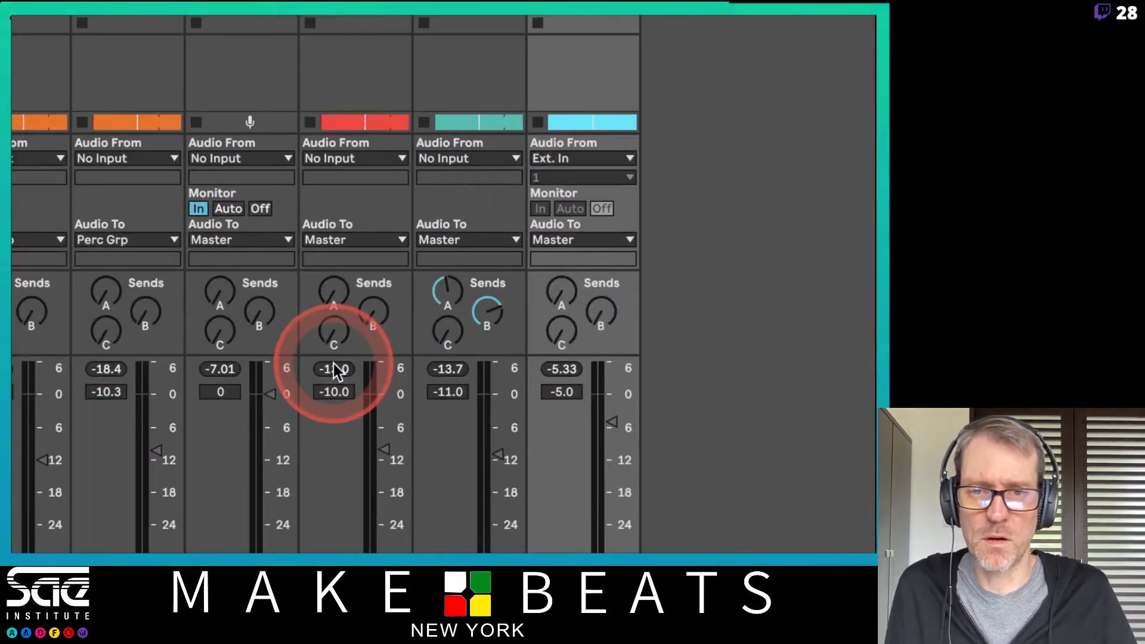
left_click_drag(373, 366, 365, 460)
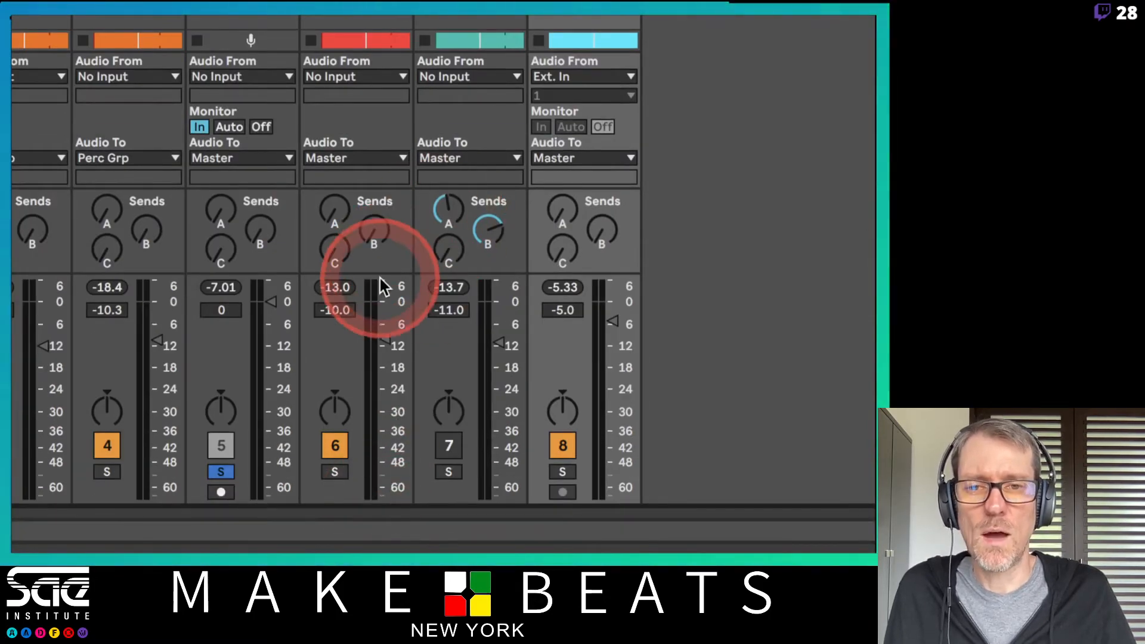
left_click_drag(380, 273, 378, 341)
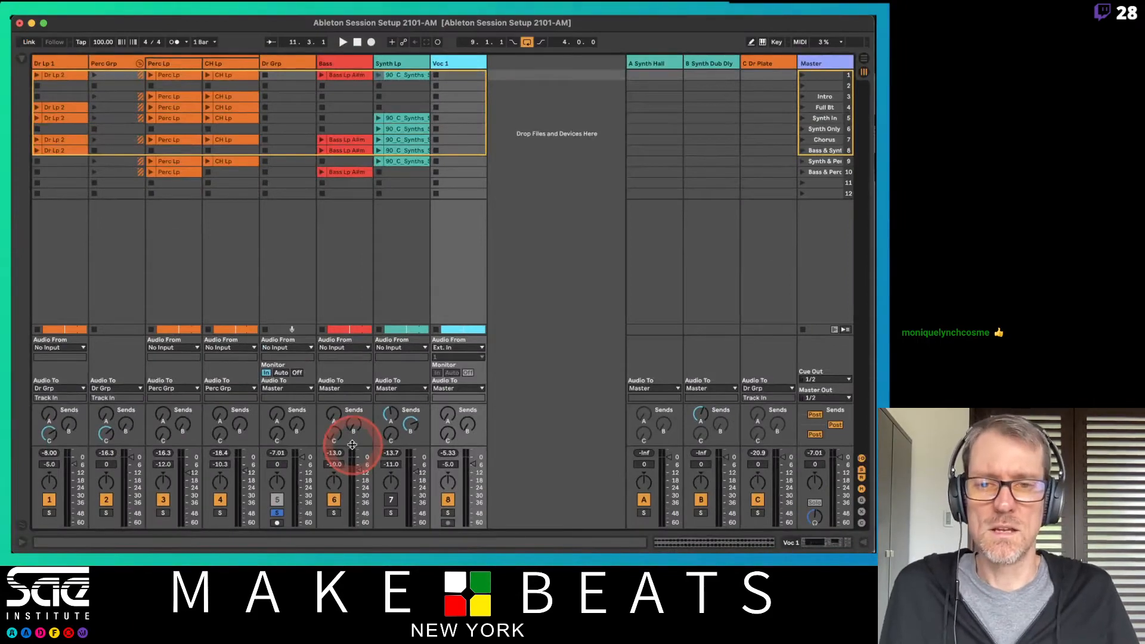
mouse_move(353, 445)
left_mouse_down()
mouse_move(350, 255)
mouse_move(358, 440)
left_mouse_up()
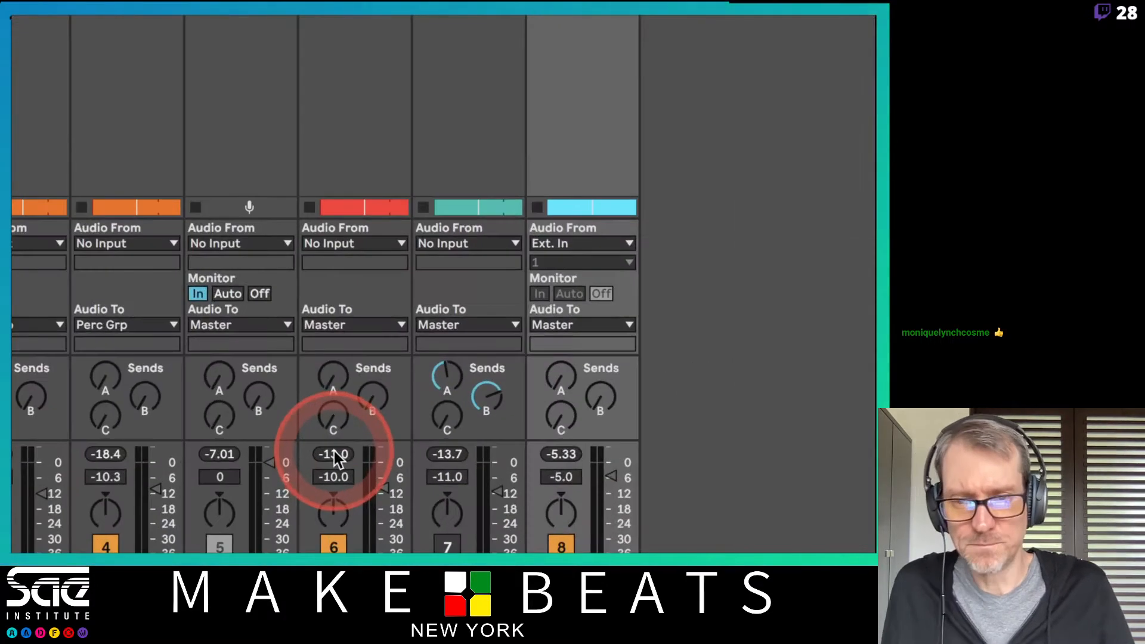
- Reset the Bass track's peak level indicator, and nudge its volume to -11.0 dB and back to -10.0 dB
left_click(338, 352)
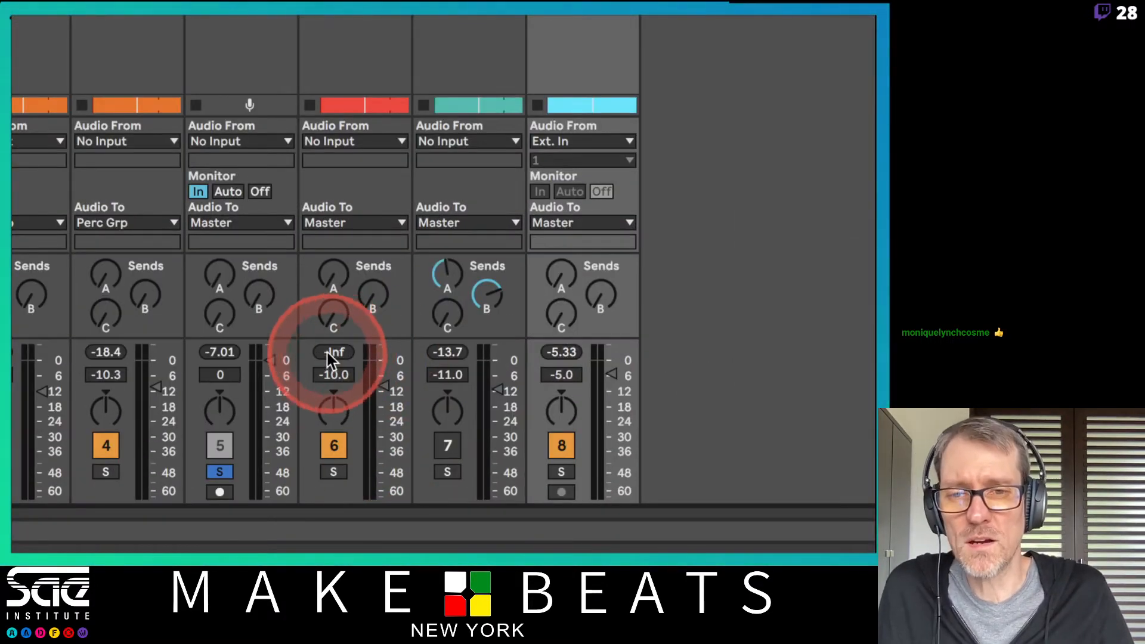
left_click(334, 375)
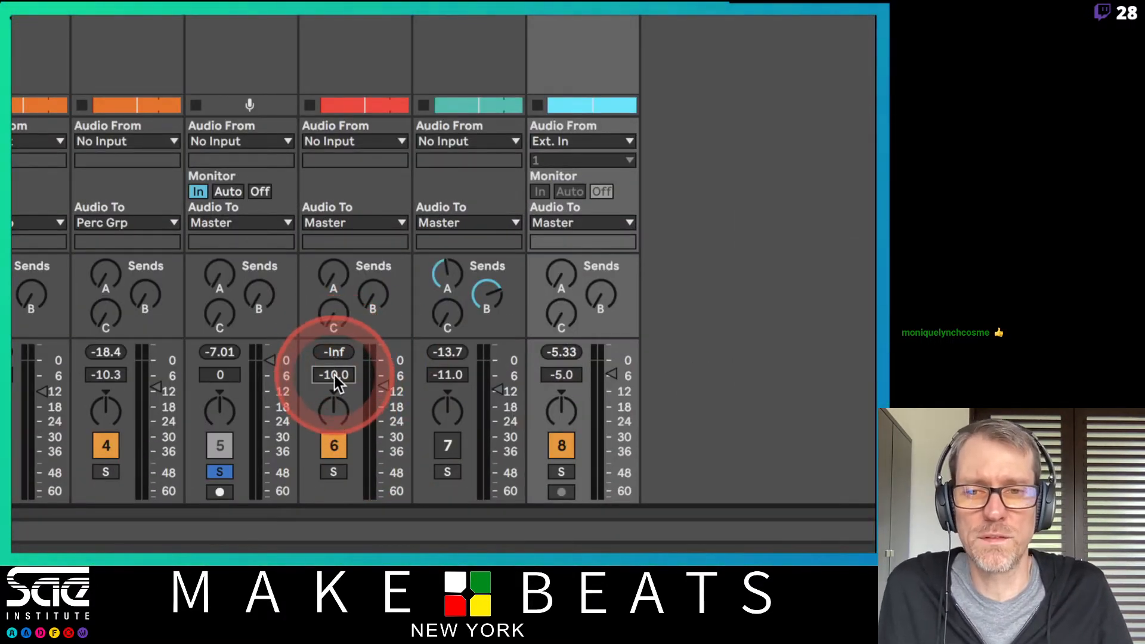
key("Down")
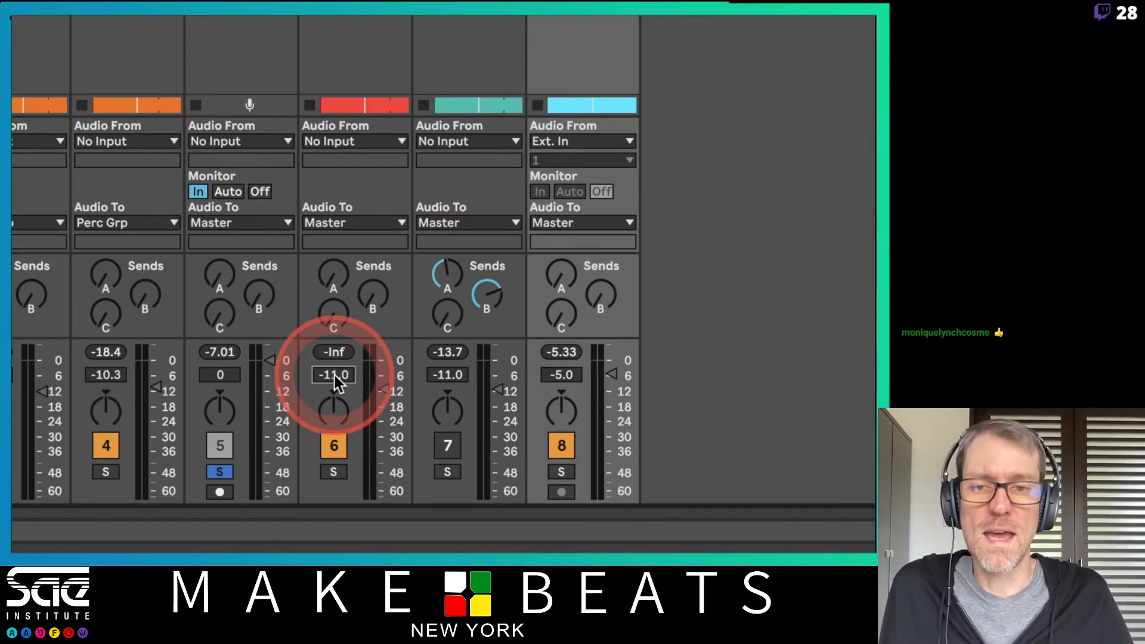
key("Up")
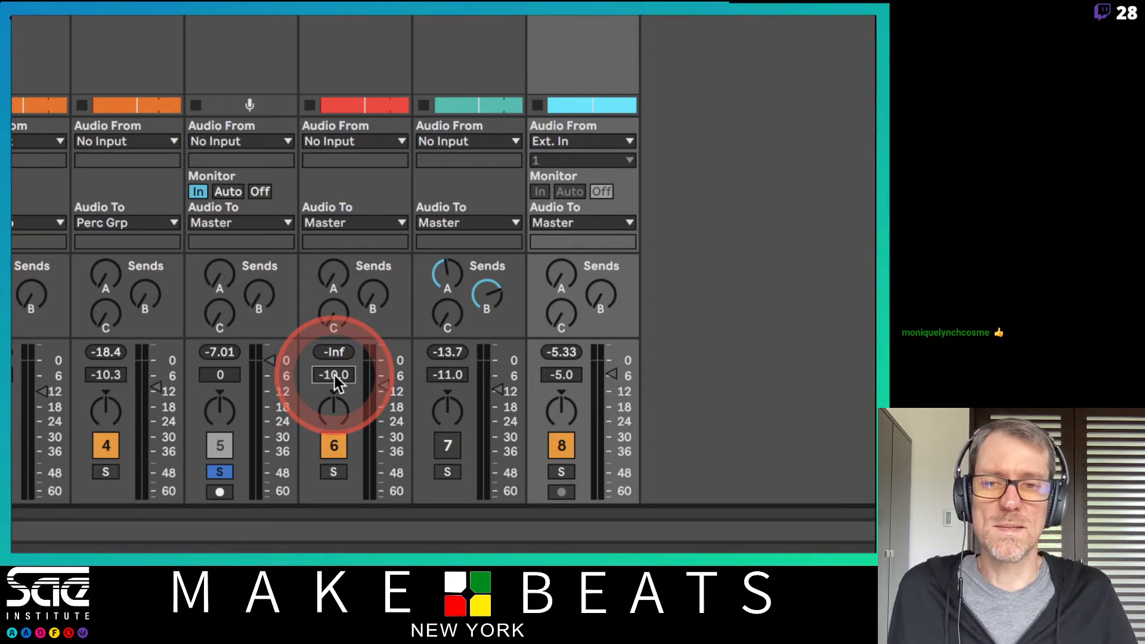
left_click_drag(336, 383, 335, 383)
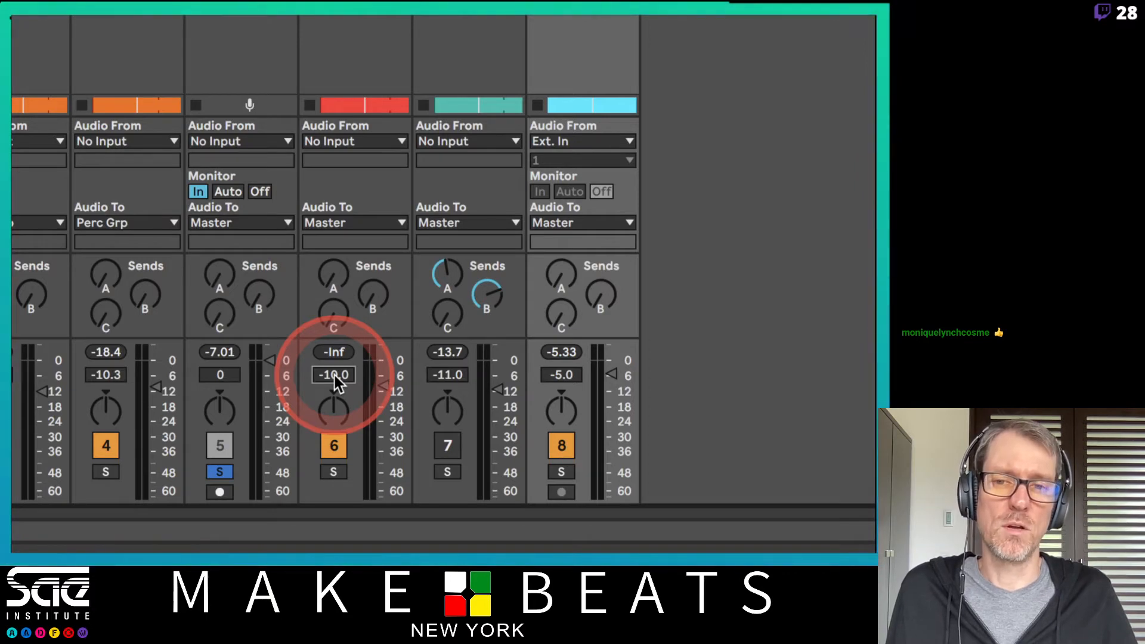
left_click_drag(334, 375, 334, 376)
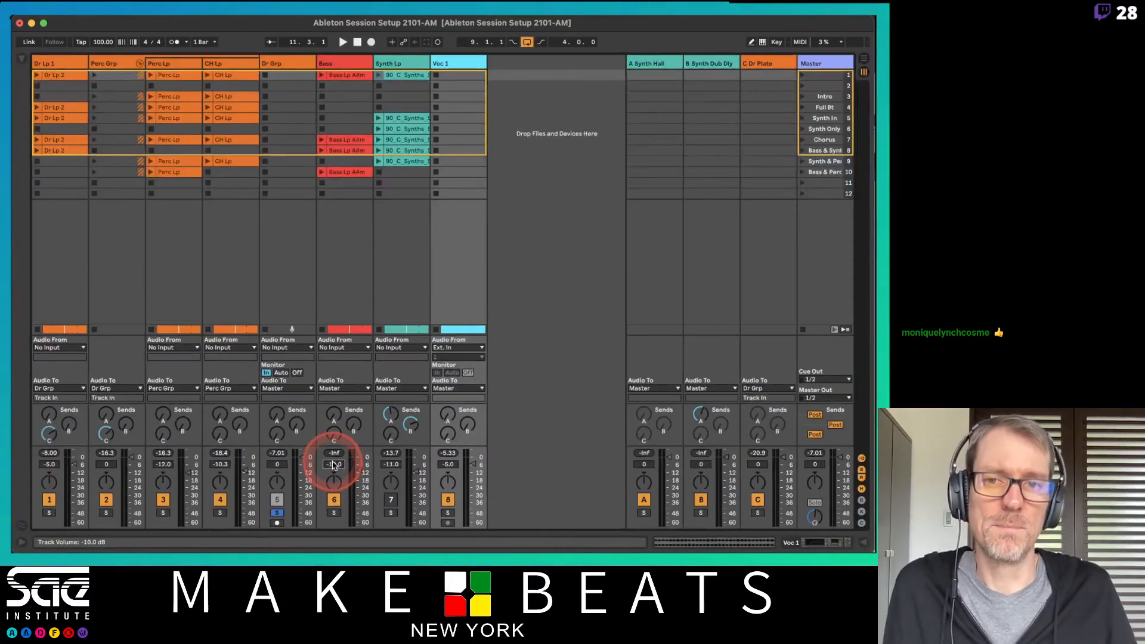
- Switch to Preview, show the Master Fader page of the mixing notes PDF, and return to Ableton Live
key("super+Tab")
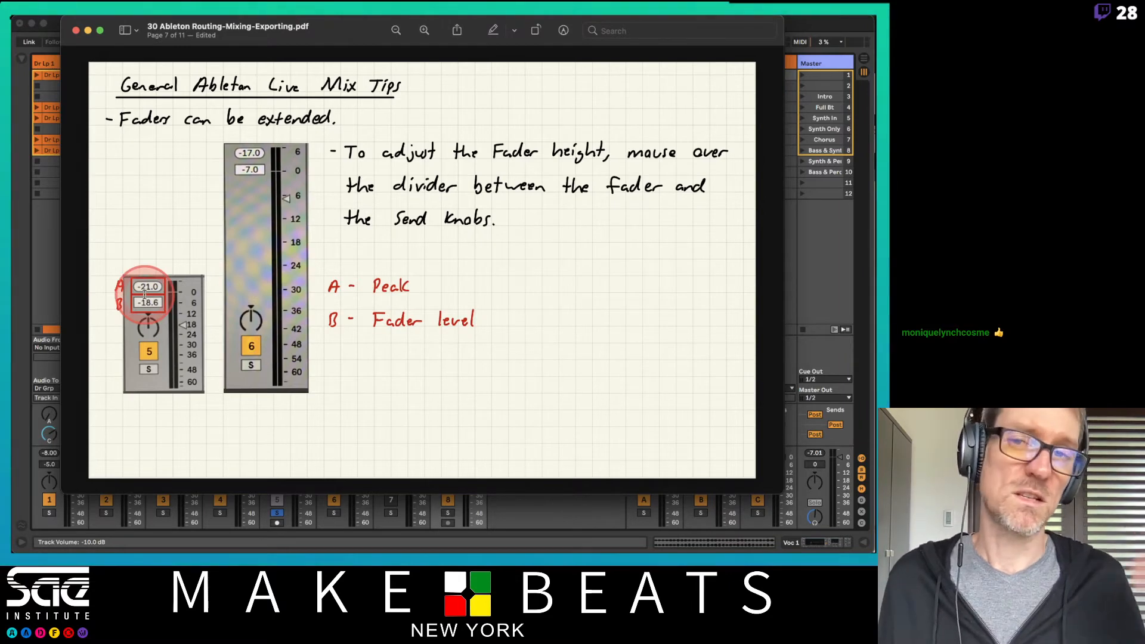
key("Down")
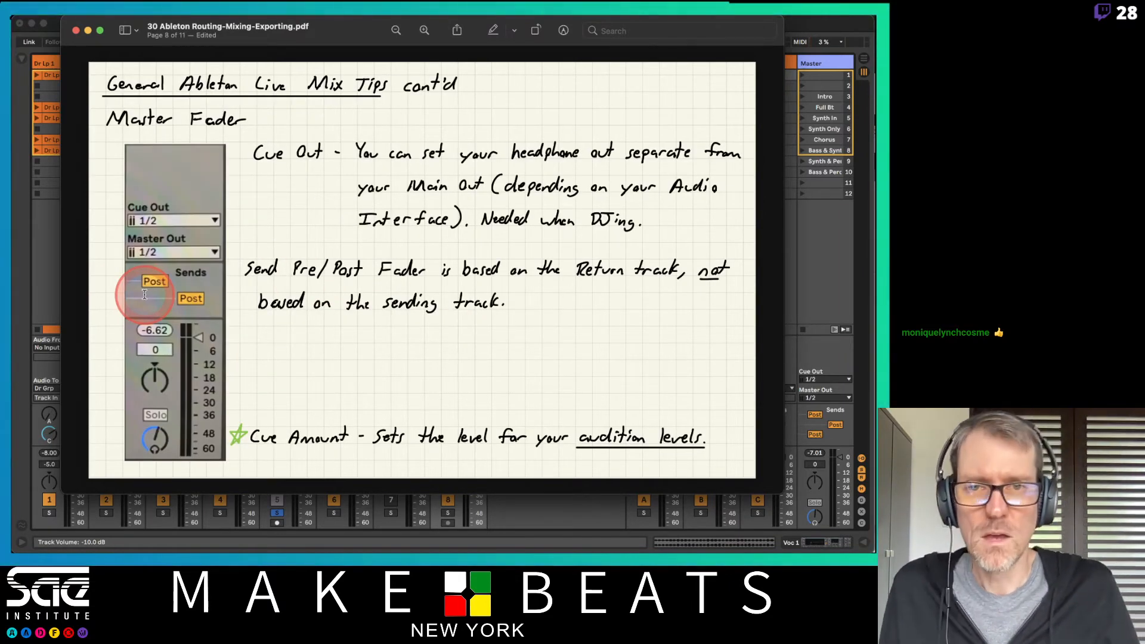
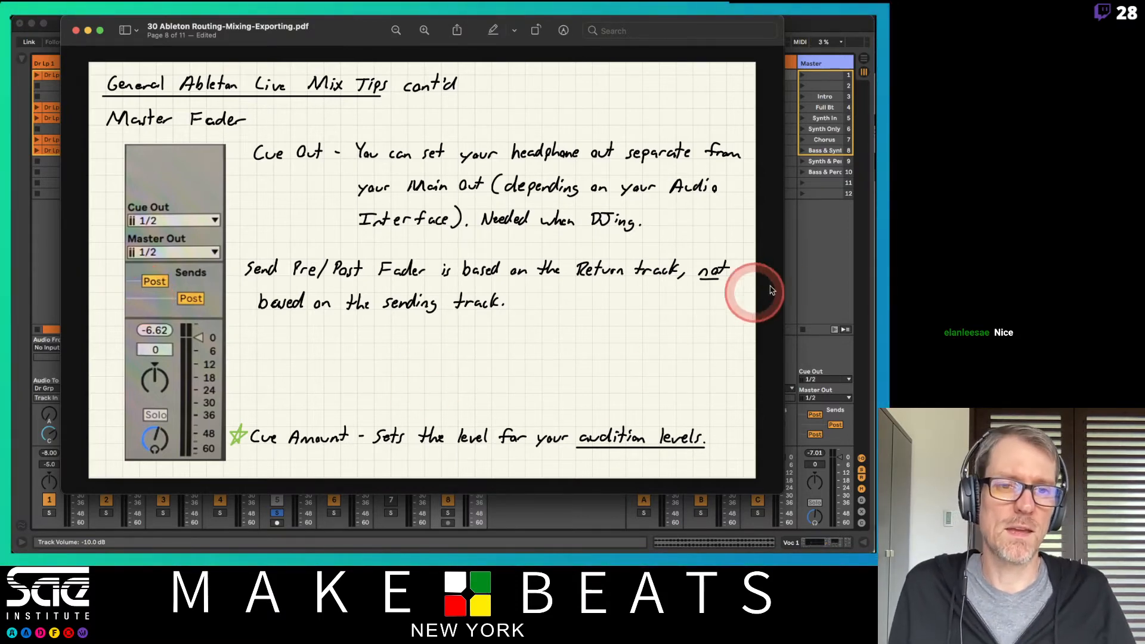
left_click(808, 274)
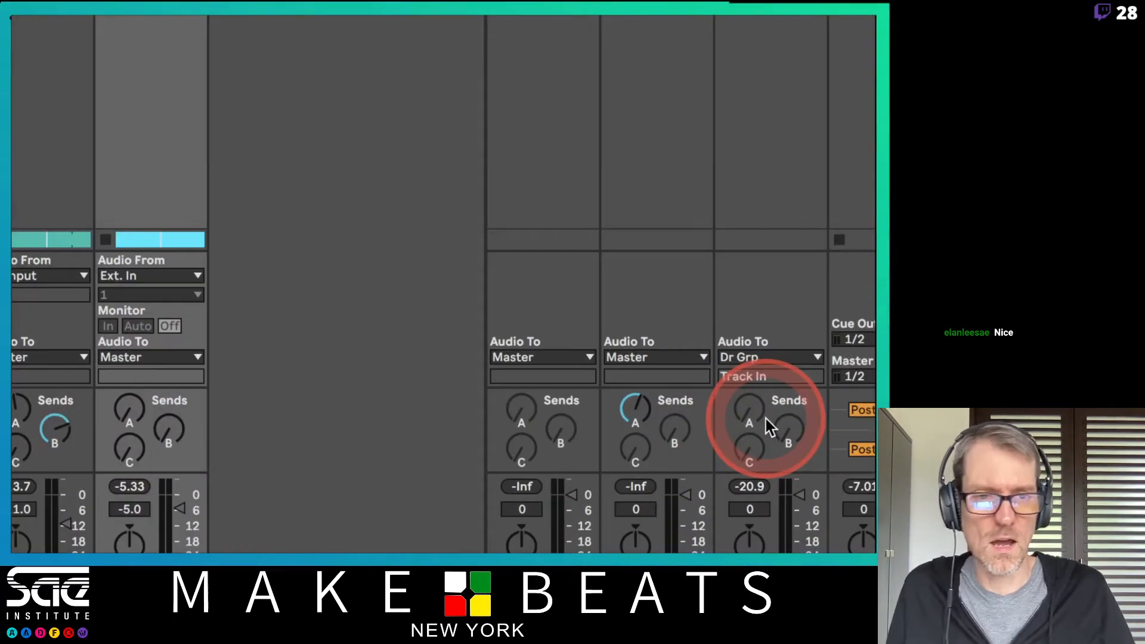
- Open the audio output configuration from the Master's Cue Out options, review it, cancel it and close Preferences
left_click(859, 339)
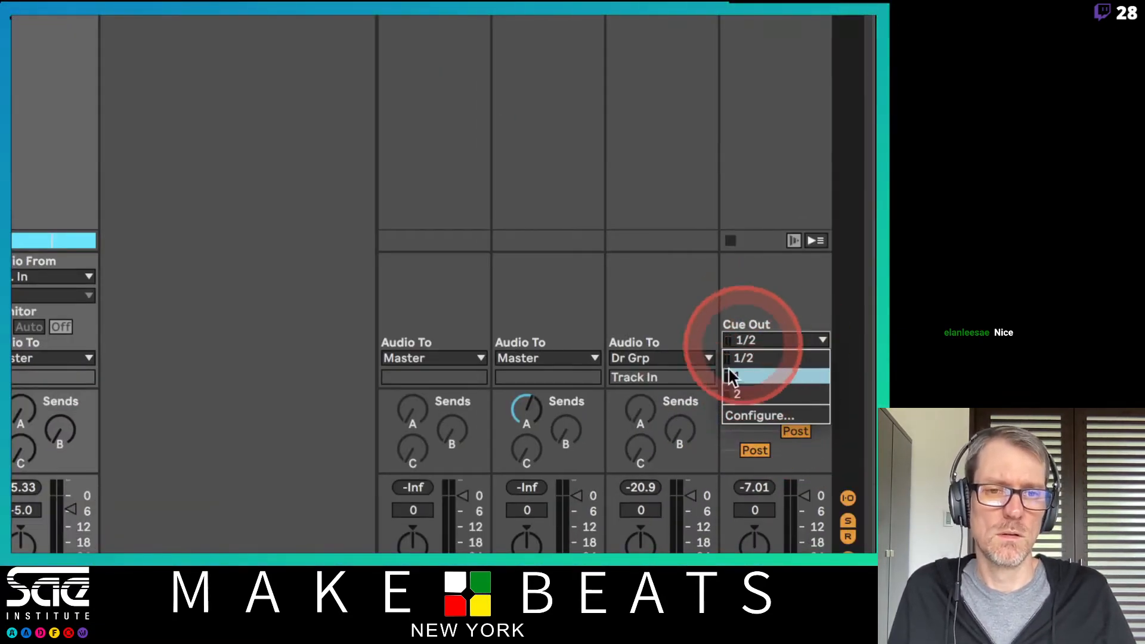
left_click(735, 416)
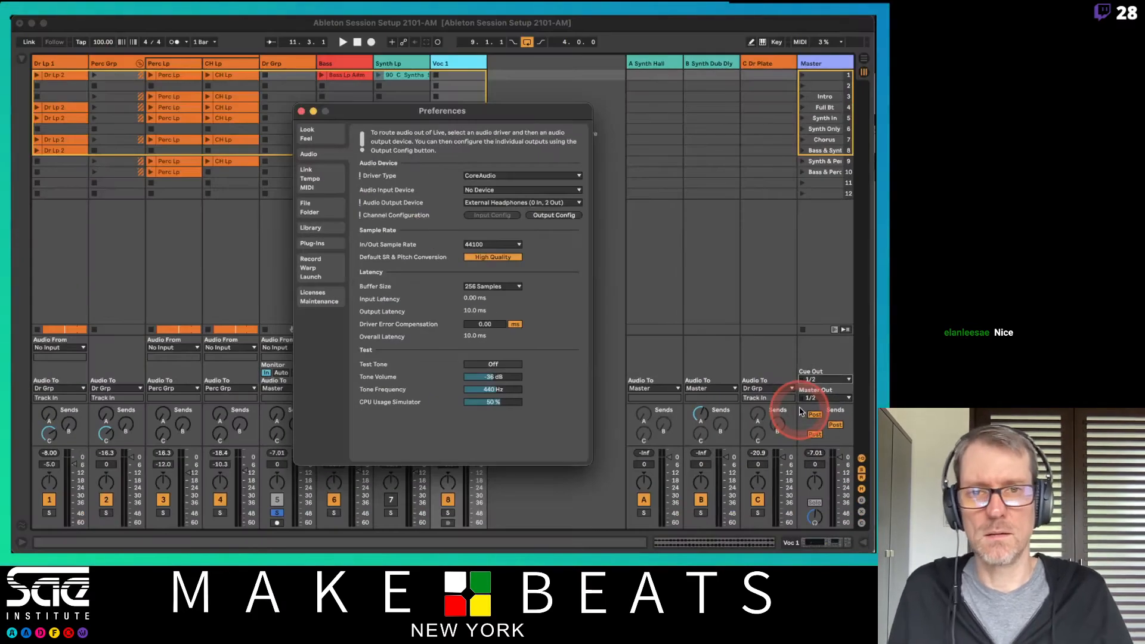
left_click(548, 214)
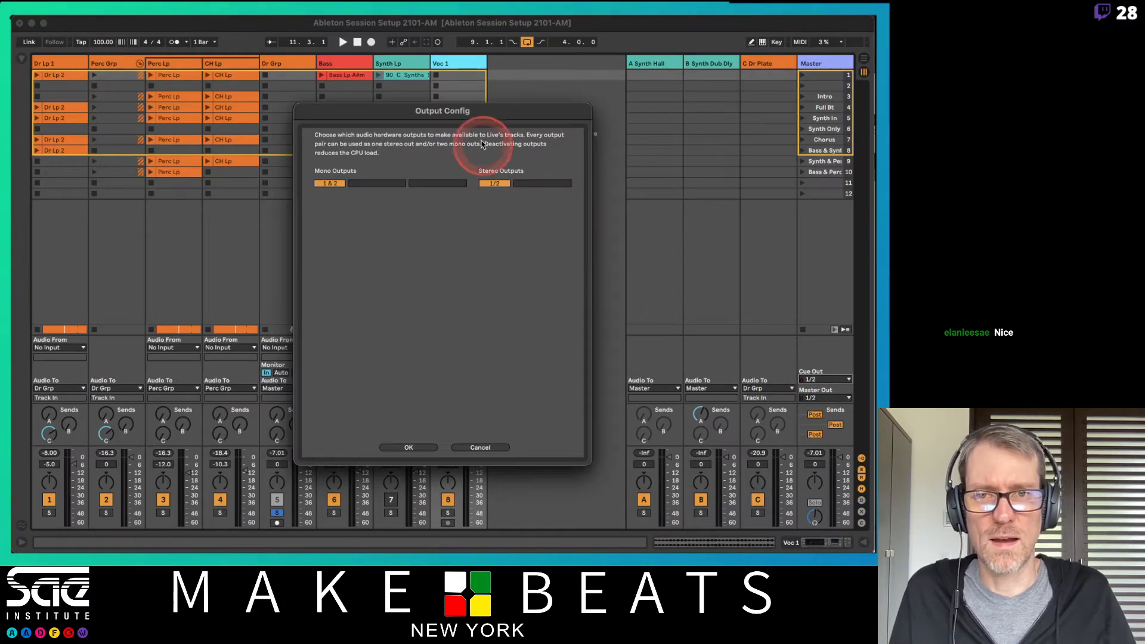
left_click(458, 448)
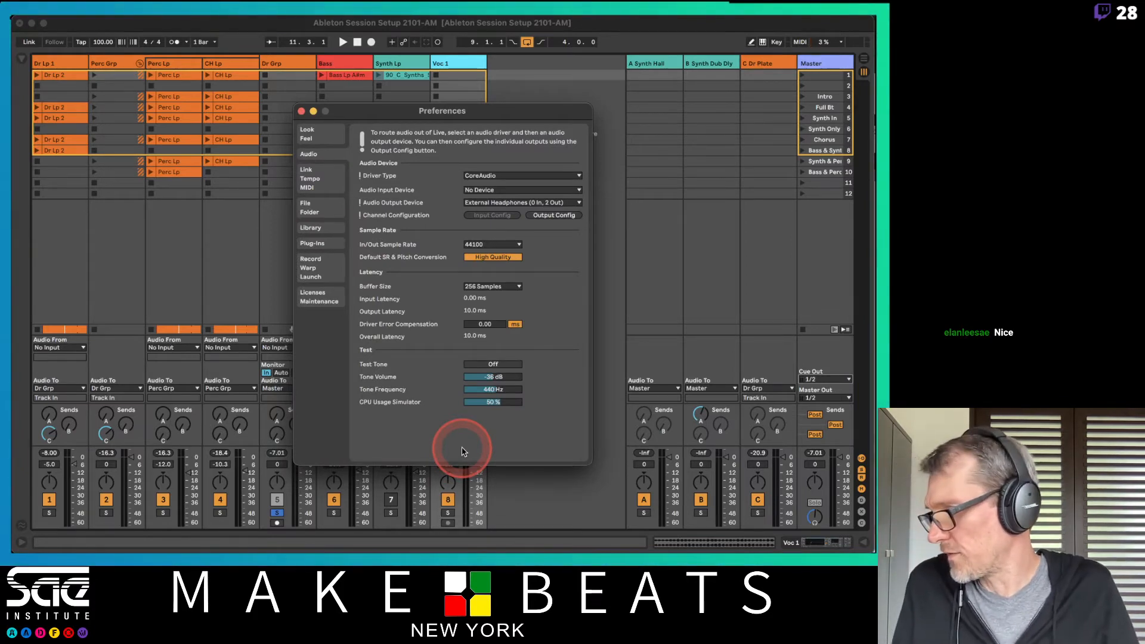
left_click(302, 112)
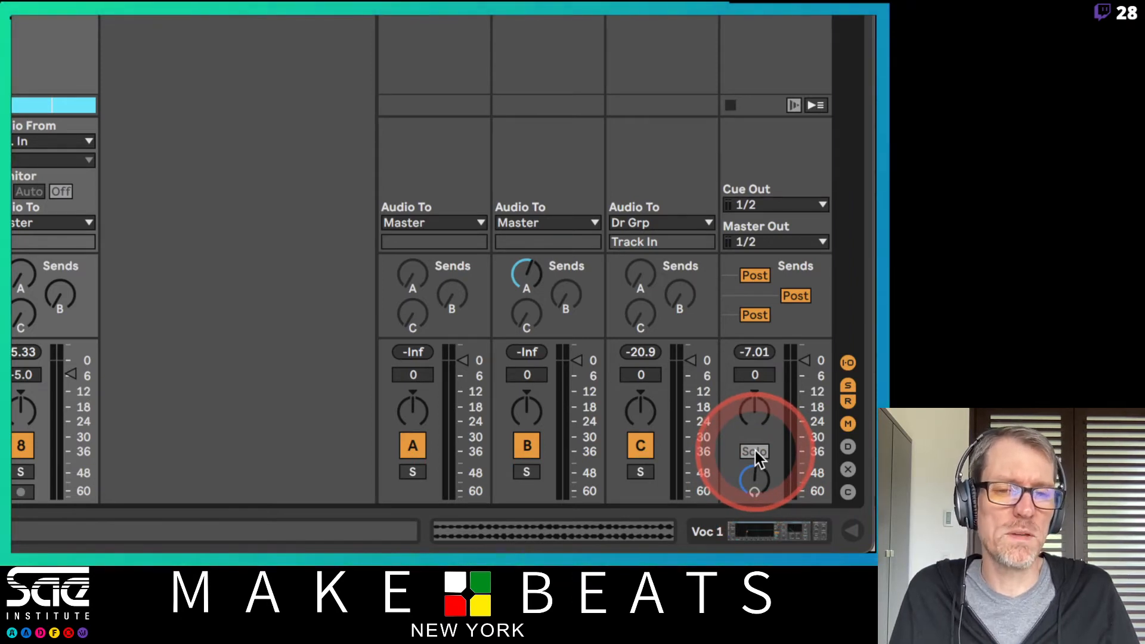
- Solo the C Dr Plate return track and unsolo it again
left_click(640, 471)
left_click(640, 472)
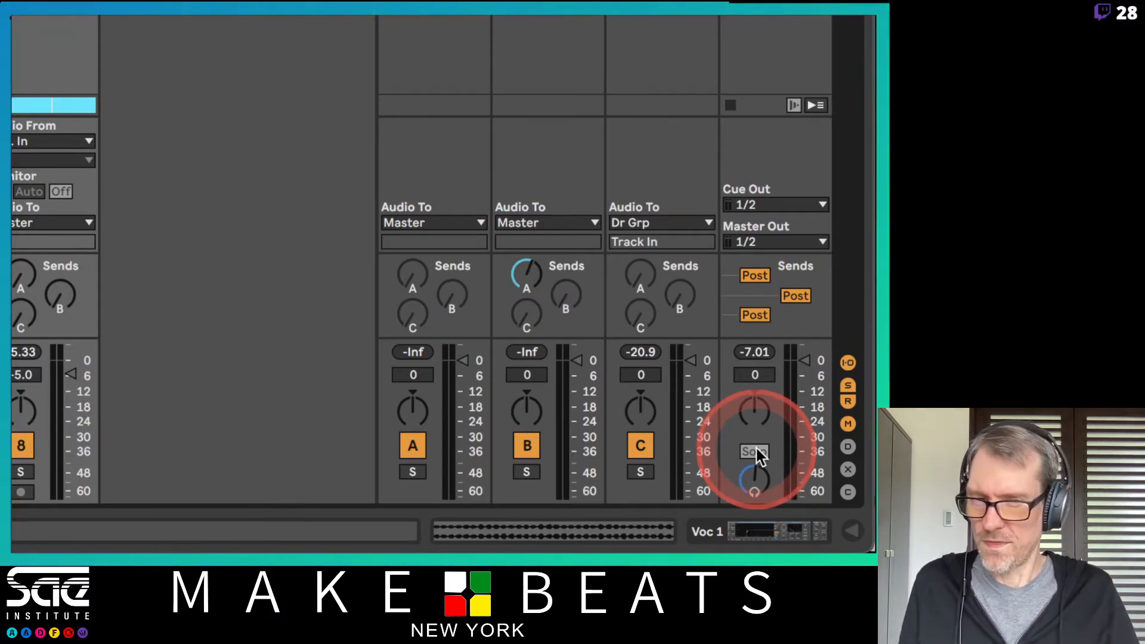
- Switch to Preview, show the Freeze and Flatten Tracks page of the notes, and return to Ableton Live
key("super+Tab")
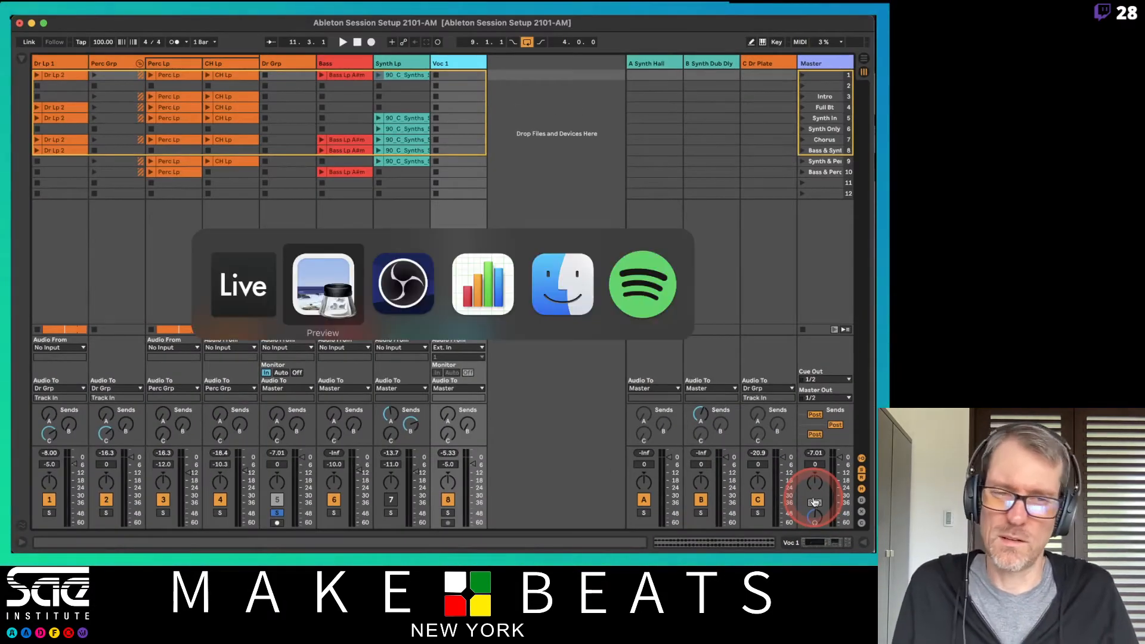
key("Down")
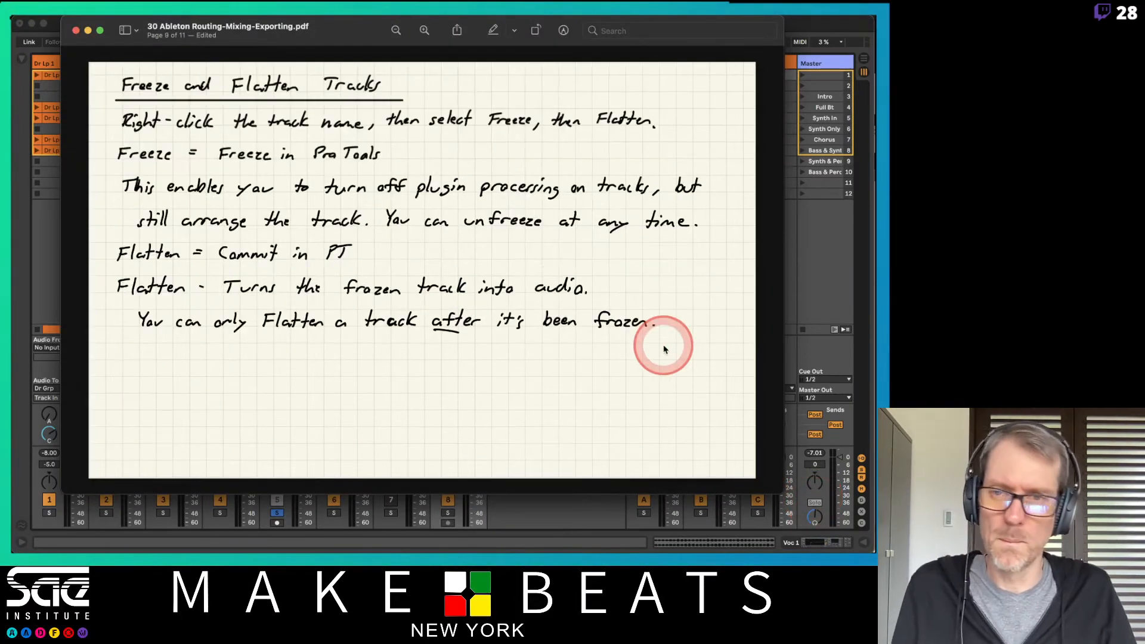
key("Up")
key("Down")
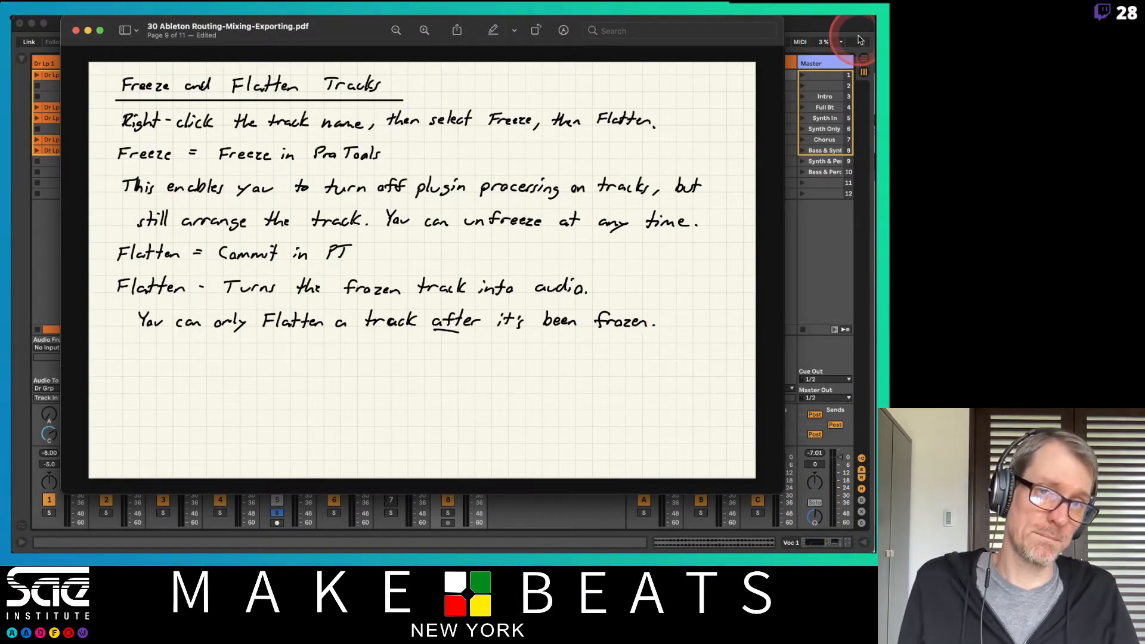
left_click(827, 29)
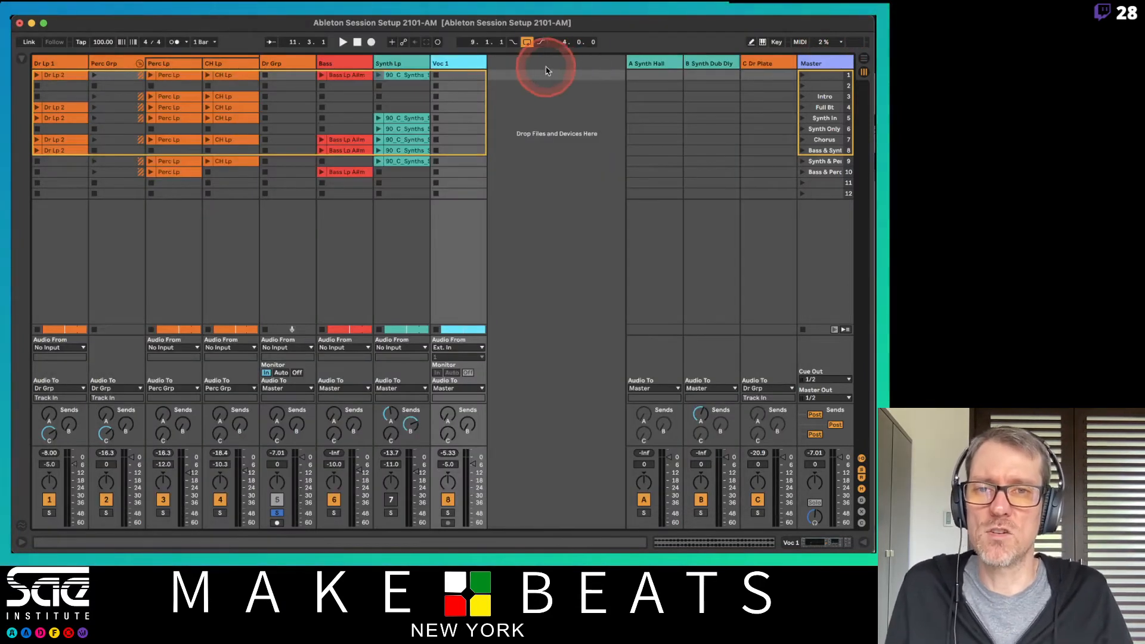
- Select the Synth Lp track and show its device chain
double_click(403, 64)
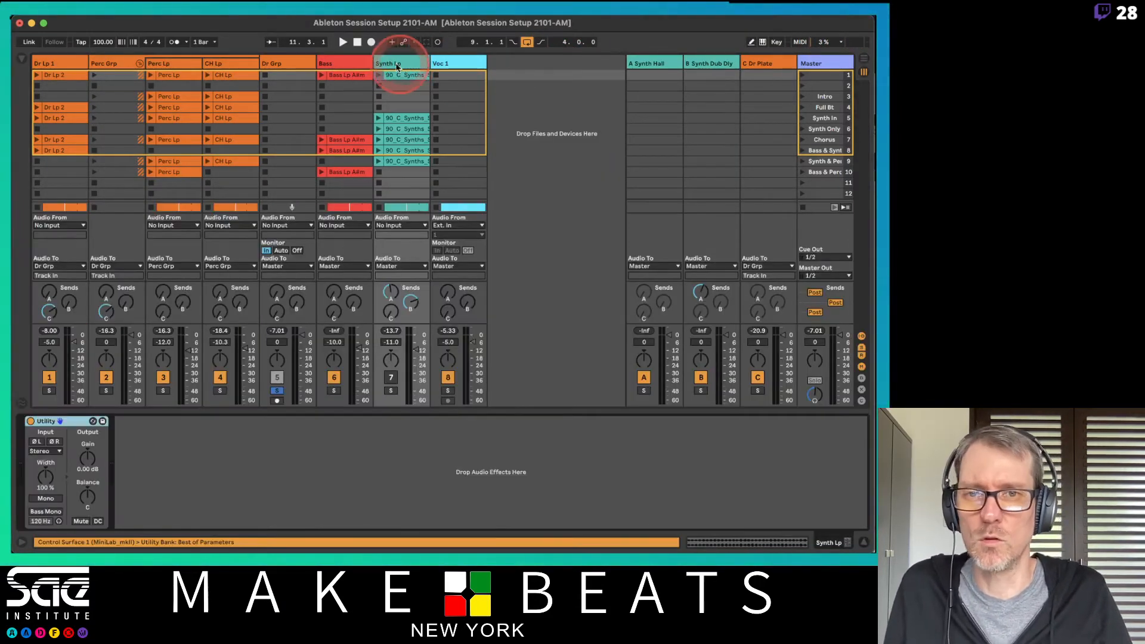
left_click(347, 63)
left_click(403, 64)
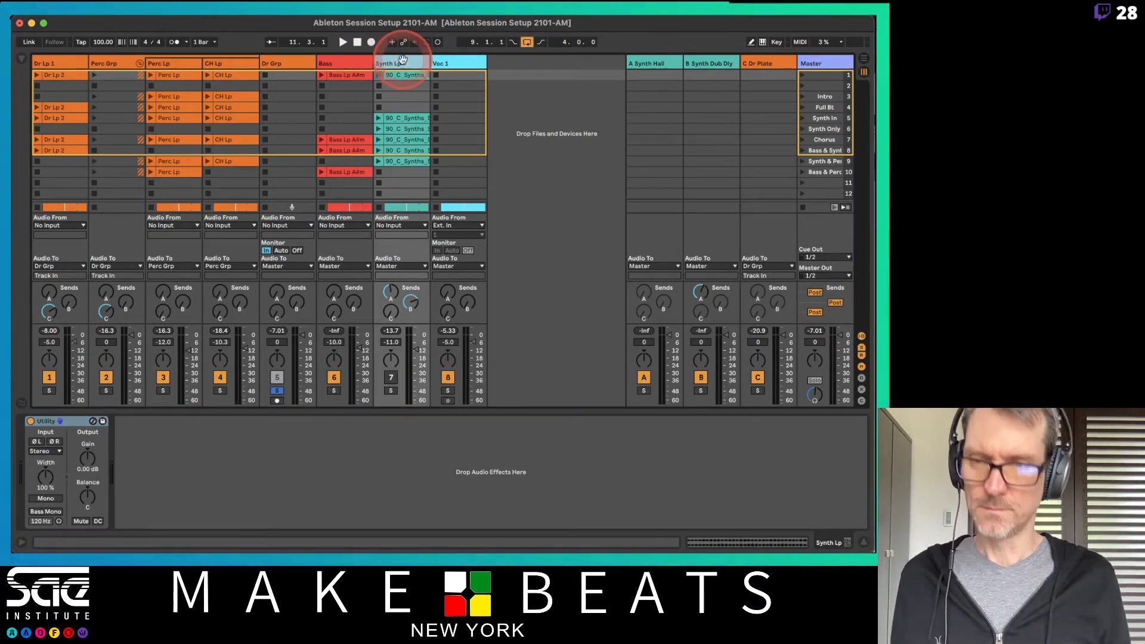
- Show the browser, audition the Mallets presets in the Sounds category, and select Ambient Computer Bell.adg
key("super+alt+b")
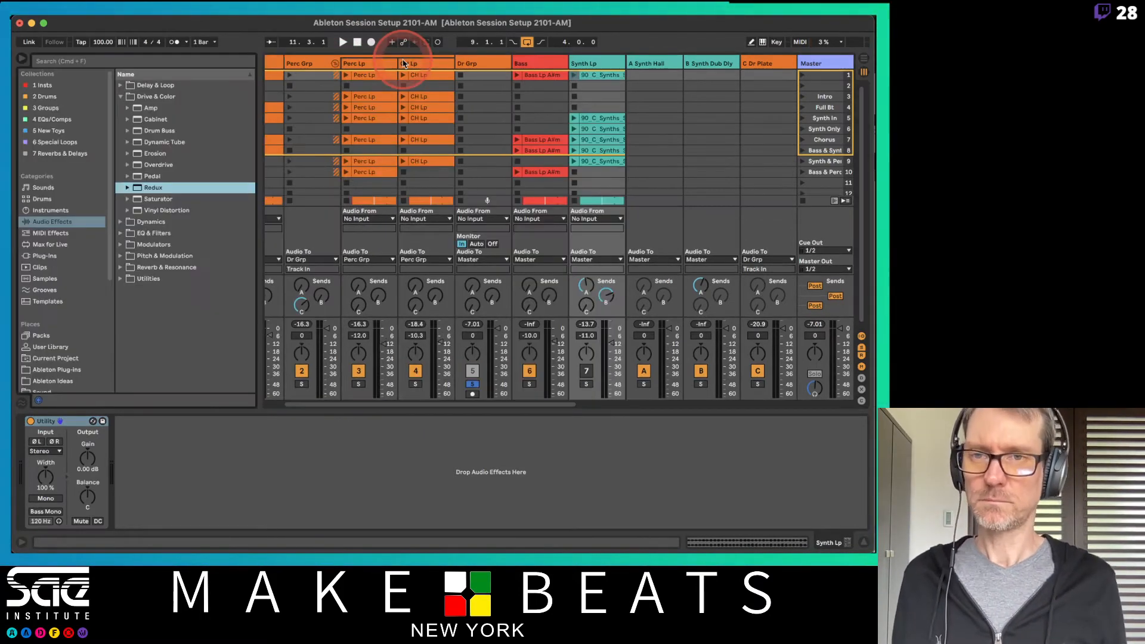
left_click(70, 191)
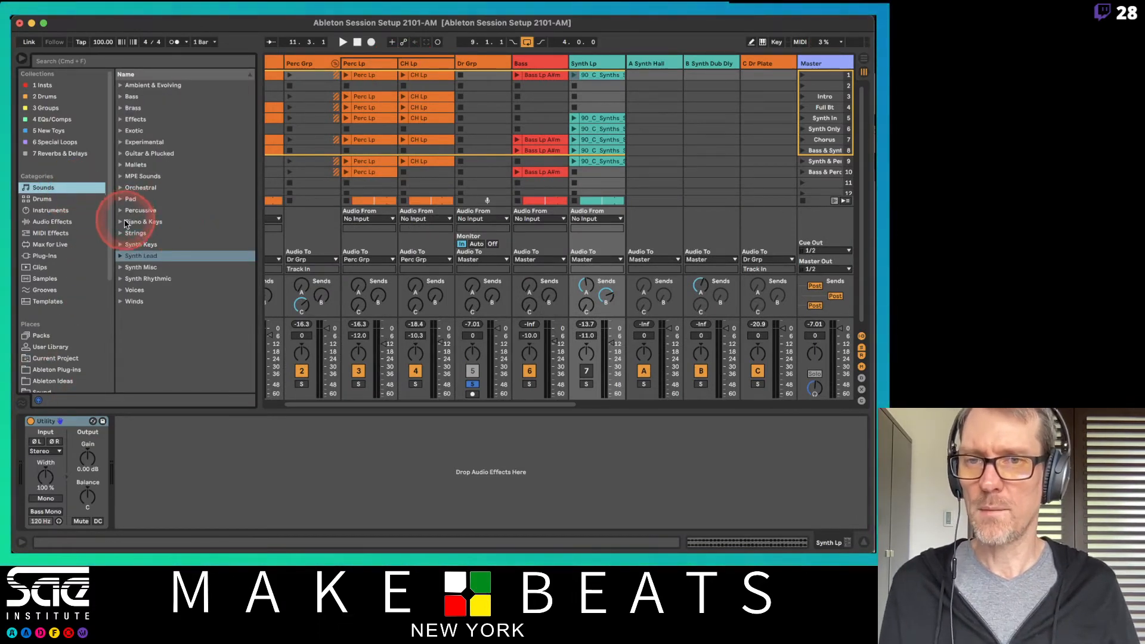
left_click(121, 165)
left_click(148, 232)
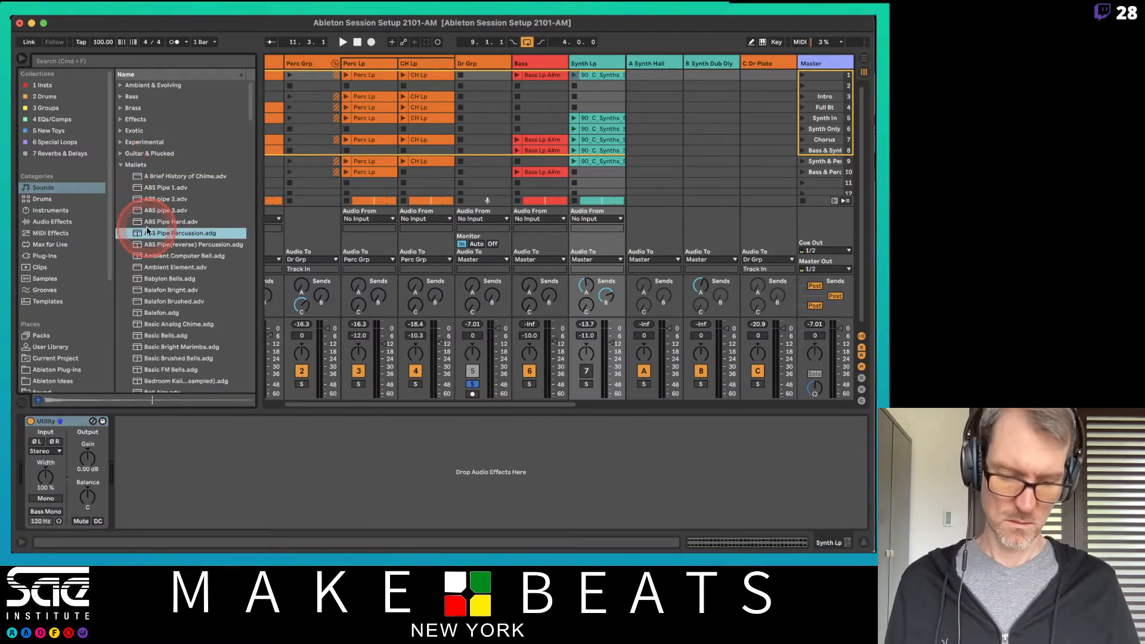
key("Down")
key("Down")
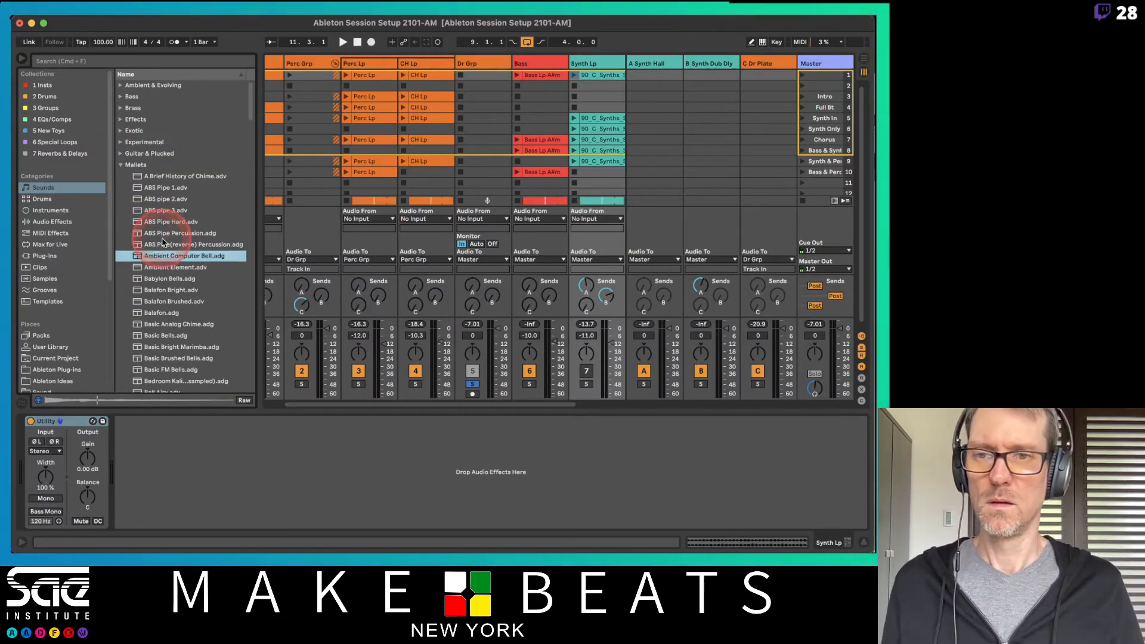
left_click(156, 259)
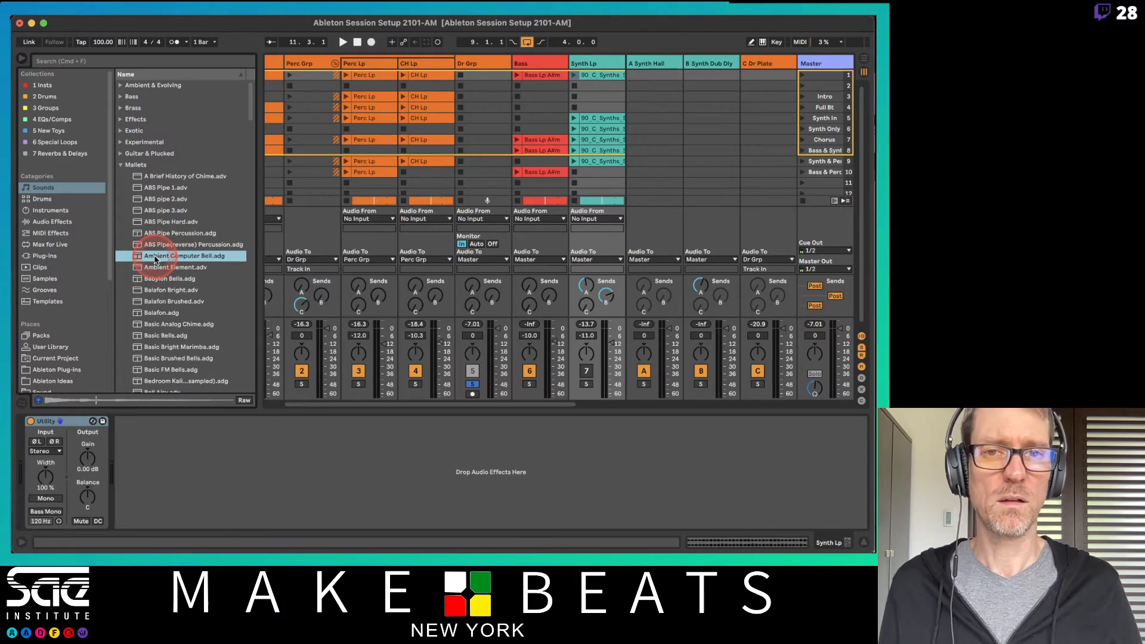
- Insert a MIDI track after Synth Lp with Ambient Computer Bell.adg loaded on it, and turn off solo on Dr Grp
key("super+t")
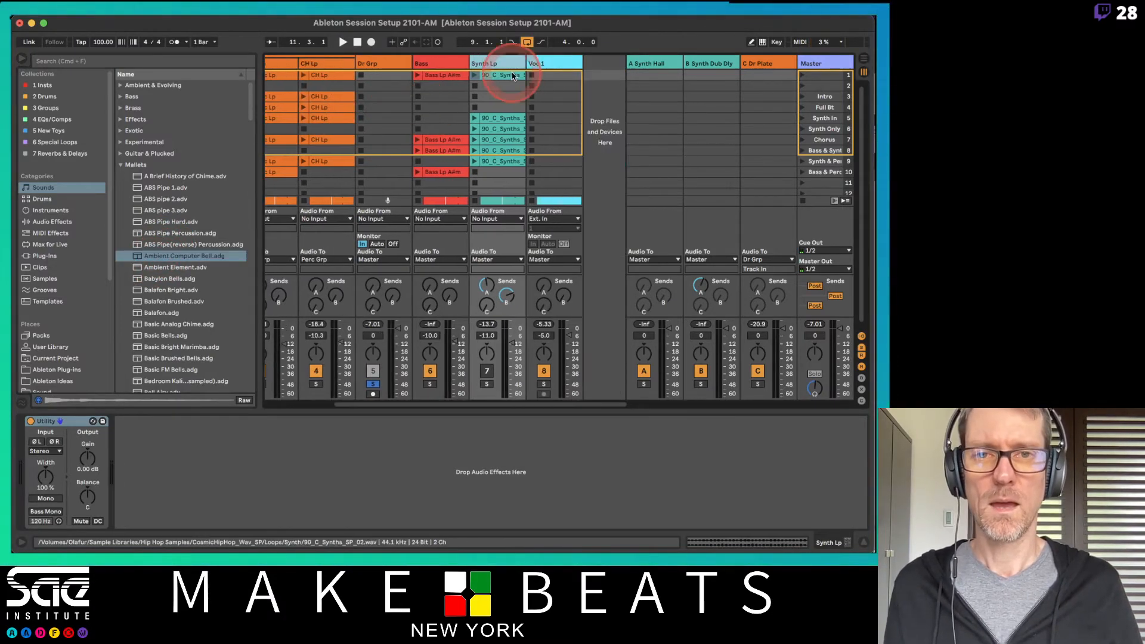
key("super+shift+t")
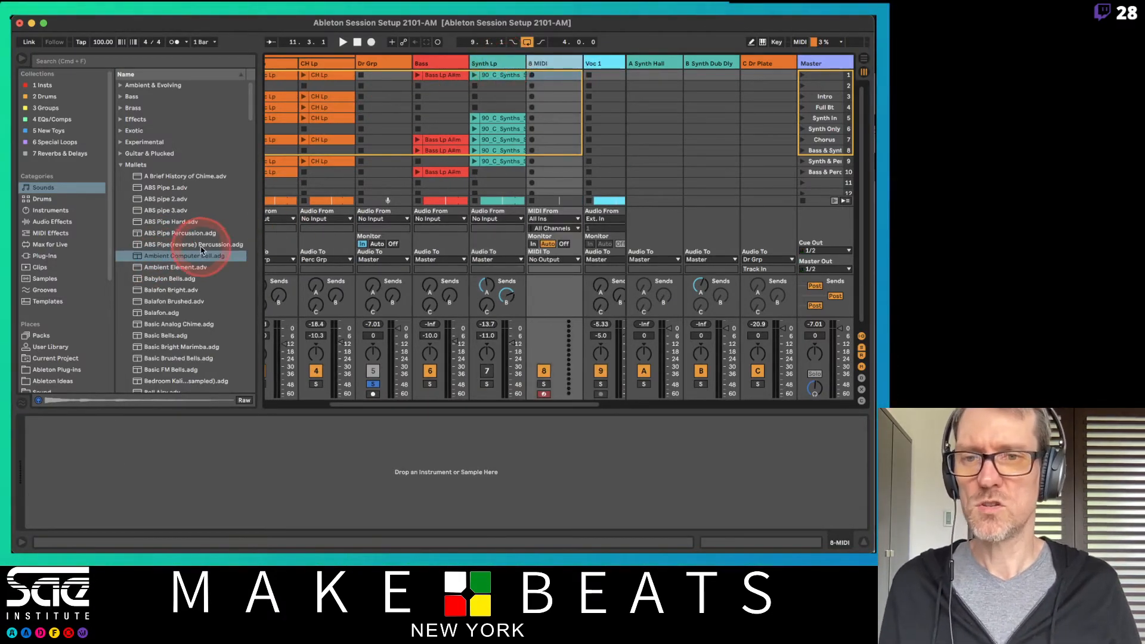
left_click_drag(179, 255, 557, 148)
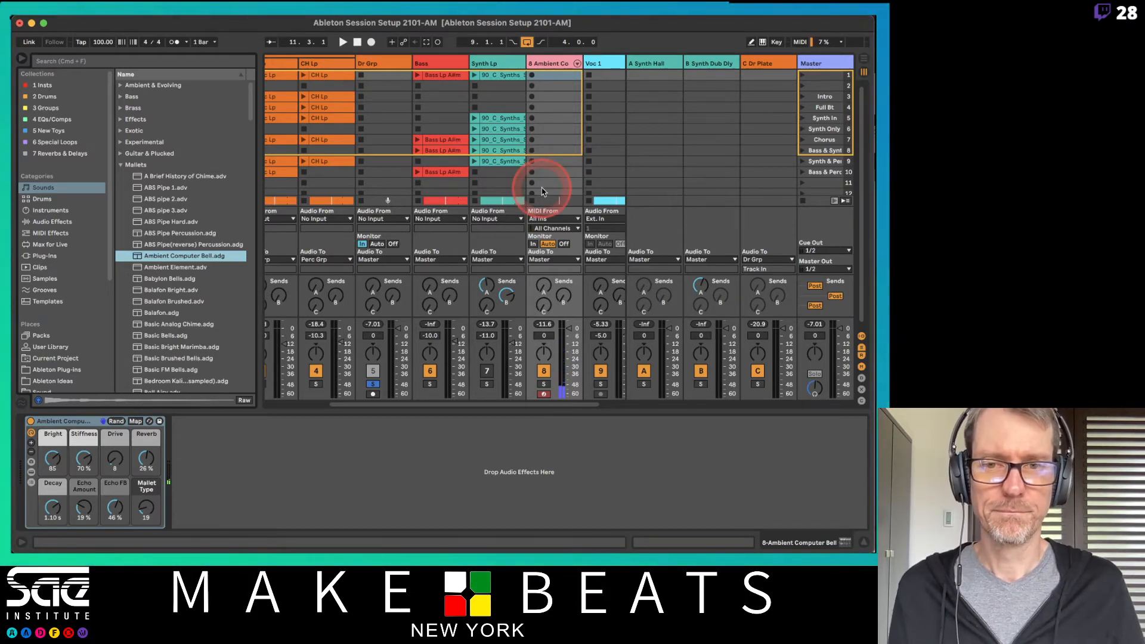
left_click(372, 385)
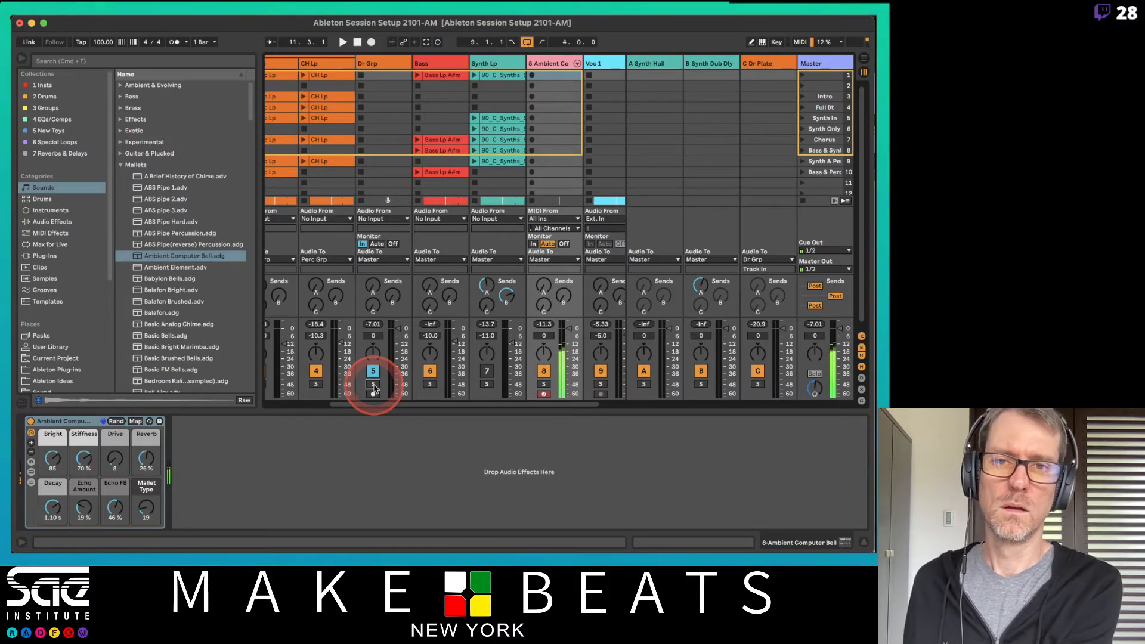
- Mute the Voc 1 track and play the looped section to rehearse a part with the Ambient Computer Bell instrument
left_click(501, 202)
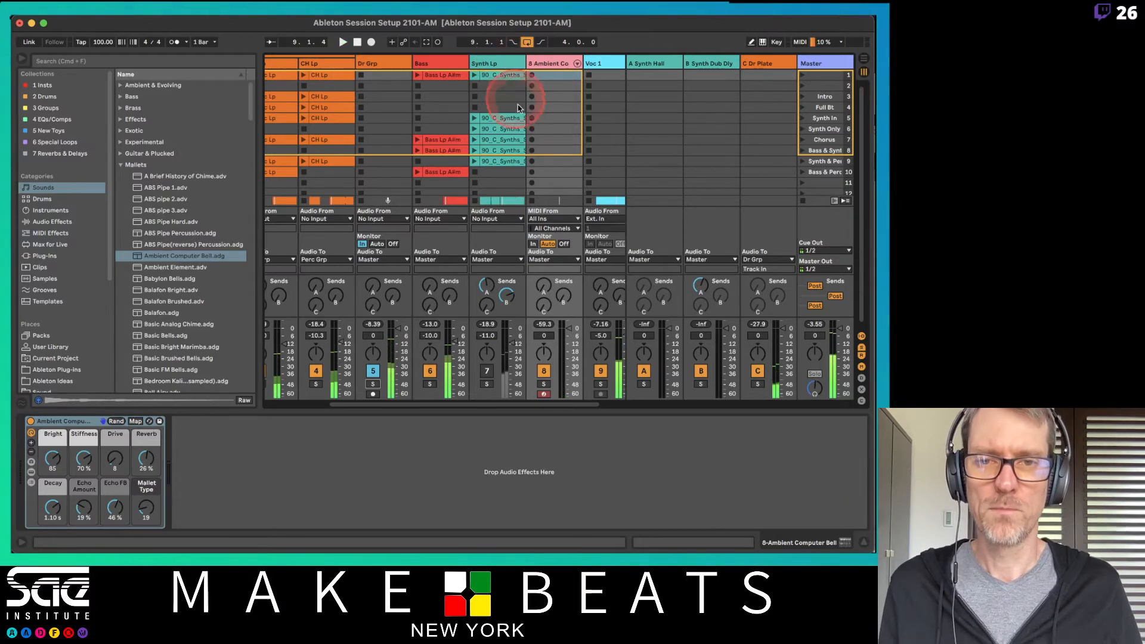
key("Tab")
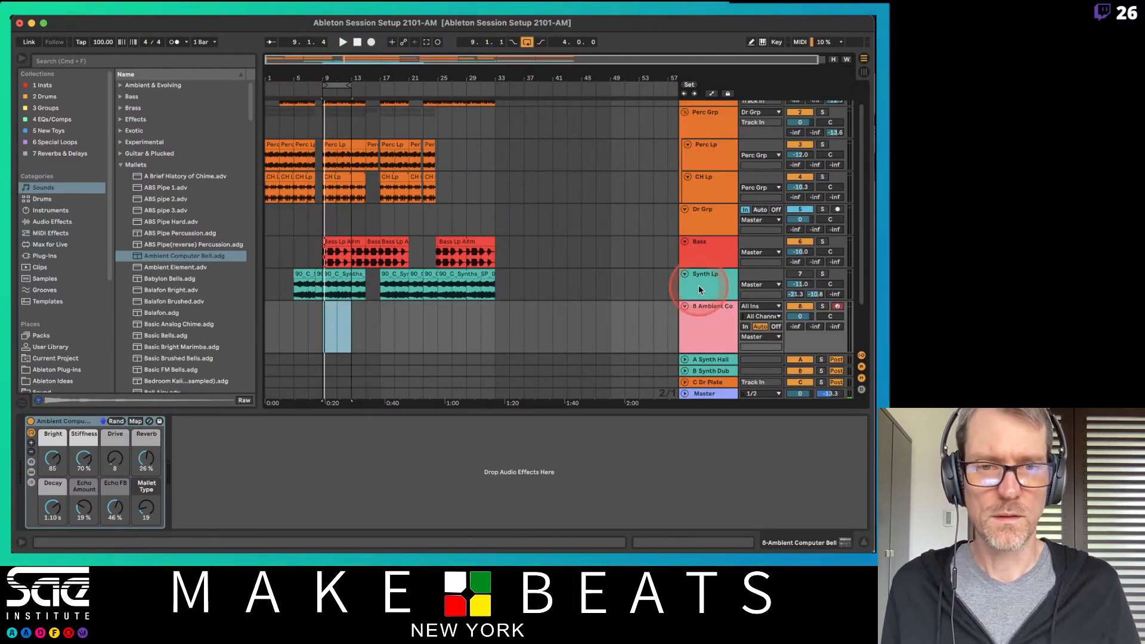
scroll(700, 288, "down", 3)
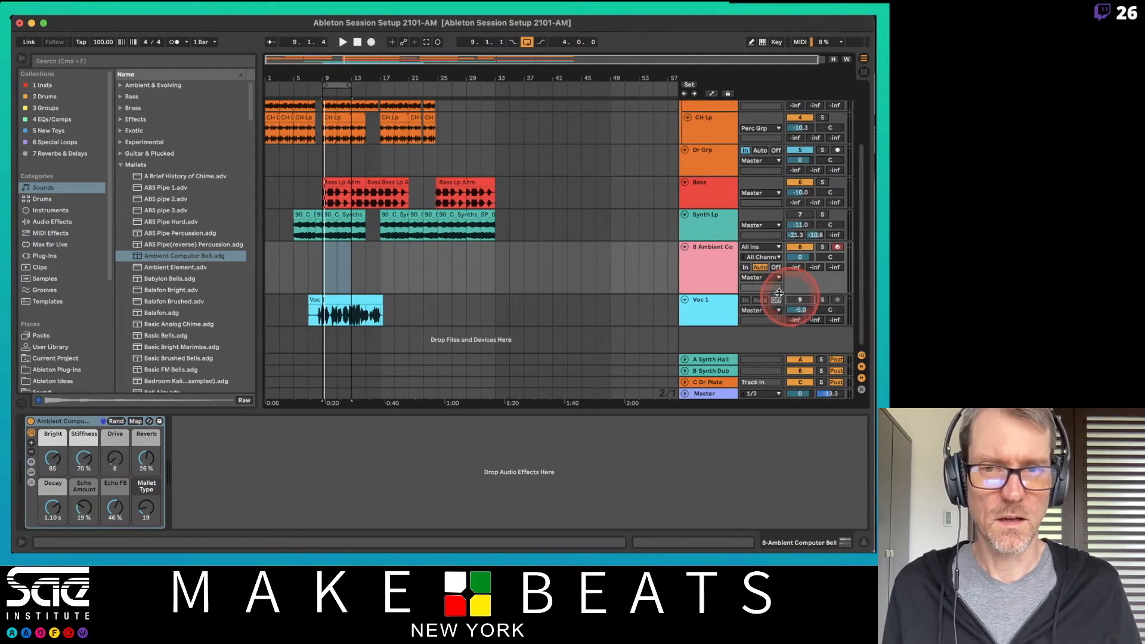
key("Tab")
left_click(479, 161)
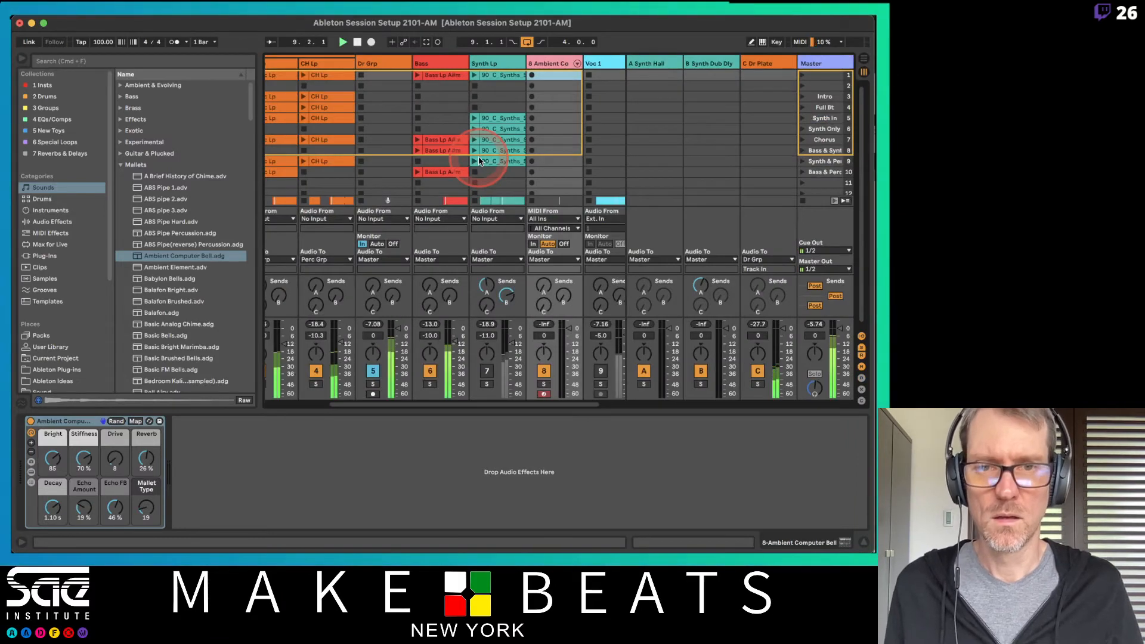
left_click(483, 166)
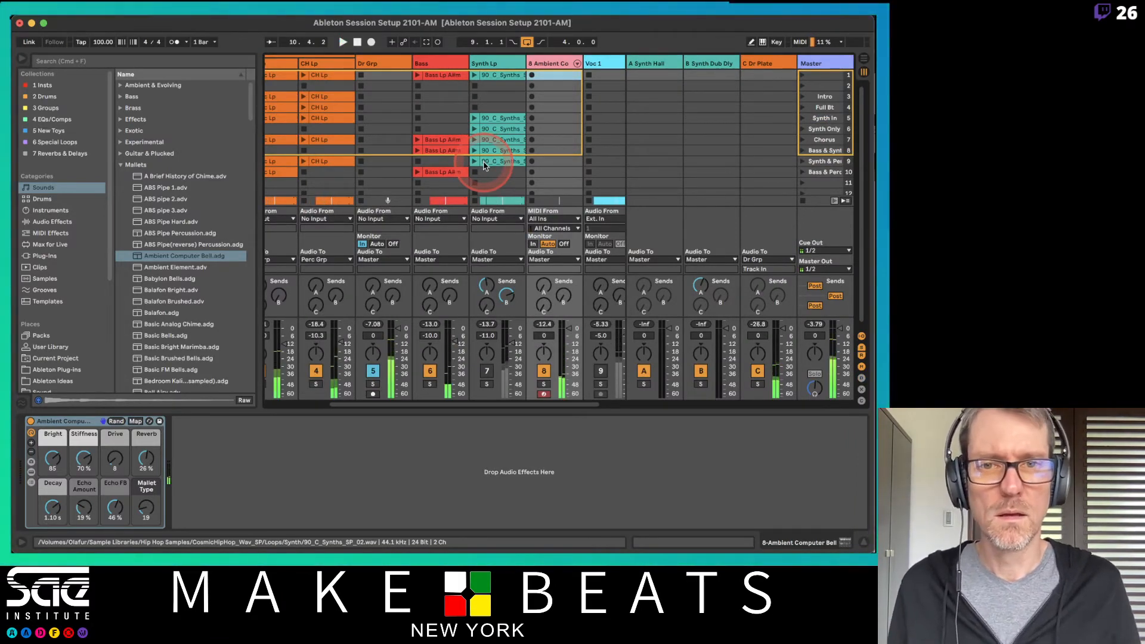
key("space")
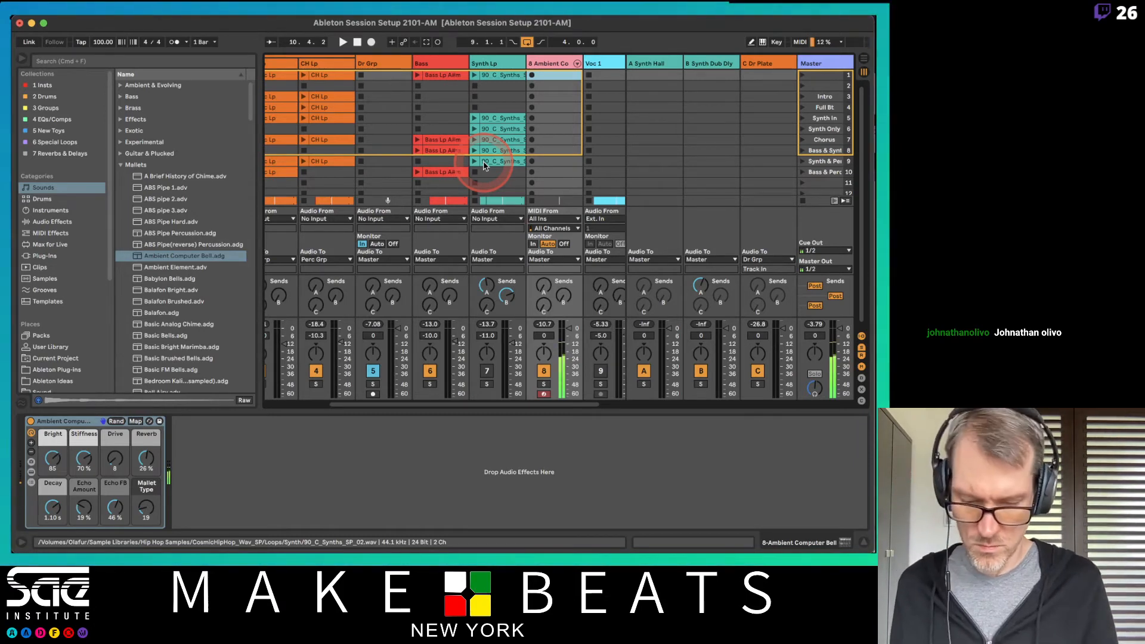
key("space")
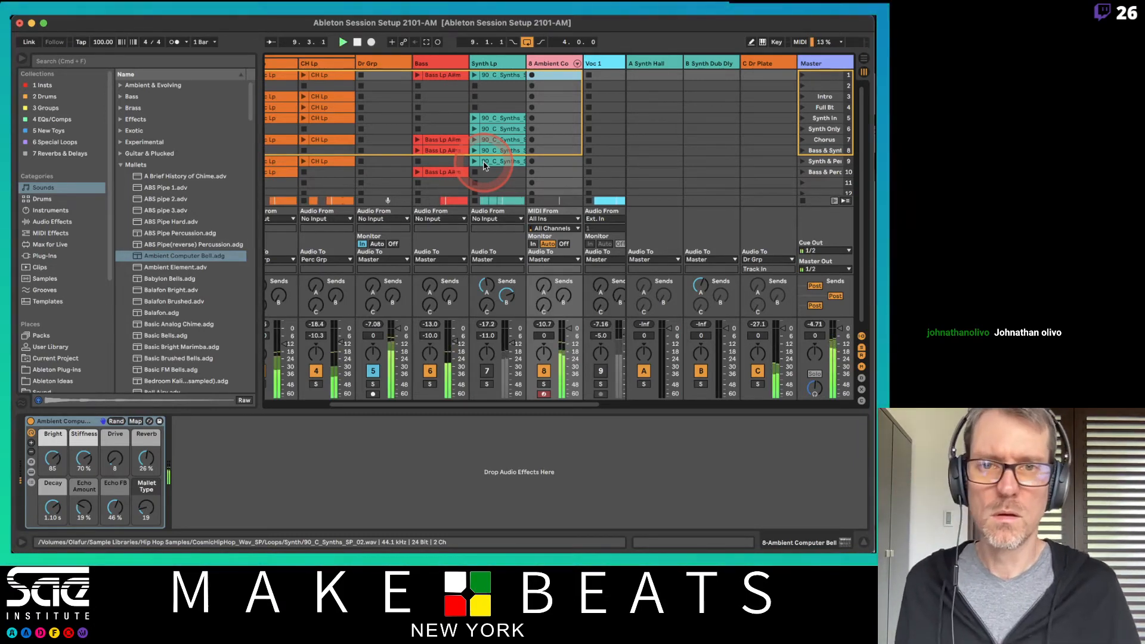
- Examine the Bass track's Bass Lp A#m clip in Session View and the matching clip at bar 9 in Arrangement View
left_click(454, 172)
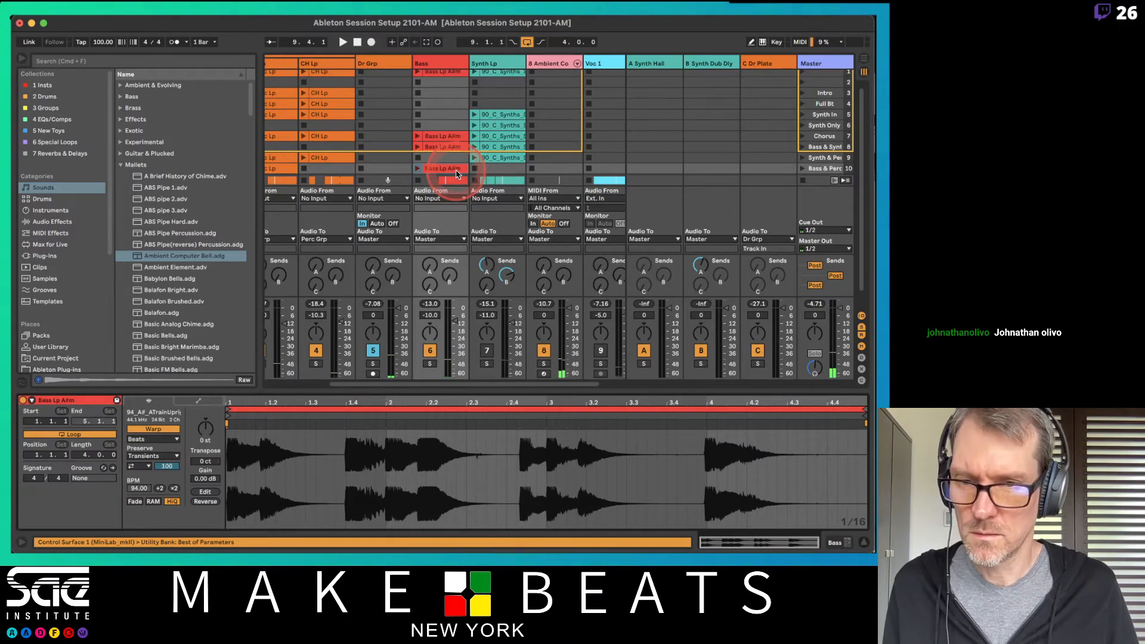
key("Tab")
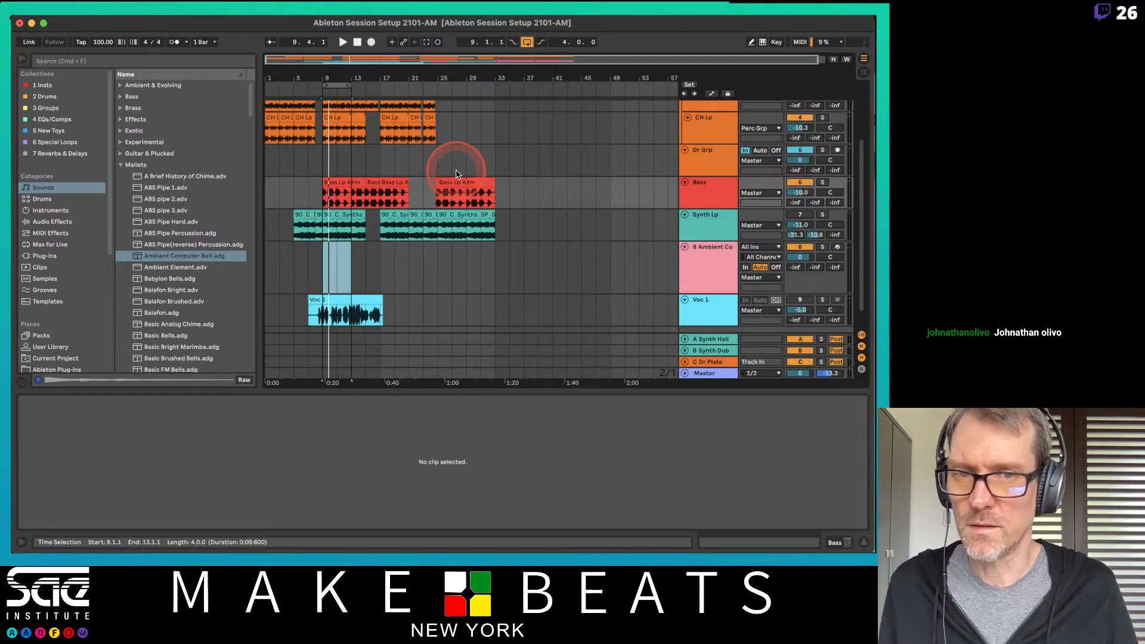
left_click(341, 183)
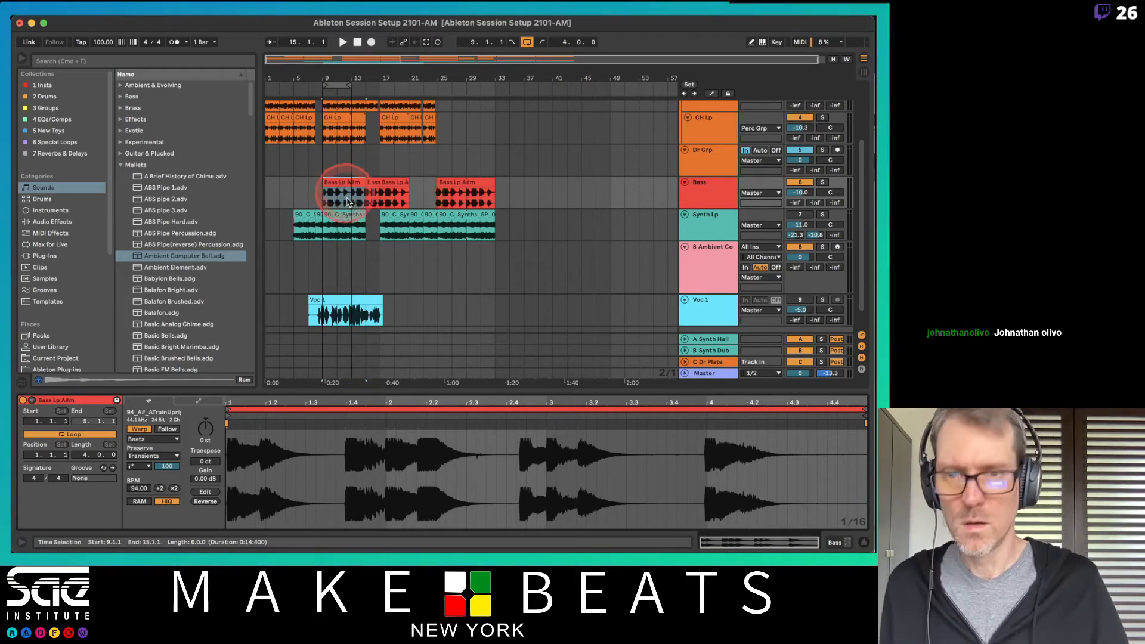
left_click(358, 250)
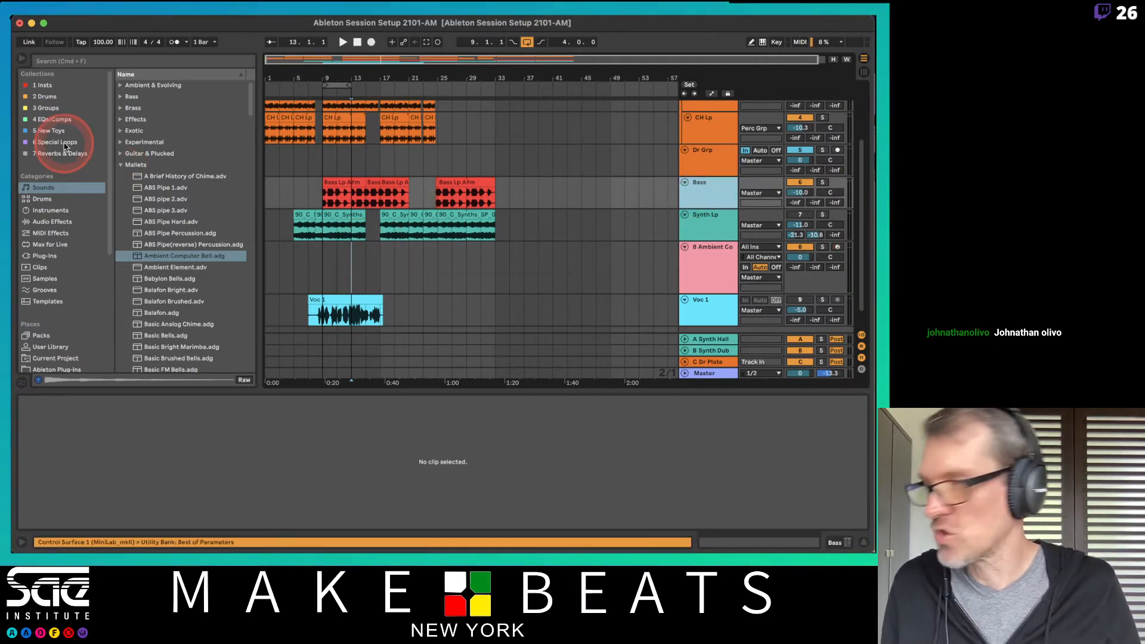
- Switch to the attendance spreadsheet, enter 30 in the chatting student's Week 9 attendance cell, and return to Ableton Live
key("super+Tab")
key("super+Tab")
key("super+Tab")
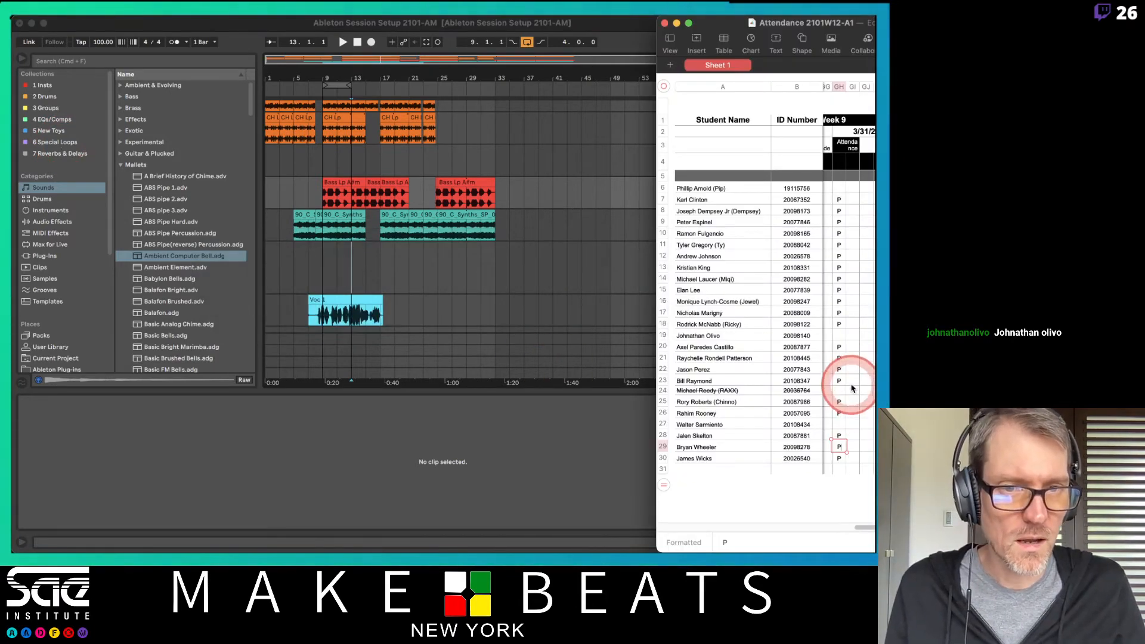
left_click(838, 334)
type("30")
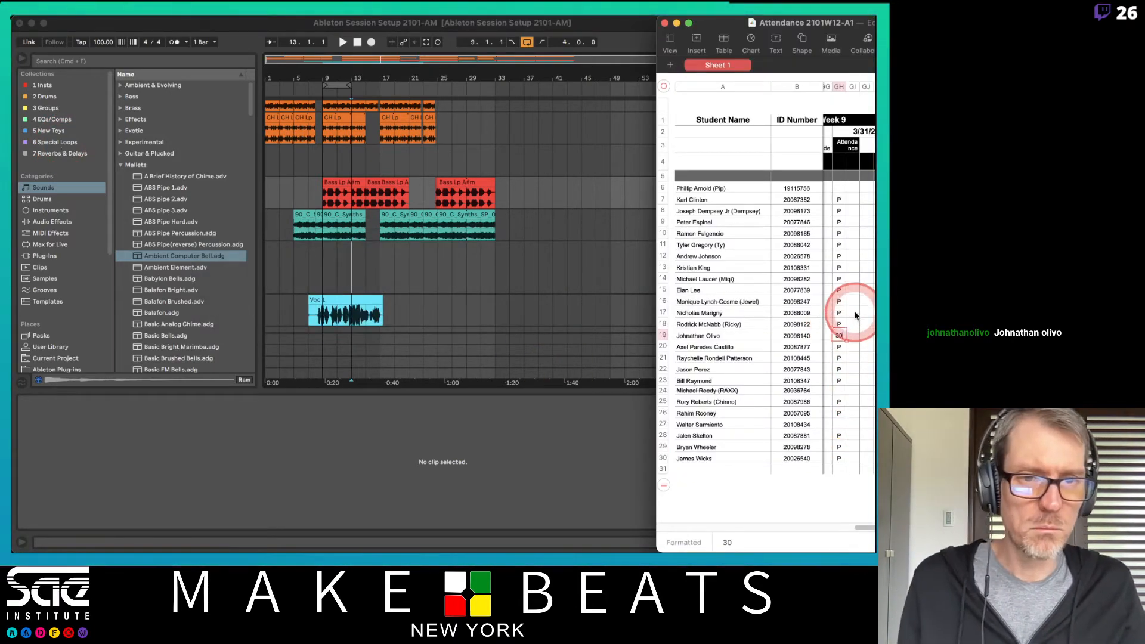
left_click(854, 313)
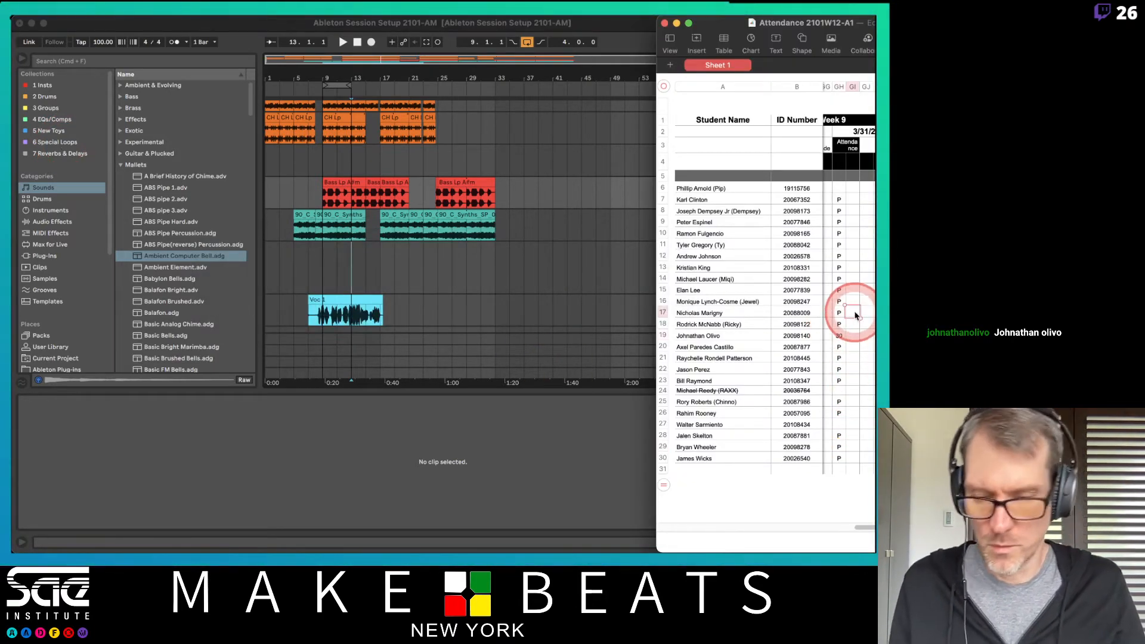
left_click(605, 41)
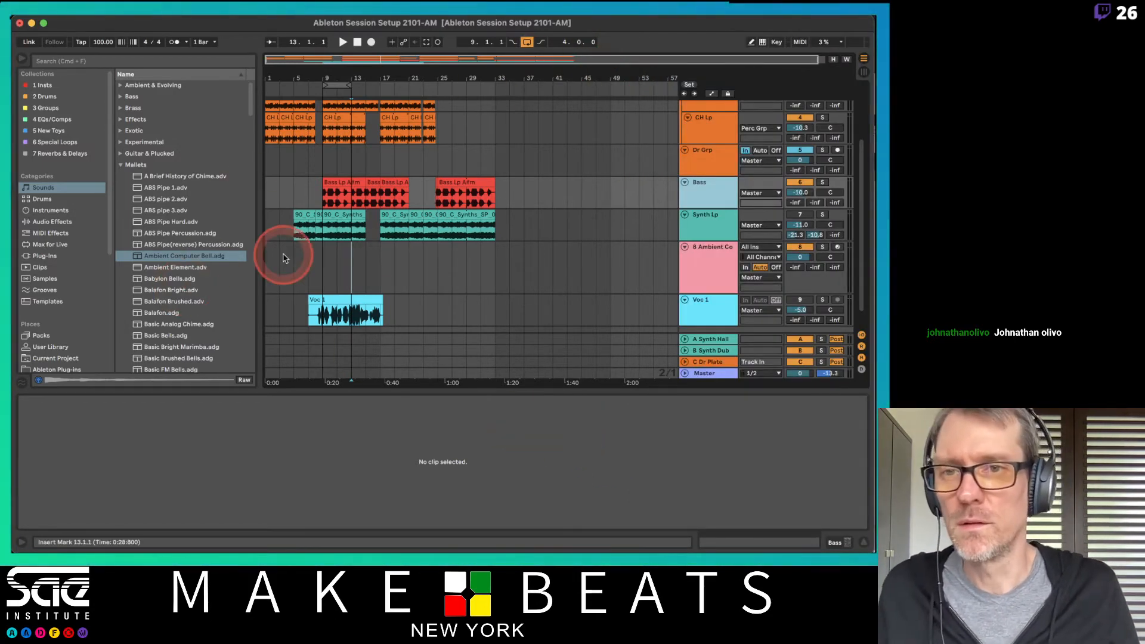
key("super+Tab")
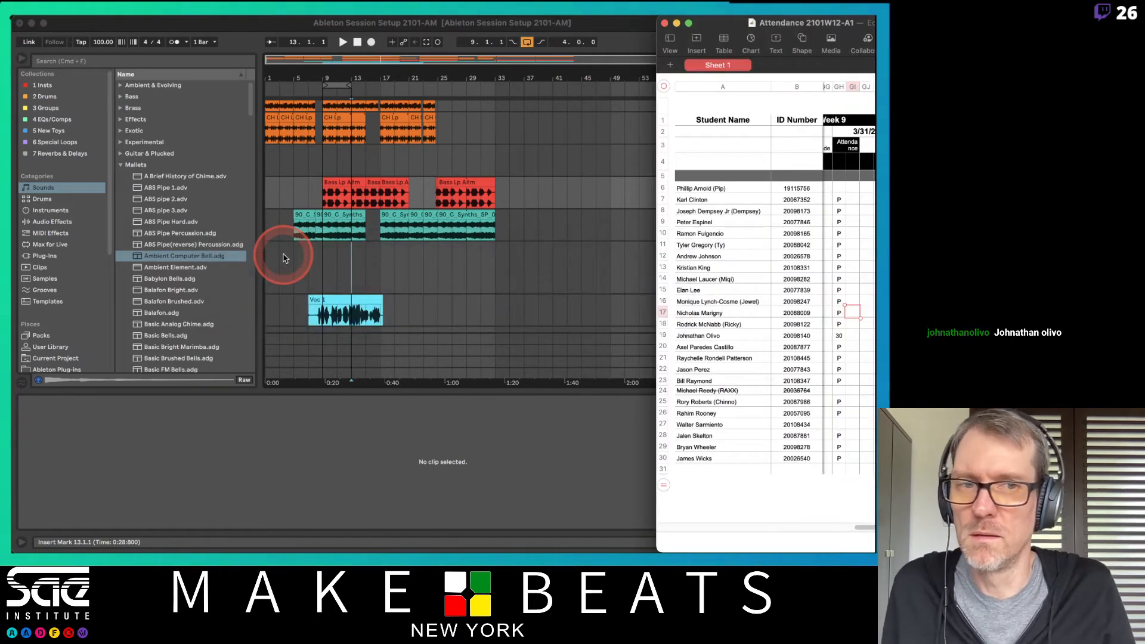
key("super+Tab")
mouse_move(17, 146)
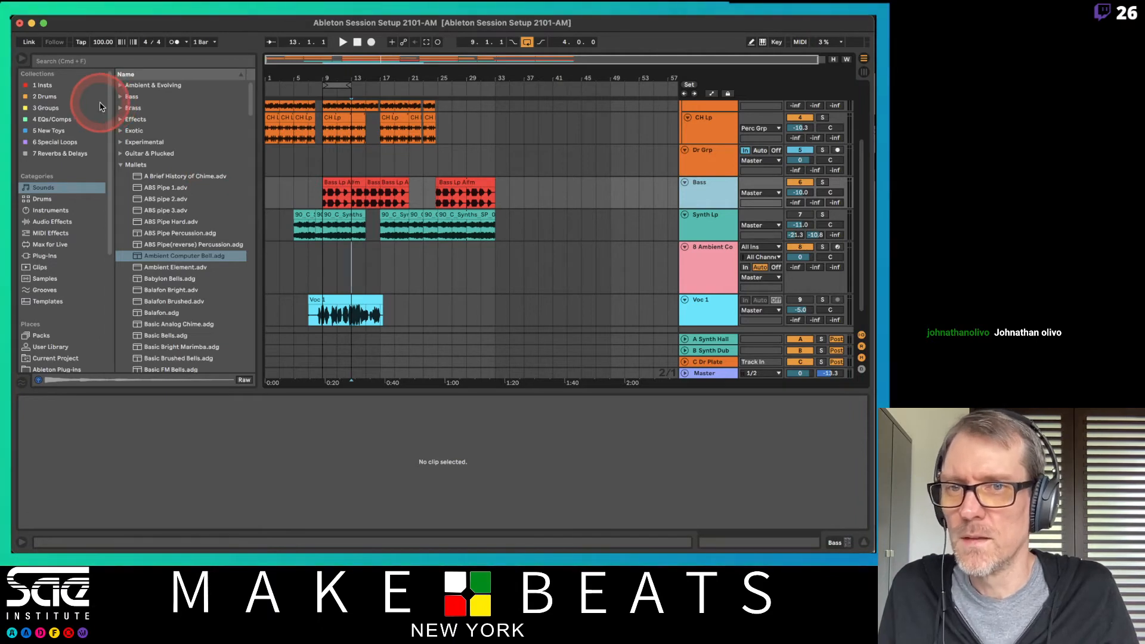
- Add the Tuner audio effect after Utility on the Bass track and play the arrangement through it
left_click(62, 224)
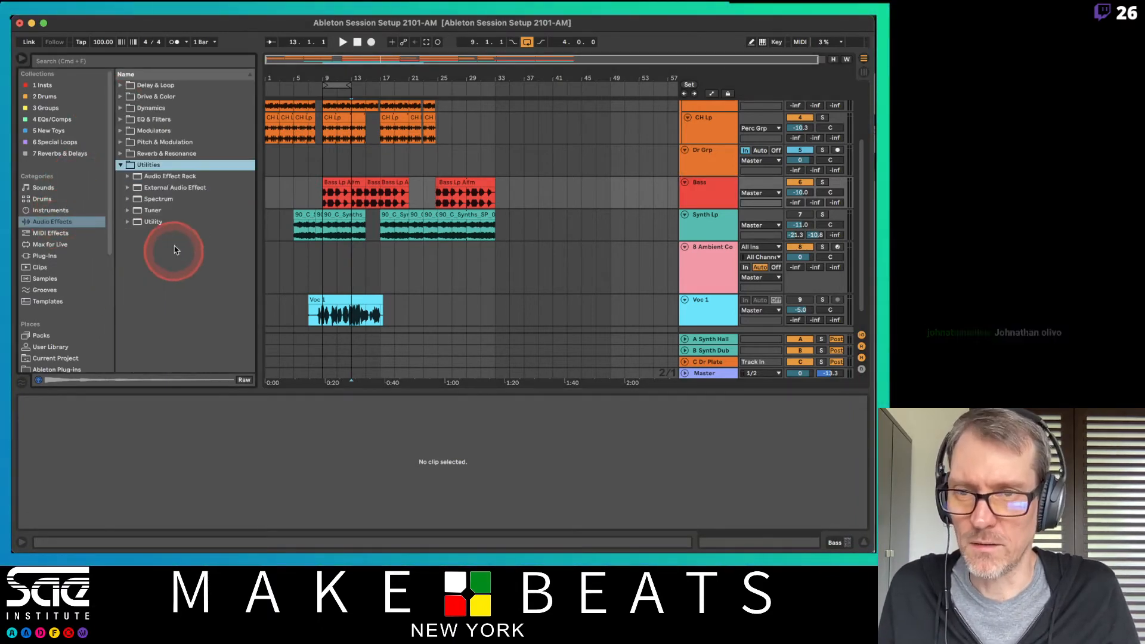
left_click(143, 210)
left_click(650, 194)
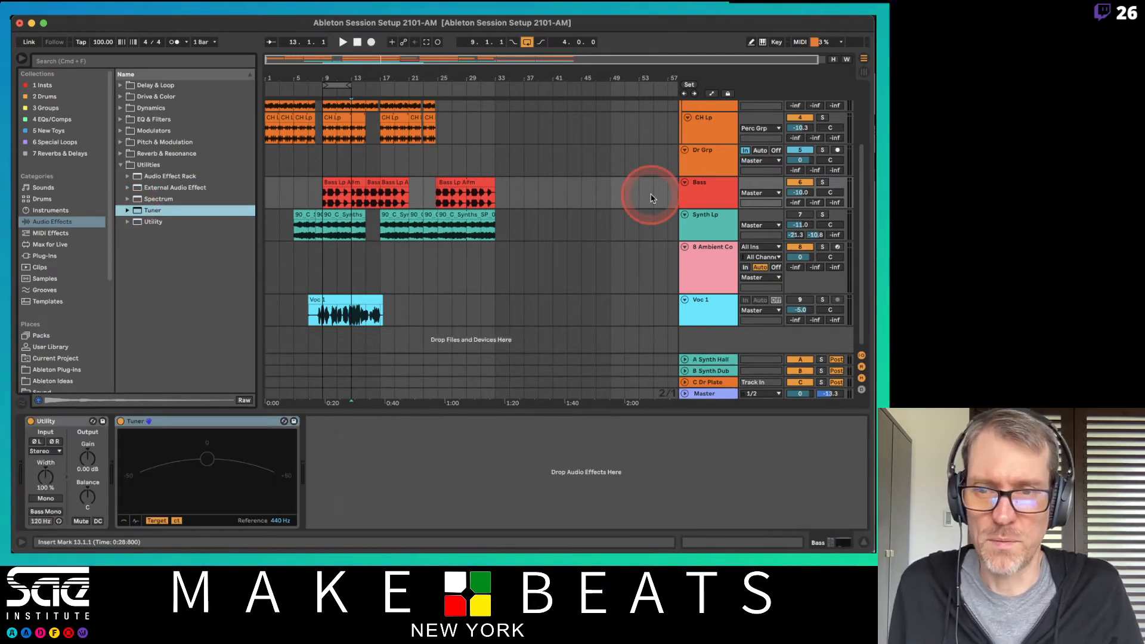
key("space")
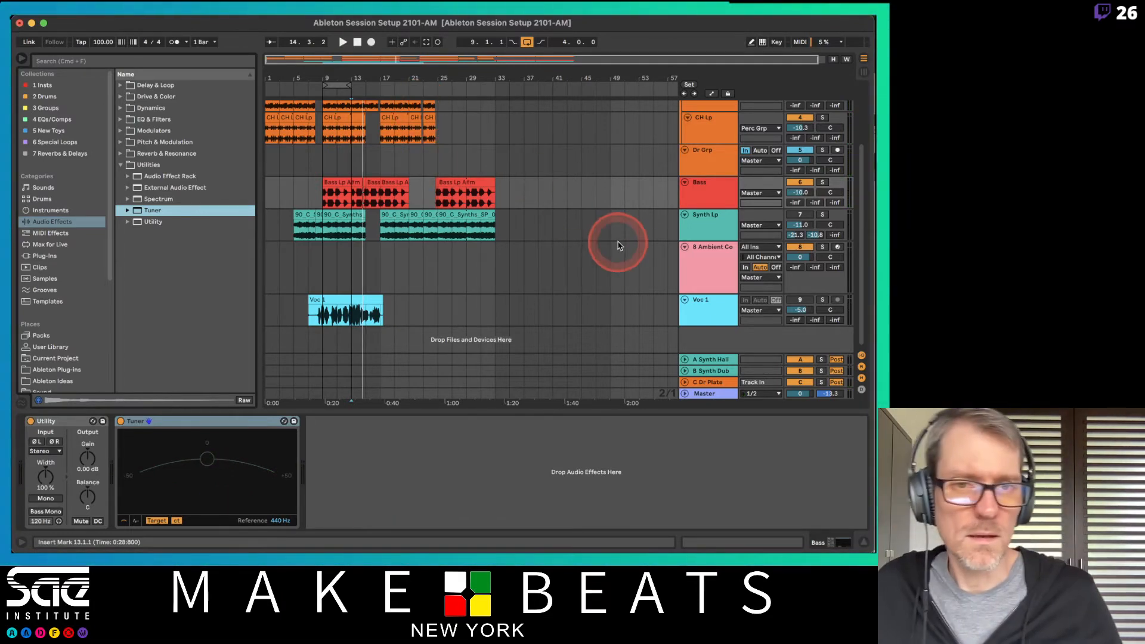
- Select the Ambient Computer Bell track, rehearse over the arrangement playback, and place the insert marker on the track at bar 9
left_click(697, 258)
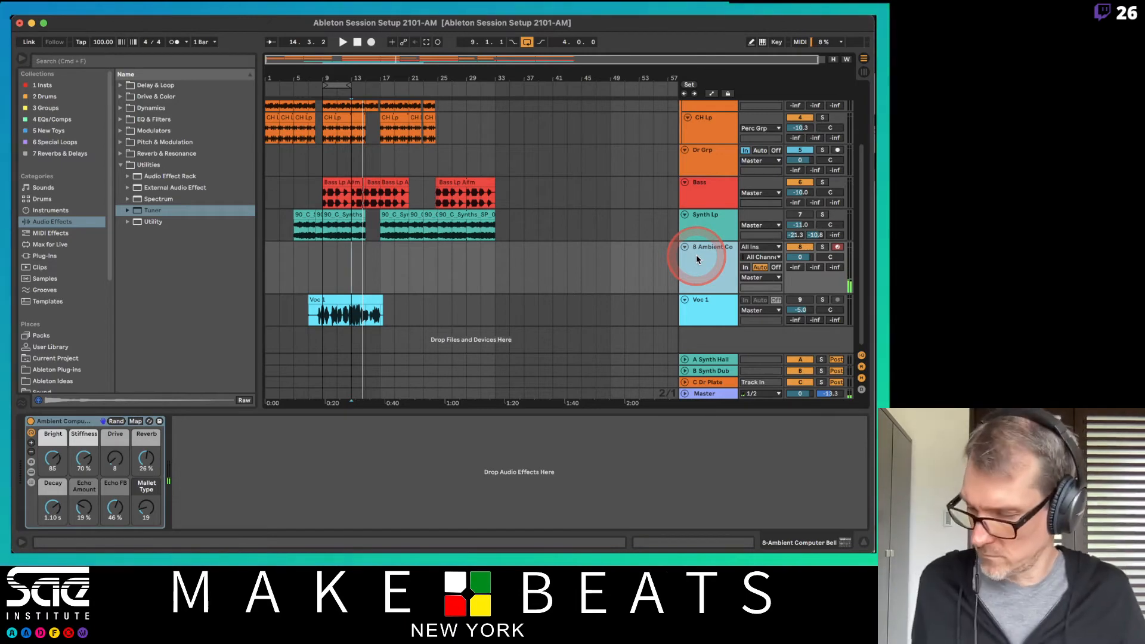
key("space")
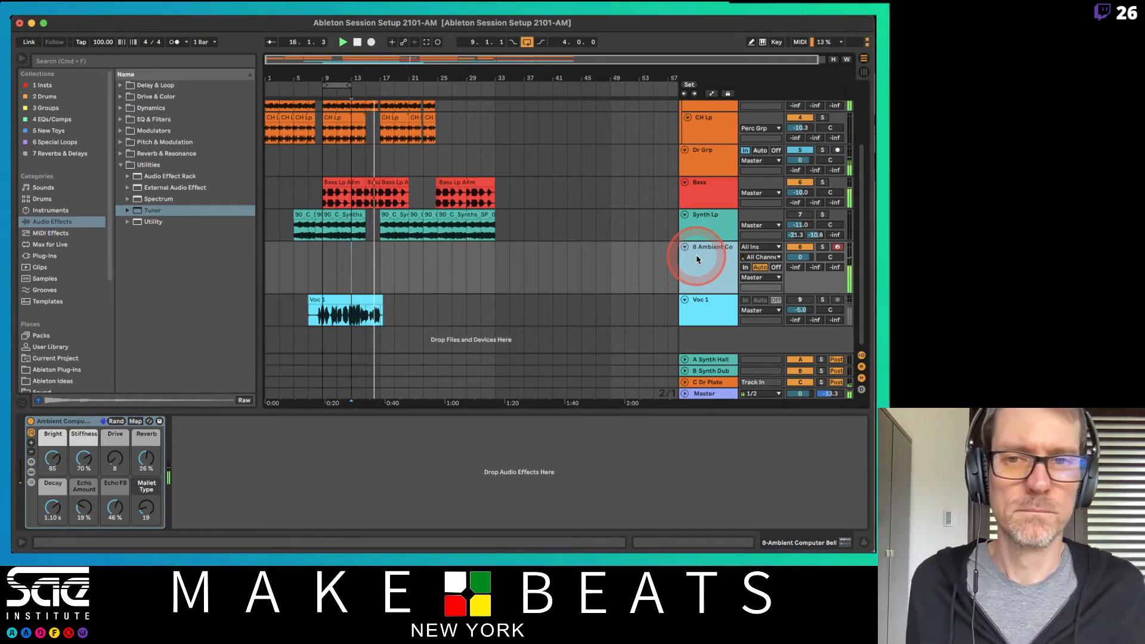
left_click(358, 115)
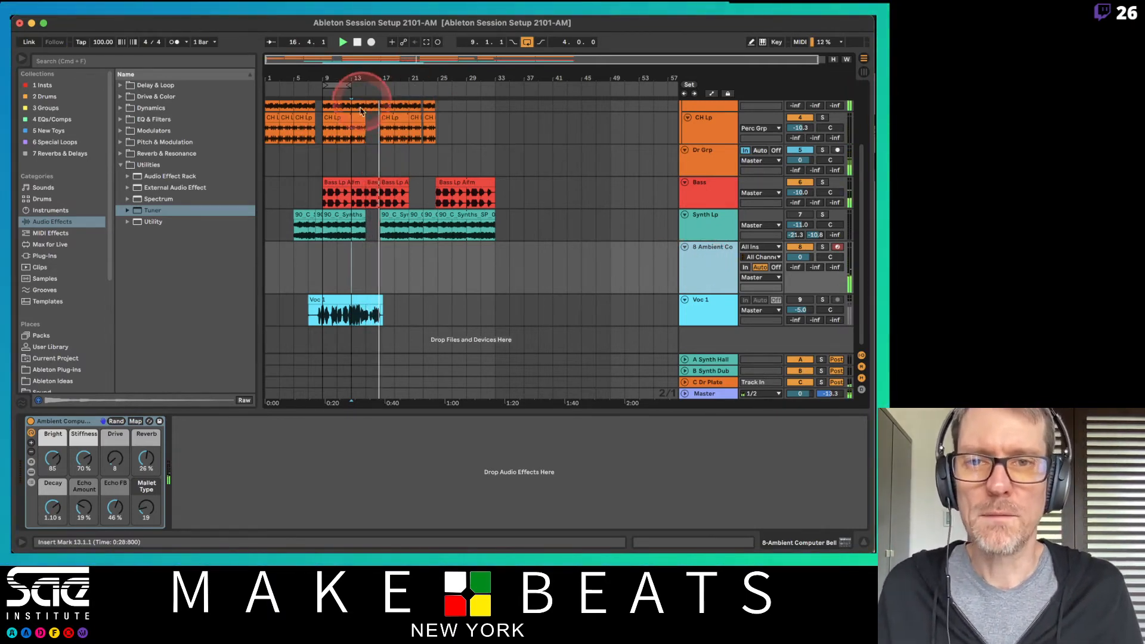
left_click(325, 261)
key("space")
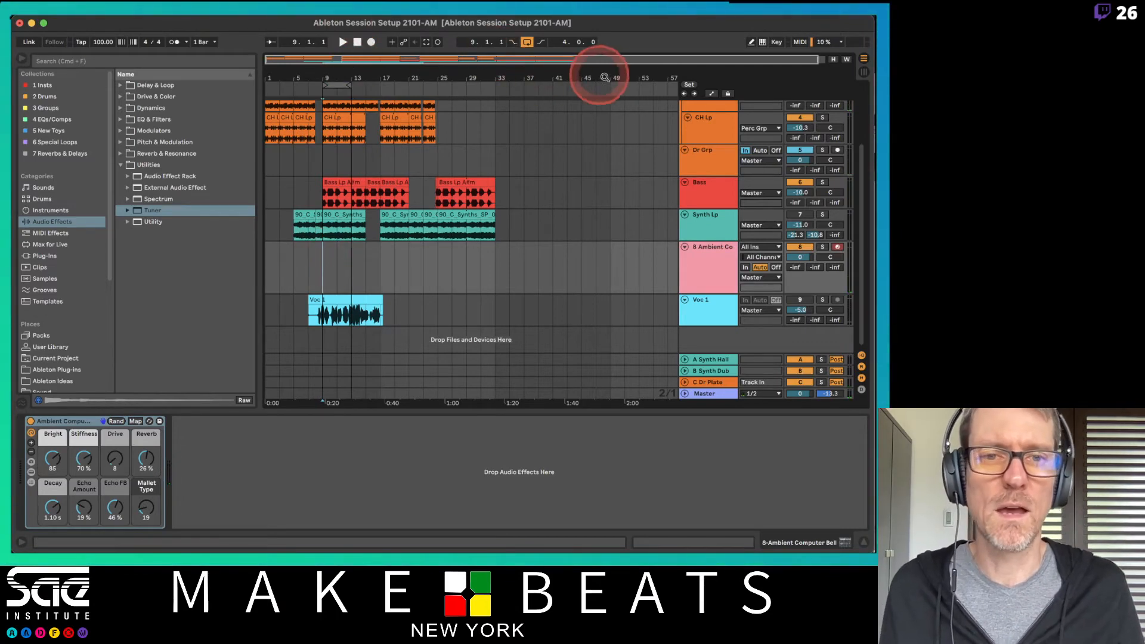
- Set the Ambient Computer Bell track's volume to -4.8 and loop the arrangement from bar 9 to bar 13
left_click(697, 257)
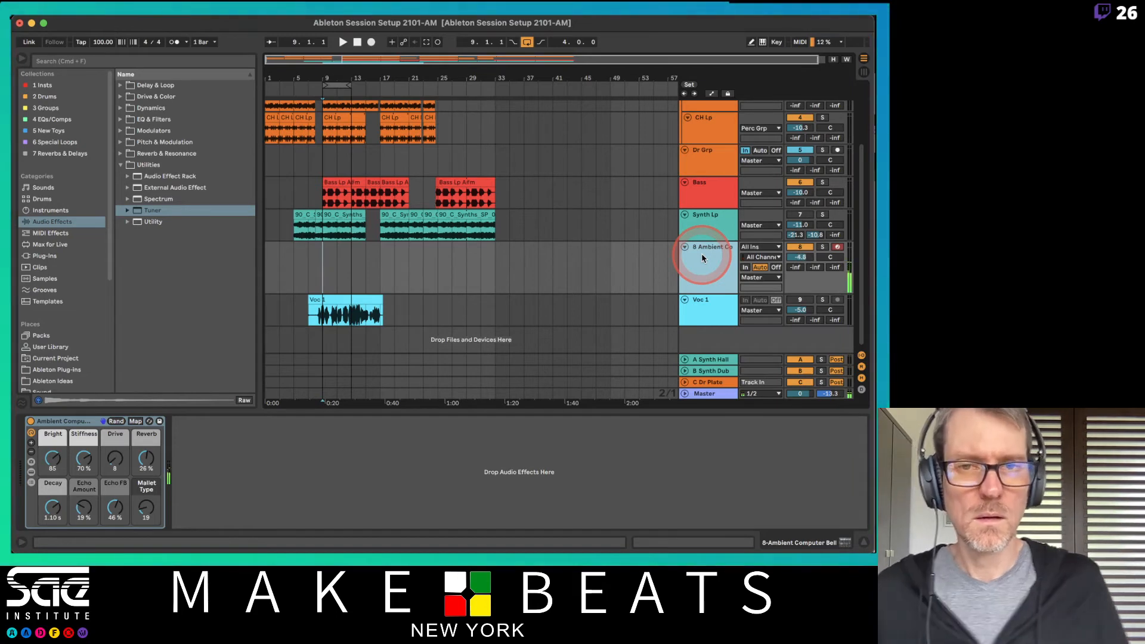
left_click(526, 42)
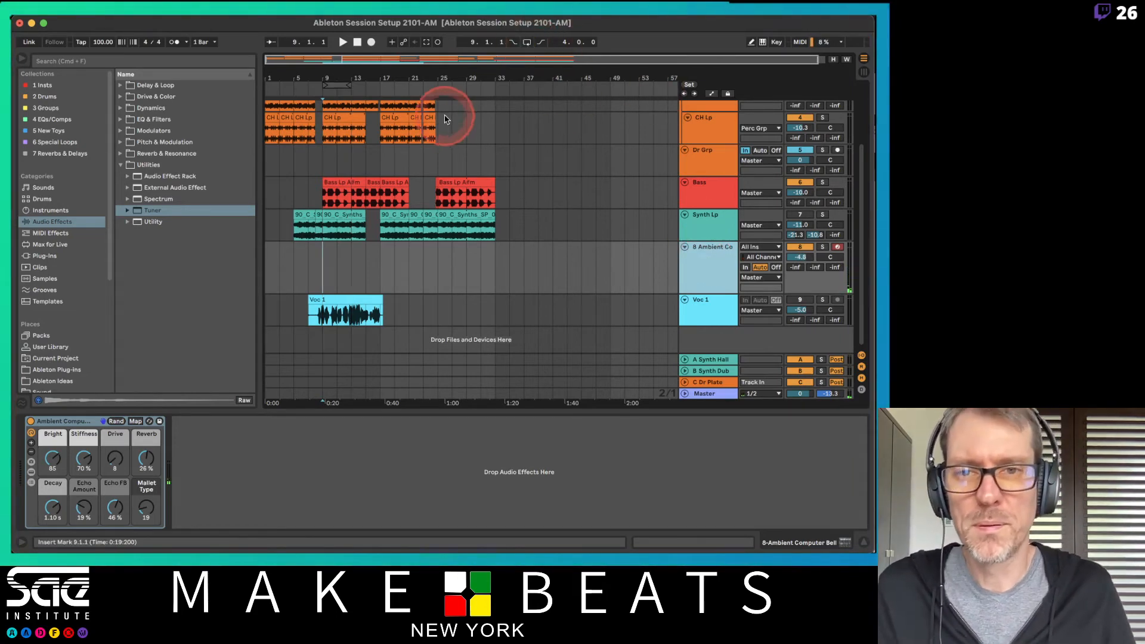
left_click_drag(321, 270, 350, 277)
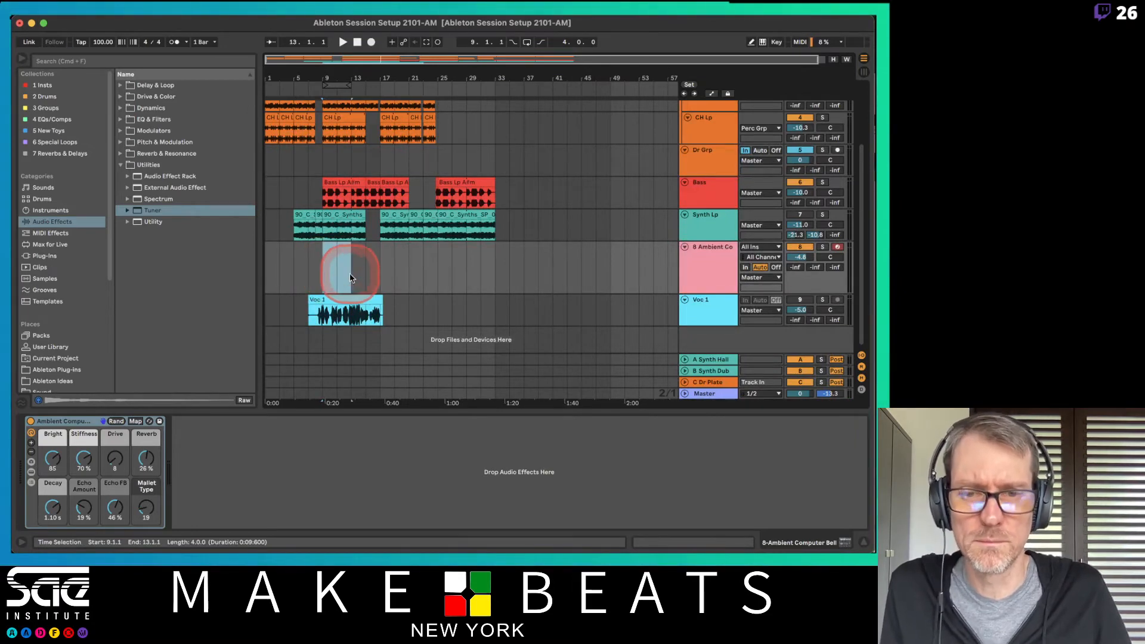
key("super+l")
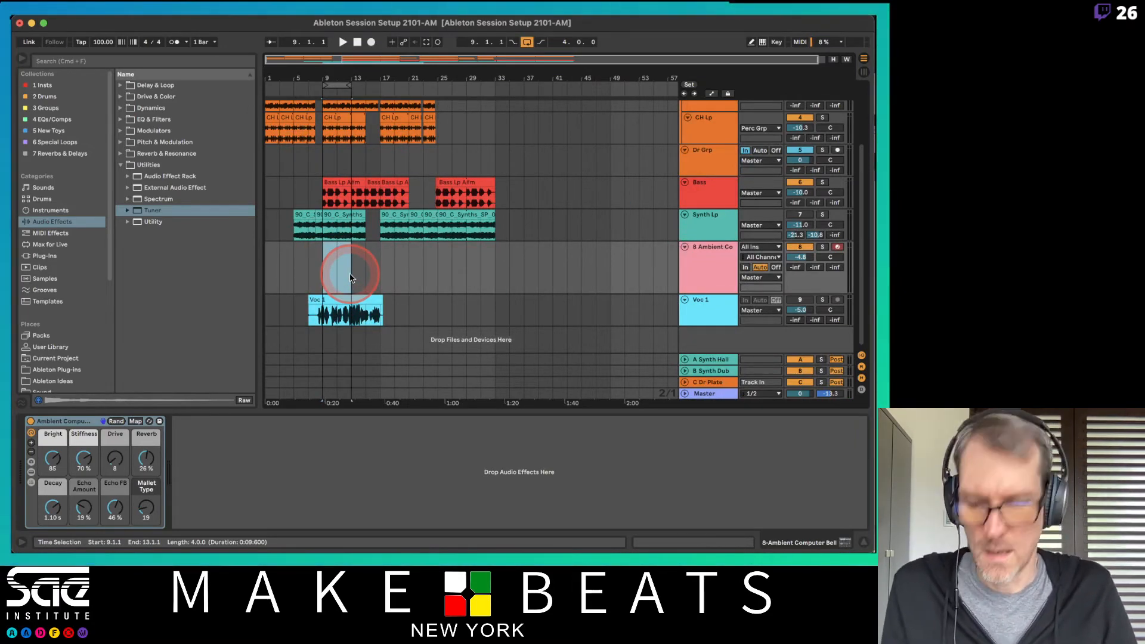
- Record a MIDI clip into the second slot of the Ambient Computer Bell track in Session View
key("Tab")
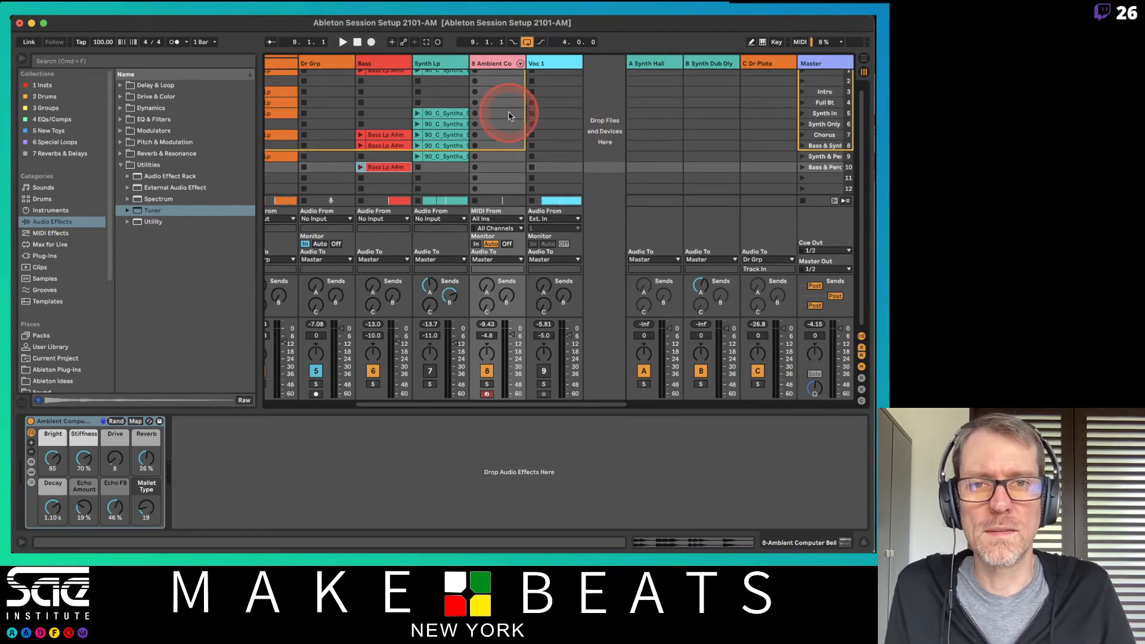
scroll(507, 114, "up", 1)
left_click(474, 87)
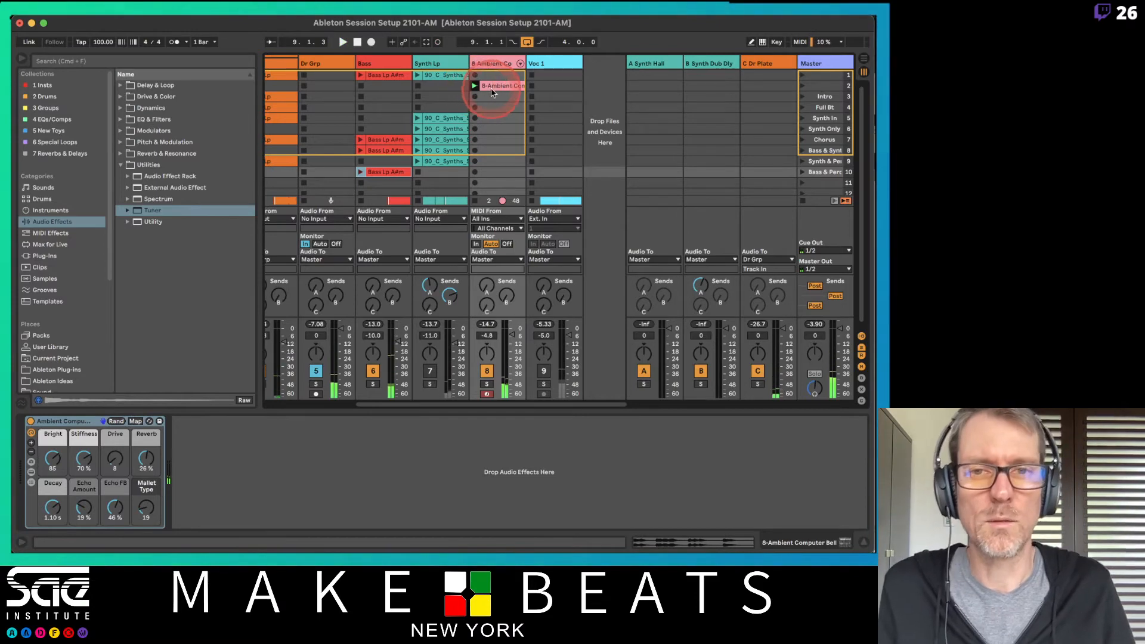
- Open the recorded bell clip and move its start and loop start to 9.1.1, checking the loop by ear
double_click(492, 88)
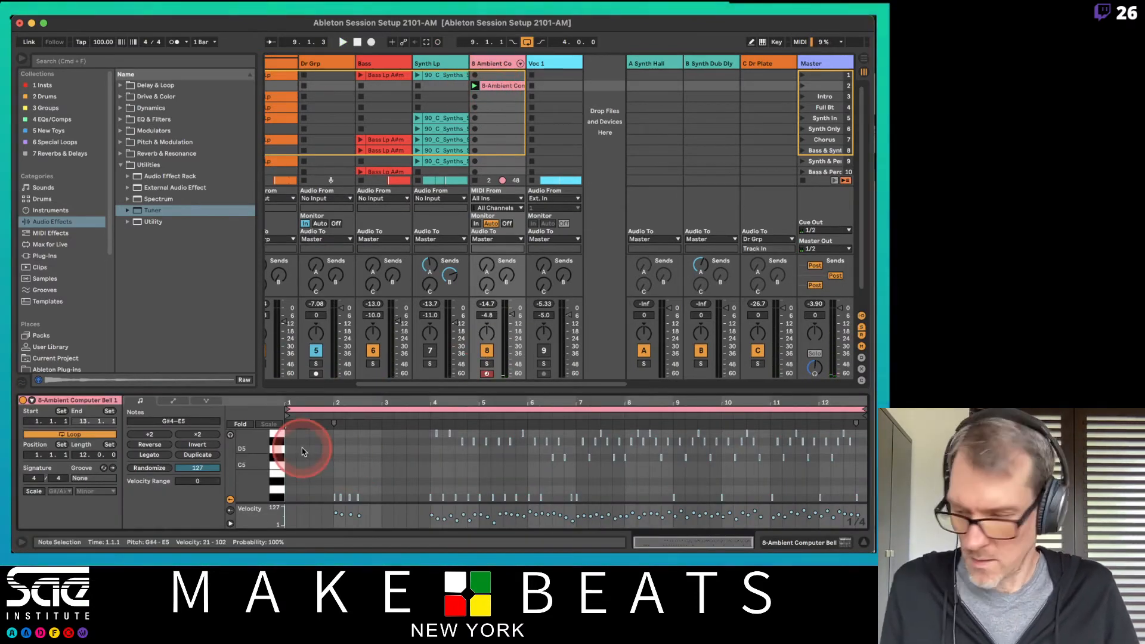
left_click(303, 452)
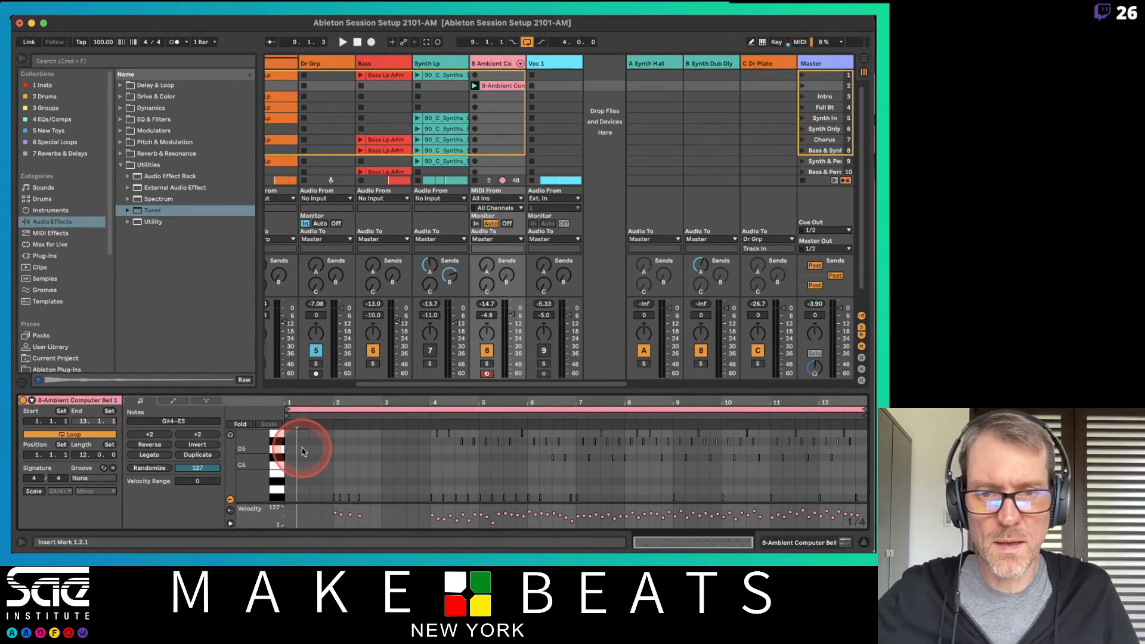
left_click_drag(287, 409, 529, 418)
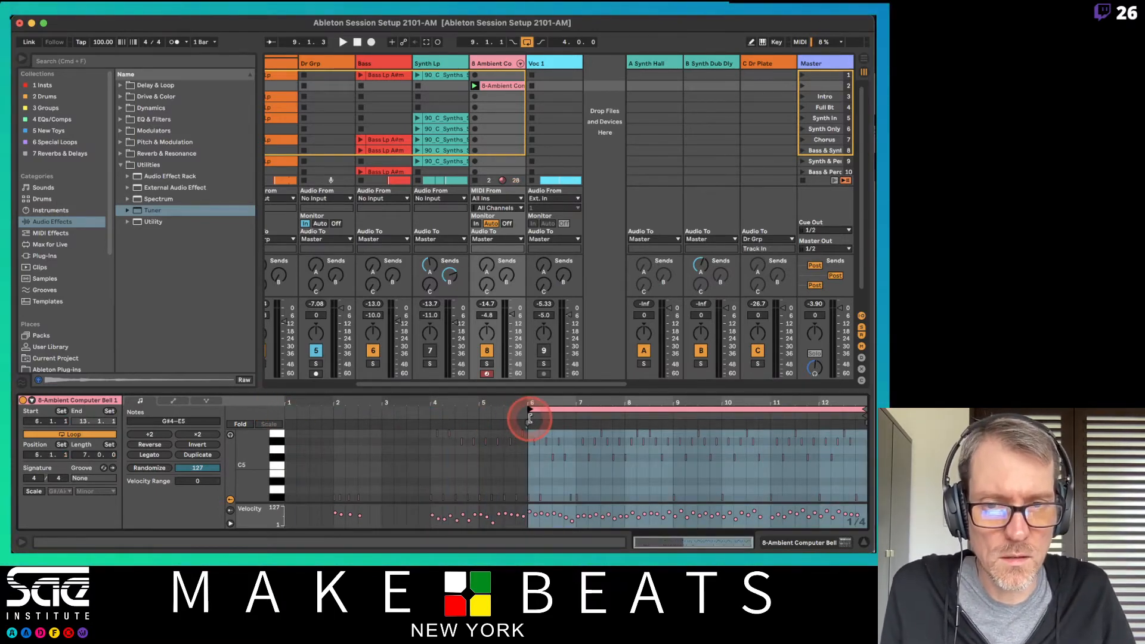
key("space")
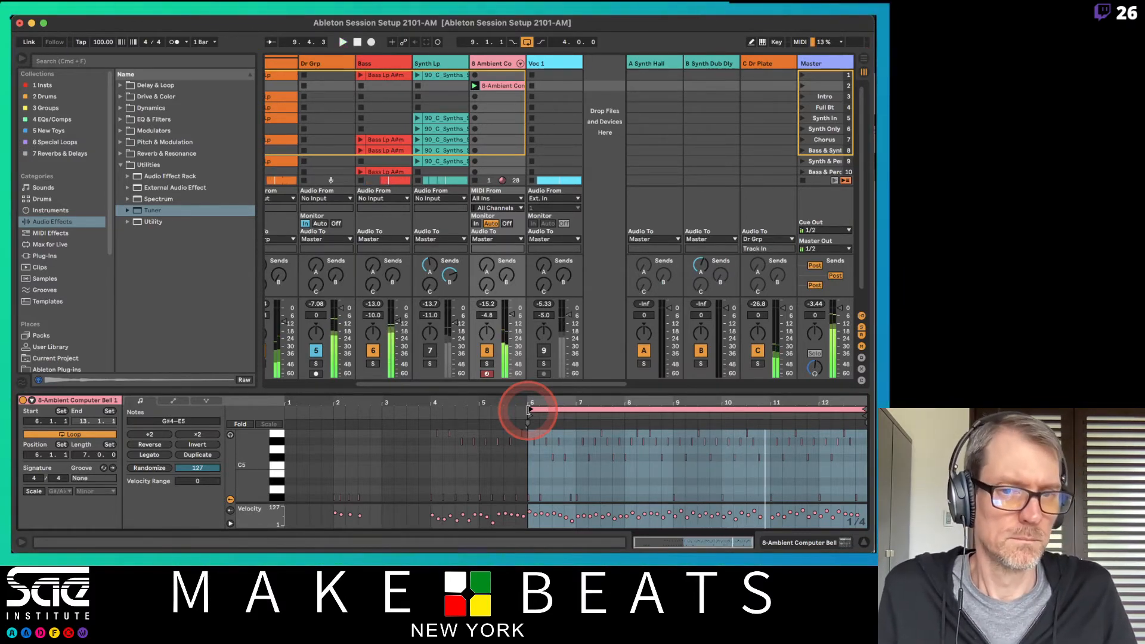
left_click_drag(528, 409, 670, 414)
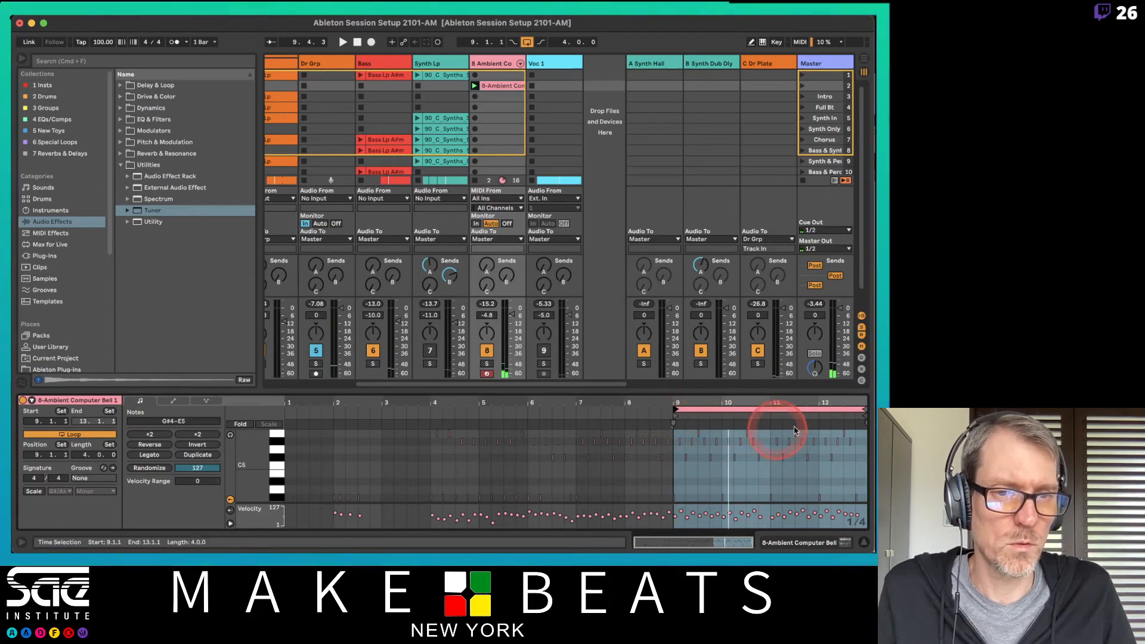
- Shorten the bell clip's loop to the two bars from 9.1.1 to 11.1.1, crop the clip to it, and play it back
mouse_move(864, 409)
left_mouse_down()
mouse_move(762, 409)
mouse_move(772, 410)
left_mouse_up()
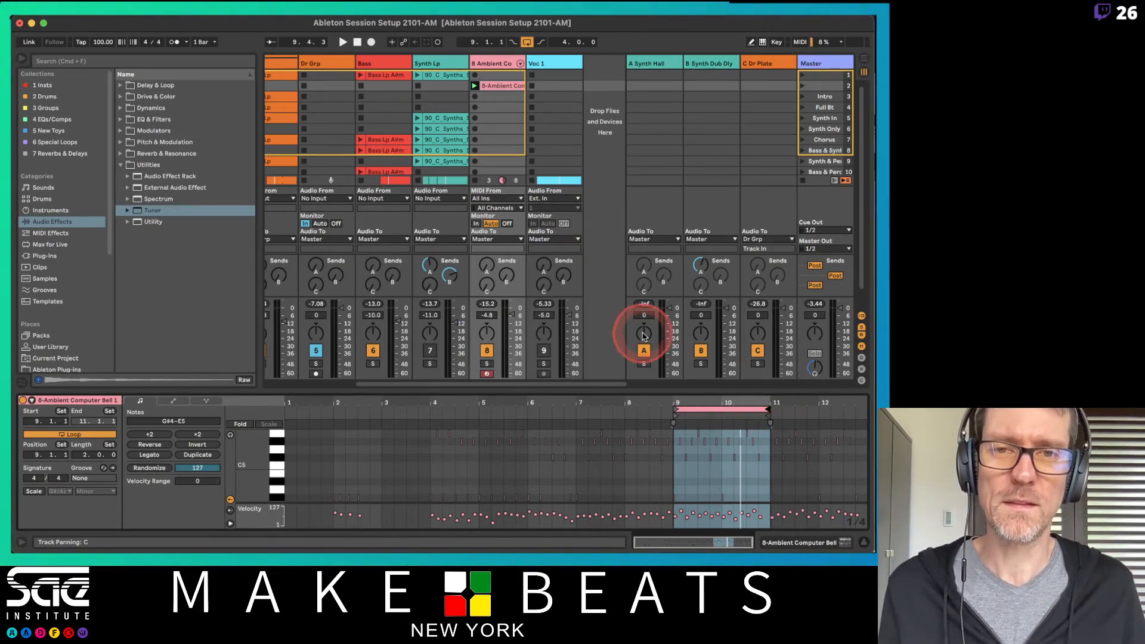
right_click(509, 85)
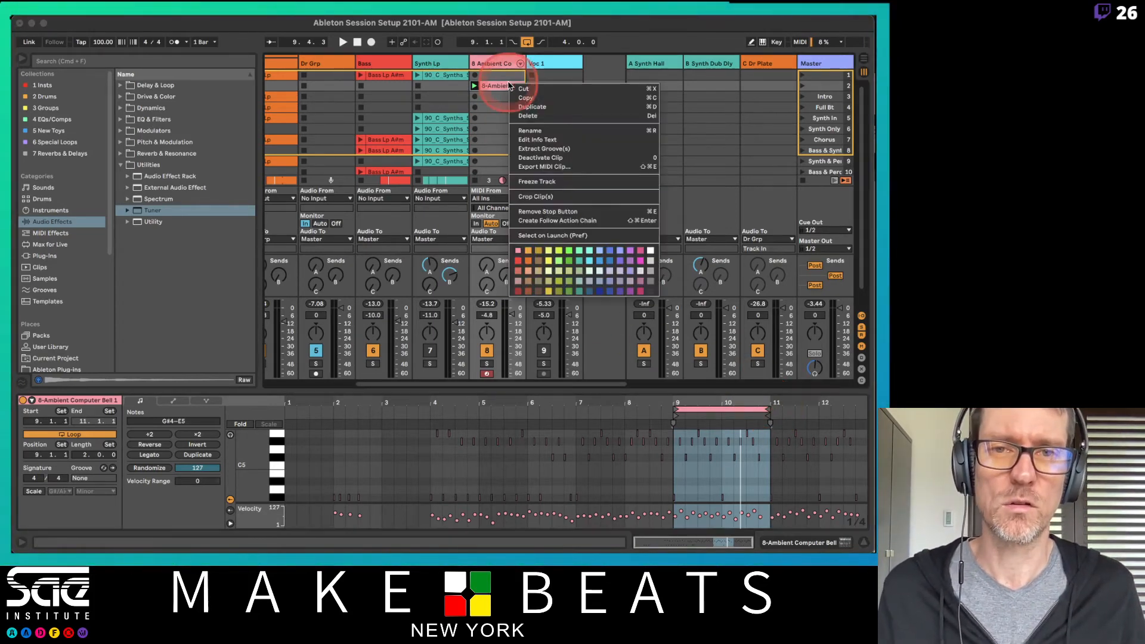
left_click(534, 196)
key("space")
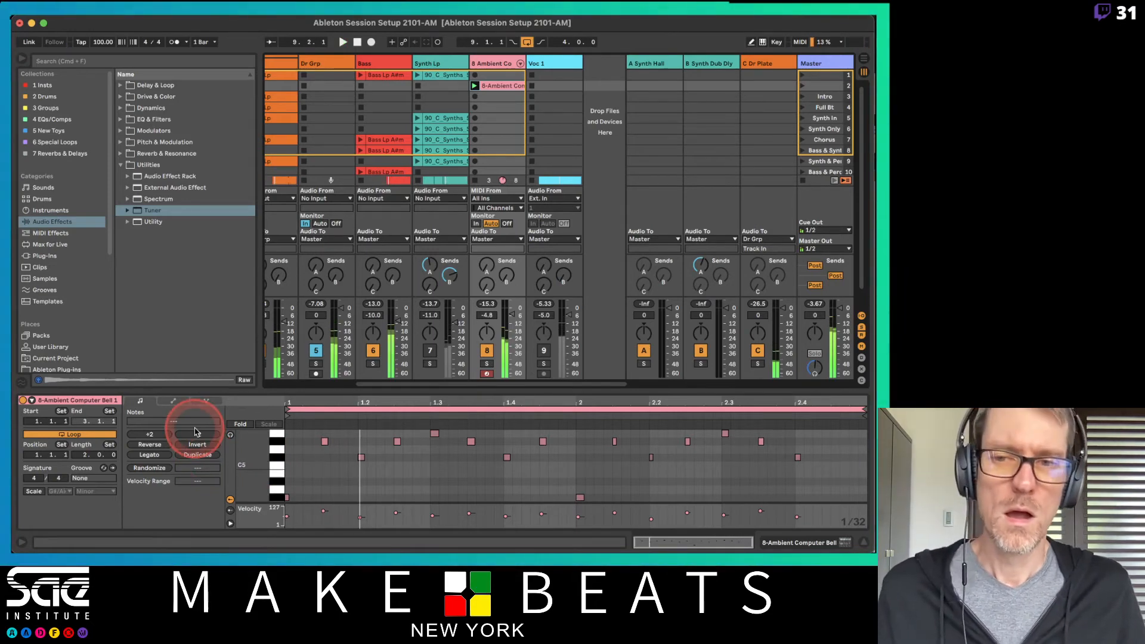
- Duplicate the bell clip's two-bar loop and its notes to a length of four bars
left_click(206, 400)
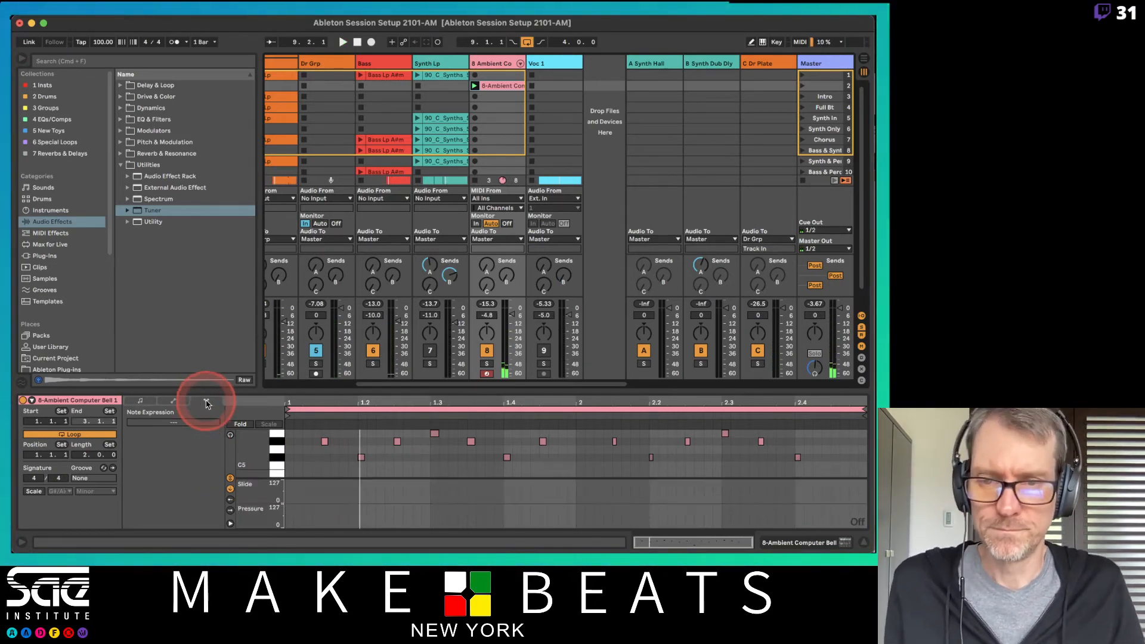
left_click(140, 401)
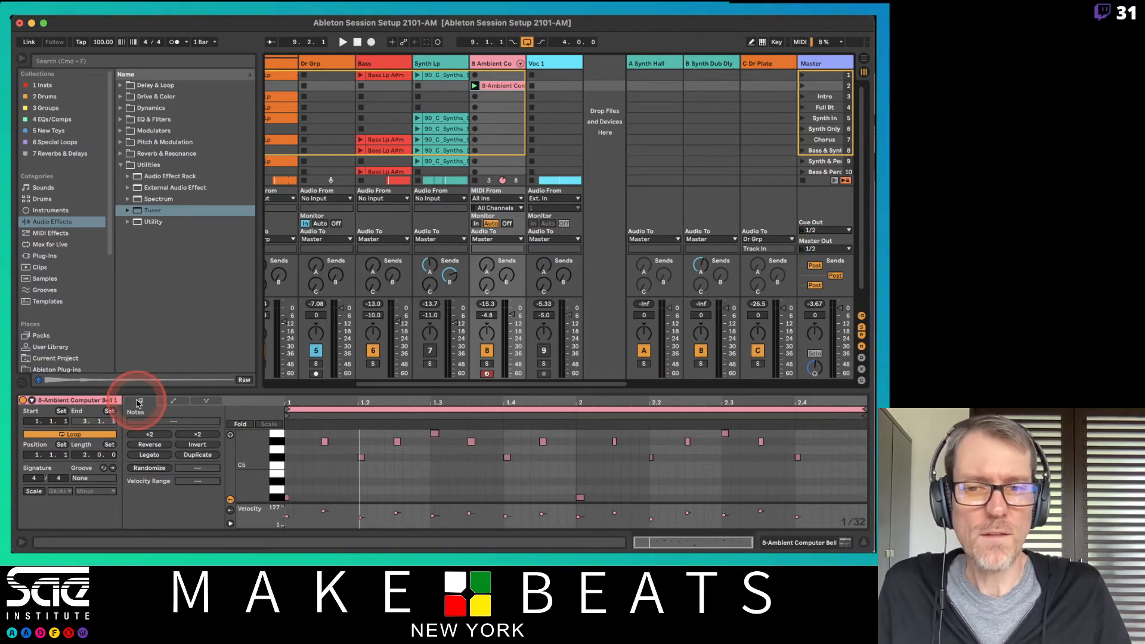
left_click(195, 456)
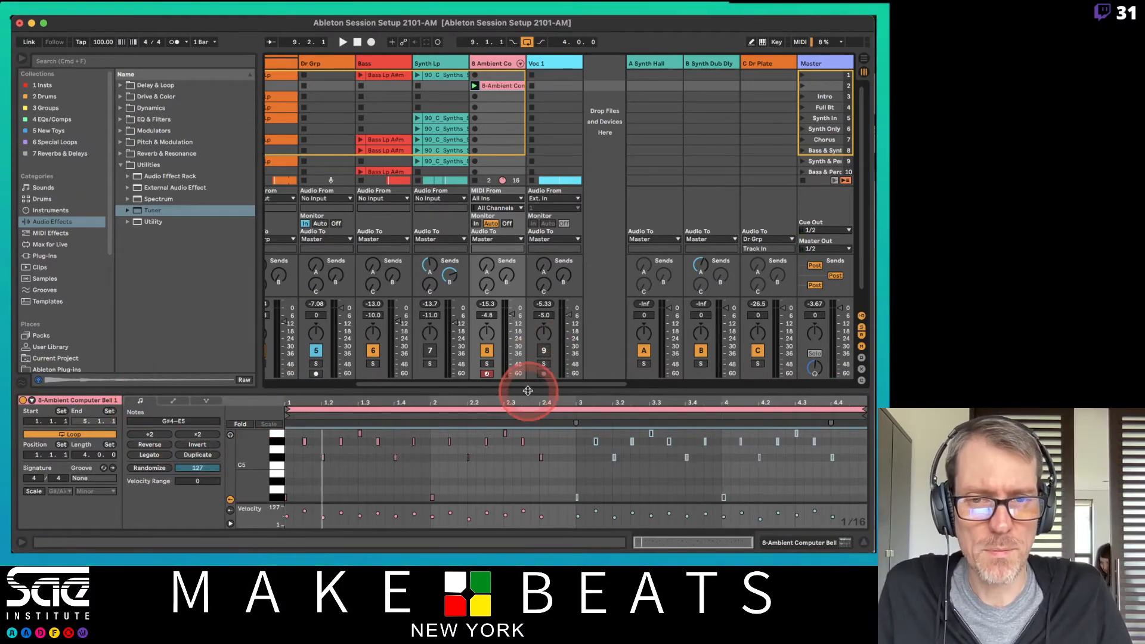
- Enlarge the clip editor, enable the G#/Ab Minor scale for the bell clip, and show only the scale's notes
left_click_drag(524, 389, 524, 341)
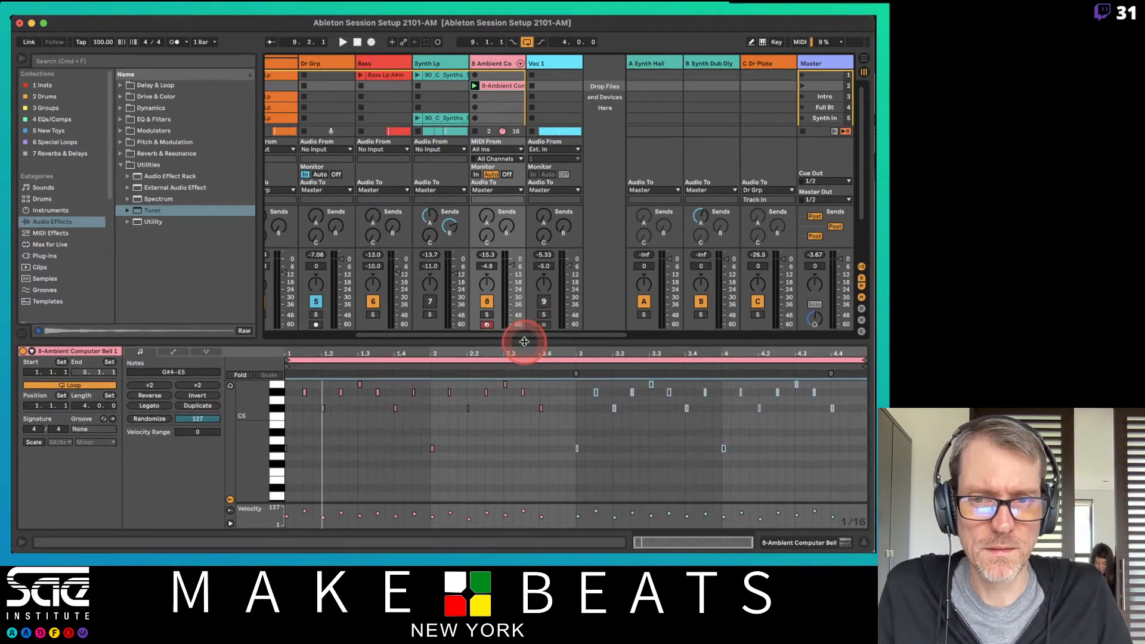
left_click(34, 443)
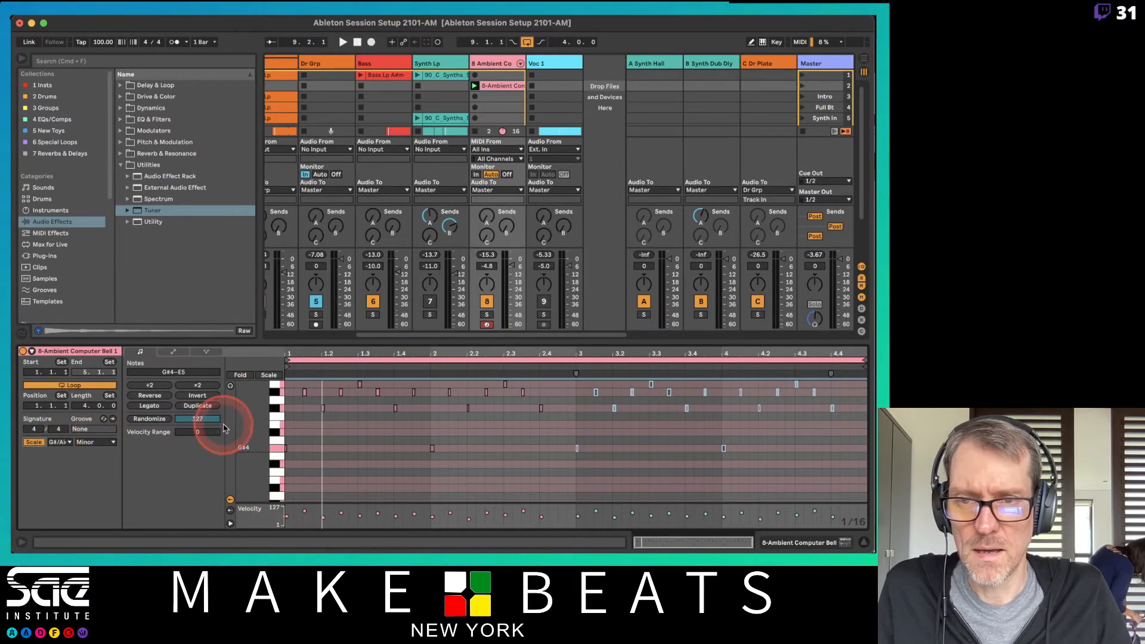
left_click(268, 375)
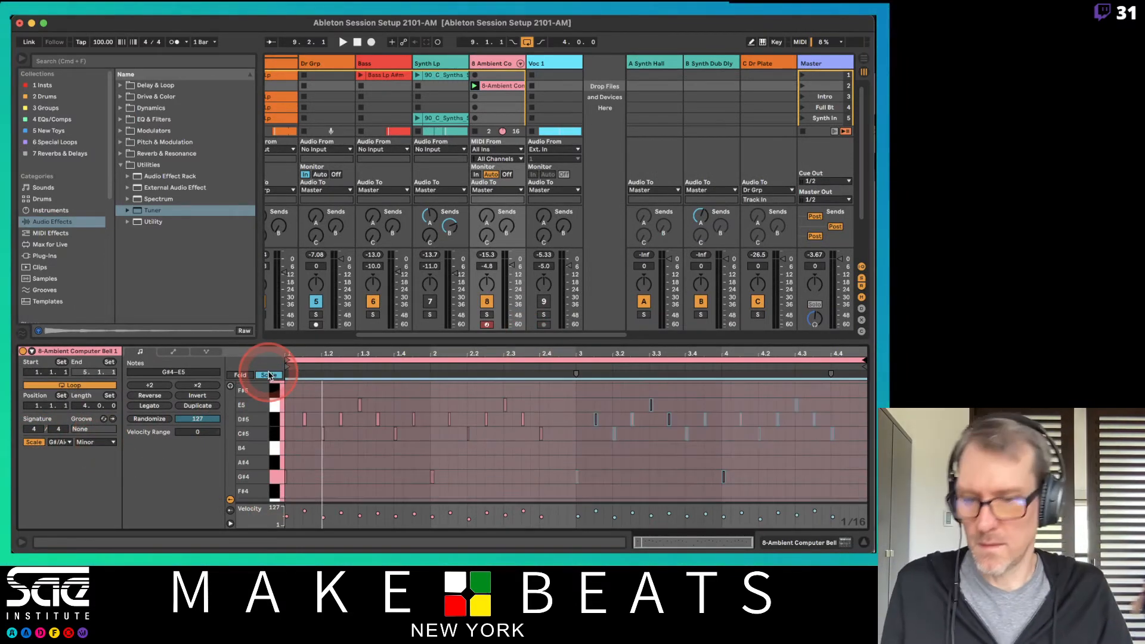
- Switch to OBS, mute the Mic input, and change the scene to Cam Invisible
key("super+Tab")
key("super+Tab")
key("super+Tab")
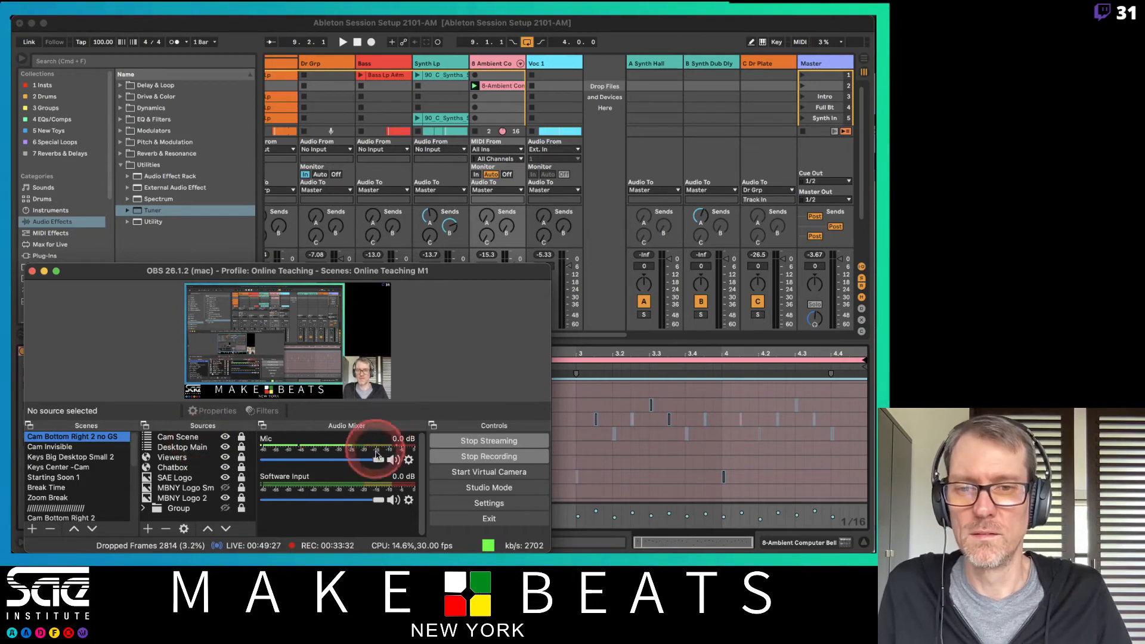
left_click(393, 460)
left_click(45, 447)
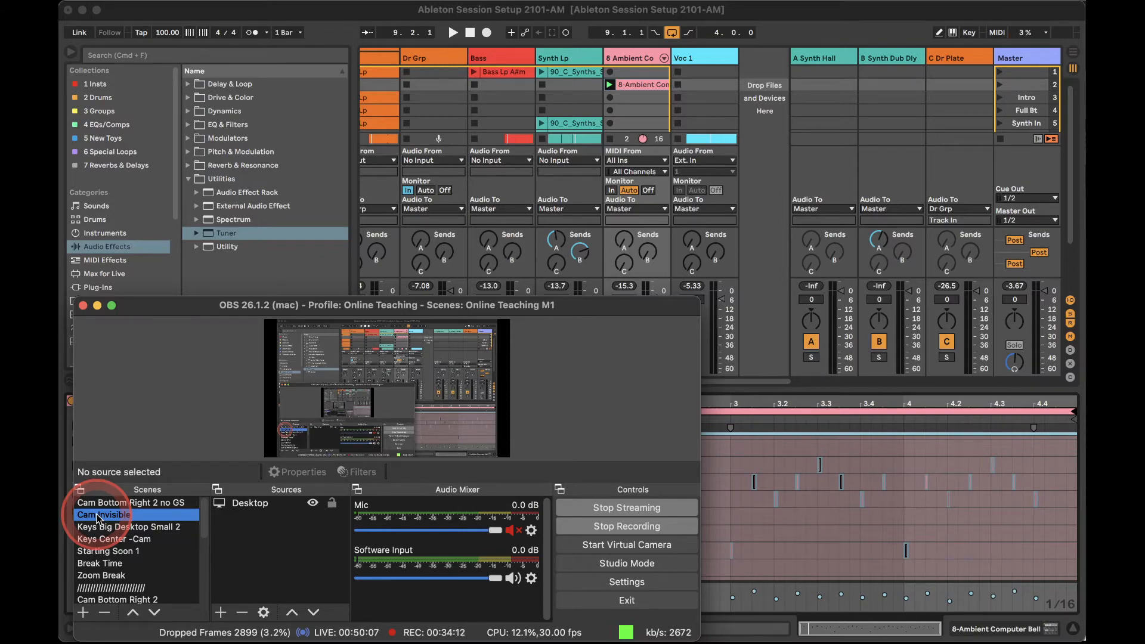
- Restore the Cam Bottom Right 2 no GS scene, unmute the Mic input, and return to Ableton Live
left_click(101, 502)
left_click(511, 530)
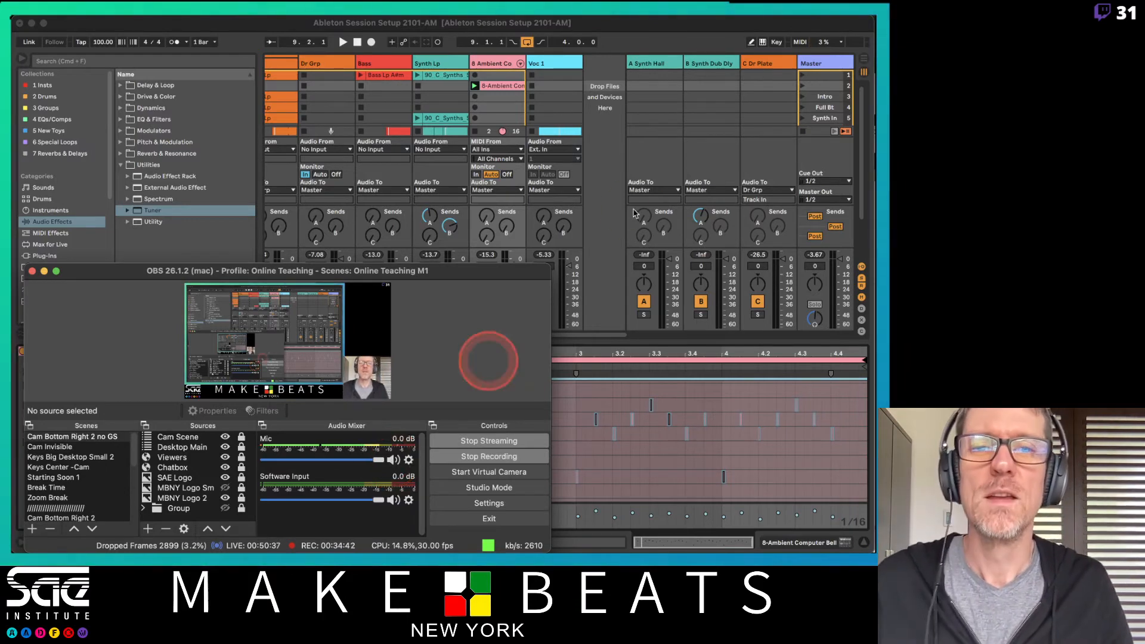
left_click(608, 95)
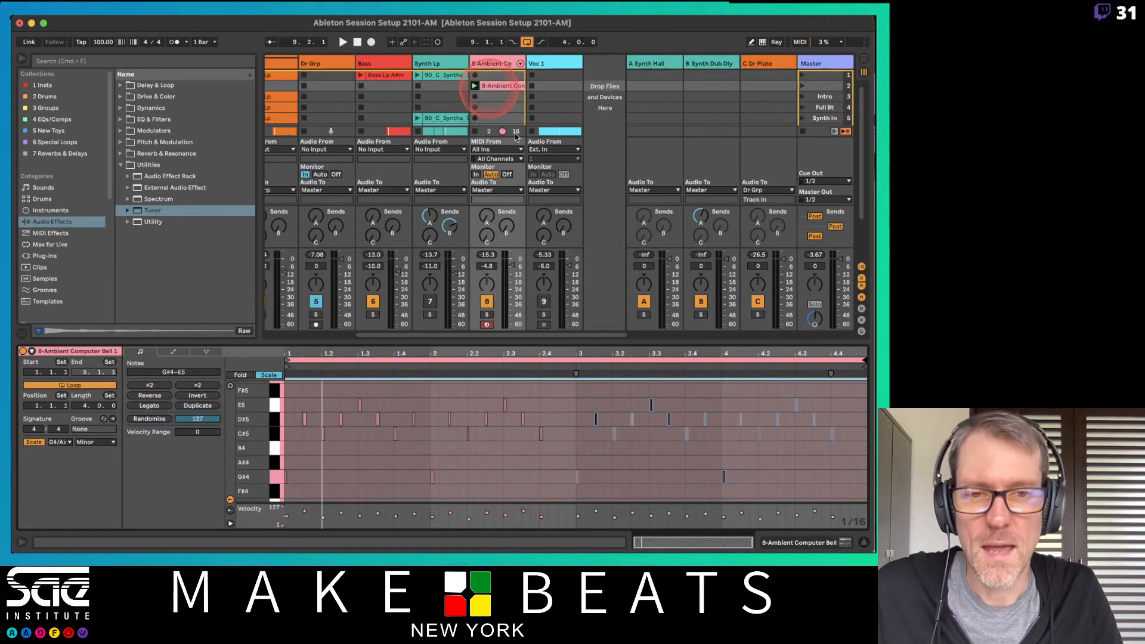
- Raise the bell clip's E5 note at 3.3 to F#5 and audition it with note preview turned on
left_click_drag(251, 431, 249, 430)
left_click(615, 426)
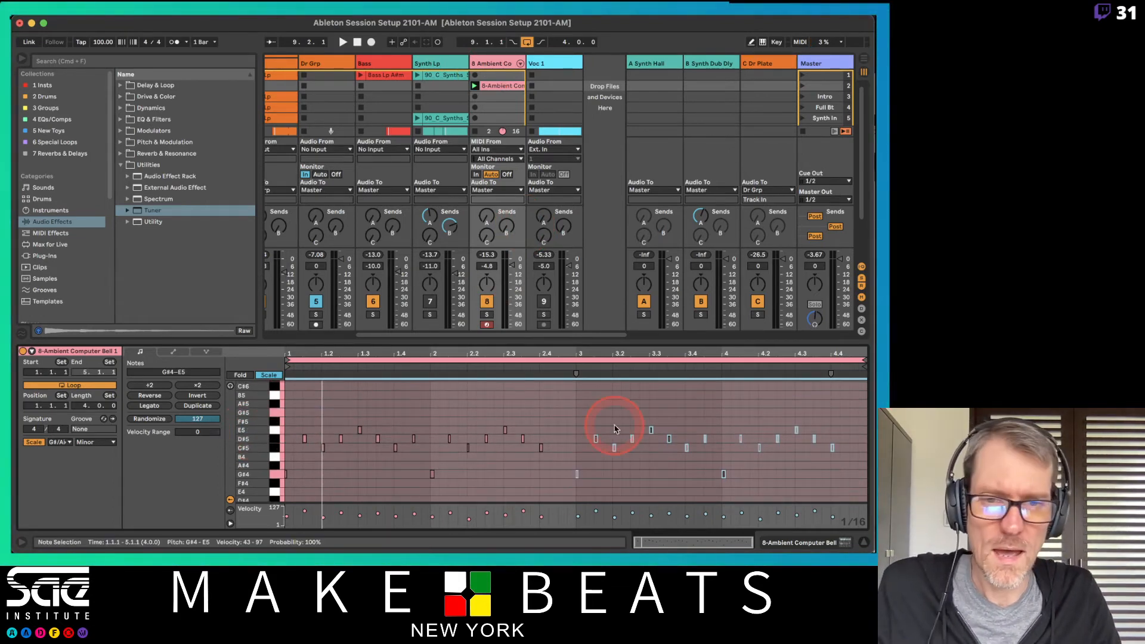
key("space")
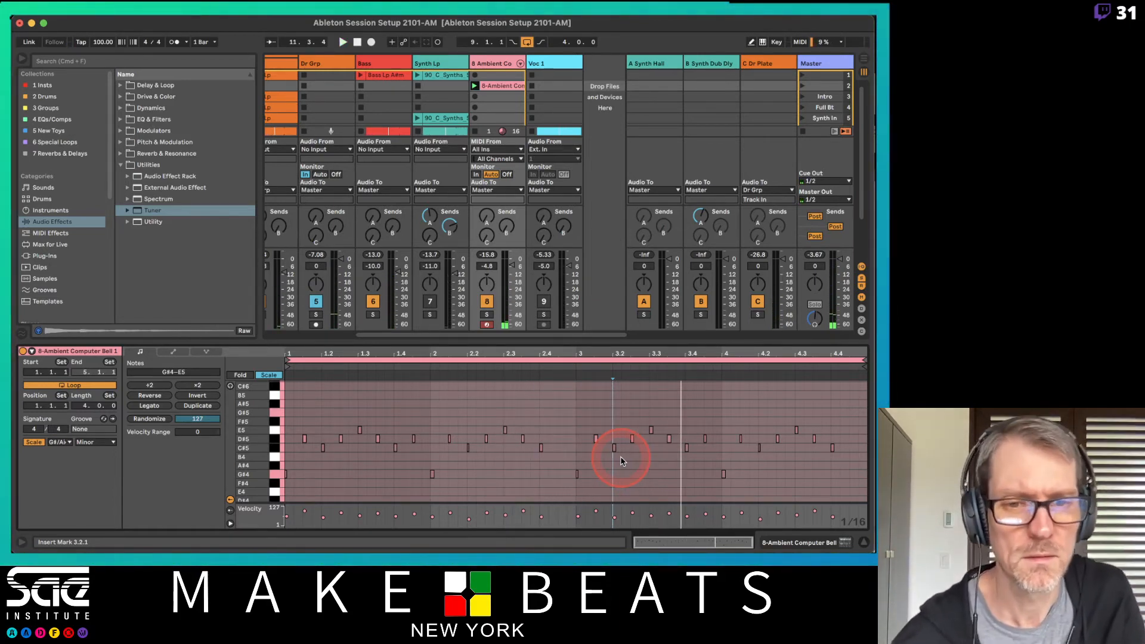
left_click(649, 430)
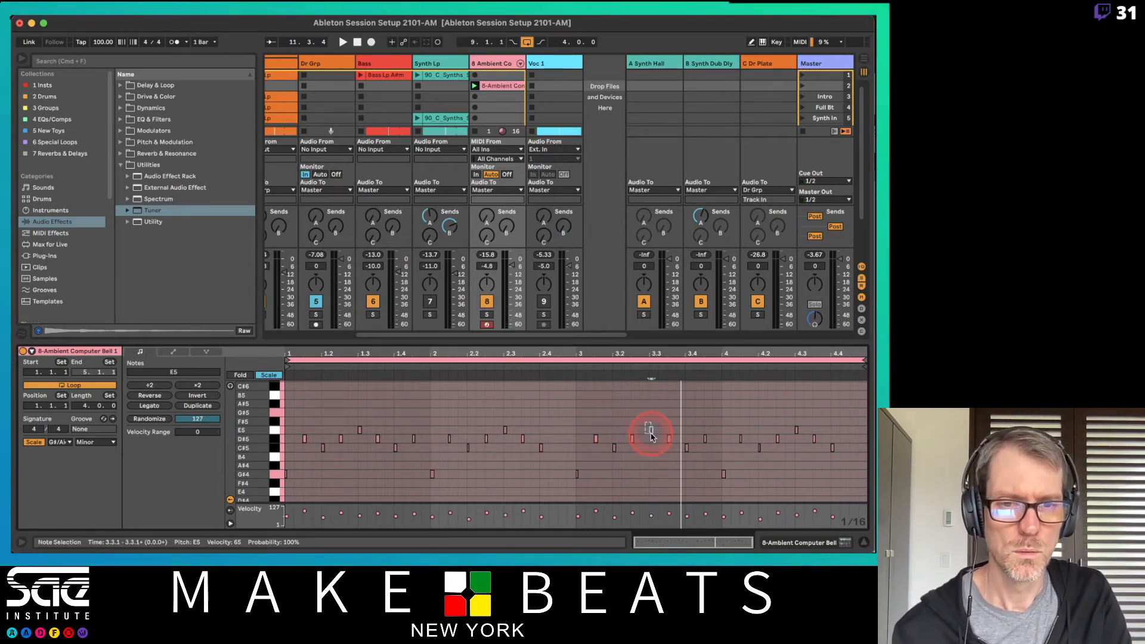
key("Up")
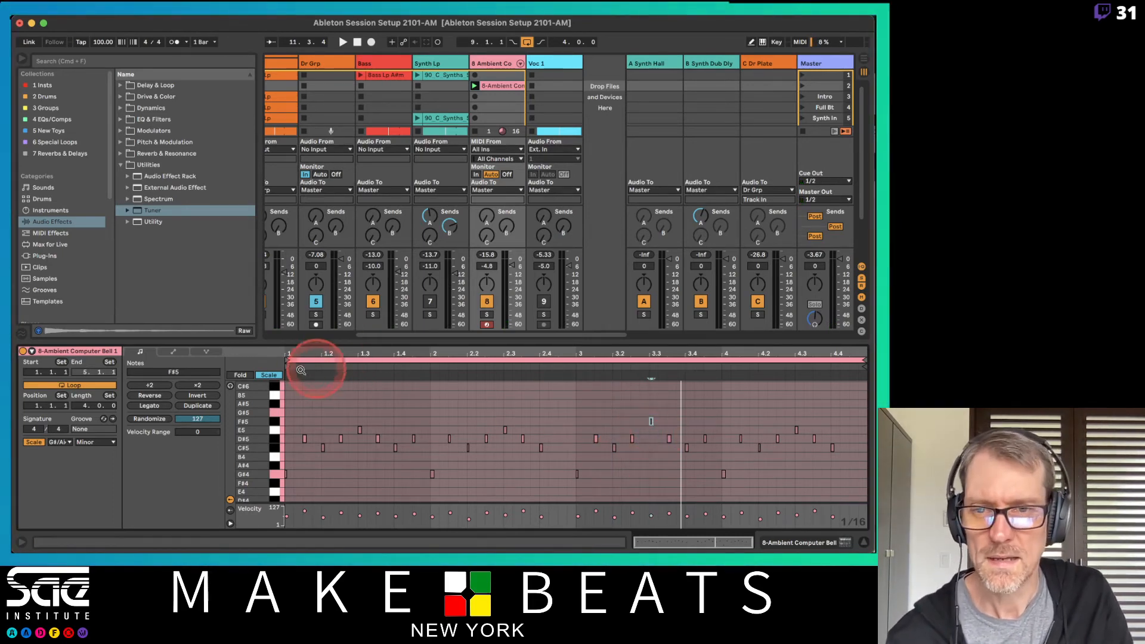
left_click(230, 386)
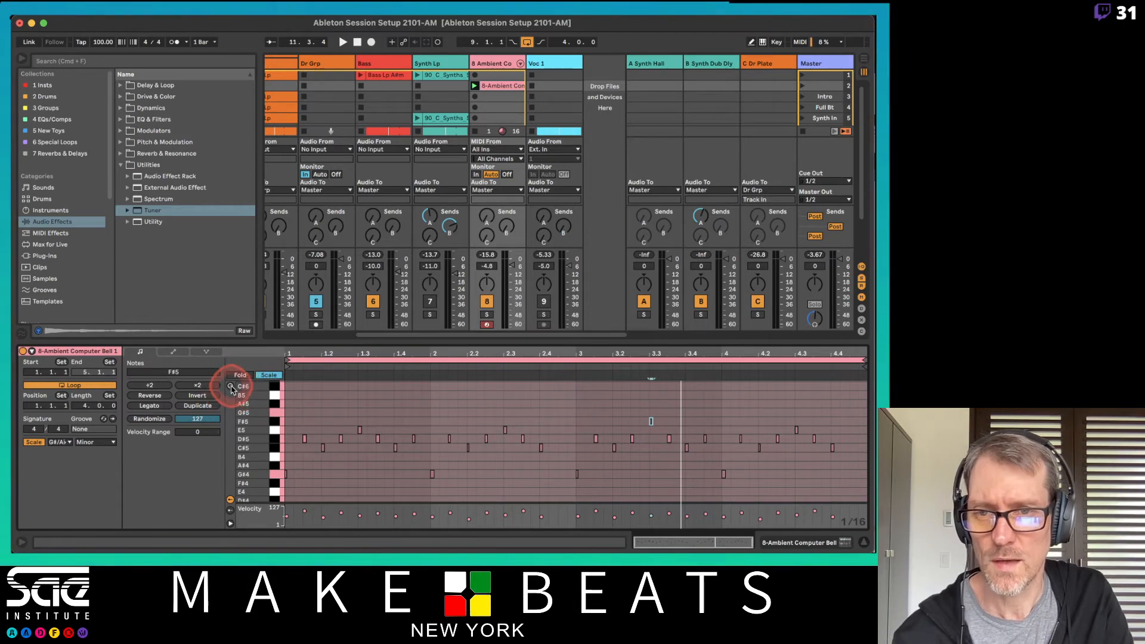
key("Down")
key("Up")
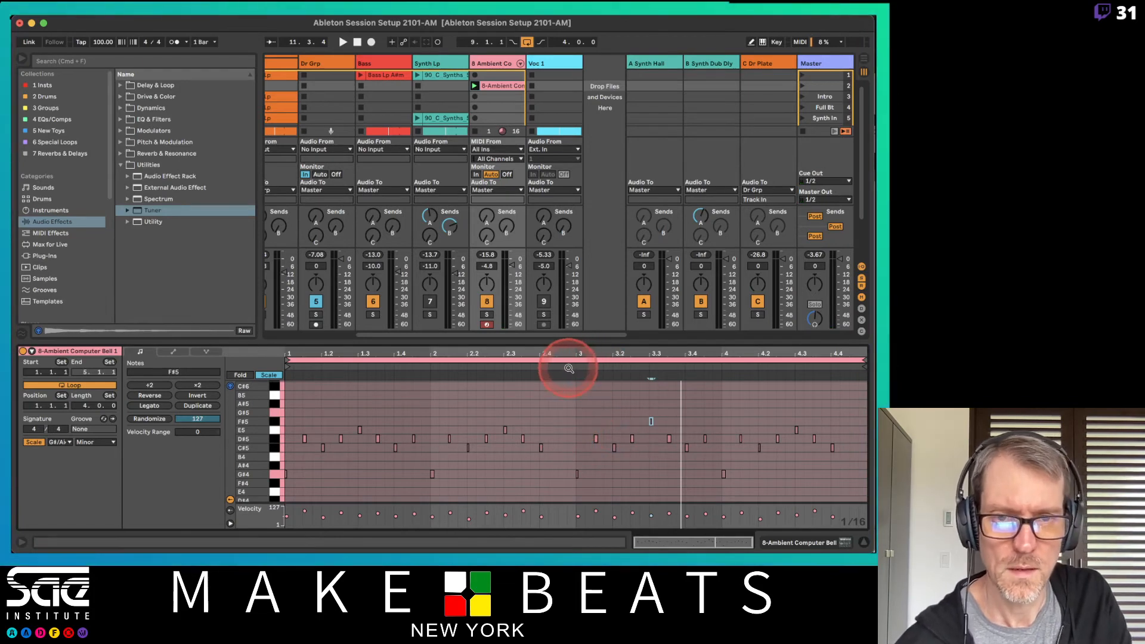
- Solo the Ambient Computer Bell track during playback and raise the clip's E5 note at 4.3 to F#5
key("space")
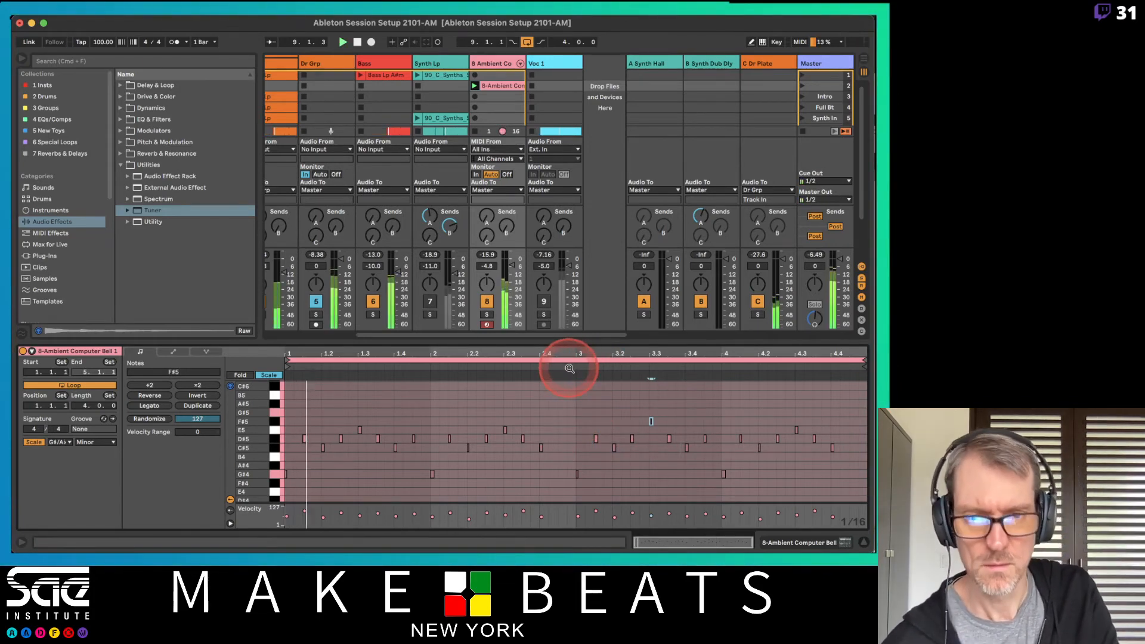
left_click(488, 315)
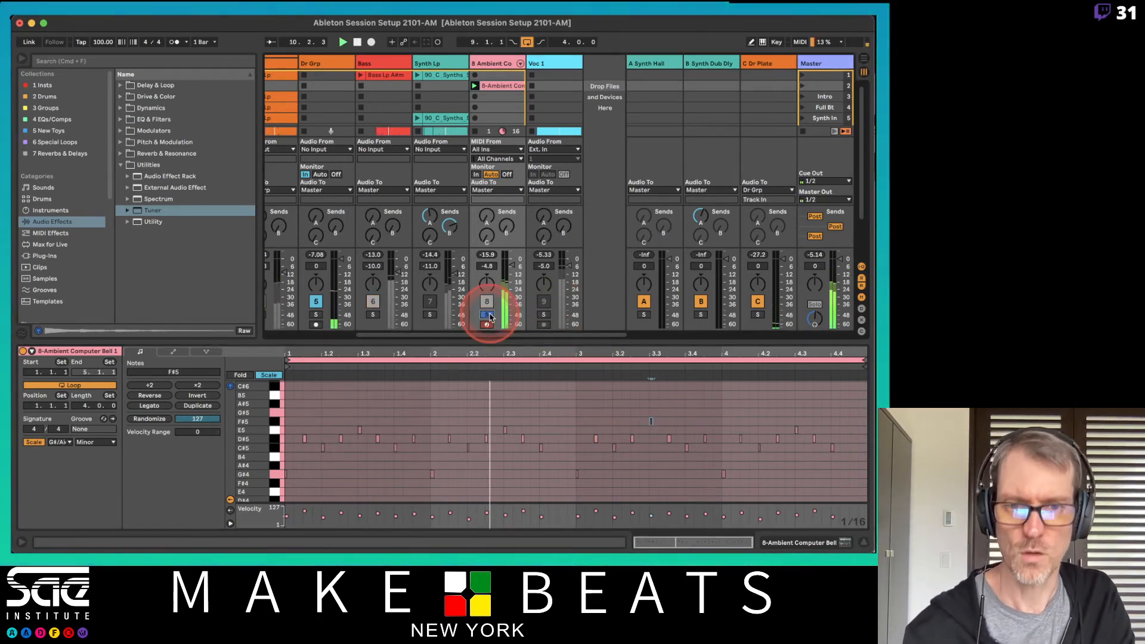
left_click(551, 385)
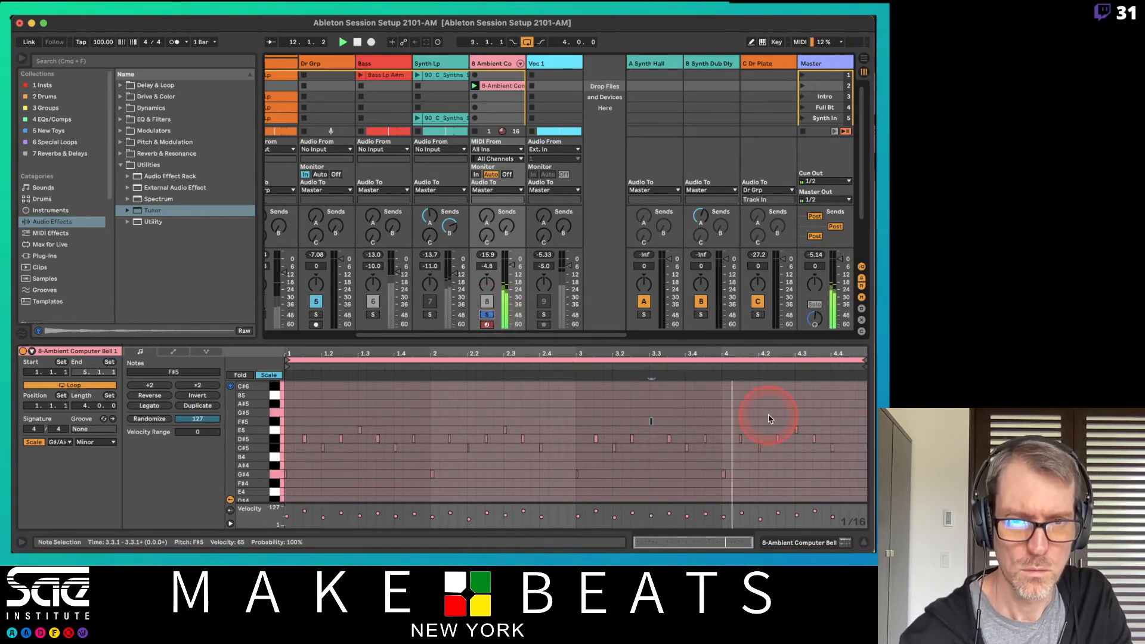
left_click(796, 430)
key("Up")
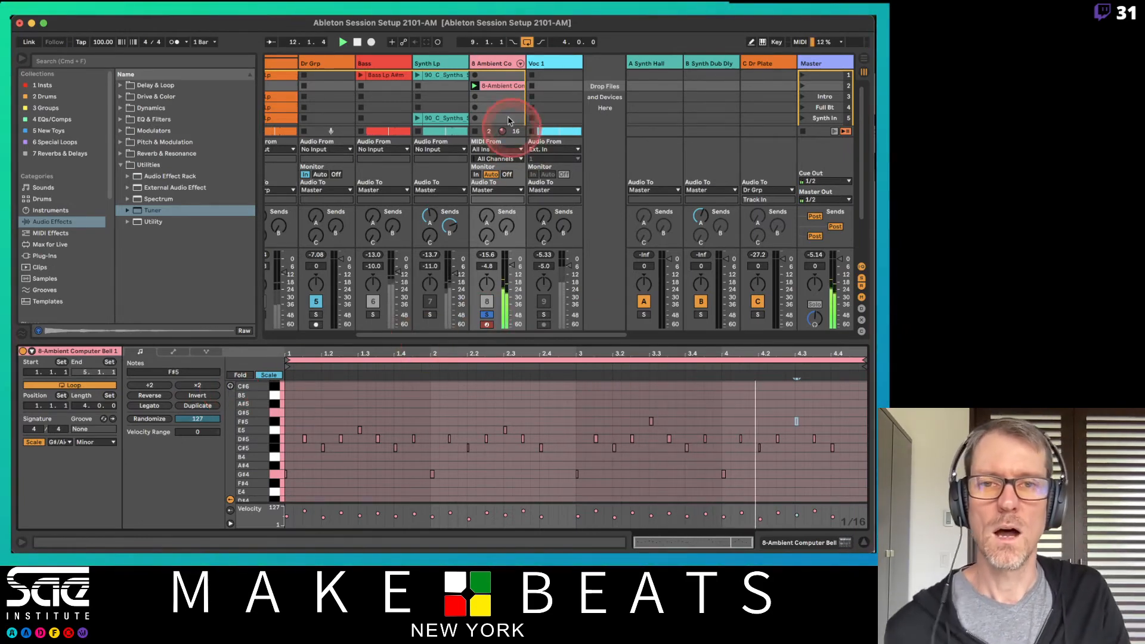
- On the Ambient Computer Bell instrument, set Reverb to 11 %, Decay to 1.26 s, and Echo Amount to 7.7 %
left_click(497, 68)
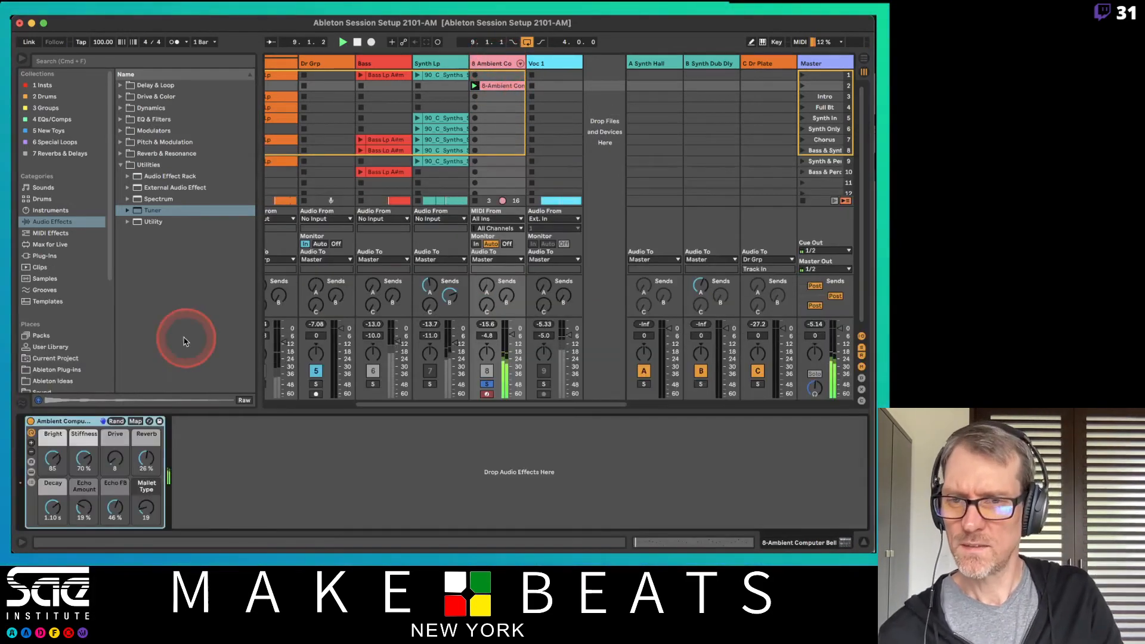
left_click_drag(146, 458, 146, 464)
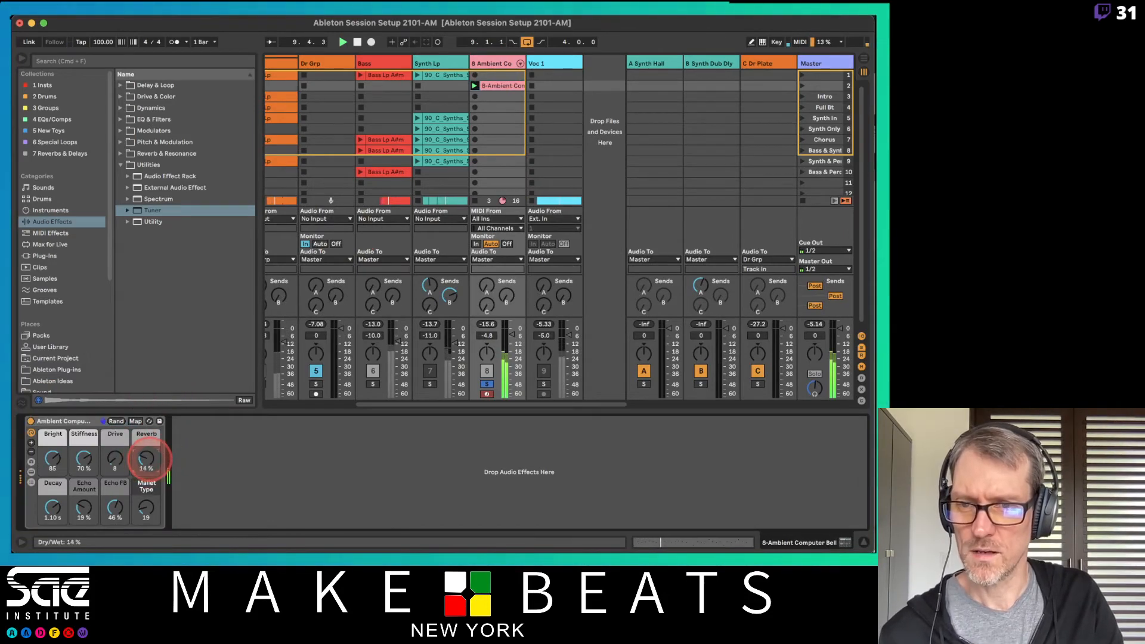
left_click(52, 506)
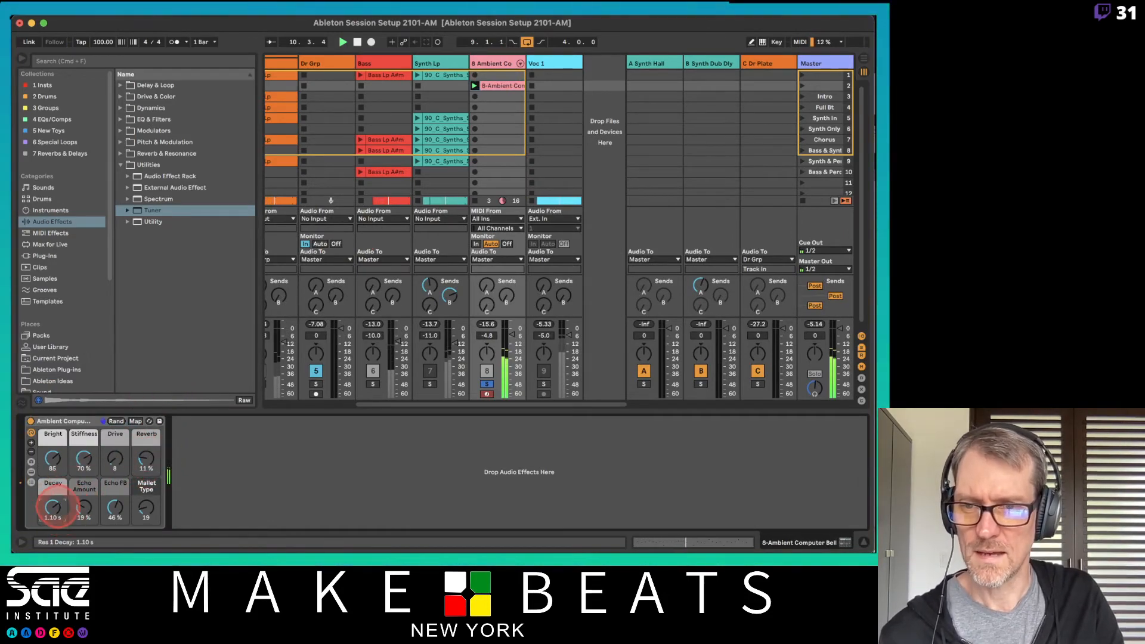
left_click_drag(53, 507, 53, 517)
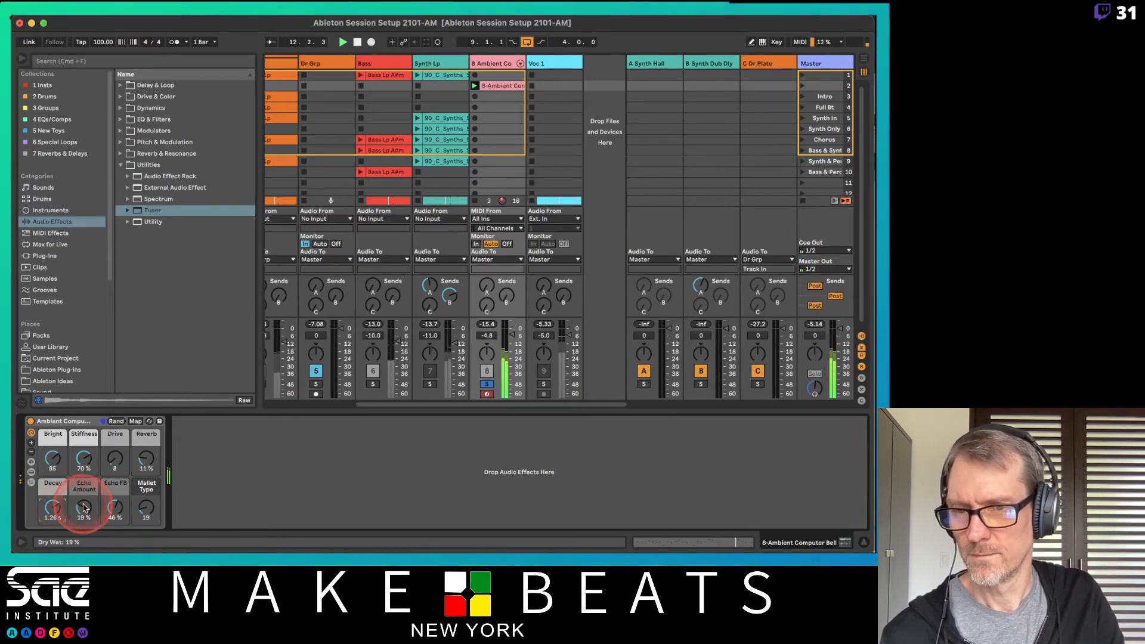
left_click_drag(84, 506, 84, 510)
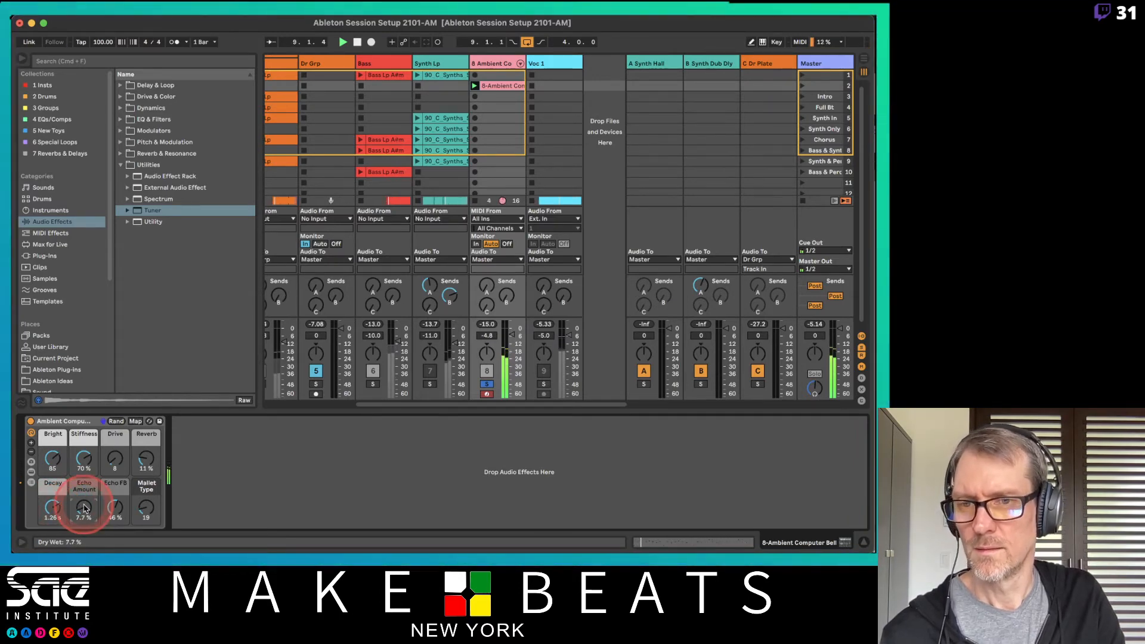
- Set the bell instrument's Bright to 22, Stiffness to 80 %, Mallet Type to 26, and Drive to 7
mouse_move(53, 458)
left_mouse_down()
mouse_move(53, 471)
mouse_move(83, 471)
mouse_move(84, 417)
left_mouse_up()
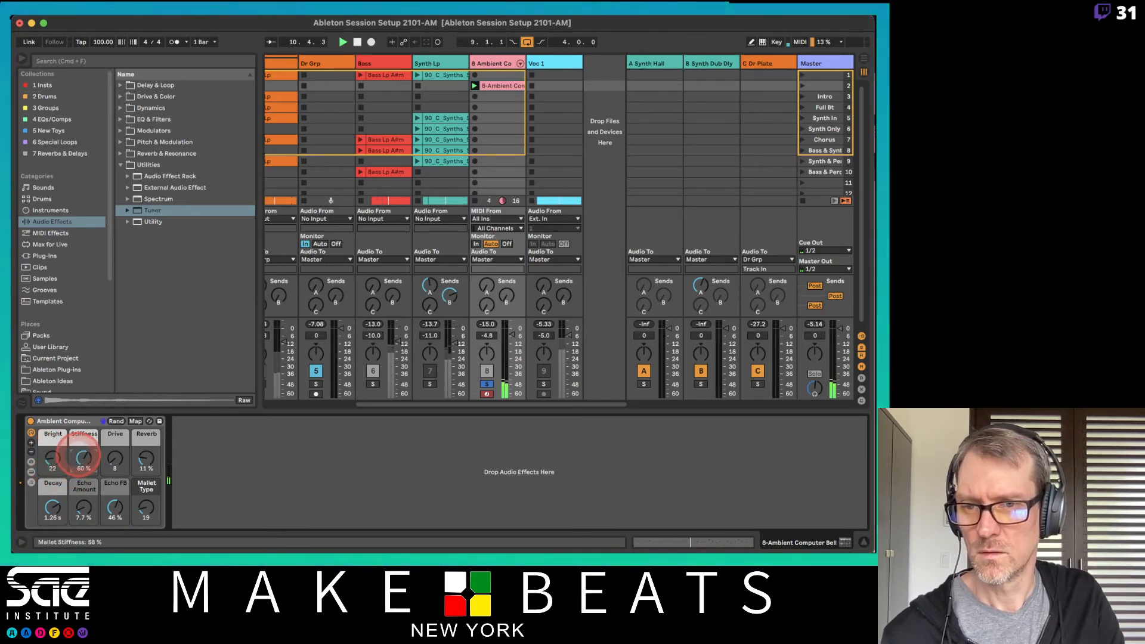
mouse_move(83, 457)
left_mouse_down()
mouse_move(84, 468)
mouse_move(115, 461)
left_mouse_up()
mouse_move(145, 507)
left_mouse_down()
mouse_move(145, 473)
mouse_move(145, 522)
mouse_move(145, 511)
left_mouse_up()
left_click(116, 461)
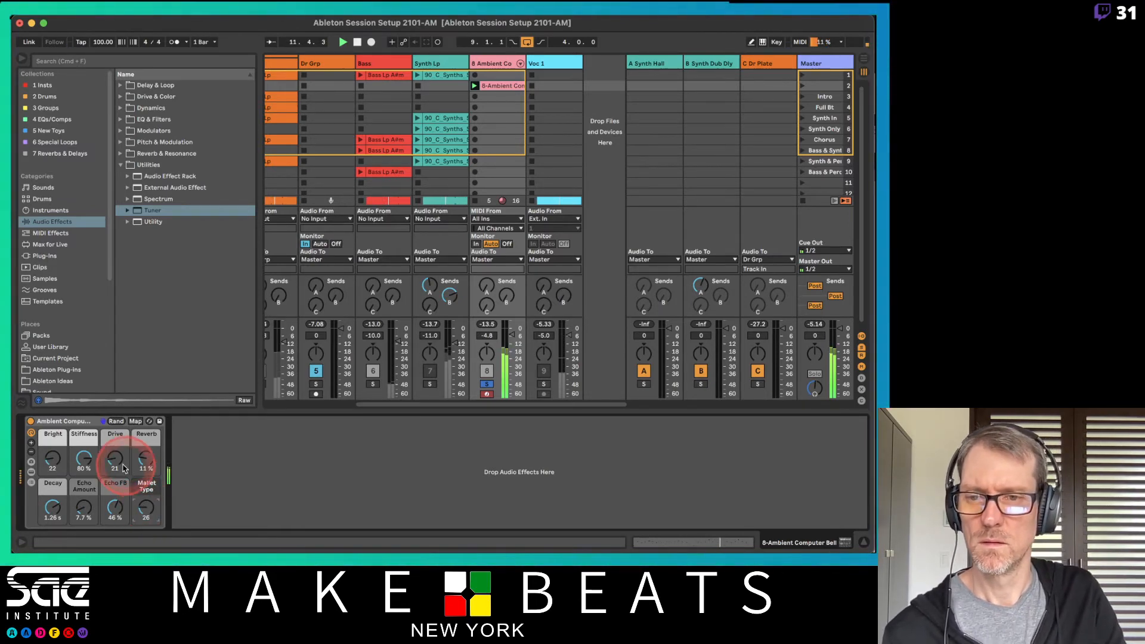
left_click_drag(124, 468, 123, 472)
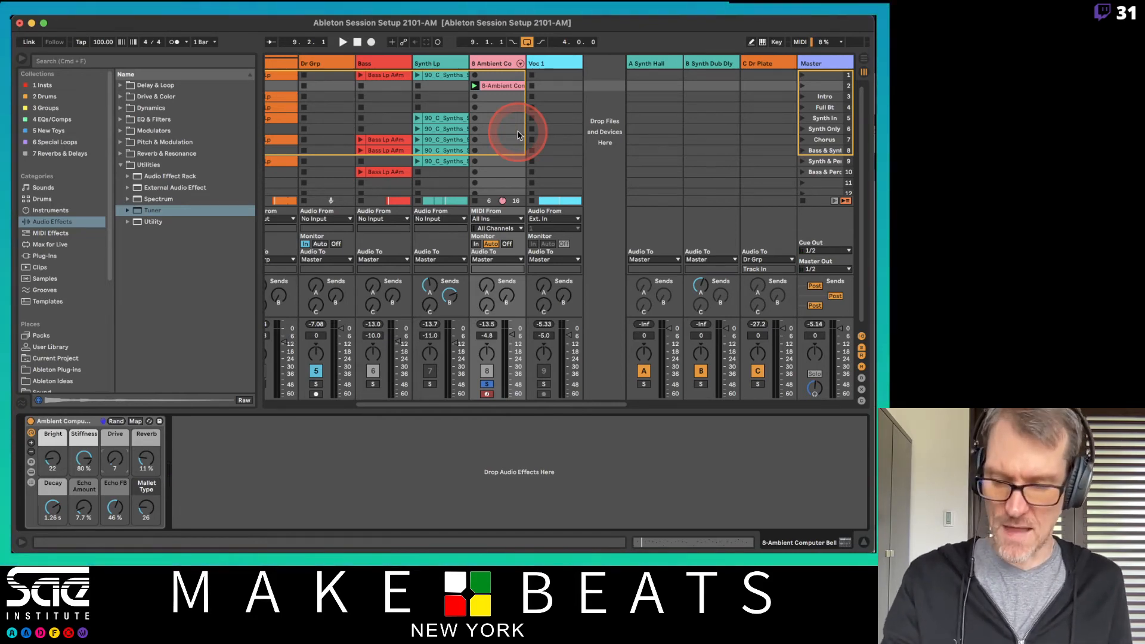
- Switch to 30 Ableton Routing-Mixing-Exporting.pdf and read the Freeze and Flatten Tracks notes
key("super+Tab")
key("super+Tab")
key("super+Tab")
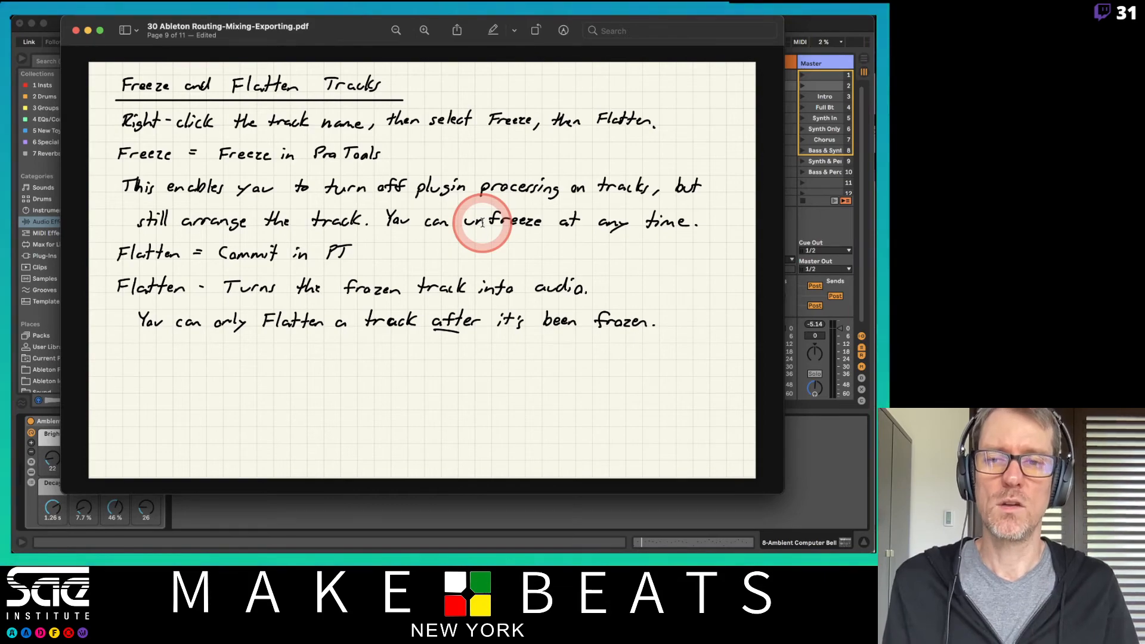
- Return to Ableton Live and freeze the Ambient Computer Bell track
key("super+Tab")
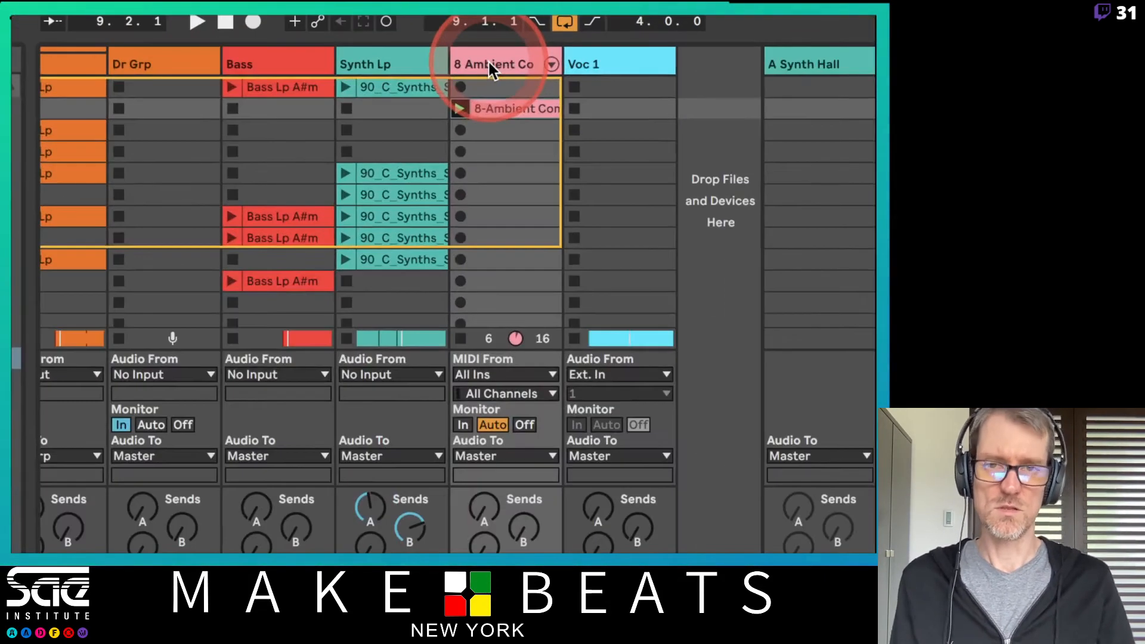
right_click(489, 63)
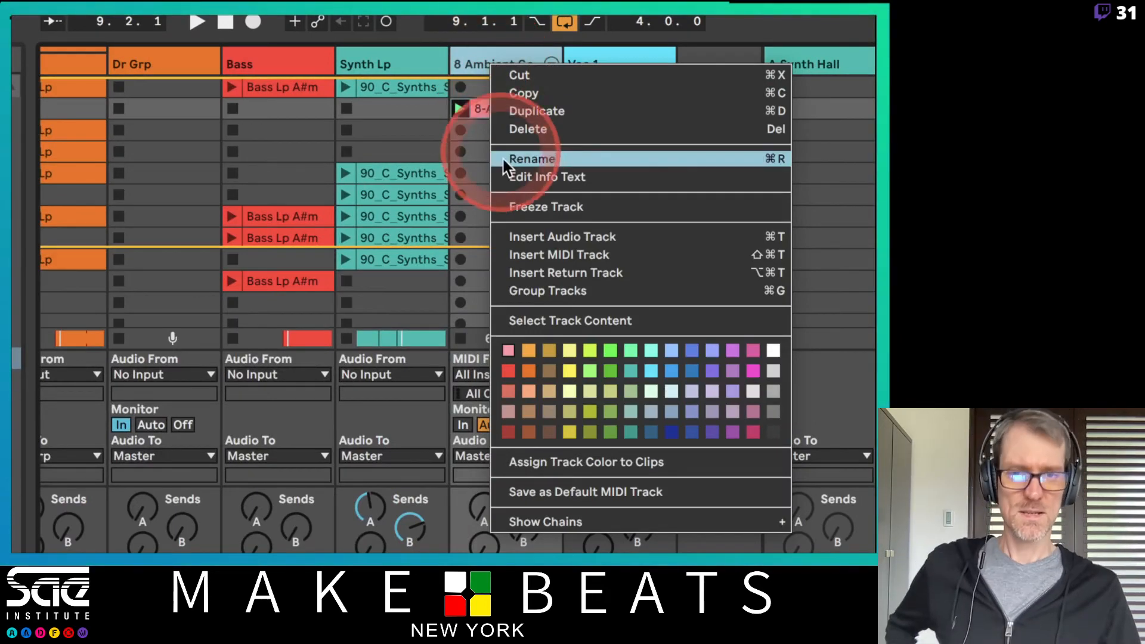
left_click(535, 207)
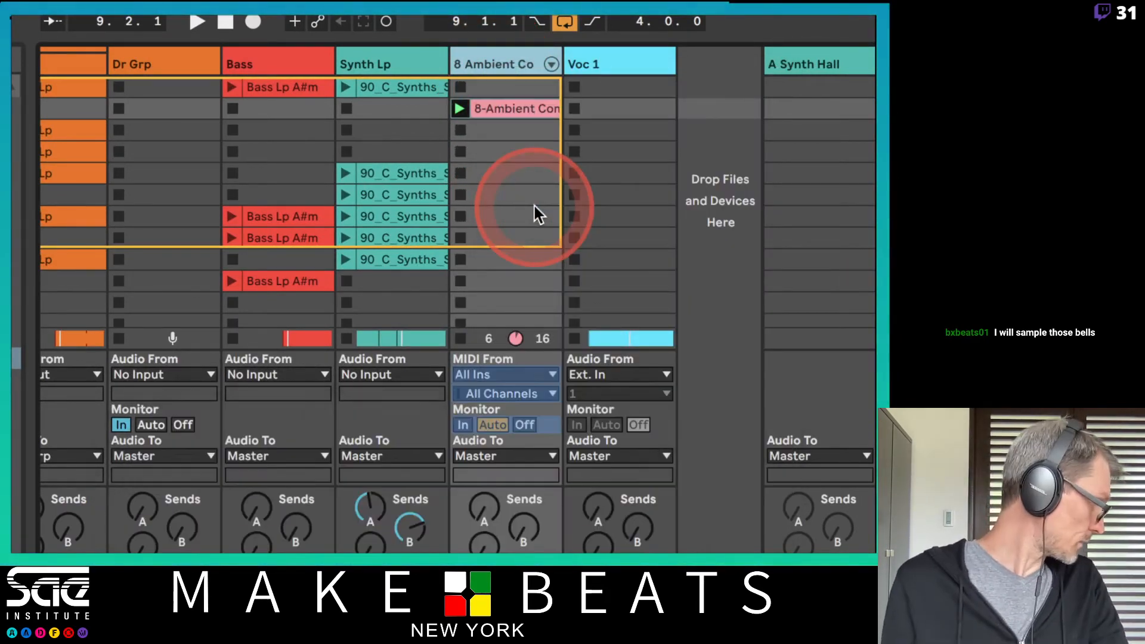
- Copy the frozen bell clip into the three scene slots below it and delete those copies again
left_click(524, 378)
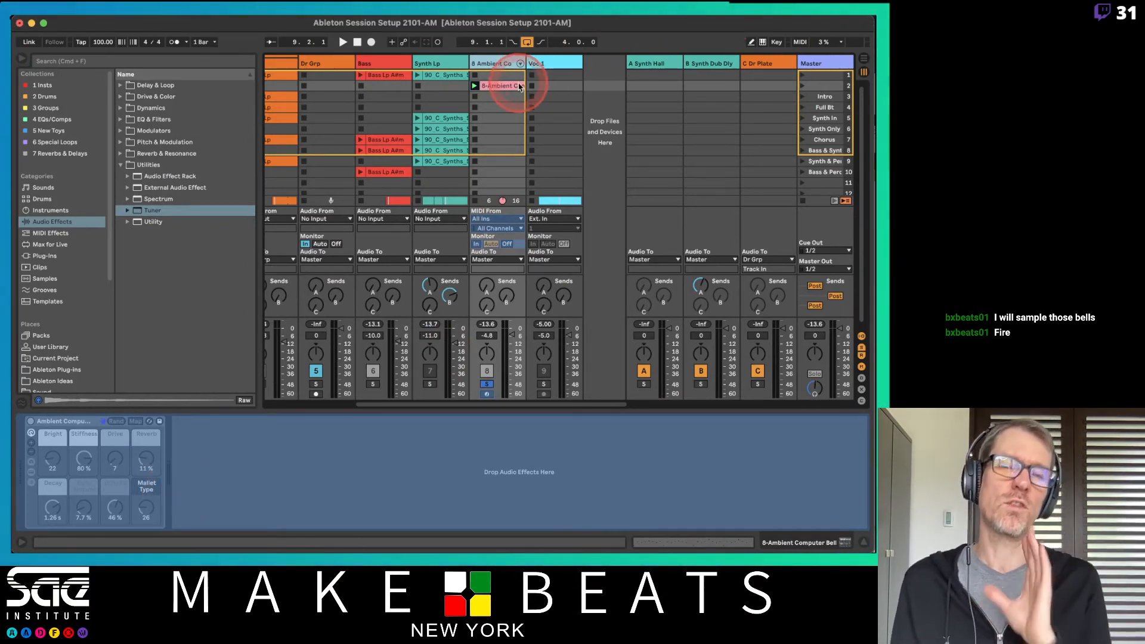
left_click_drag(518, 87, 516, 125)
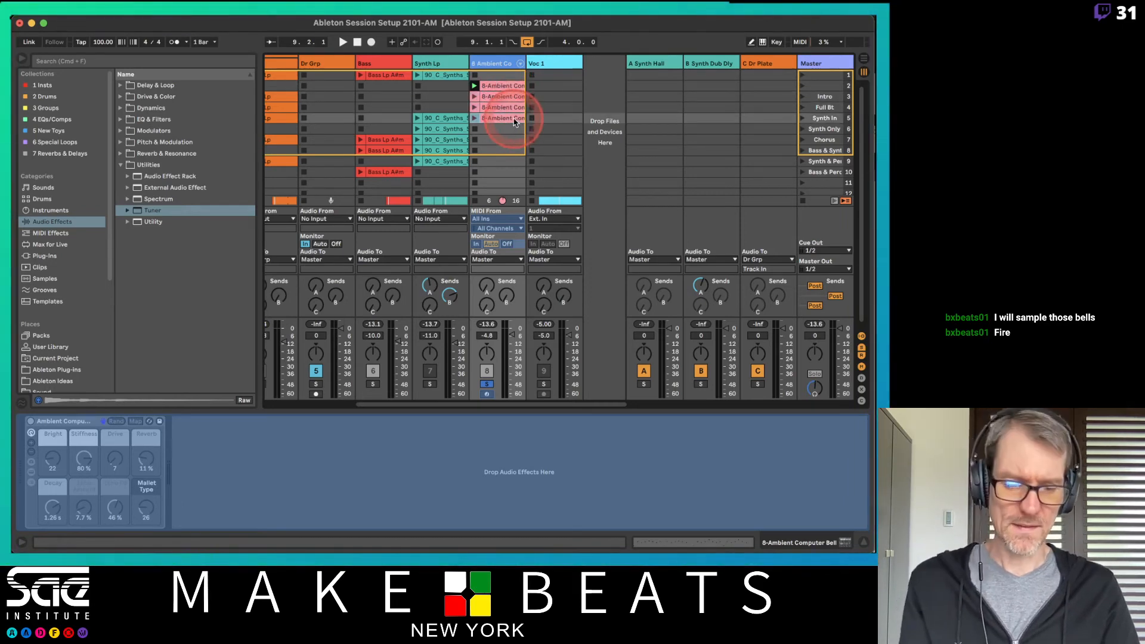
key("Delete")
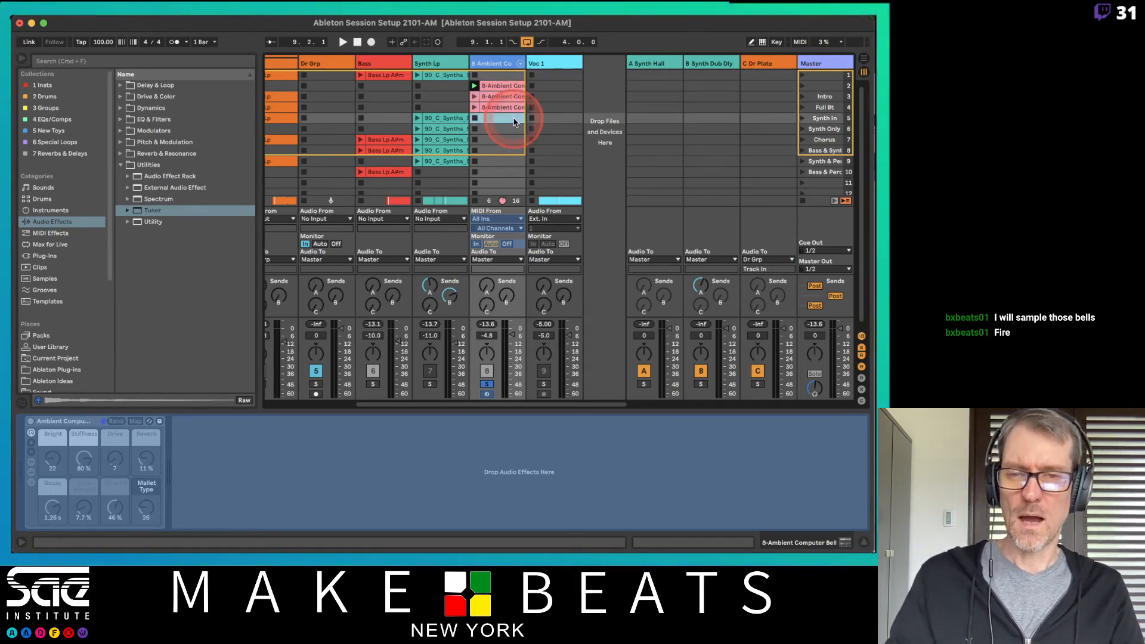
left_click(505, 108)
key("Delete")
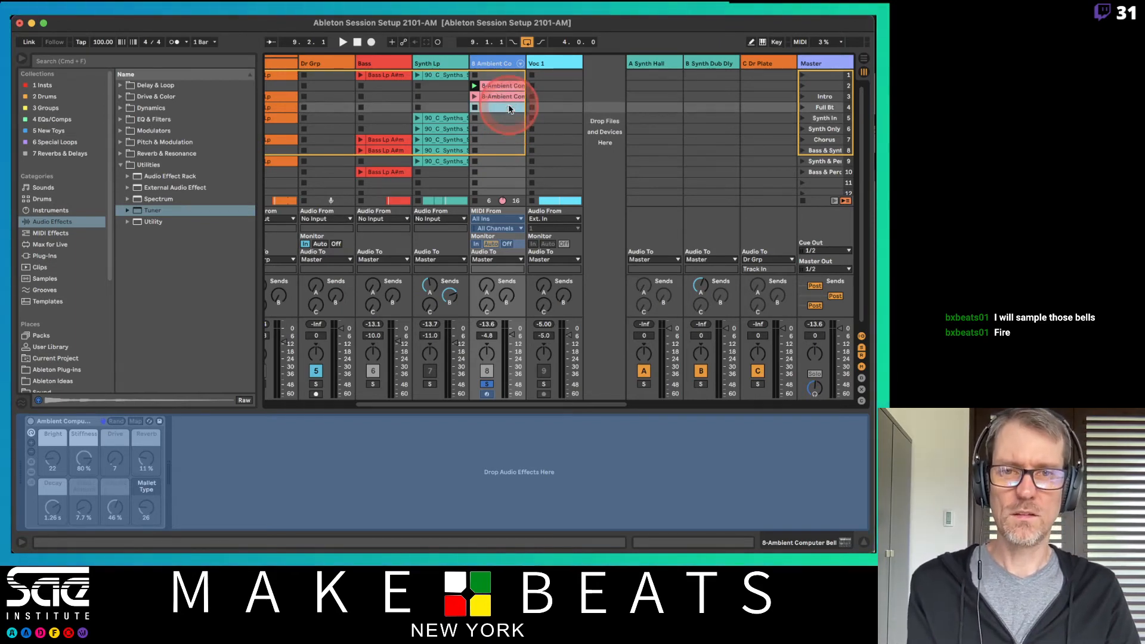
left_click(507, 97)
key("Delete")
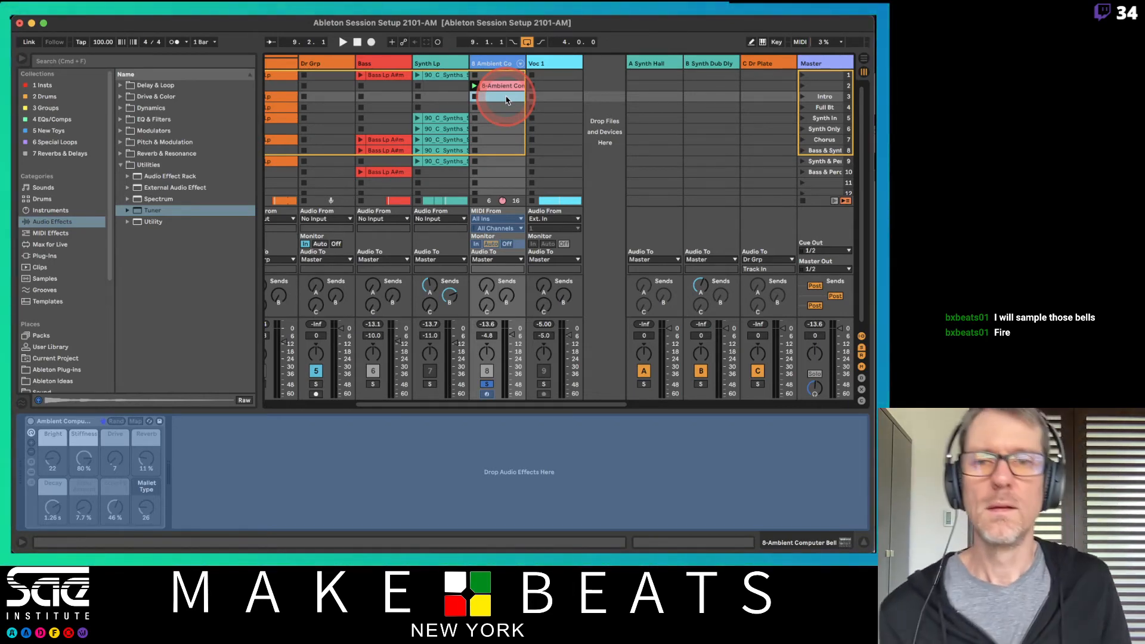
- Flatten the frozen Ambient Computer Bell track and open its rendered audio clip to view the waveform
left_click(494, 64)
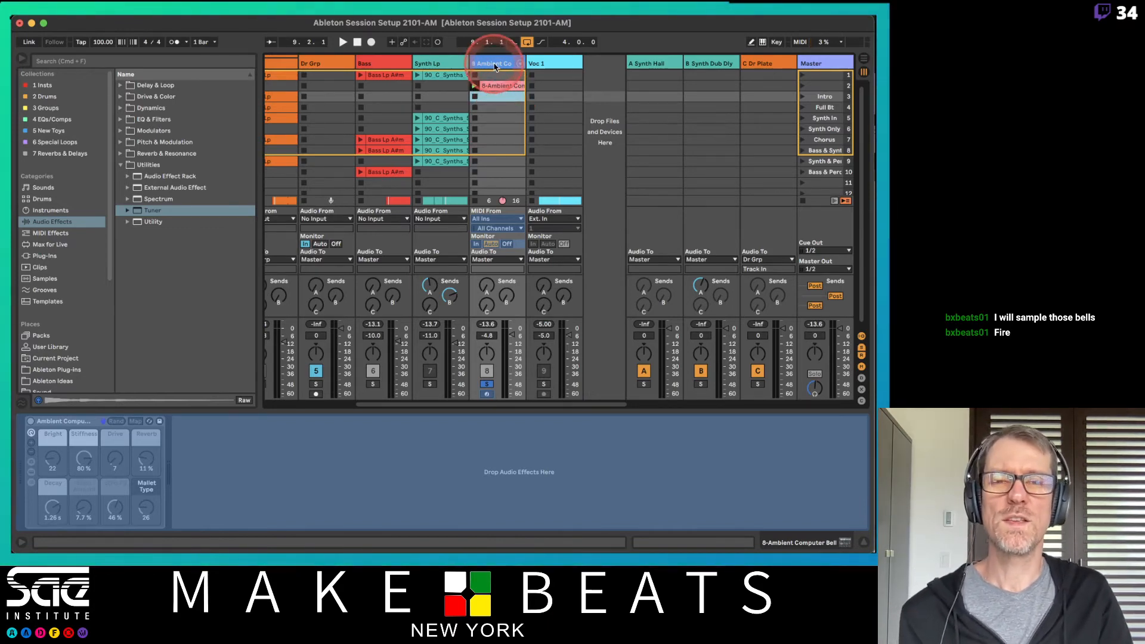
right_click(494, 67)
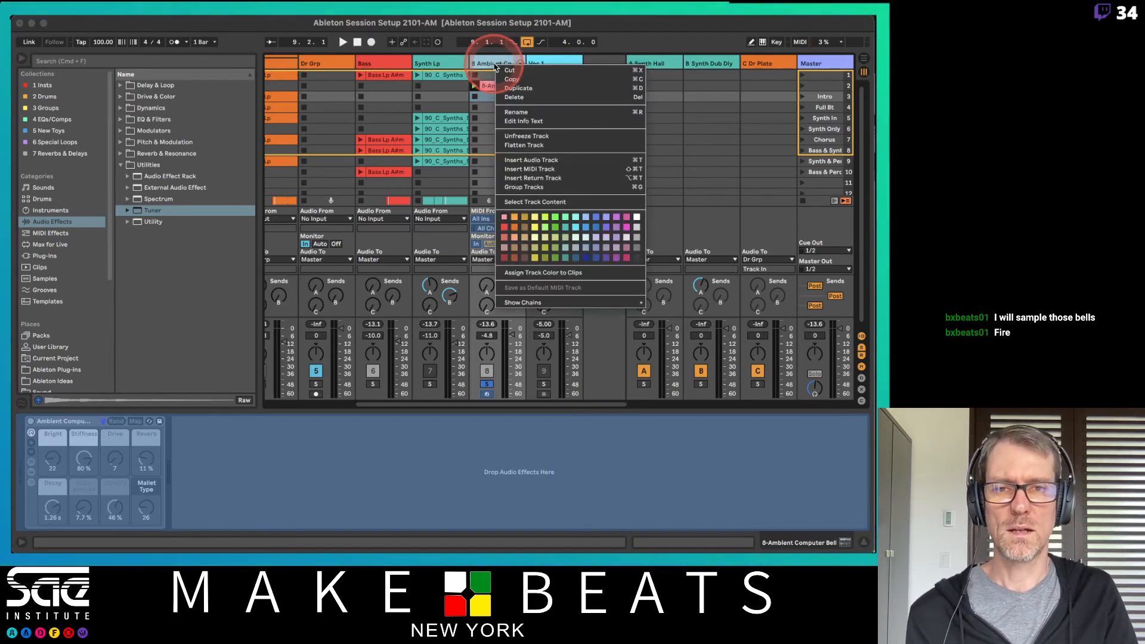
left_click(528, 145)
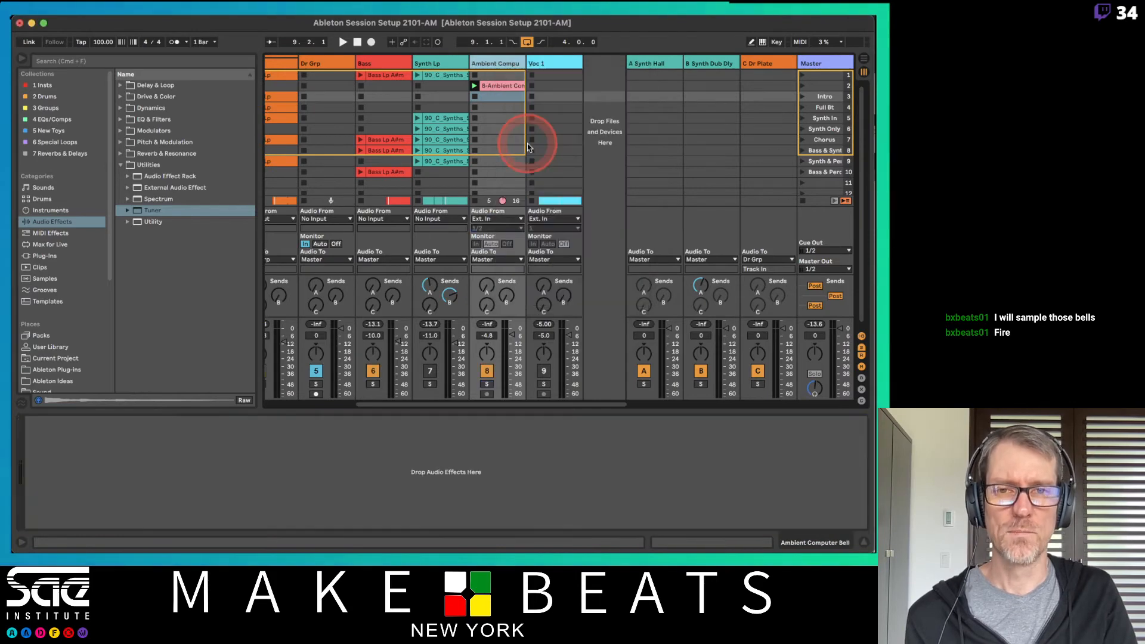
left_click(506, 84)
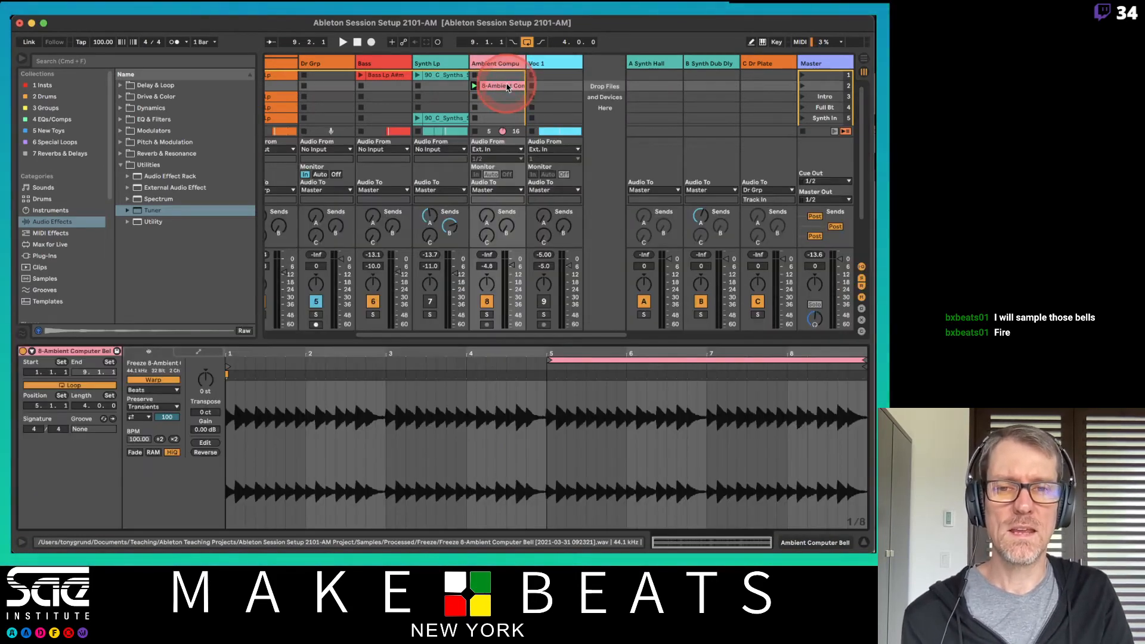
left_click(533, 404)
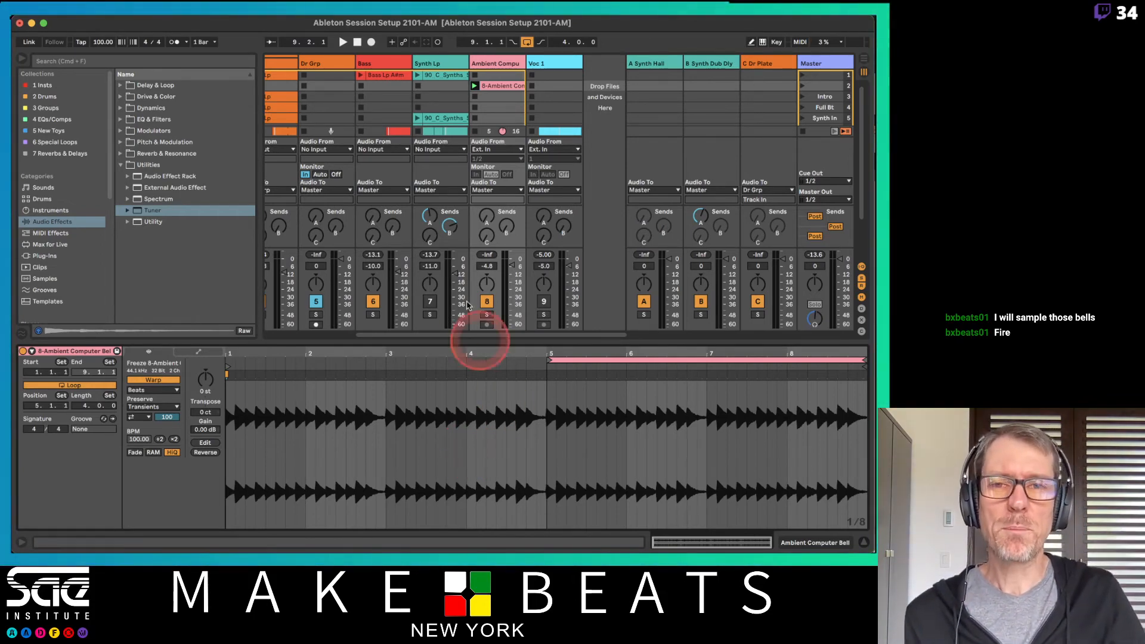
left_click(492, 64)
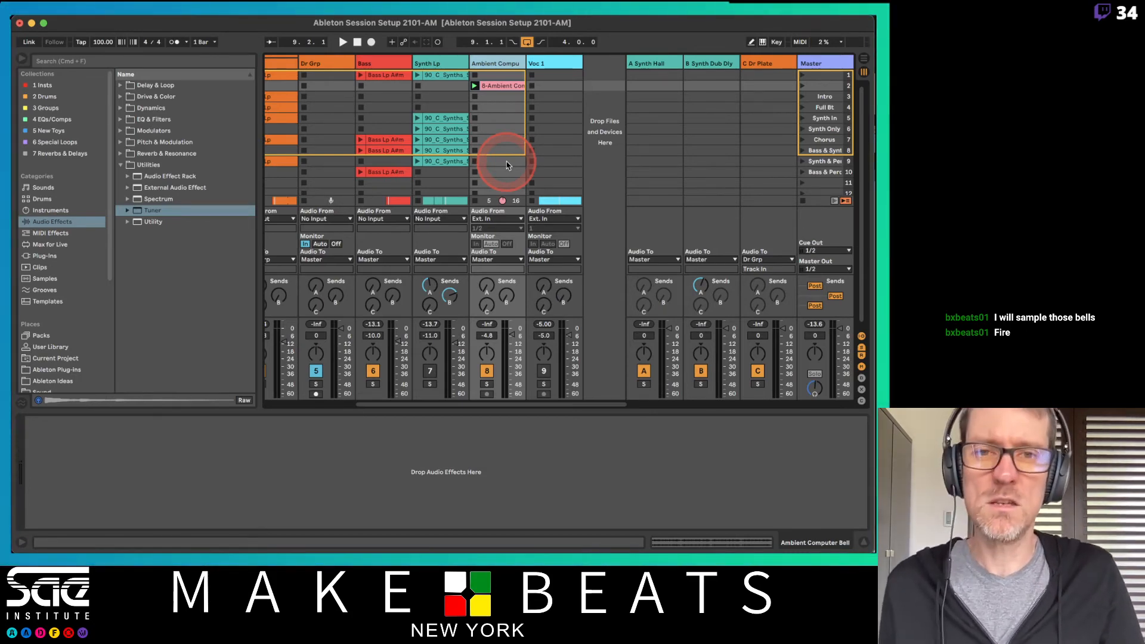
- Undo the flattening, the clip copies and deletions, and the freeze on the Ambient Computer Bell track
key("super+z")
key("super+z")
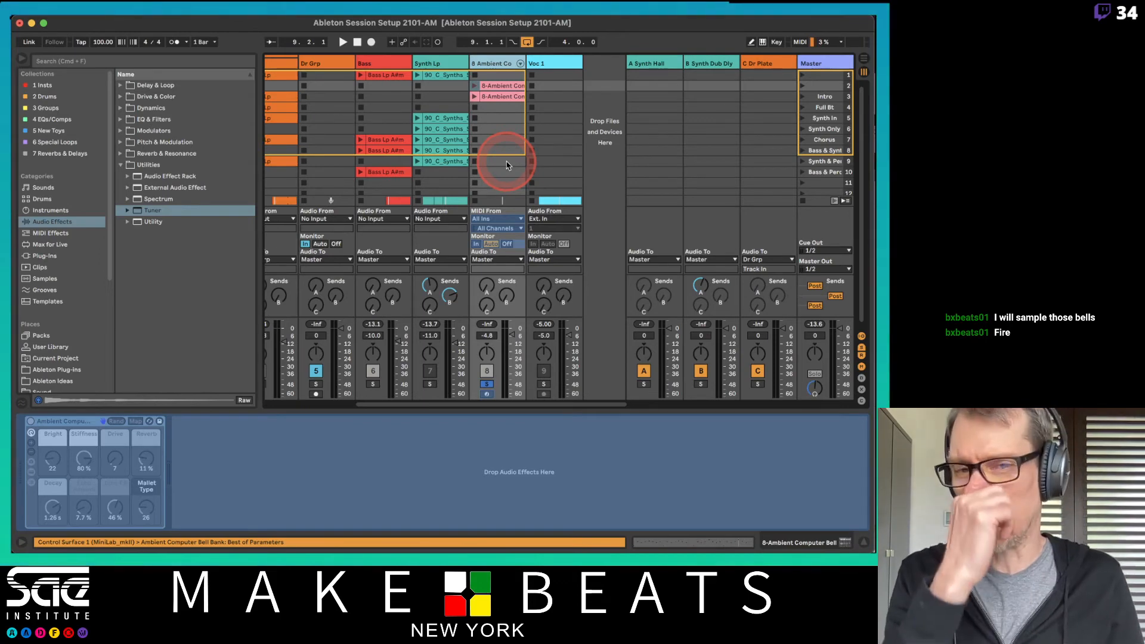
key("super+z")
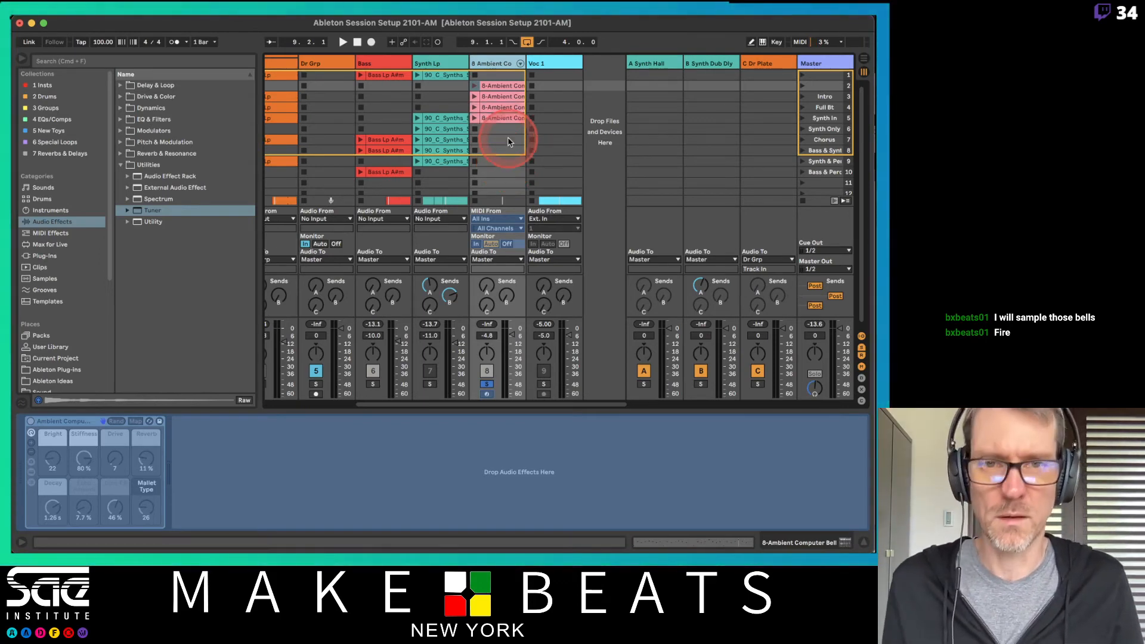
key("super+z")
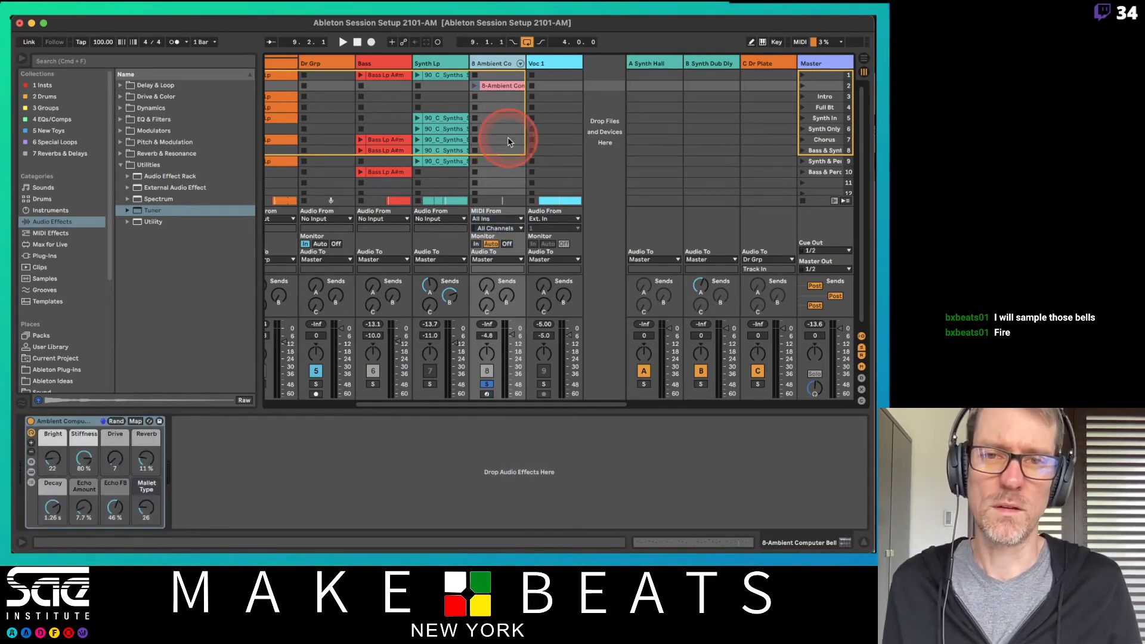
- Freeze the Ambient Computer Bell MIDI track again
left_click(499, 60)
right_click(500, 60)
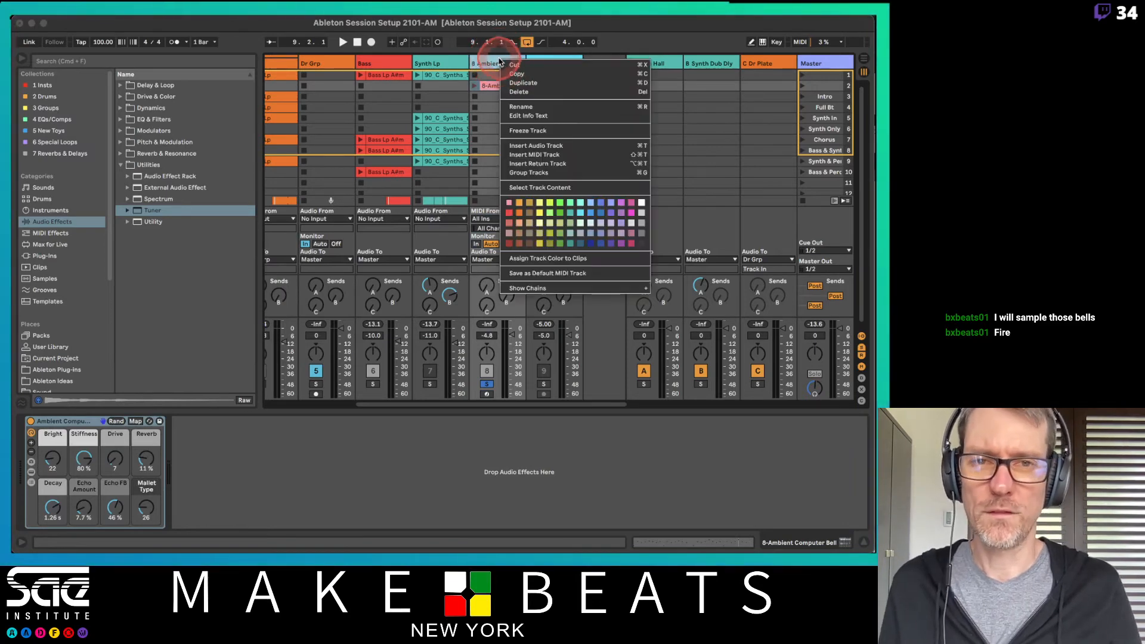
left_click(519, 131)
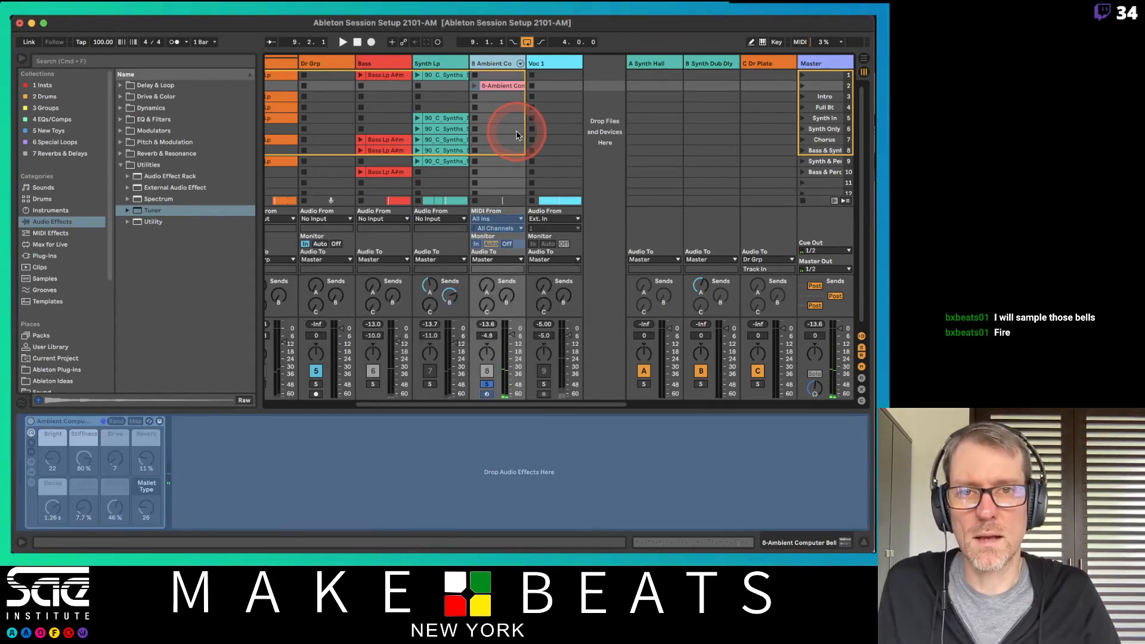
- Insert an audio track beside the Ambient Computer Bell track and copy the frozen clip onto it in scene 2
key("super+t")
left_click(506, 90)
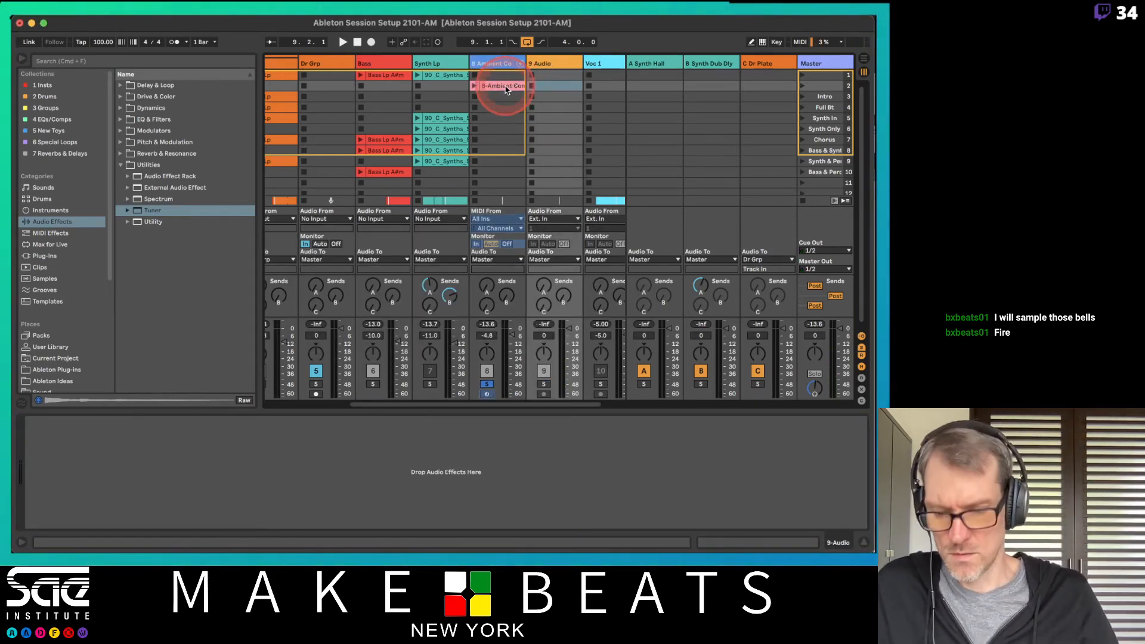
left_click_drag(506, 90, 543, 91)
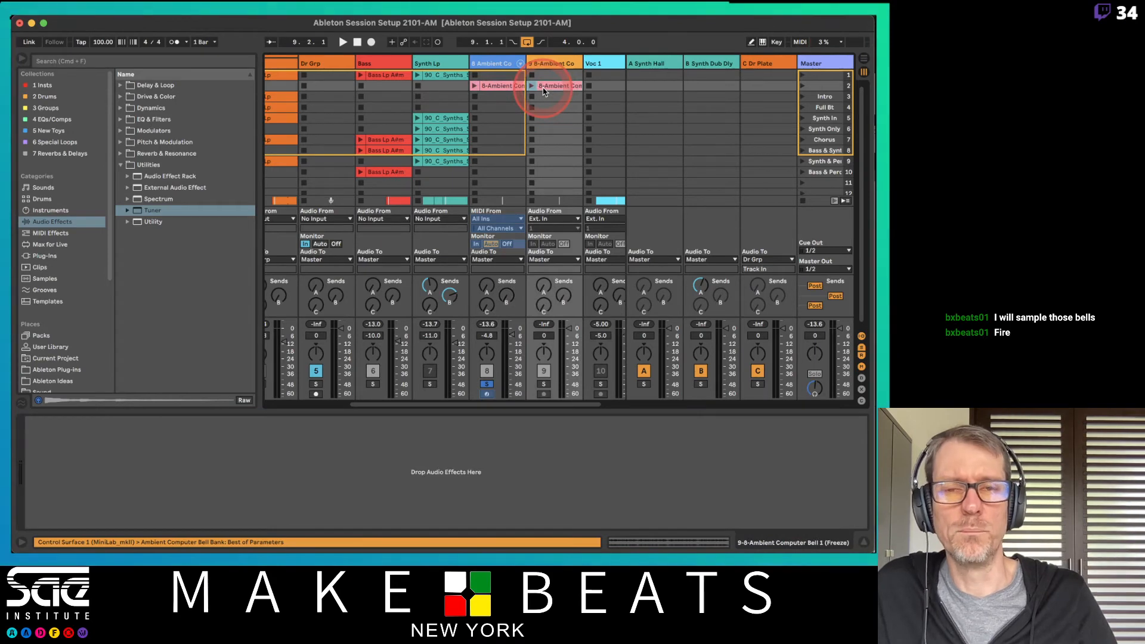
left_click(543, 91)
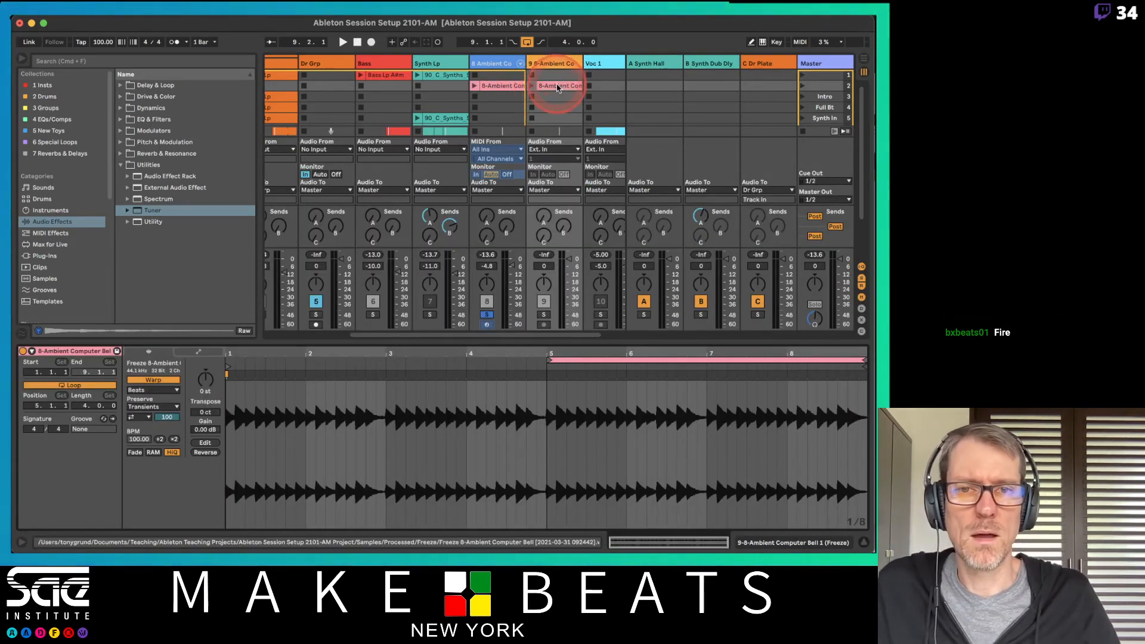
- Deactivate the original bell MIDI clip and its frozen track, taking the track out of solo
left_click(501, 86)
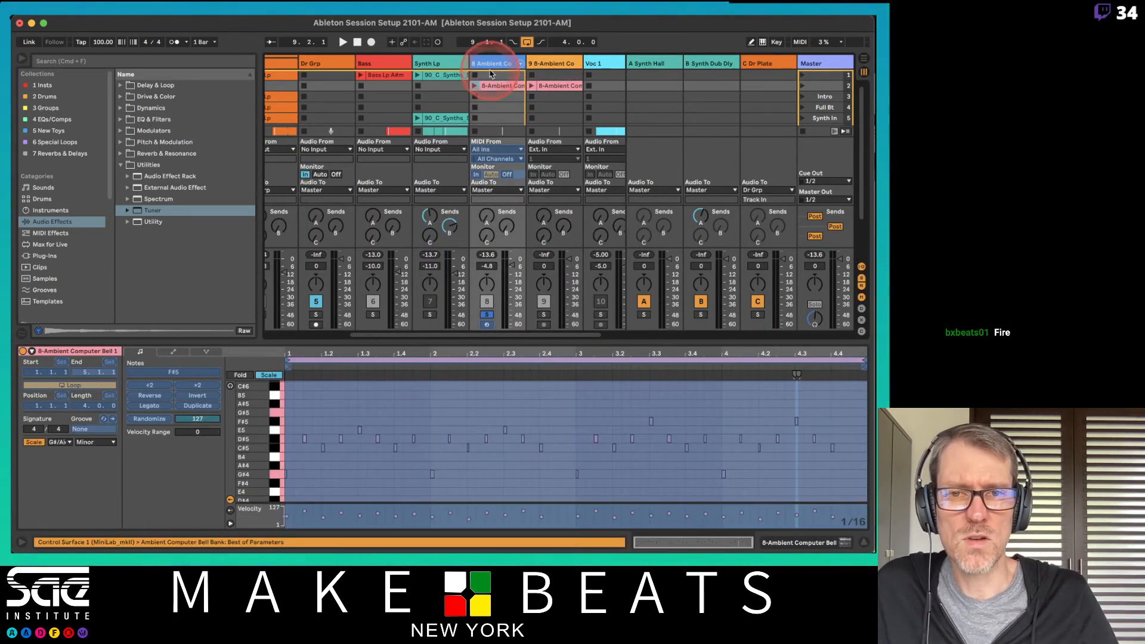
left_click(495, 88)
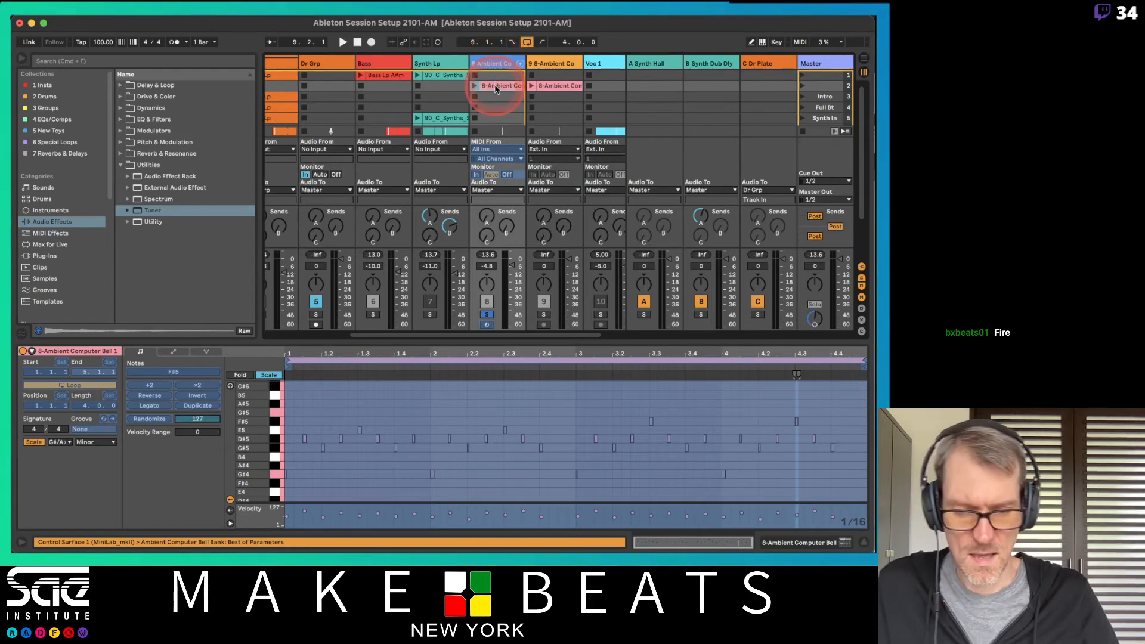
left_click(500, 65)
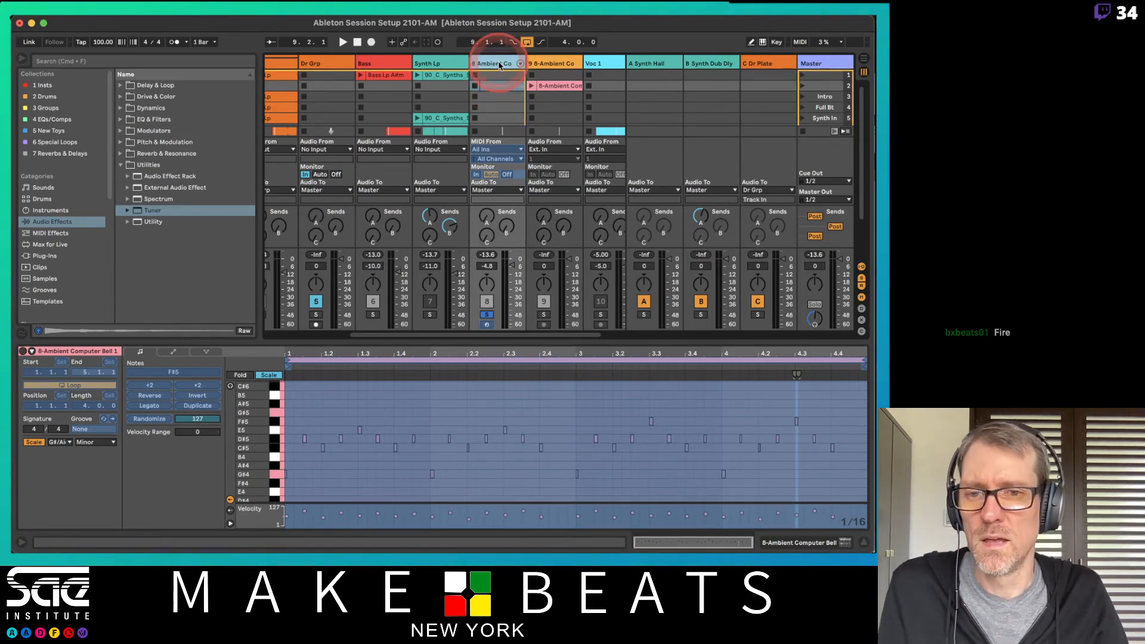
left_click(487, 314)
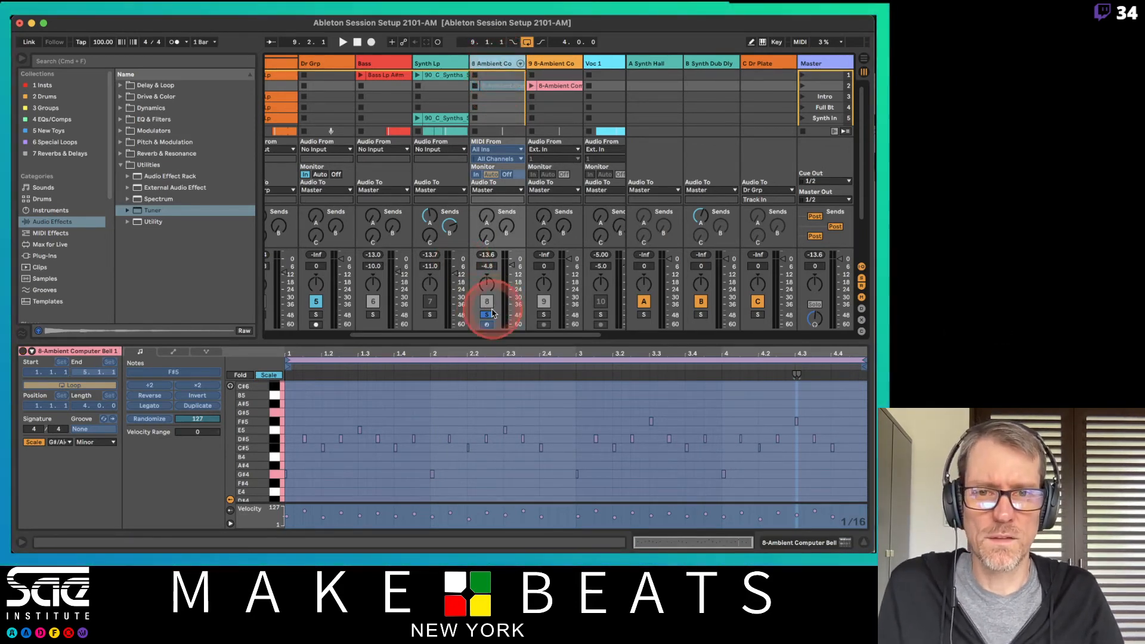
left_click(487, 303)
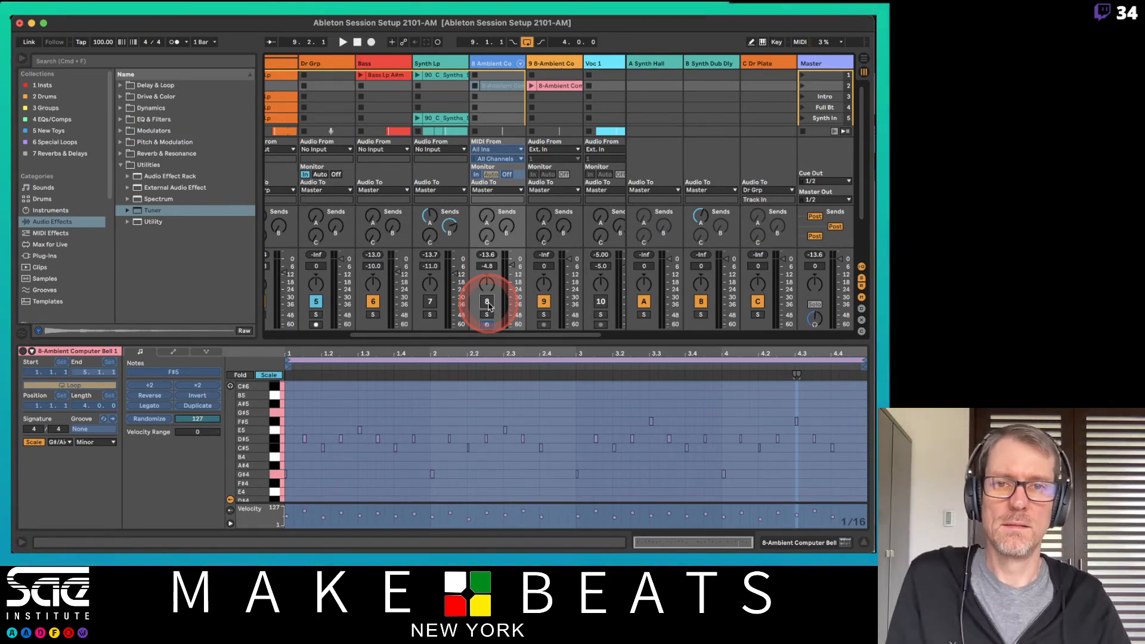
- Rename the new audio track and its copied clip Bells
left_click(560, 64)
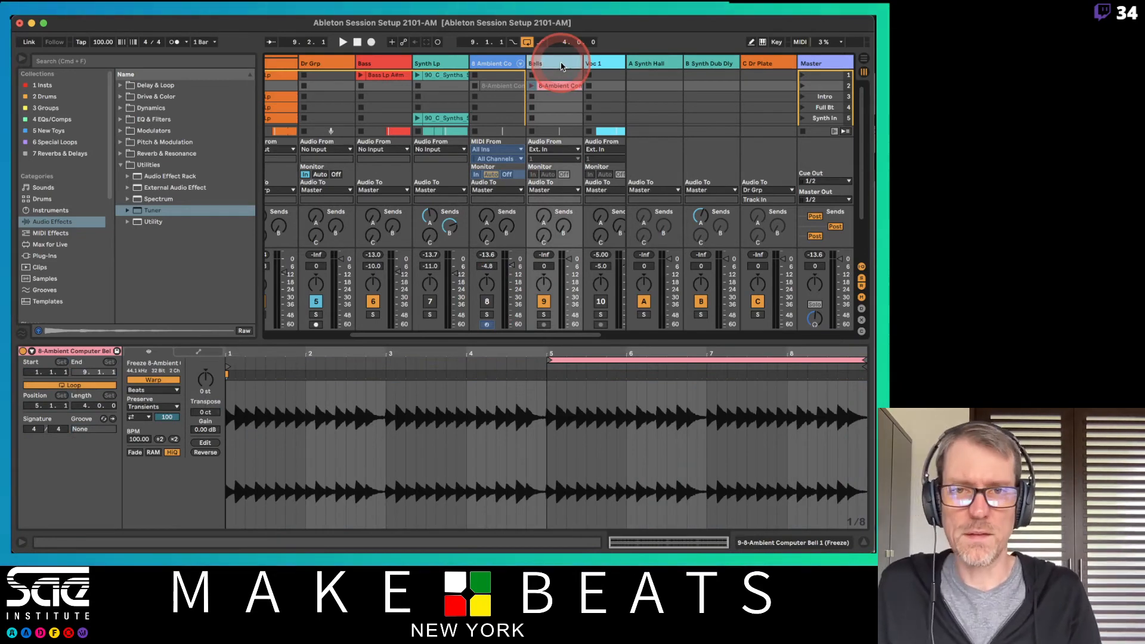
key("Return")
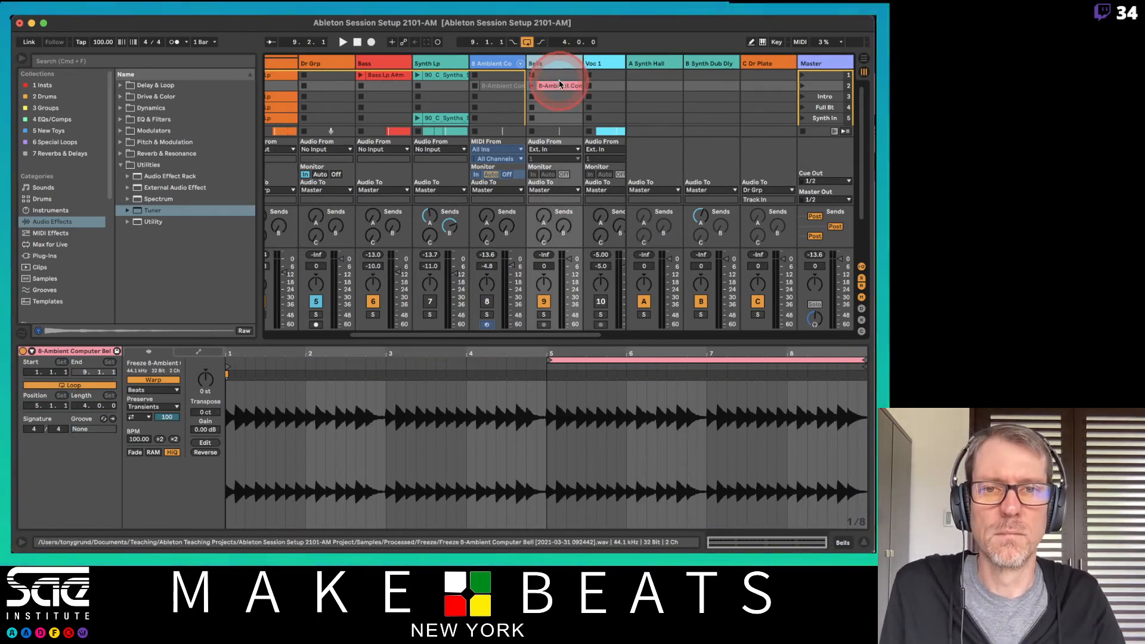
- Move the frozen Ambient Computer Bell track to the end of the tracks, after Voc 1
left_click(507, 69)
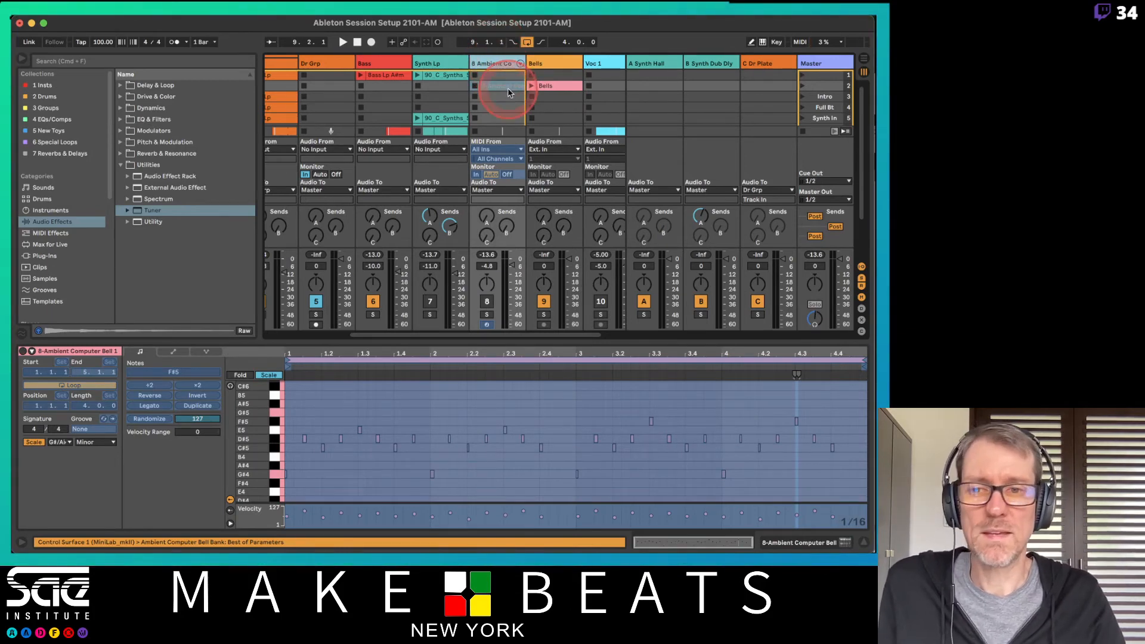
key("Tab")
key("Tab")
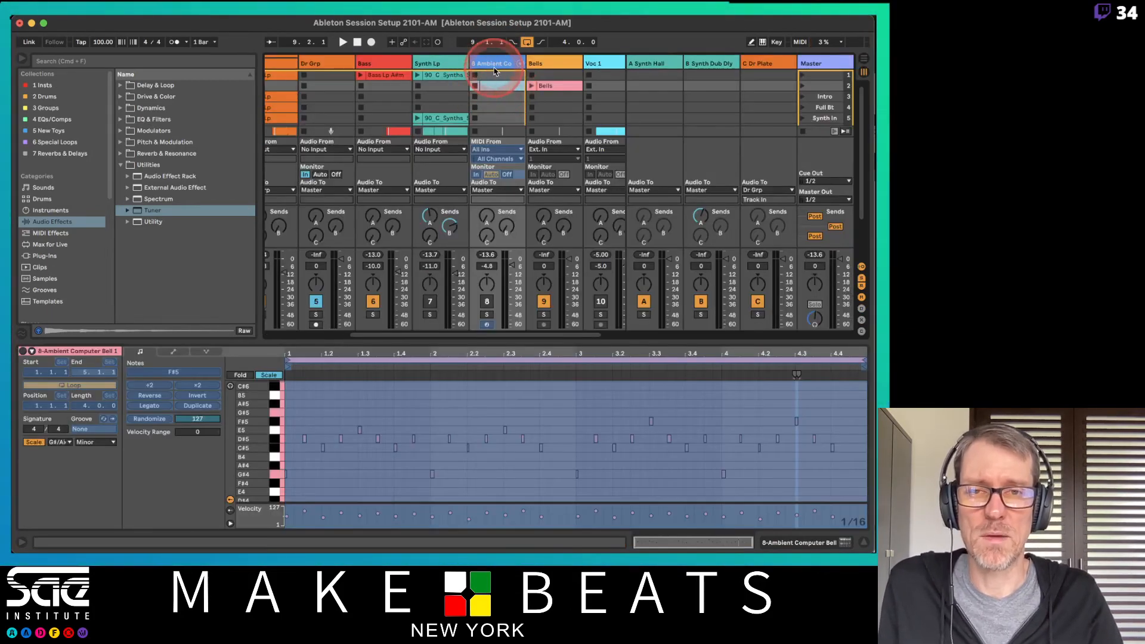
left_click(494, 70)
scroll(494, 70, "right", 3)
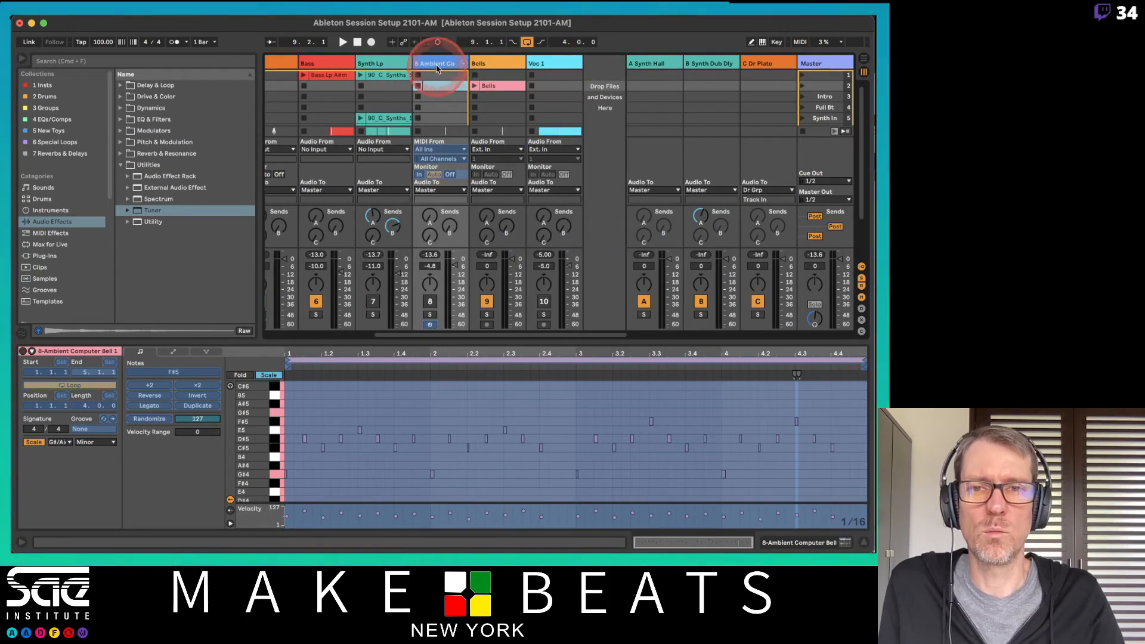
left_click_drag(439, 57, 605, 72)
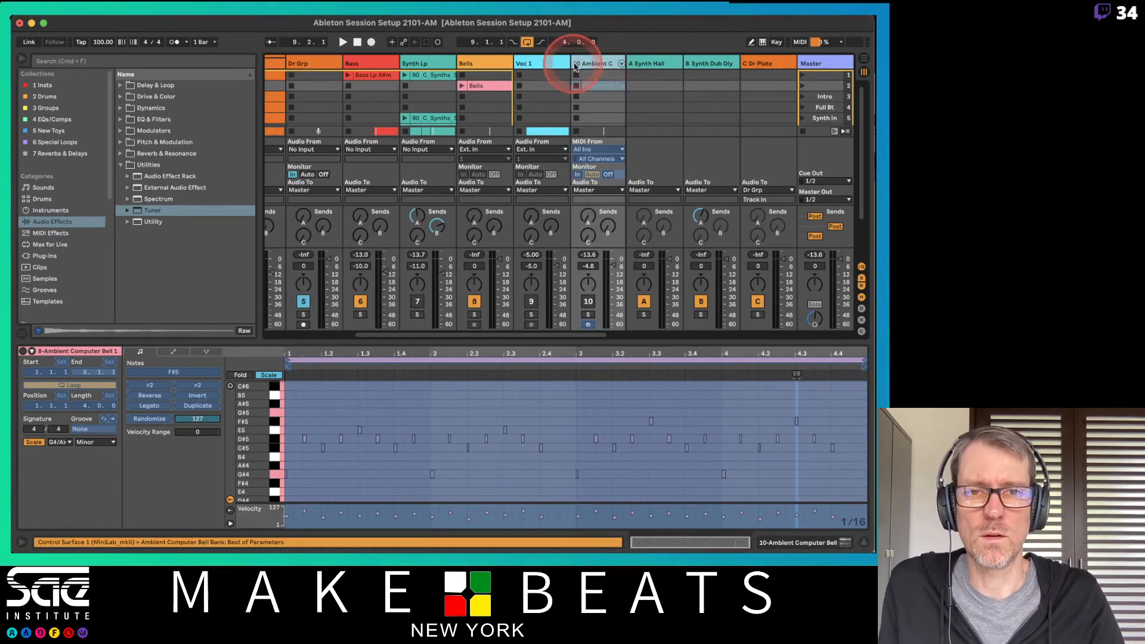
- Color the frozen Ambient Computer Bell track white and narrow its column to minimum width
right_click(595, 64)
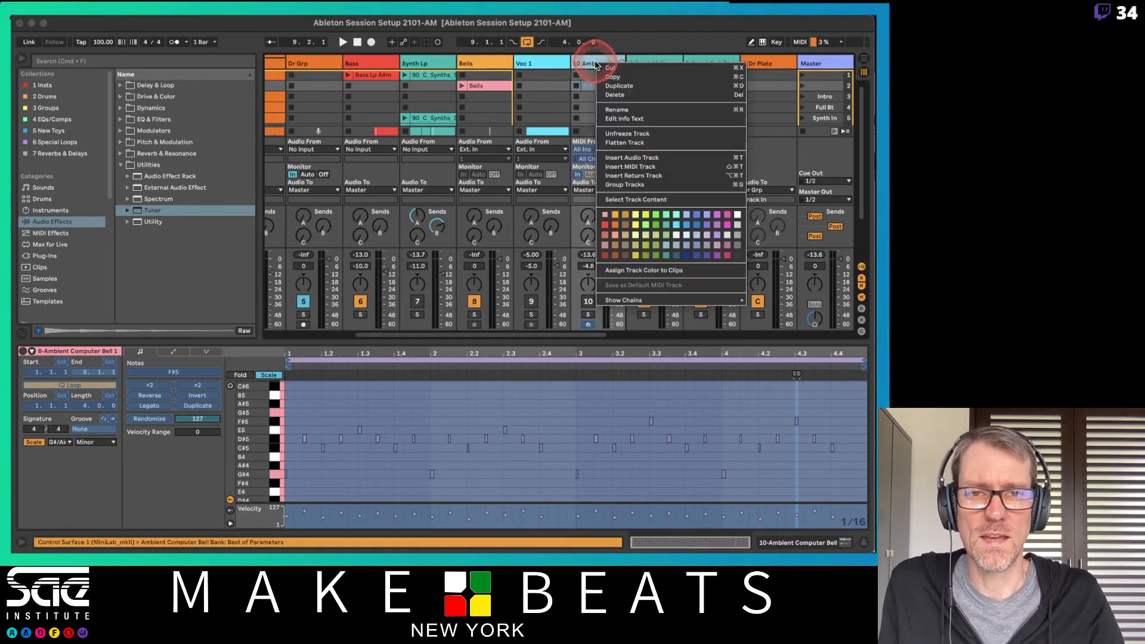
left_click(738, 214)
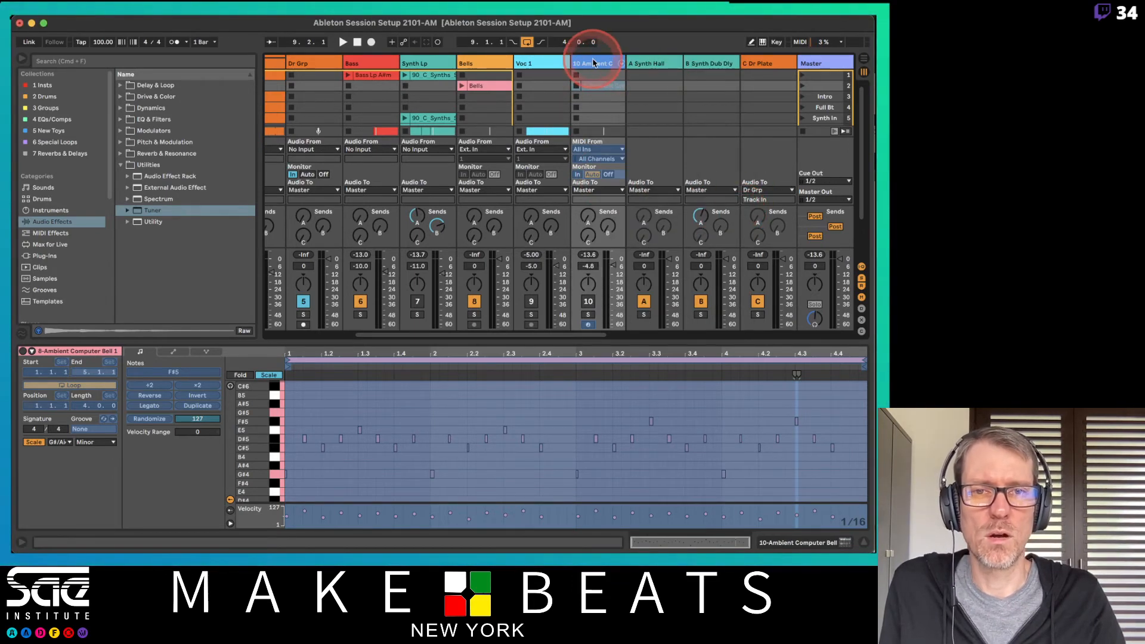
scroll(593, 63, "right", 2)
left_click_drag(582, 64, 510, 66)
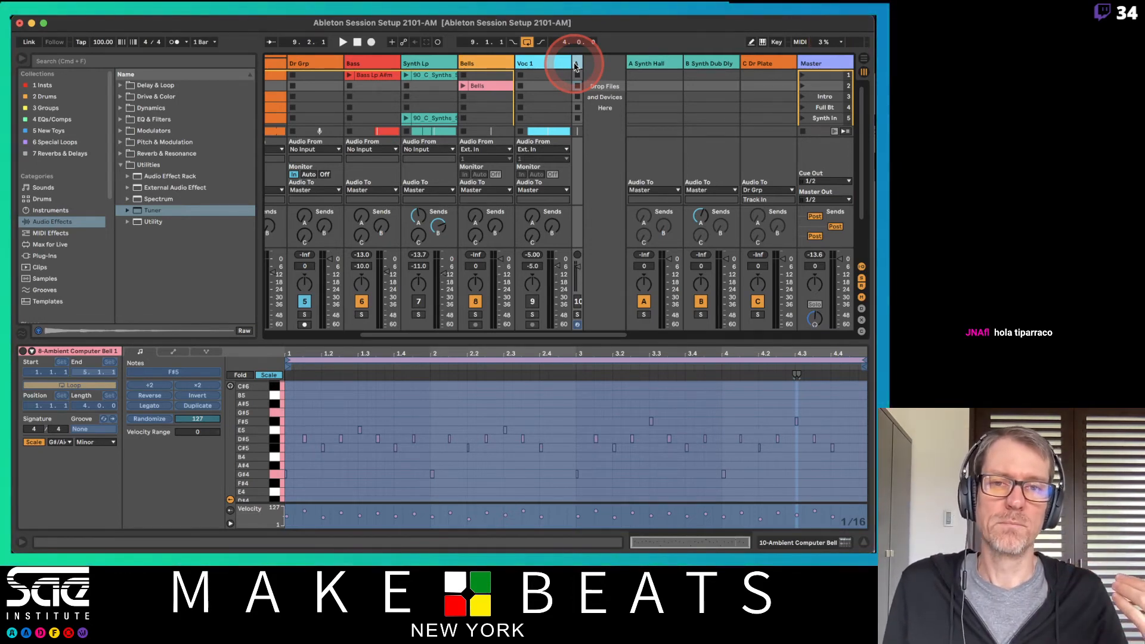
- Open the Bells audio clip to view its waveform
left_click(517, 68)
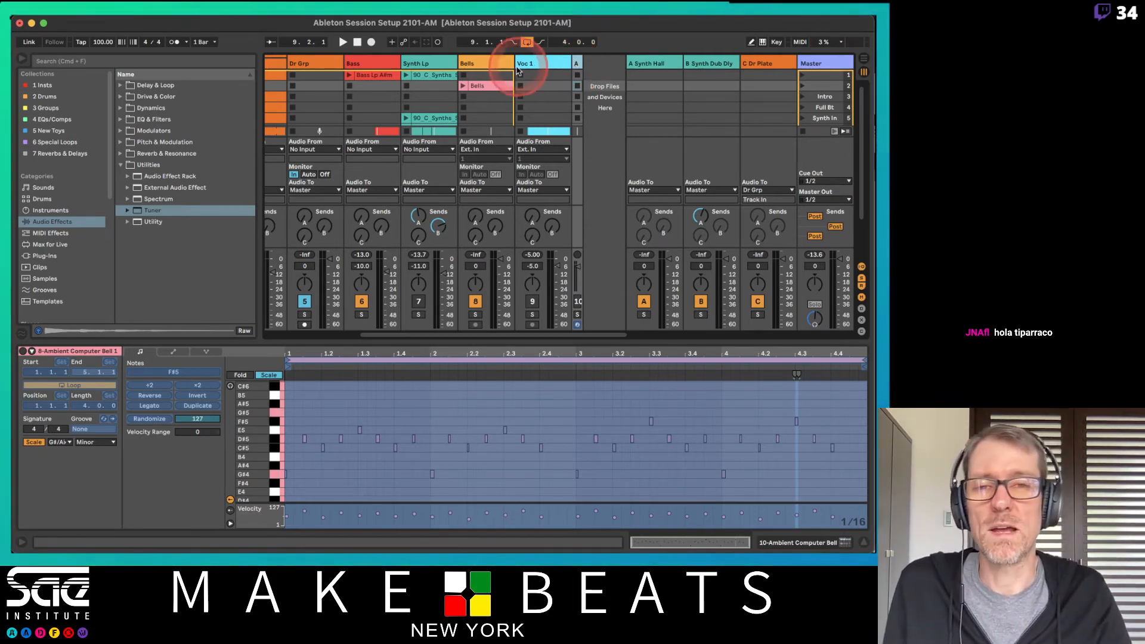
left_click(458, 88)
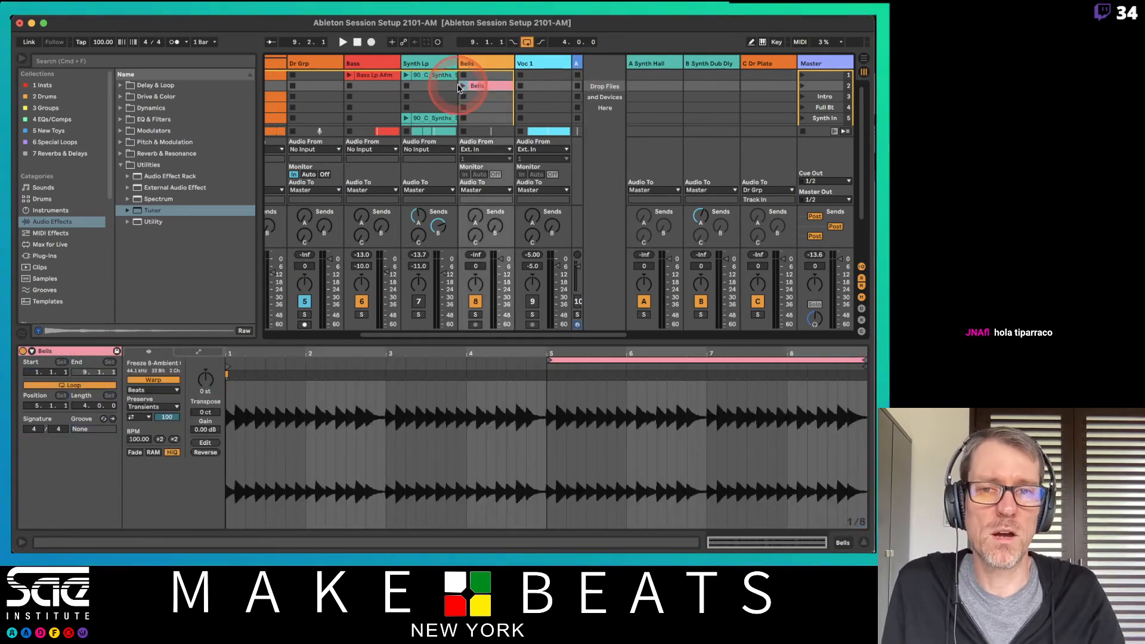
- Launch the Bells clip, raise its track's Synth Hall send to about -6 dB and set the track volume to -10 dB
left_click(460, 86)
left_click_drag(497, 248, 497, 256)
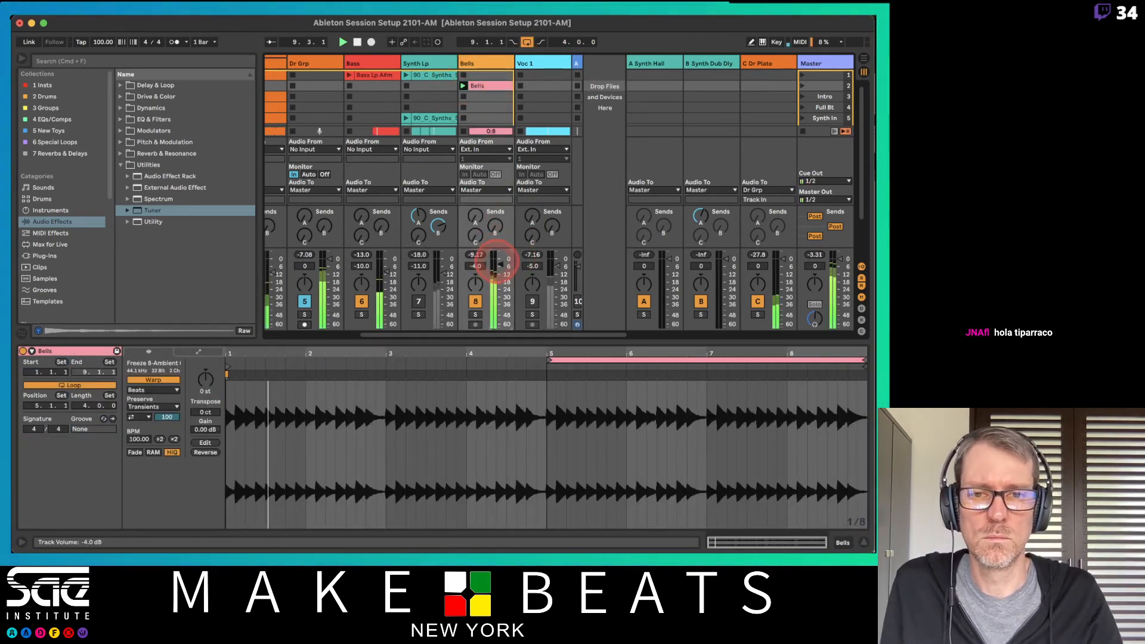
left_click(501, 266)
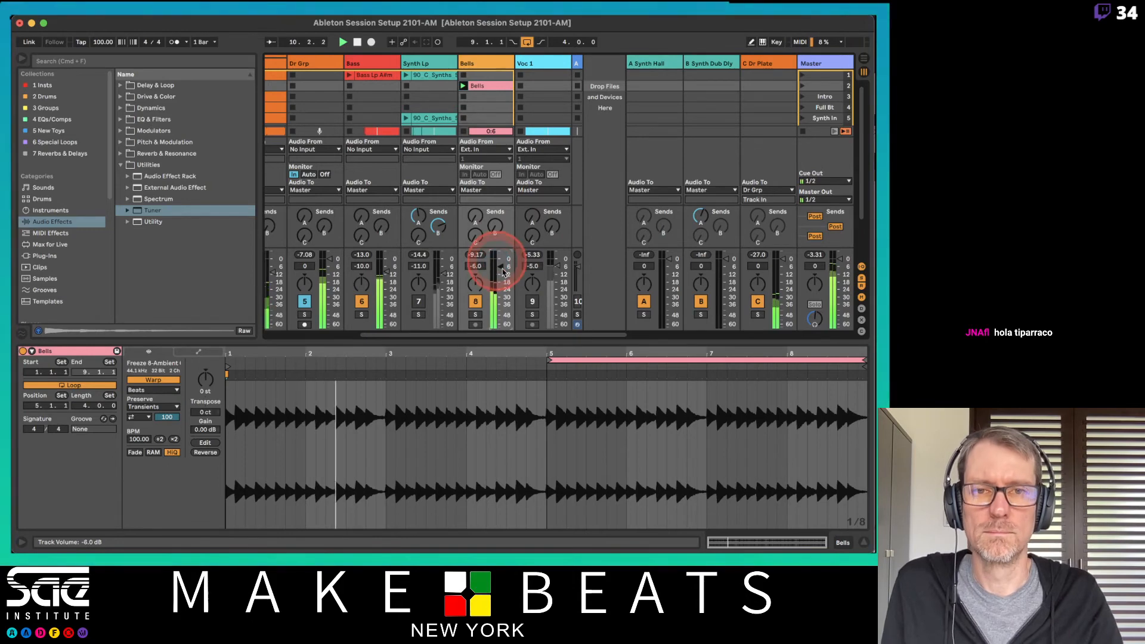
left_click_drag(475, 219, 475, 210)
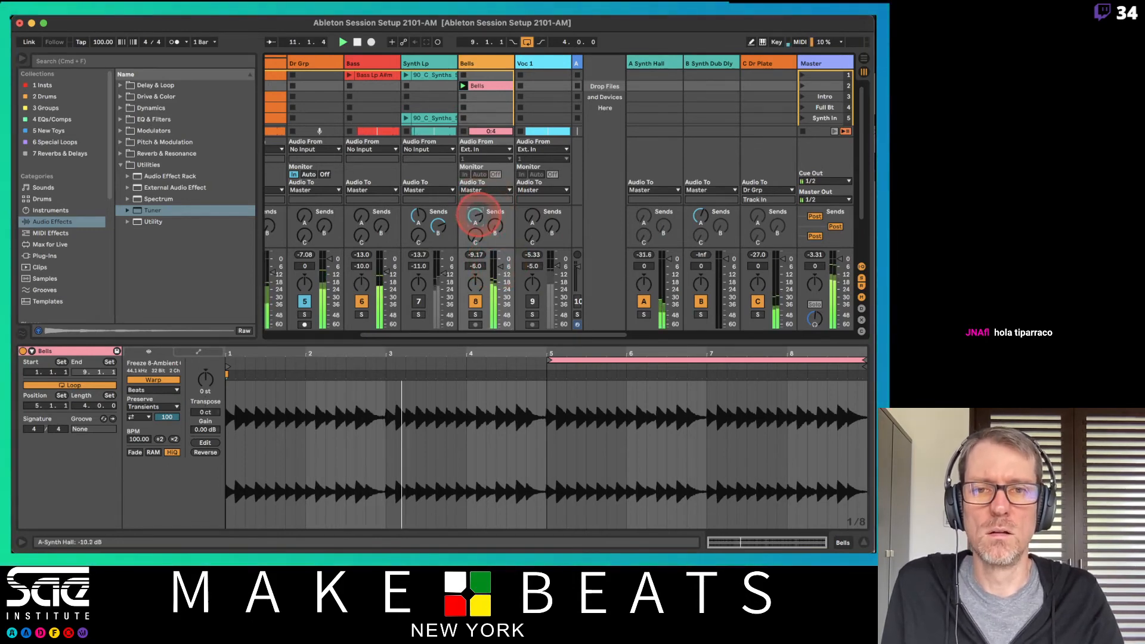
left_click_drag(485, 255, 497, 265)
- Unmute Synth Lp, move its Synth Dub Dly send over to Bells, and lower the Bells volume to -17.7 dB
left_click(419, 301)
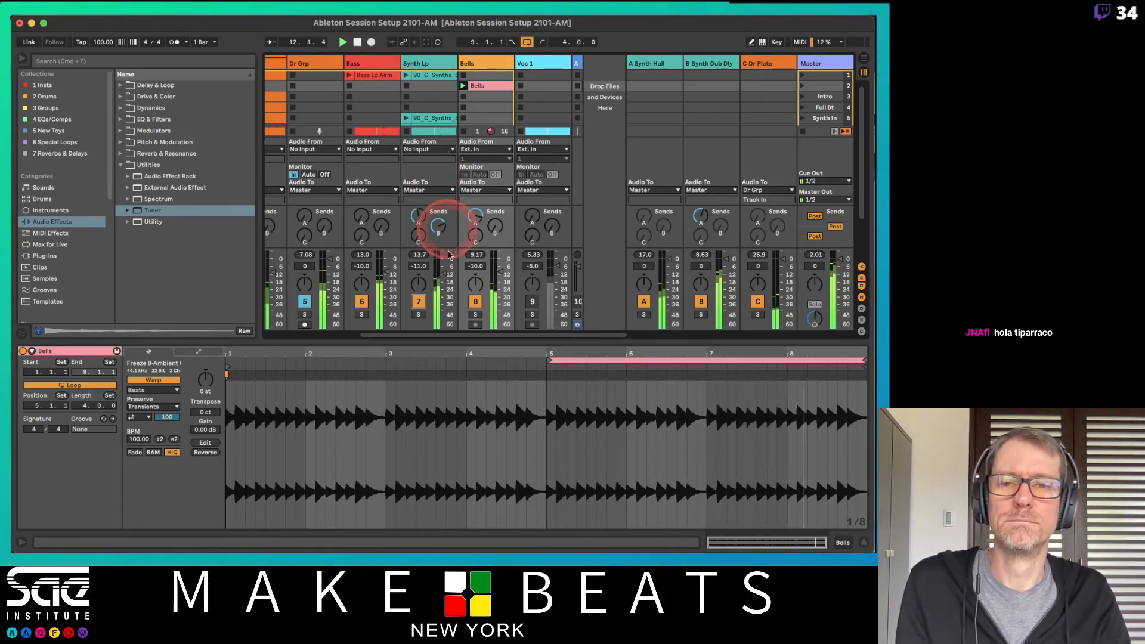
left_click_drag(445, 224, 491, 232)
left_click_drag(501, 272, 500, 282)
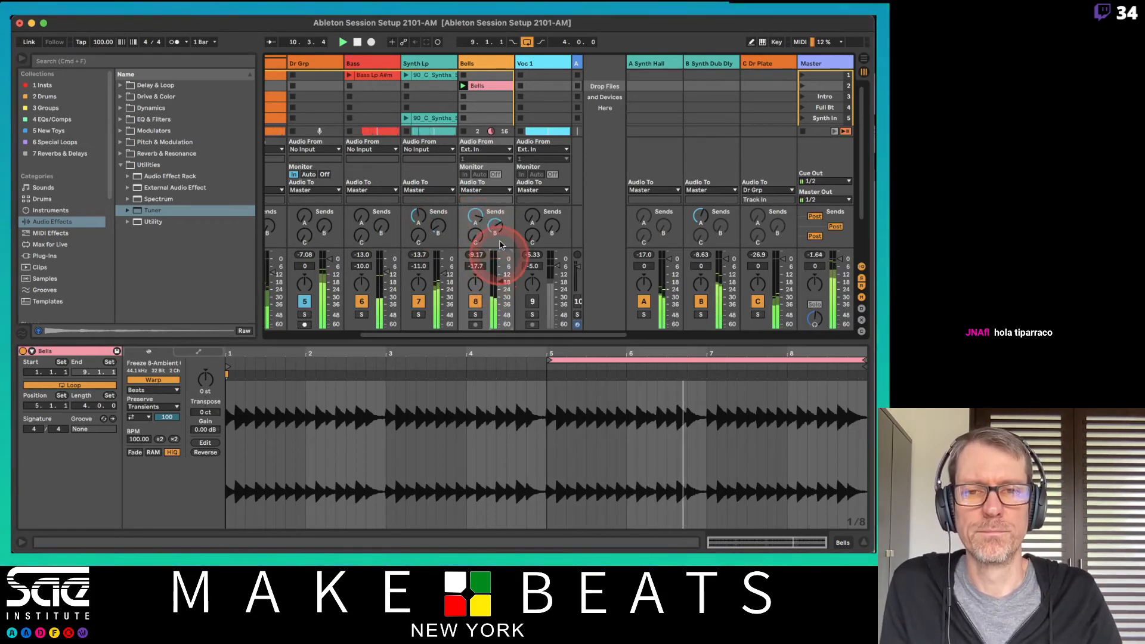
- Set the Synth Dub Dly return to -10.7 dB, remove the Bells send to it, and restart playback
left_click_drag(727, 257, 724, 278)
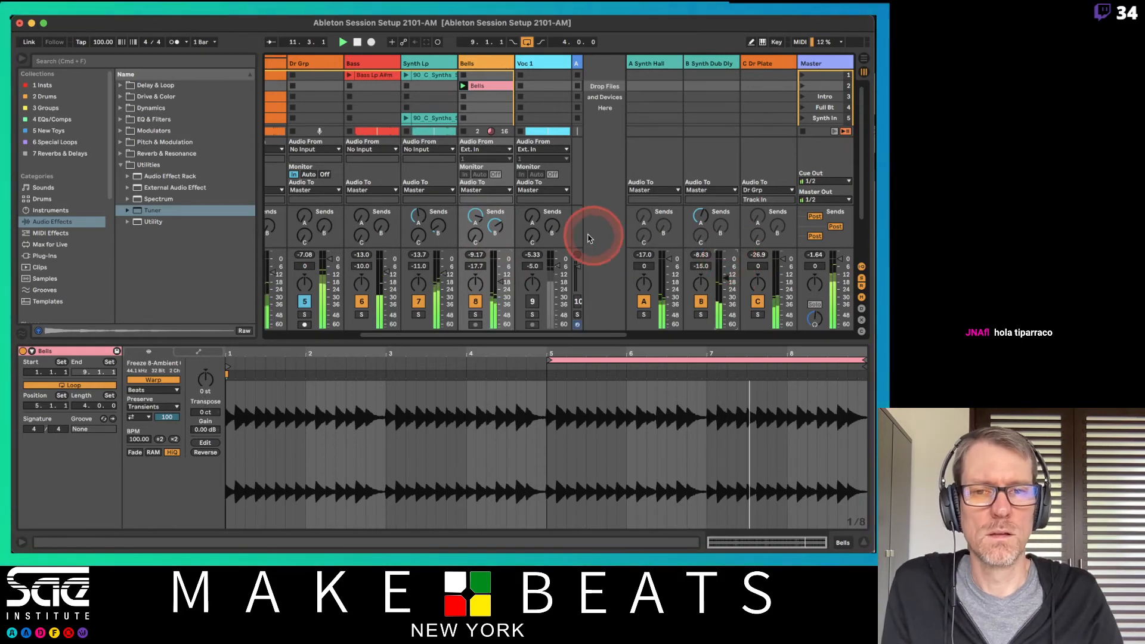
left_click(495, 227)
left_click(498, 275)
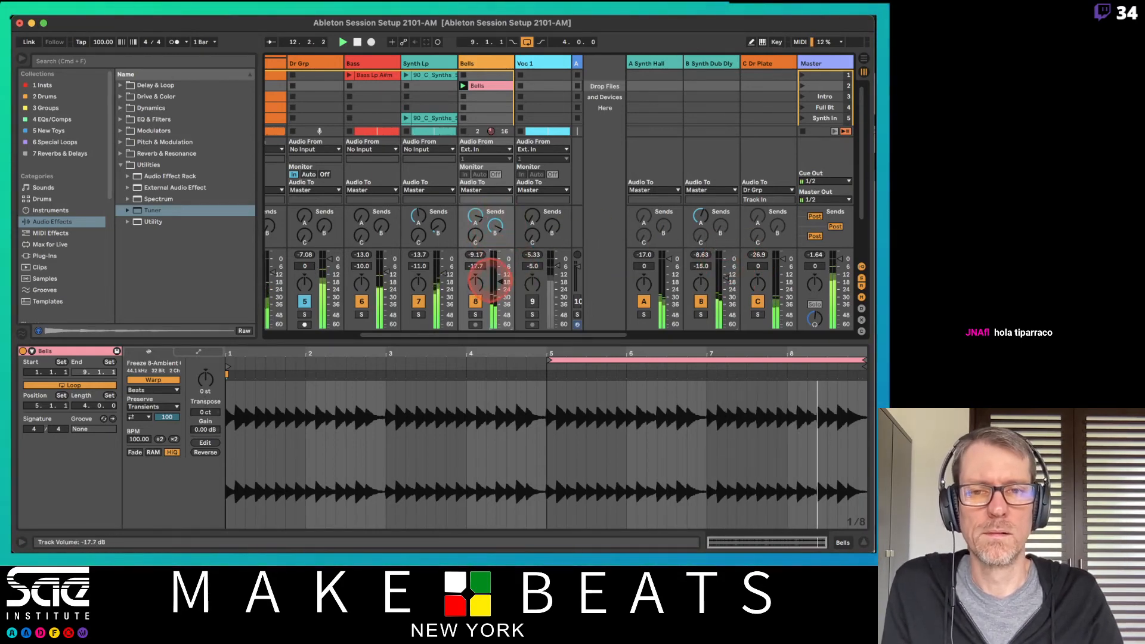
left_click_drag(724, 286, 727, 276)
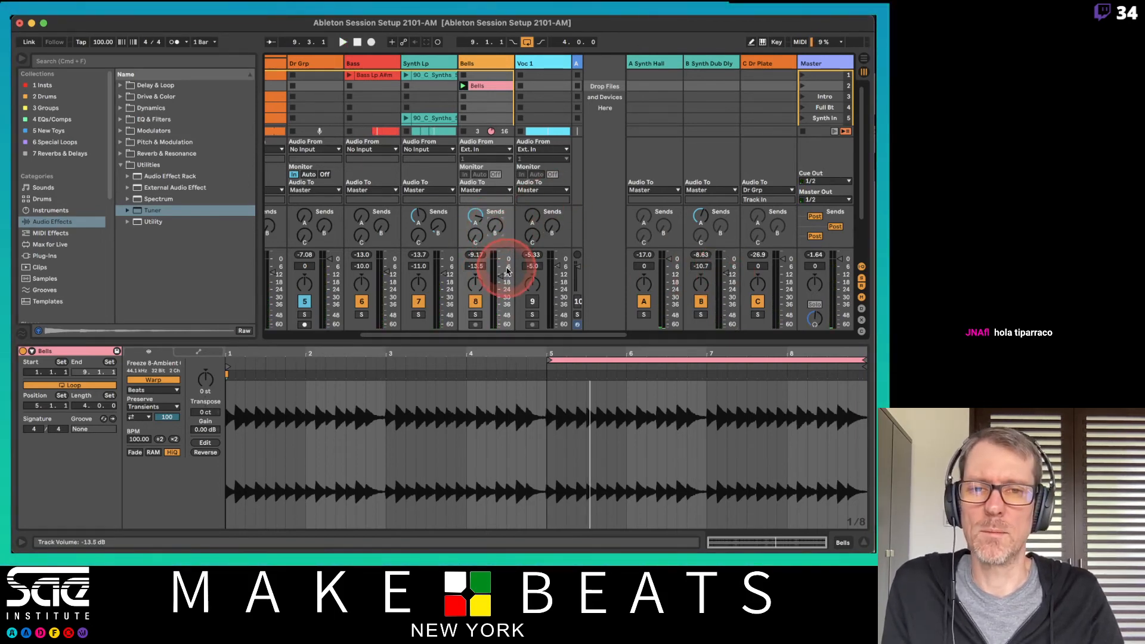
key("space")
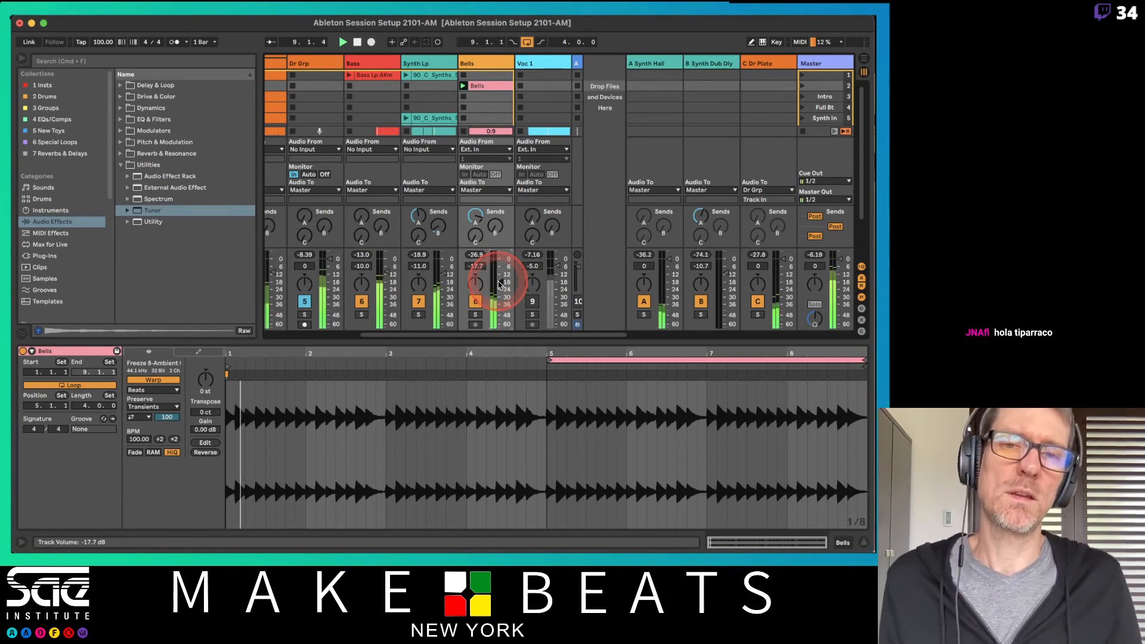
- Add an Auto Filter to the Bells track and set the track volume to -9.3 dB
left_click(488, 66)
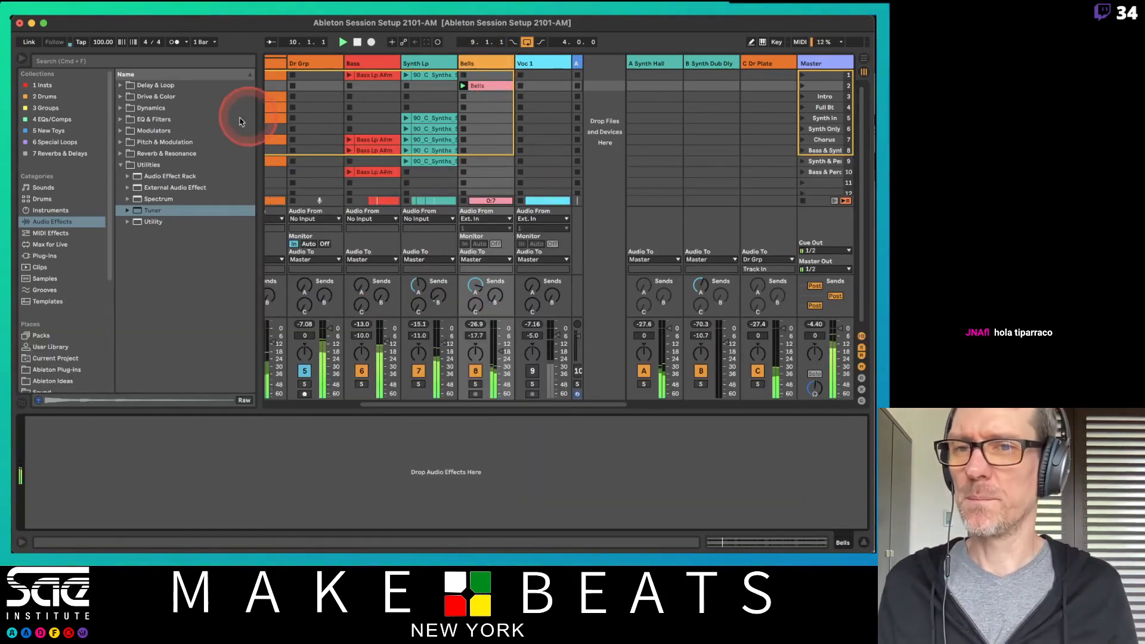
left_click(134, 120)
left_click_drag(136, 135, 199, 450)
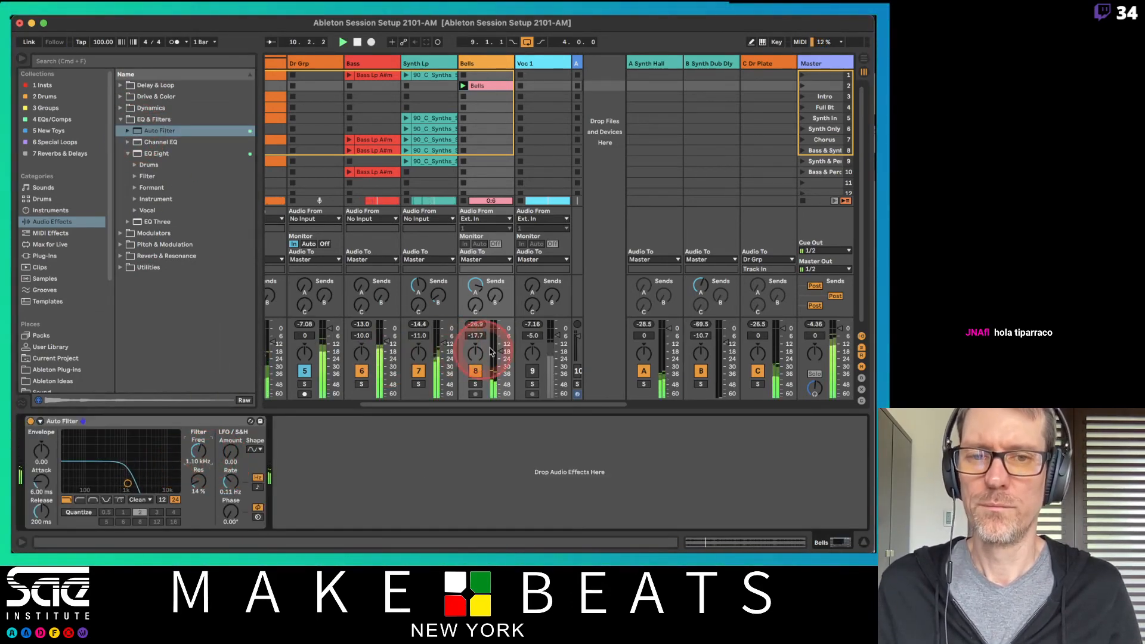
left_click_drag(493, 357, 494, 350)
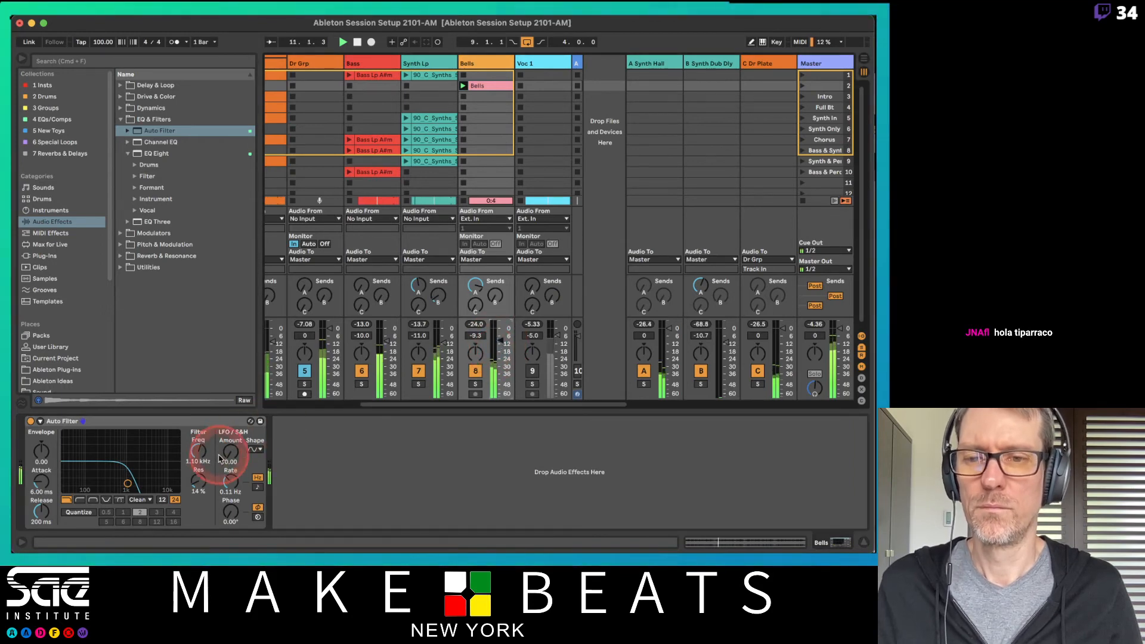
- Set the Auto Filter to a 24 dB band-pass at 1.50 kHz with 44% resonance, and the Bells volume to -12.6 dB
left_click_drag(199, 480, 201, 456)
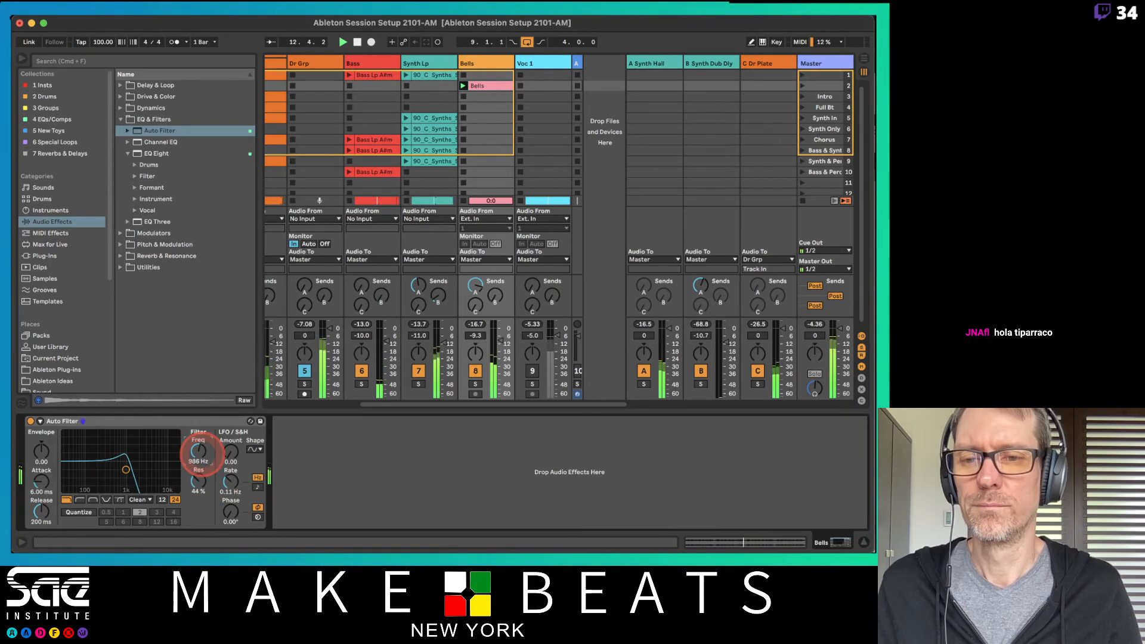
left_click(92, 500)
left_click(177, 499)
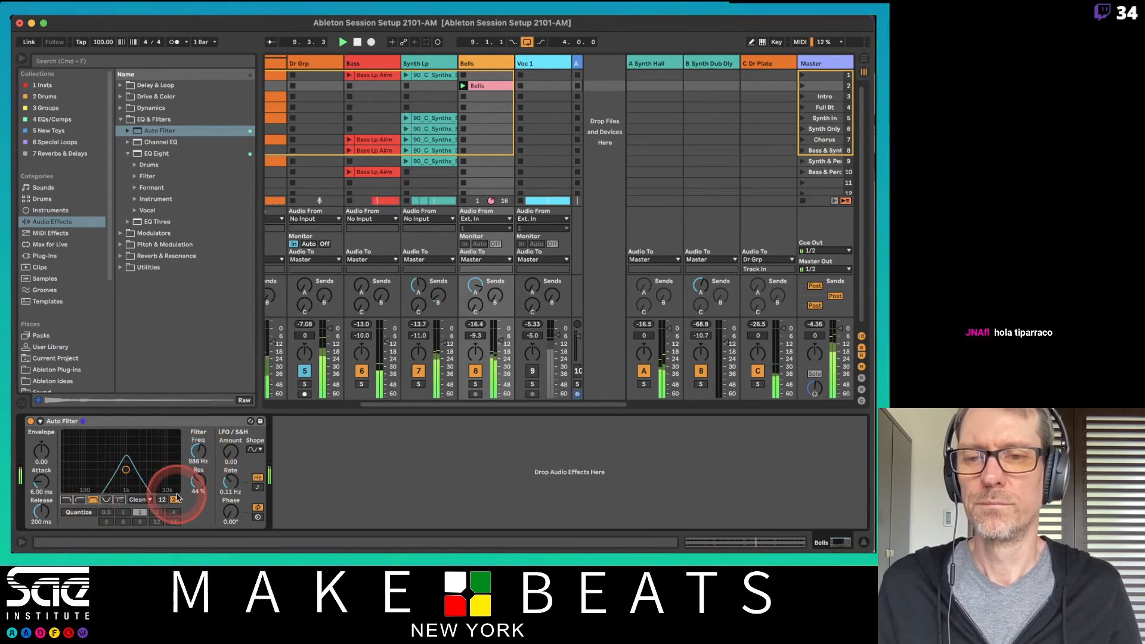
left_click_drag(200, 456, 201, 456)
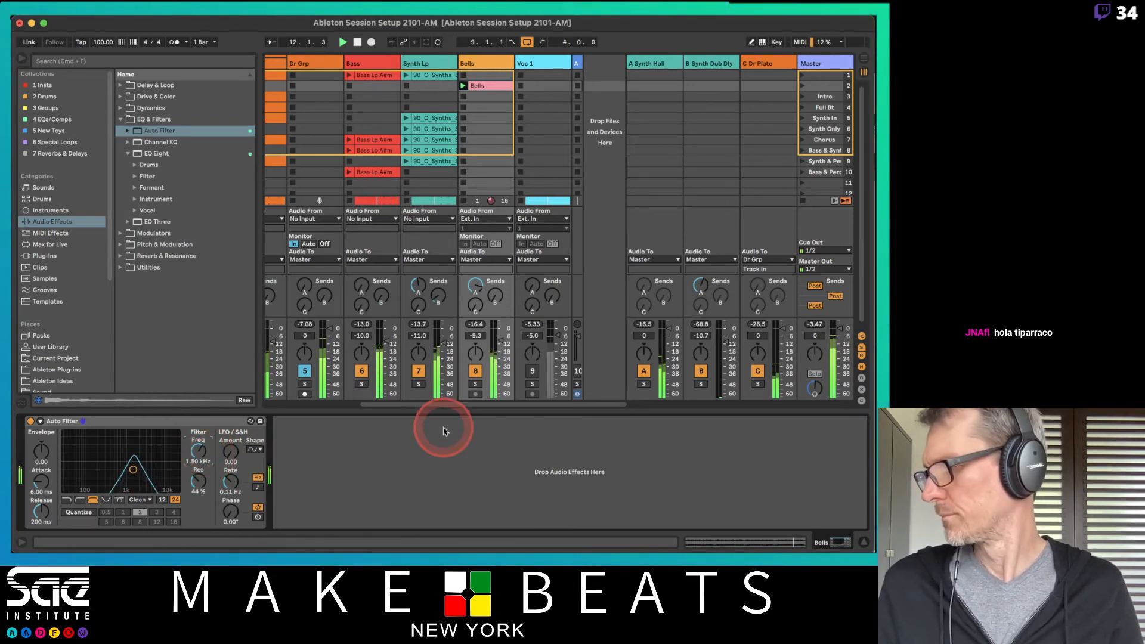
left_click_drag(502, 339, 501, 344)
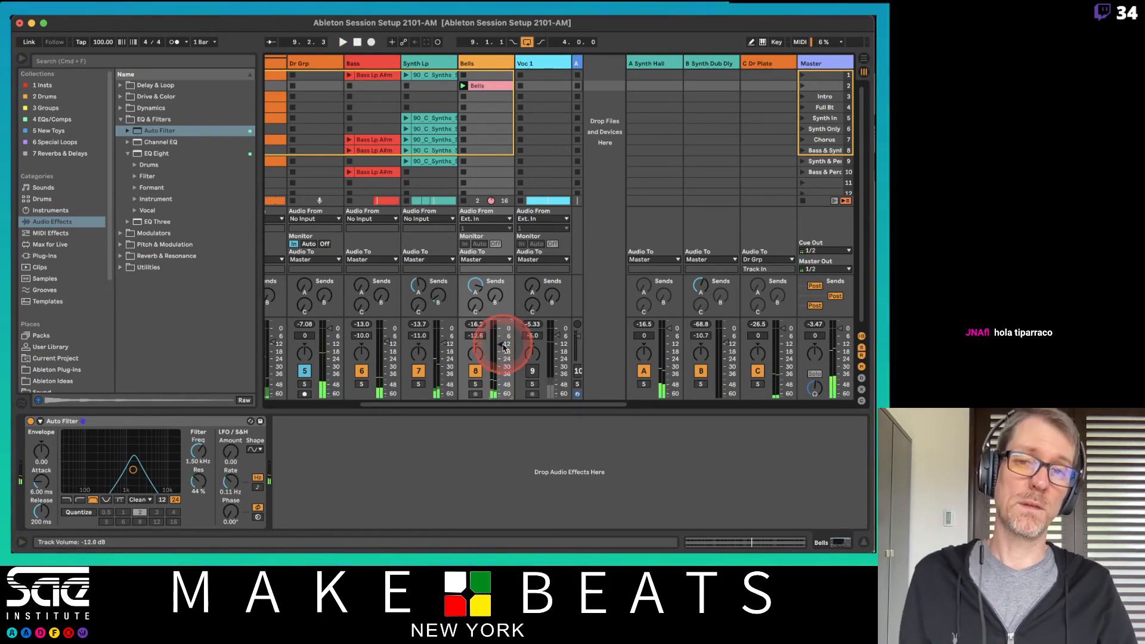
- Copy the Bells clip from the Session View to bar 1 of the Bells track in the Arrangement View
left_click(484, 86)
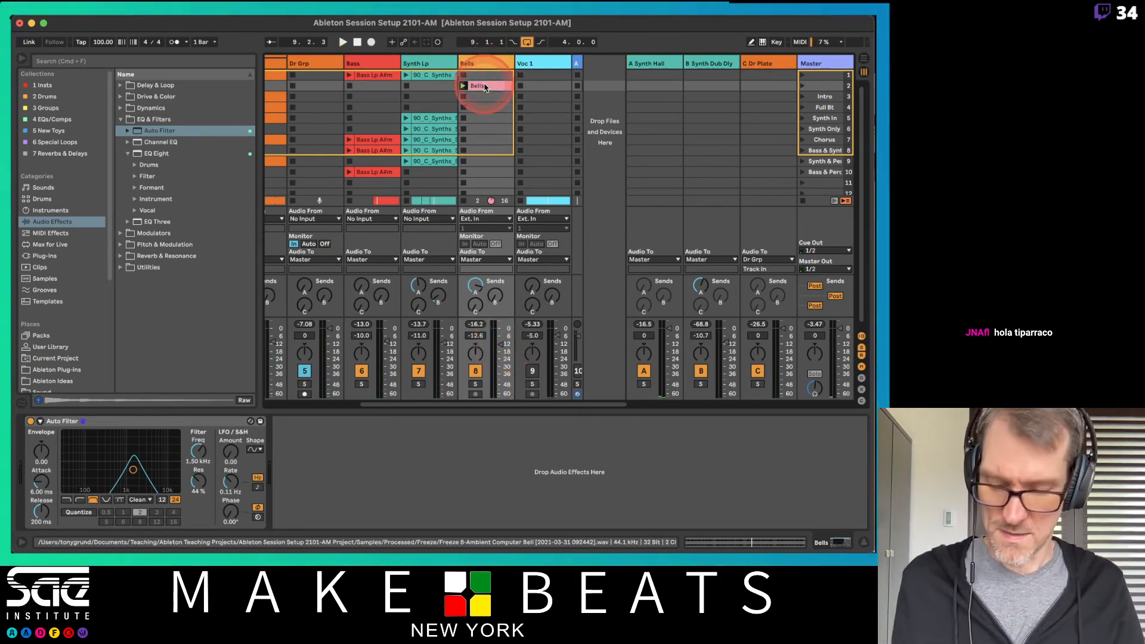
key("Tab")
left_click(405, 311)
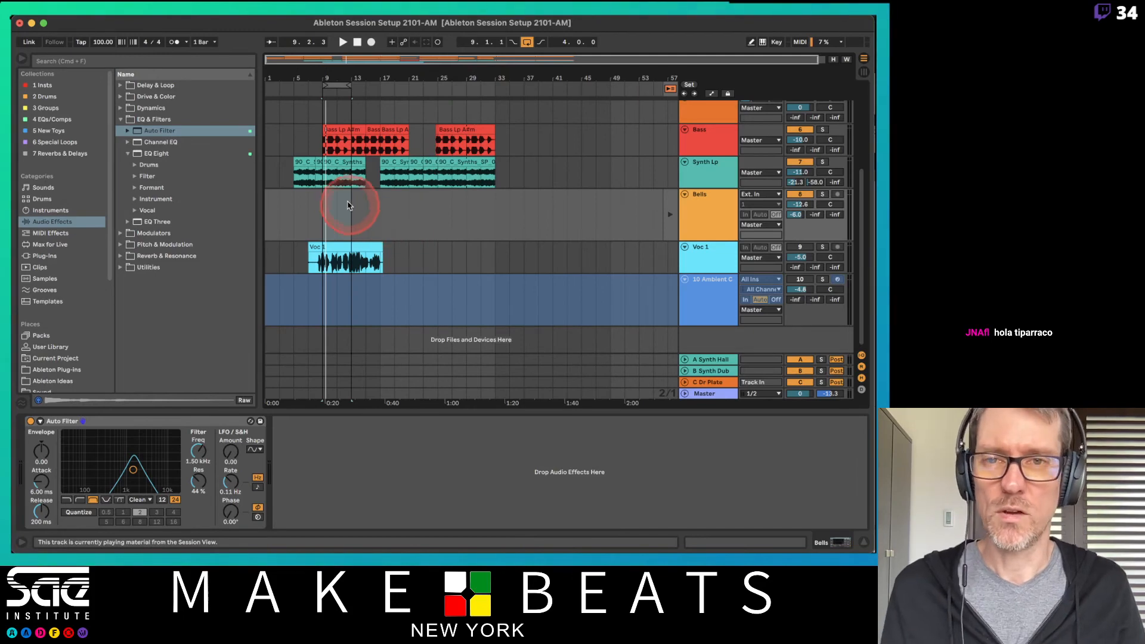
scroll(347, 205, "up", 5)
scroll(347, 203, "down", 5)
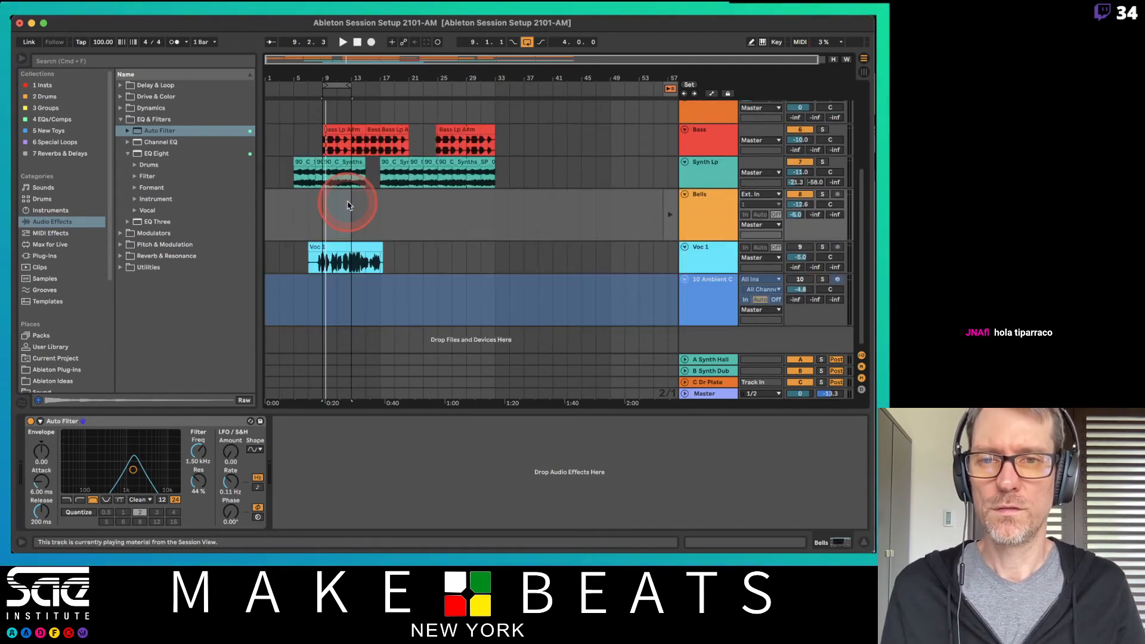
left_click(276, 214, "shift")
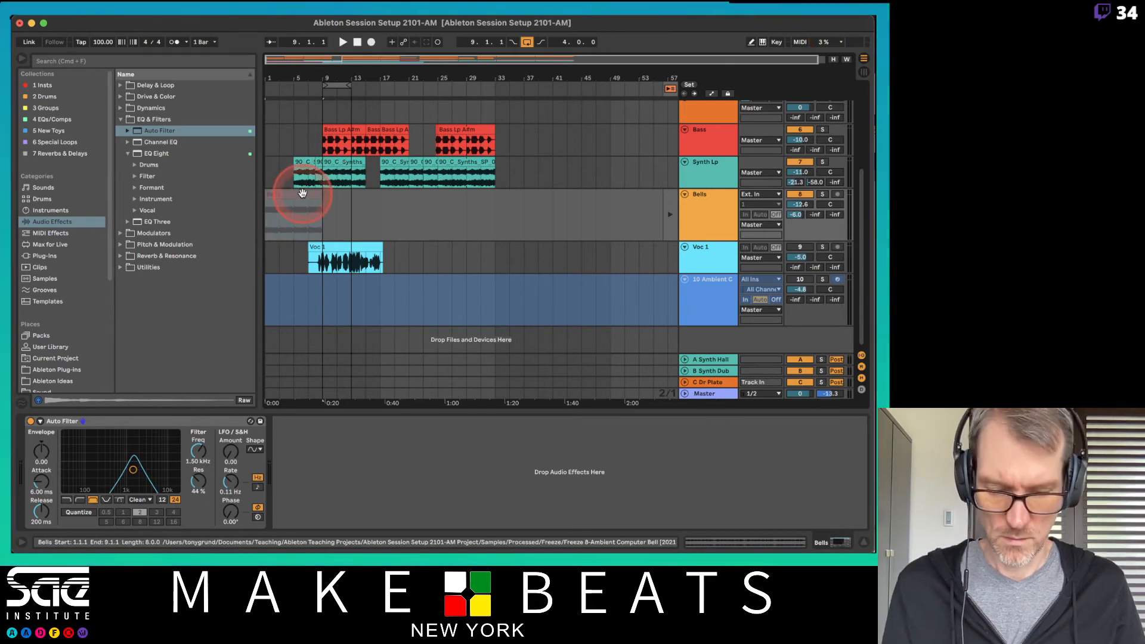
left_click(303, 193)
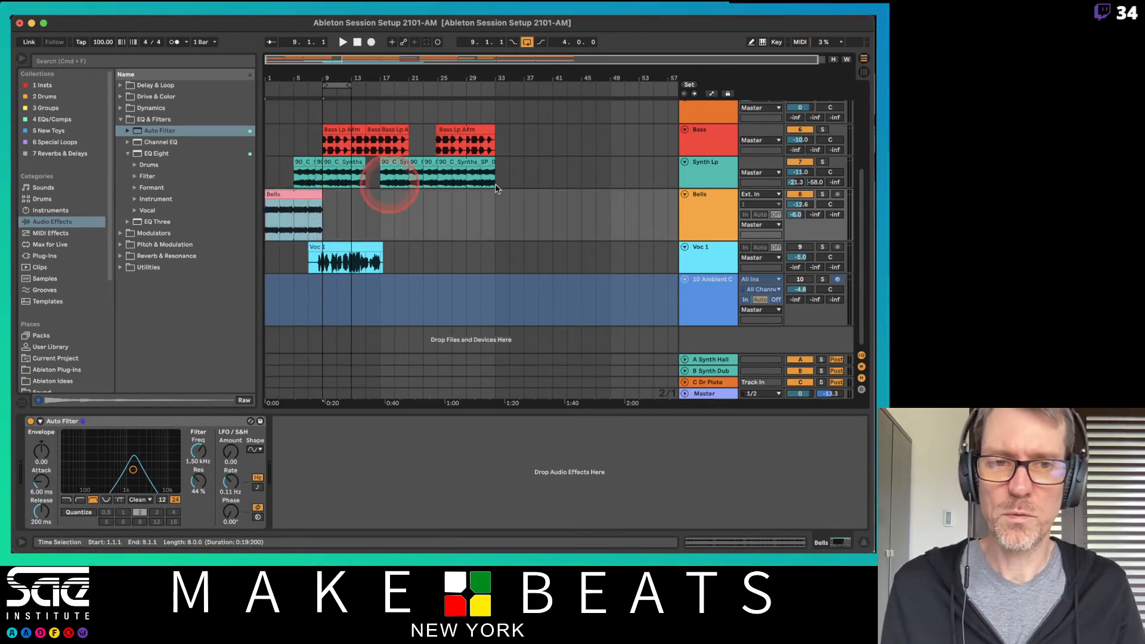
- Turn off the arrangement loop and play the arrangement, including the Bells clip, from the start
left_click(526, 42)
left_click(343, 42)
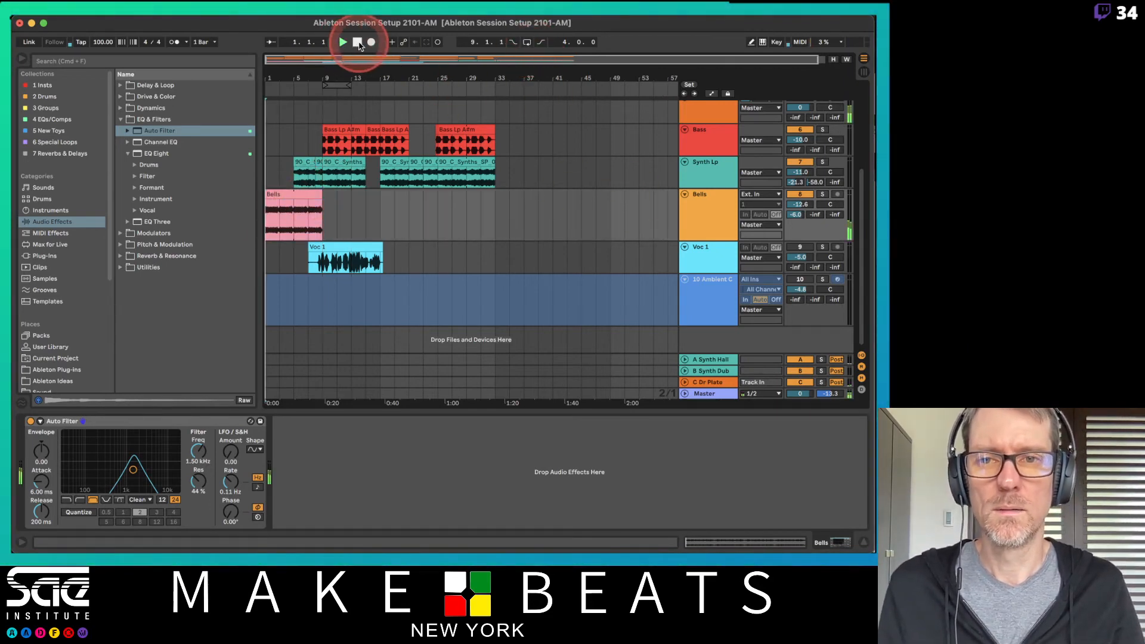
left_click(673, 154)
left_click(636, 199)
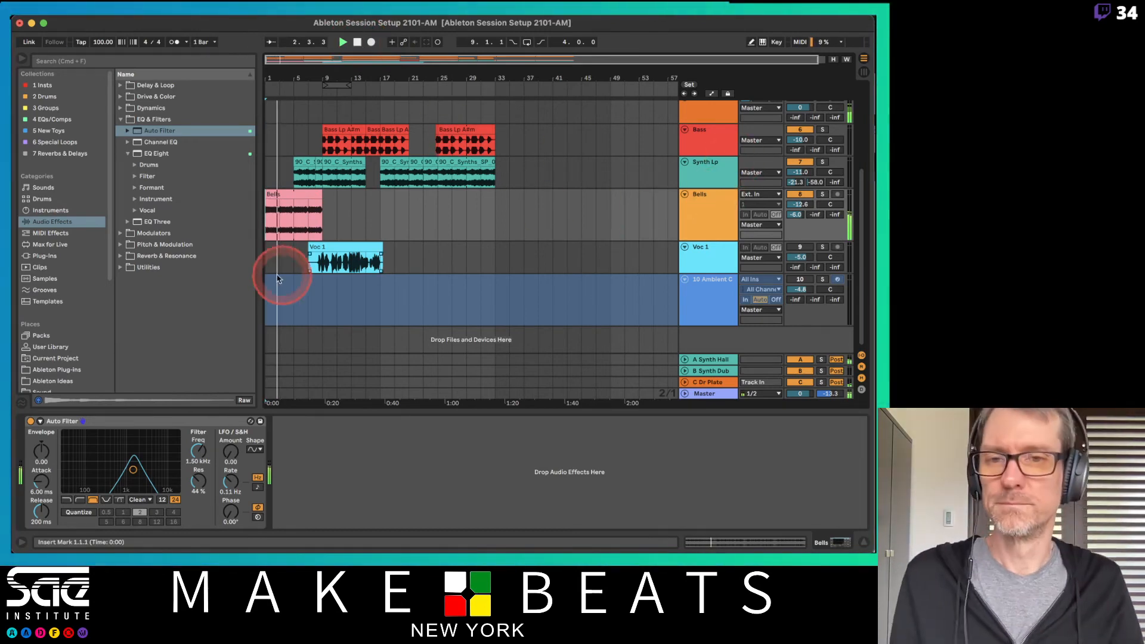
- Set the Bells clip's Beats warping to preserve 1/8 with transient looping off and a transient envelope of 32
left_click(289, 216)
double_click(289, 216)
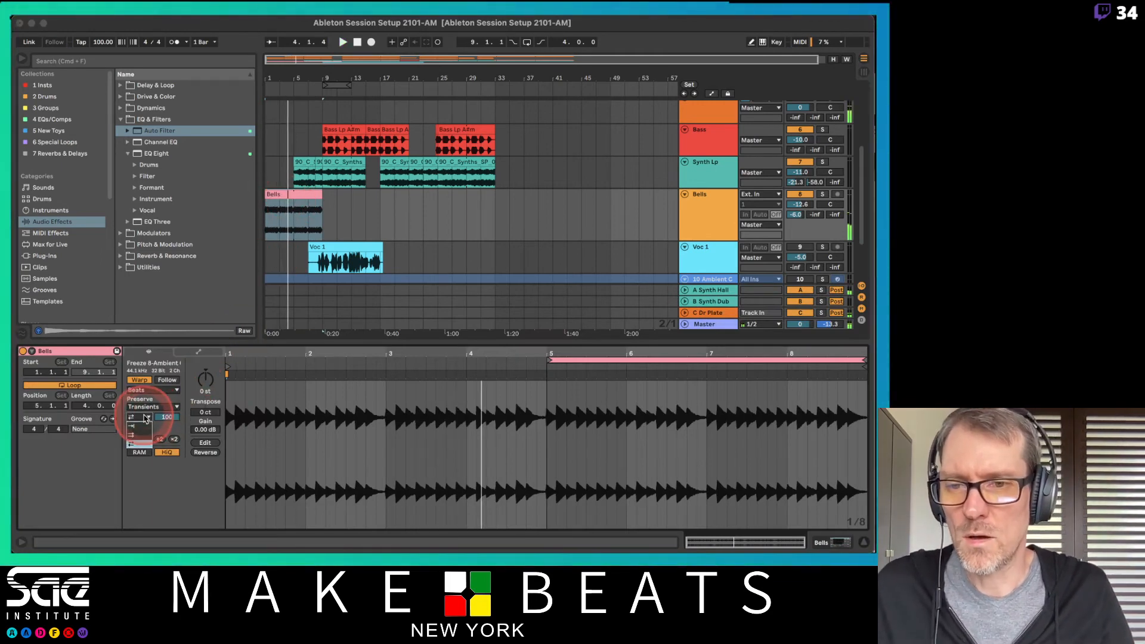
left_click(143, 417)
left_click(145, 425)
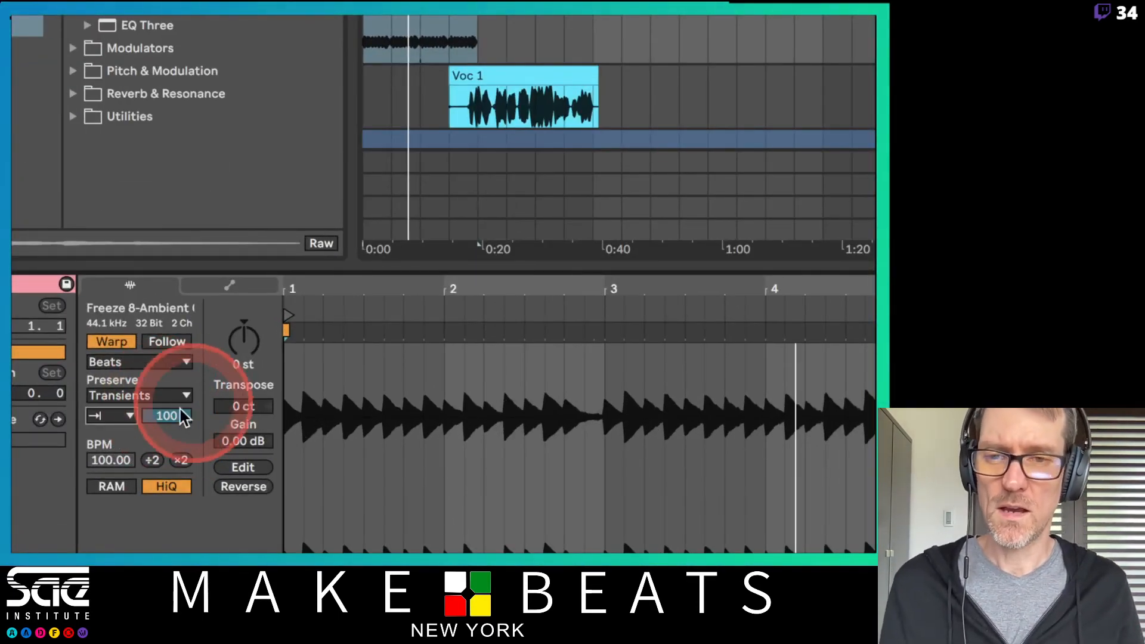
left_click(135, 394)
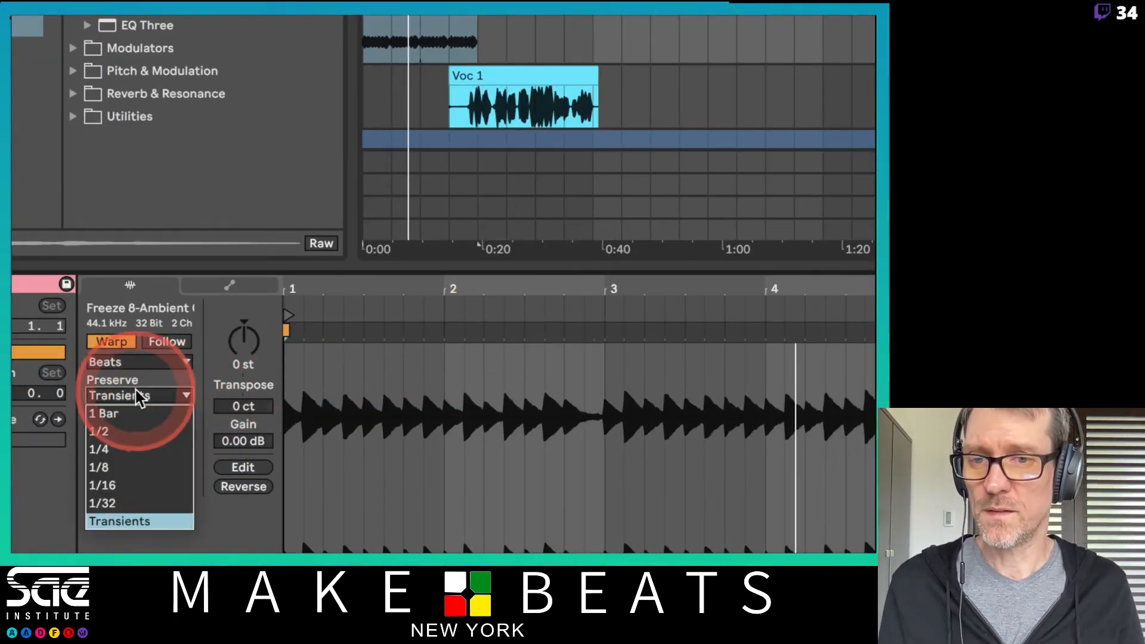
left_click(147, 467)
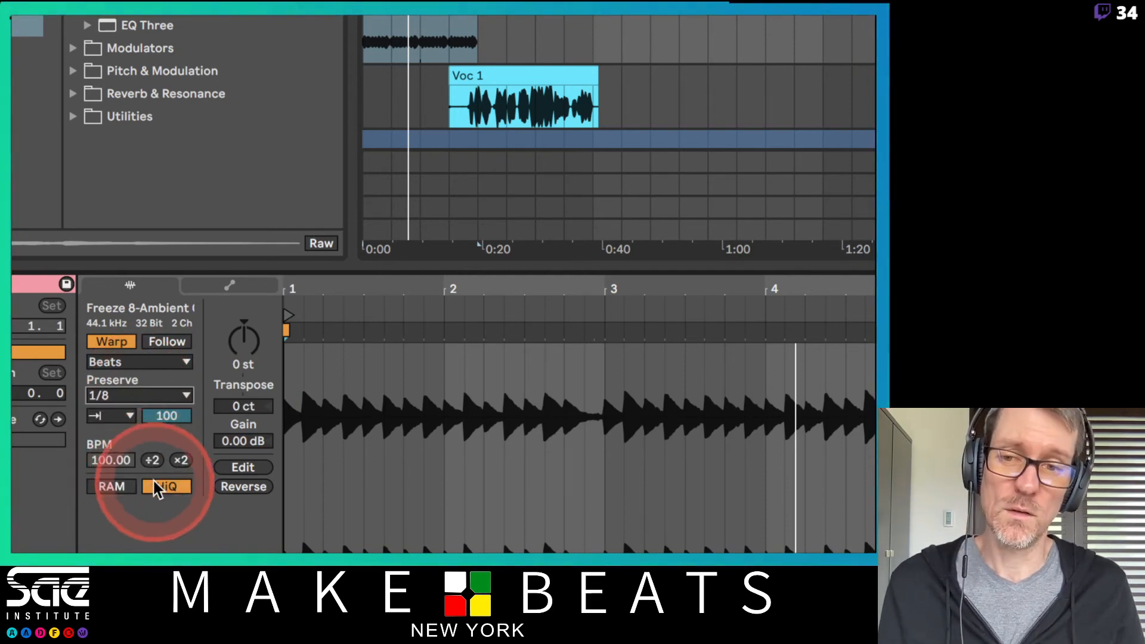
left_click_drag(157, 415, 156, 415)
left_click(869, 165)
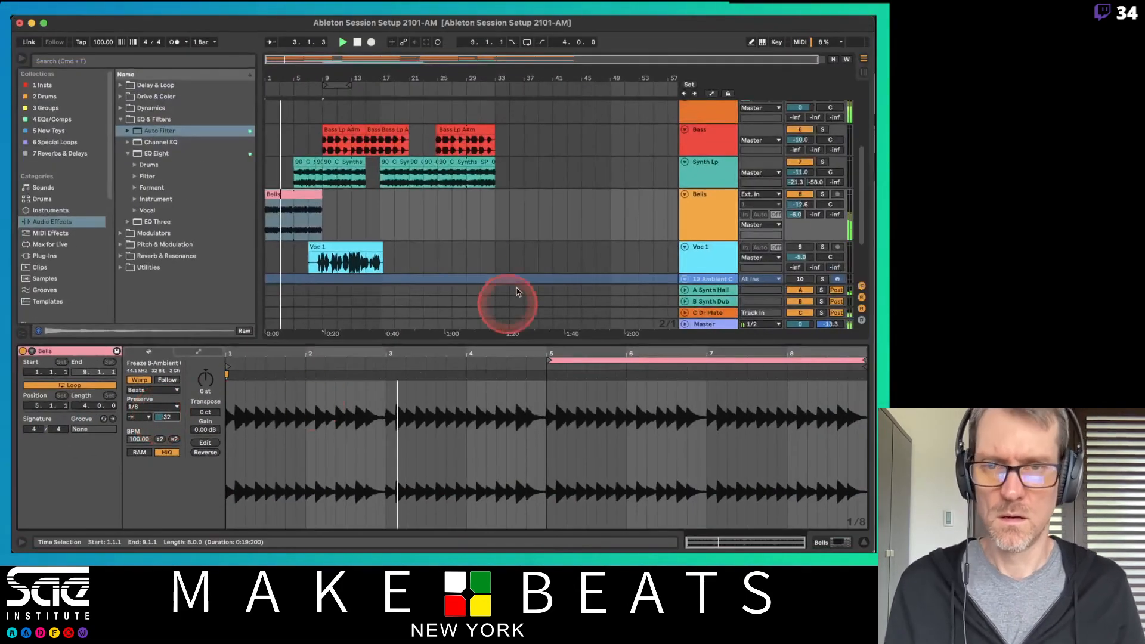
- Set the Bells track volume to -10.5 dB and the clip's transient envelope to 50
left_click_drag(800, 204, 800, 199)
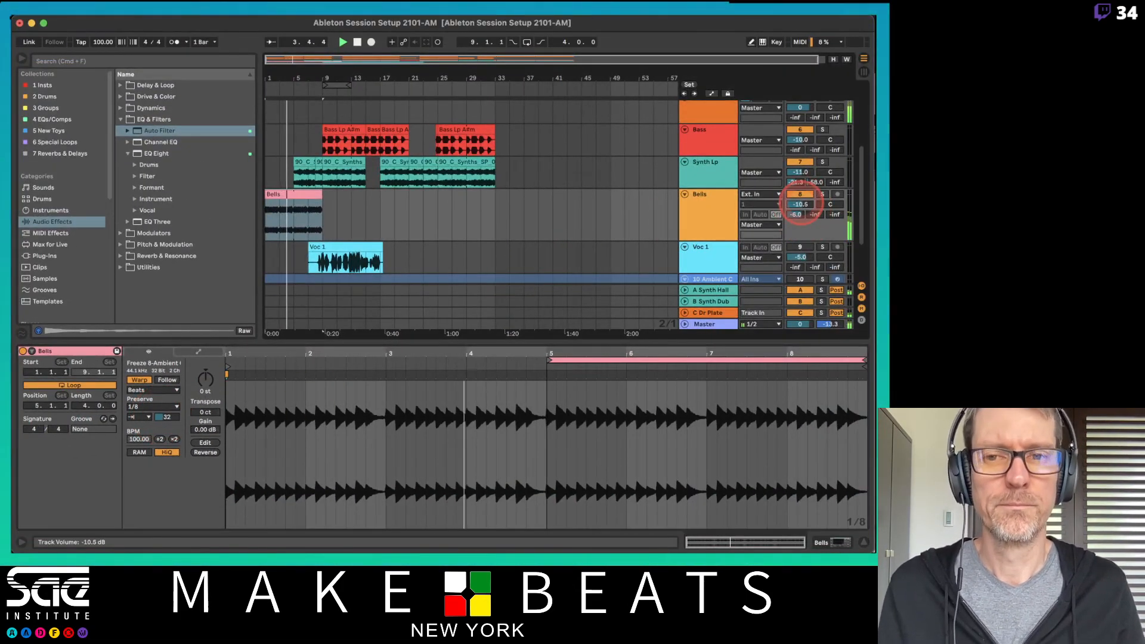
left_click(174, 417)
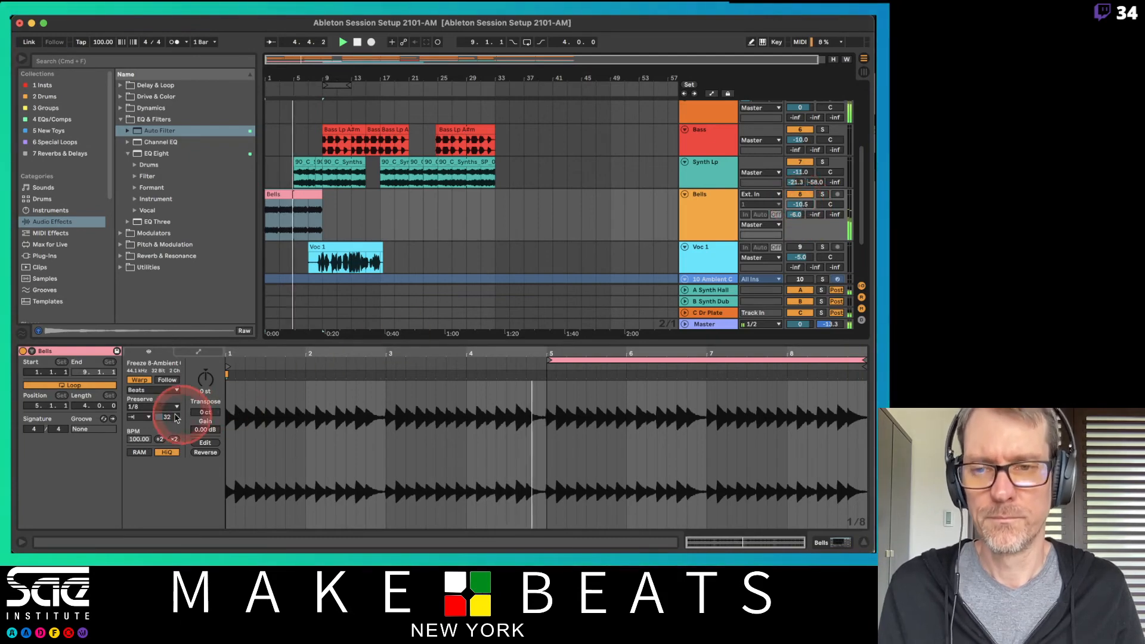
left_click_drag(175, 417, 176, 408)
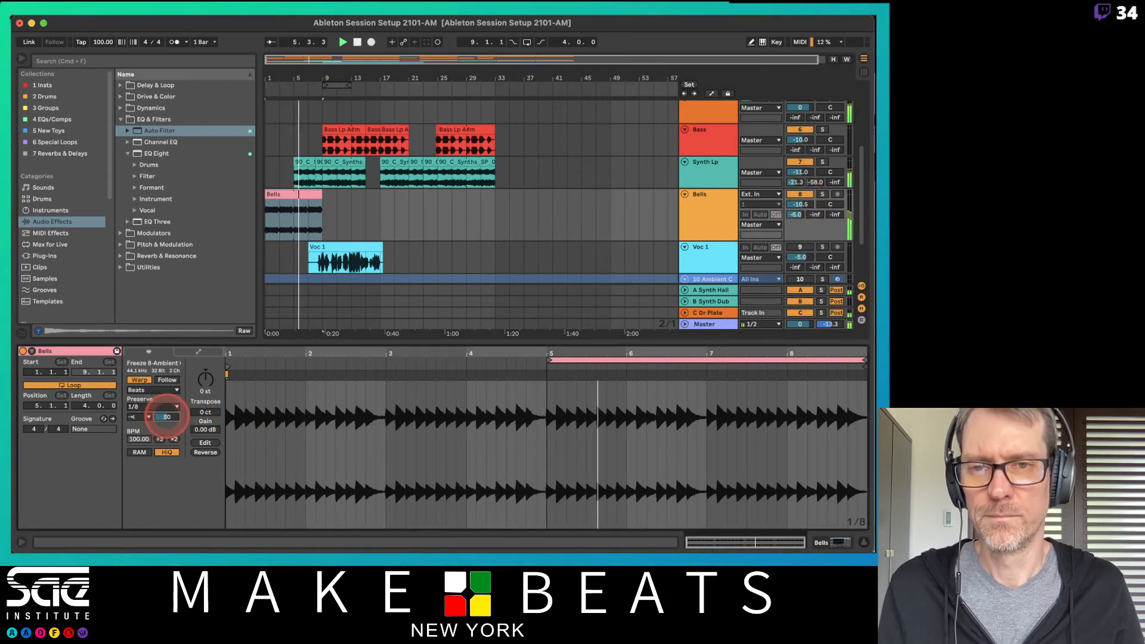
- Select all the Synth Lp clips in the arrangement and transpose them to -4 semitones
left_click(304, 163)
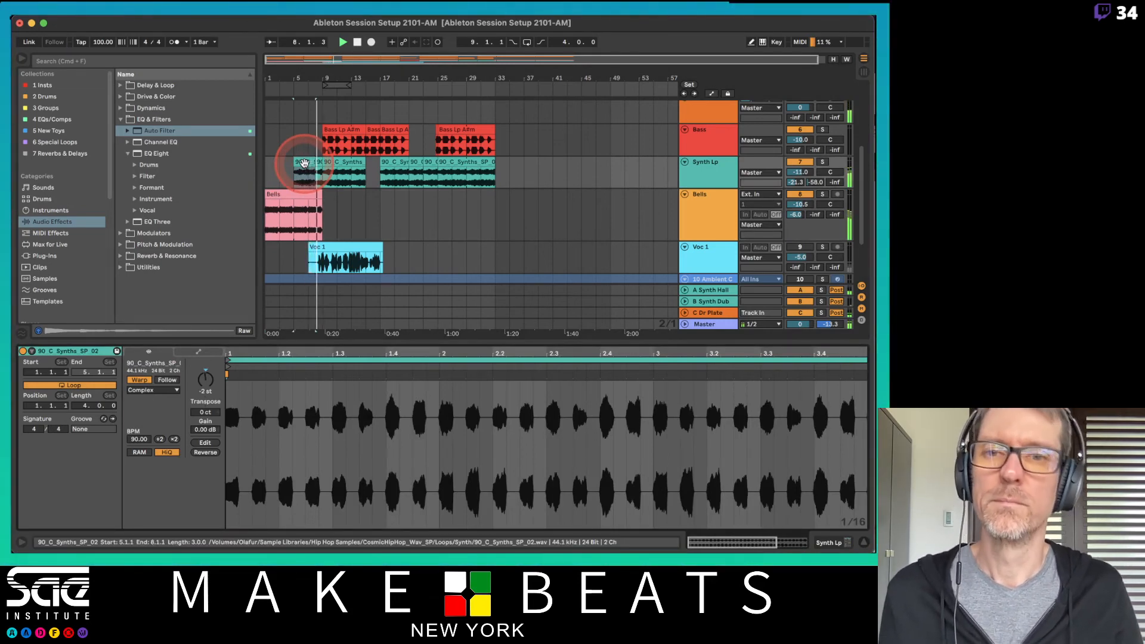
left_click(475, 161, "shift")
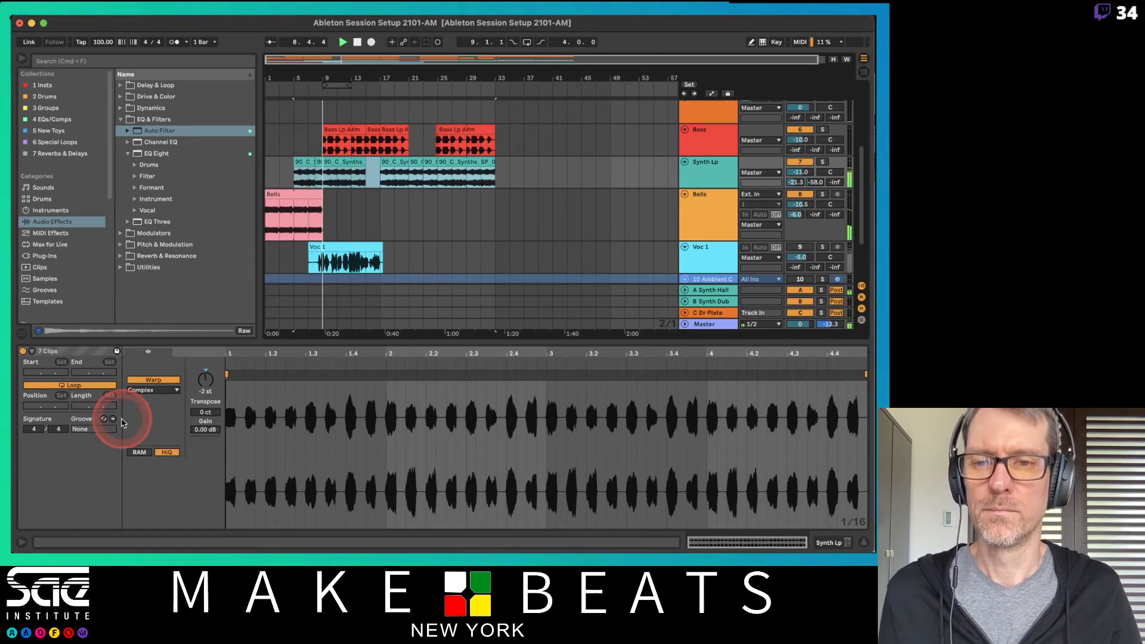
left_click(205, 385)
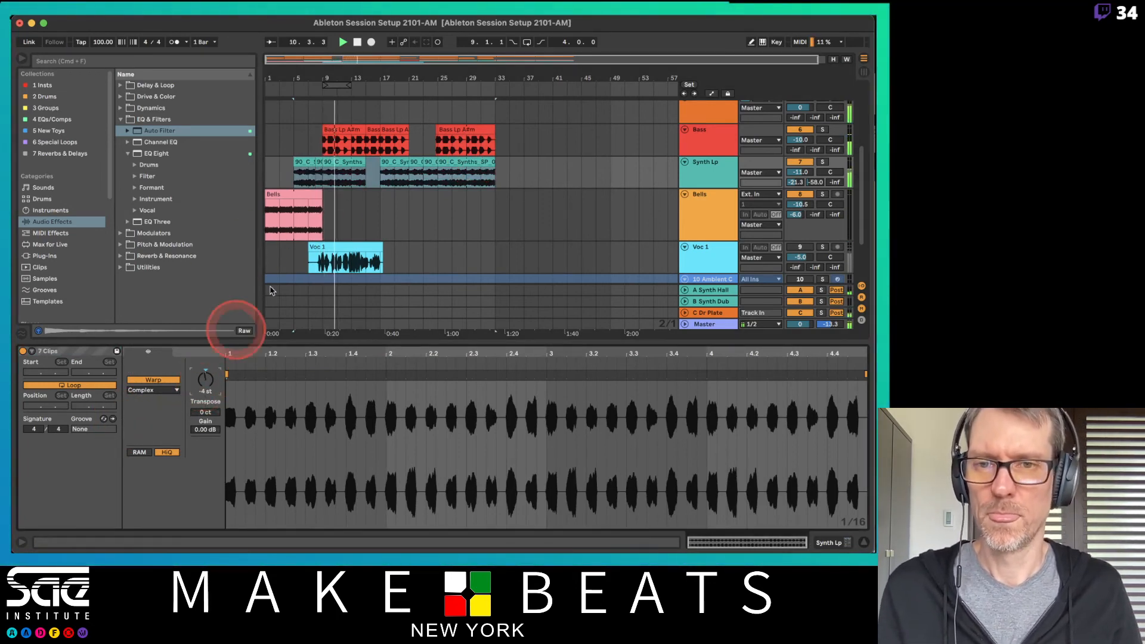
left_click(294, 201)
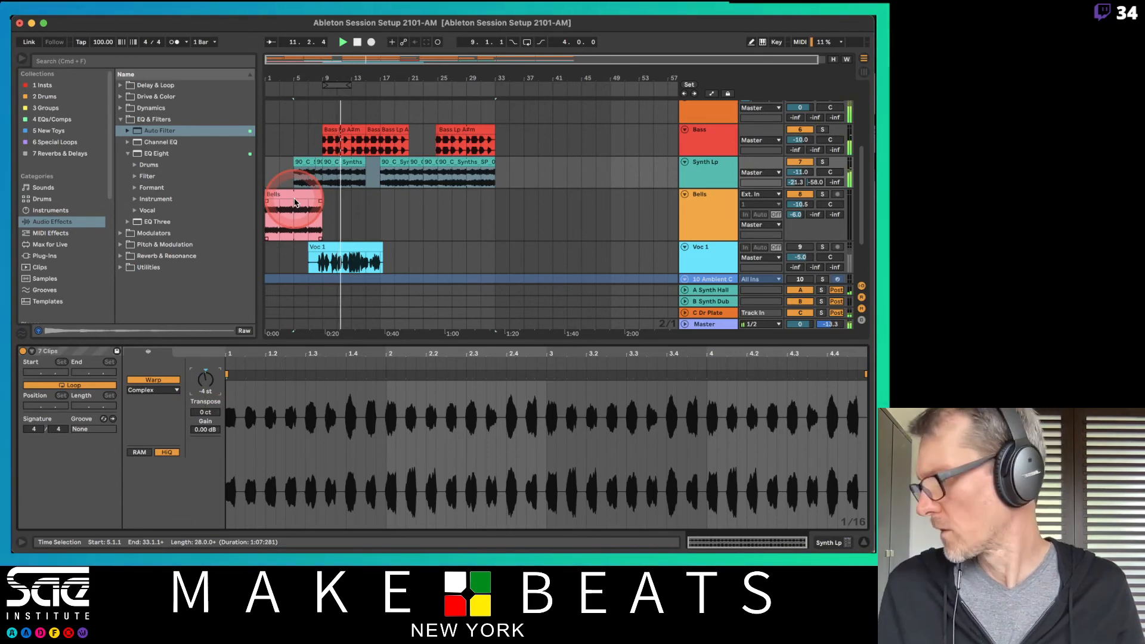
- Set the Synth Lp clips to Beats warping, preserving 1/8 with transient looping off and a transient envelope of 60, and play the arrangement
left_click(294, 179)
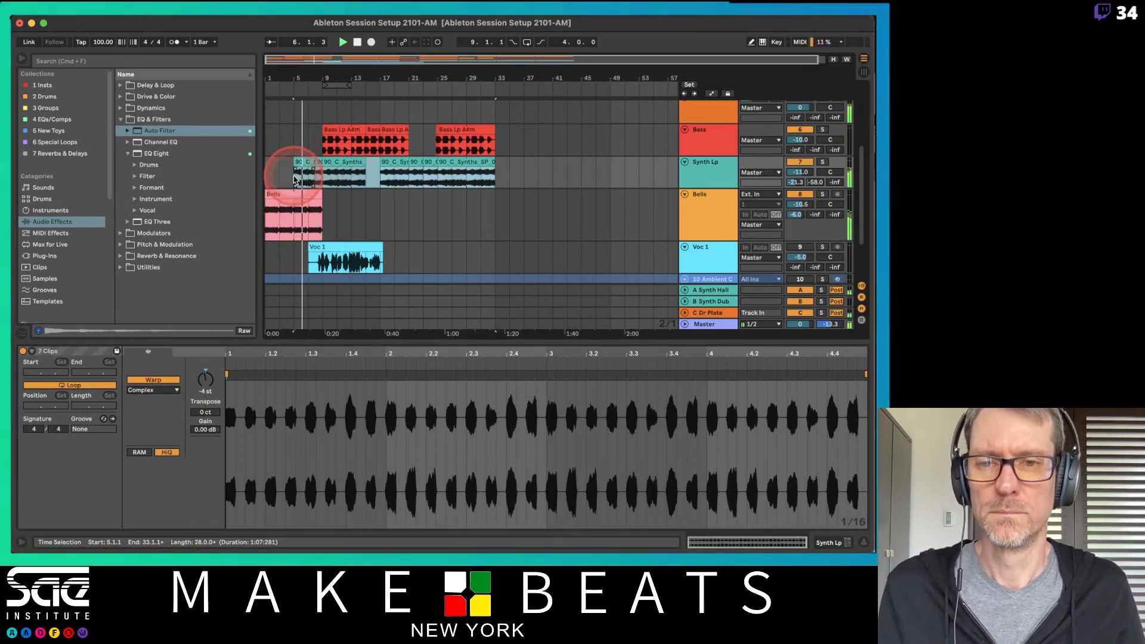
left_click(273, 373)
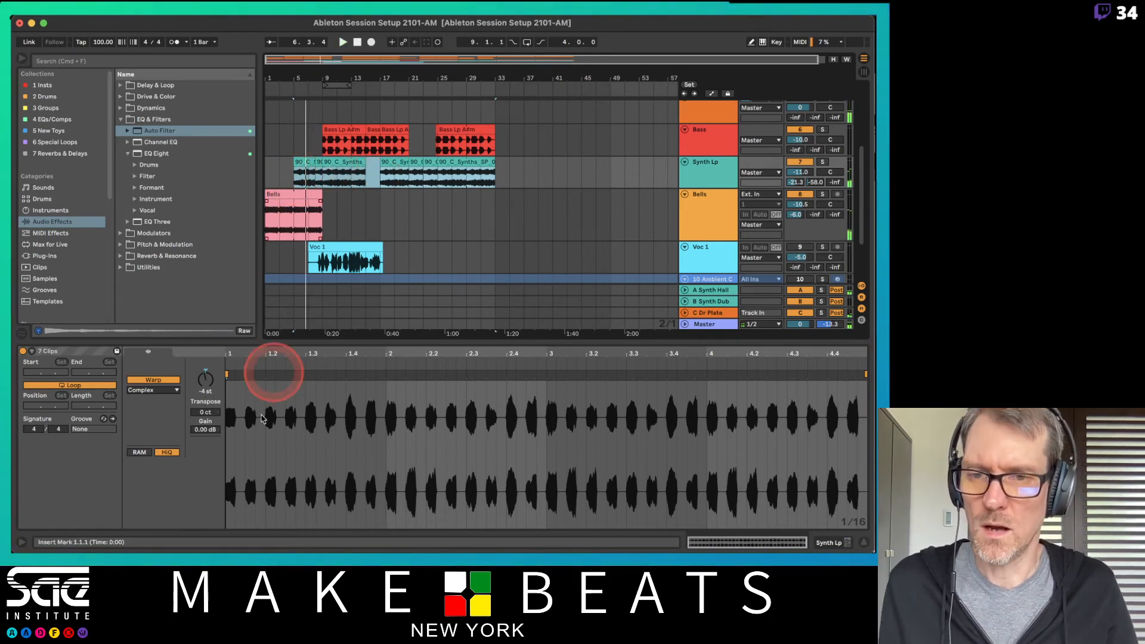
mouse_move(266, 438)
left_mouse_down()
mouse_move(235, 439)
mouse_move(220, 409)
mouse_move(164, 395)
left_mouse_up()
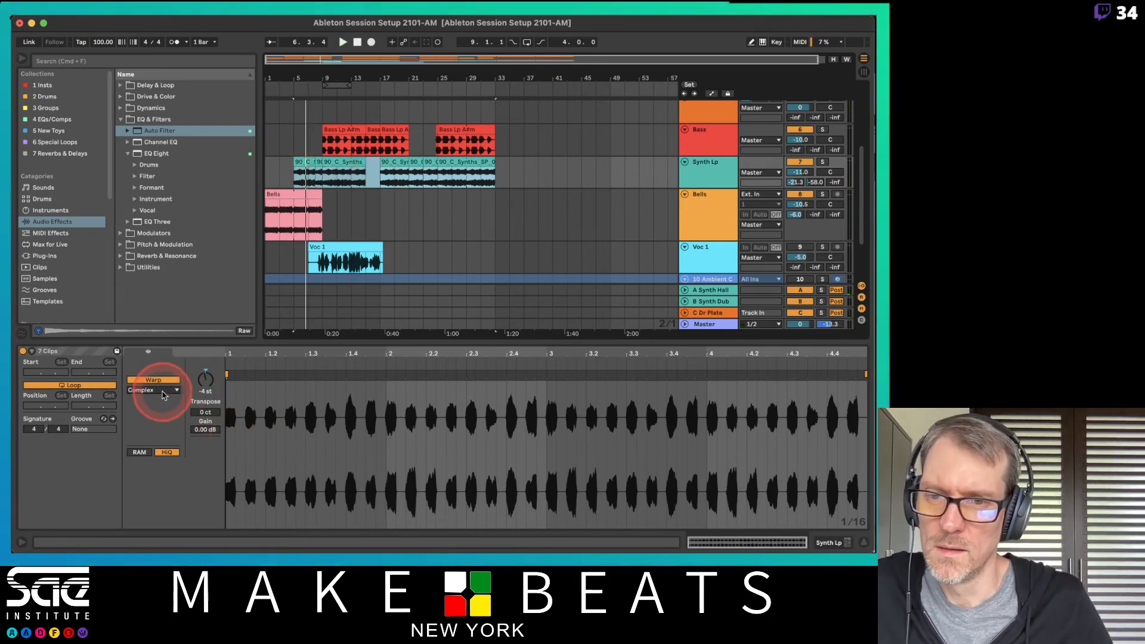
left_click(164, 396)
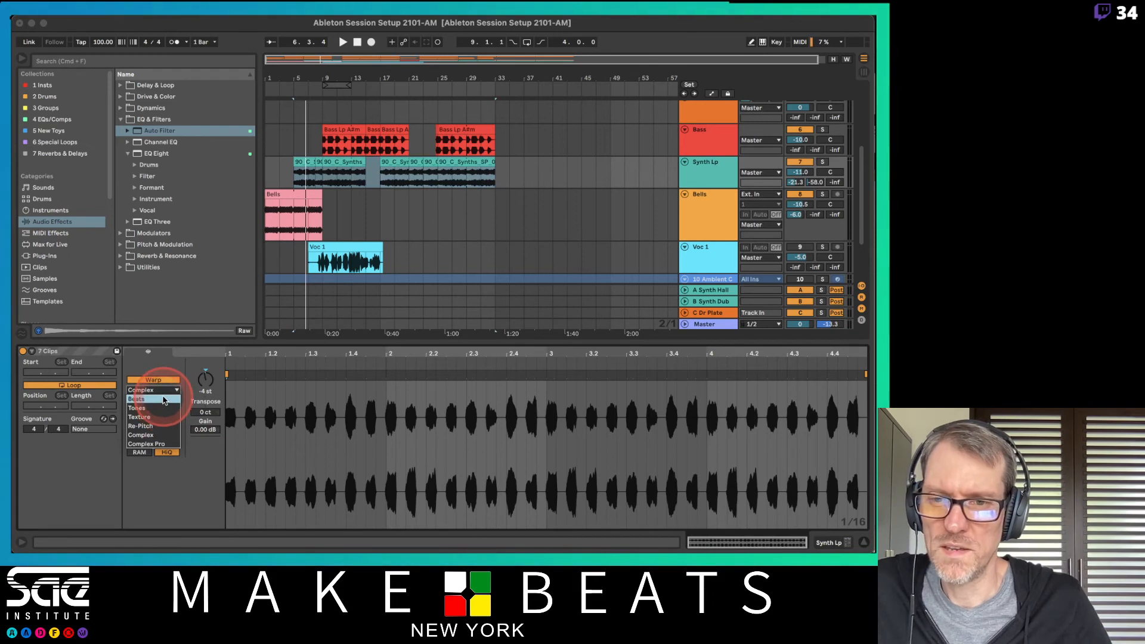
left_click(165, 399)
left_click(156, 407)
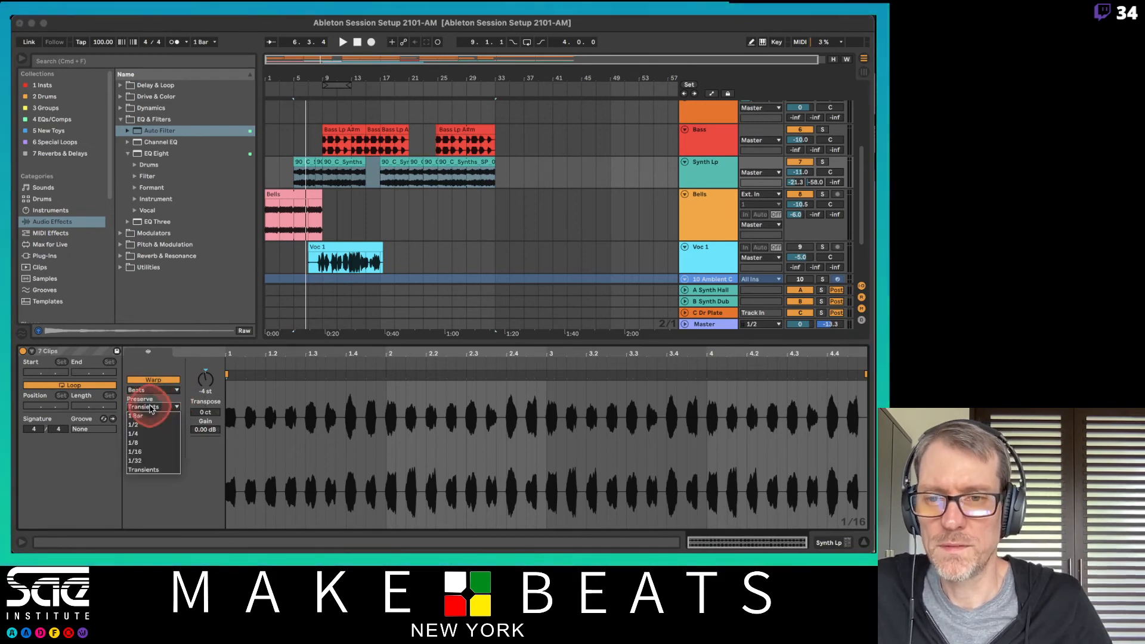
left_click(155, 442)
left_click_drag(167, 417, 170, 422)
key("space")
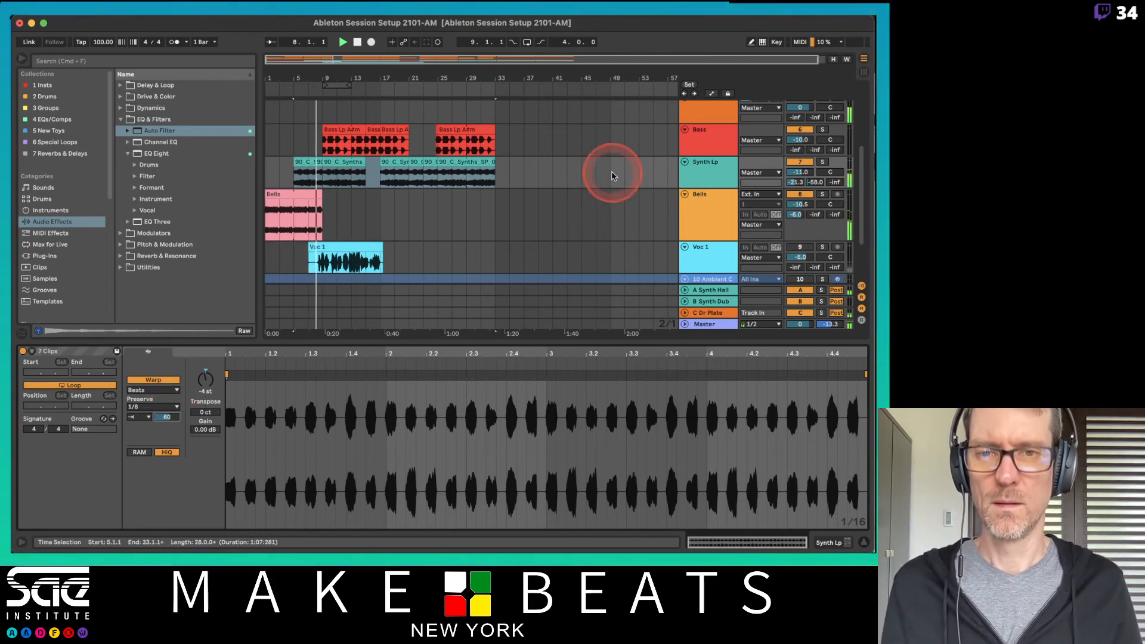
- Set the Synth Lp track volume to -8.6 dB and paste a copy of the Bells clip at bar 17
left_click(800, 171)
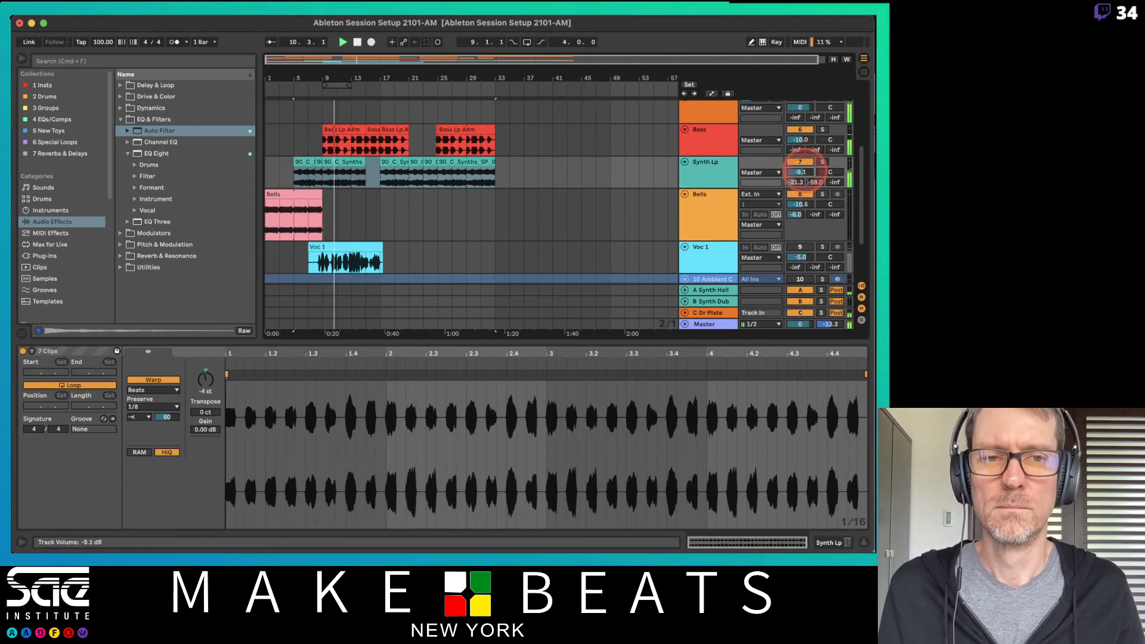
left_click(301, 212)
left_click(699, 252)
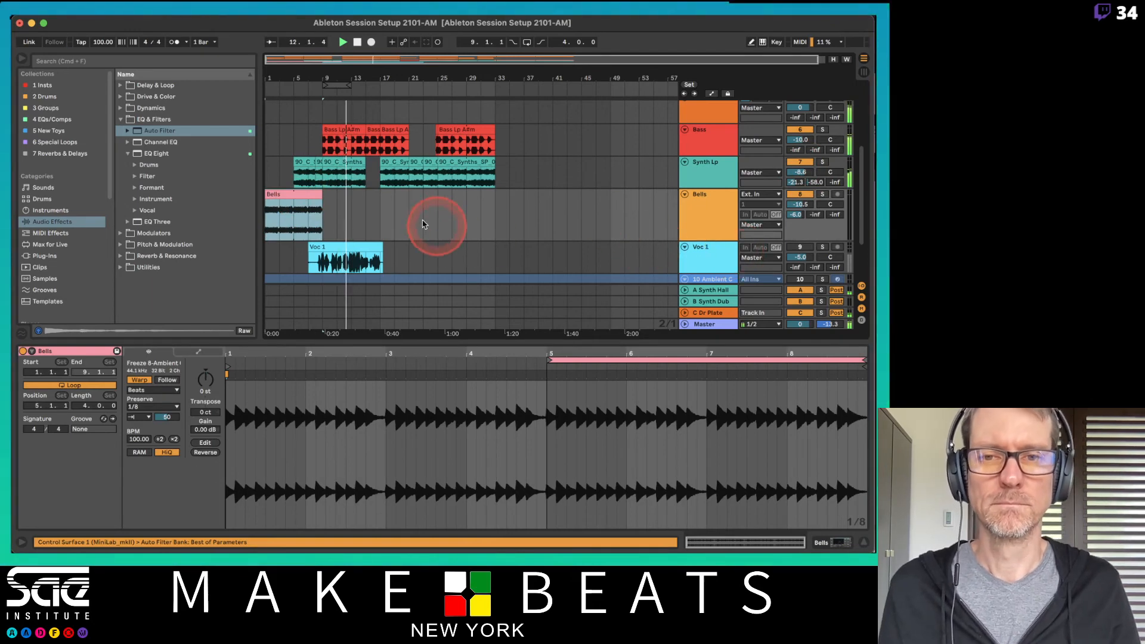
left_click(381, 209)
key("super+v")
- Set the Voc 1 track volume to -7.6 dB and stop playback
left_click_drag(798, 257, 801, 259)
left_click(800, 257)
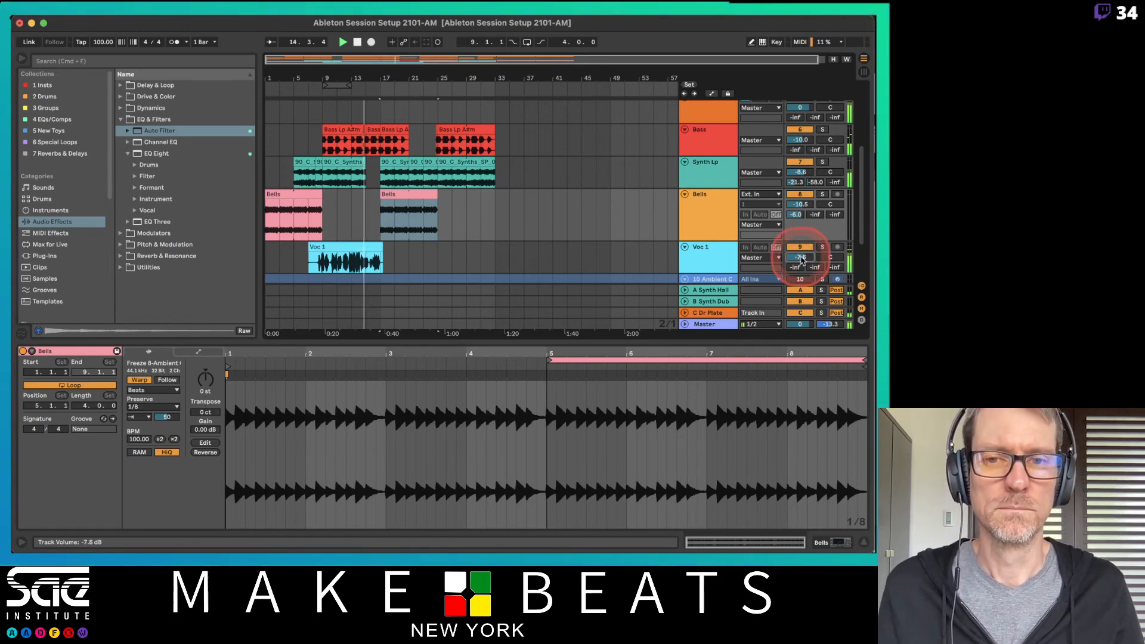
left_click(723, 253)
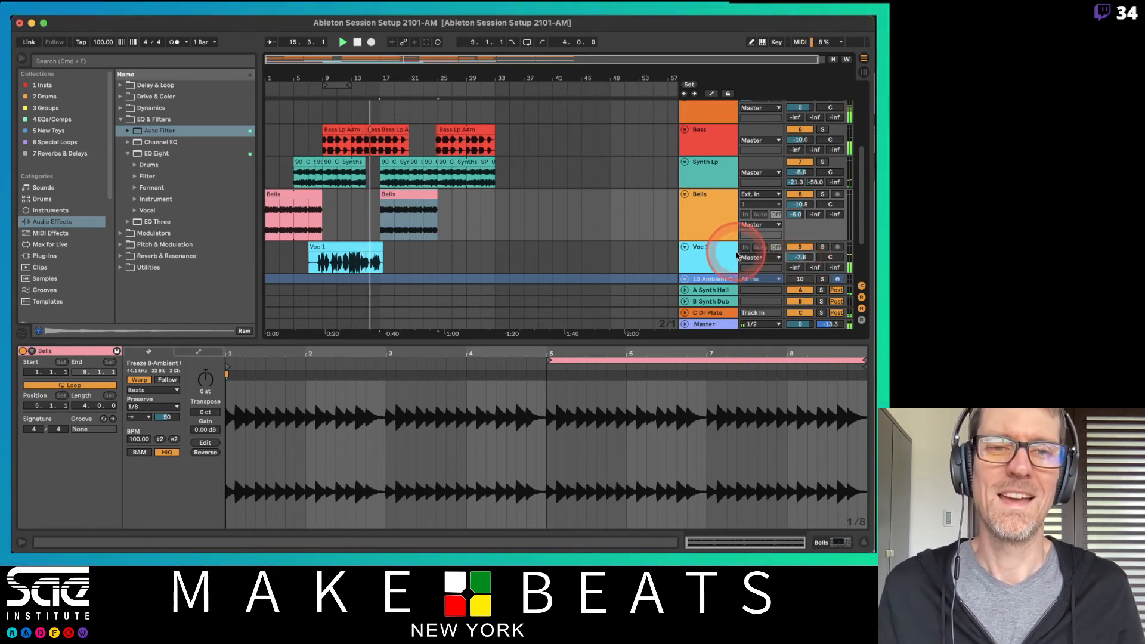
left_click(724, 256)
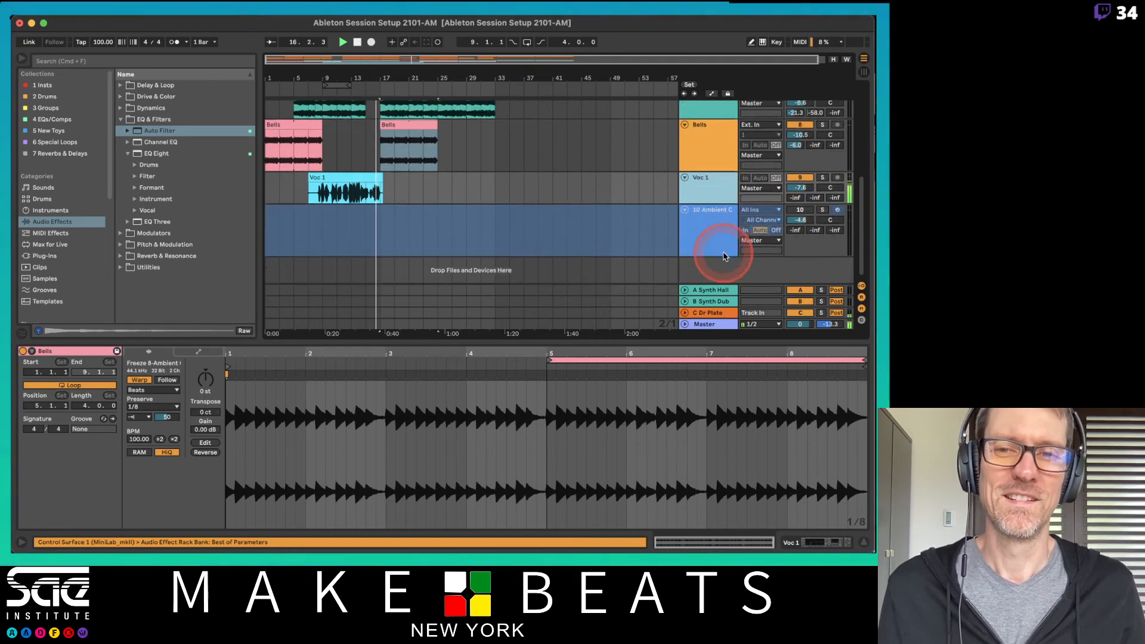
scroll(724, 256, "up", 2)
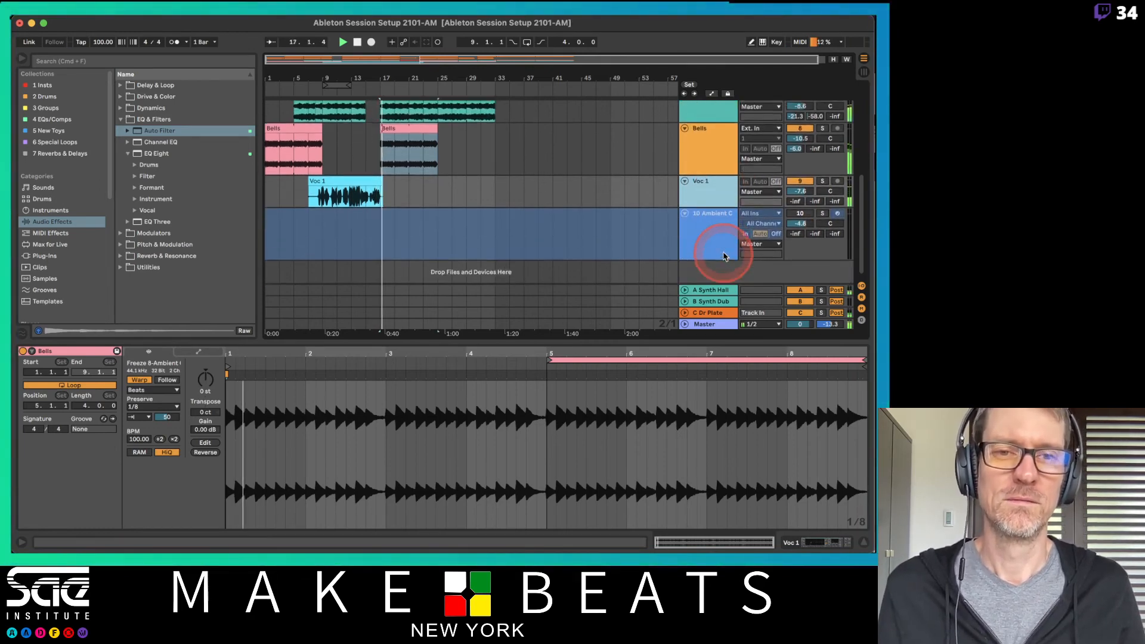
left_click(475, 152)
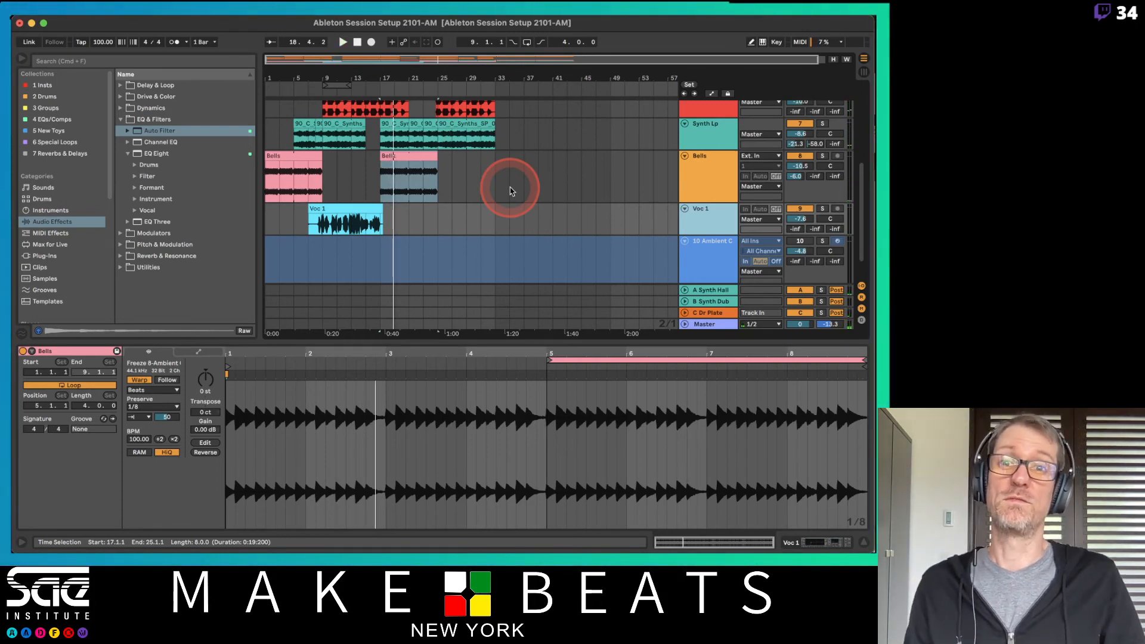
scroll(511, 191, "up", 3)
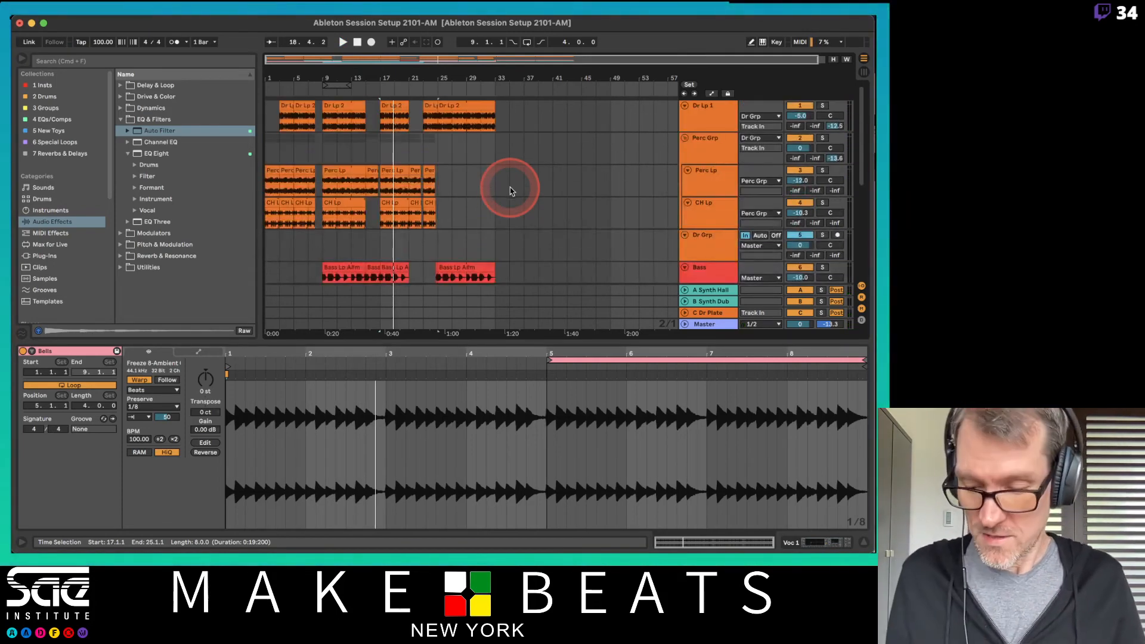
- Switch to the routing, mixing and exporting PDF notes, read the Exporting in Live page, and return to Ableton Live
key("Tab")
key("super+Tab")
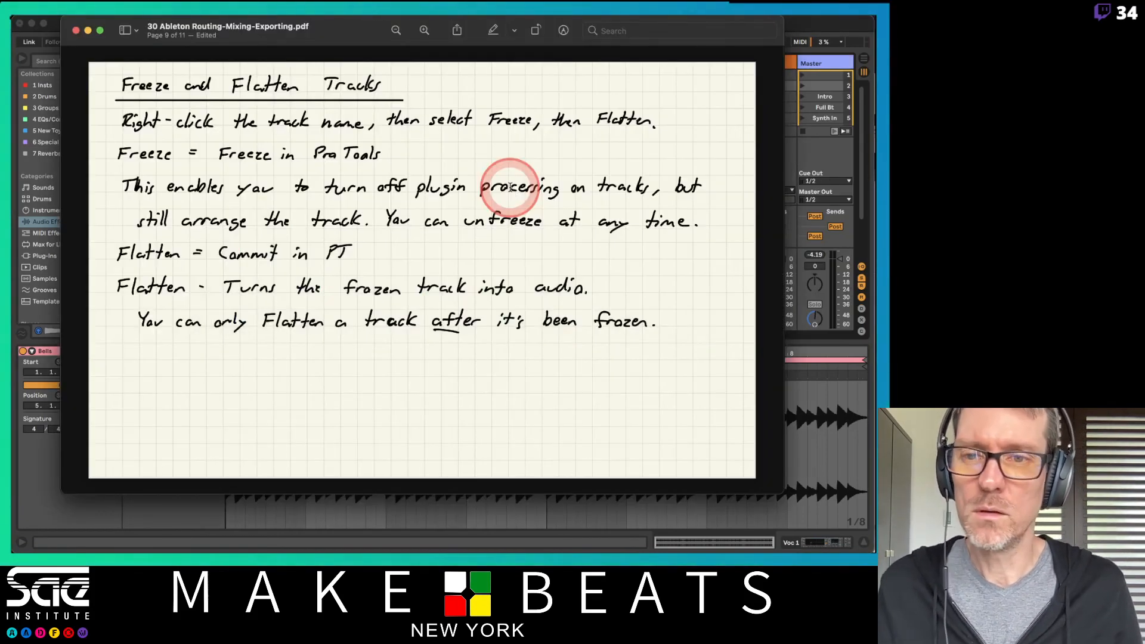
key("Down")
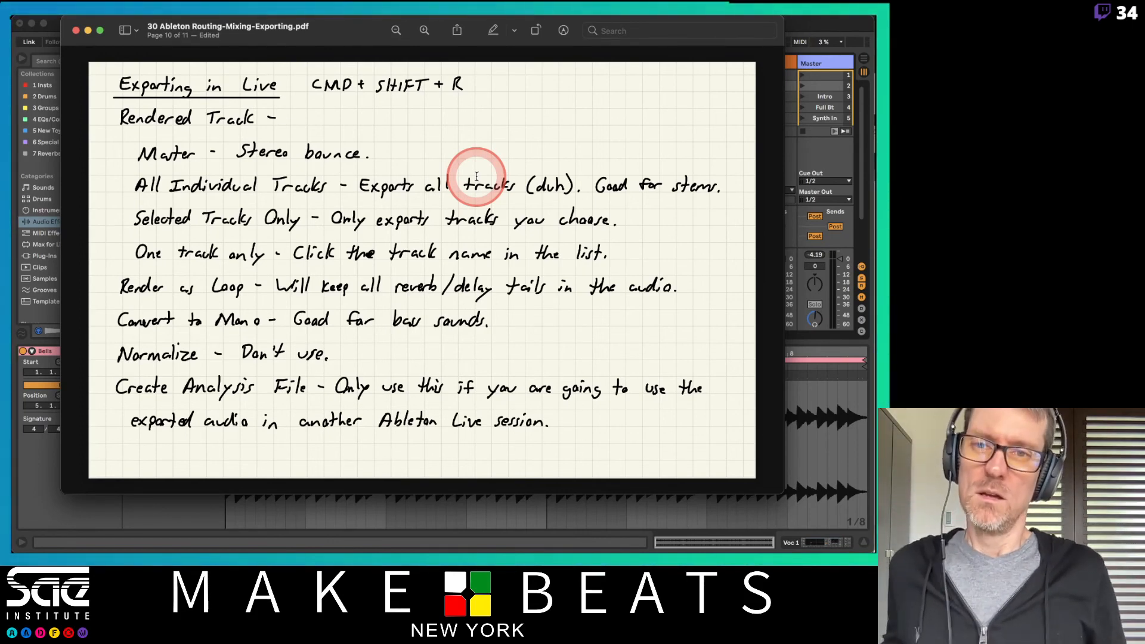
key("super+f")
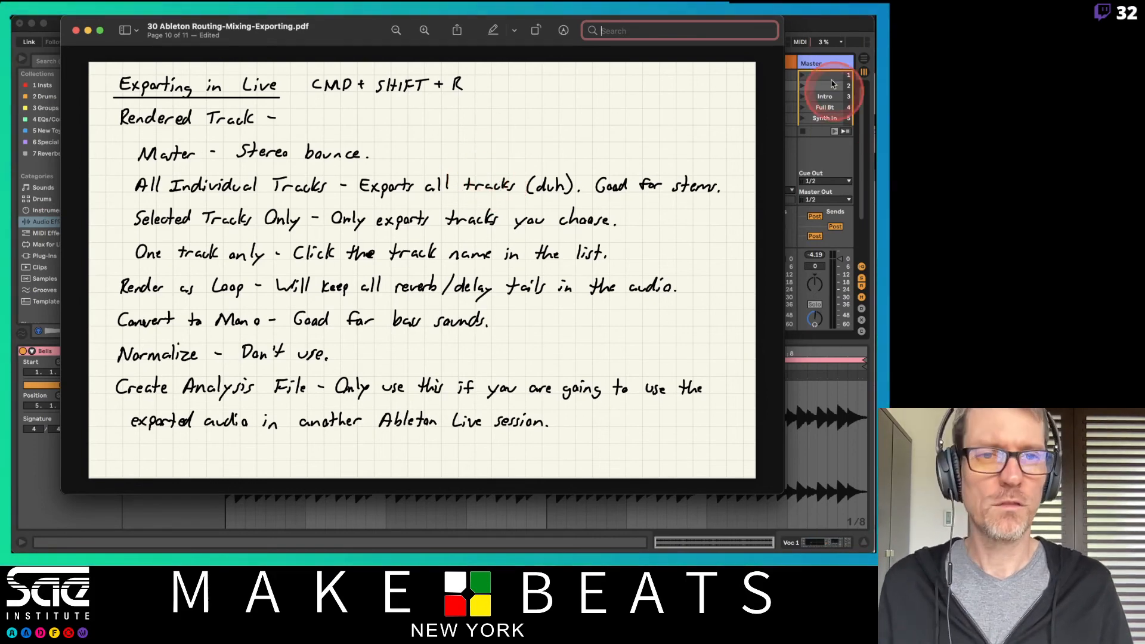
left_click(808, 29)
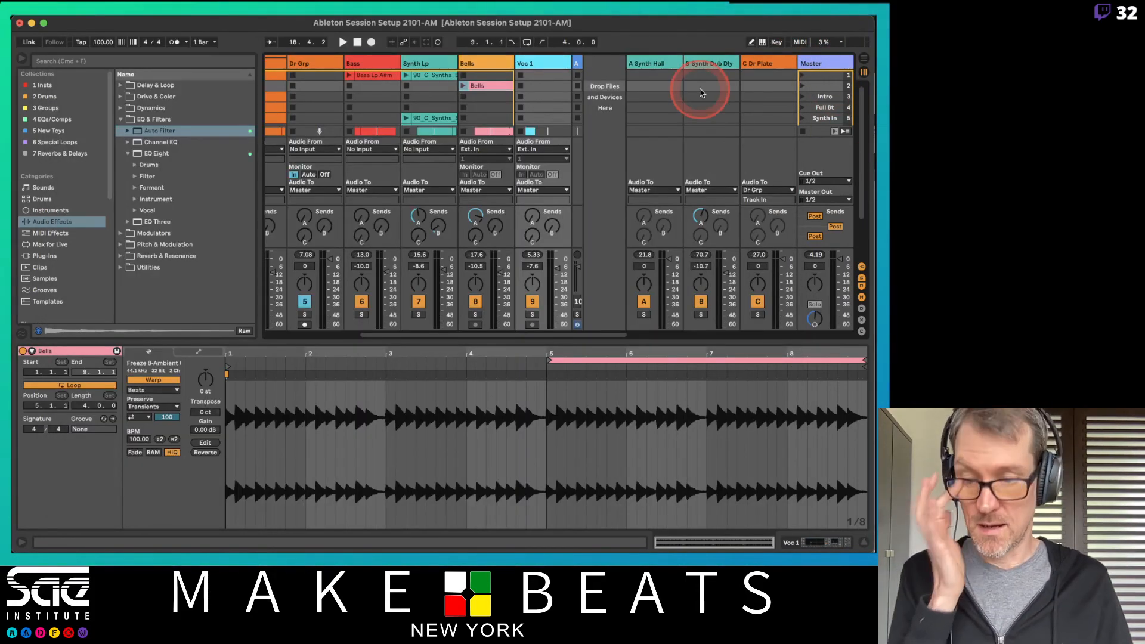
- Add a locator named Top at bar 1 of the arrangement
key("Tab")
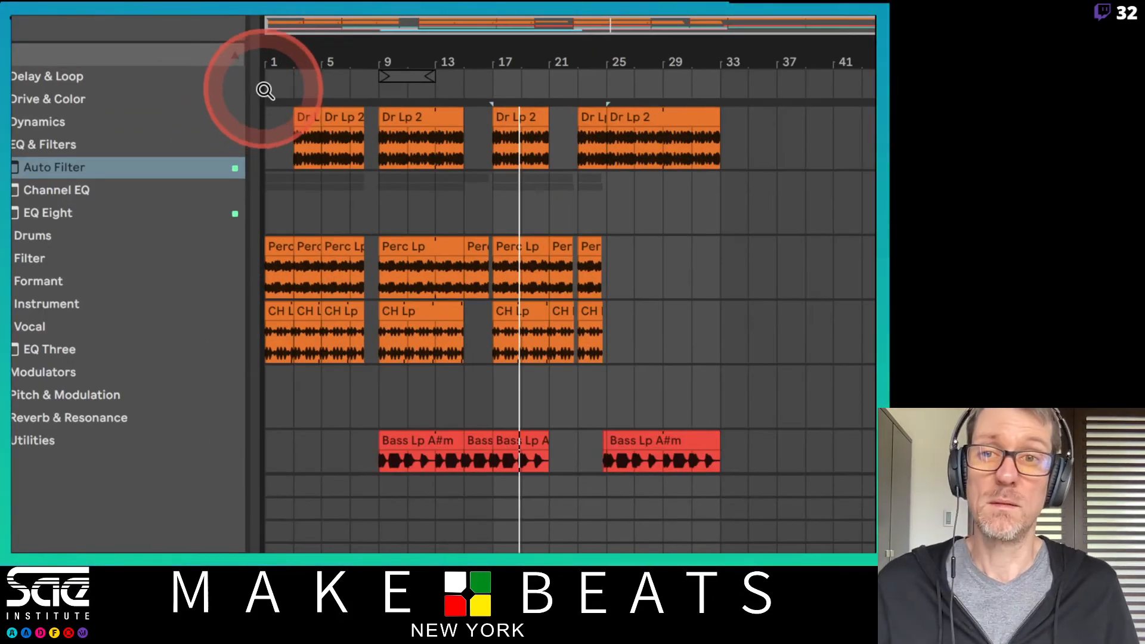
right_click(276, 93)
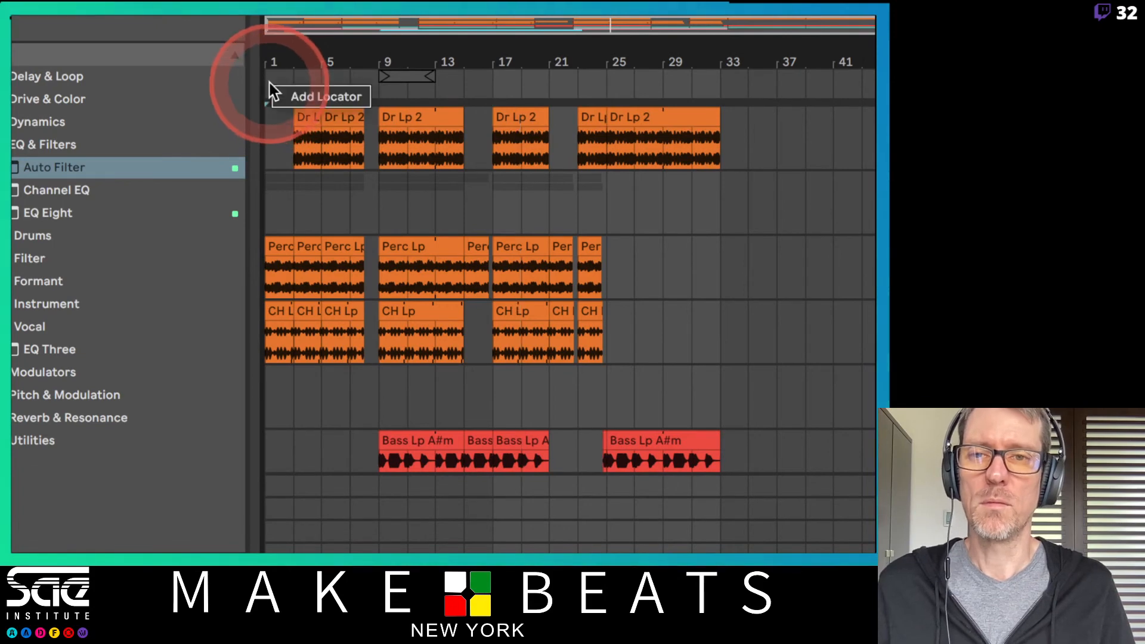
left_click(280, 101)
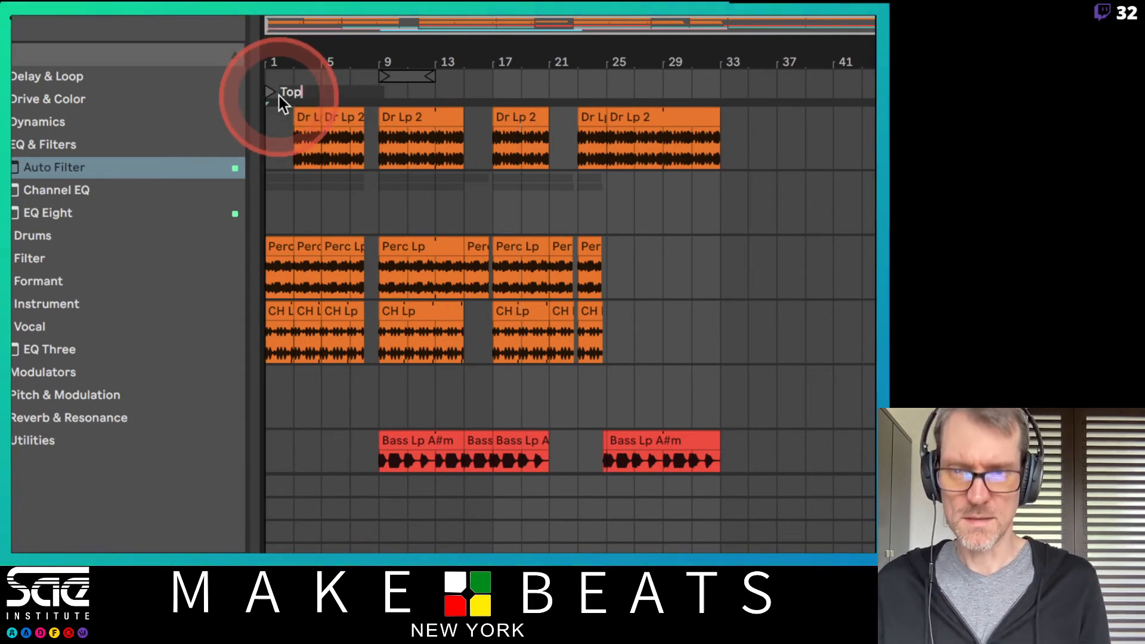
key("Return")
- Add a locator named End at bar 34, one bar after the last clips finish
left_click_drag(728, 73, 626, 90)
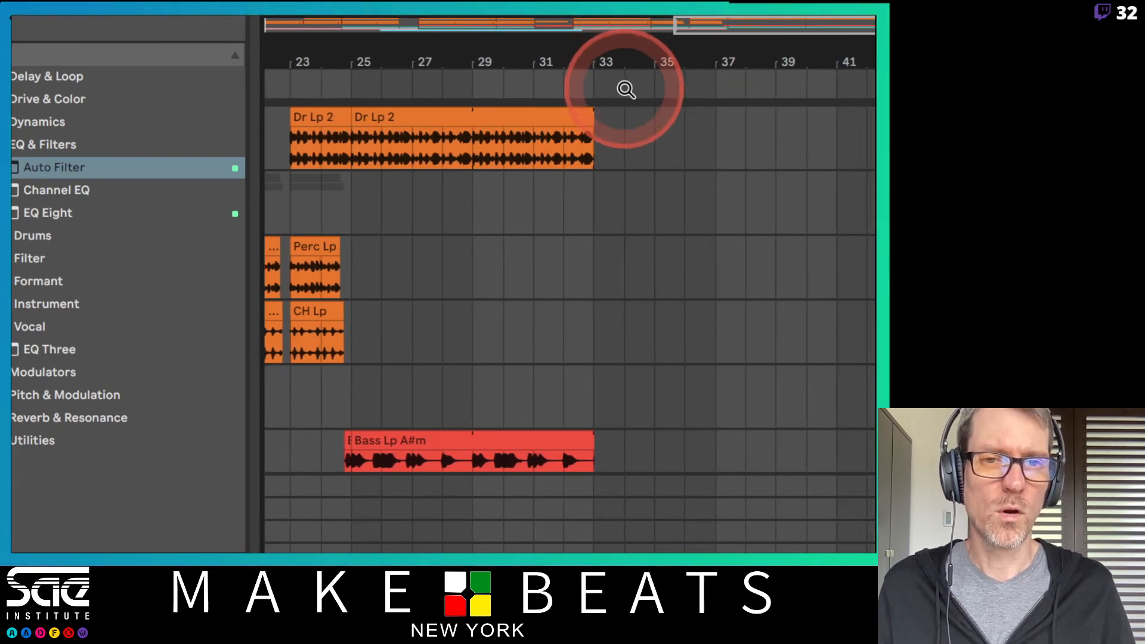
right_click(623, 89)
left_click(654, 143)
type("E")
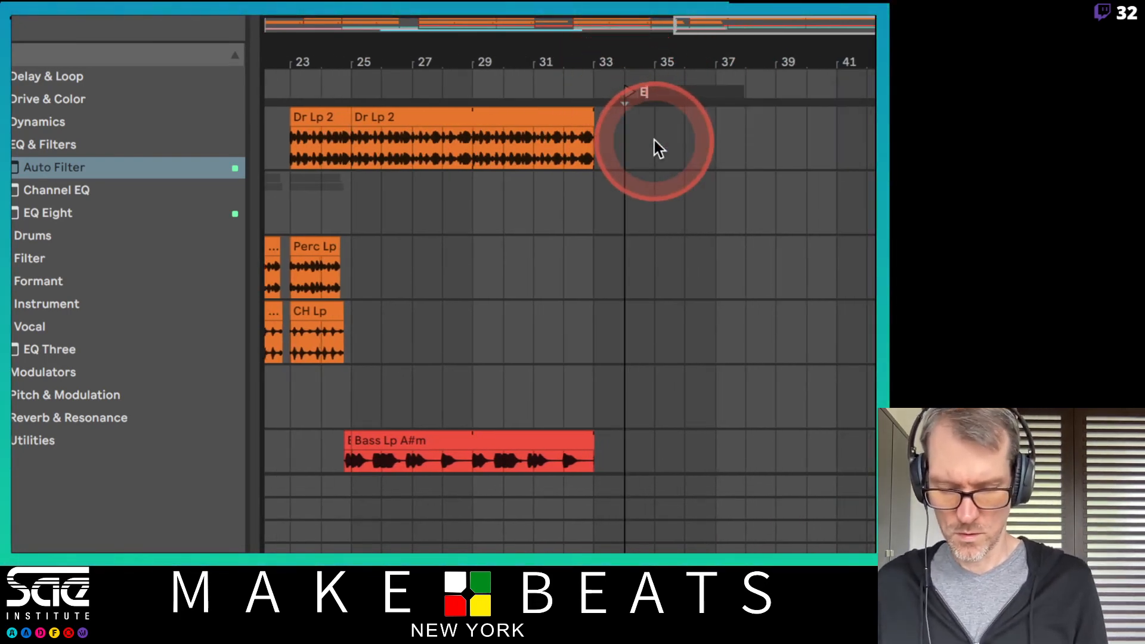
type("nd")
key("Return")
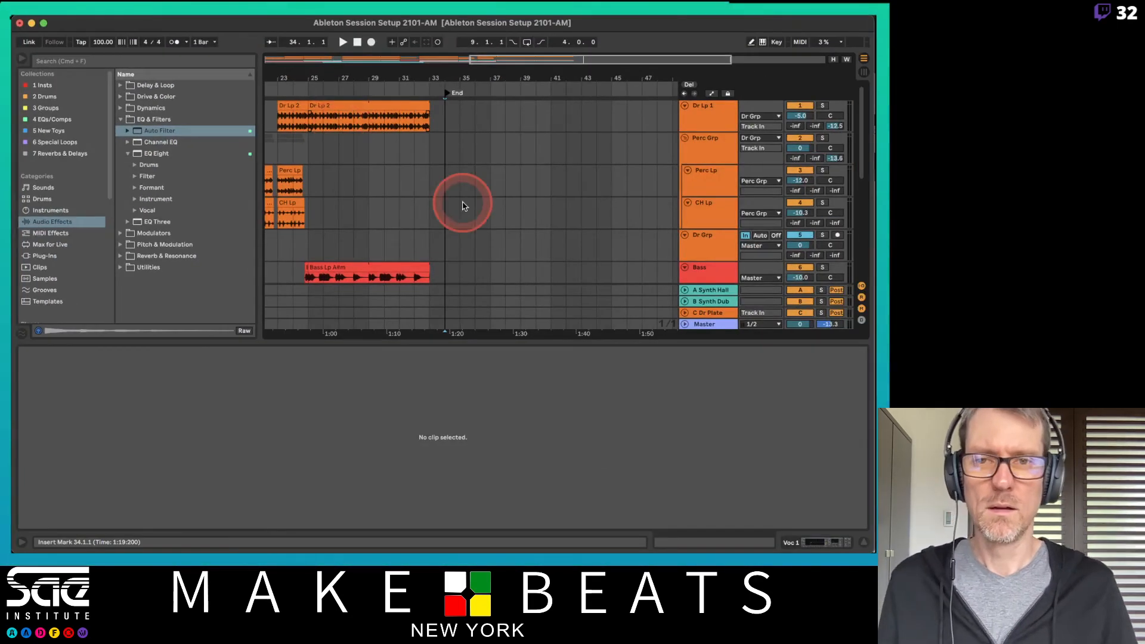
- Hide the browser and the clip detail view, and reduce the height of the Bells track
scroll(462, 202, "left", 10)
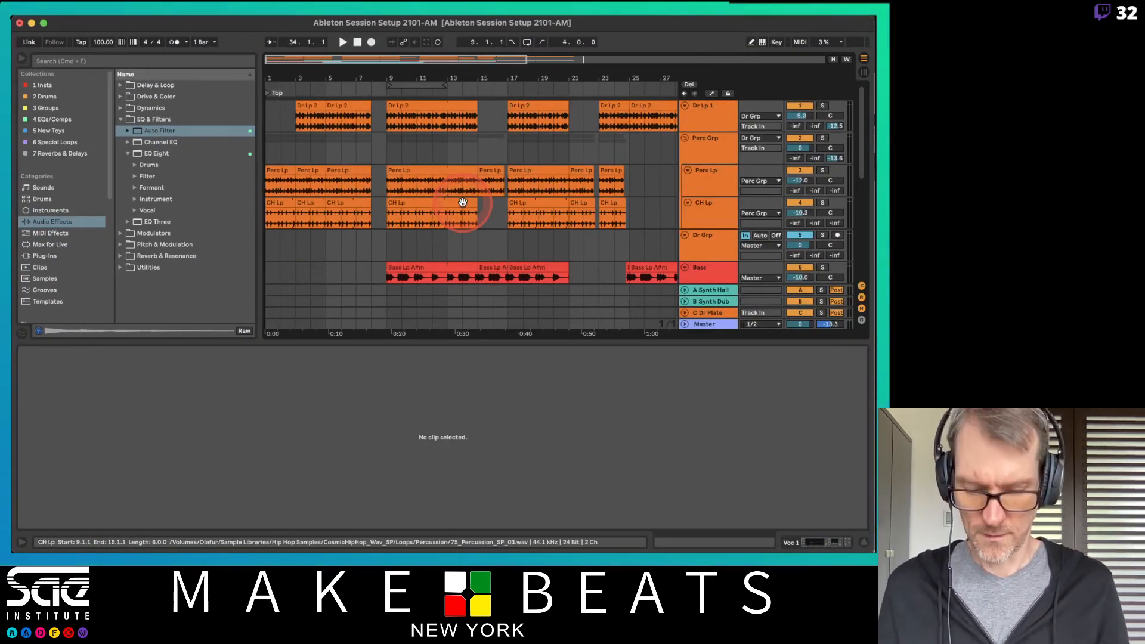
key("super+alt+b")
key("super+alt+l")
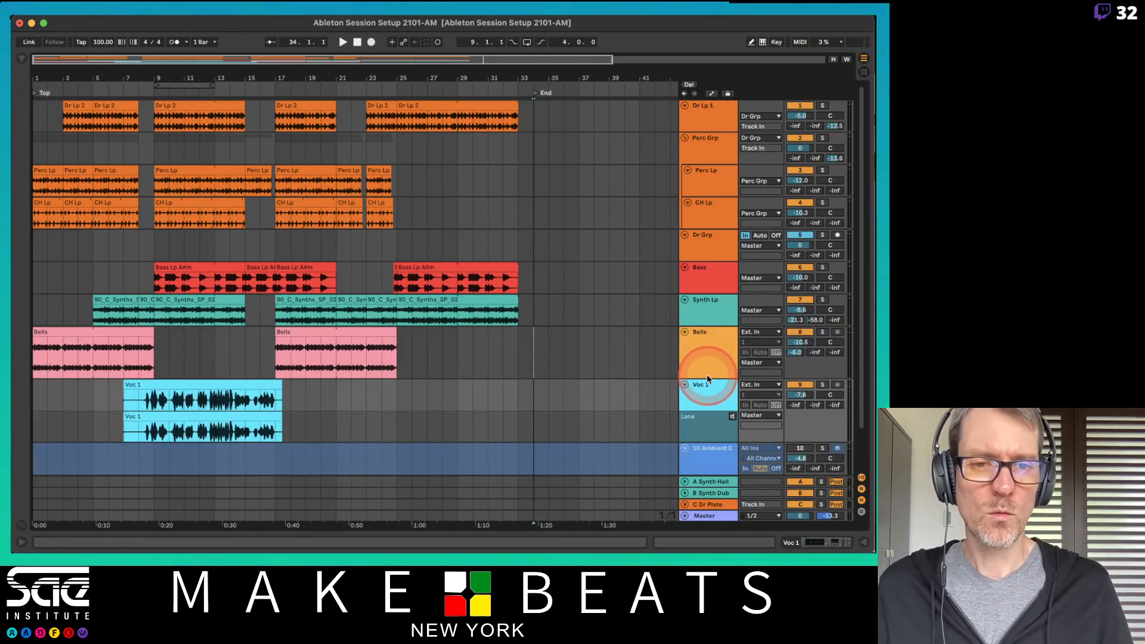
left_click_drag(706, 376, 703, 359)
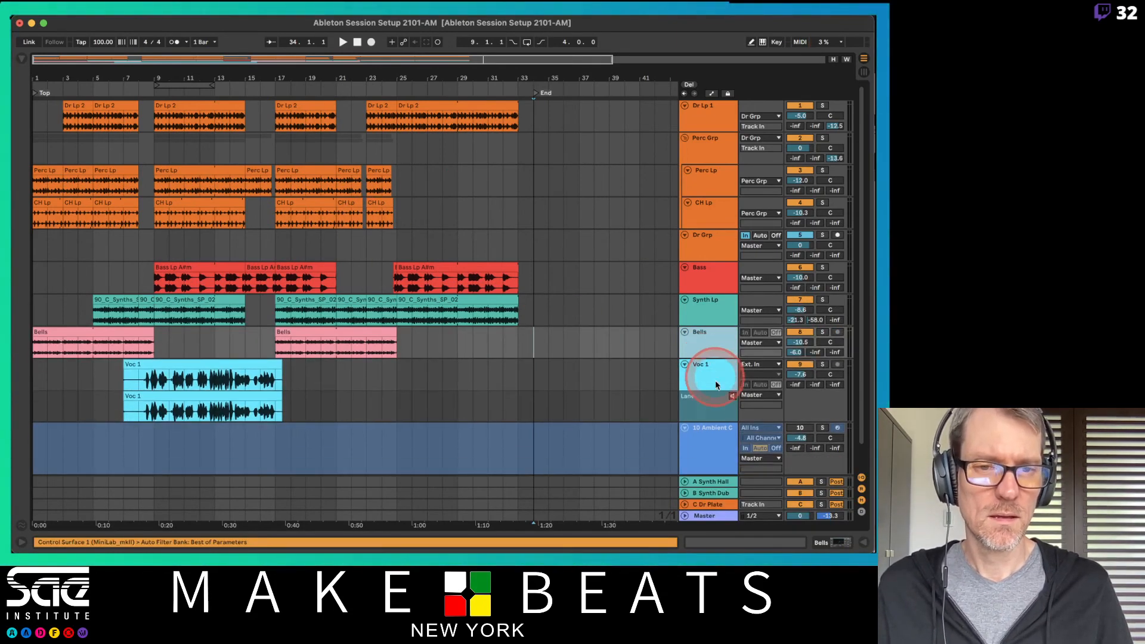
- Hide the take lanes of the Voc 1 track and fold the deactivated Ambient Computer Bell track
left_click(703, 378)
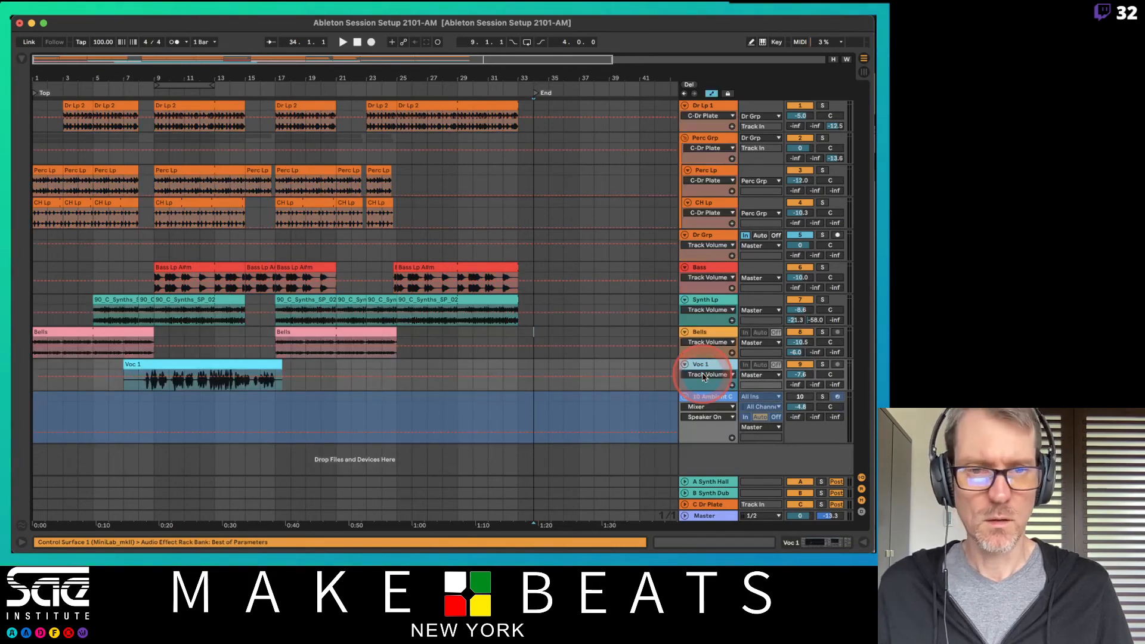
left_click(709, 385)
scroll(710, 386, "down", 2)
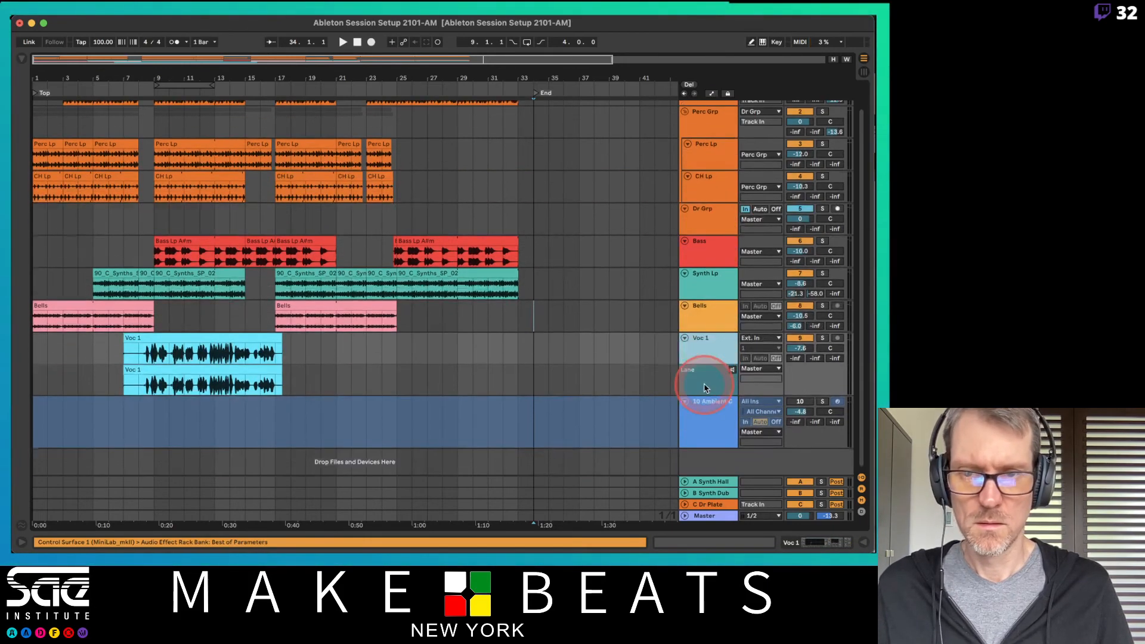
left_click(709, 345)
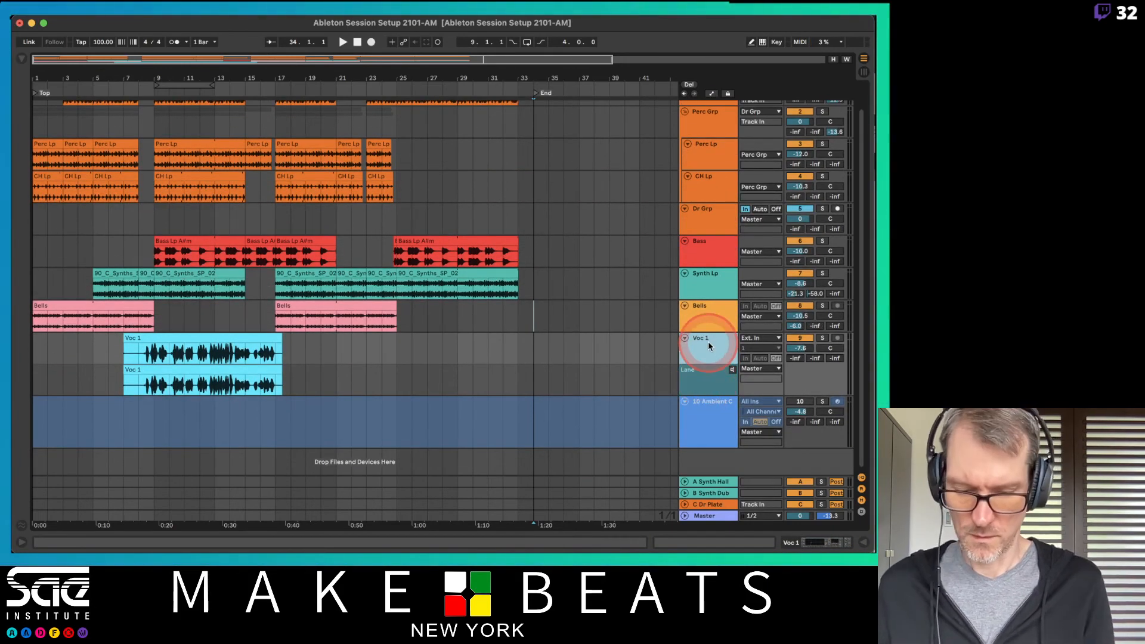
left_click(709, 345)
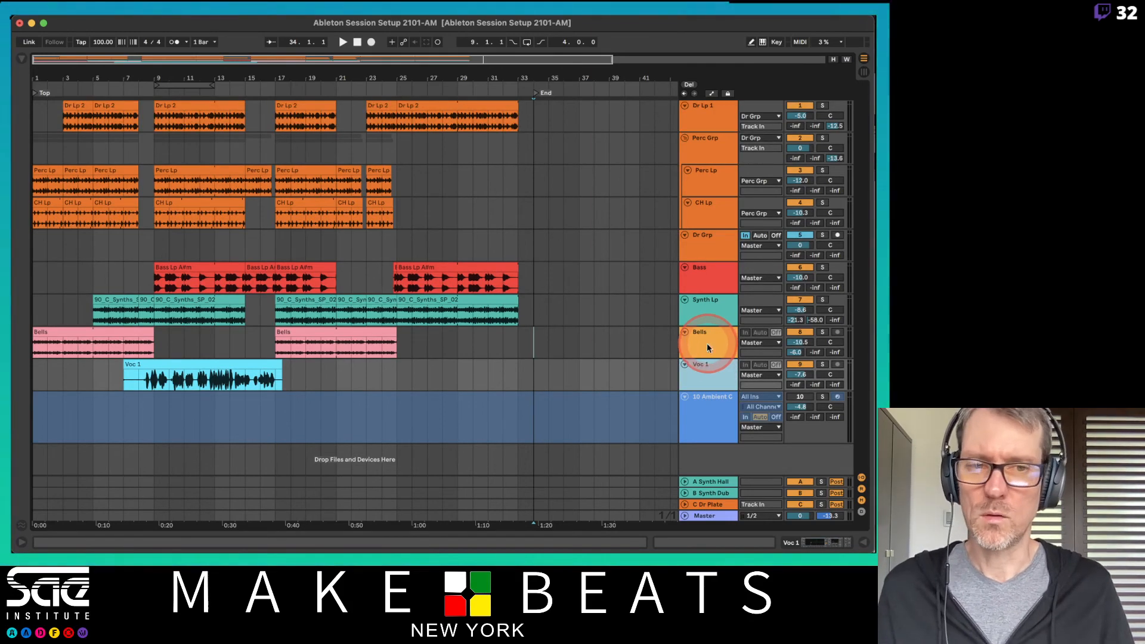
left_click(695, 395)
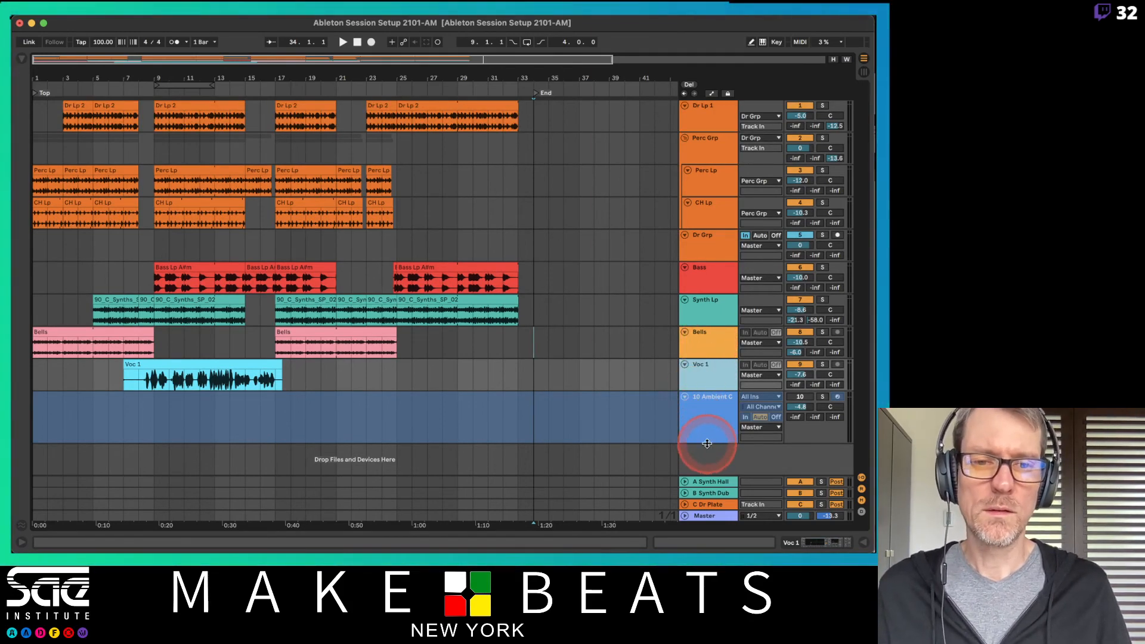
left_click(682, 395)
left_click(685, 398)
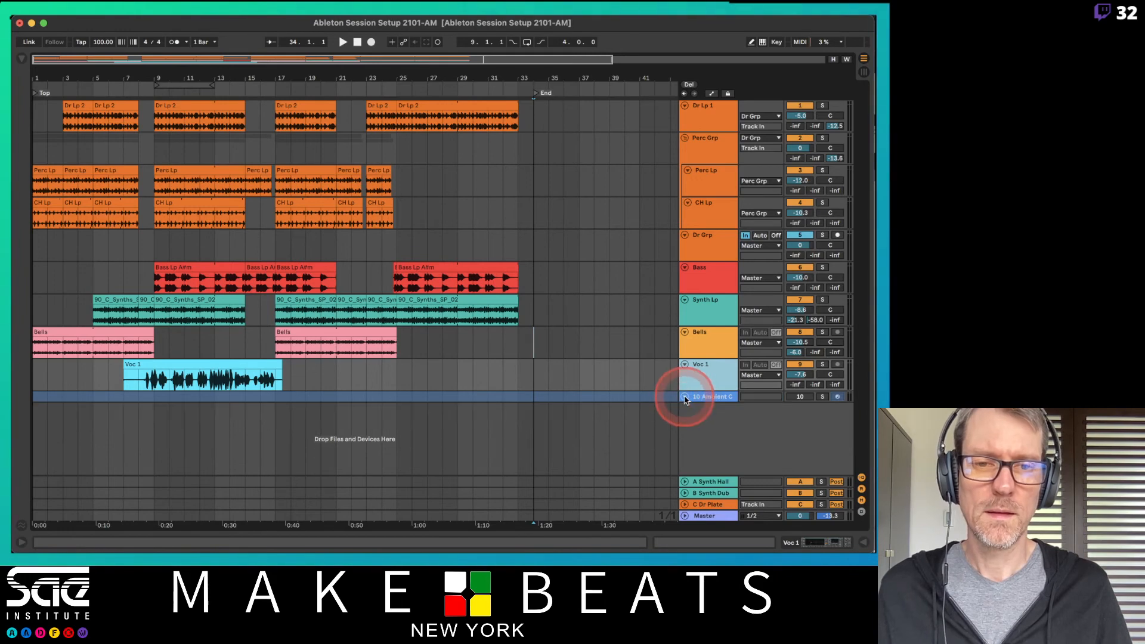
- Add a locator named Voc at bar 8, where the vocal comes in
right_click(148, 91)
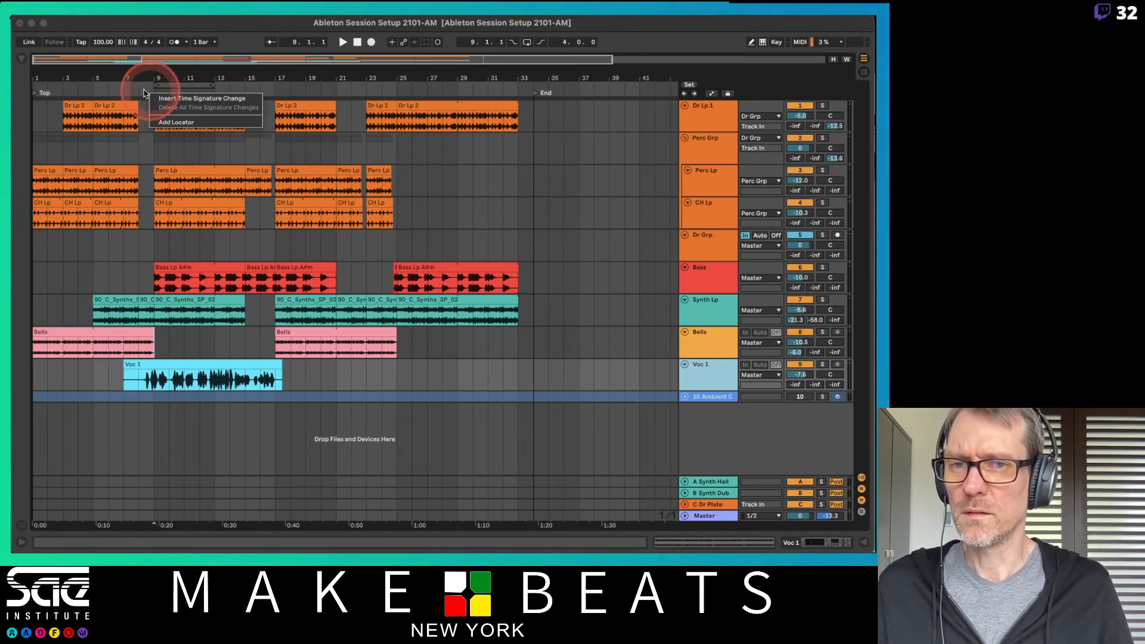
key("Escape")
right_click(139, 89)
left_click(151, 116)
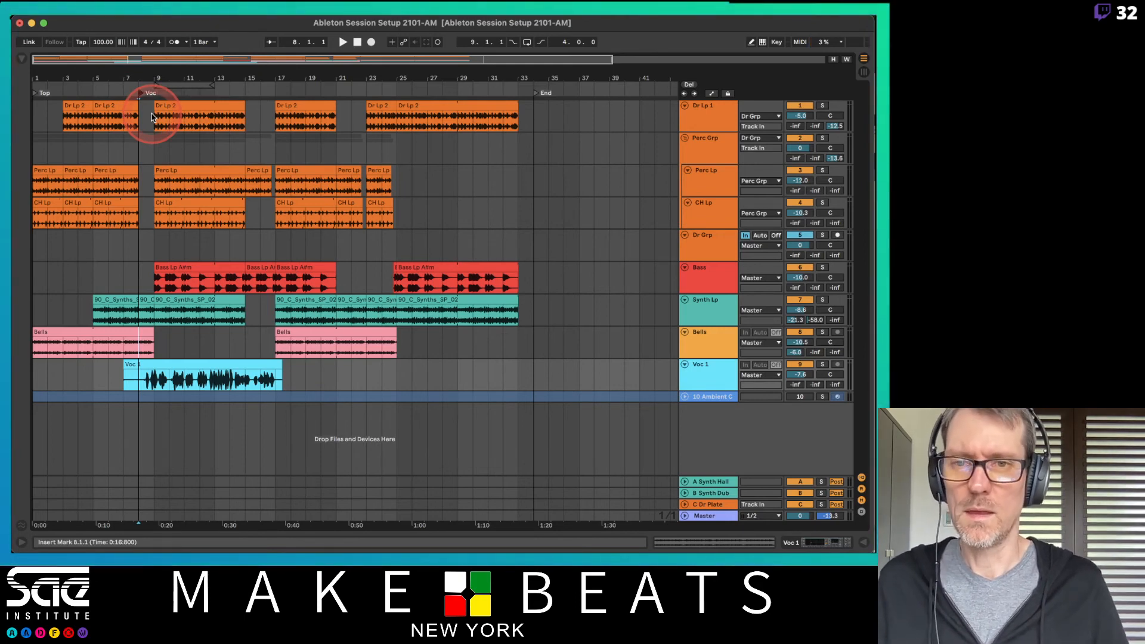
- Add a locator named Bells at bar 17 and another named Outro at bar 25
right_click(275, 92)
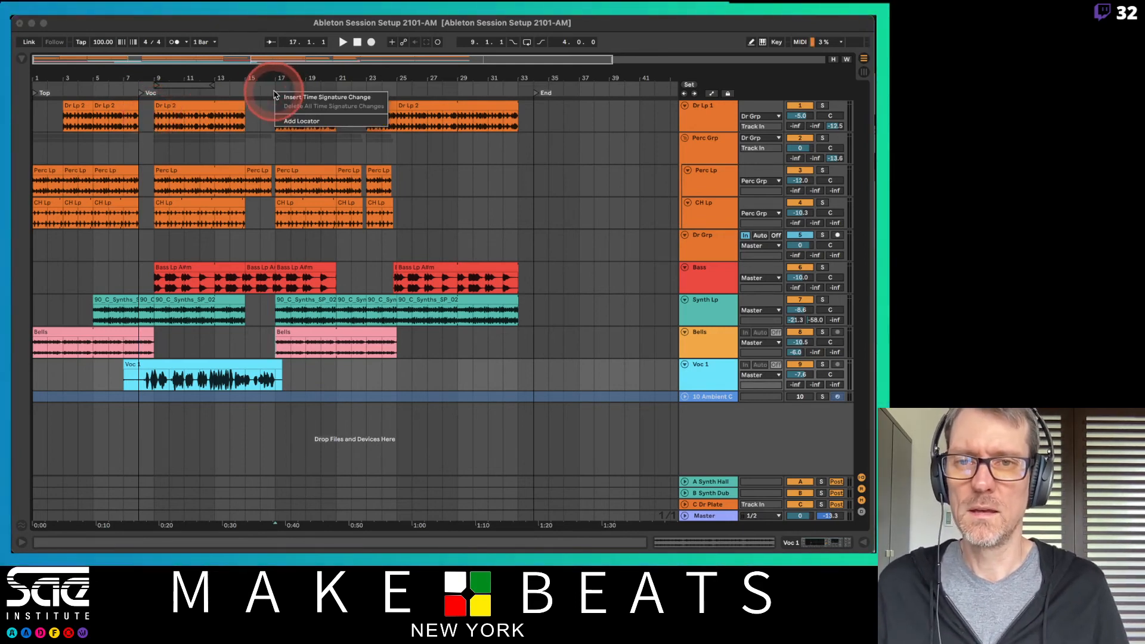
left_click(296, 123)
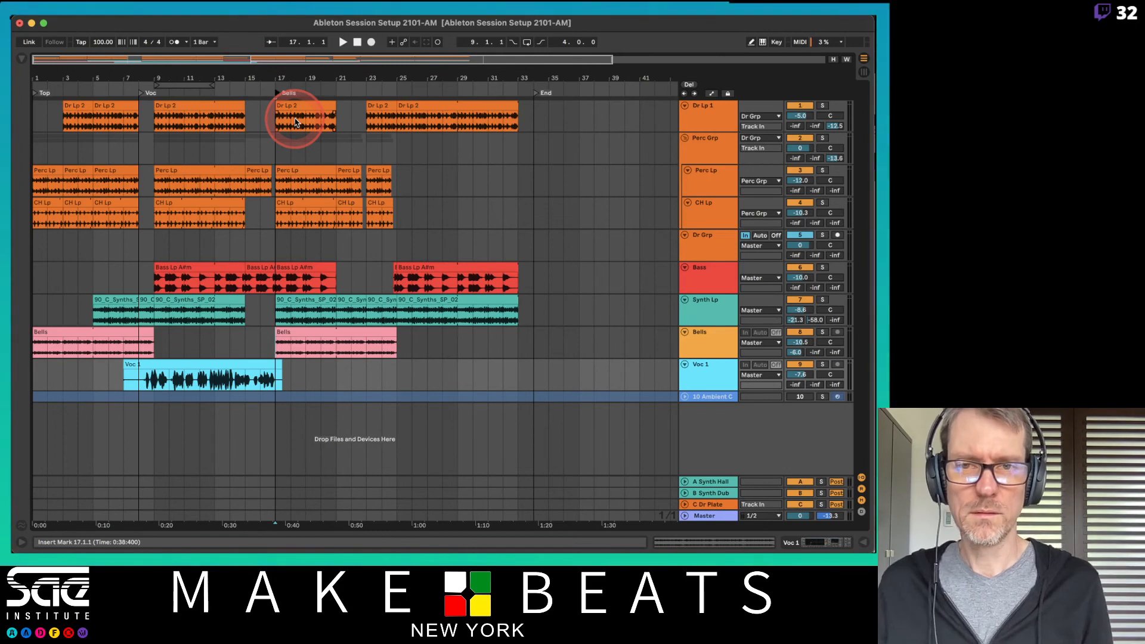
right_click(396, 94)
left_click(410, 124)
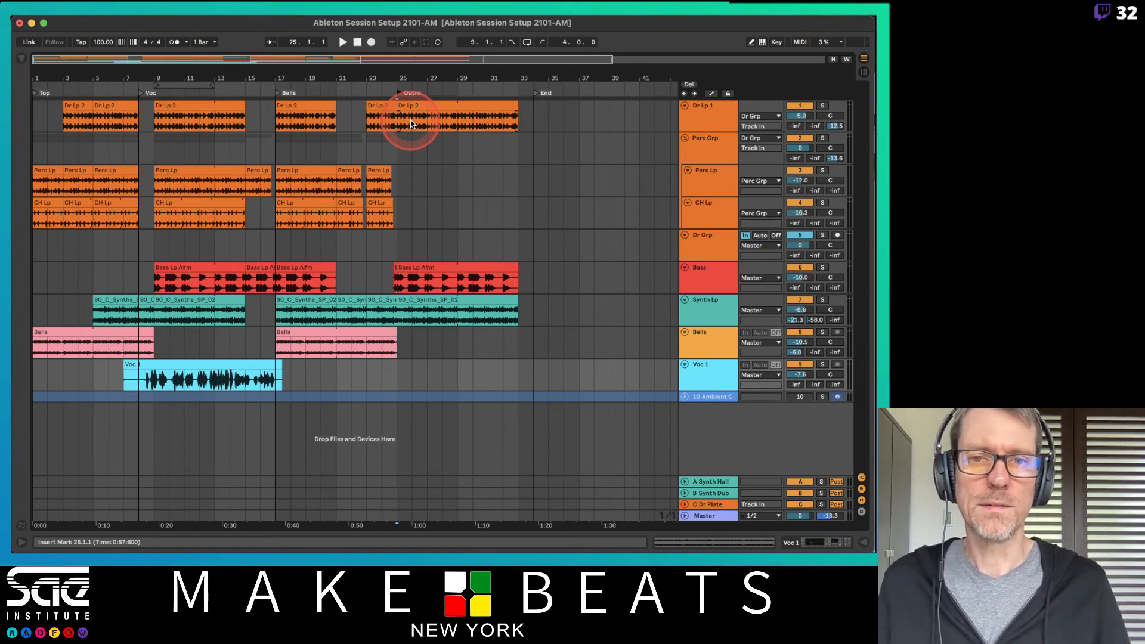
- Delete the four bars of time between bars 29 and 33 from the outro across all tracks
left_click_drag(517, 120, 458, 307)
key("super+shift+BackSpace")
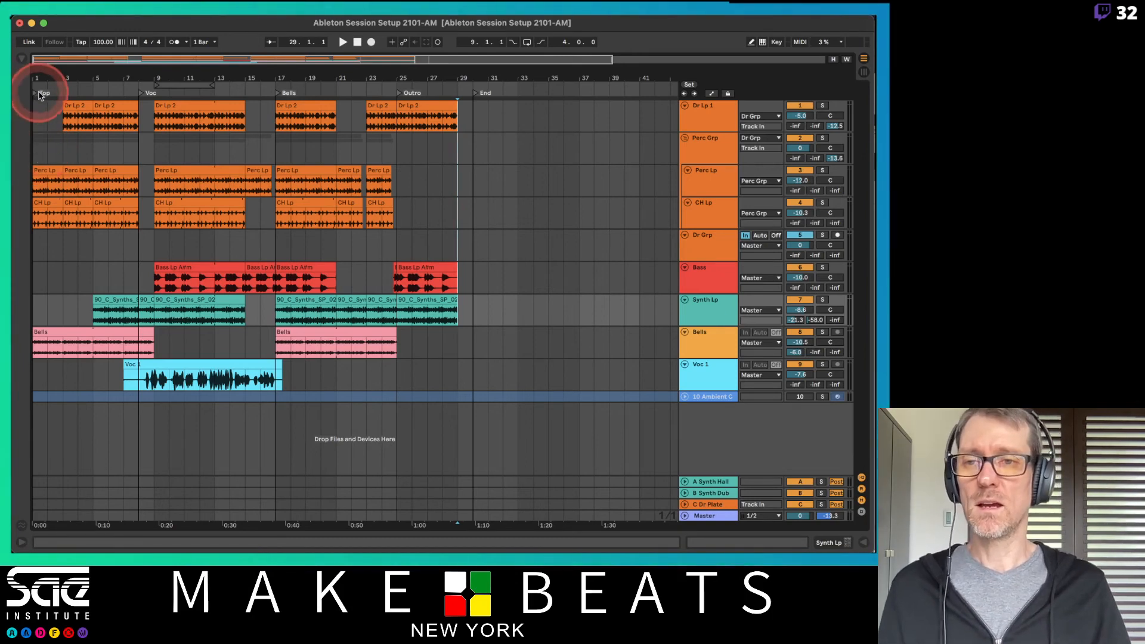
- Loop the arrangement from the Top locator at bar 1 to the End locator at bar 30 and select the whole looped range
left_click_drag(86, 159, 469, 149)
key("super+l")
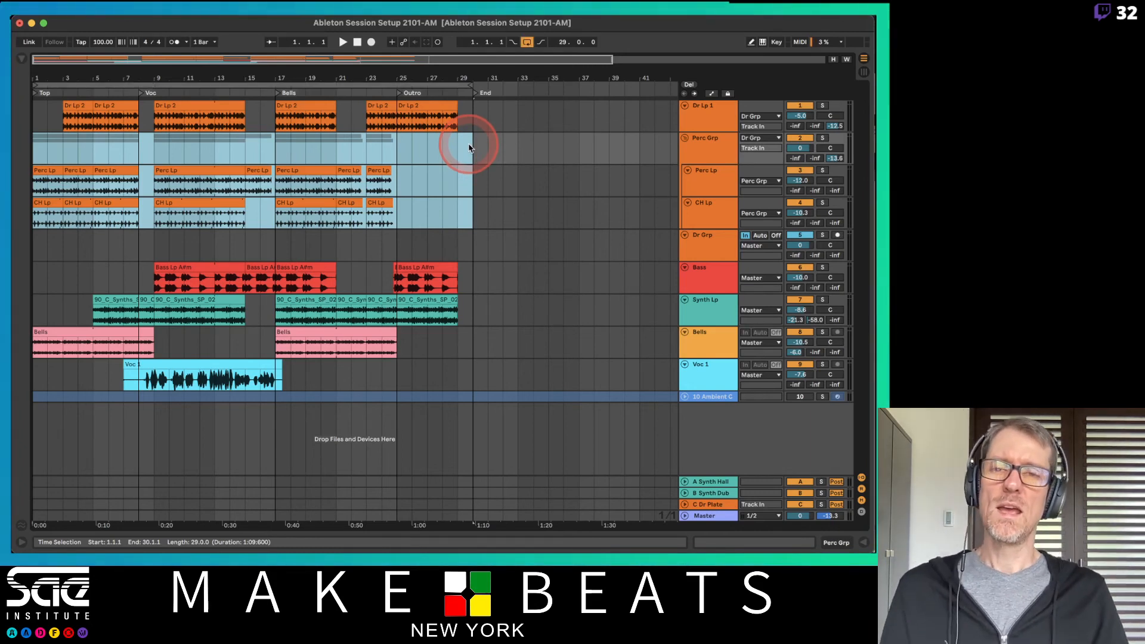
left_click(369, 85)
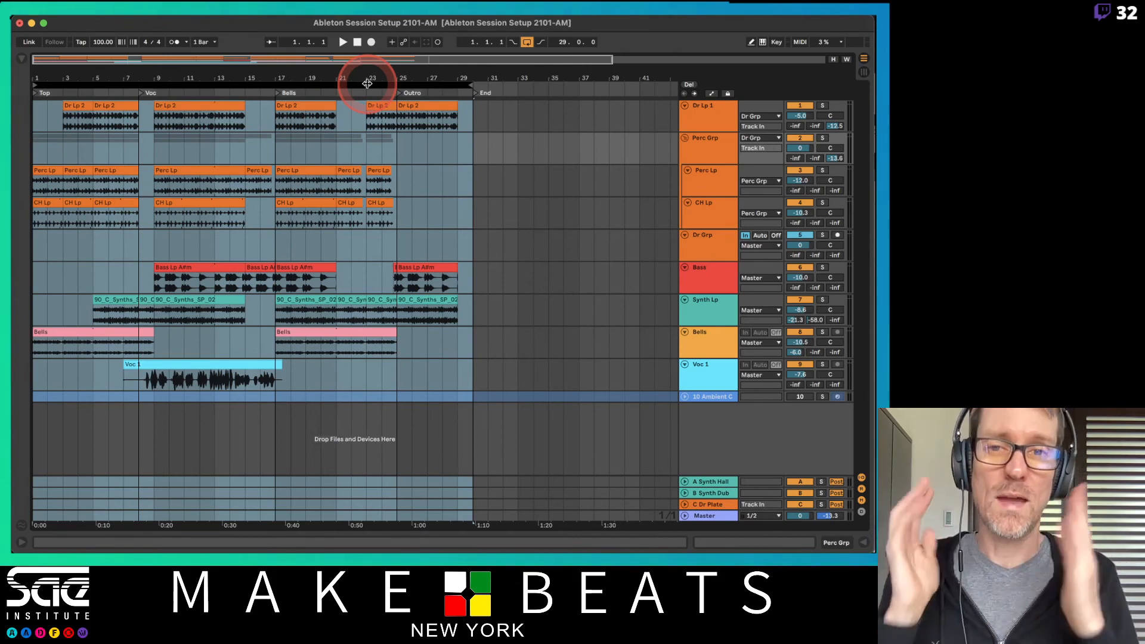
left_click(179, 129)
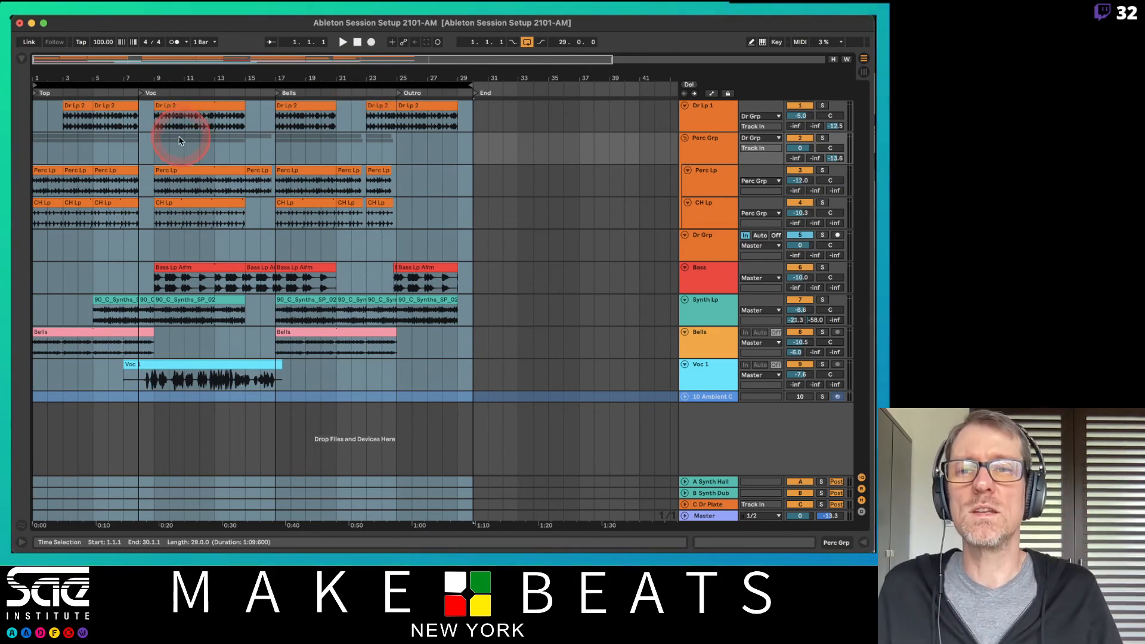
left_click(33, 153)
left_click_drag(33, 155, 452, 93)
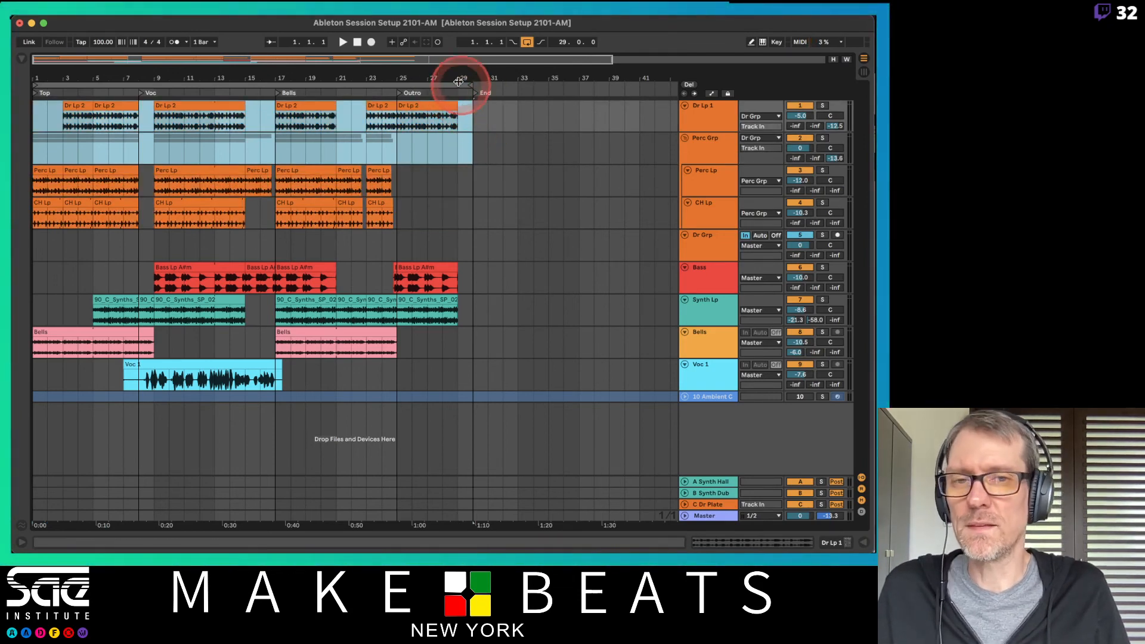
left_click(448, 87)
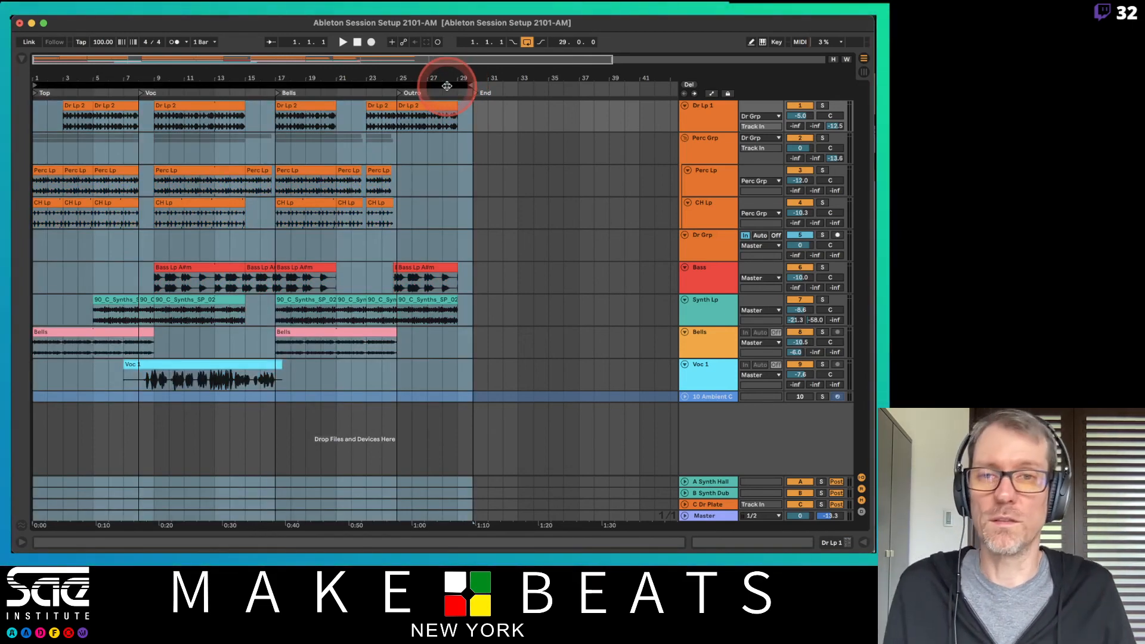
- Check the exporting notes in the PDF, return to Ableton Live and open the Export Audio/Video settings
key("super+Tab")
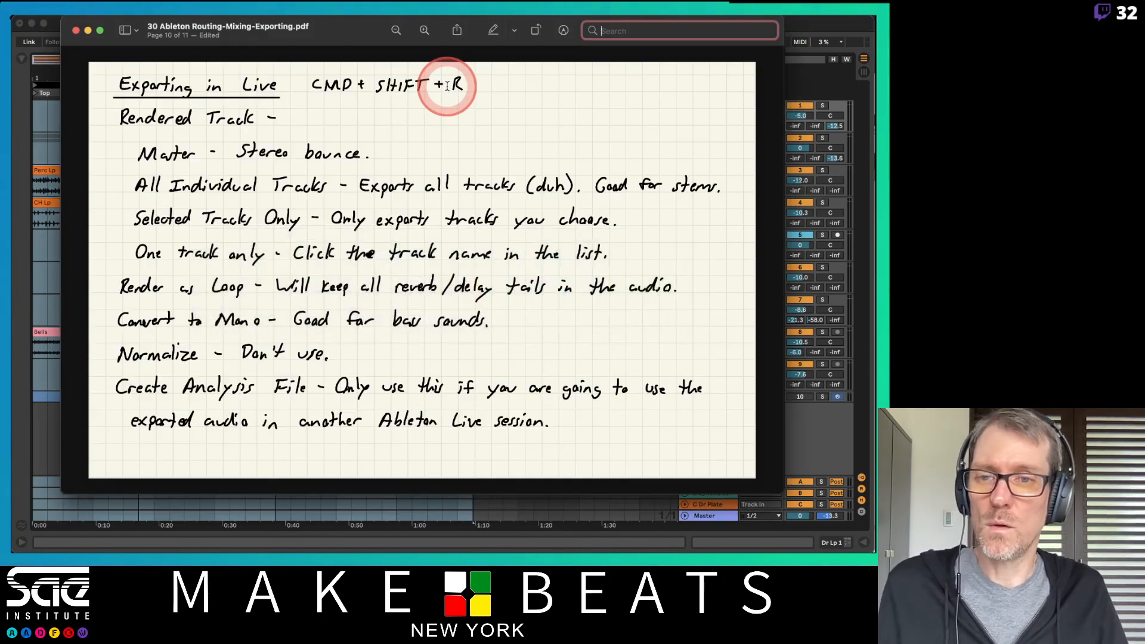
key("super+Tab")
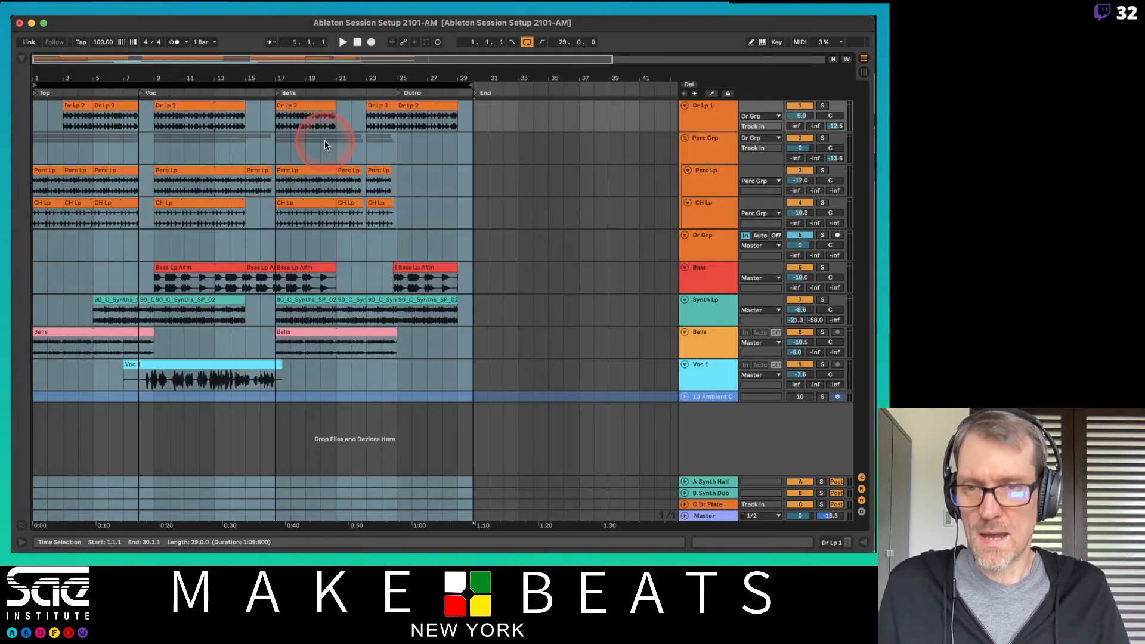
key("super+shift+r")
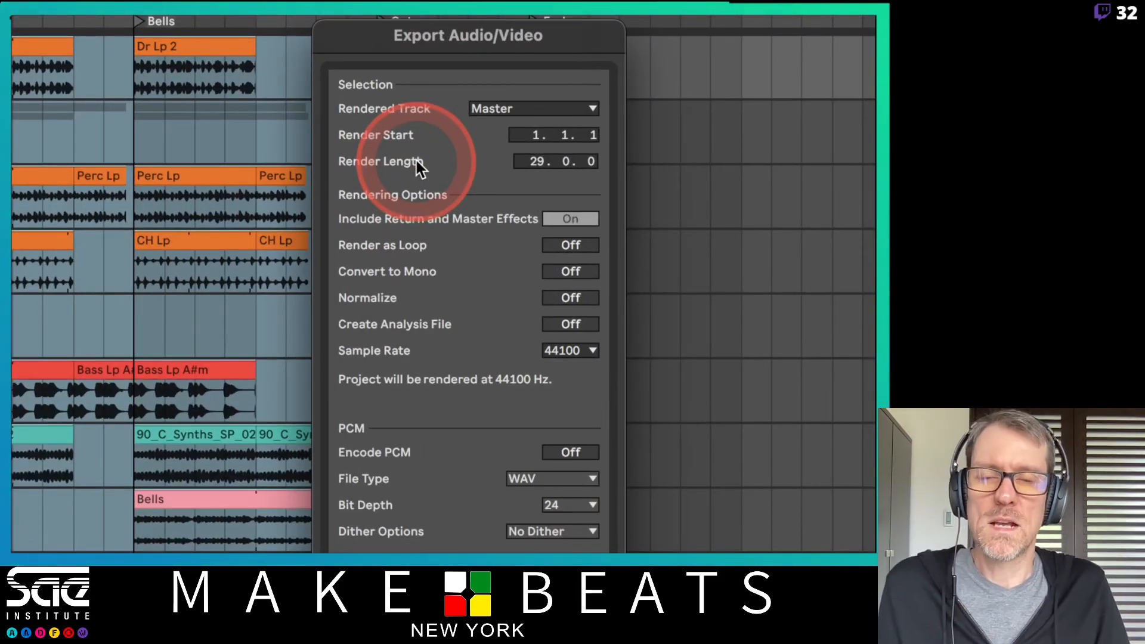
- Review the rendered track choices, try All Individual Tracks and set the rendered track back to Master
left_click(546, 107)
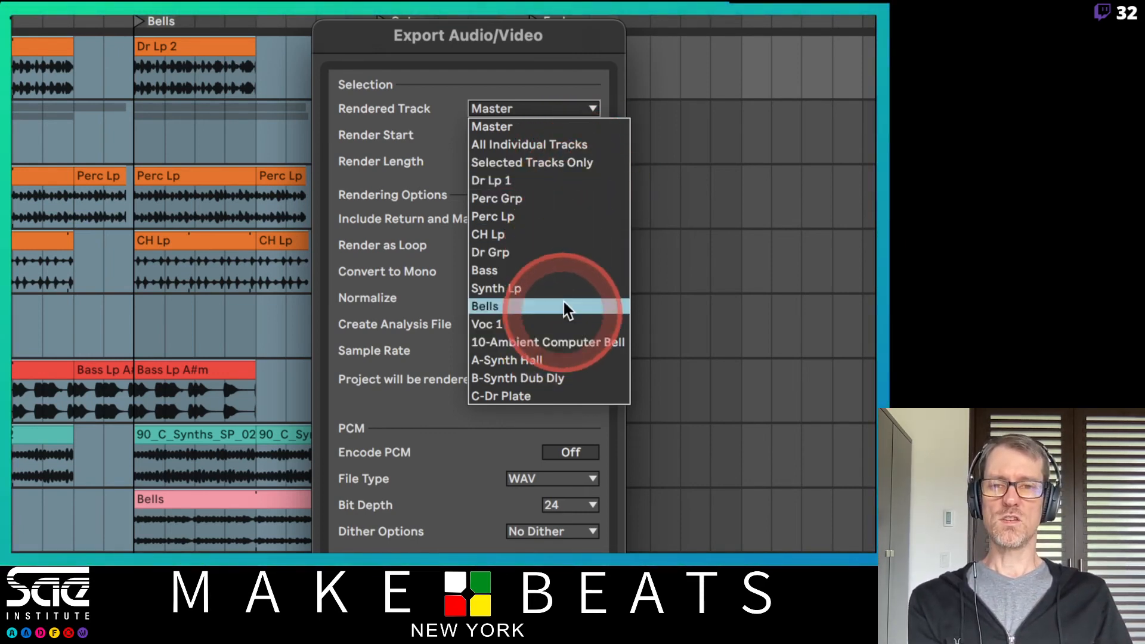
left_click(451, 410)
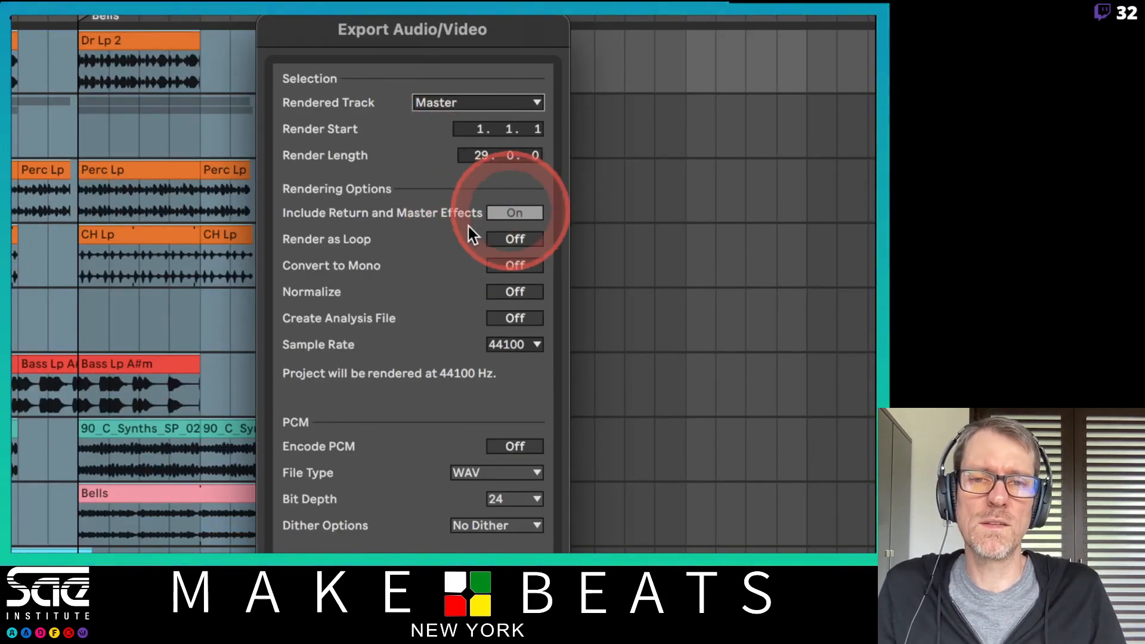
left_click(488, 106)
left_click(482, 140)
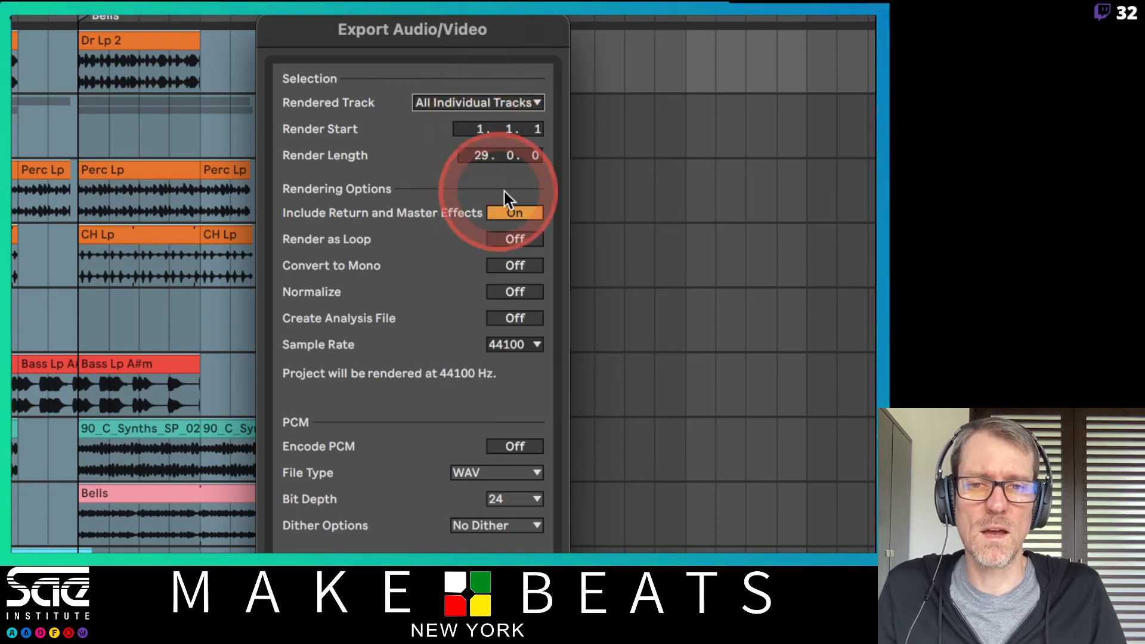
left_click(499, 103)
left_click(490, 119)
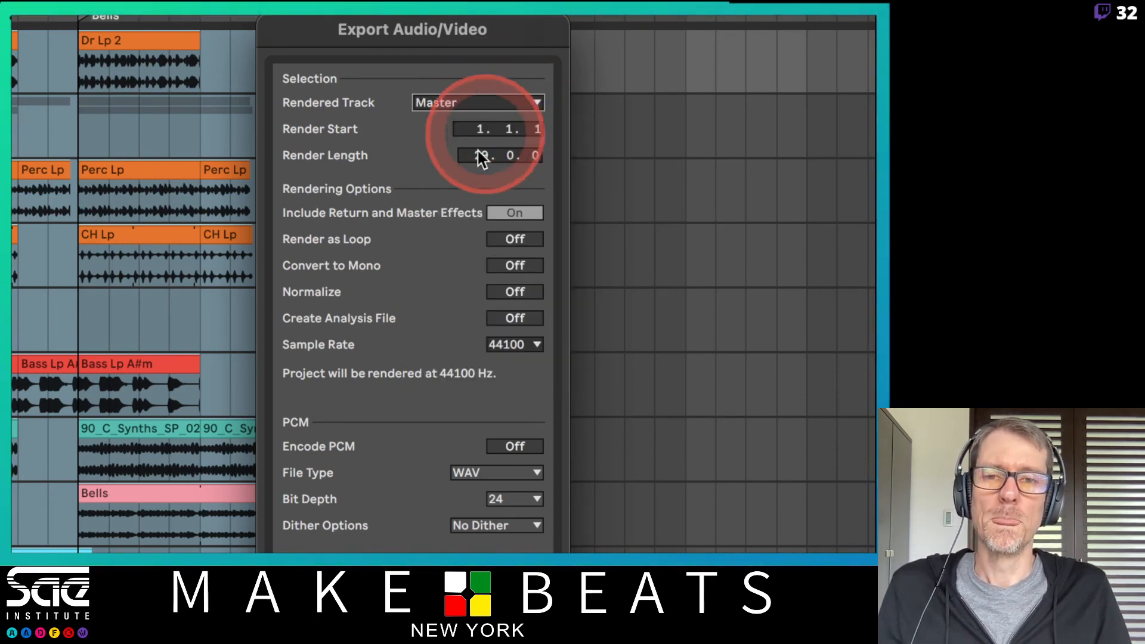
- Try Render as Loop and Convert to Mono, switch both off again, and view the available sample rates
left_click(501, 239)
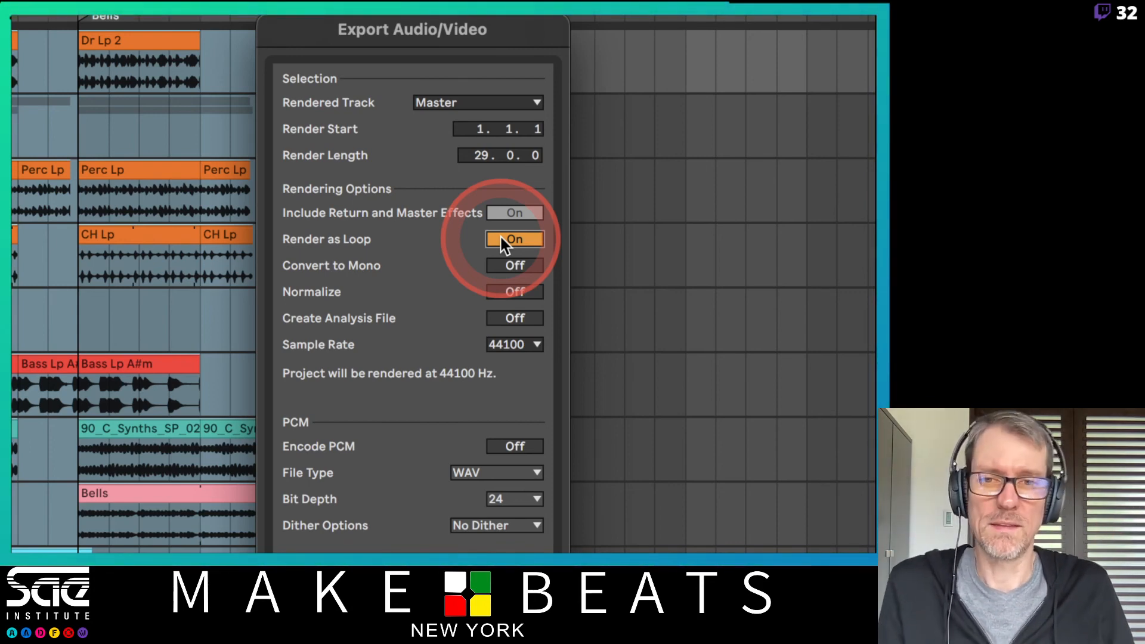
left_click(501, 237)
left_click(501, 267)
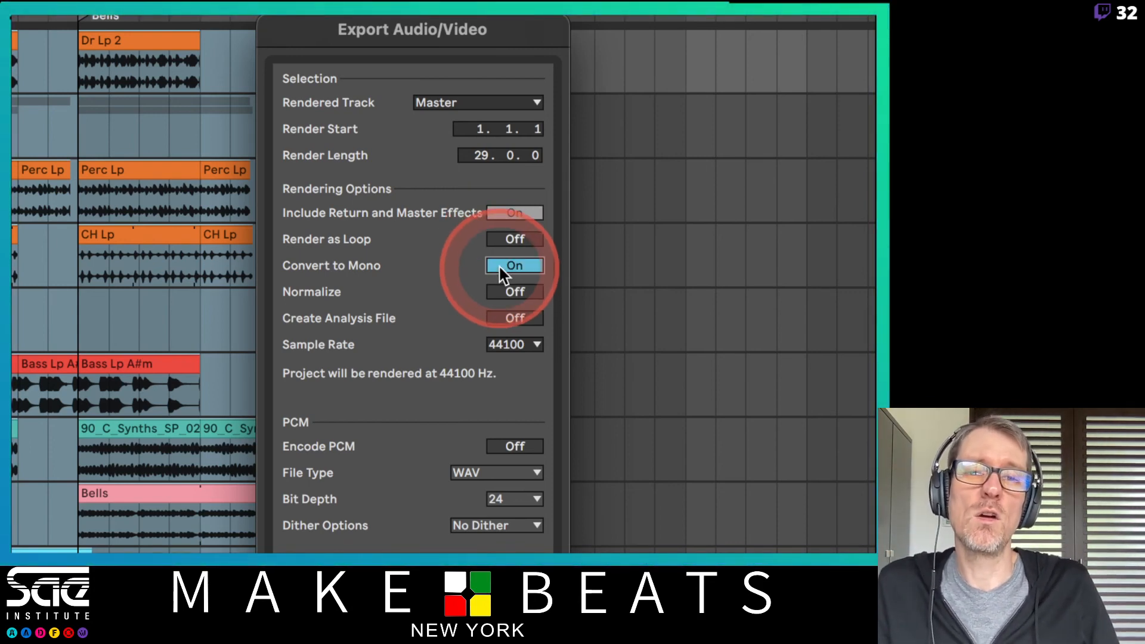
left_click(500, 267)
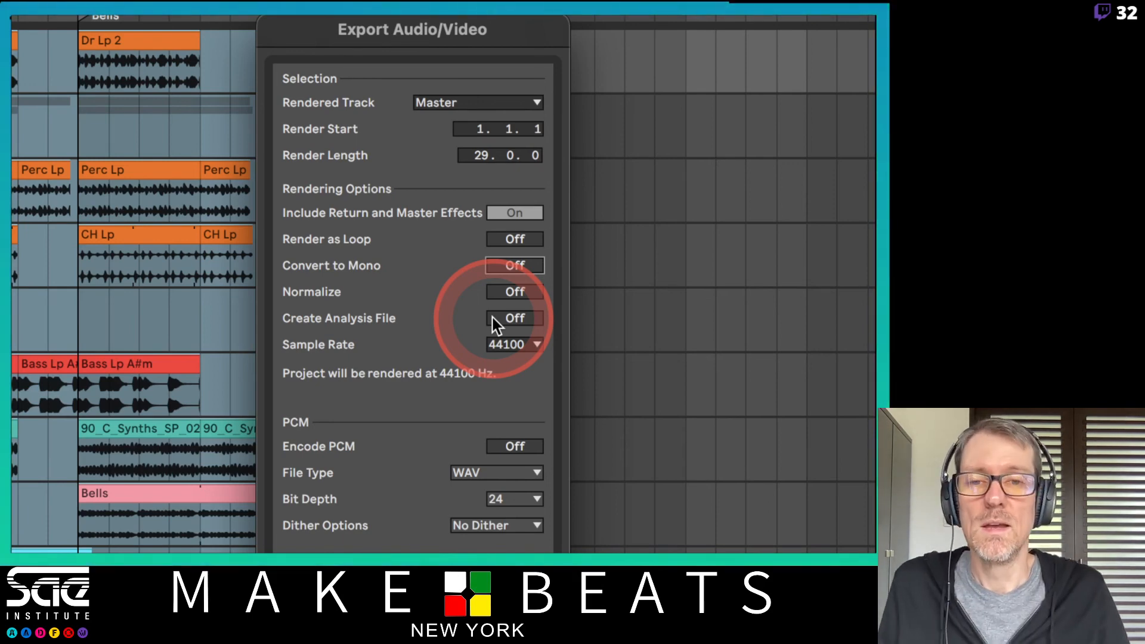
left_click(533, 343)
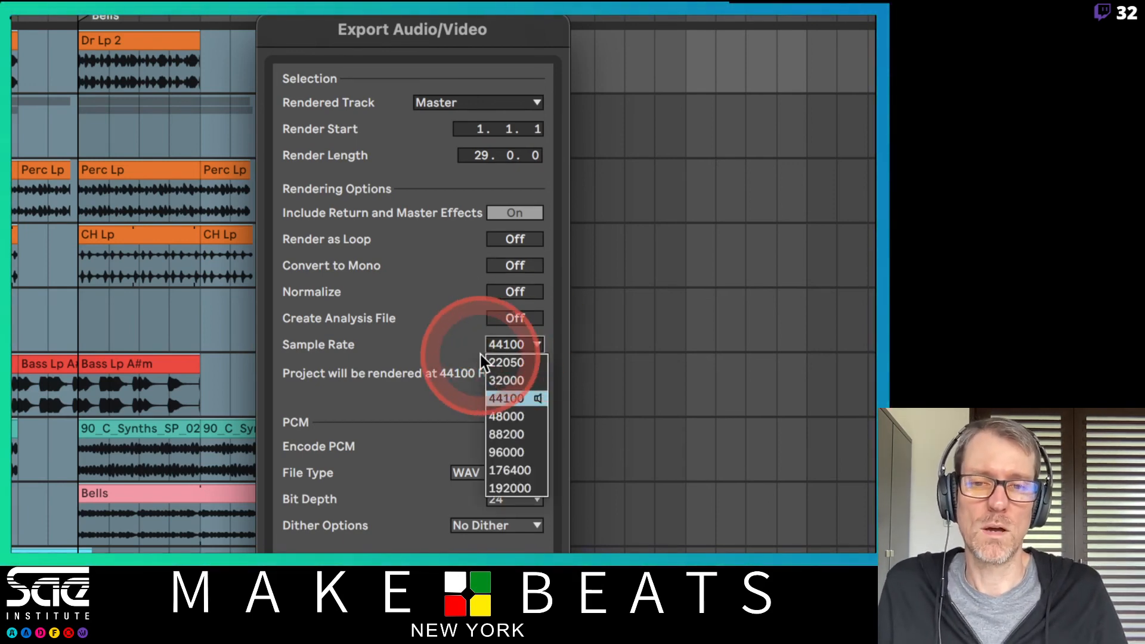
left_click(449, 356)
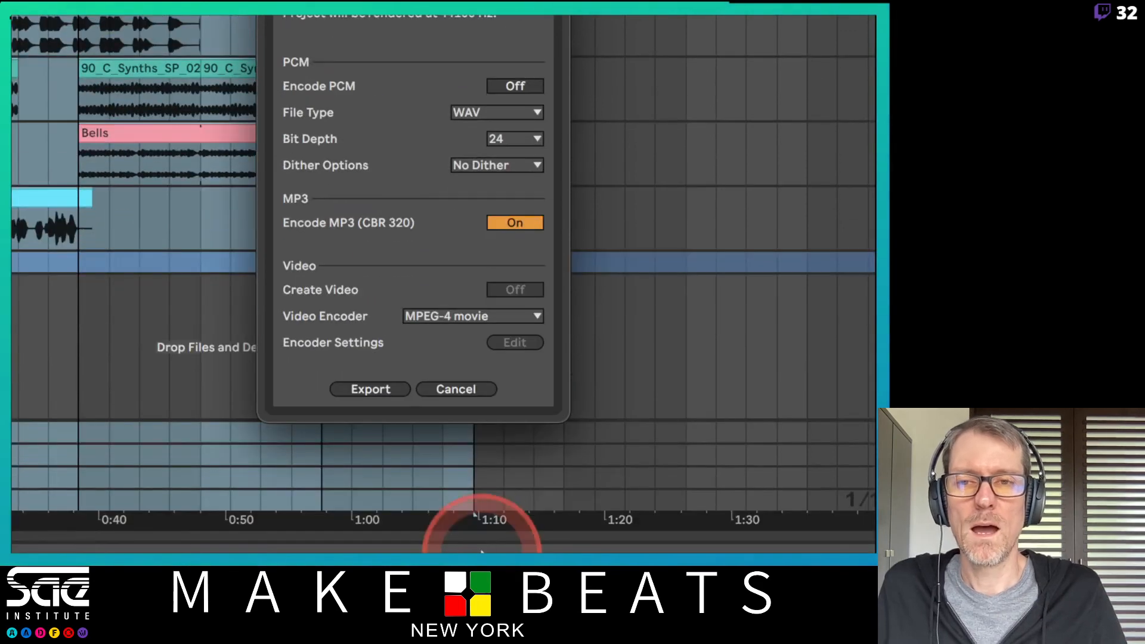
- Enable PCM encoding for the export, keeping WAV as file type, a bit depth of 24 and No Dither
left_click(515, 83)
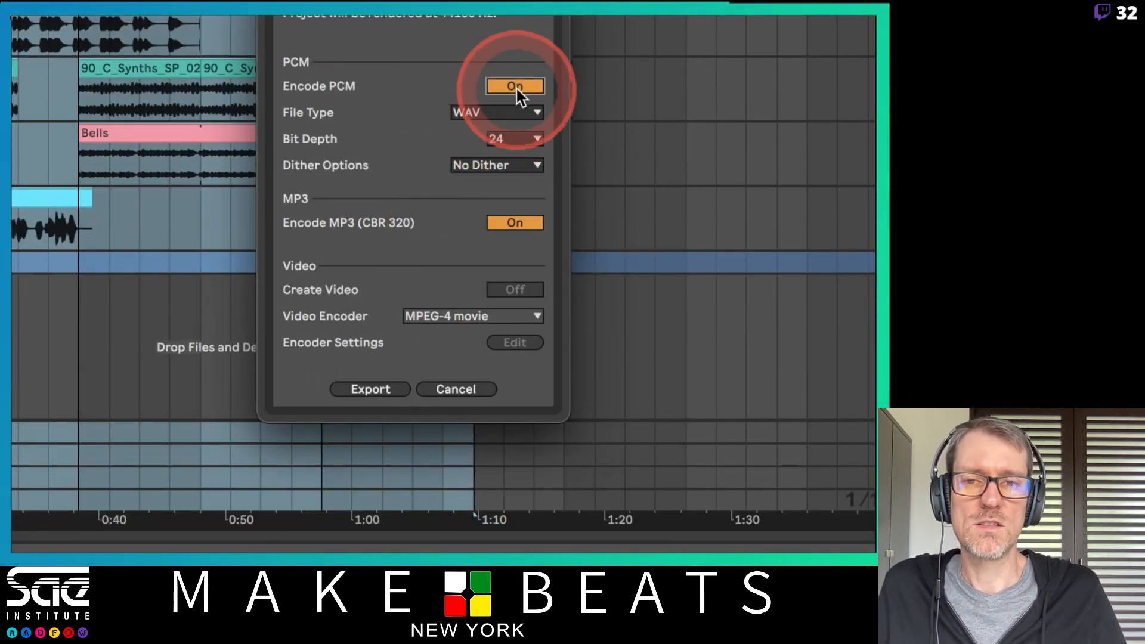
left_click(511, 113)
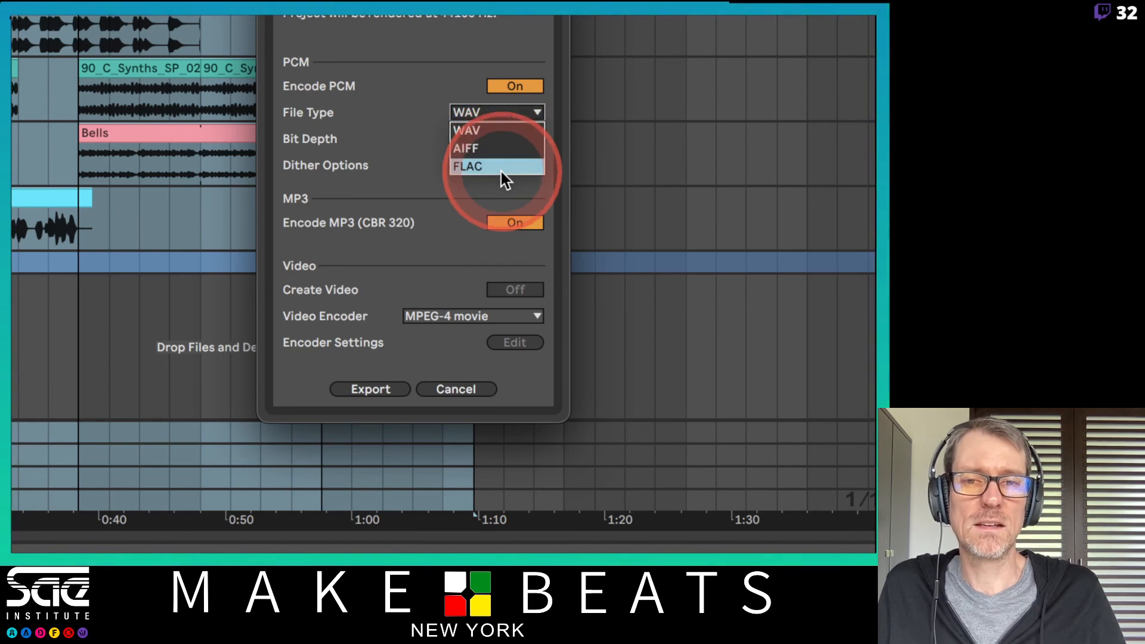
left_click(410, 113)
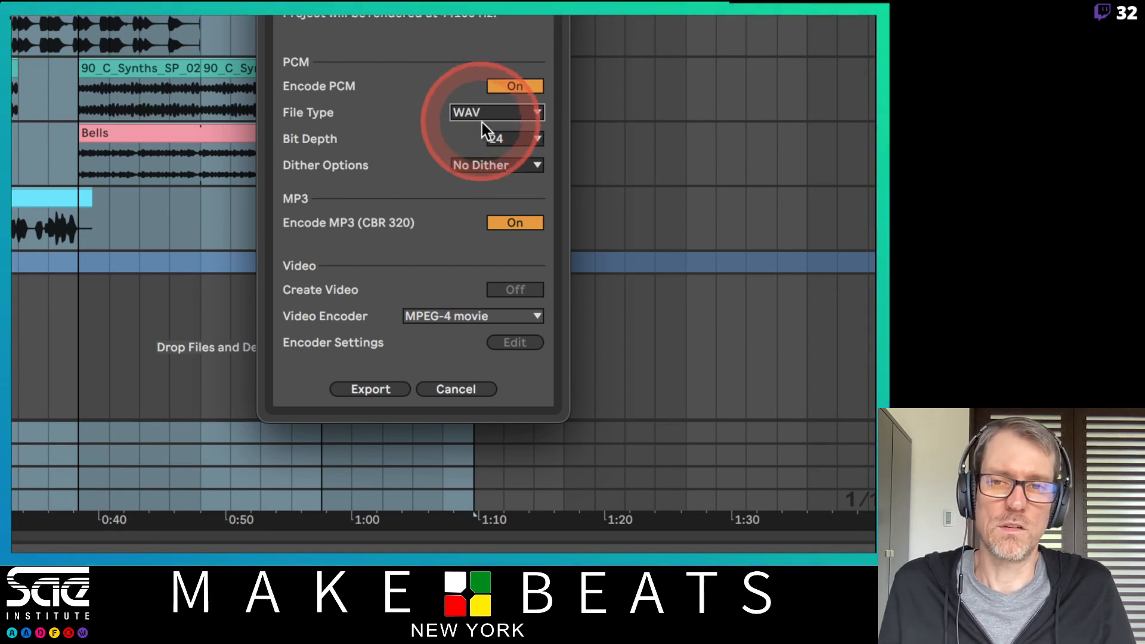
left_click(514, 141)
left_click(515, 173)
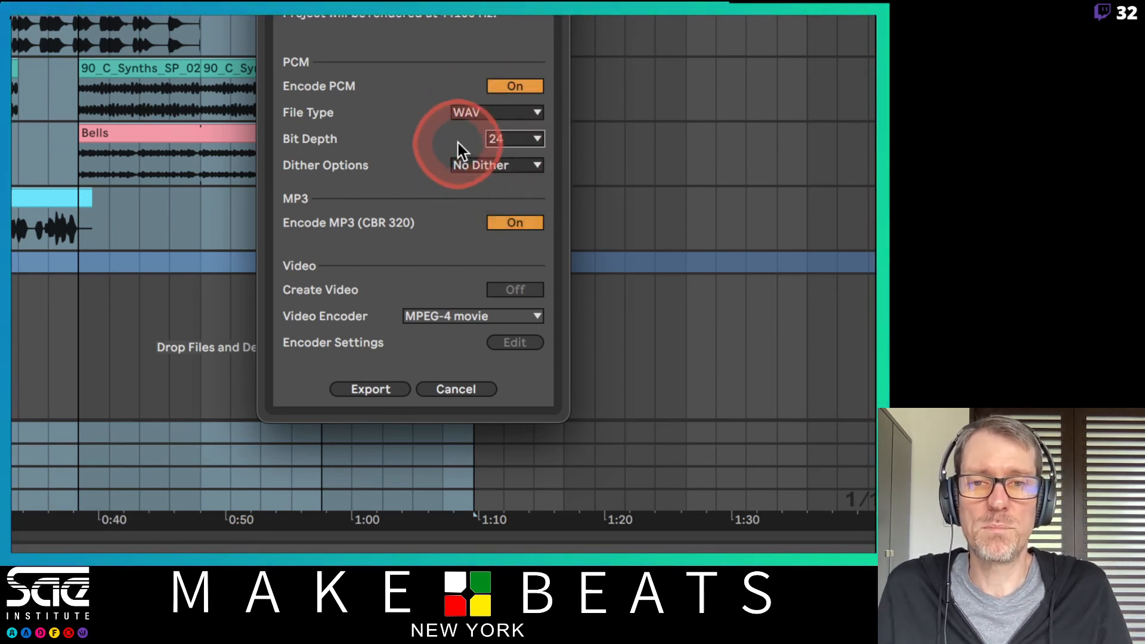
left_click(485, 172)
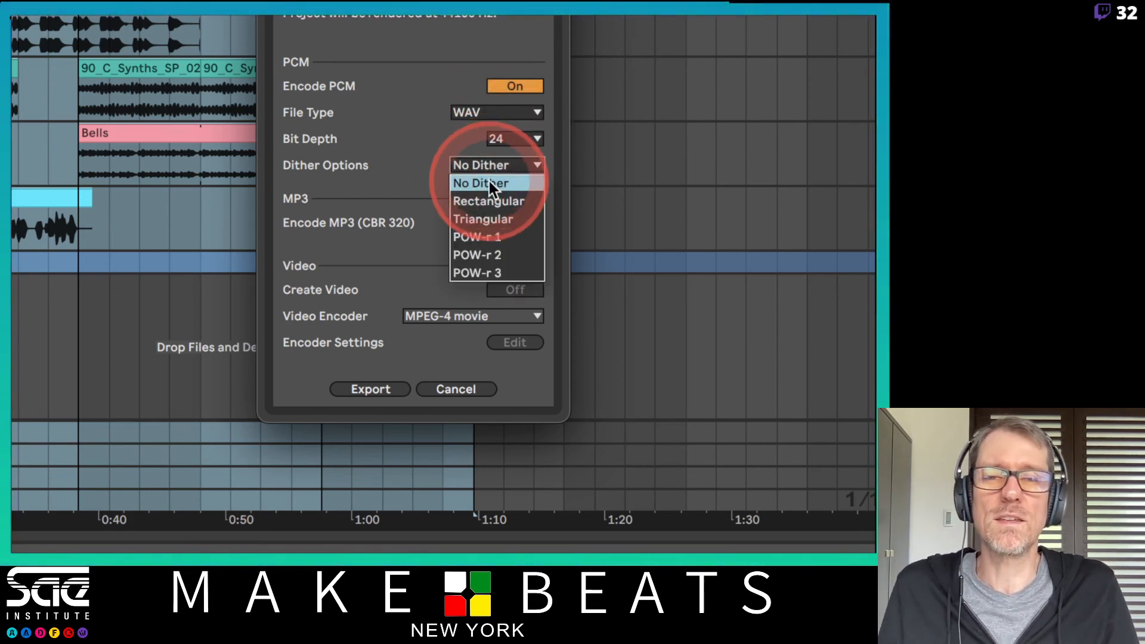
left_click(489, 181)
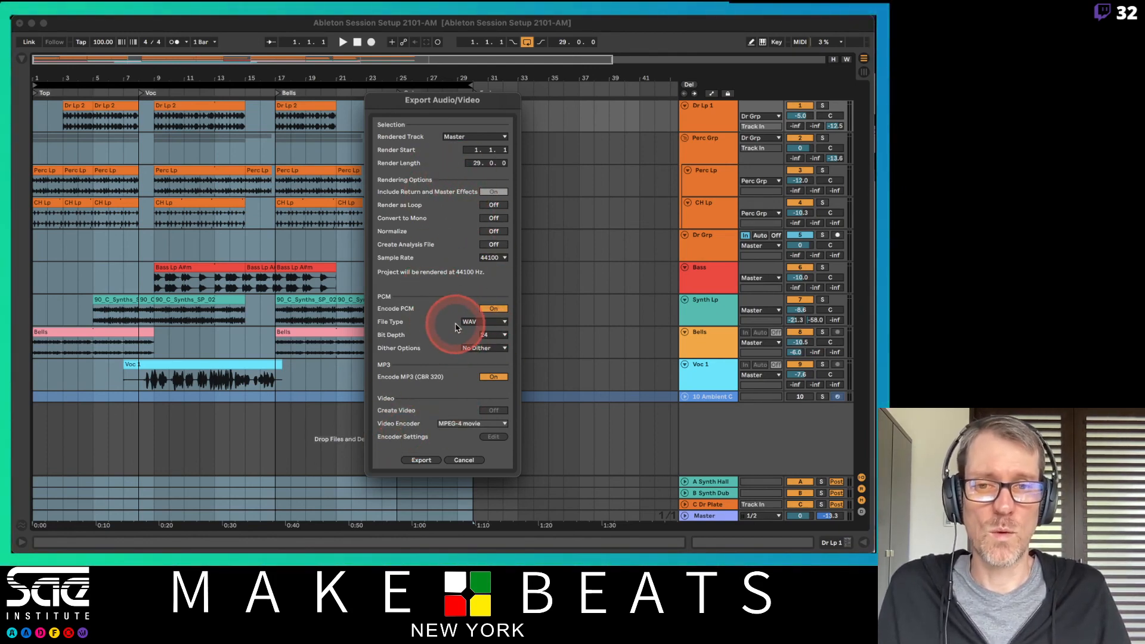
- Start the export and choose the Ableton Session Setup 2101-AM Project folder, inside Teaching's Ableton Teaching Projects, as the save location
left_click(421, 460)
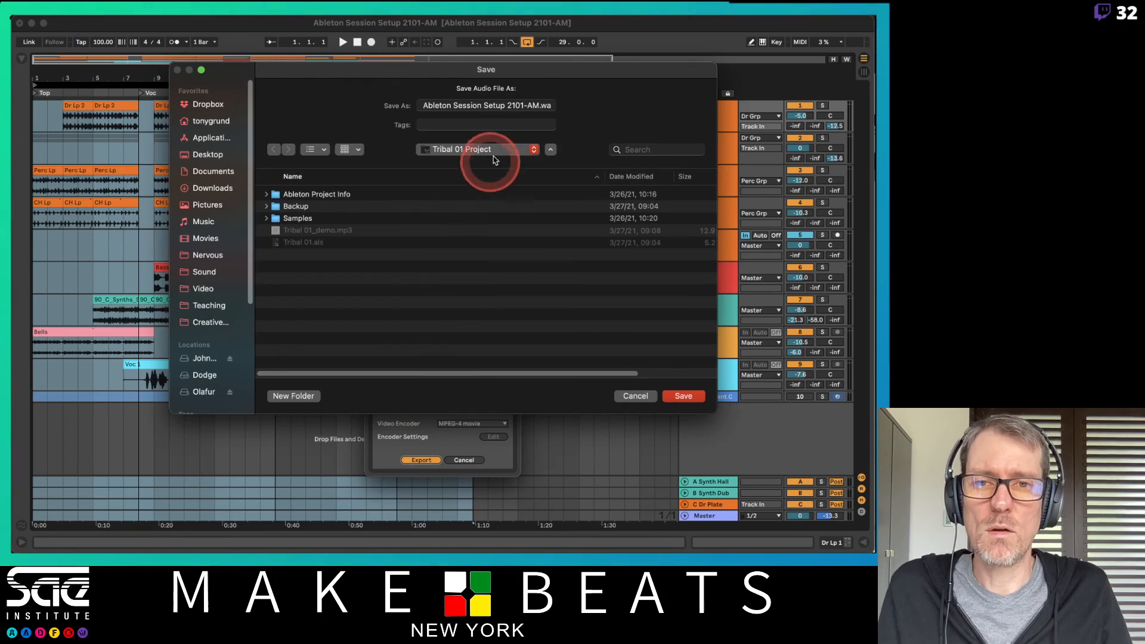
left_click(497, 153)
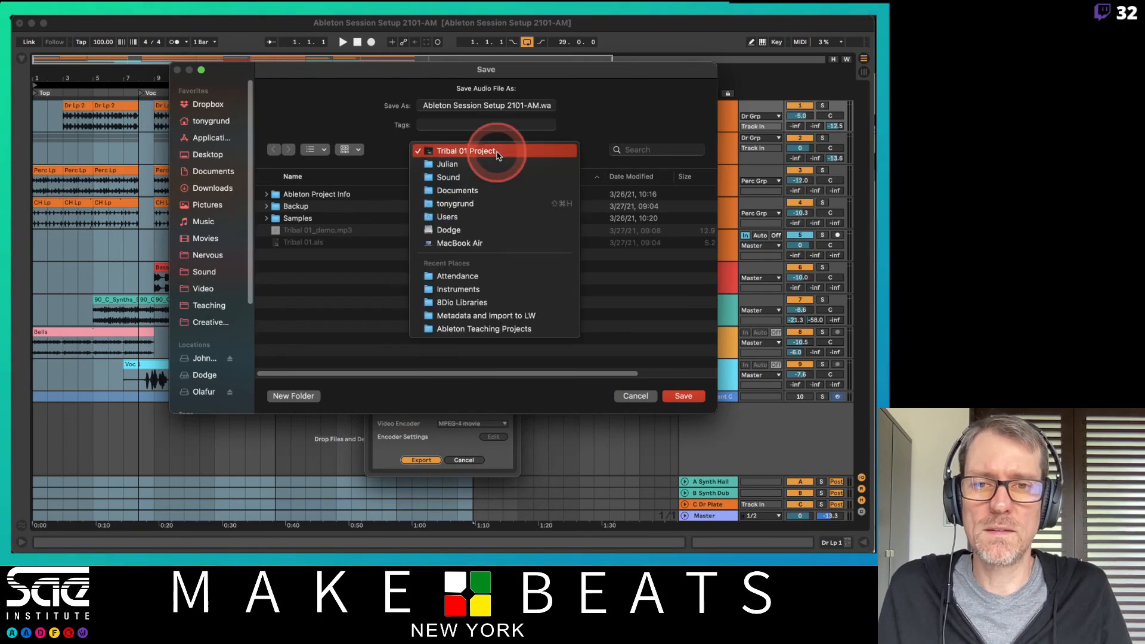
left_click_drag(497, 155, 524, 284)
left_click(207, 307)
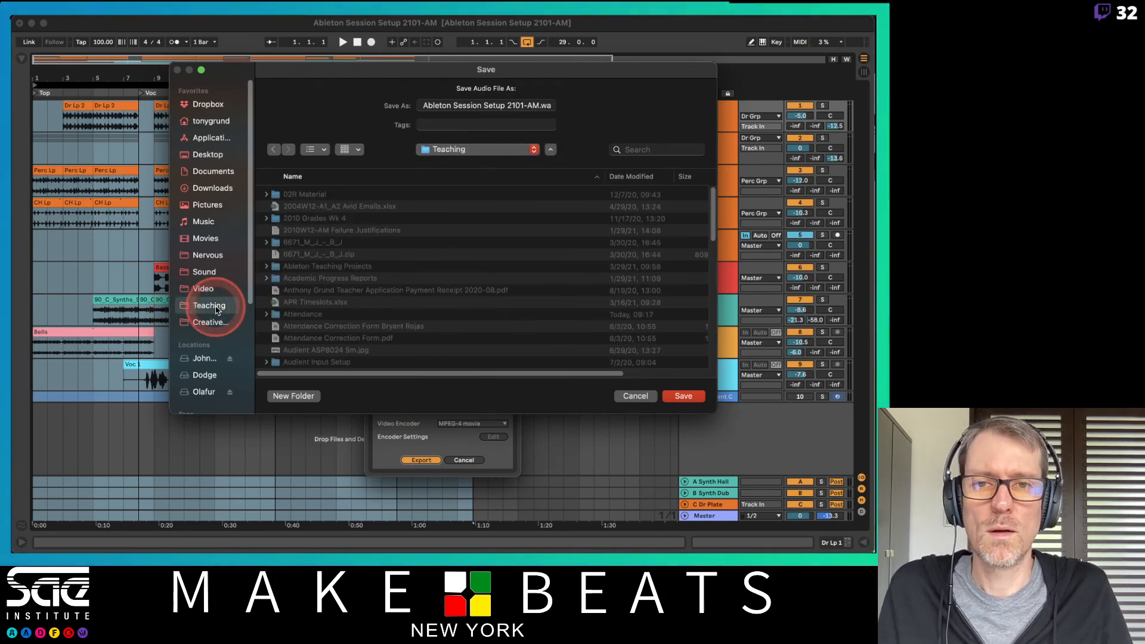
left_click(507, 105)
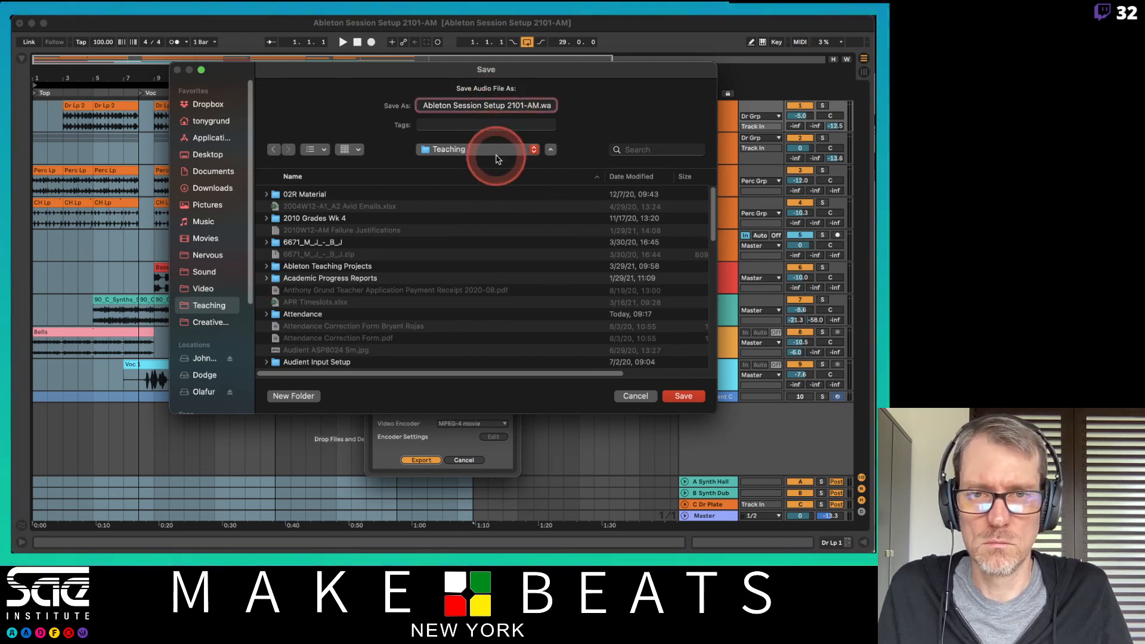
mouse_move(497, 158)
left_mouse_down()
mouse_move(608, 179)
mouse_move(566, 150)
mouse_move(471, 156)
mouse_move(394, 241)
left_mouse_up()
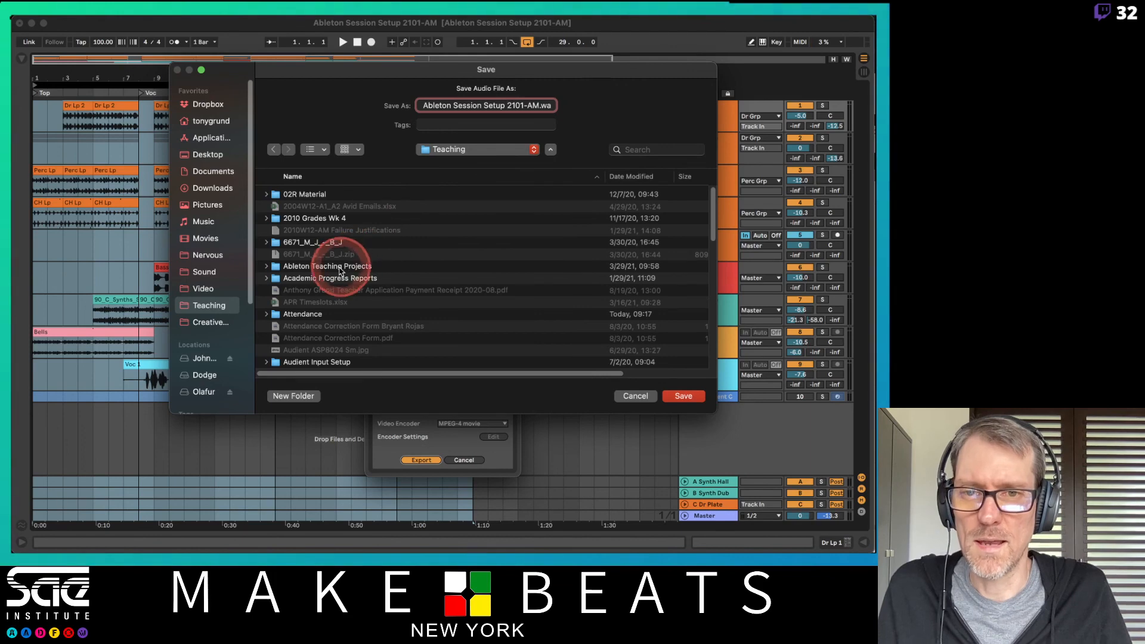
double_click(336, 266)
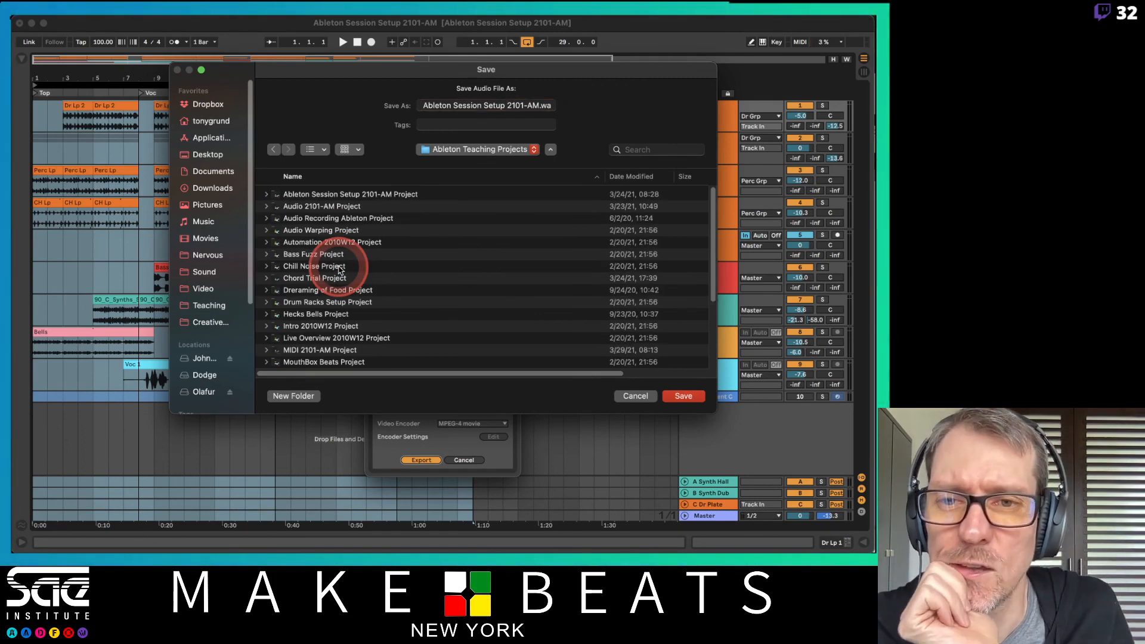
double_click(334, 194)
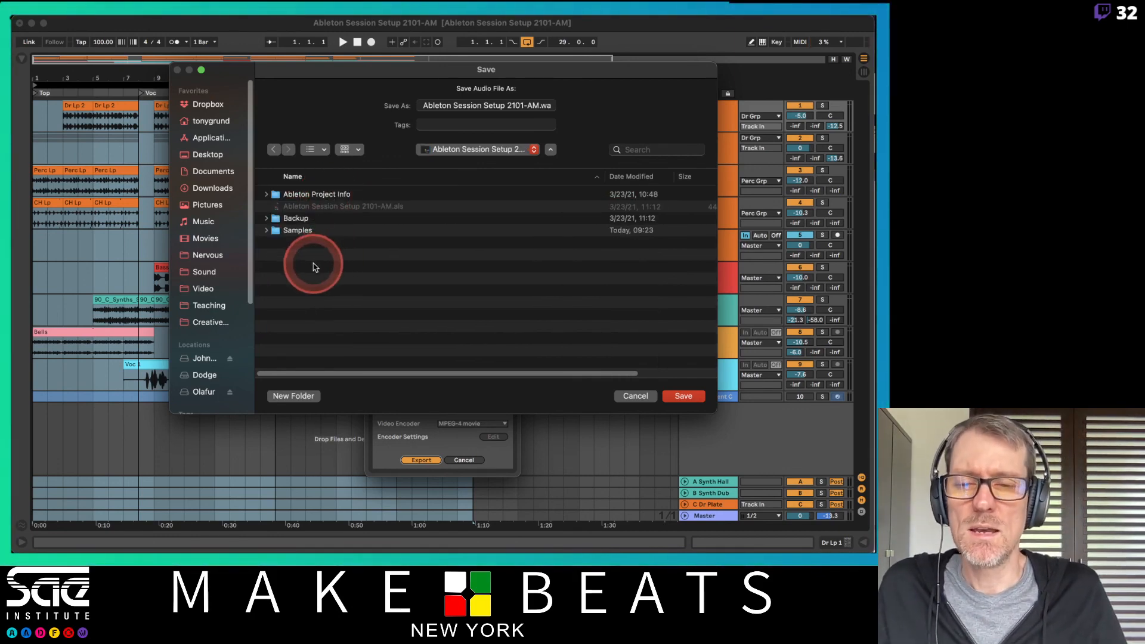
- Create a folder named Bounces inside the project folder and save the export to start rendering the Master
left_click(294, 396)
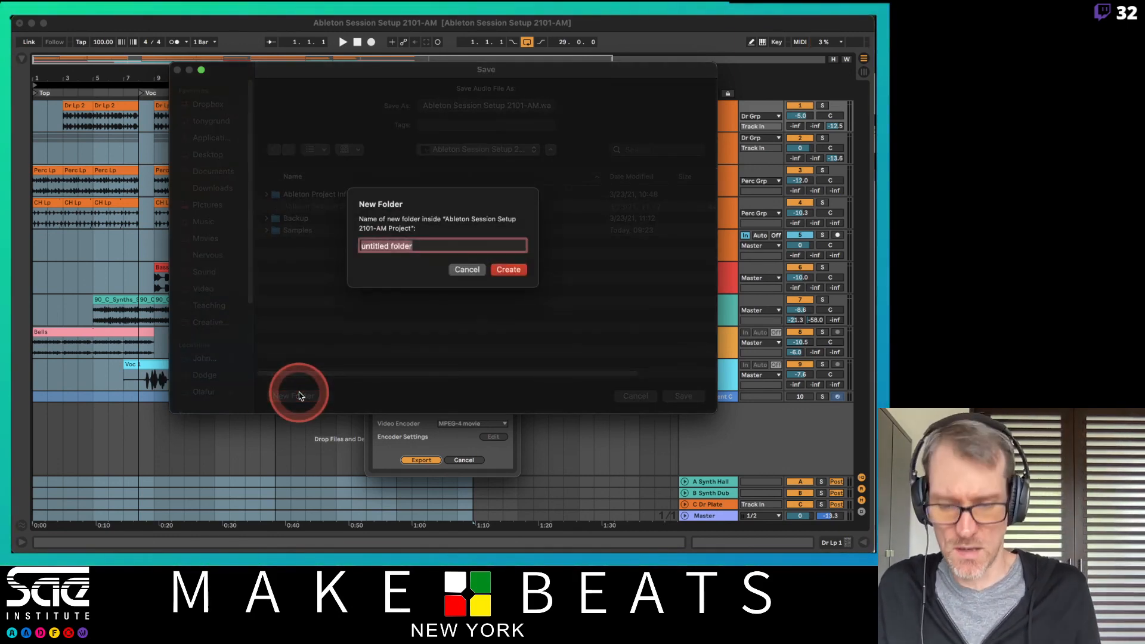
type("Bounces")
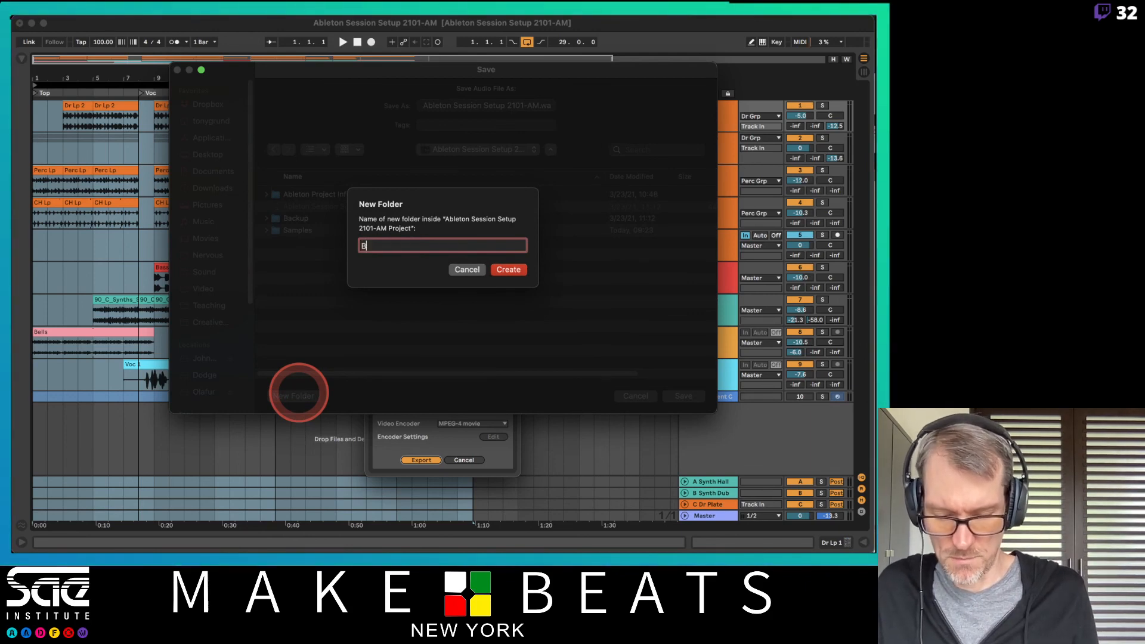
key("Return")
key("Return")
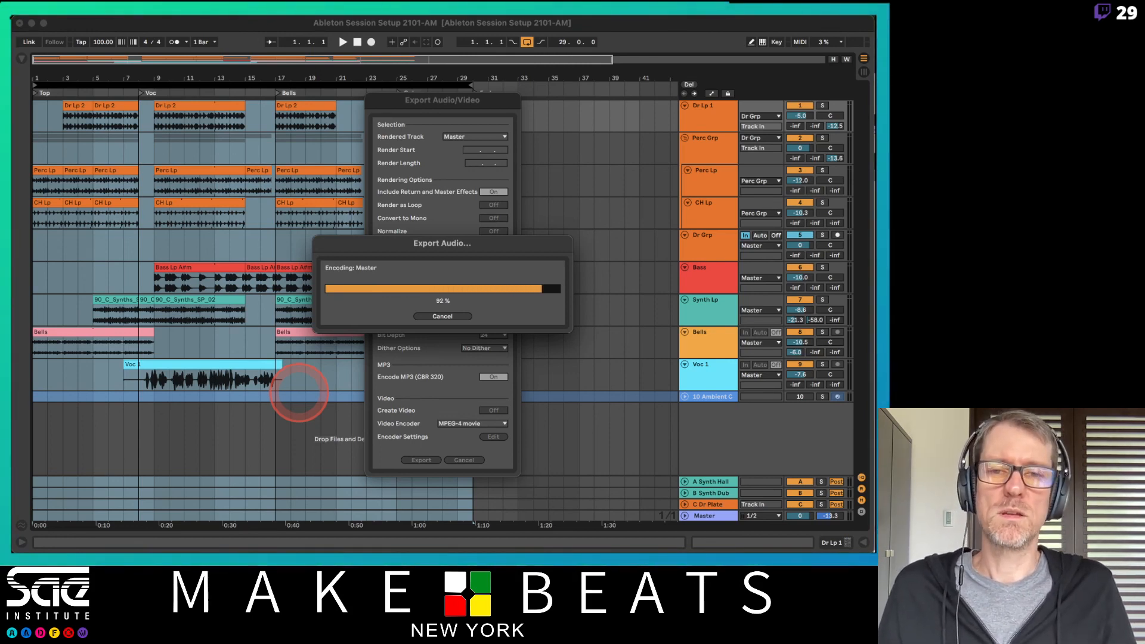
- Switch to Finder and open the Ableton Session Setup 2101-AM Project folder inside Teaching's Ableton Teaching Projects
key("super+Tab")
key("super+Tab")
key("super+Tab")
key("super+Tab")
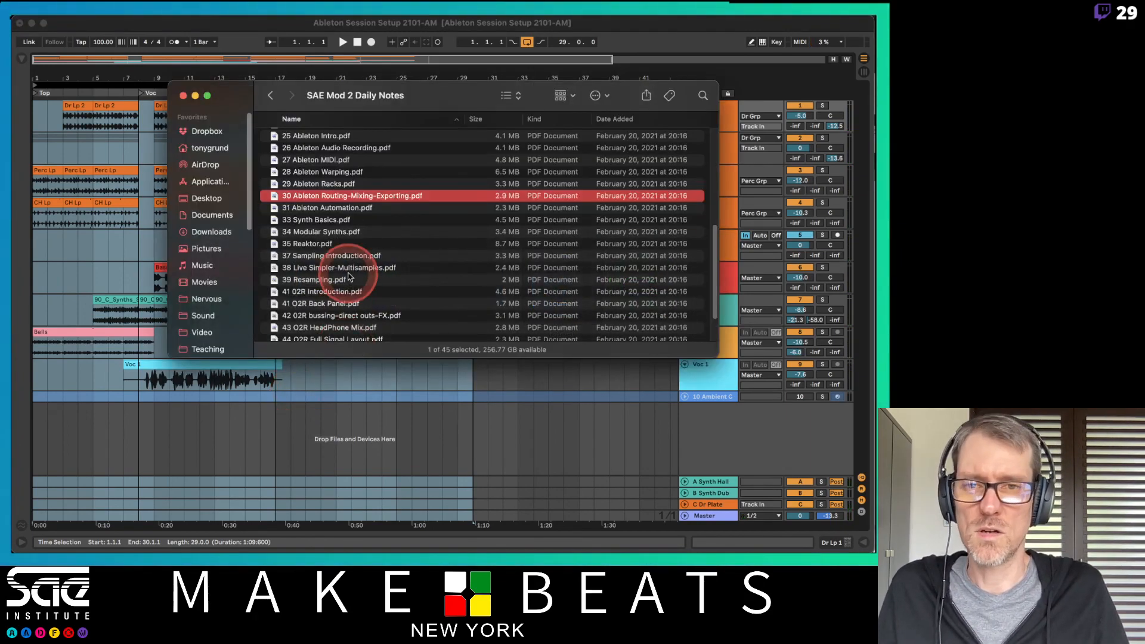
left_click(205, 349)
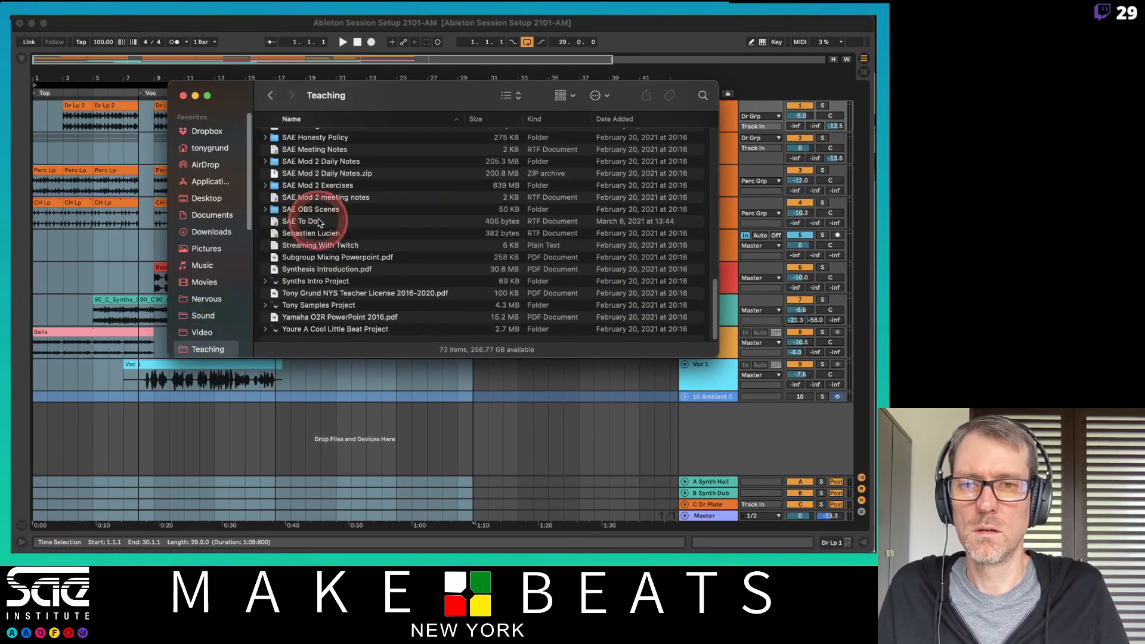
scroll(325, 215, "up", 15)
scroll(328, 202, "down", 15)
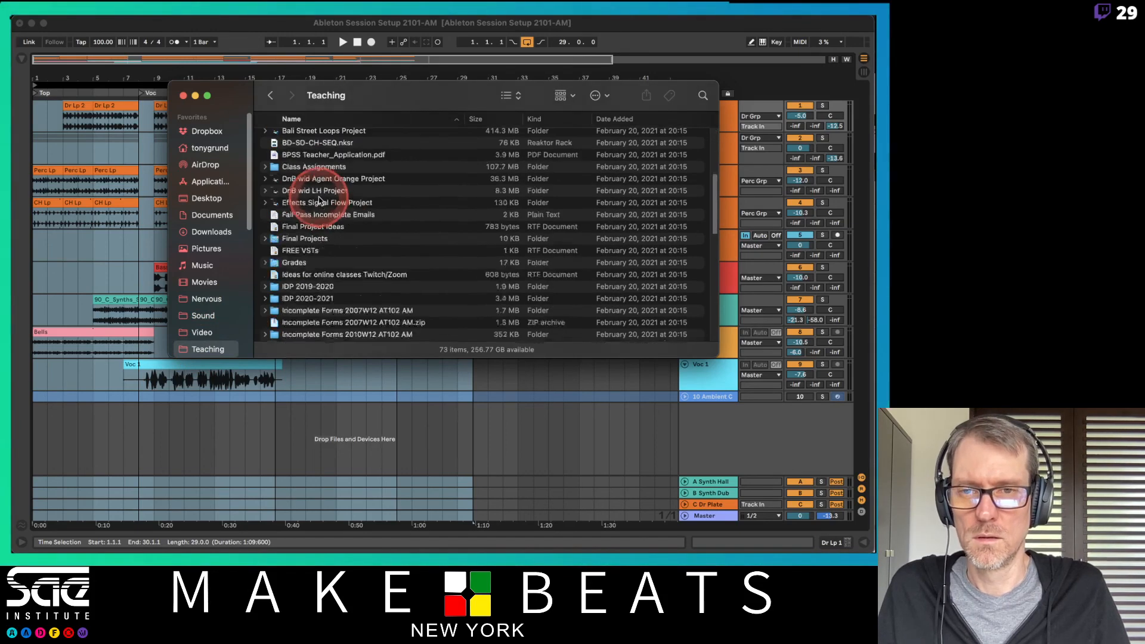
scroll(320, 200, "down", 5)
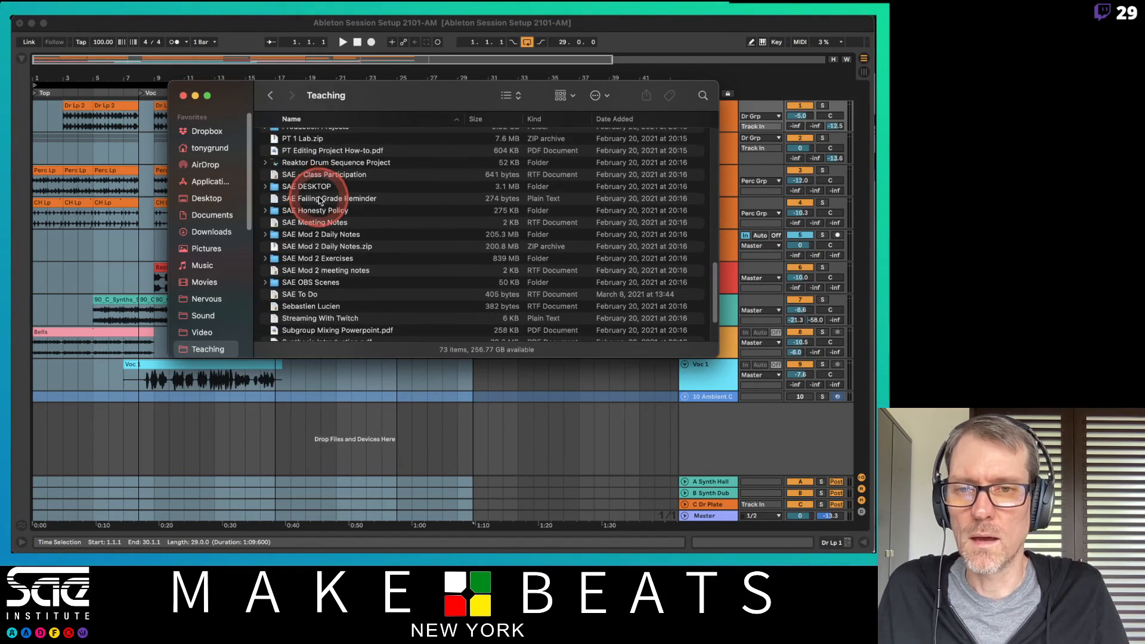
scroll(320, 201, "up", 15)
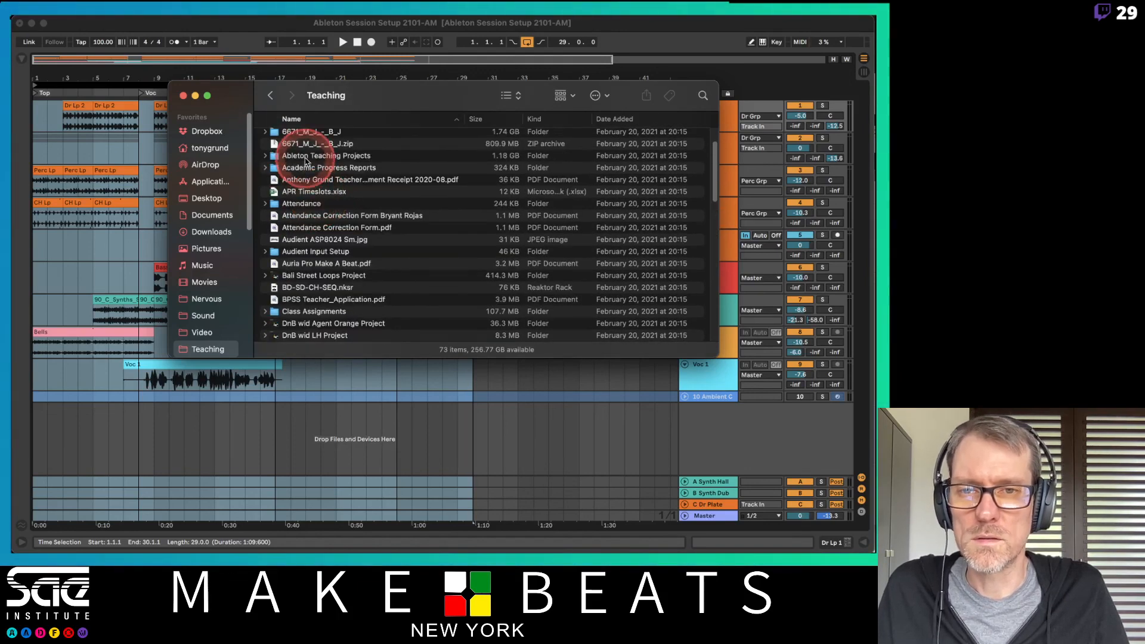
left_click(303, 156)
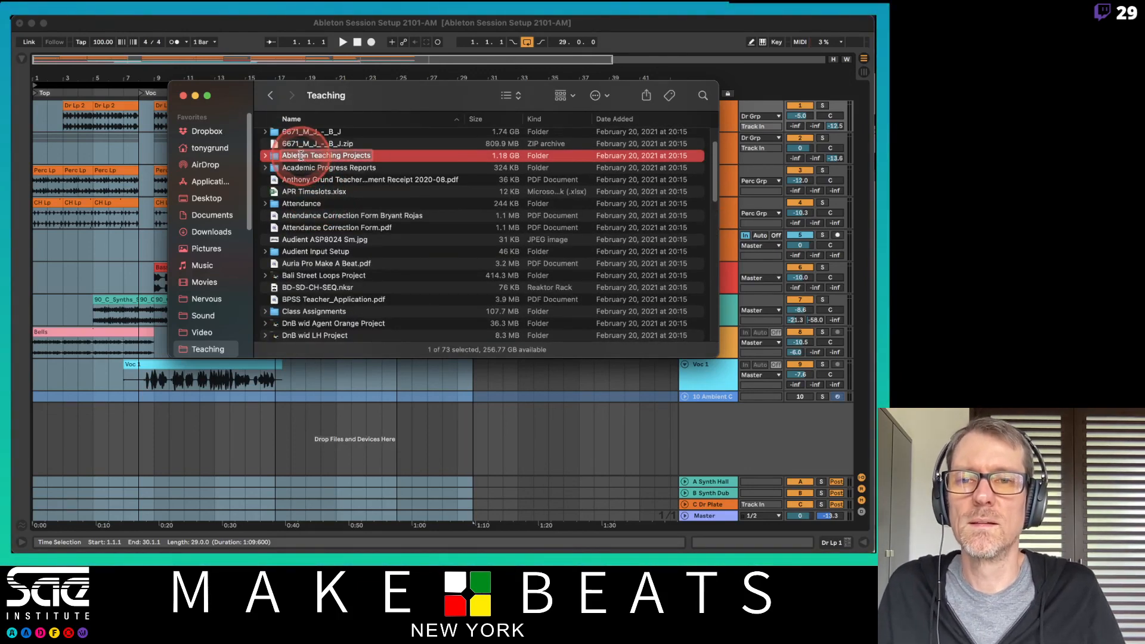
double_click(305, 156)
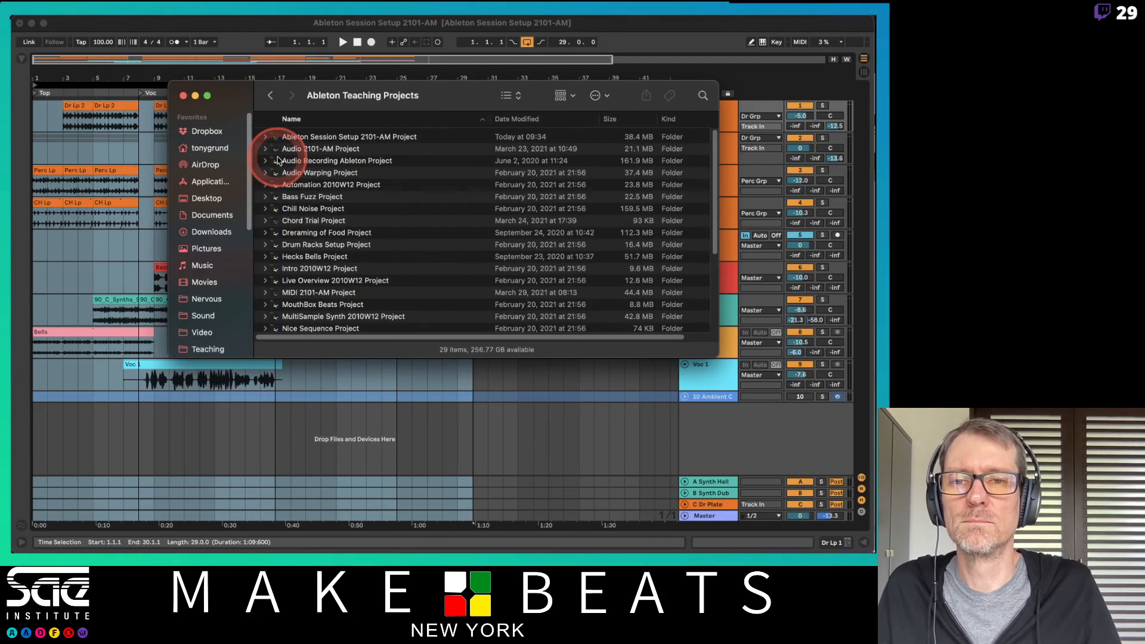
double_click(307, 137)
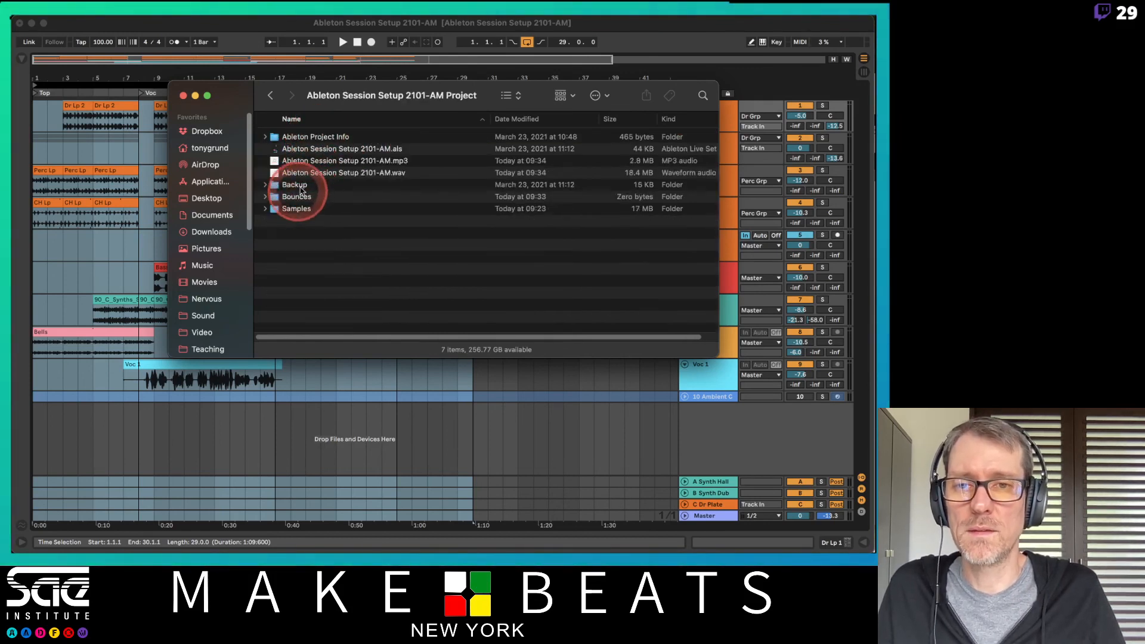
- Move the exported MP3 and WAV files into the Bounces folder, then open it and select the WAV file
left_click(414, 161)
left_click(393, 174, "shift")
left_click_drag(393, 174, 295, 197)
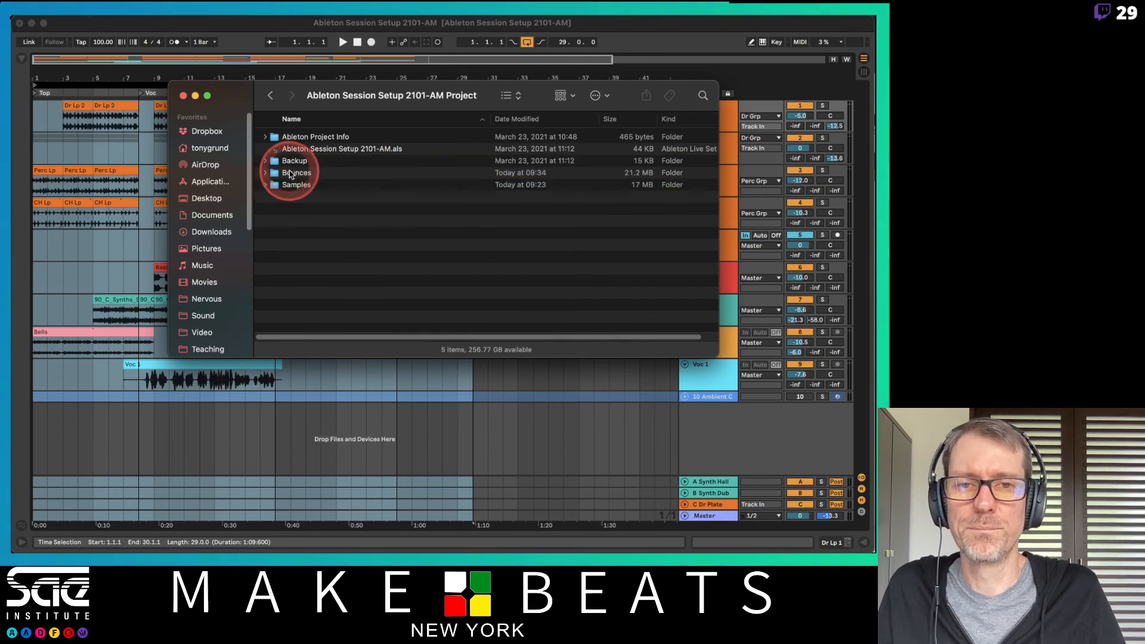
double_click(290, 170)
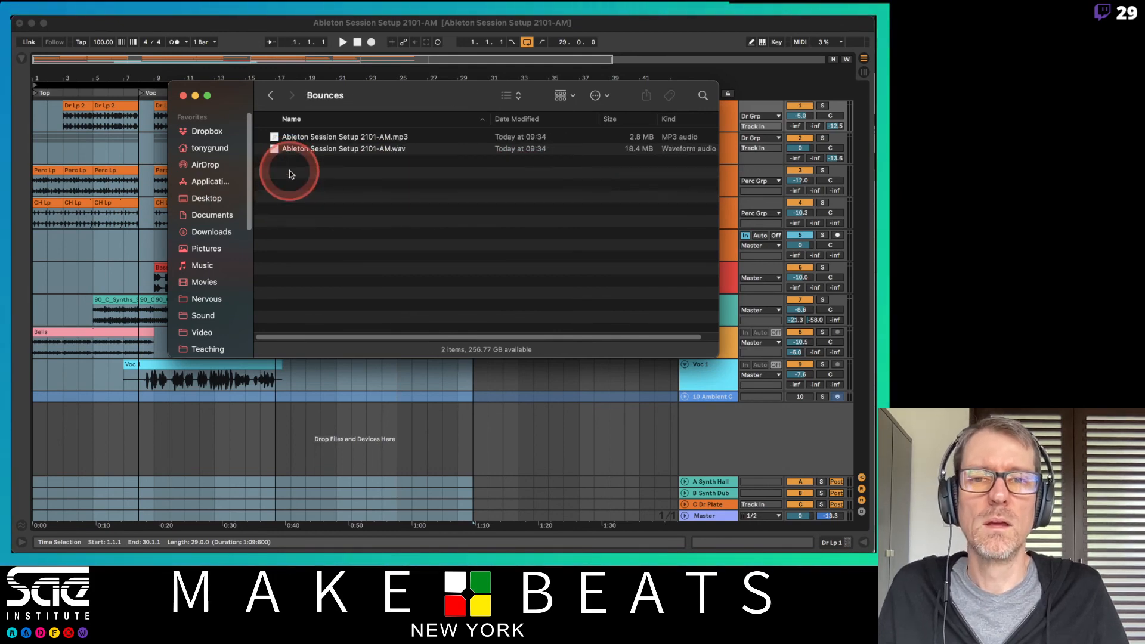
left_click(328, 149)
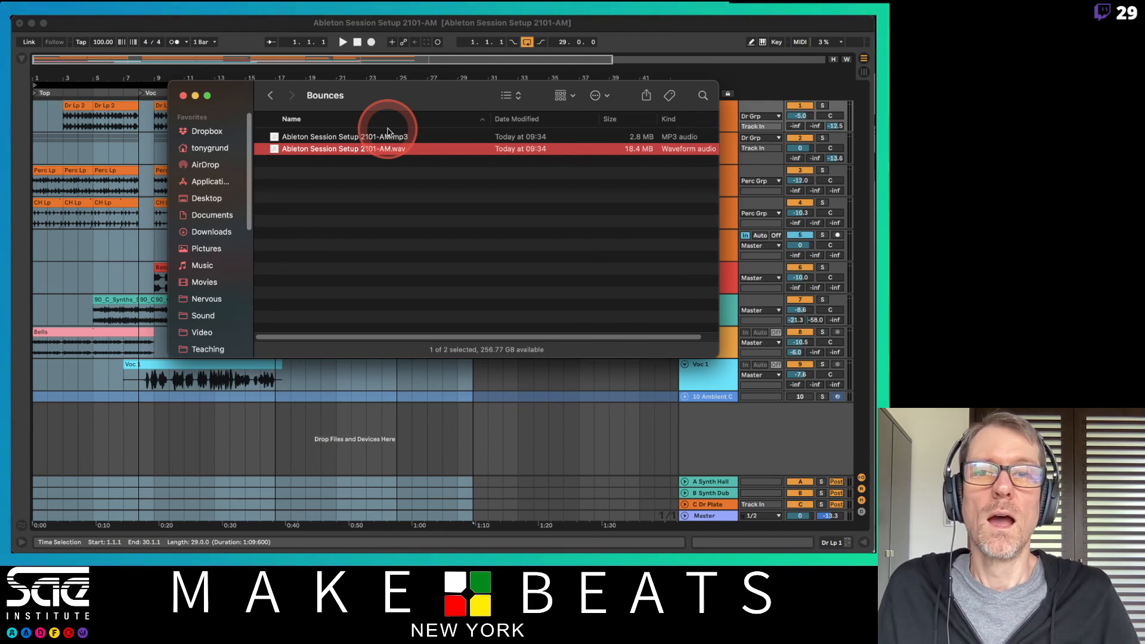
- Switch to Preview and review the Exporting in Live notes on pages 10 and 11 of the Routing-Mixing-Exporting PDF
key("super+Tab")
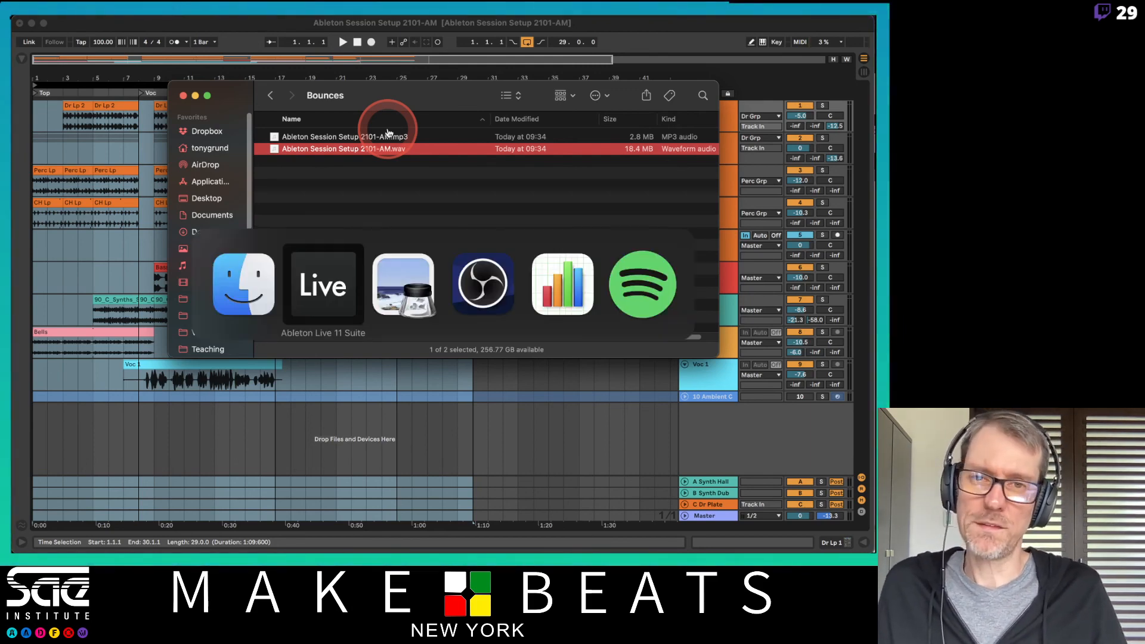
key("super+Tab")
key("super+Tab")
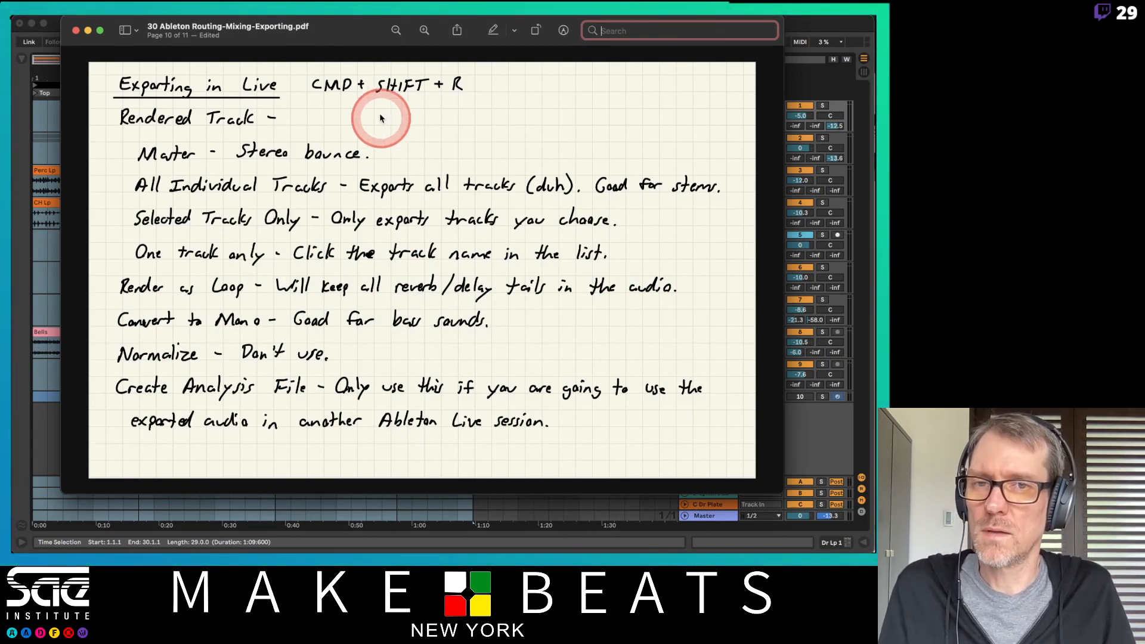
left_click(376, 44)
scroll(376, 46, "down", 3)
scroll(375, 51, "up", 3)
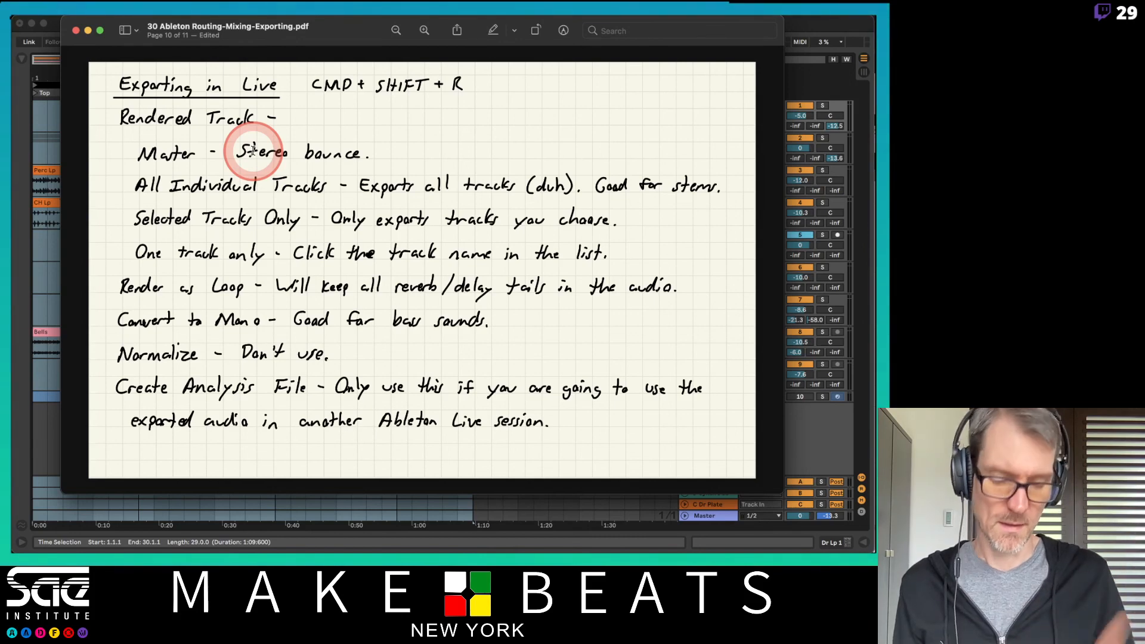
key("Down")
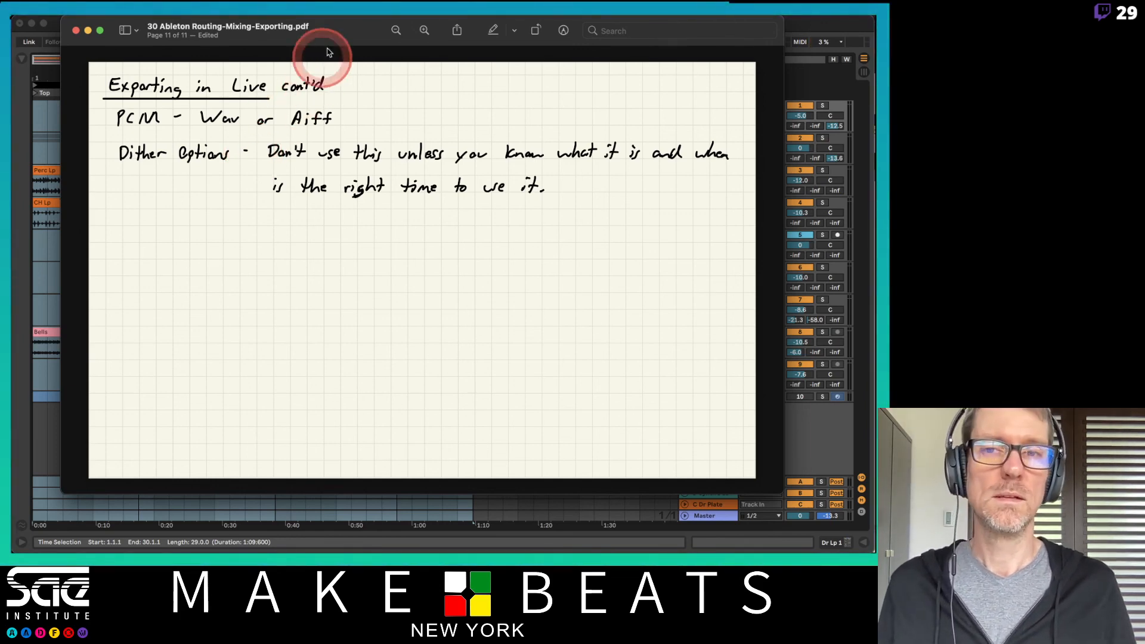
- Switch from the PDF notes in Preview back to Finder
key("super+Tab")
key("super+Tab")
key("super+Tab")
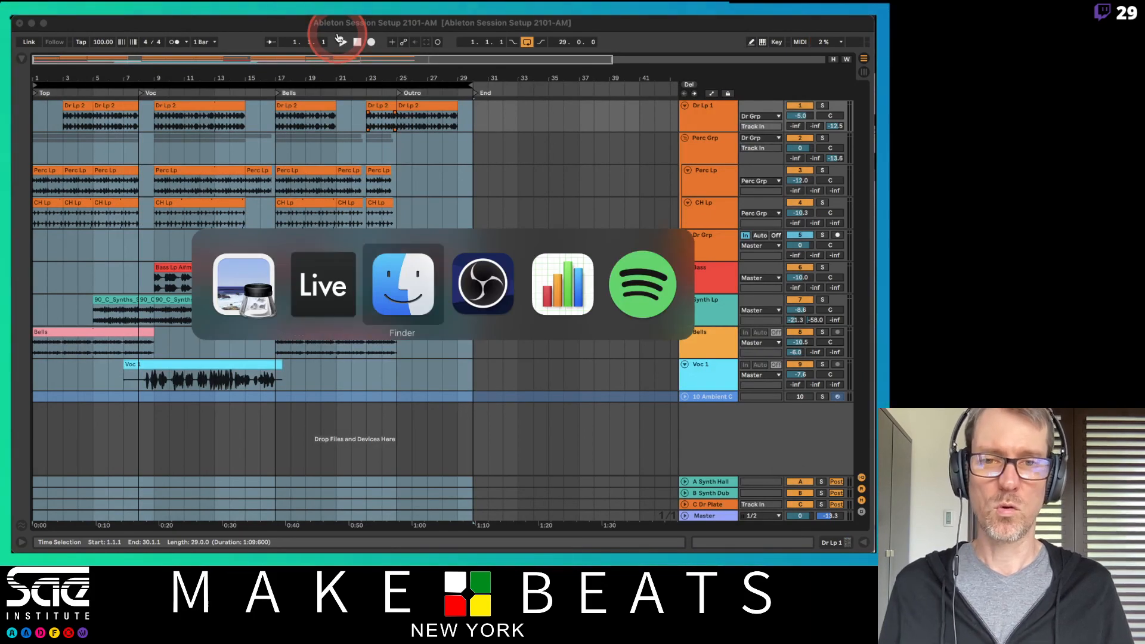